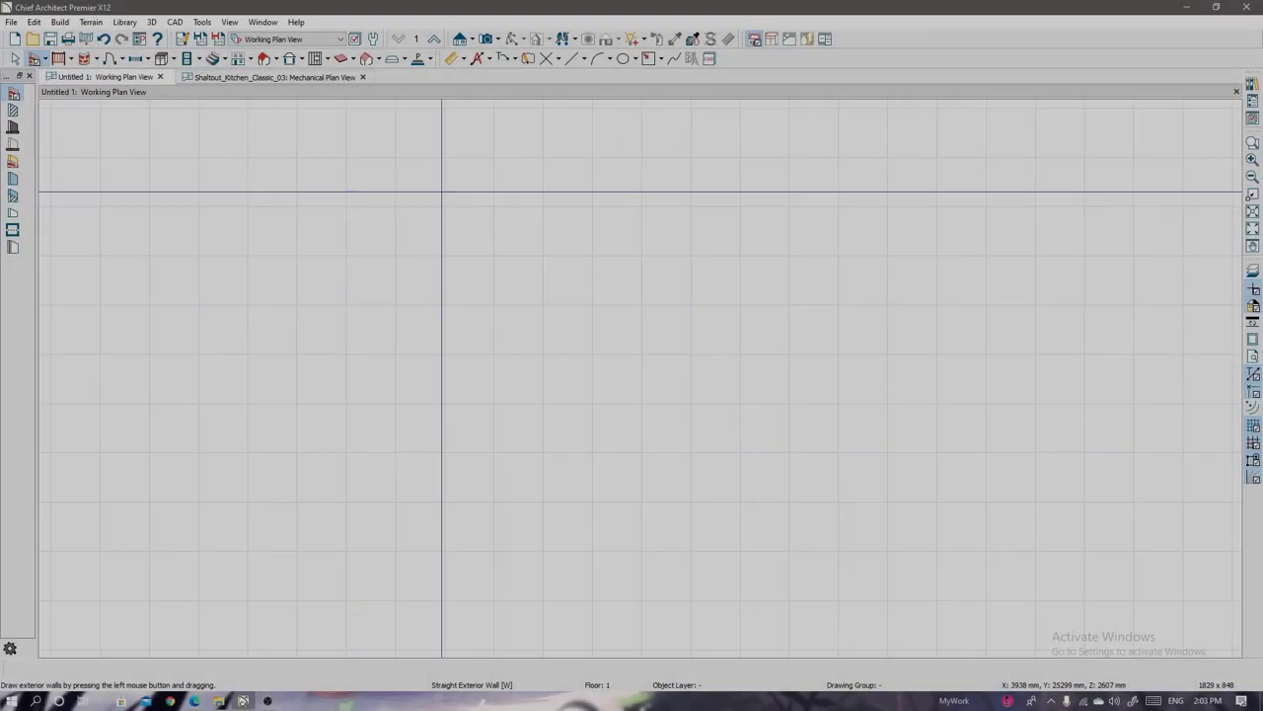
Draw four exterior walls that form a closed rectangular room outline.
{"action": "mouse_move", "coordinate": [442, 197]}
{"action": "left_mouse_down"}
{"action": "mouse_move", "coordinate": [642, 197]}
{"action": "mouse_move", "coordinate": [652, 408]}
{"action": "mouse_move", "coordinate": [441, 408]}
{"action": "mouse_move", "coordinate": [441, 197]}
{"action": "left_mouse_up"}
Set the room width dimension to 3500.
{"action": "scroll", "coordinate": [539, 253], "scroll_direction": "up", "scroll_amount": 3}
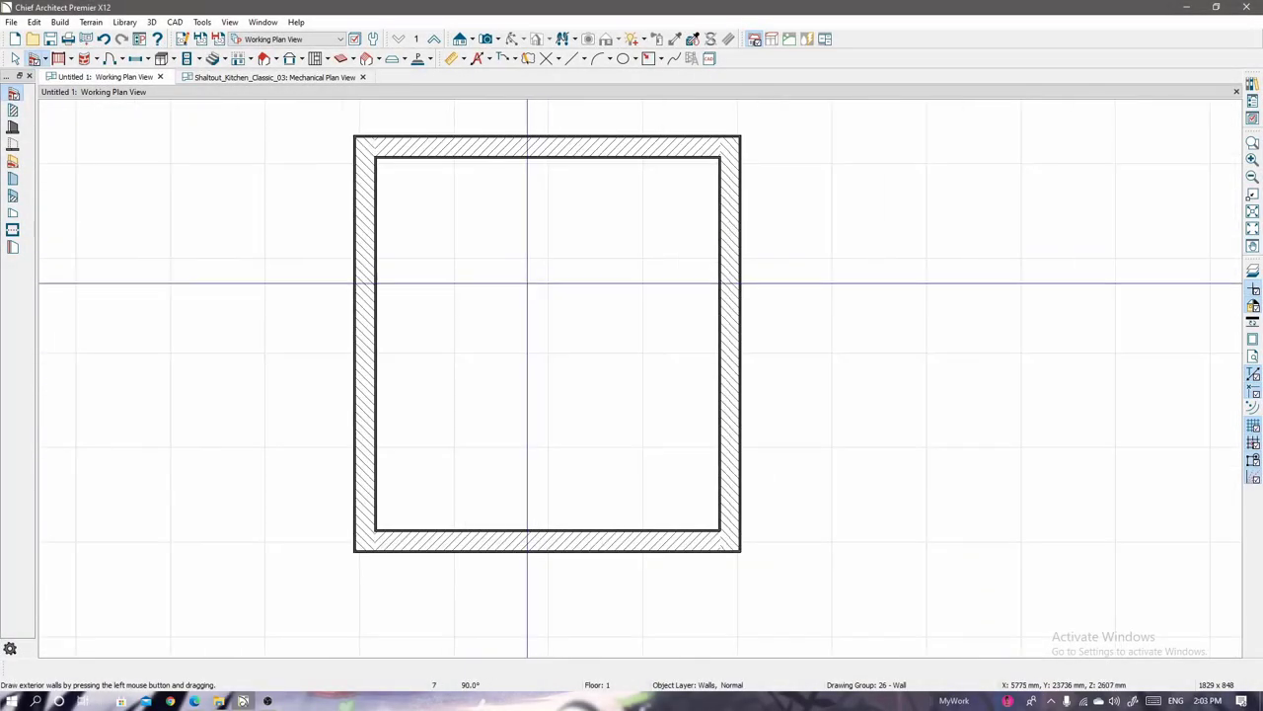
{"action": "scroll", "coordinate": [533, 286], "scroll_direction": "down", "scroll_amount": 1}
{"action": "key", "text": "space"}
{"action": "left_click", "coordinate": [397, 217]}
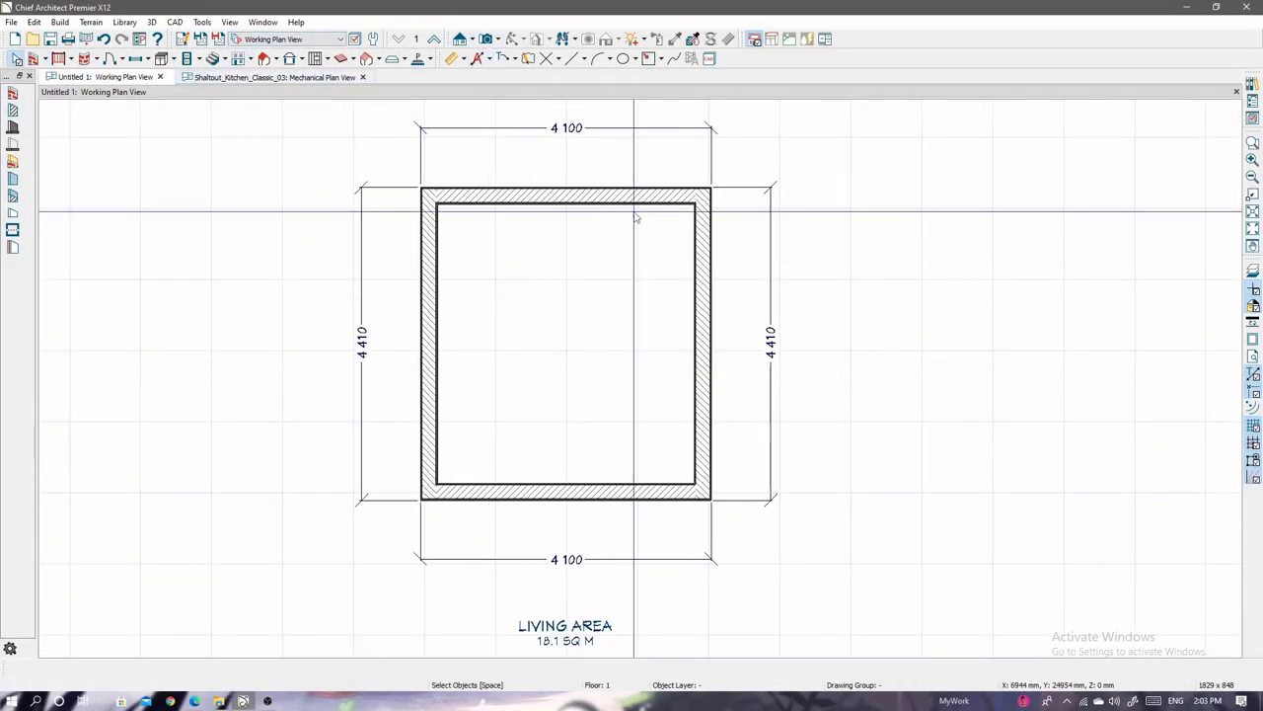
{"action": "left_click", "coordinate": [702, 296]}
{"action": "left_click", "coordinate": [566, 127]}
{"action": "type", "text": "3500"}
{"action": "key", "text": "Return"}
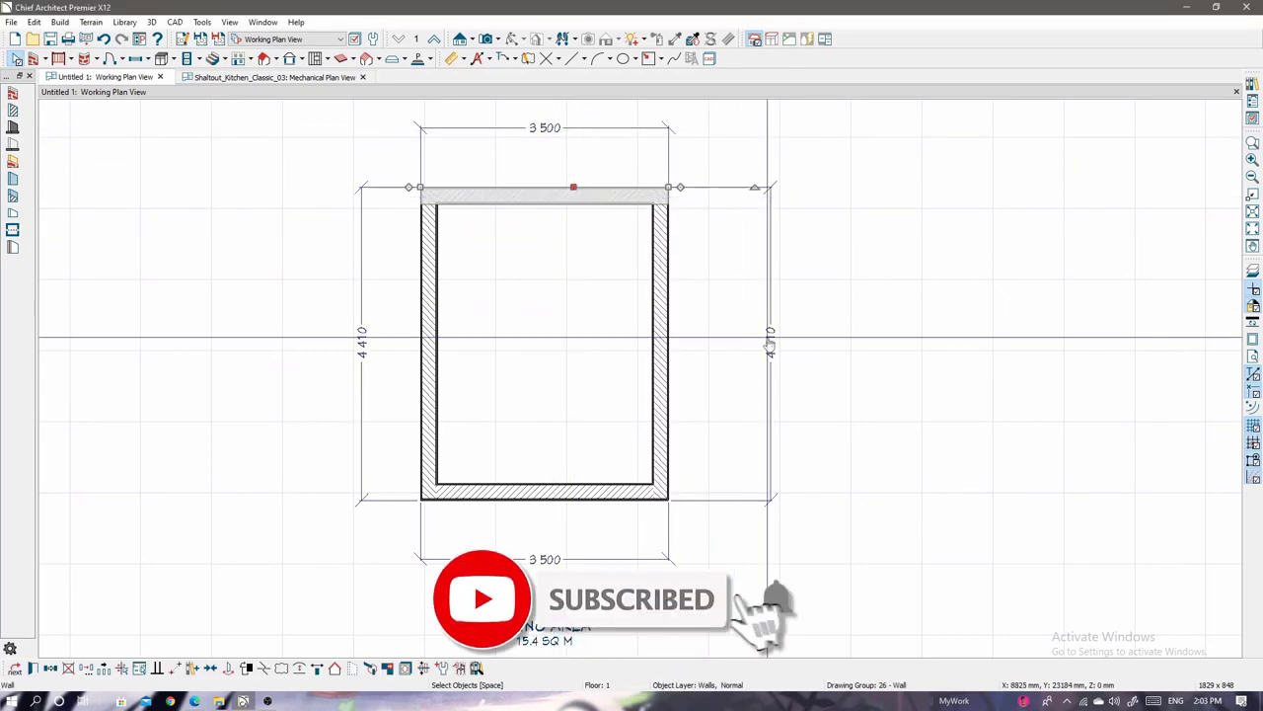
Change the room depth to 3910, then undo that resize.
{"action": "left_click", "coordinate": [770, 340]}
{"action": "type", "text": "3910"}
{"action": "key", "text": "Return"}
{"action": "scroll", "coordinate": [600, 345], "scroll_direction": "up", "scroll_amount": 1}
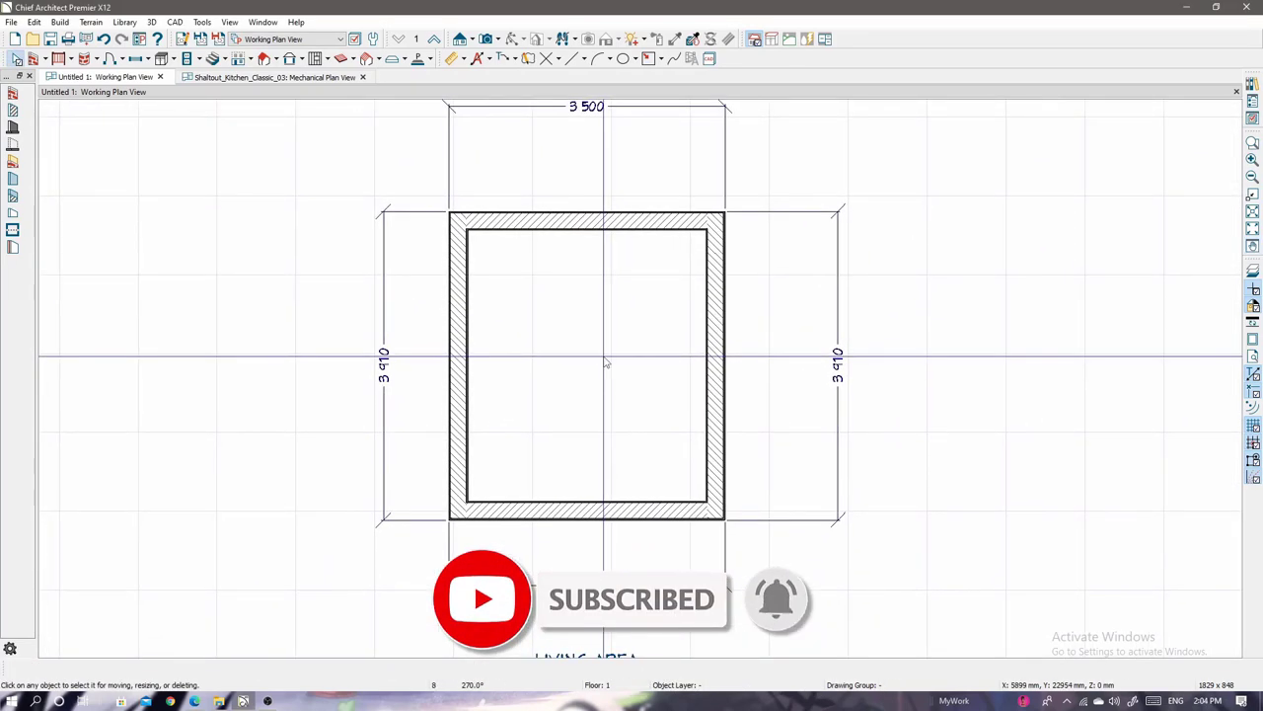
{"action": "key", "text": "ctrl+z"}
{"action": "key", "text": "ctrl+z"}
{"action": "scroll", "coordinate": [579, 253], "scroll_direction": "down", "scroll_amount": 1}
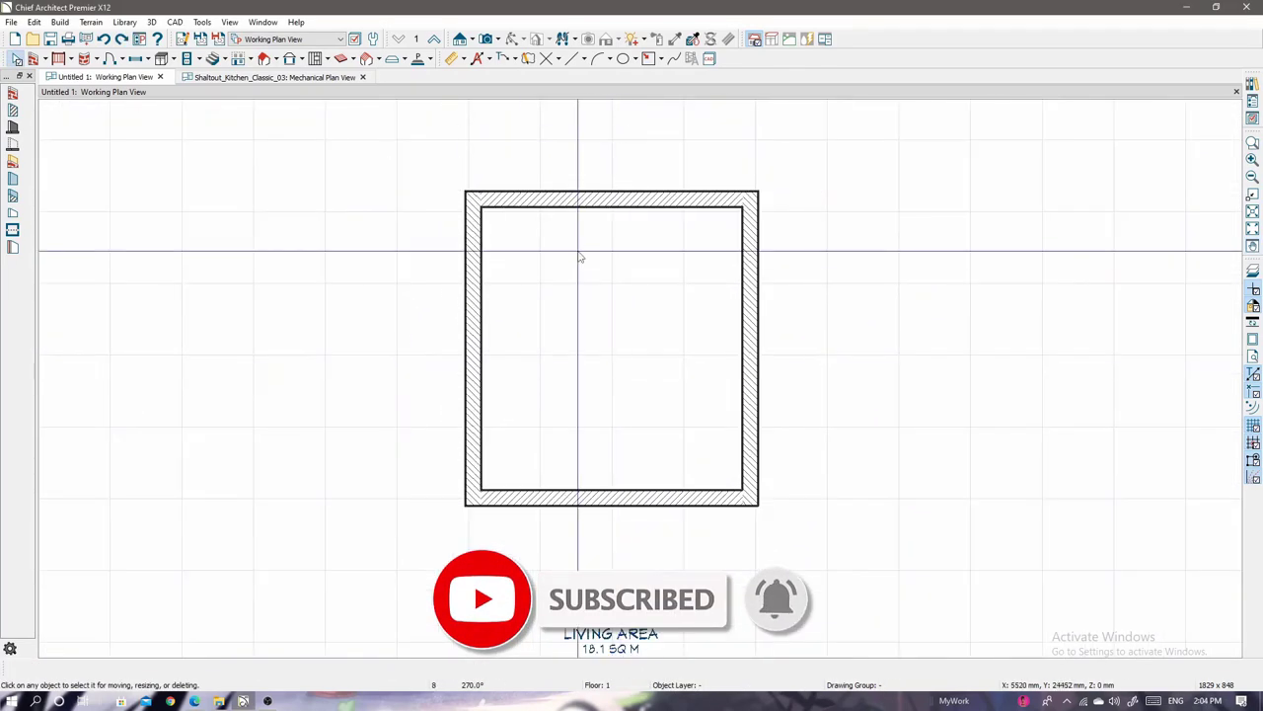
Add an interior dimension across the room height.
{"action": "left_click", "coordinate": [488, 58]}
{"action": "left_click", "coordinate": [460, 58]}
{"action": "left_click", "coordinate": [503, 118]}
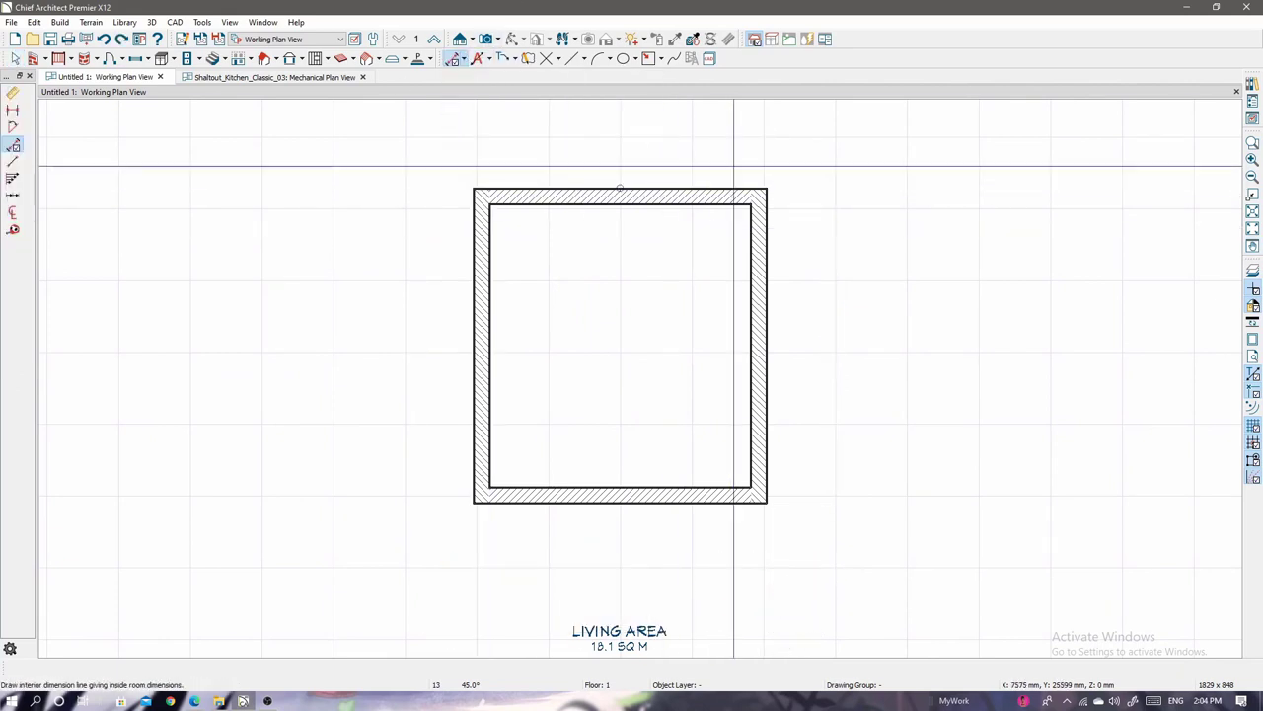
{"action": "left_click", "coordinate": [733, 212]}
Set the width to 3500 and the interior height to 3410, moving that dimension outside the right wall.
{"action": "left_click", "coordinate": [615, 193]}
{"action": "left_click", "coordinate": [620, 211]}
{"action": "type", "text": "3500"}
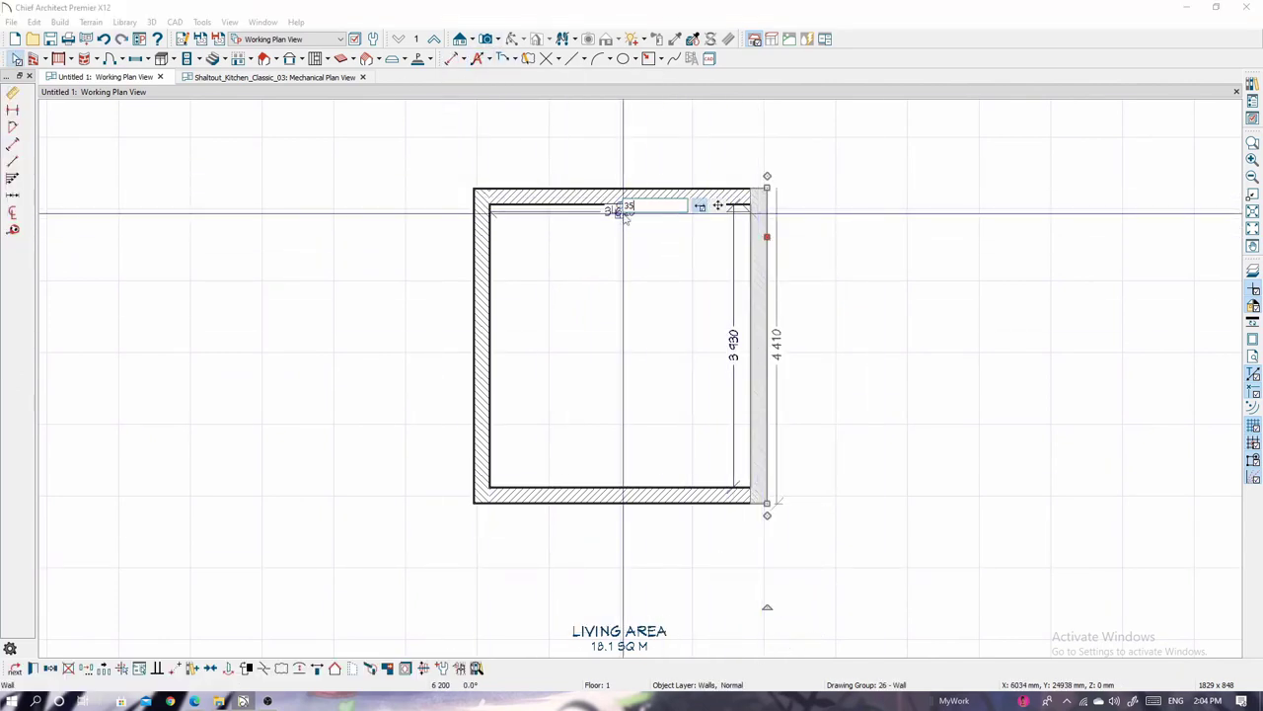
{"action": "key", "text": "Return"}
{"action": "left_click", "coordinate": [737, 350]}
{"action": "type", "text": "3410"}
{"action": "key", "text": "Return"}
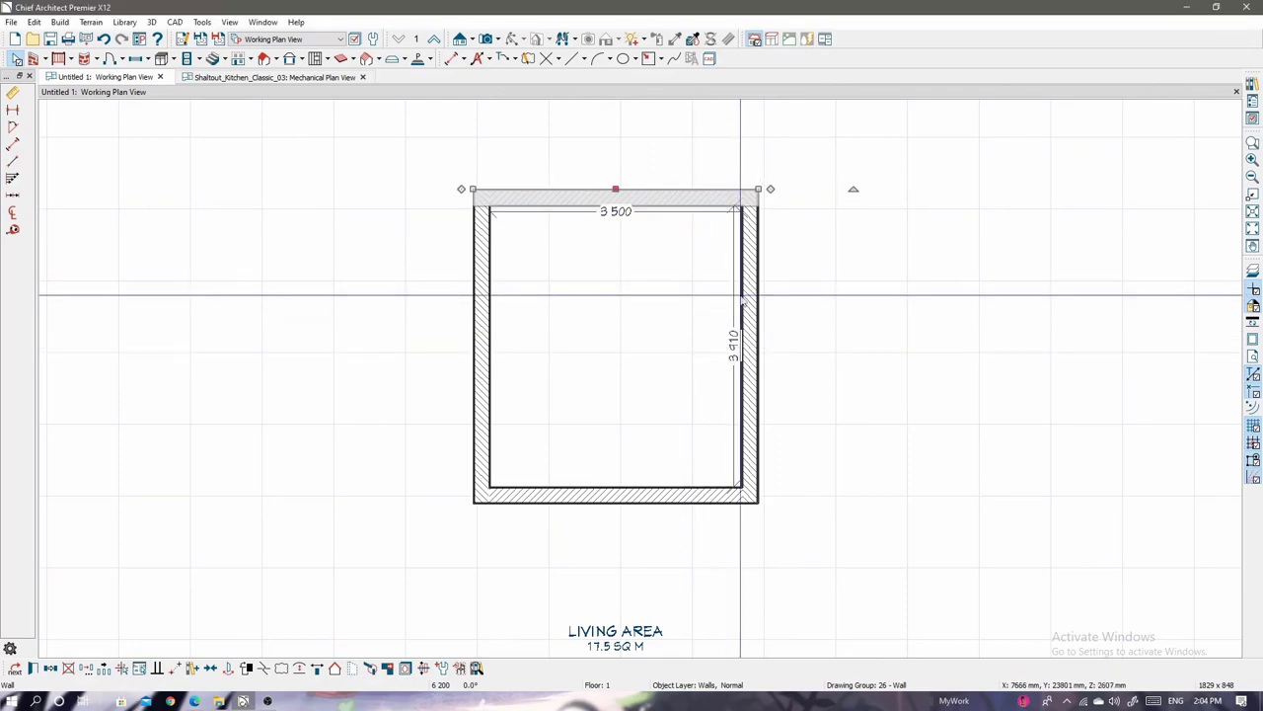
{"action": "left_click_drag", "start_coordinate": [733, 306], "coordinate": [801, 306]}
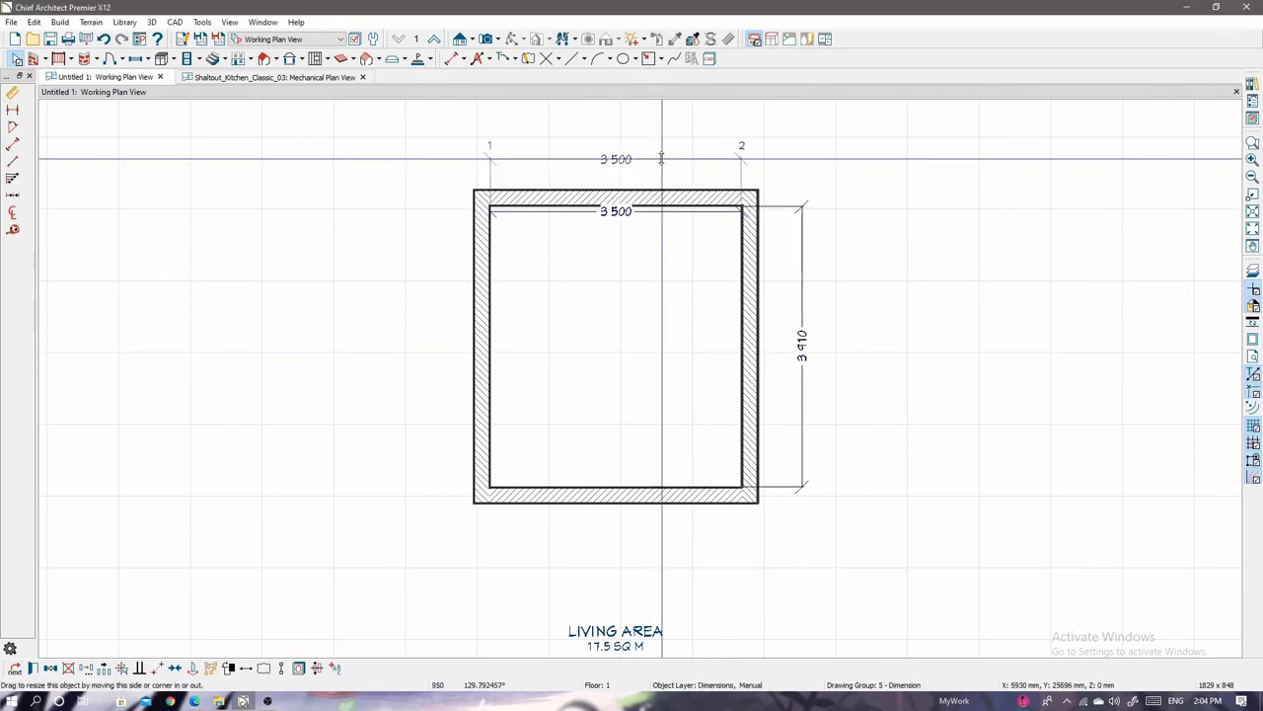
{"action": "scroll", "coordinate": [733, 282], "scroll_direction": "up", "scroll_amount": 2}
Set the room type to Kitchen.
{"action": "double_click", "coordinate": [668, 290]}
{"action": "left_click", "coordinate": [441, 110]}
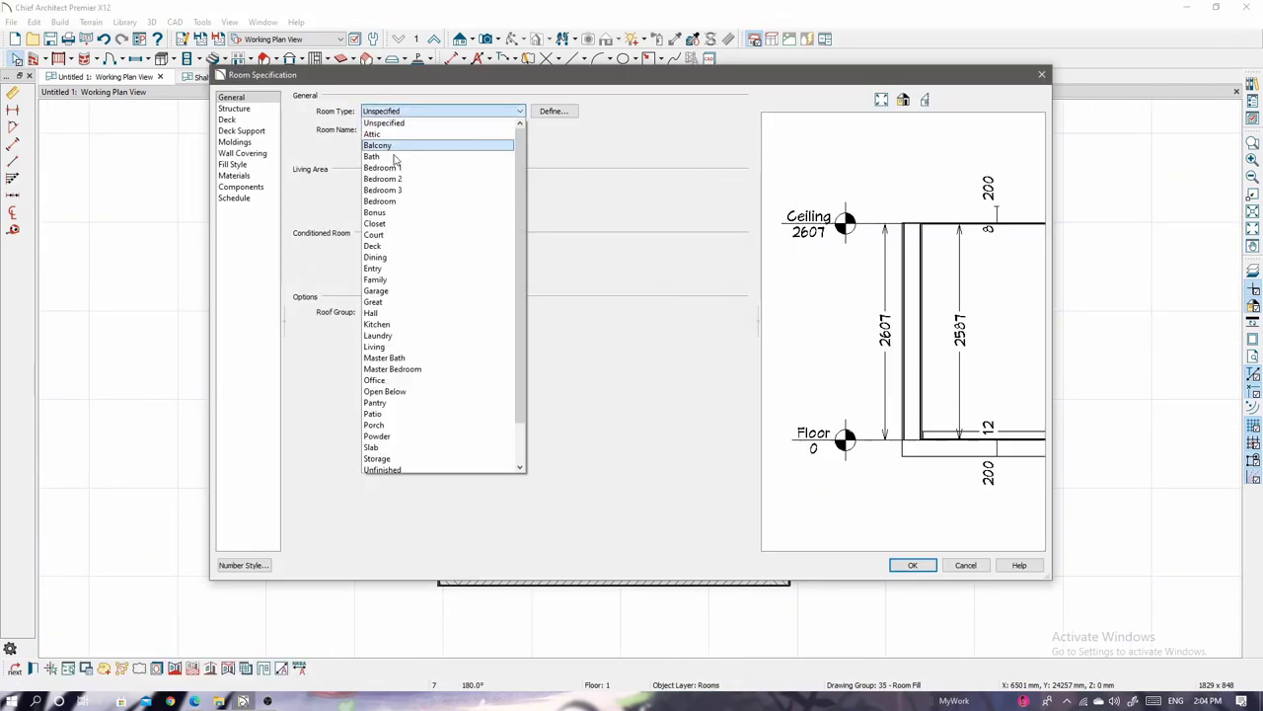
{"action": "left_click", "coordinate": [403, 324]}
{"action": "left_click", "coordinate": [912, 564]}
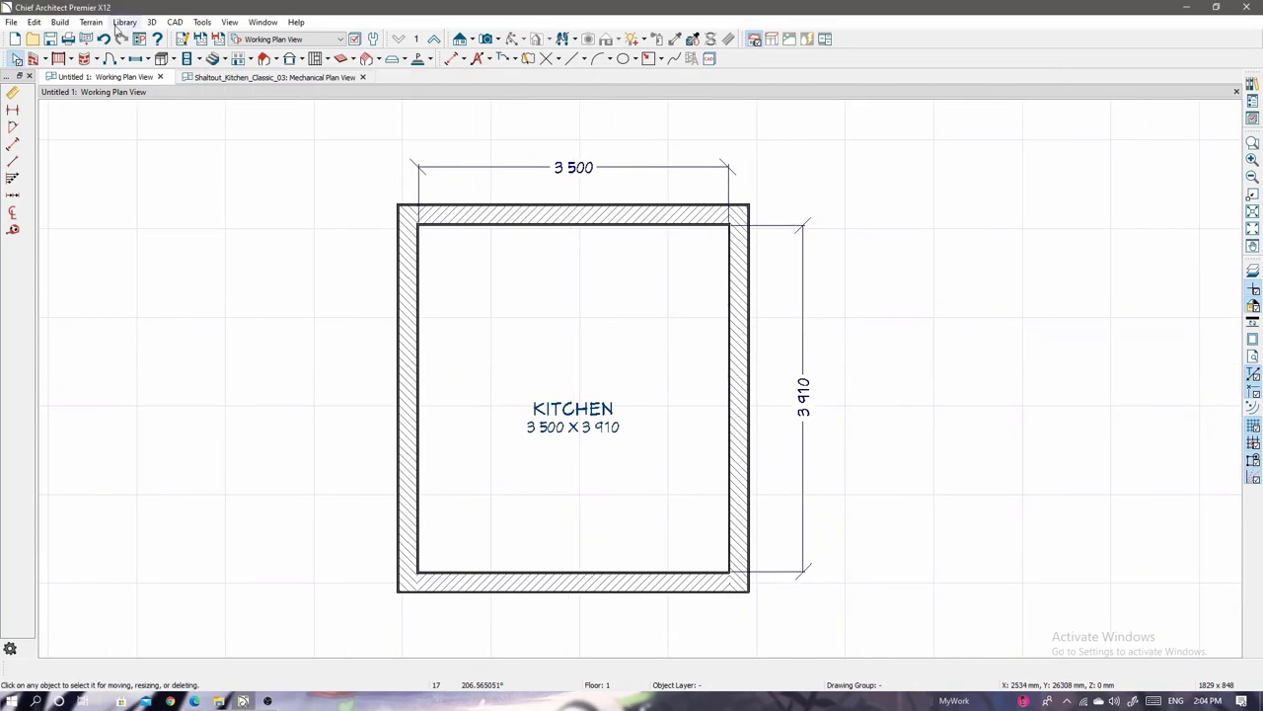
Place a window and hinged door in the top wall and doors in both side walls, then auto-dimension the kitchen.
{"action": "left_click", "coordinate": [483, 219]}
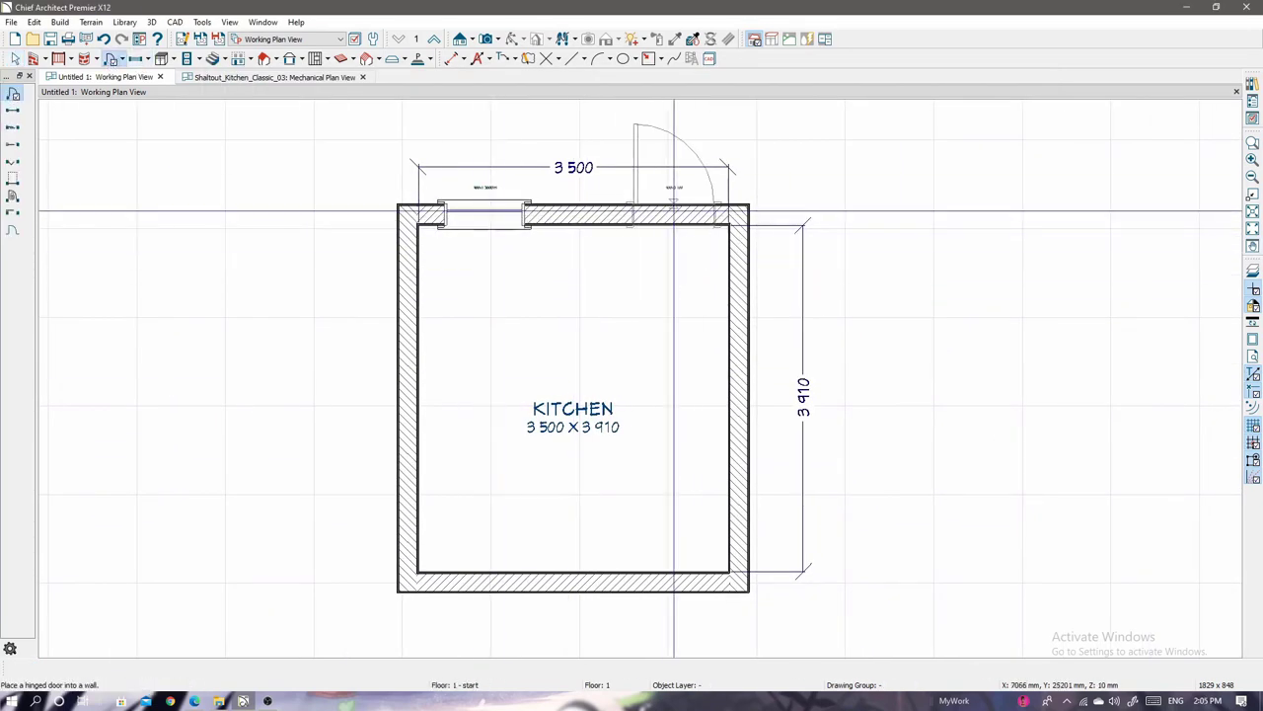
{"action": "left_click", "coordinate": [641, 214]}
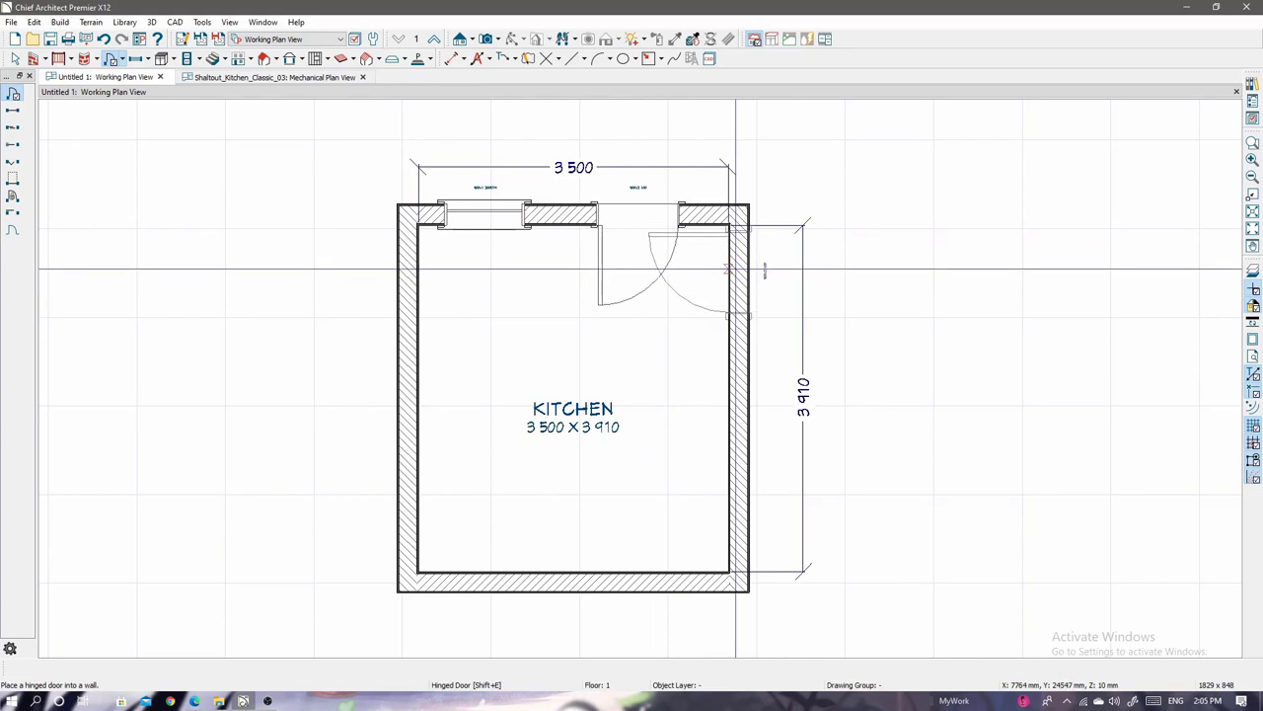
{"action": "left_click", "coordinate": [739, 271]}
{"action": "left_click", "coordinate": [408, 476]}
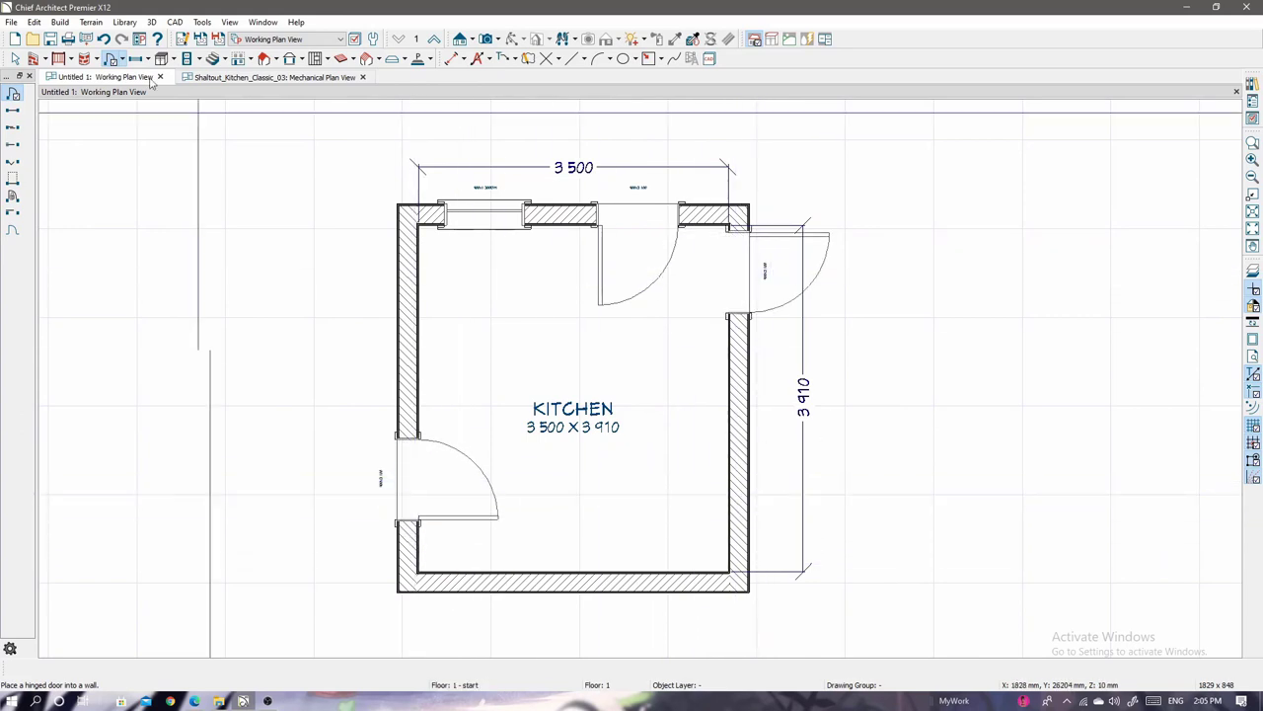
{"action": "left_click", "coordinate": [437, 444]}
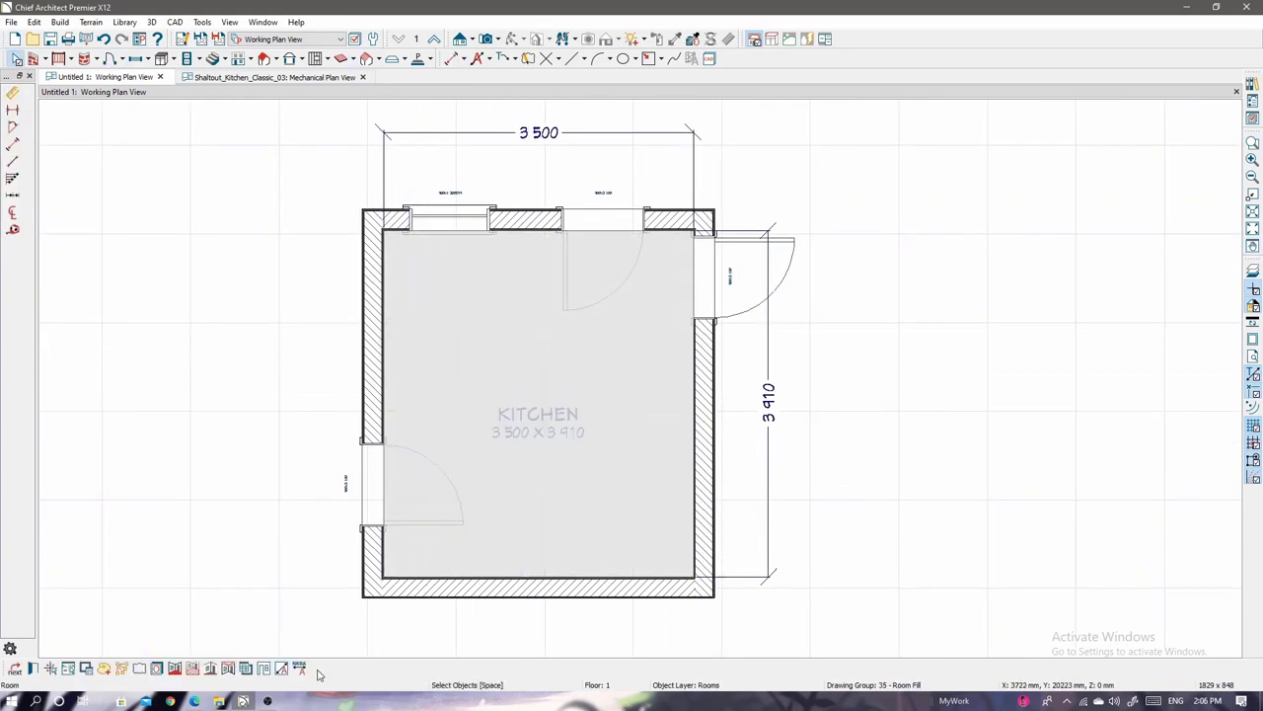
{"action": "left_click", "coordinate": [299, 668]}
Rework the right-wall door's dimension, sliding the door down and splitting the dimension at its edge.
{"action": "scroll", "coordinate": [589, 215], "scroll_direction": "up", "scroll_amount": 2}
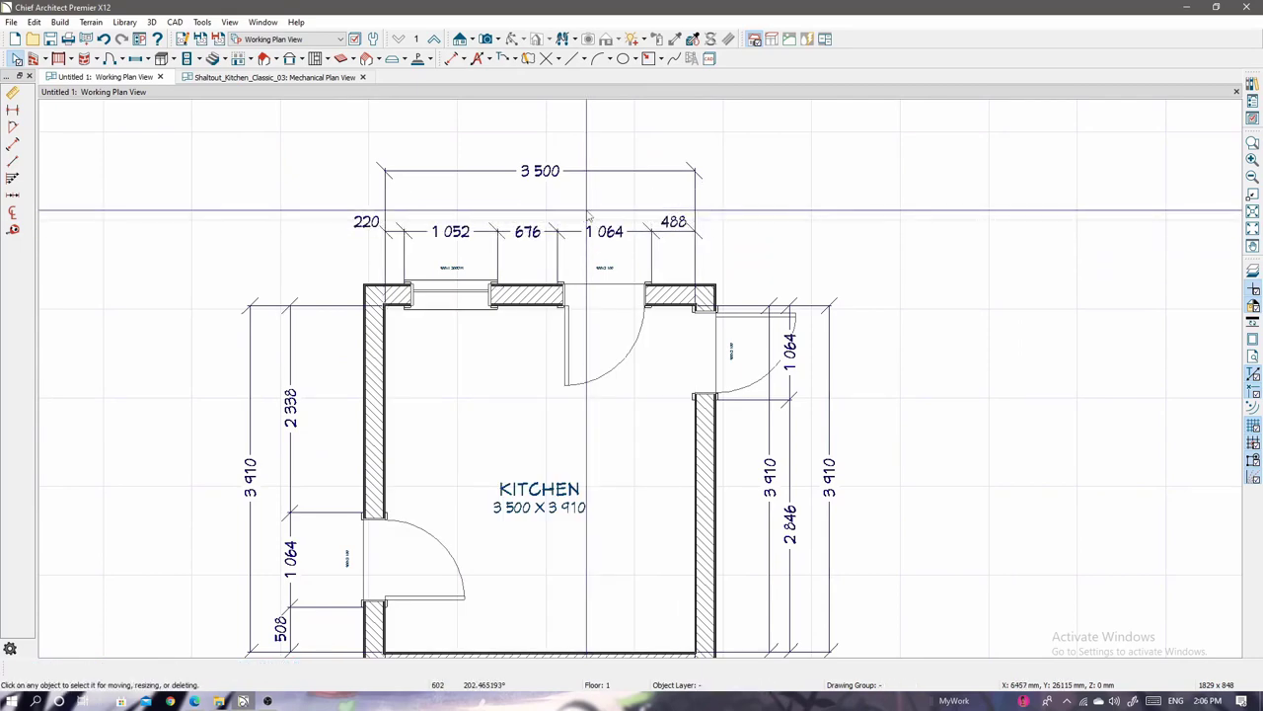
{"action": "scroll", "coordinate": [589, 215], "scroll_direction": "down", "scroll_amount": 1}
{"action": "left_click", "coordinate": [788, 445]}
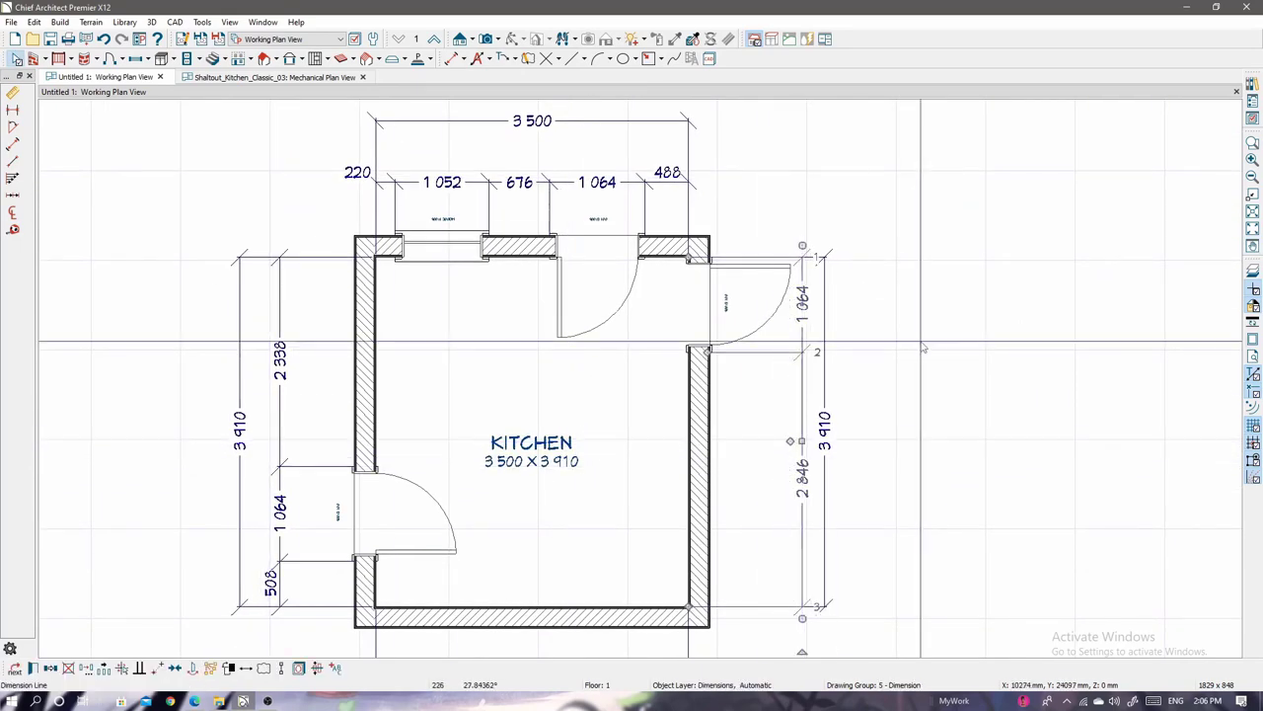
{"action": "scroll", "coordinate": [789, 444], "scroll_direction": "up", "scroll_amount": 2}
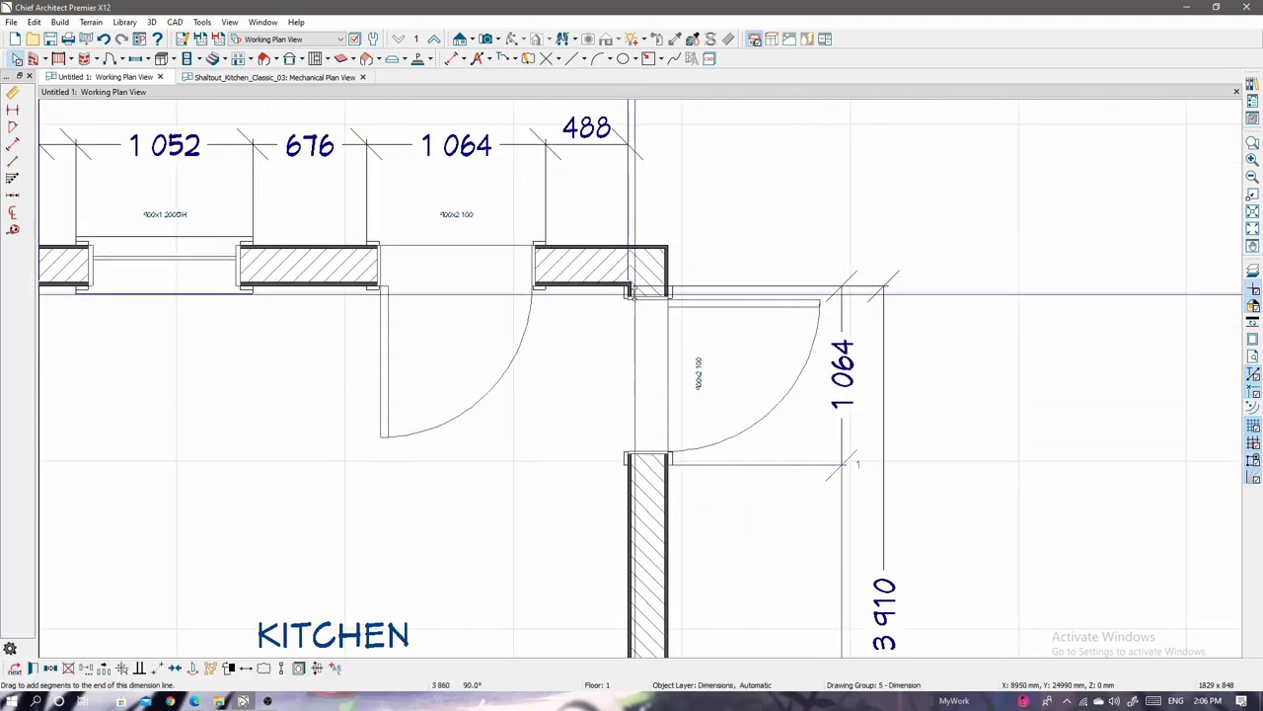
{"action": "left_click_drag", "start_coordinate": [842, 273], "coordinate": [847, 479]}
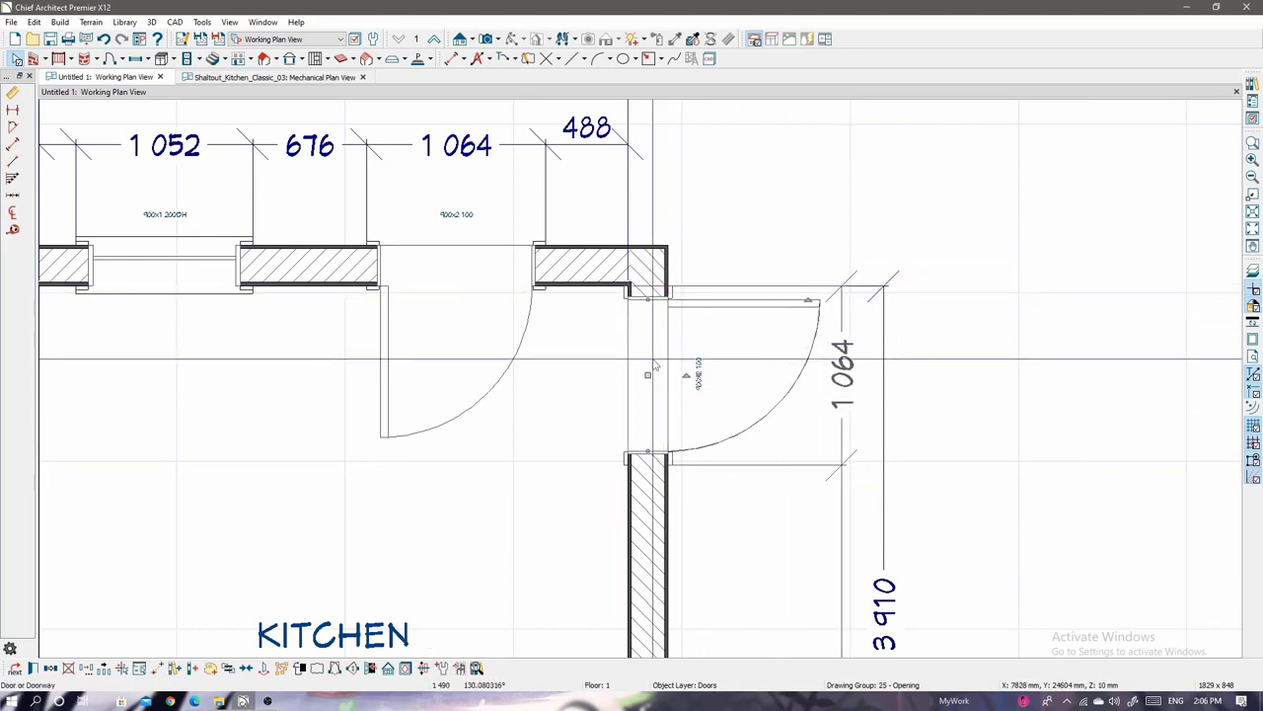
{"action": "left_click_drag", "start_coordinate": [650, 368], "coordinate": [649, 389]}
{"action": "left_click", "coordinate": [845, 500]}
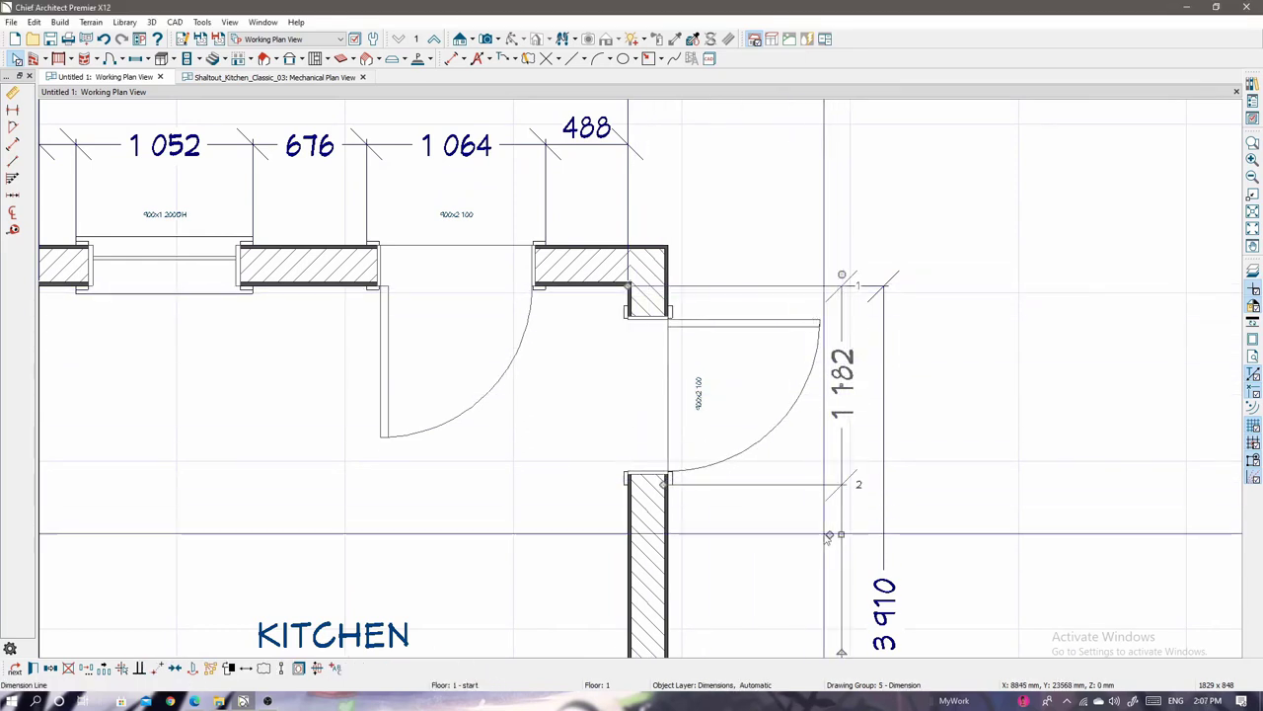
{"action": "left_click_drag", "start_coordinate": [631, 291], "coordinate": [621, 271]}
{"action": "scroll", "coordinate": [621, 267], "scroll_direction": "down", "scroll_amount": 3}
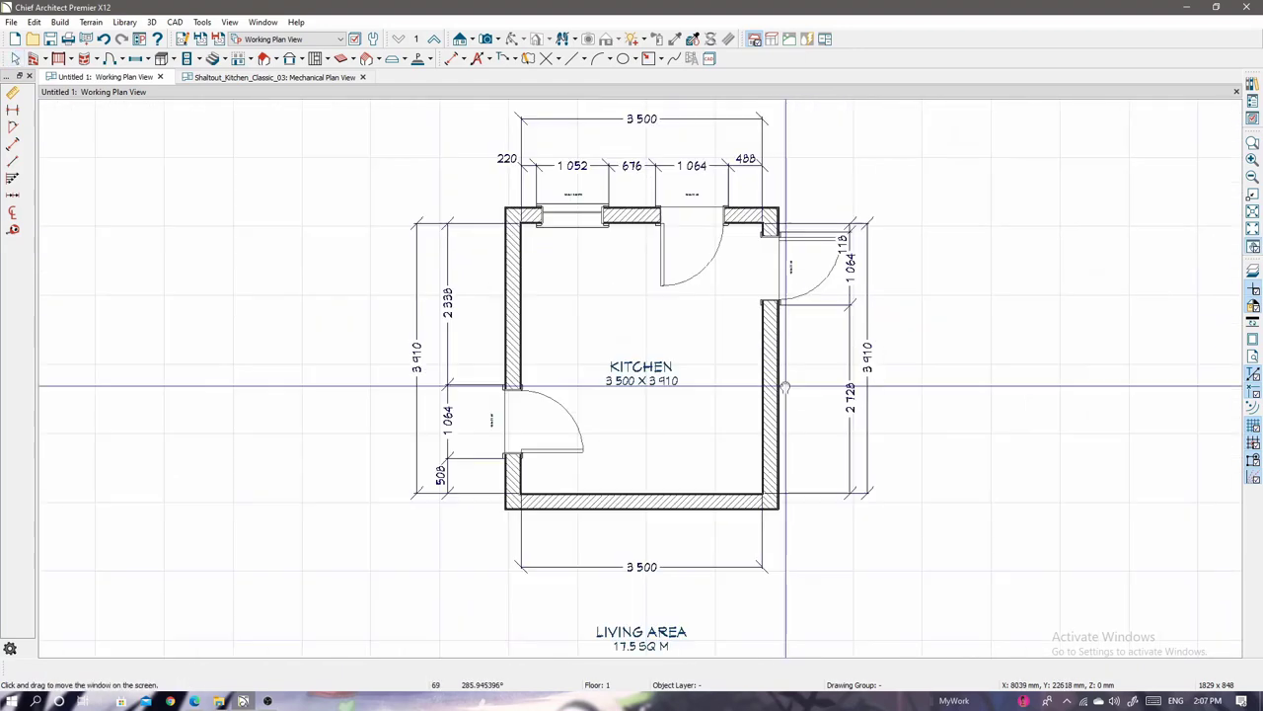
{"action": "scroll", "coordinate": [863, 311], "scroll_direction": "up", "scroll_amount": 1}
{"action": "scroll", "coordinate": [863, 311], "scroll_direction": "up", "scroll_amount": 2}
Set the right door's corner offset to 30 and the top door's corner distance to 821.
{"action": "double_click", "coordinate": [530, 202]}
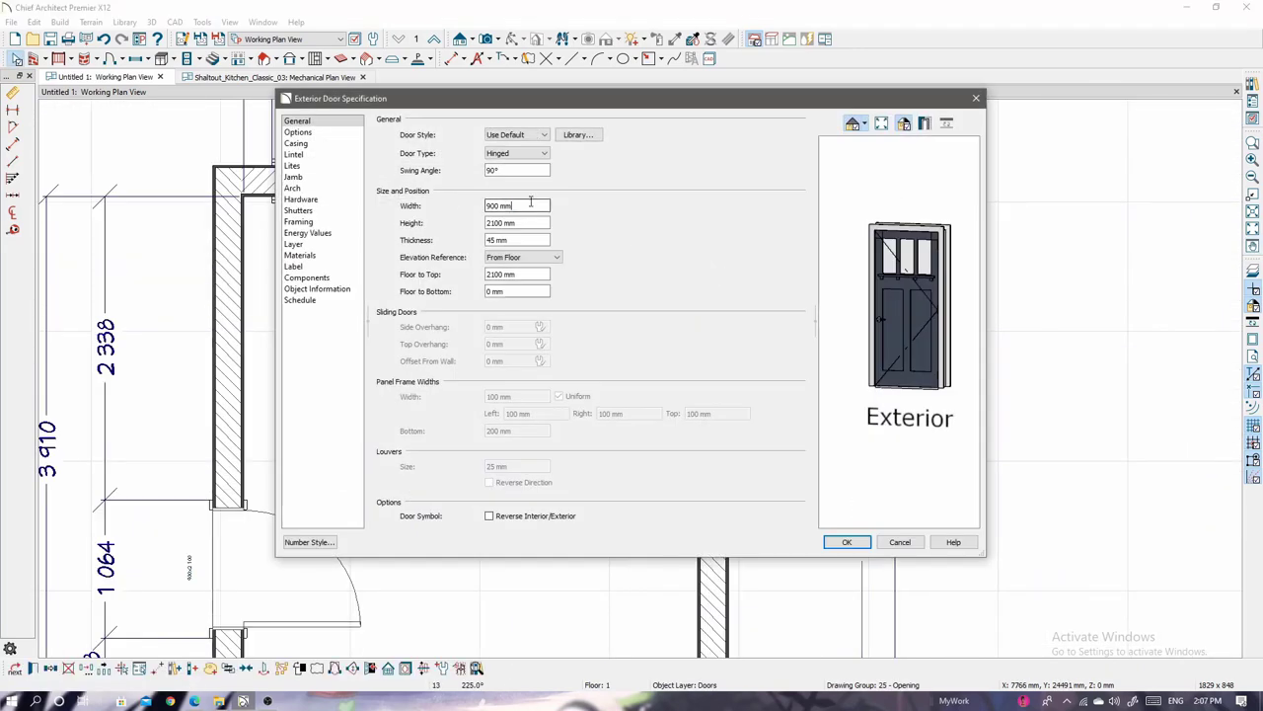
{"action": "key", "text": "Return"}
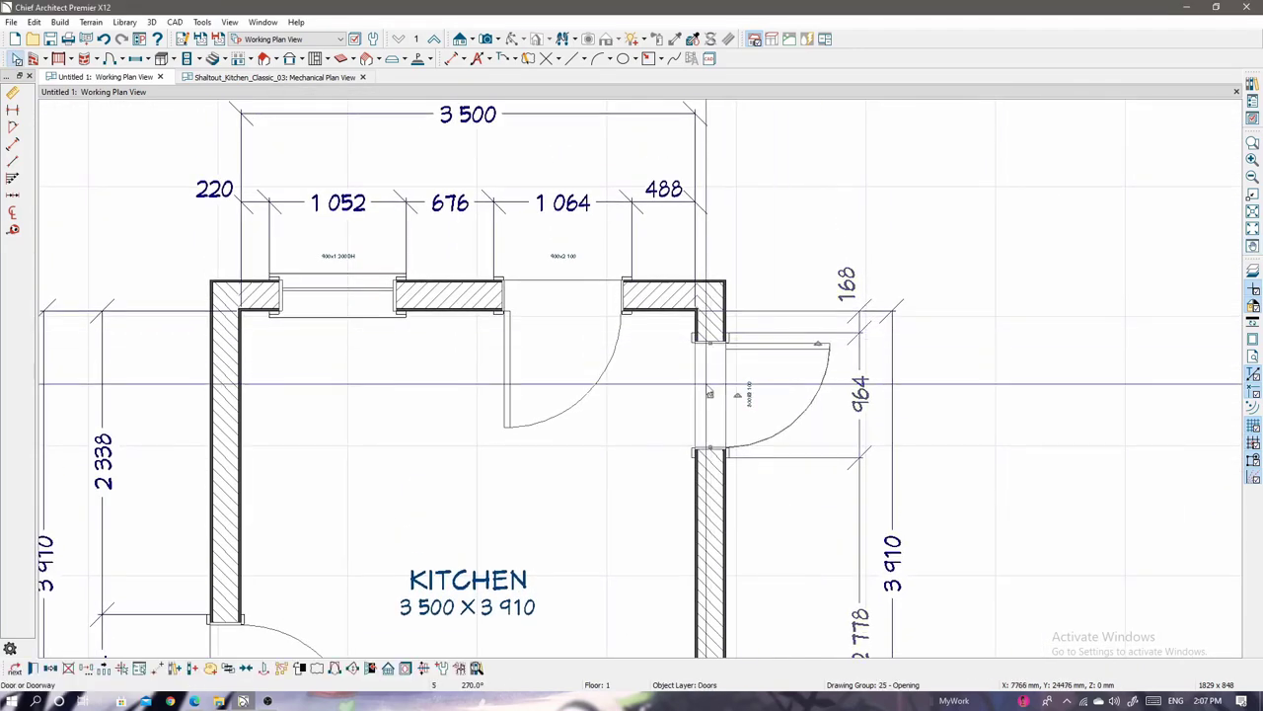
{"action": "left_click", "coordinate": [847, 281]}
{"action": "type", "text": "30"}
{"action": "key", "text": "Return"}
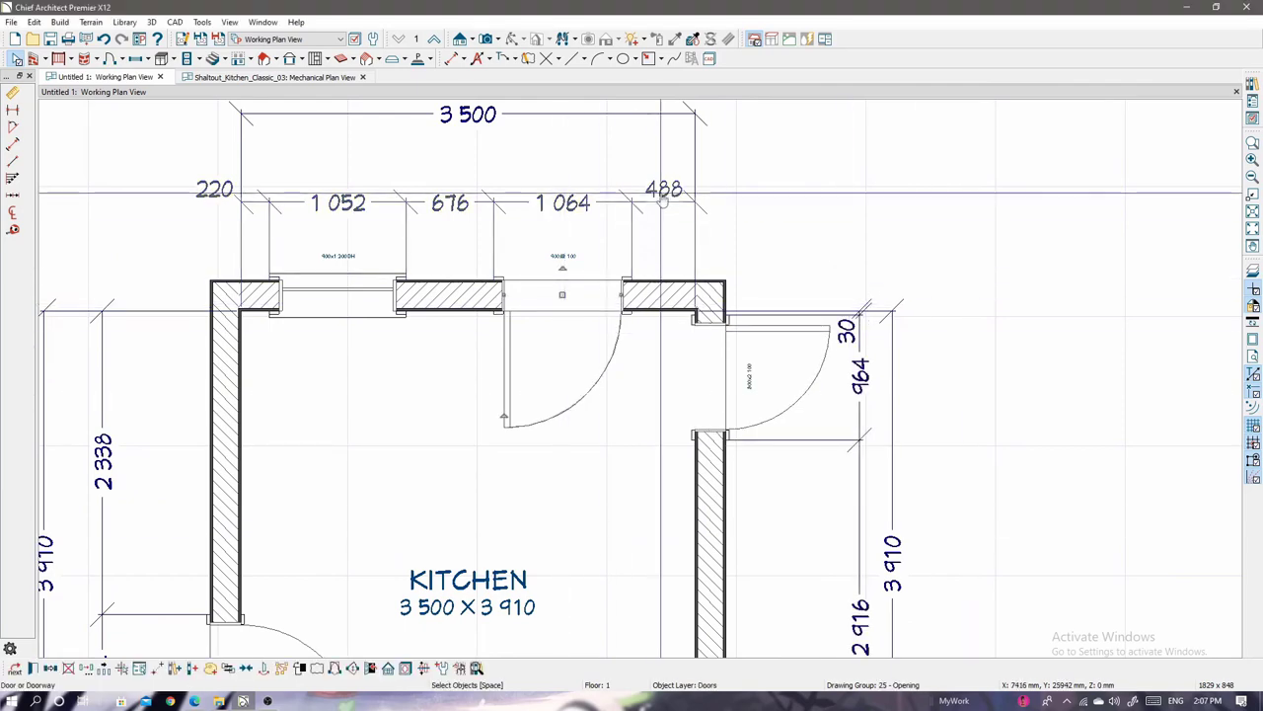
{"action": "left_click", "coordinate": [663, 189]}
{"action": "type", "text": "821"}
{"action": "key", "text": "Return"}
Resize the top-left window to 600 mm in its settings.
{"action": "middle_click_drag", "start_coordinate": [869, 259], "coordinate": [995, 279]}
{"action": "double_click", "coordinate": [464, 301]}
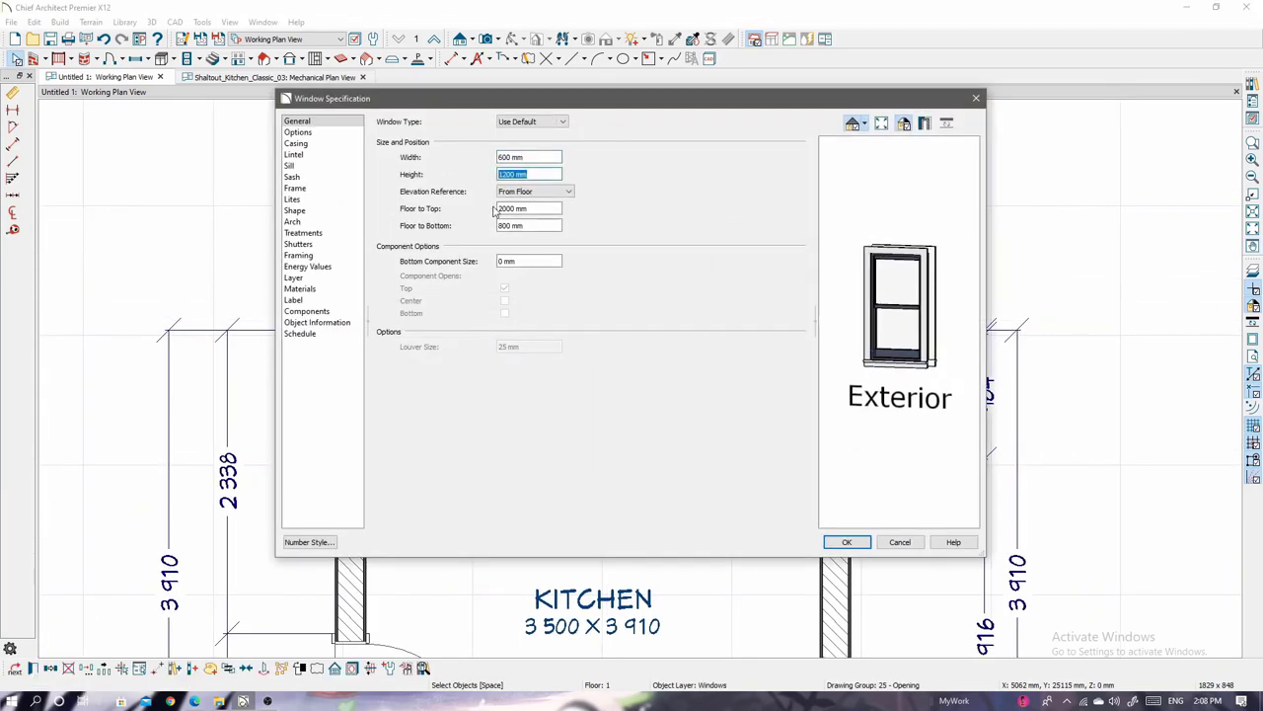
{"action": "left_click", "coordinate": [845, 542]}
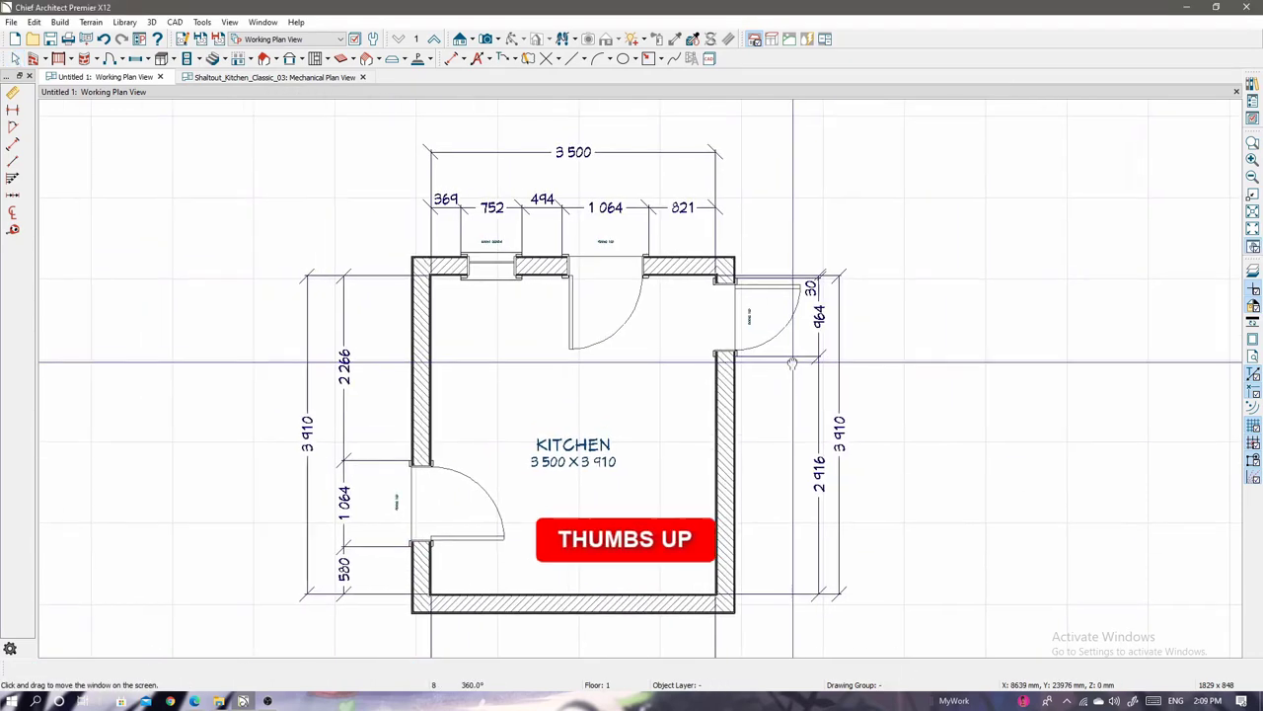
{"action": "key", "text": "space"}
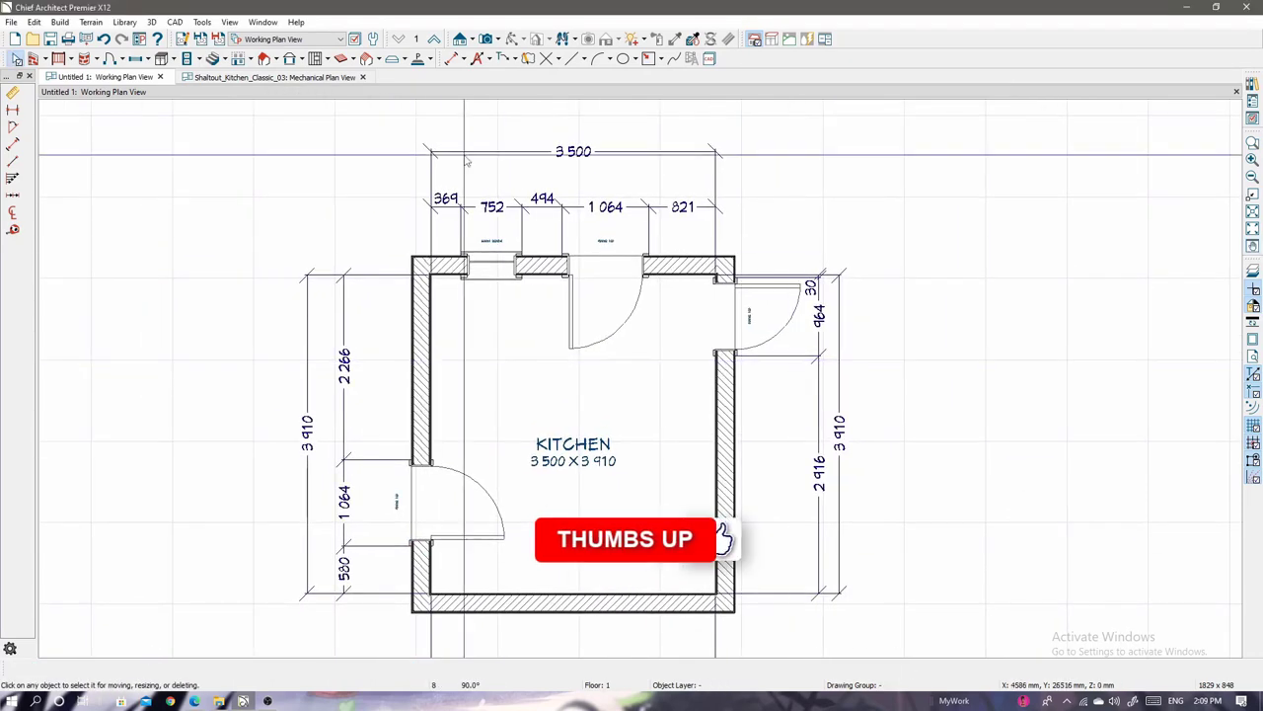
In a 3D floor overview, give the window a Round Top arch.
{"action": "left_click", "coordinate": [487, 39]}
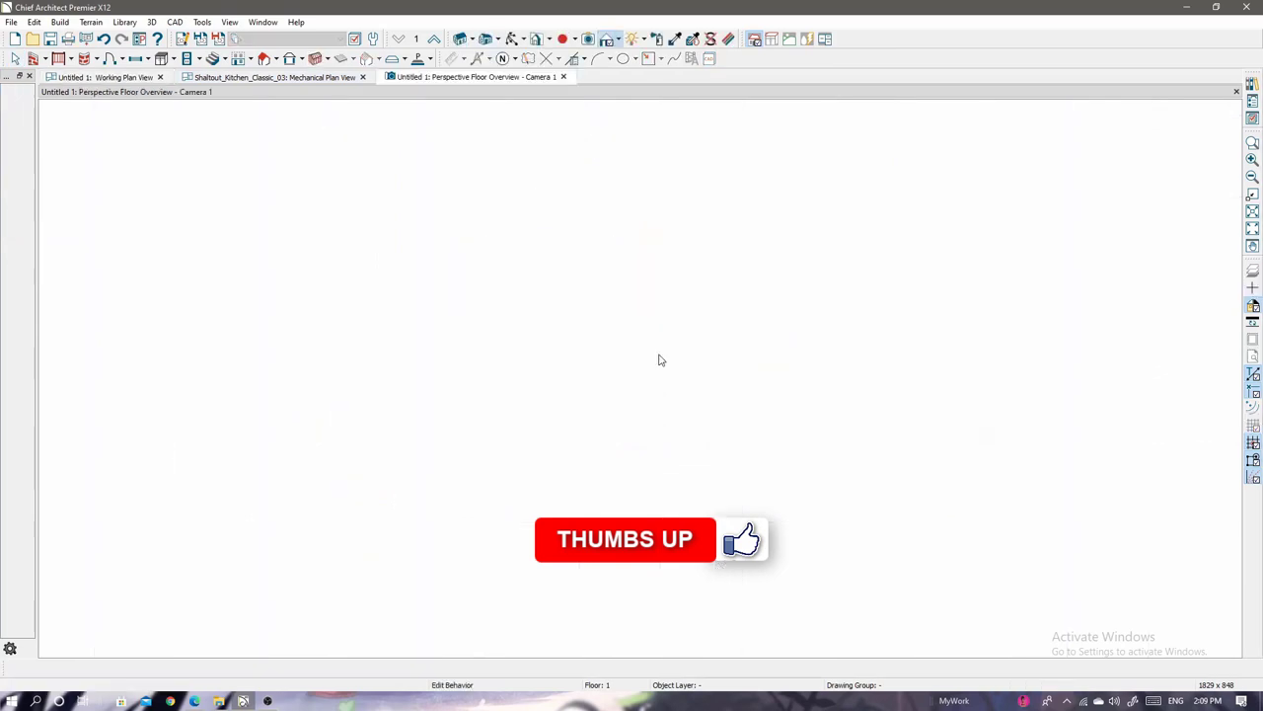
{"action": "scroll", "coordinate": [657, 359], "scroll_direction": "up", "scroll_amount": 5}
{"action": "left_click_drag", "start_coordinate": [651, 364], "coordinate": [403, 267]}
{"action": "double_click", "coordinate": [403, 266]}
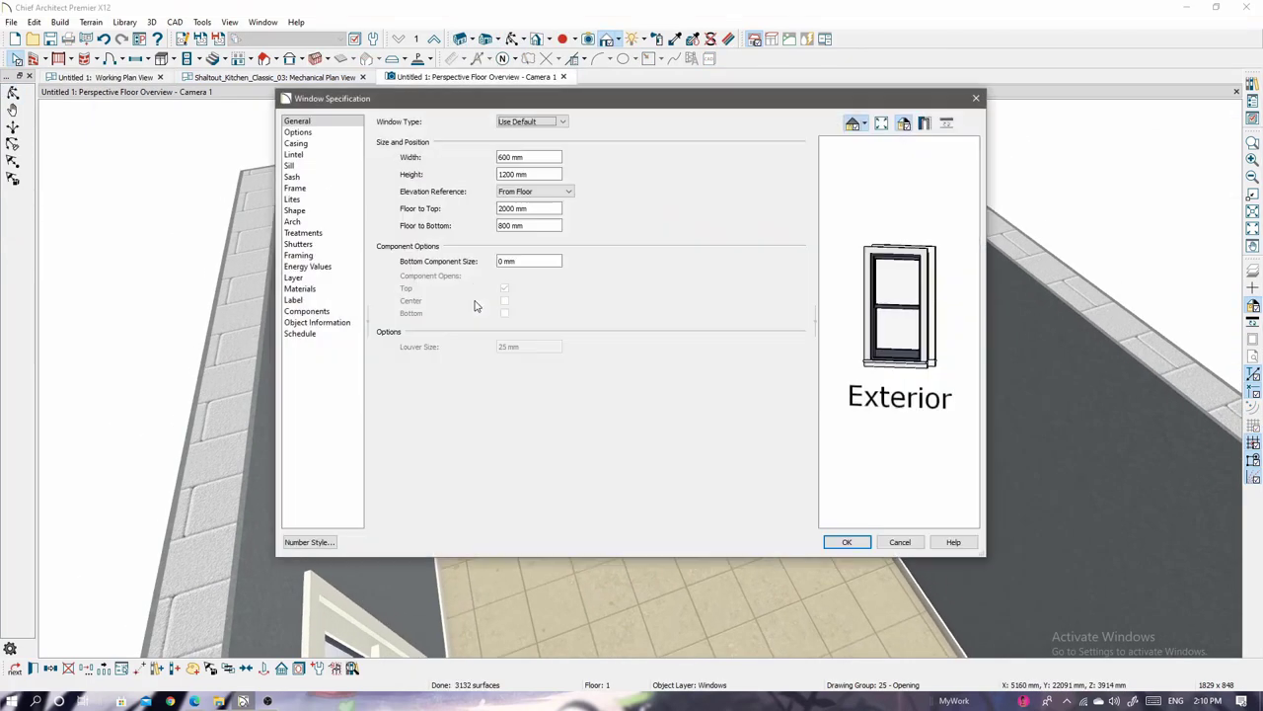
{"action": "left_click", "coordinate": [294, 221]}
{"action": "left_click", "coordinate": [469, 158]}
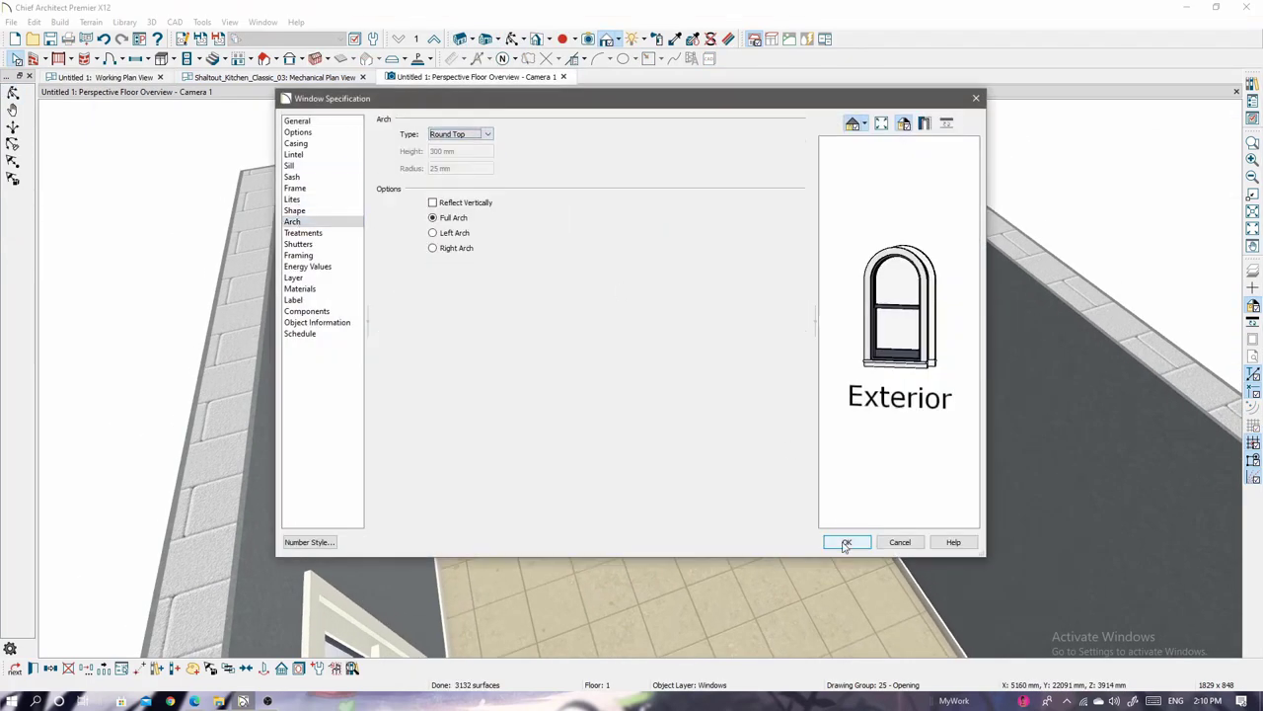
{"action": "left_click", "coordinate": [296, 165]}
{"action": "left_click", "coordinate": [847, 542]}
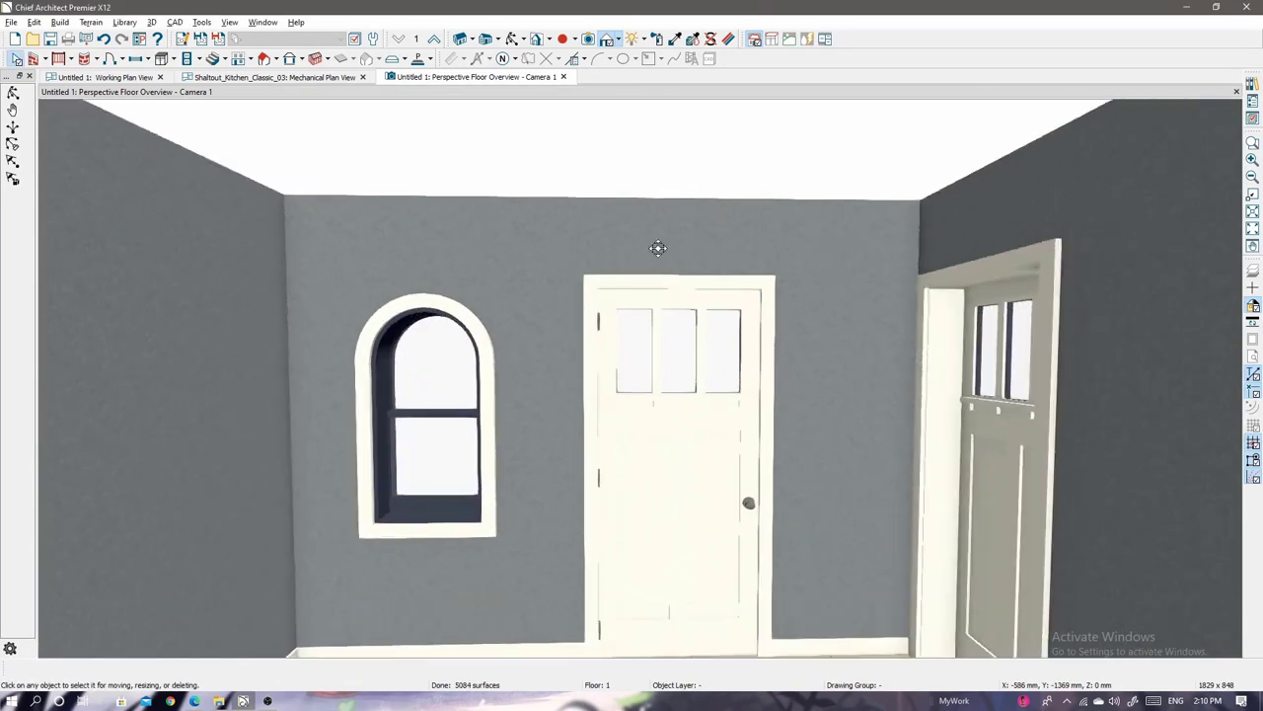
Change the exterior door to the Arch Top DS02 style from the library.
{"action": "left_click", "coordinate": [696, 464]}
{"action": "double_click", "coordinate": [697, 464]}
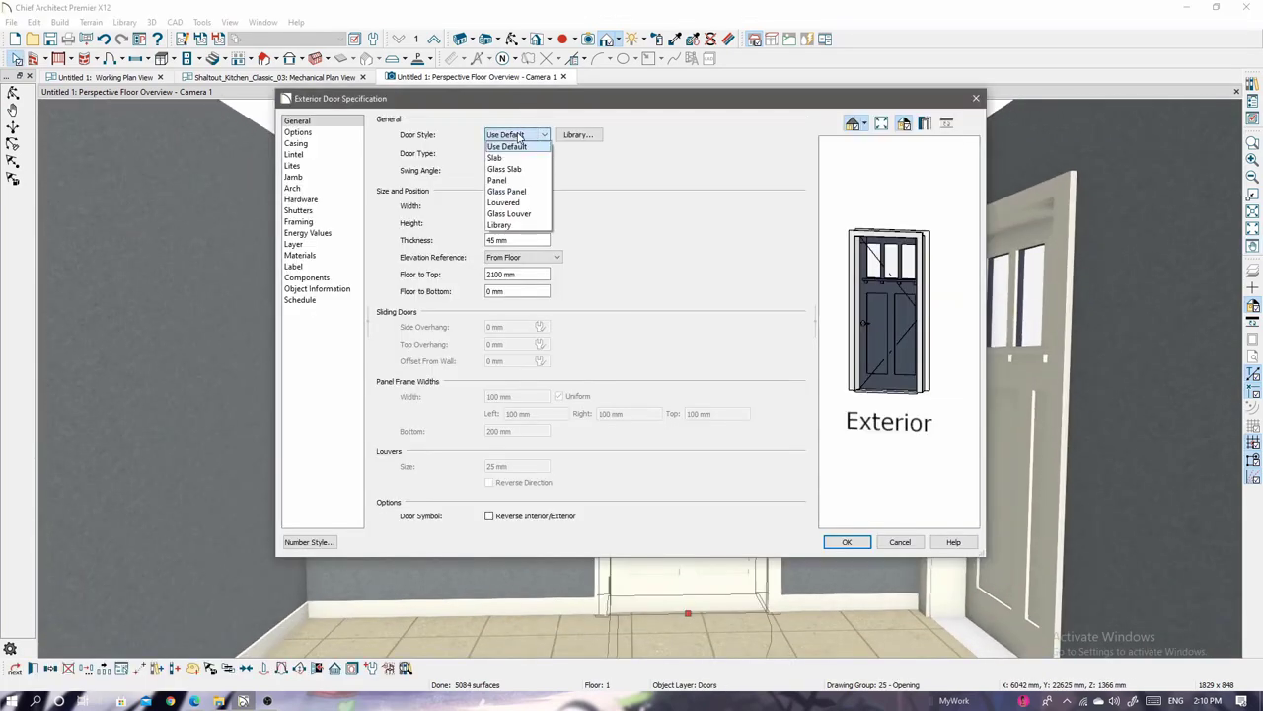
{"action": "left_click", "coordinate": [508, 225]}
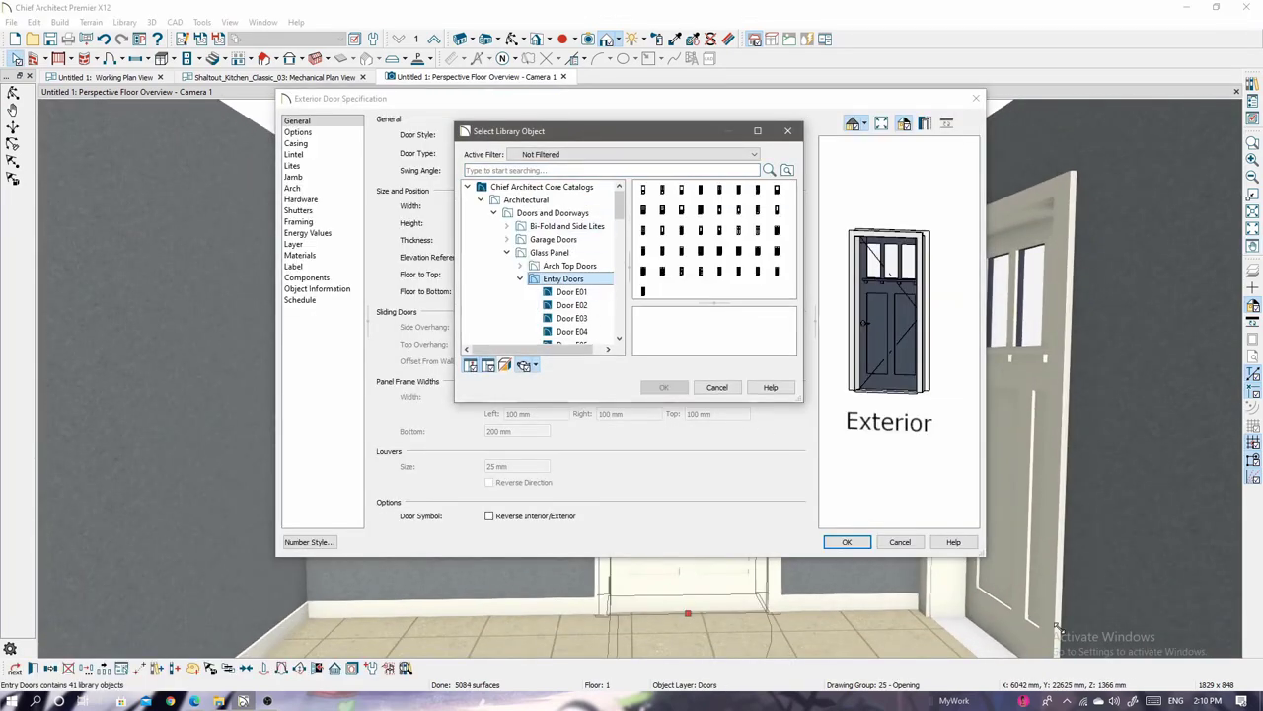
{"action": "left_click", "coordinate": [827, 398]}
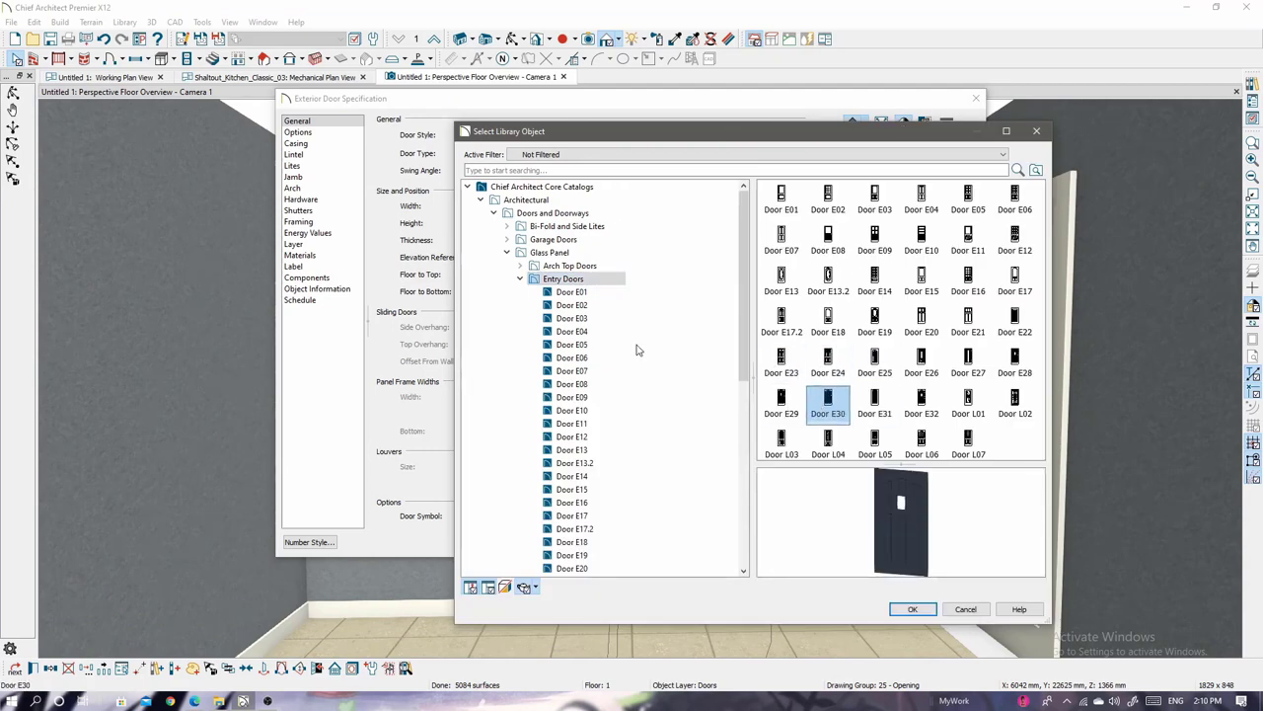
{"action": "left_click", "coordinate": [523, 278]}
{"action": "left_click", "coordinate": [570, 265]}
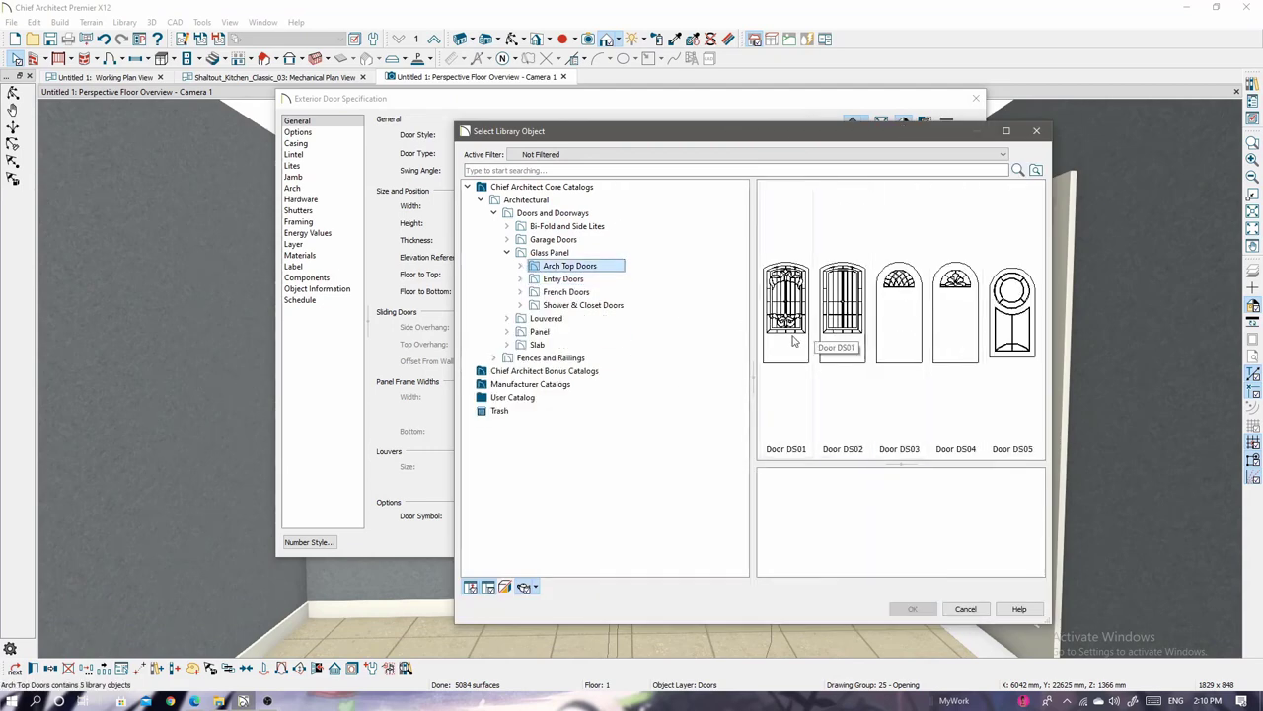
{"action": "left_click", "coordinate": [842, 336]}
{"action": "left_click", "coordinate": [1012, 335]}
{"action": "left_click", "coordinate": [897, 336]}
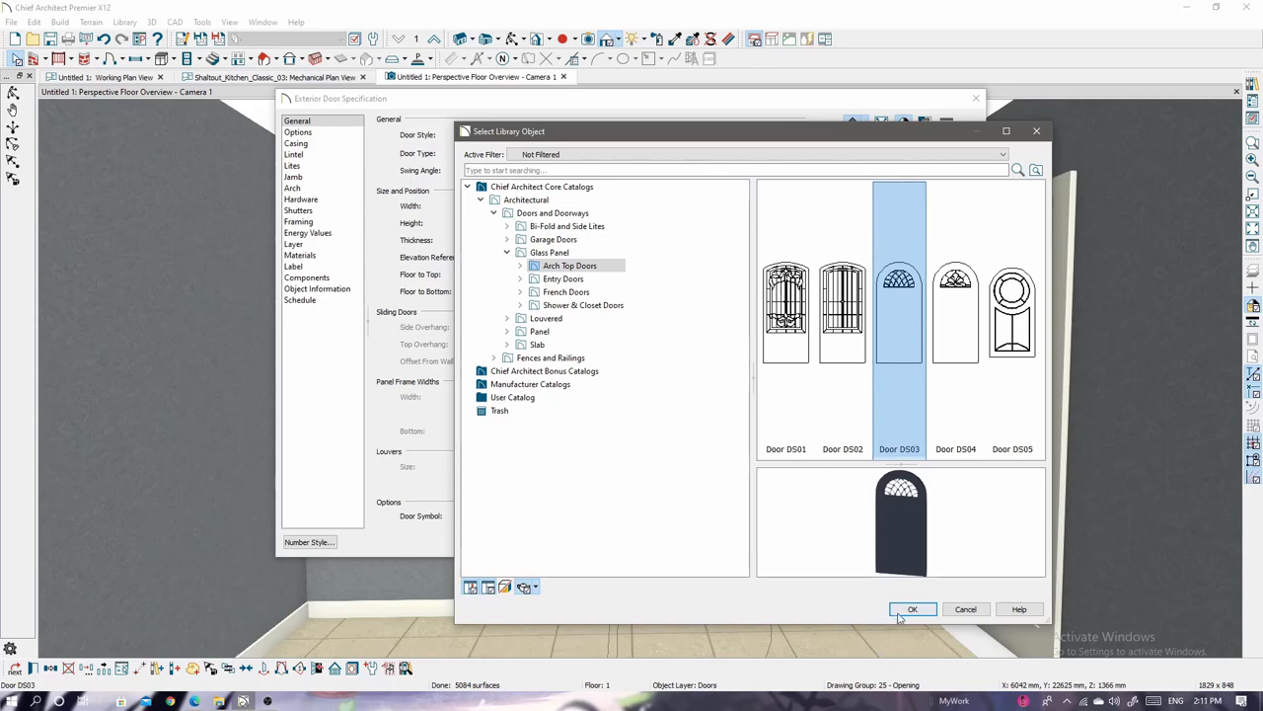
{"action": "left_click", "coordinate": [563, 292]}
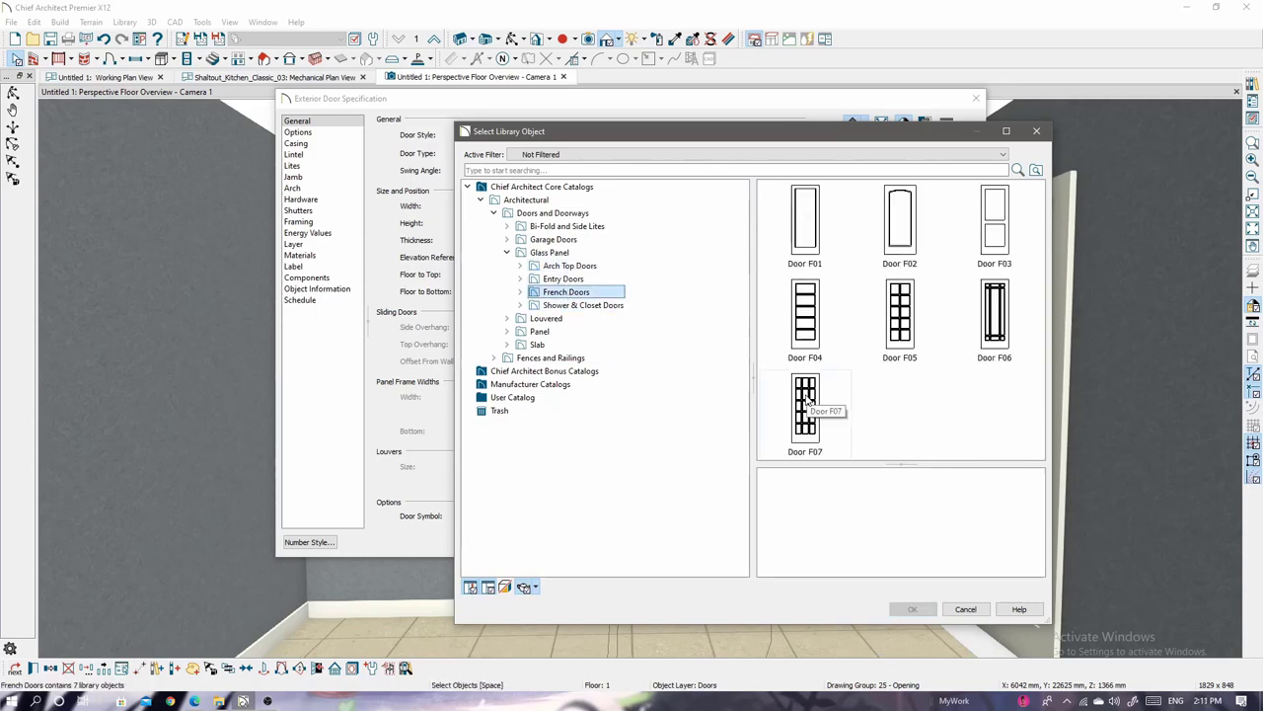
{"action": "left_click", "coordinate": [569, 265]}
{"action": "left_click", "coordinate": [842, 326]}
{"action": "left_click", "coordinate": [911, 609]}
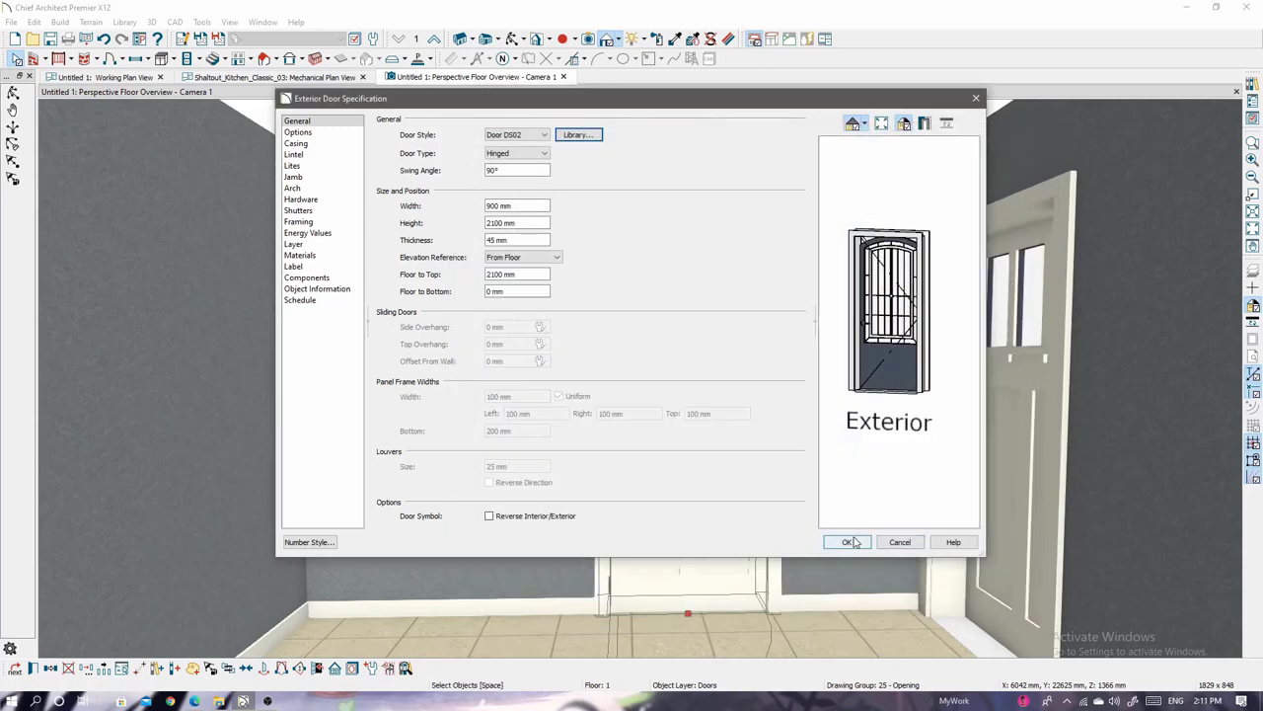
{"action": "left_click", "coordinate": [837, 614]}
Set the DS02 door's arch to a 140 mm Broken Arch.
{"action": "double_click", "coordinate": [691, 375]}
{"action": "left_click", "coordinate": [292, 187]}
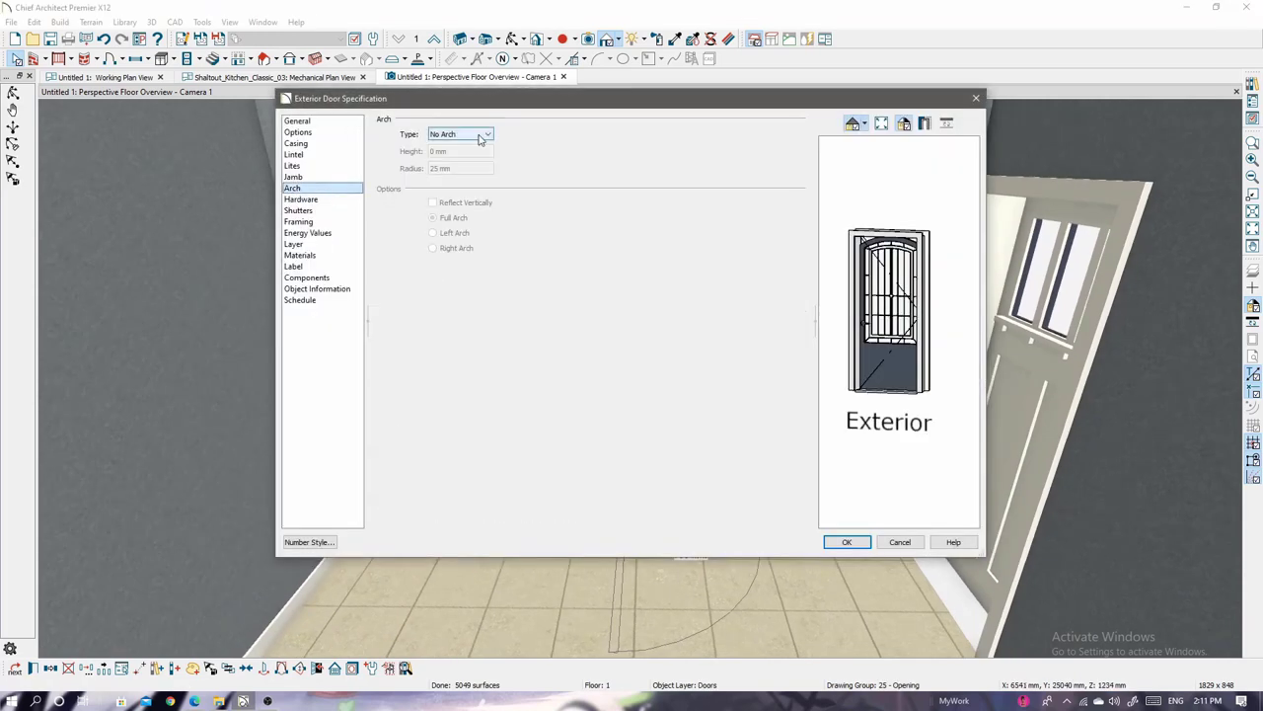
{"action": "left_click", "coordinate": [460, 133]}
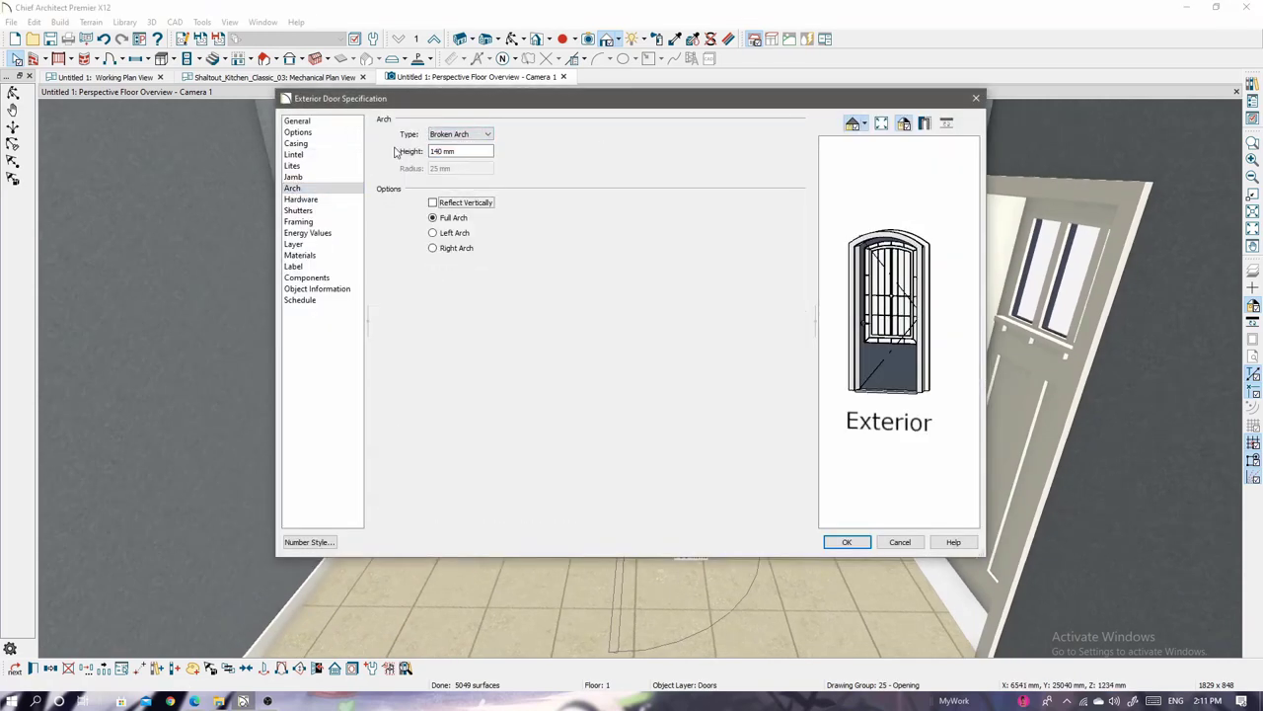
{"action": "left_click", "coordinate": [846, 541]}
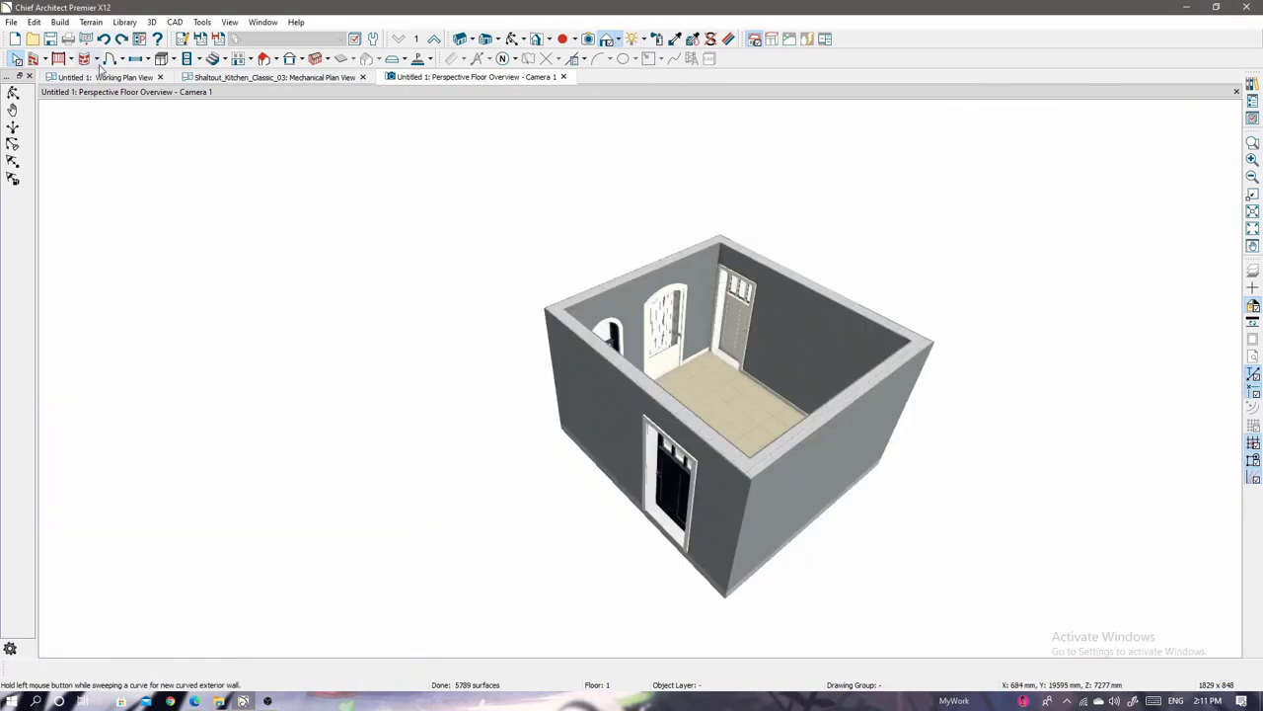
Extend the top kitchen wall to the right and close off a second room with a new wall.
{"action": "left_click", "coordinate": [104, 76]}
{"action": "left_click", "coordinate": [493, 215]}
{"action": "mouse_move", "coordinate": [612, 215]}
{"action": "left_mouse_down"}
{"action": "mouse_move", "coordinate": [928, 207]}
{"action": "mouse_move", "coordinate": [914, 572]}
{"action": "mouse_move", "coordinate": [620, 558]}
{"action": "left_mouse_up"}
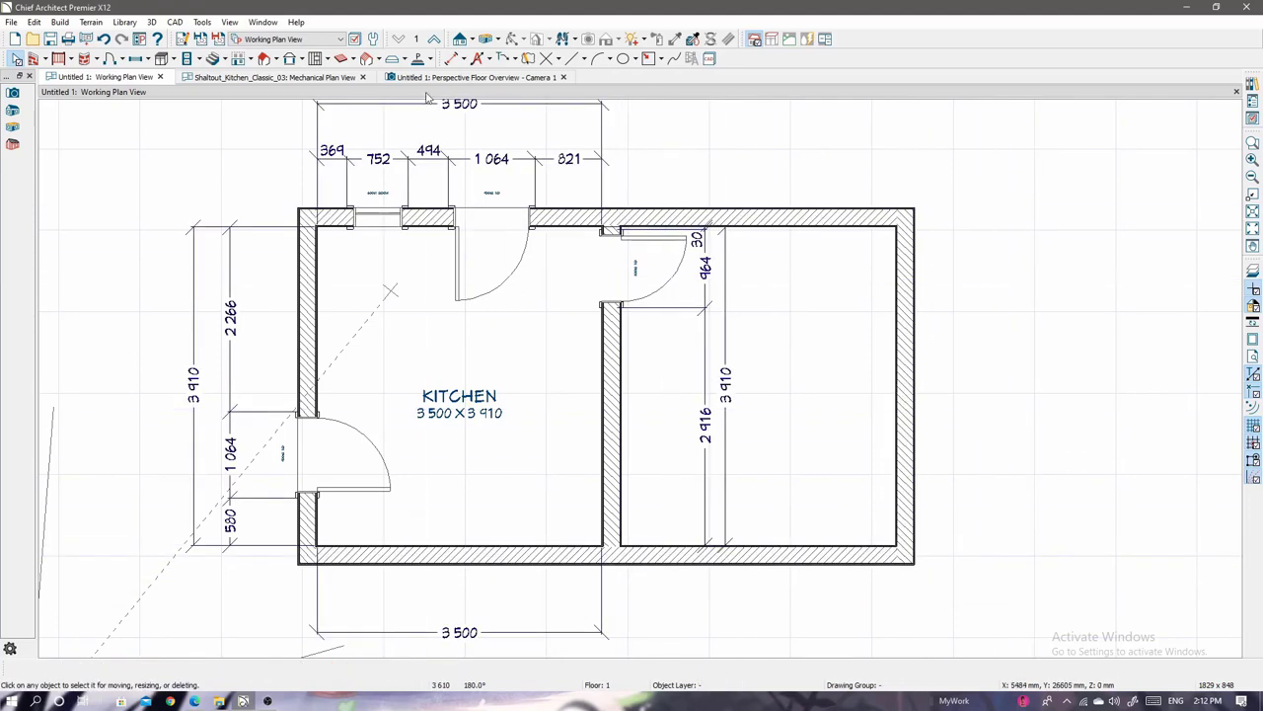
{"action": "left_click", "coordinate": [473, 76]}
Change the interior door to the glass French Door F04 style.
{"action": "double_click", "coordinate": [647, 316]}
{"action": "left_click", "coordinate": [579, 135]}
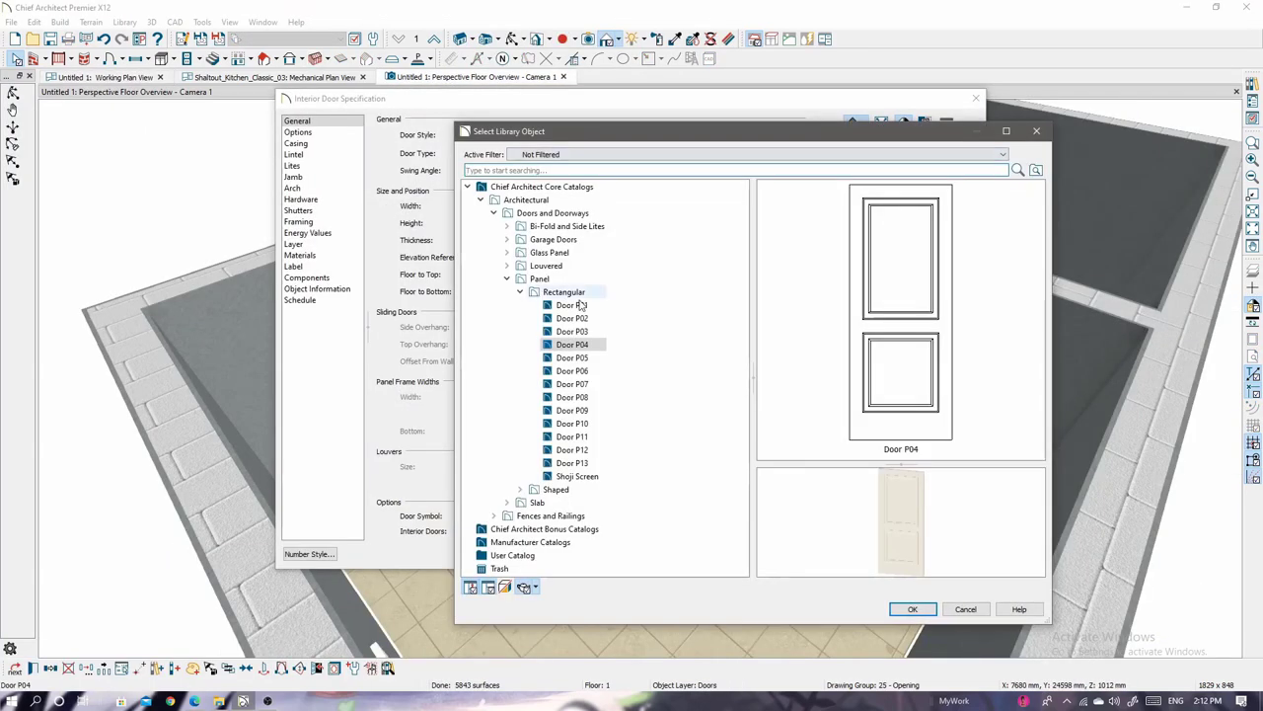
{"action": "left_click", "coordinate": [548, 292]}
{"action": "double_click", "coordinate": [542, 254]}
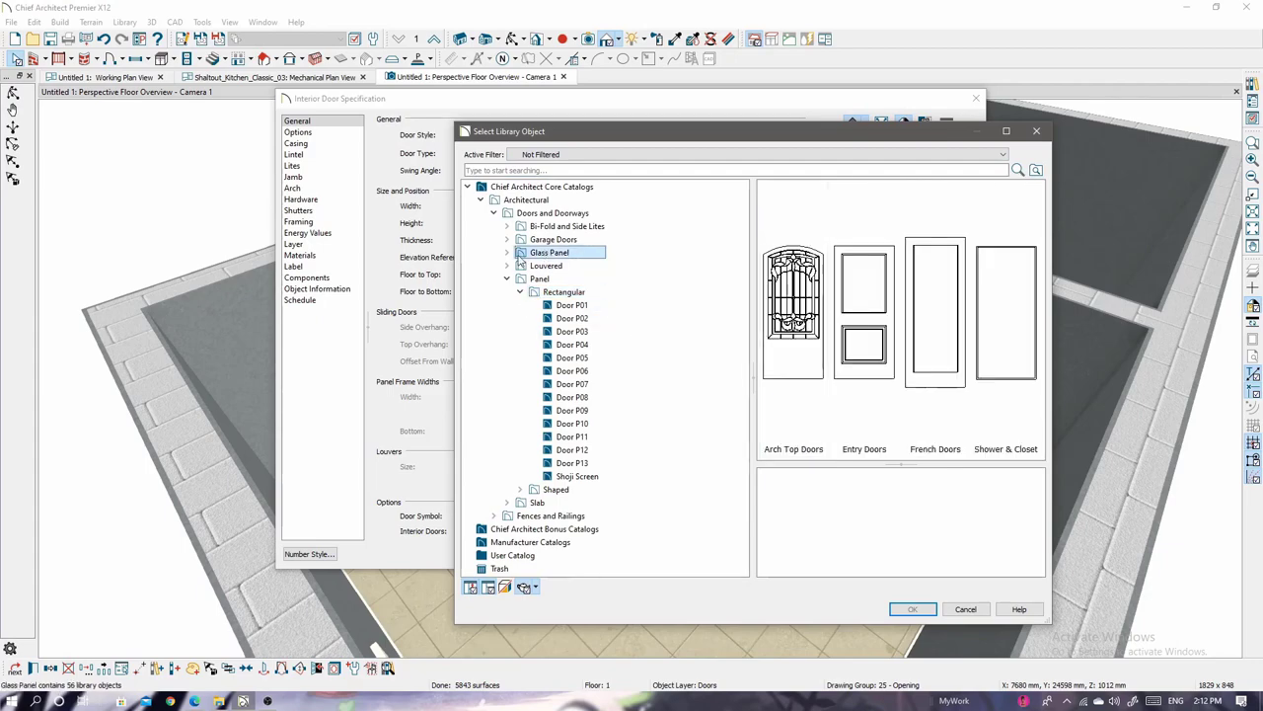
{"action": "left_click", "coordinate": [580, 293]}
{"action": "double_click", "coordinate": [805, 316]}
{"action": "left_click", "coordinate": [846, 553]}
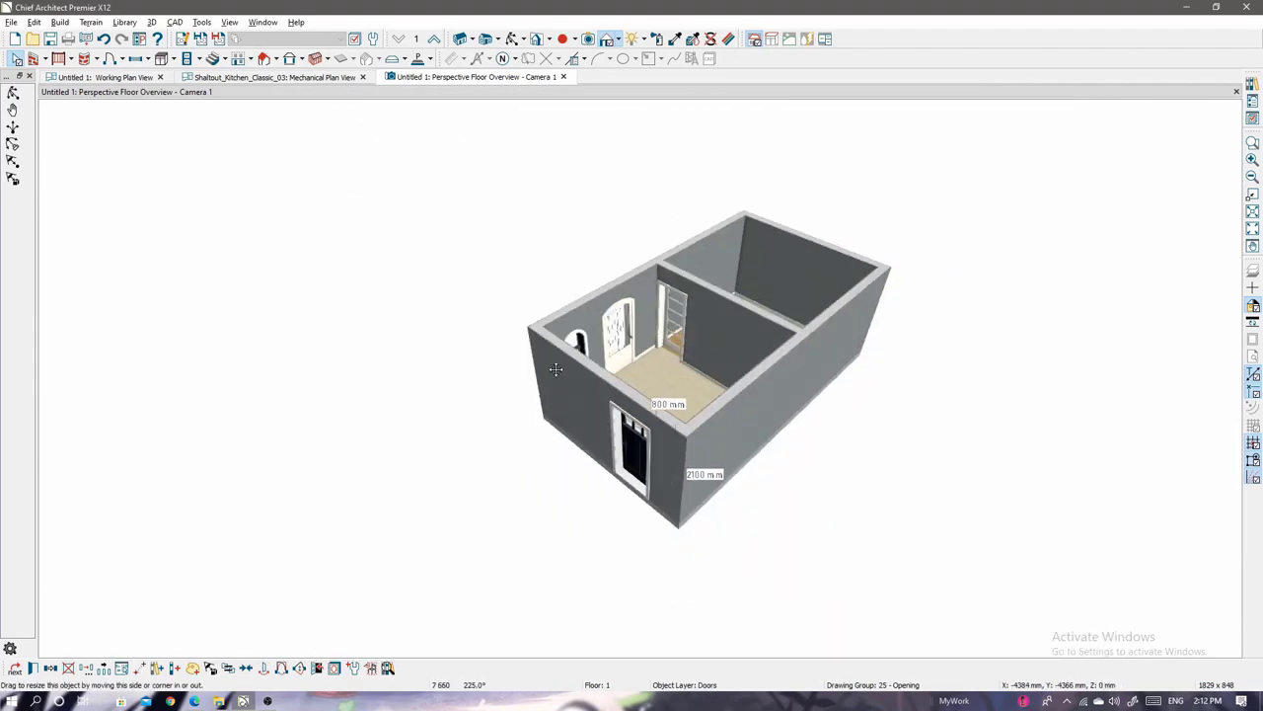
{"action": "middle_click_drag", "start_coordinate": [556, 369], "coordinate": [766, 527]}
Paint the kitchen floor with Maple 5" Plank Natural.
{"action": "scroll", "coordinate": [657, 372], "scroll_direction": "up", "scroll_amount": 5}
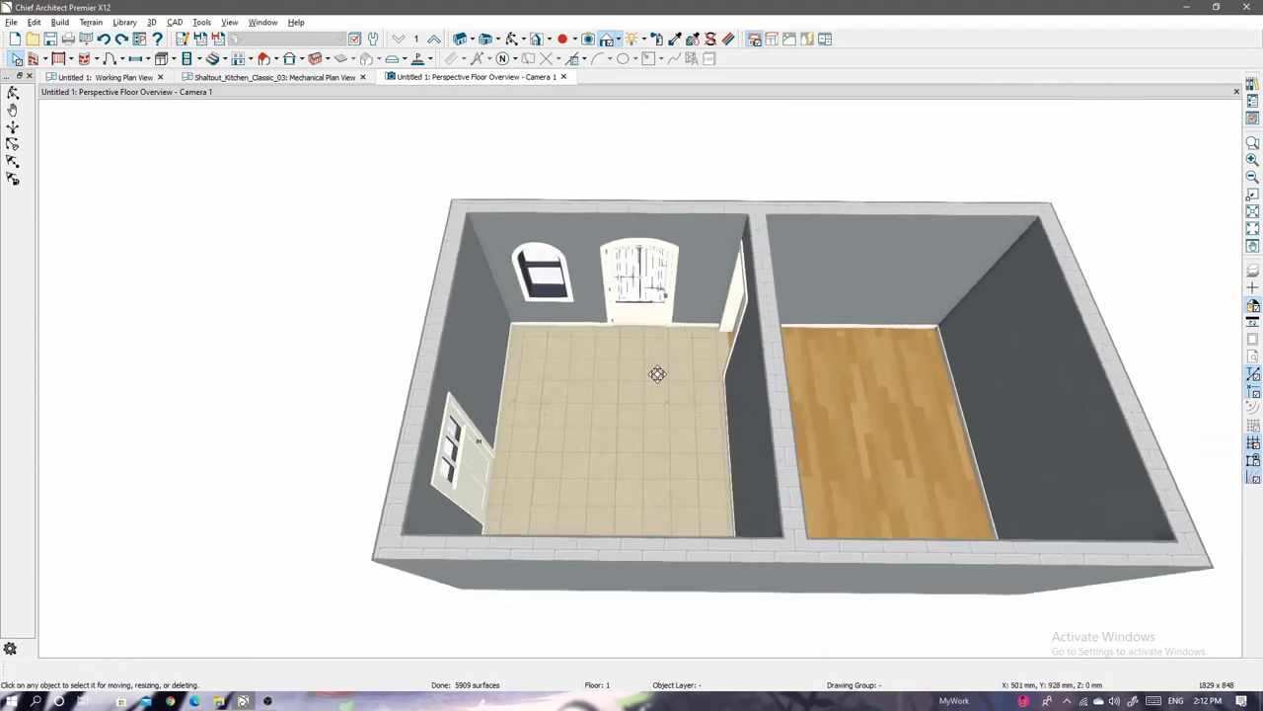
{"action": "scroll", "coordinate": [661, 398], "scroll_direction": "up", "scroll_amount": 2}
{"action": "left_click", "coordinate": [667, 453]}
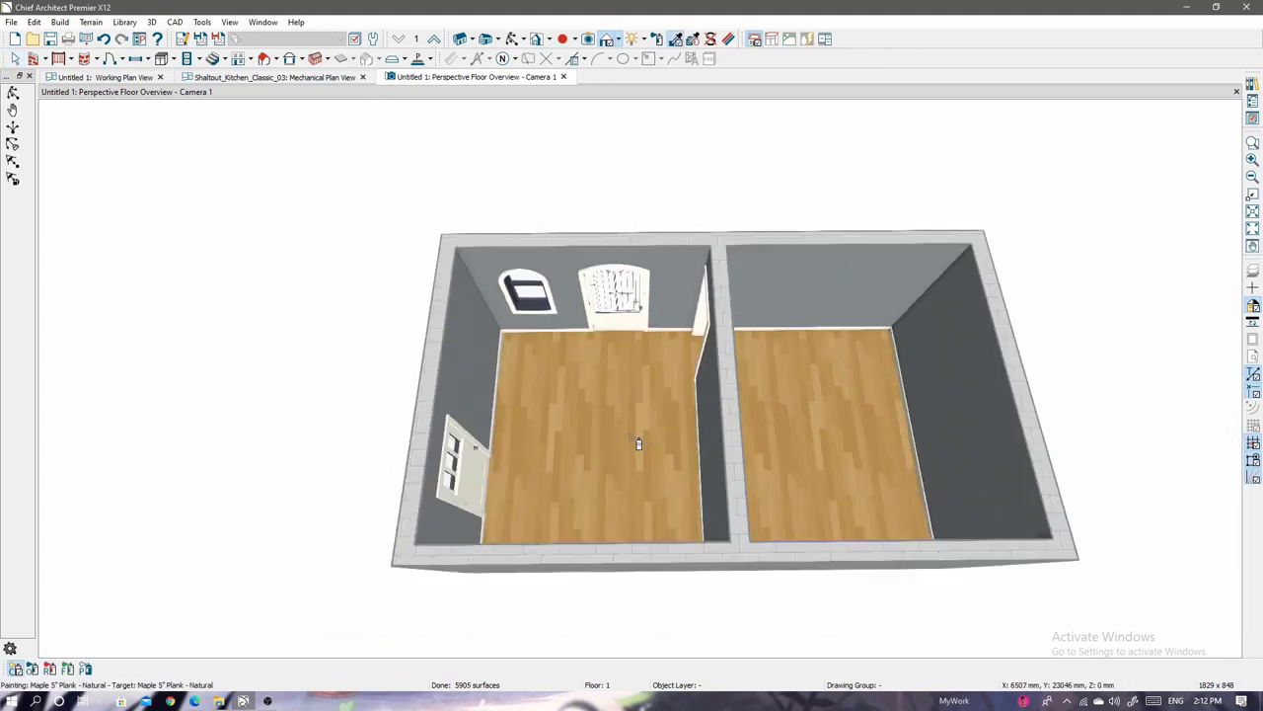
{"action": "scroll", "coordinate": [643, 442], "scroll_direction": "up", "scroll_amount": 5}
Turn off the kitchen's default moldings, delete the Default Base Molding, and open Default Settings.
{"action": "double_click", "coordinate": [612, 375]}
{"action": "left_click", "coordinate": [234, 141]}
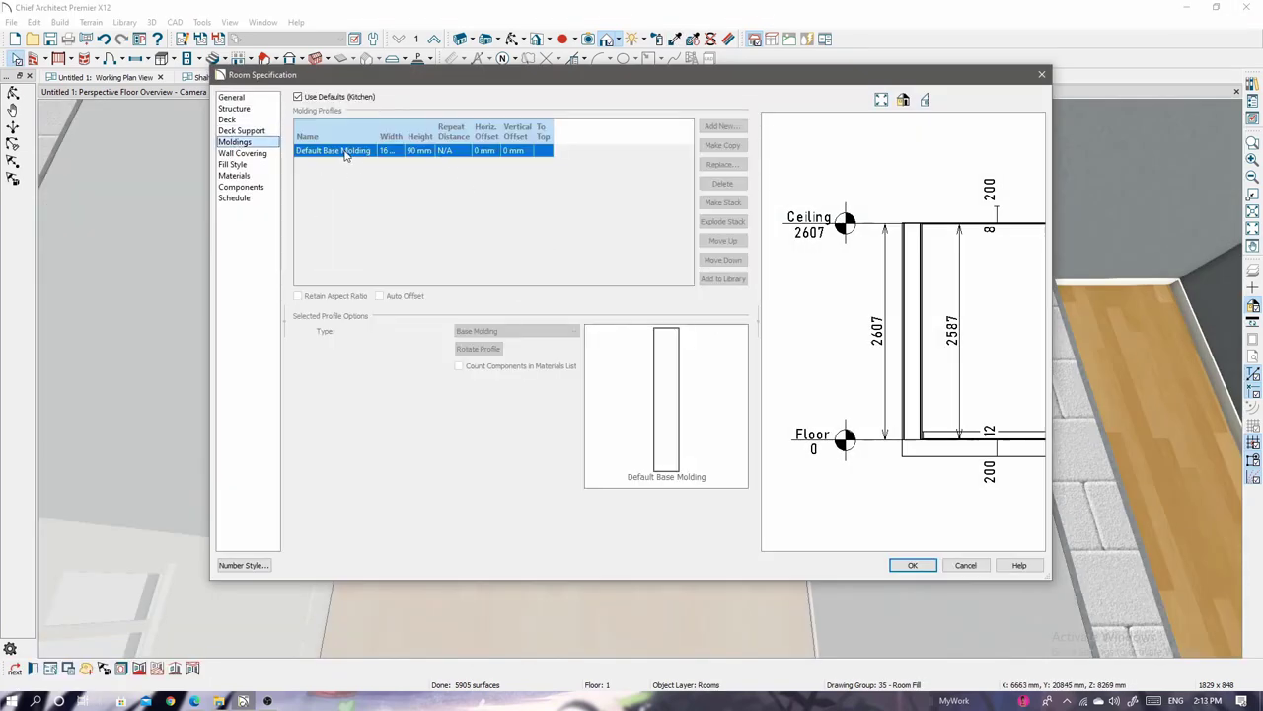
{"action": "left_click", "coordinate": [298, 97]}
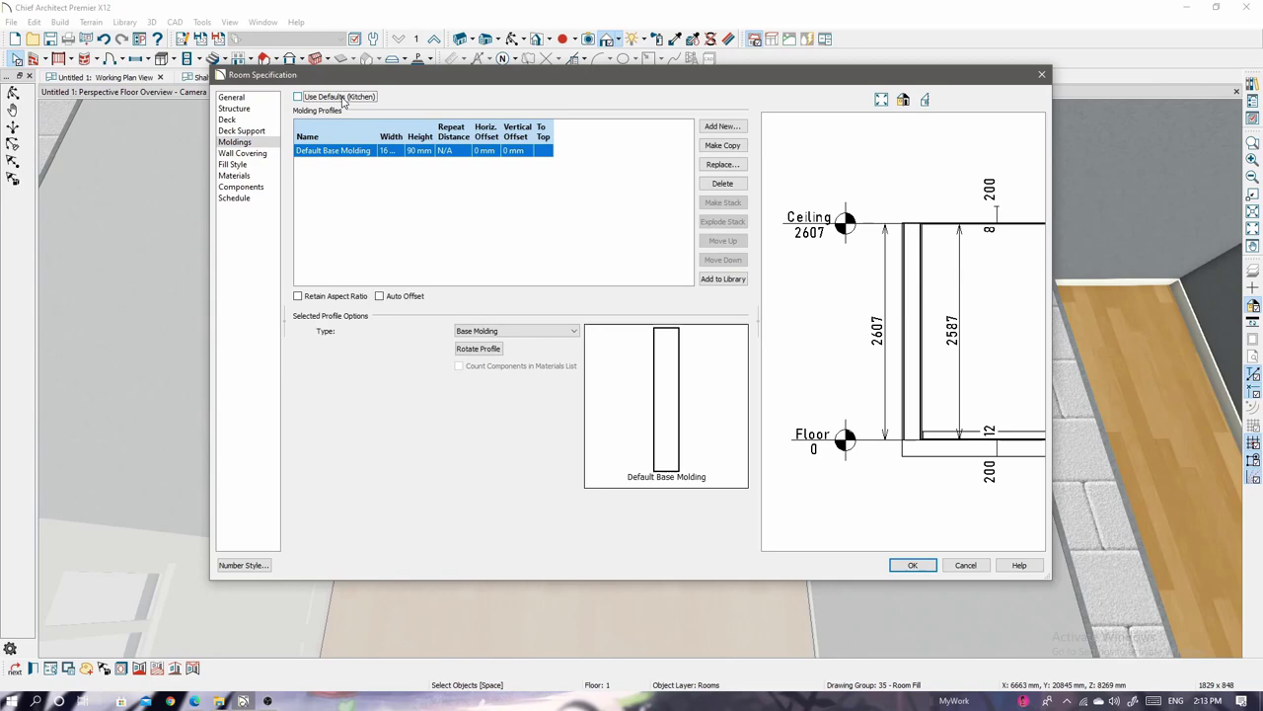
{"action": "left_click", "coordinate": [736, 182]}
{"action": "left_click", "coordinate": [909, 565]}
{"action": "scroll", "coordinate": [602, 401], "scroll_direction": "down", "scroll_amount": 3}
{"action": "scroll", "coordinate": [524, 380], "scroll_direction": "down", "scroll_amount": 3}
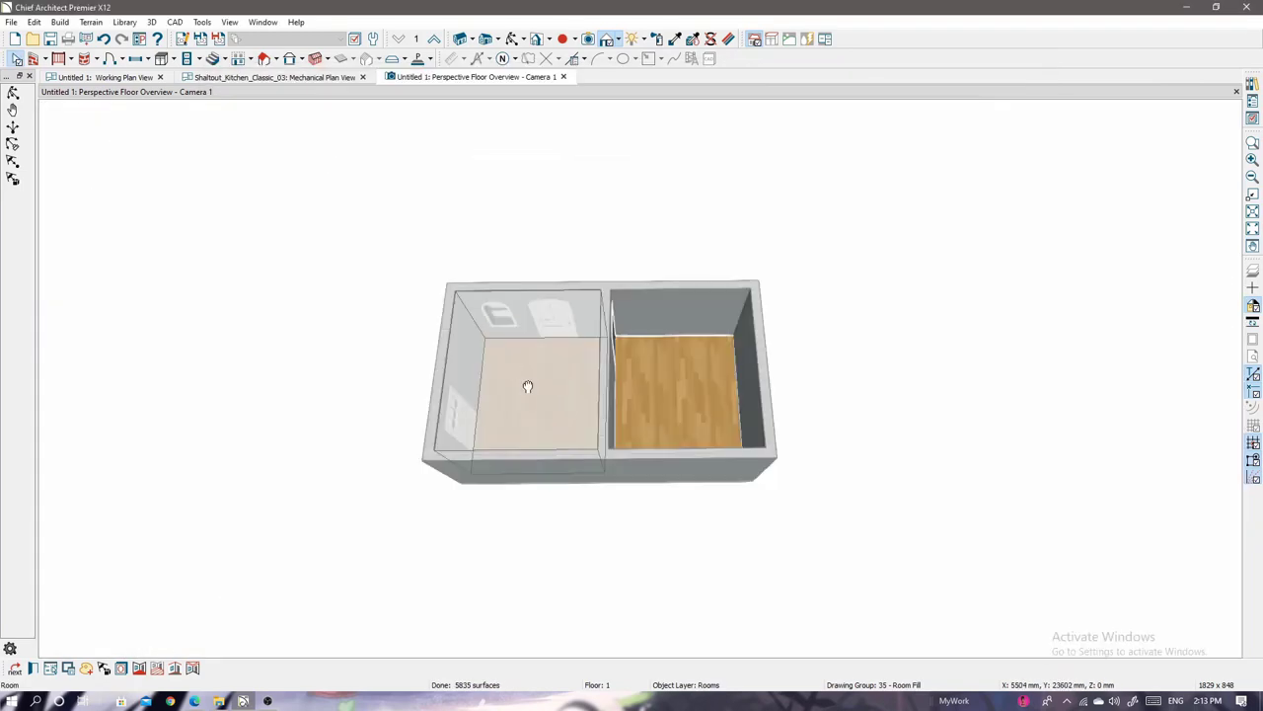
{"action": "scroll", "coordinate": [524, 375], "scroll_direction": "up", "scroll_amount": 1}
{"action": "left_click", "coordinate": [10, 648]}
Review the 1st Floor Defaults (2720 mm finished ceiling), then orbit the 3D view over the kitchen.
{"action": "double_click", "coordinate": [593, 301]}
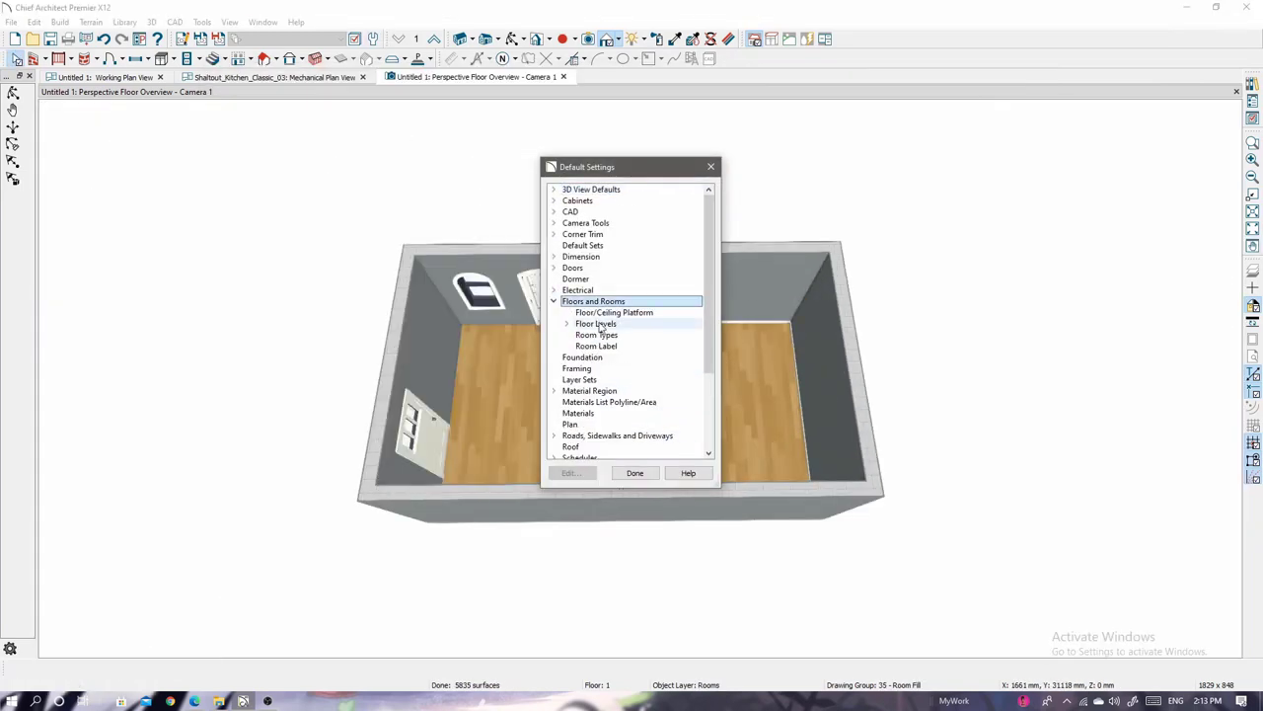
{"action": "double_click", "coordinate": [605, 334]}
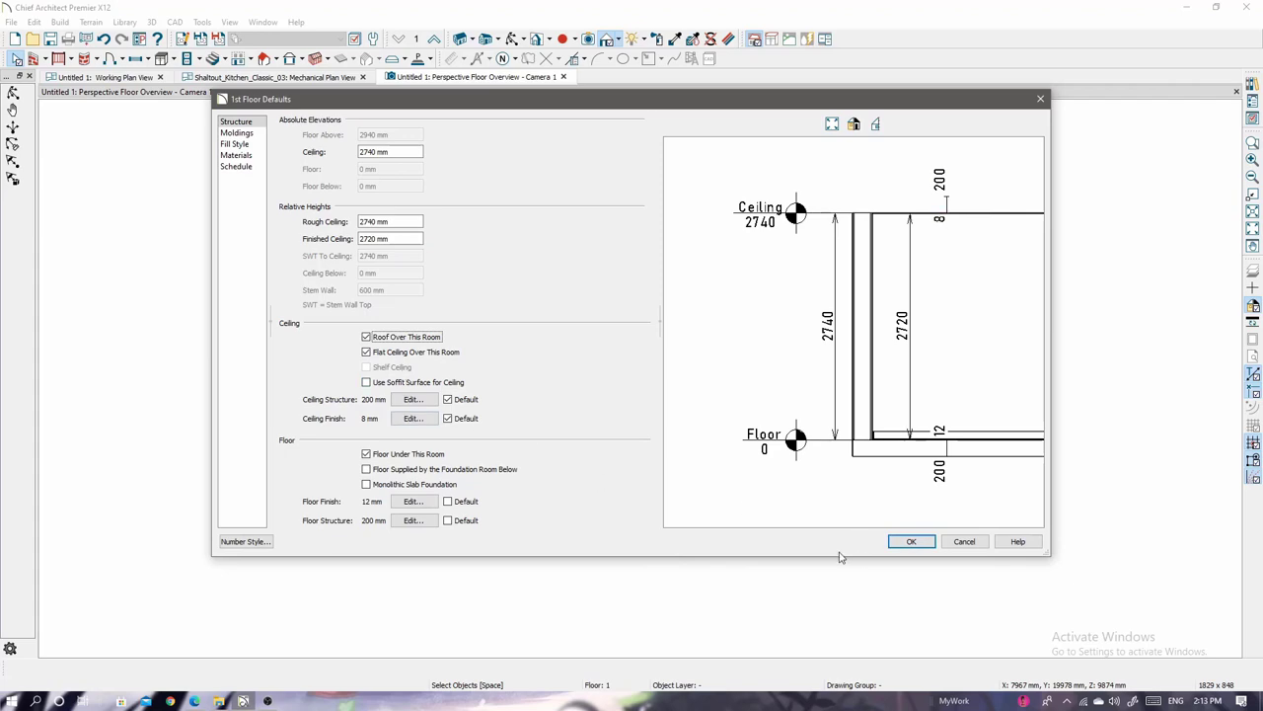
{"action": "left_click", "coordinate": [911, 541]}
{"action": "left_click", "coordinate": [573, 471]}
{"action": "mouse_move", "coordinate": [916, 445]}
{"action": "middle_mouse_down"}
{"action": "mouse_move", "coordinate": [646, 378]}
{"action": "mouse_move", "coordinate": [898, 386]}
{"action": "mouse_move", "coordinate": [742, 409]}
{"action": "middle_mouse_up"}
{"action": "scroll", "coordinate": [742, 409], "scroll_direction": "up", "scroll_amount": 5}
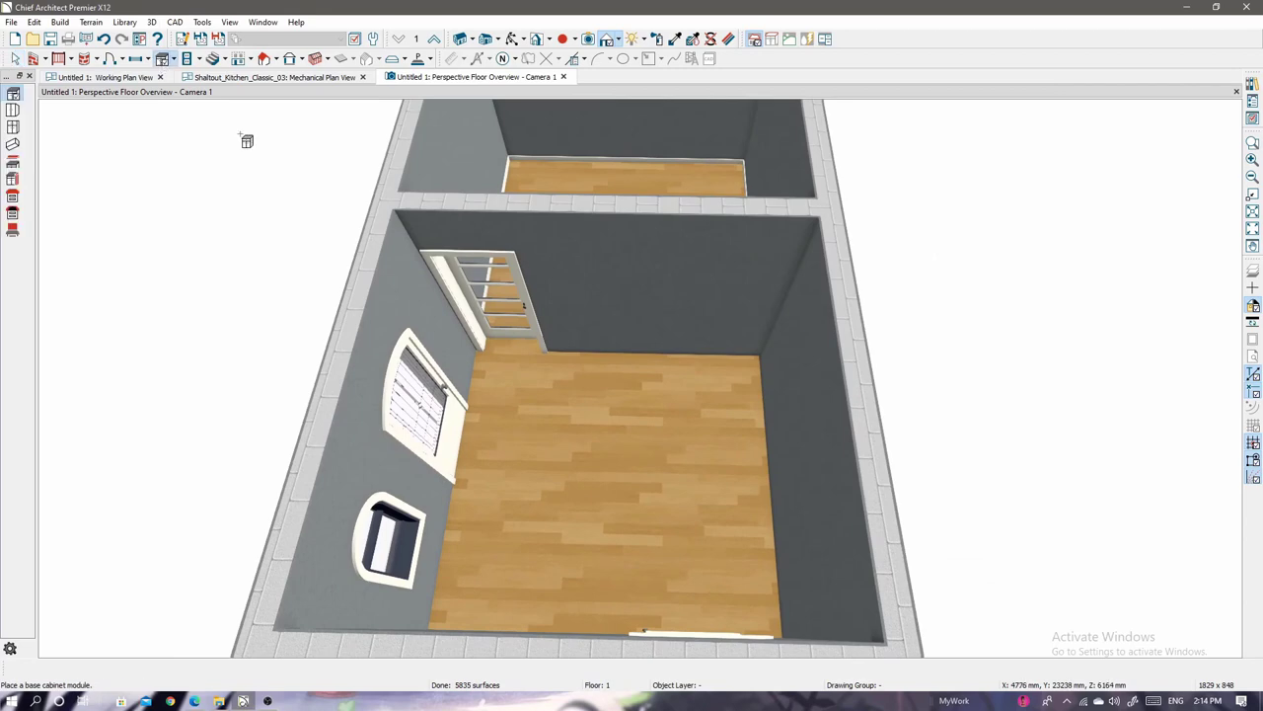
Widen the base cabinet to 900 mm, nudge it left, and place a corner cabinet beside it.
{"action": "double_click", "coordinate": [673, 361]}
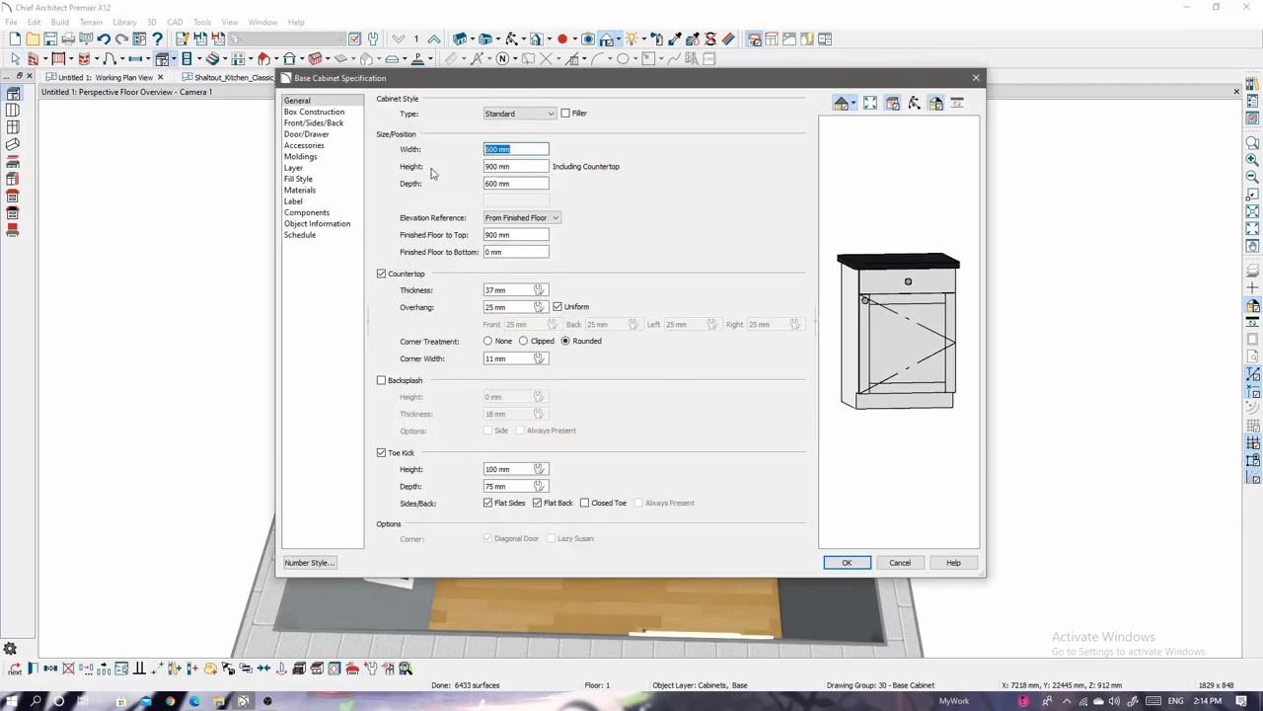
{"action": "type", "text": "900"}
{"action": "key", "text": "Tab"}
{"action": "left_click", "coordinate": [847, 562]}
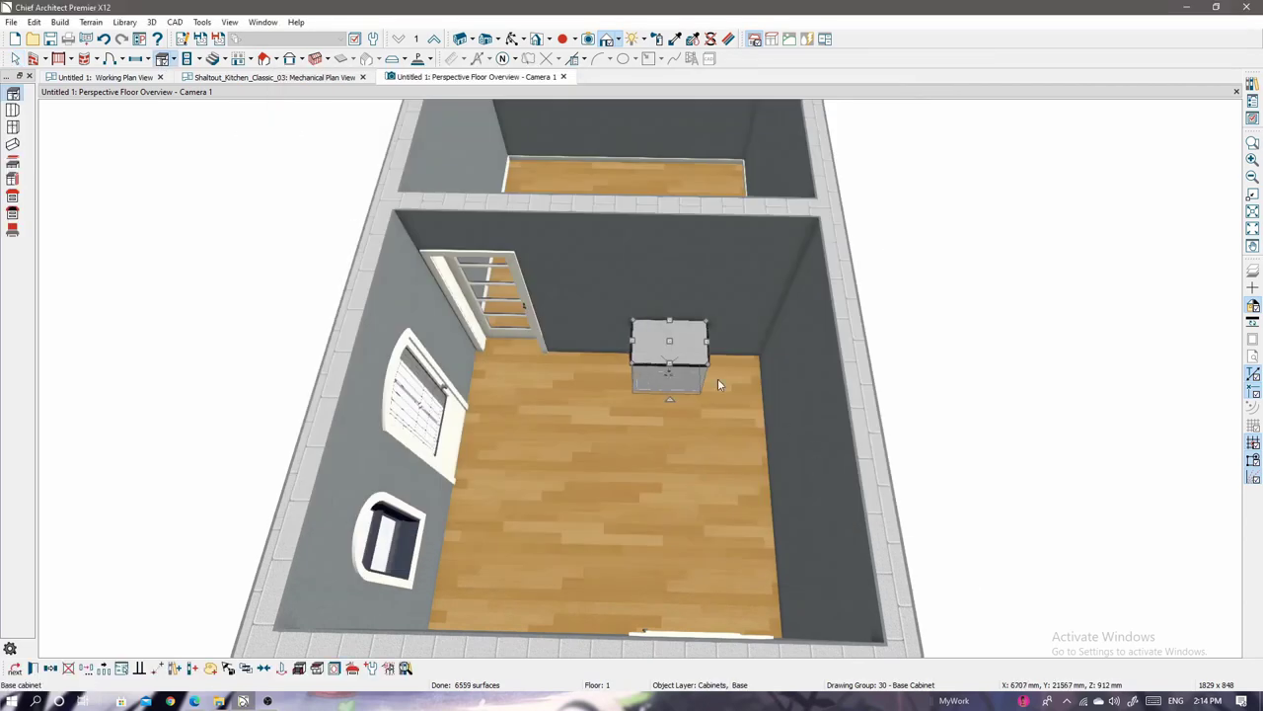
{"action": "scroll", "coordinate": [717, 378], "scroll_direction": "up", "scroll_amount": 3}
{"action": "scroll", "coordinate": [712, 386], "scroll_direction": "up", "scroll_amount": 3}
{"action": "left_click_drag", "start_coordinate": [616, 298], "coordinate": [602, 298]}
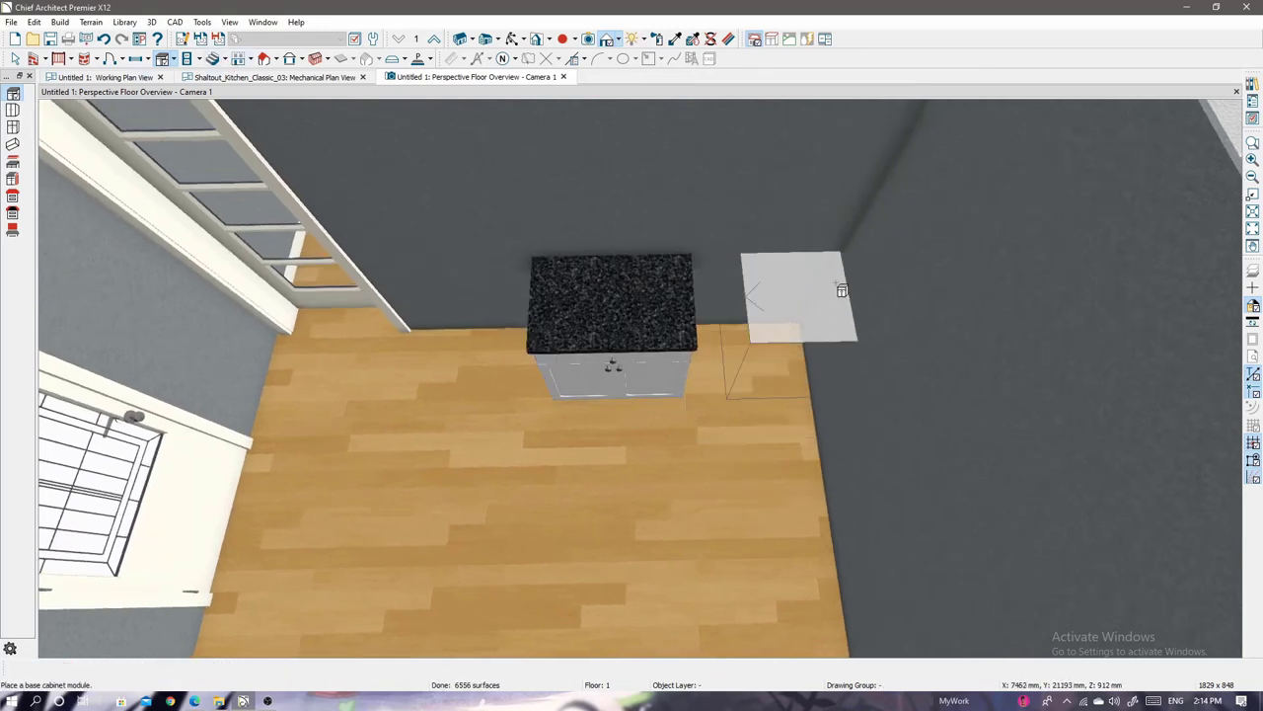
{"action": "left_click", "coordinate": [822, 306]}
{"action": "double_click", "coordinate": [822, 306]}
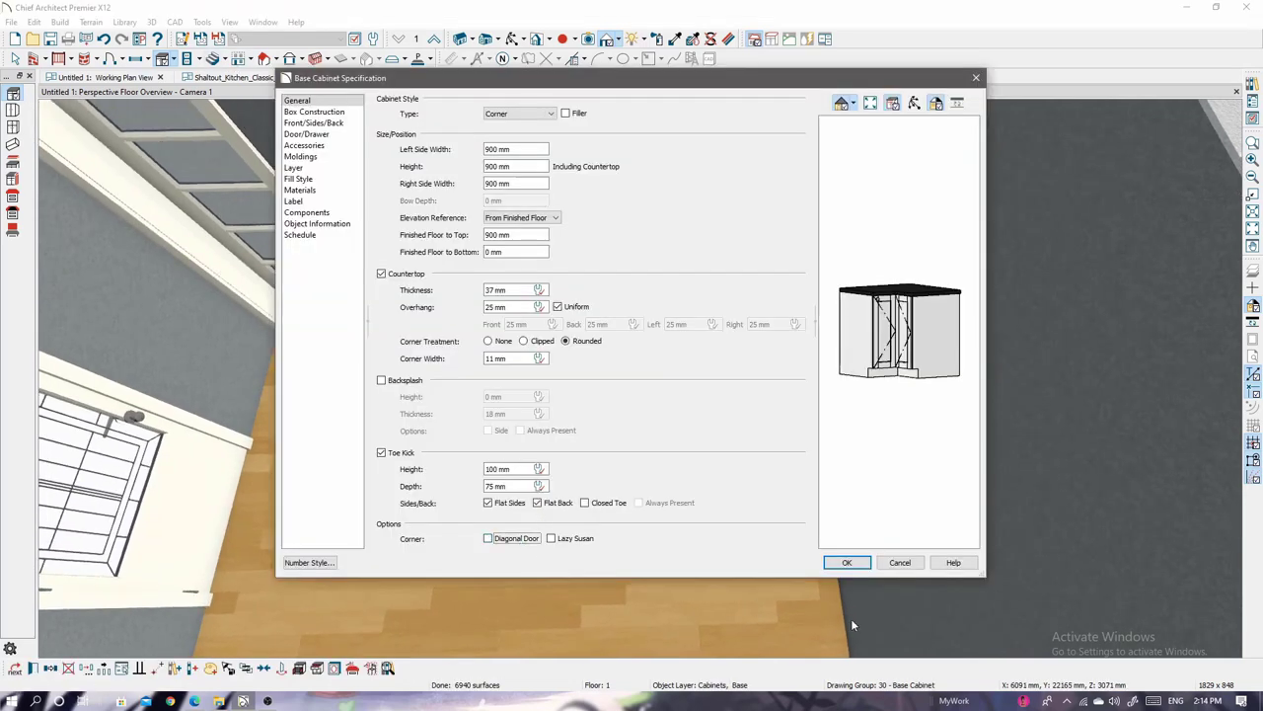
{"action": "left_click", "coordinate": [846, 562]}
Snap a base cabinet into the counter corner and add another at the counter's right end.
{"action": "scroll", "coordinate": [732, 412], "scroll_direction": "up", "scroll_amount": 5}
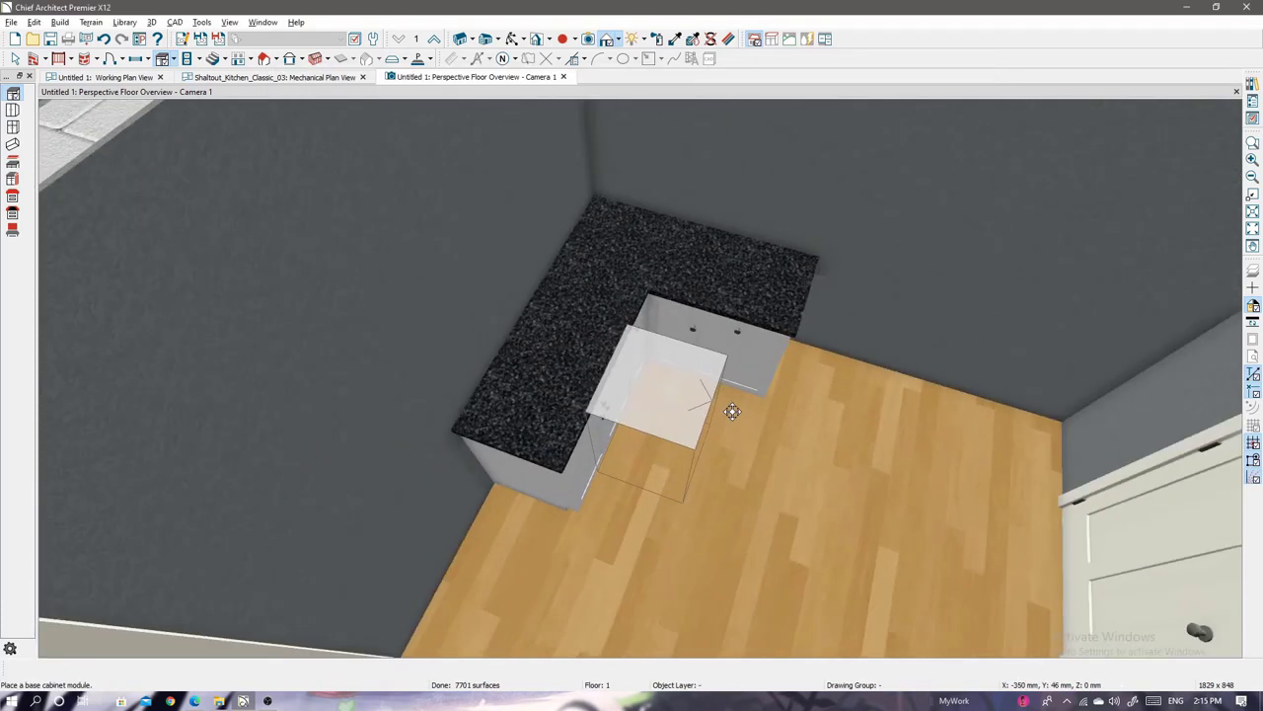
{"action": "left_click", "coordinate": [732, 411]}
{"action": "scroll", "coordinate": [732, 412], "scroll_direction": "down", "scroll_amount": 3}
{"action": "double_click", "coordinate": [619, 270]}
{"action": "key", "text": "Return"}
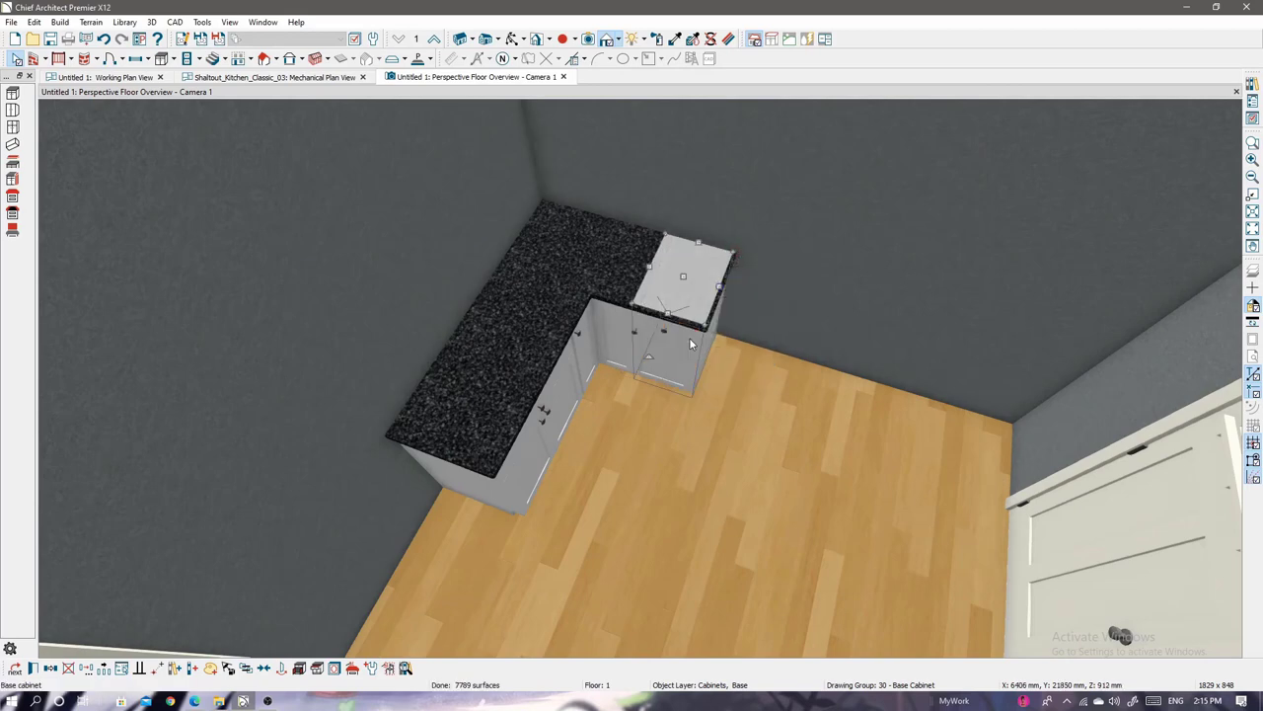
{"action": "left_click_drag", "start_coordinate": [683, 280], "coordinate": [689, 337]}
{"action": "middle_click_drag", "start_coordinate": [638, 391], "coordinate": [620, 402]}
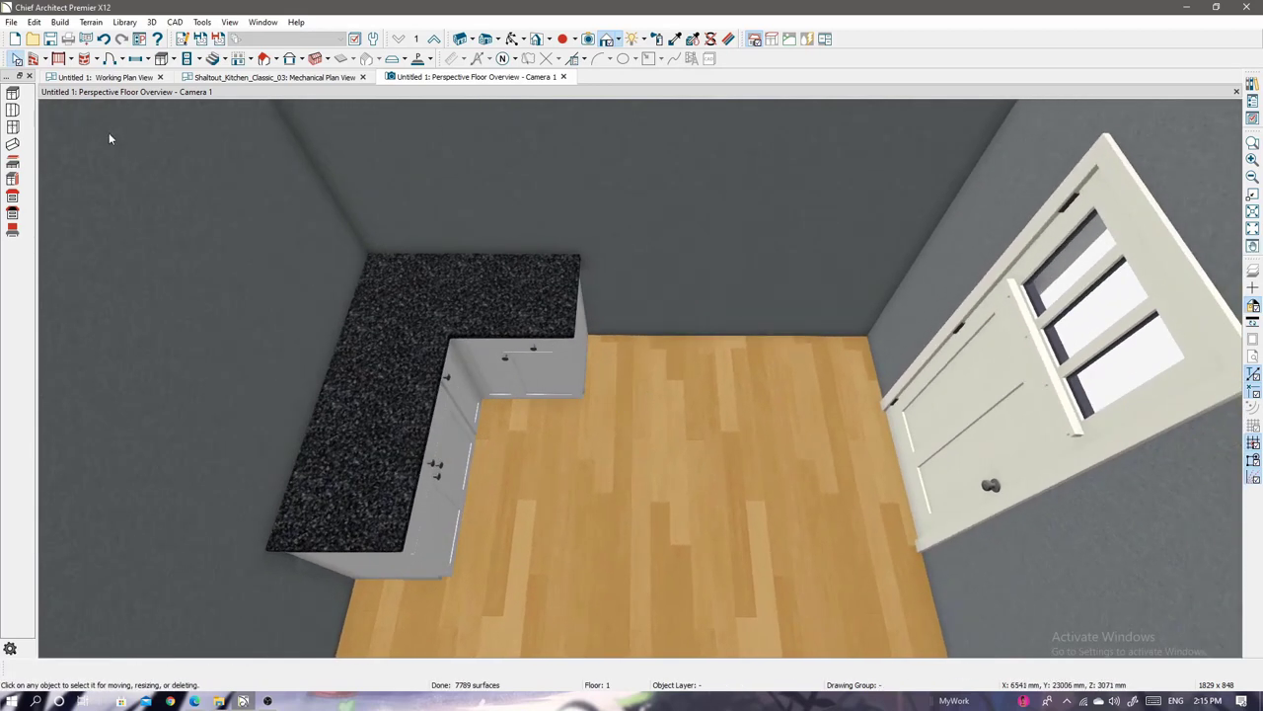
{"action": "left_click", "coordinate": [614, 346]}
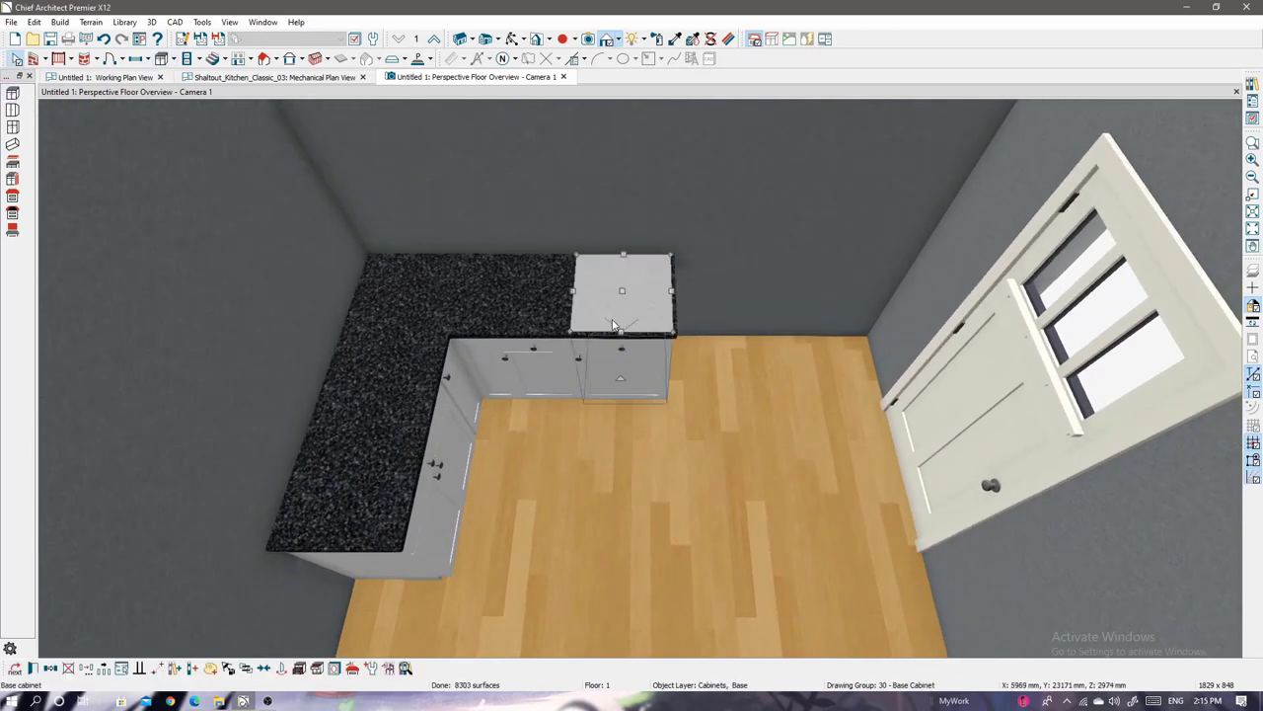
Place a full-height cabinet beside the door and set its depth to 550 mm.
{"action": "left_click", "coordinate": [13, 131]}
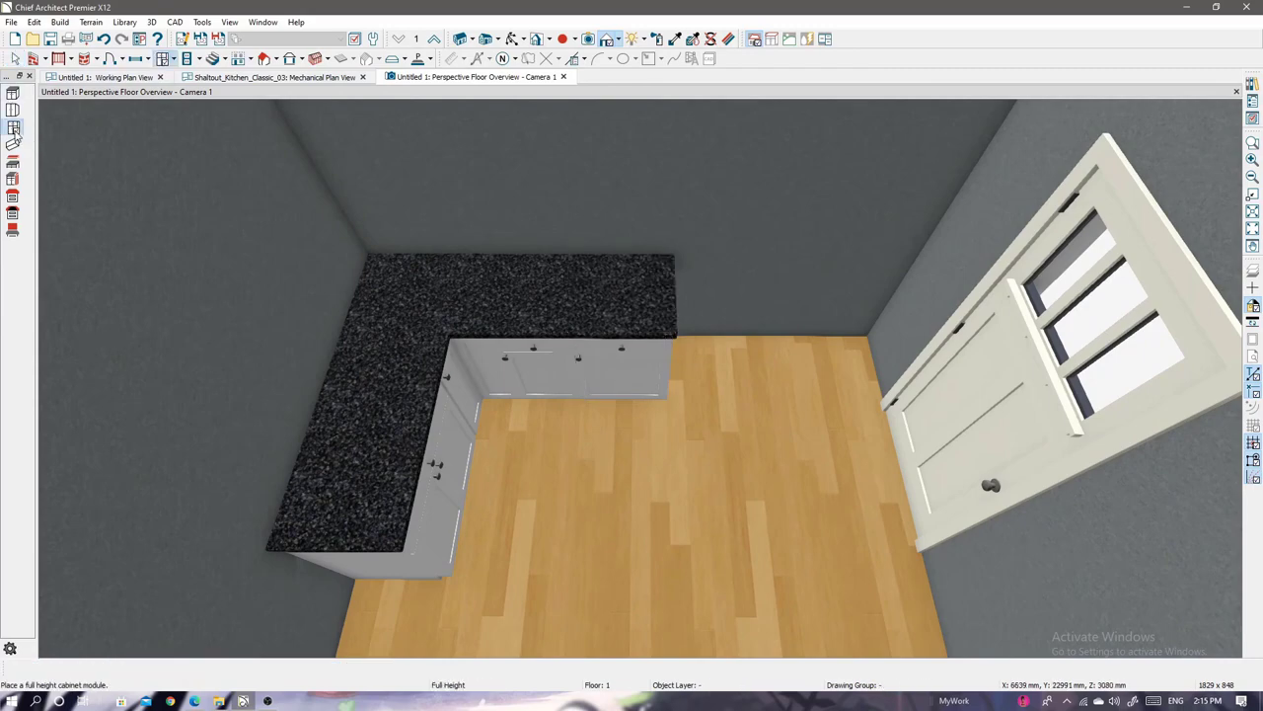
{"action": "left_click", "coordinate": [864, 332]}
{"action": "double_click", "coordinate": [750, 191]}
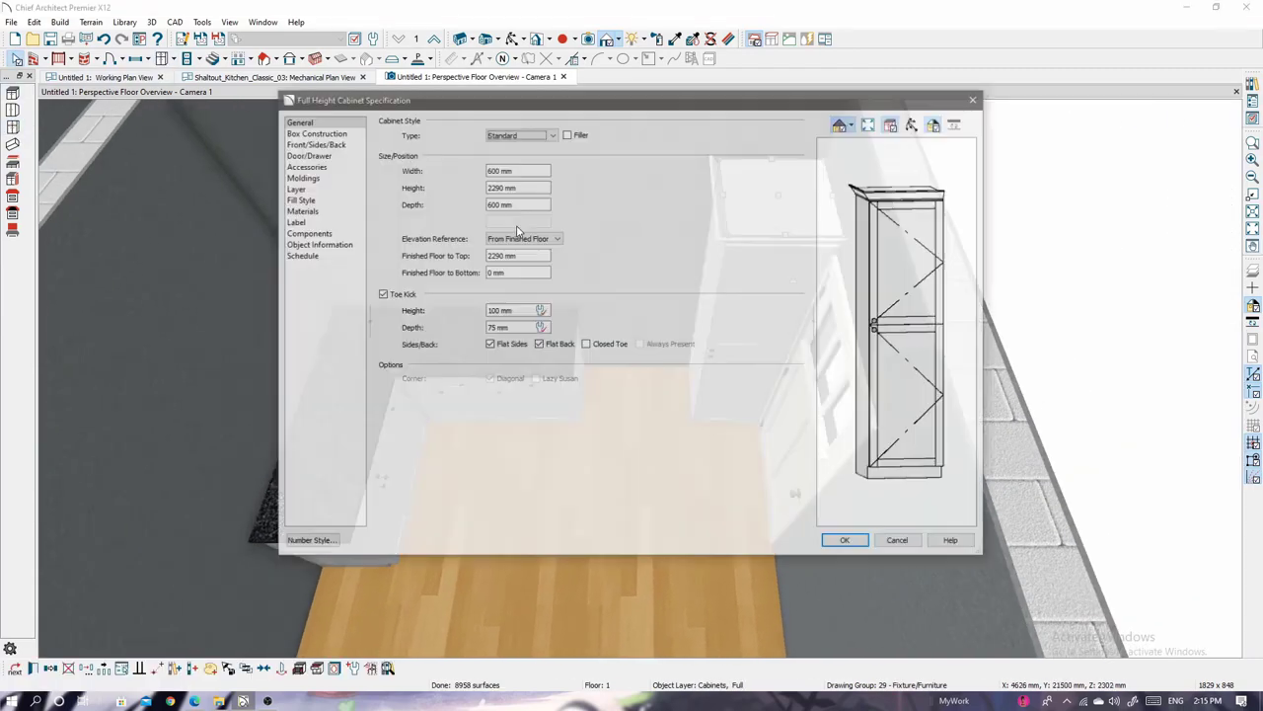
{"action": "key", "text": "Tab"}
{"action": "left_click", "coordinate": [846, 541]}
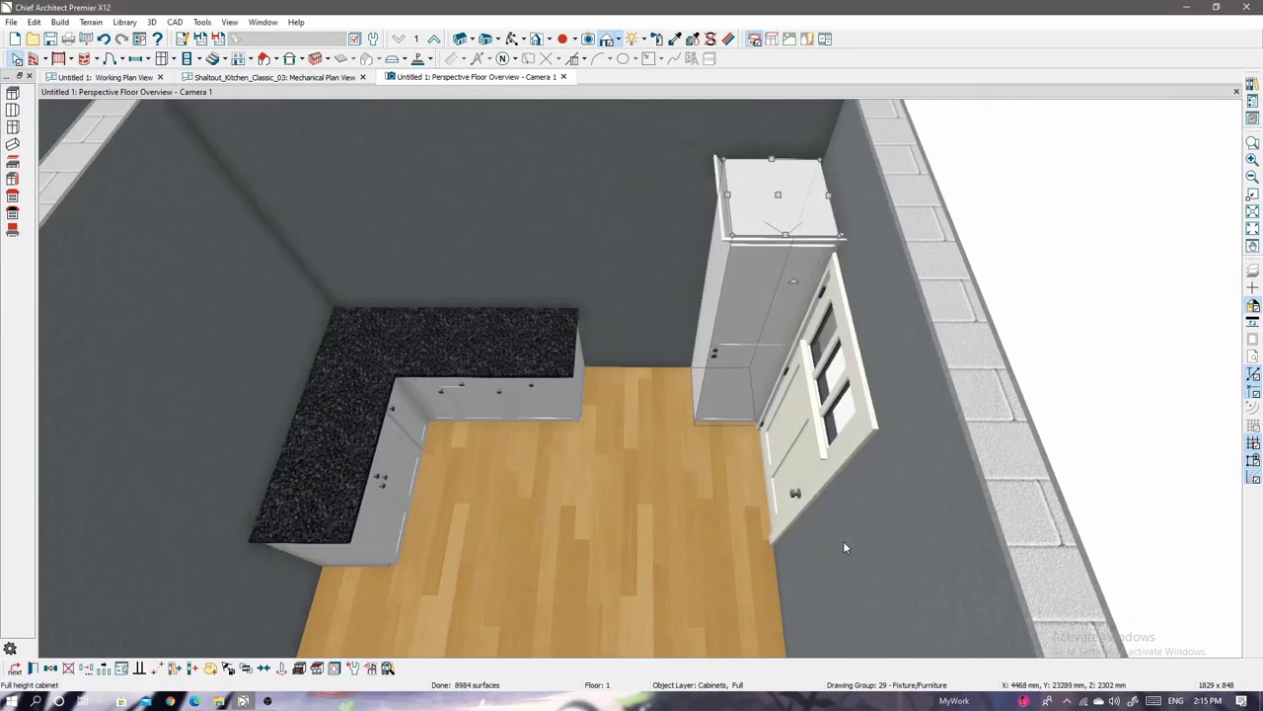
{"action": "double_click", "coordinate": [800, 189]}
{"action": "key", "text": "Return"}
Drop an extra base cabinet at the counter's end and select it in the working plan view.
{"action": "mouse_move", "coordinate": [1142, 263]}
{"action": "middle_mouse_down"}
{"action": "mouse_move", "coordinate": [575, 372]}
{"action": "mouse_move", "coordinate": [596, 267]}
{"action": "middle_mouse_up"}
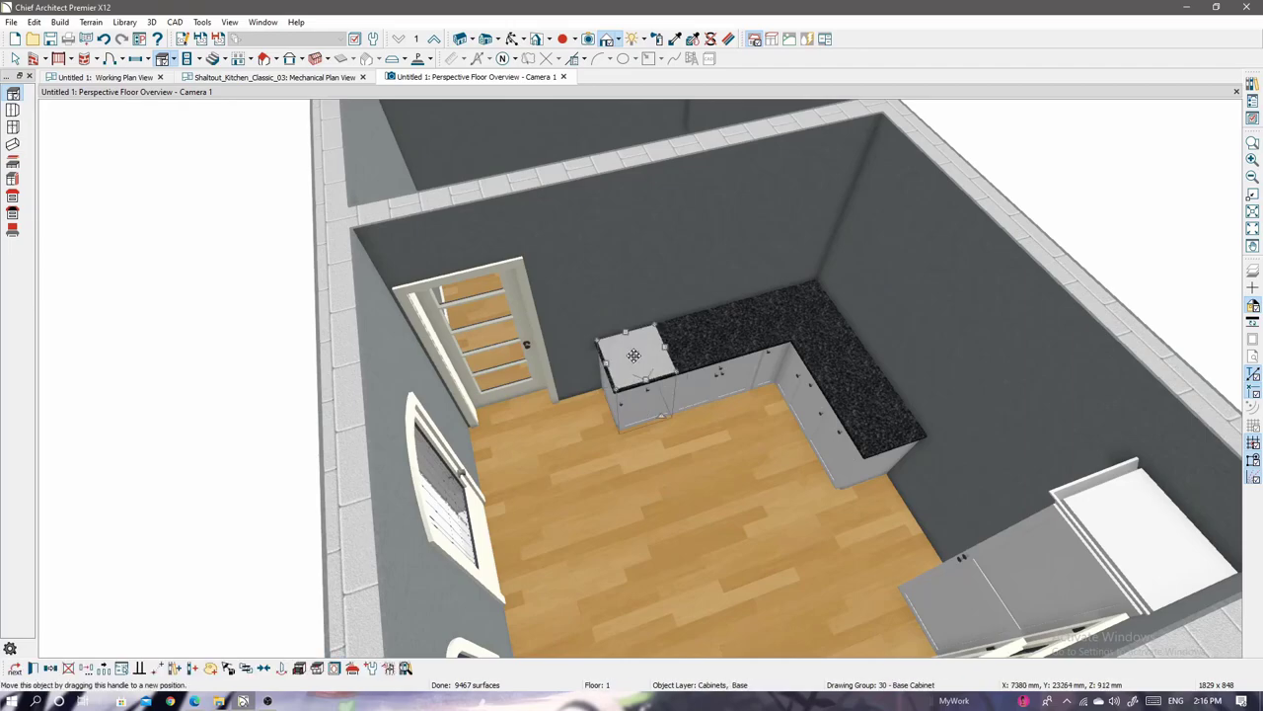
{"action": "left_click_drag", "start_coordinate": [658, 407], "coordinate": [656, 407]}
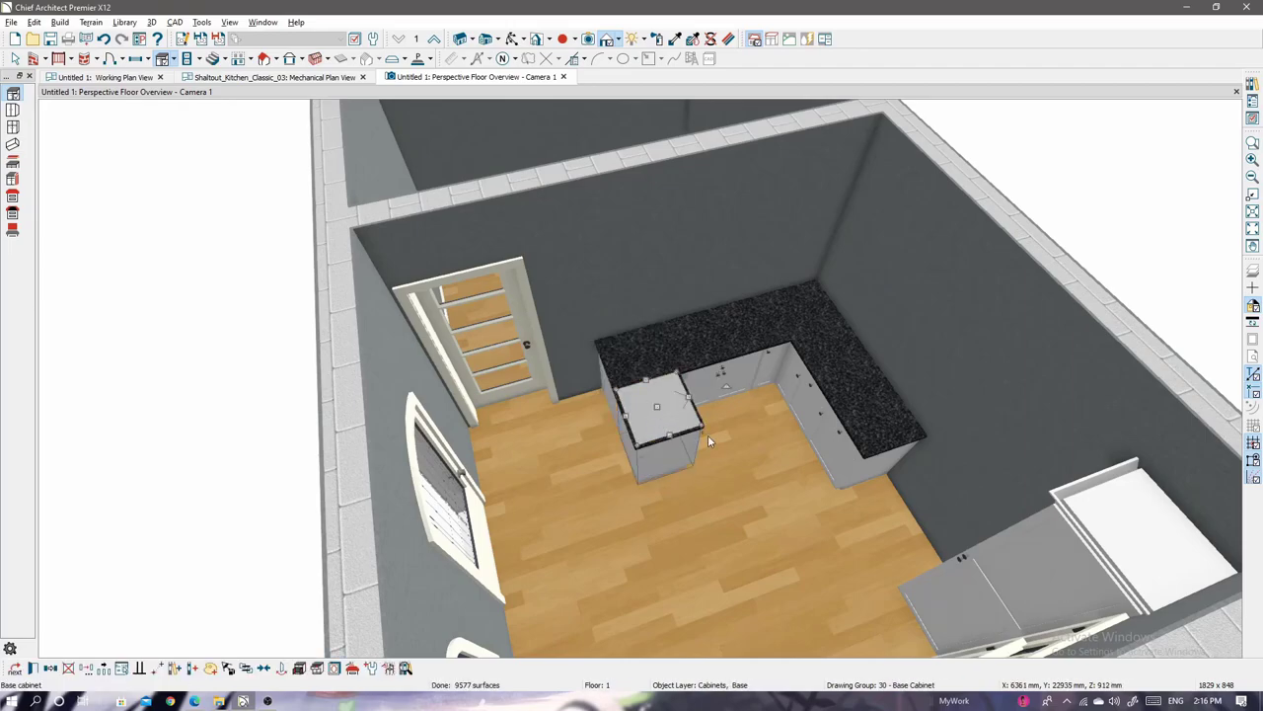
{"action": "scroll", "coordinate": [707, 434], "scroll_direction": "up", "scroll_amount": 5}
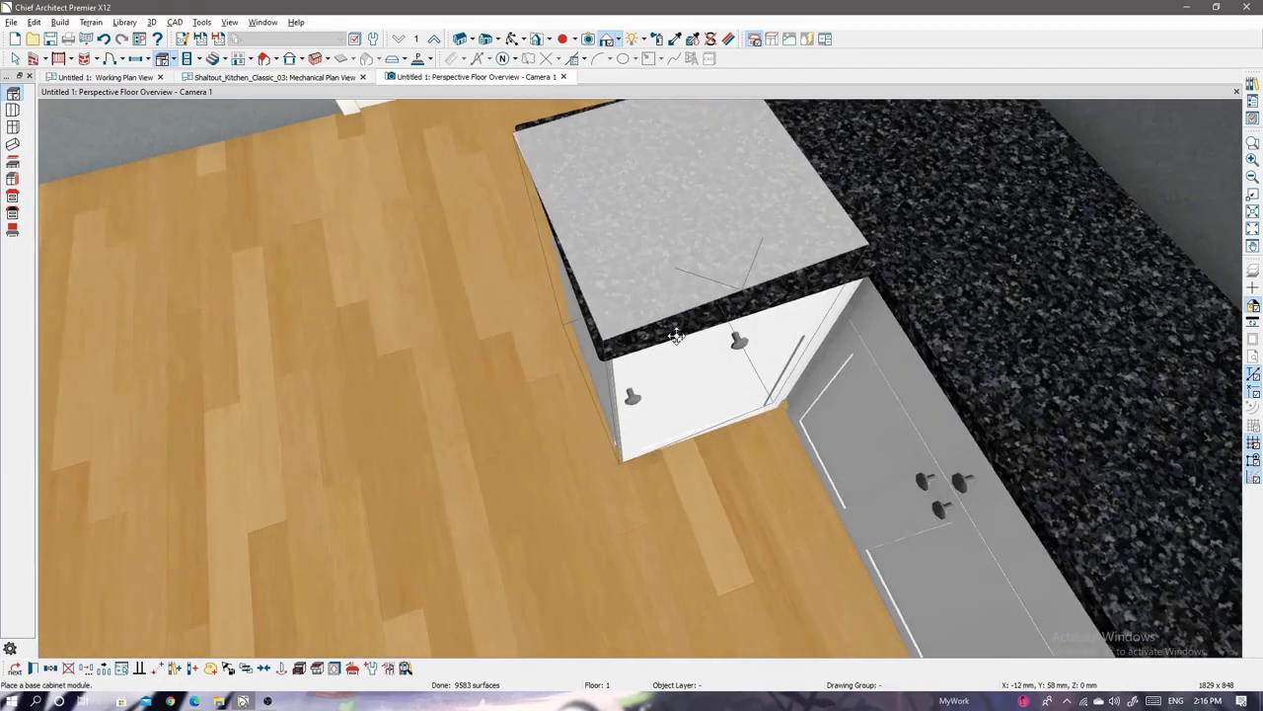
{"action": "scroll", "coordinate": [676, 335], "scroll_direction": "down", "scroll_amount": 3}
{"action": "scroll", "coordinate": [651, 346], "scroll_direction": "down", "scroll_amount": 2}
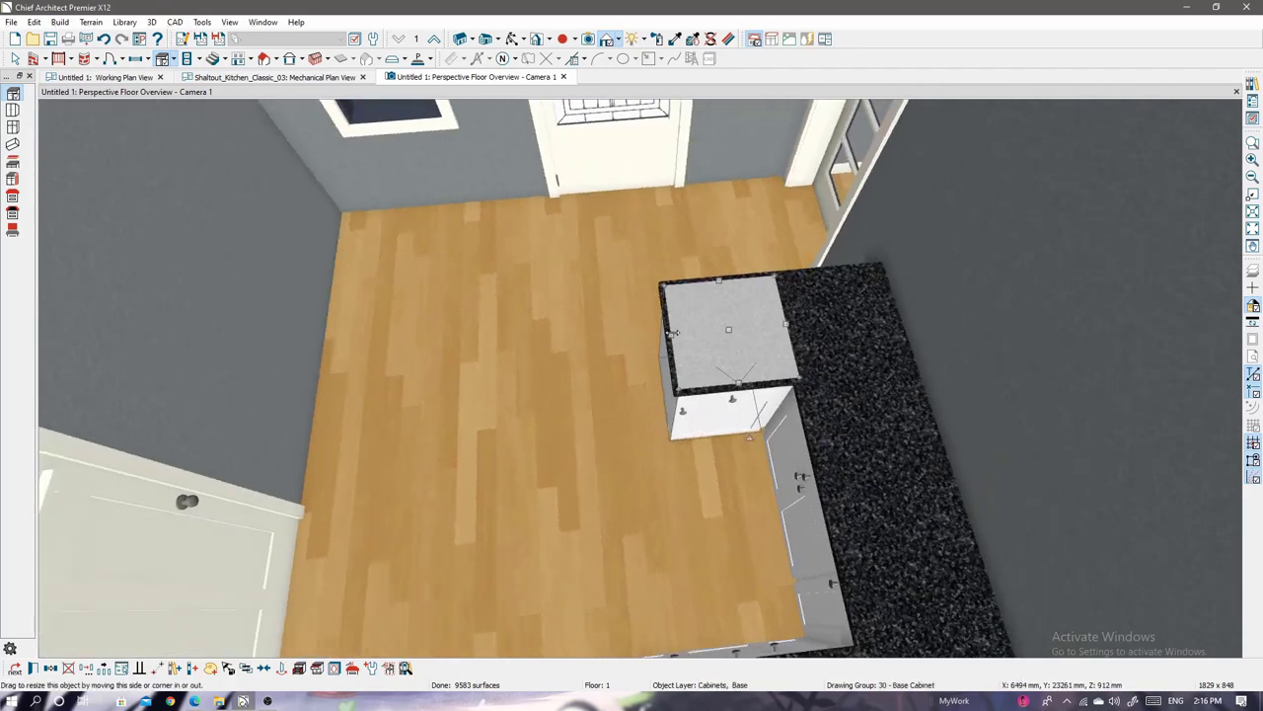
{"action": "double_click", "coordinate": [674, 332]}
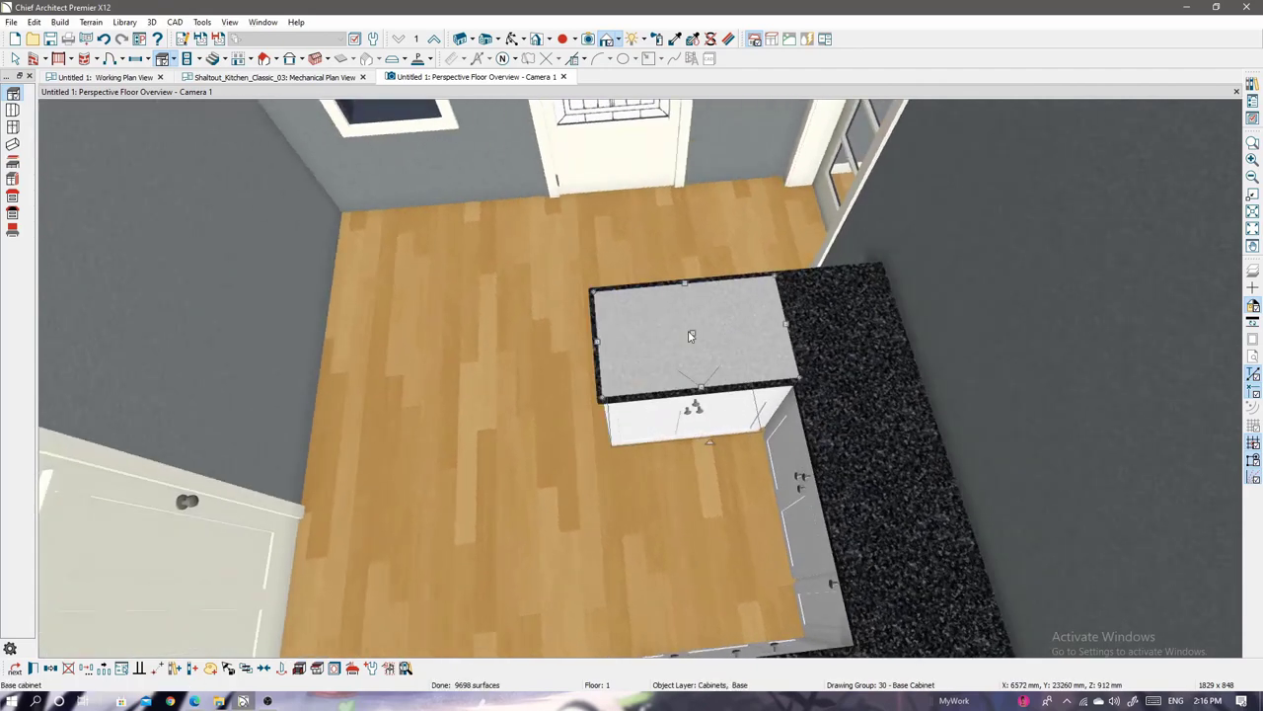
{"action": "key", "text": "Escape"}
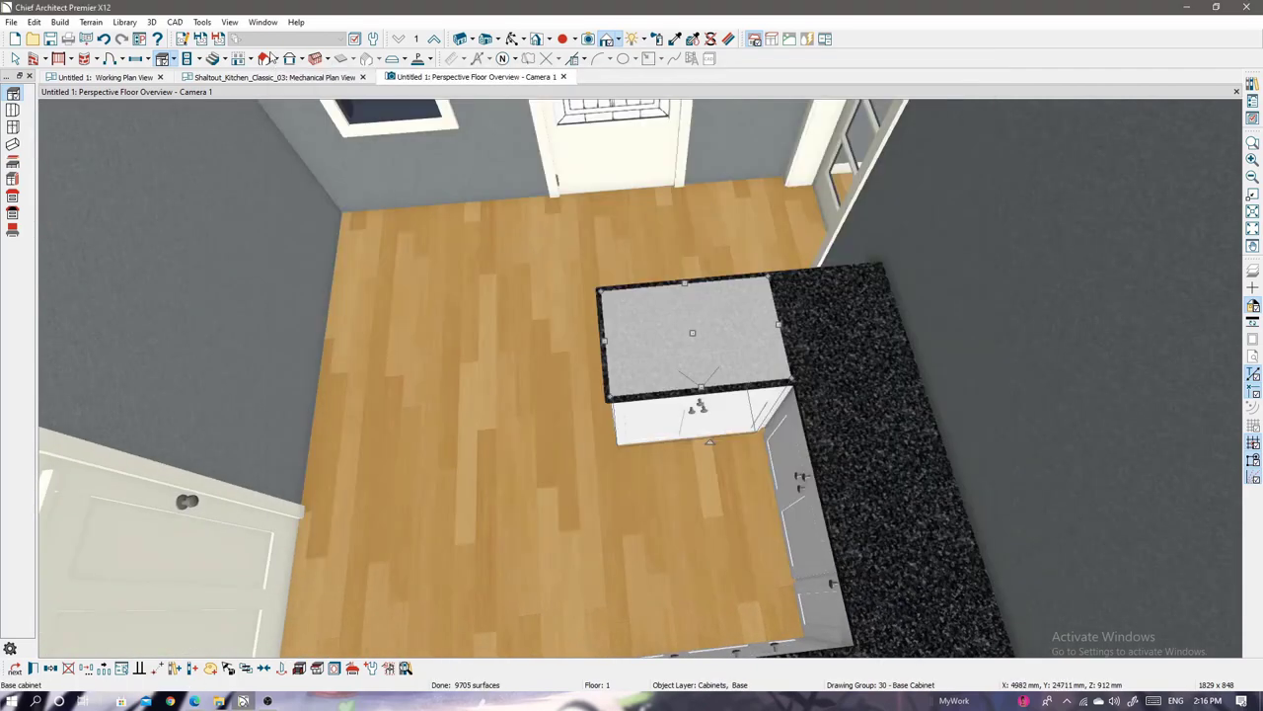
{"action": "left_click", "coordinate": [109, 77]}
{"action": "left_click", "coordinate": [595, 367]}
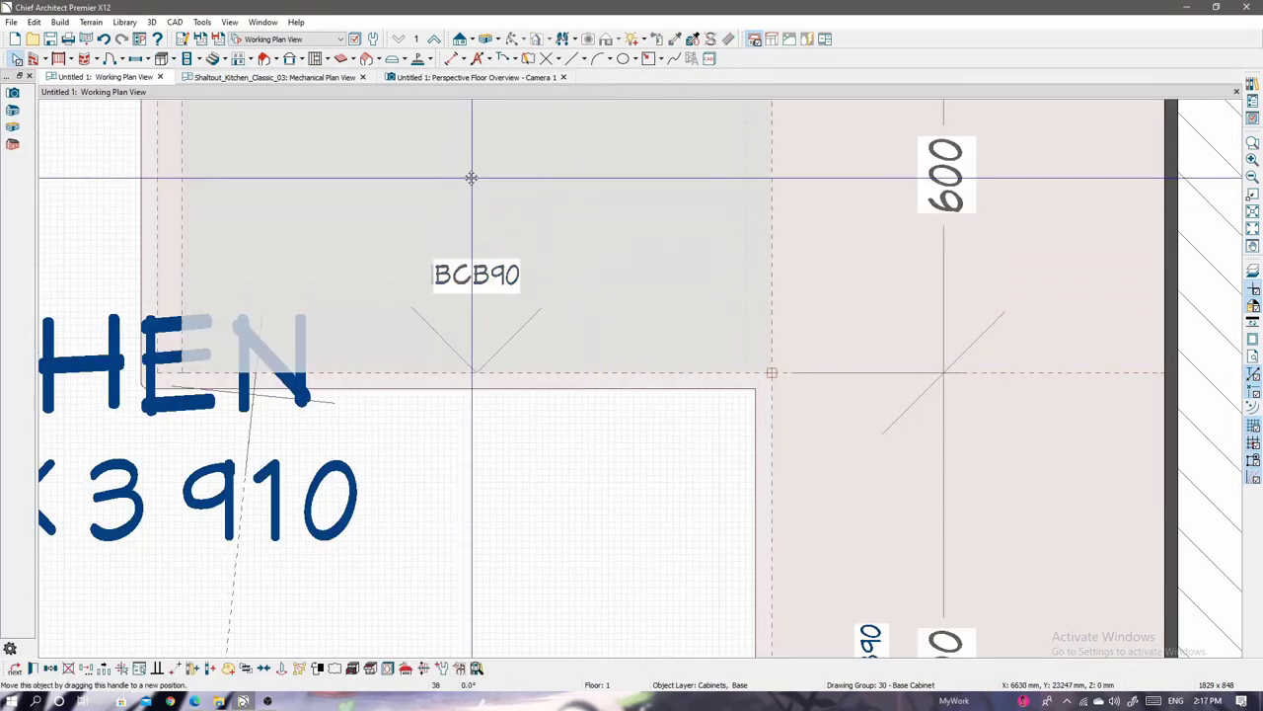
Shift the selected cabinet to the left and confirm its specifications.
{"action": "scroll", "coordinate": [632, 367], "scroll_direction": "down", "scroll_amount": 3}
{"action": "scroll", "coordinate": [636, 367], "scroll_direction": "down", "scroll_amount": 1}
{"action": "scroll", "coordinate": [636, 367], "scroll_direction": "up", "scroll_amount": 2}
{"action": "left_click_drag", "start_coordinate": [637, 367], "coordinate": [533, 347]}
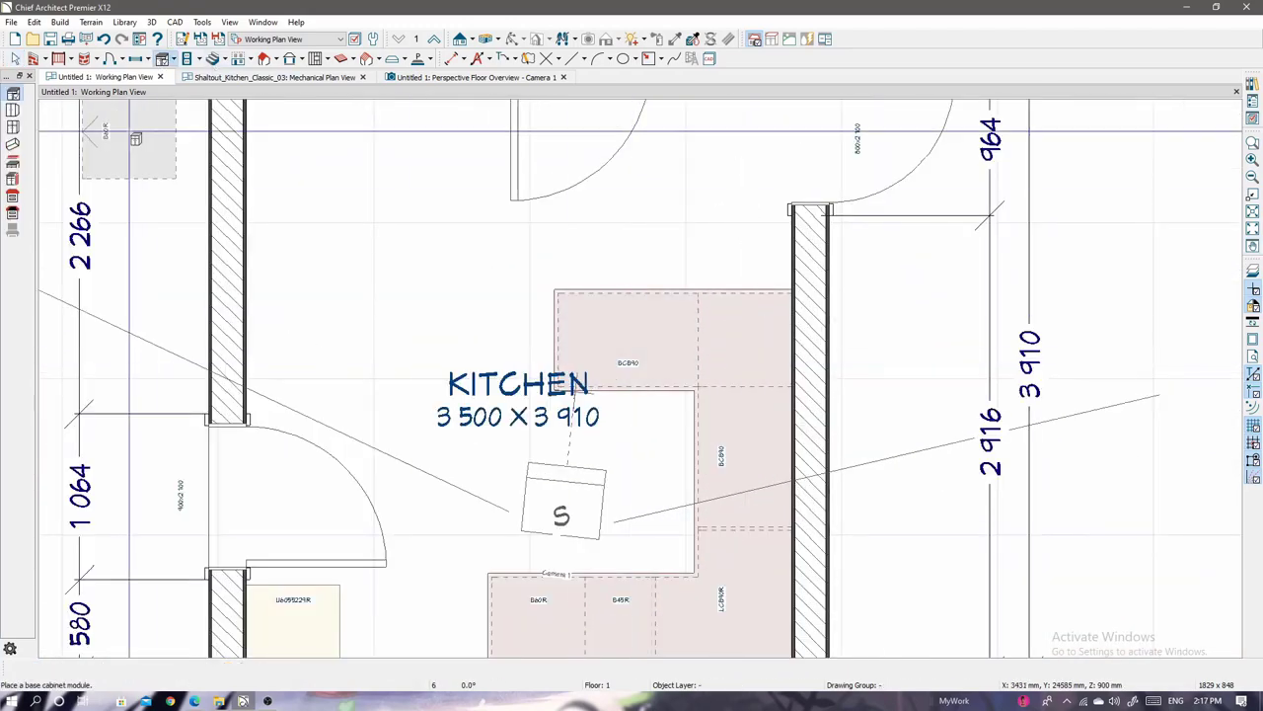
{"action": "double_click", "coordinate": [533, 348]}
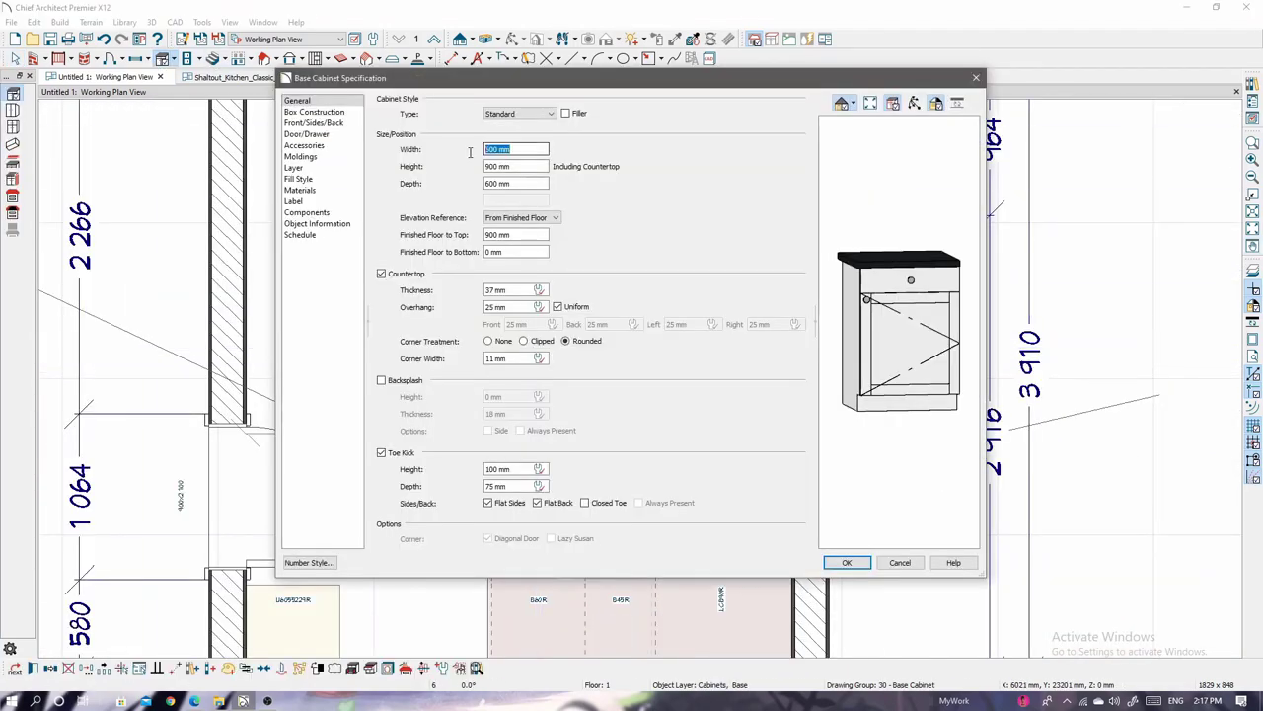
{"action": "key", "text": "Return"}
Draw a 975 mm wide base cabinet along the top wall.
{"action": "scroll", "coordinate": [639, 427], "scroll_direction": "down", "scroll_amount": 1}
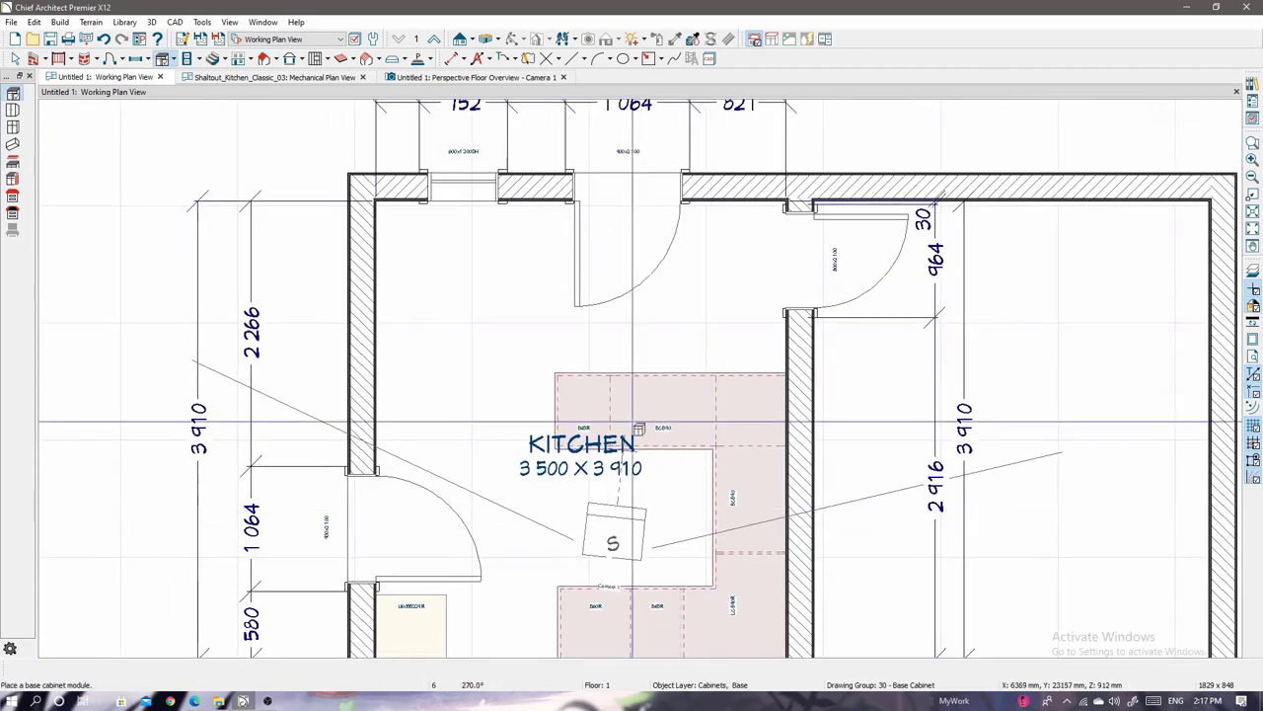
{"action": "left_click_drag", "start_coordinate": [533, 225], "coordinate": [459, 227]}
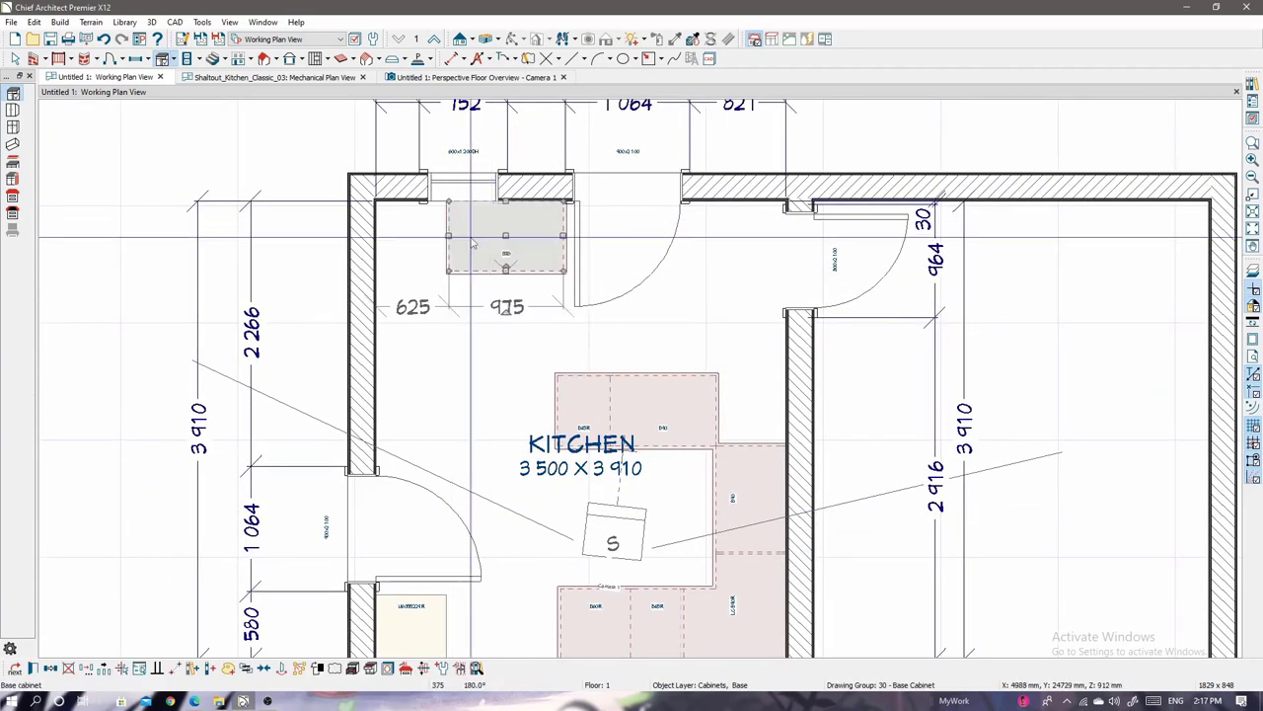
{"action": "double_click", "coordinate": [473, 232]}
{"action": "key", "text": "Return"}
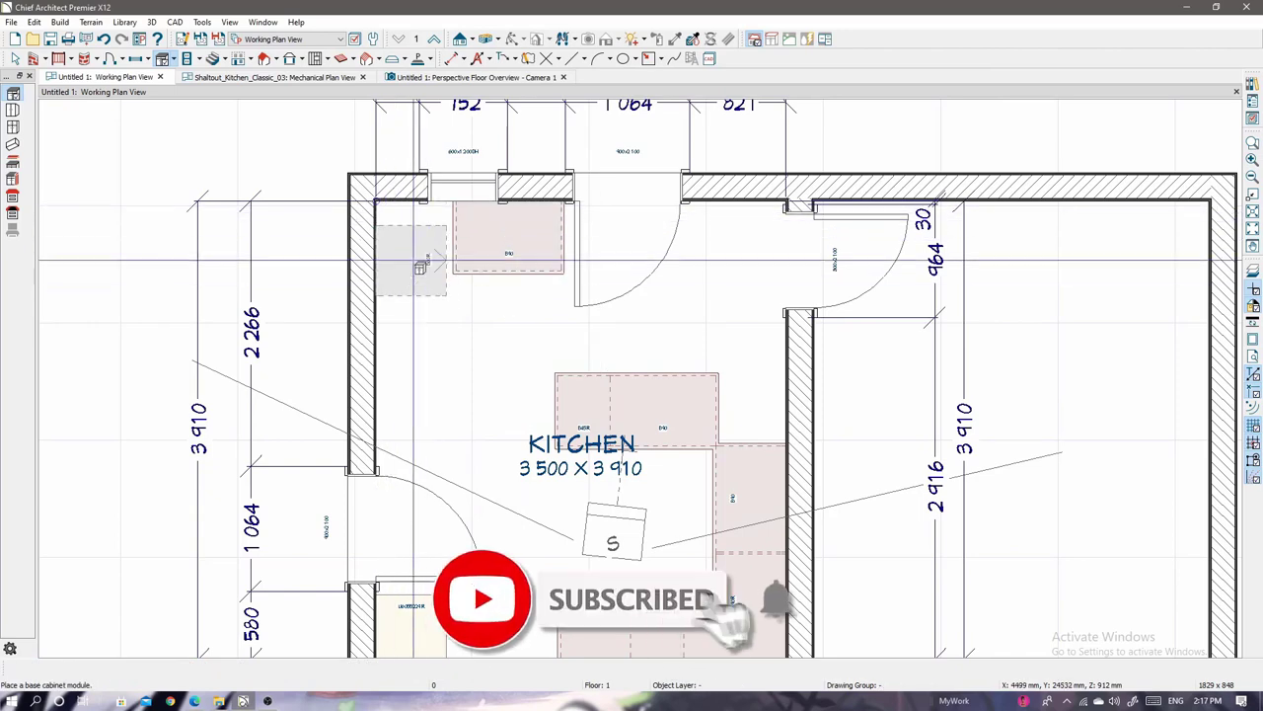
Place a 600 mm Standard base cabinet in the top-left corner, leaving its settings unchanged.
{"action": "left_click", "coordinate": [403, 217]}
{"action": "double_click", "coordinate": [414, 237]}
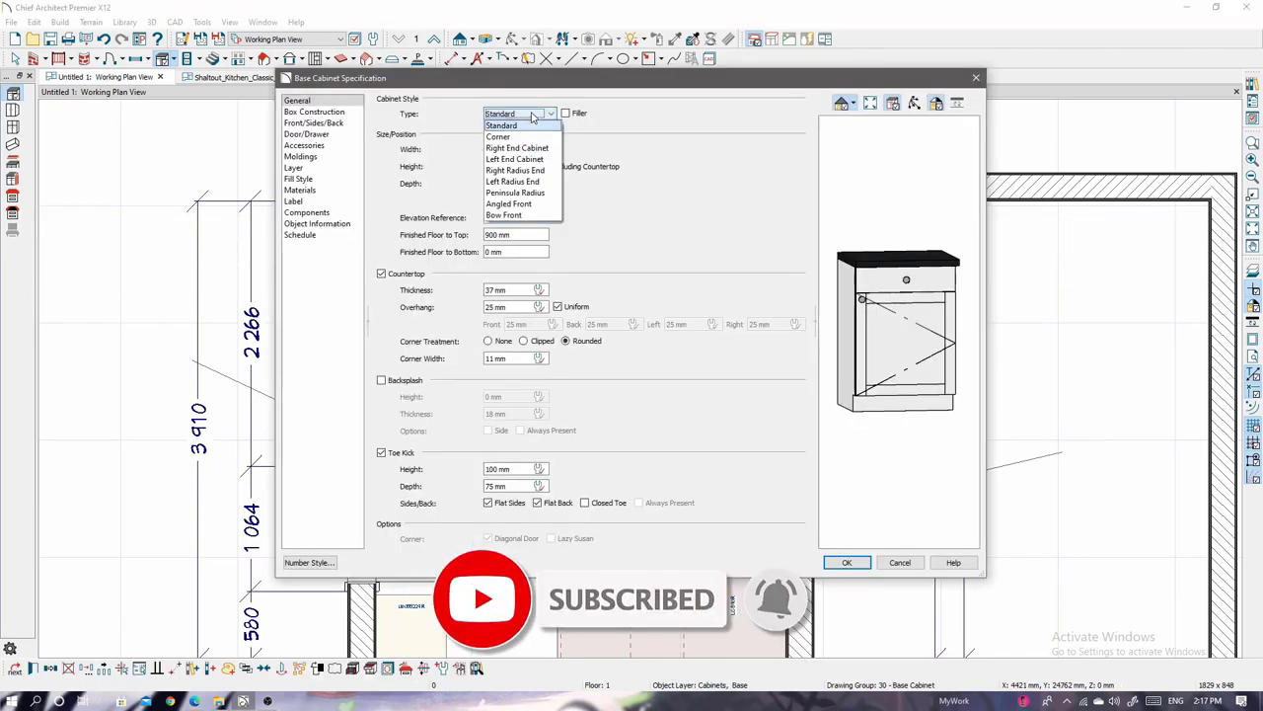
{"action": "left_click", "coordinate": [523, 120]}
{"action": "left_click", "coordinate": [760, 355]}
{"action": "left_click", "coordinate": [908, 563]}
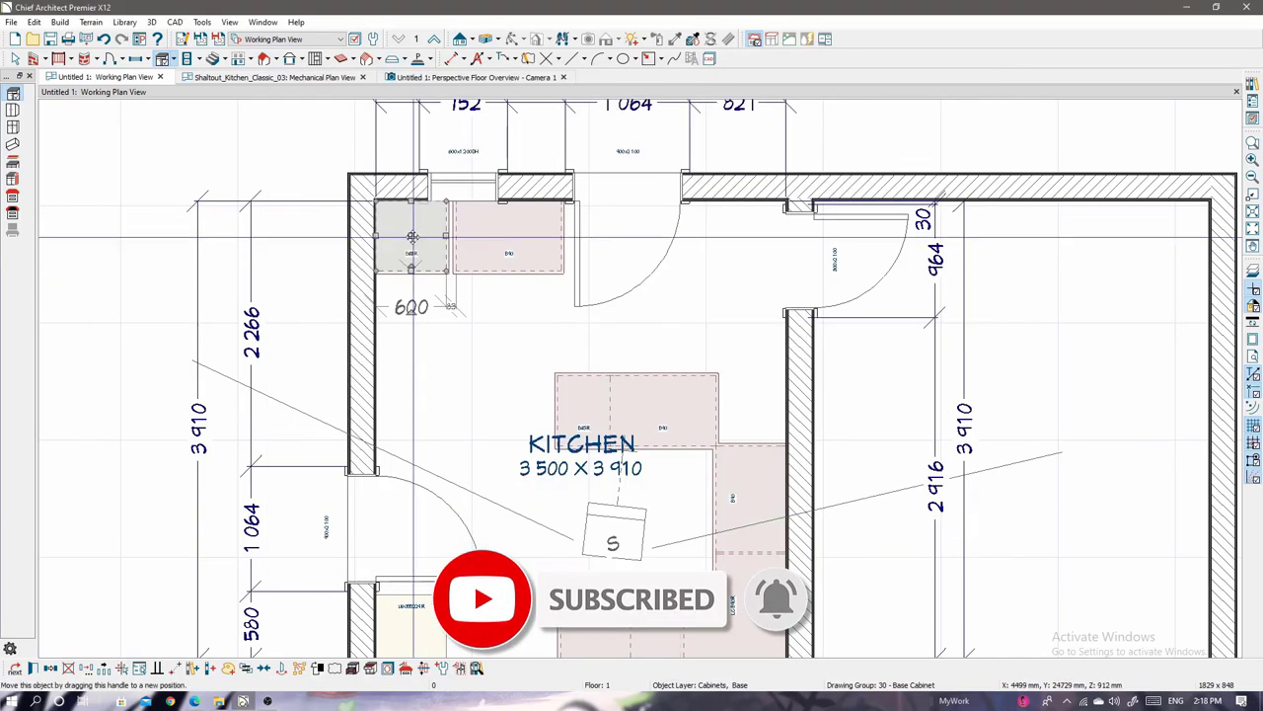
{"action": "scroll", "coordinate": [648, 521], "scroll_direction": "down", "scroll_amount": 1}
{"action": "scroll", "coordinate": [538, 493], "scroll_direction": "up", "scroll_amount": 5}
Slide the B60R cabinet along the bottom wall, away from the right corner.
{"action": "scroll", "coordinate": [538, 495], "scroll_direction": "down", "scroll_amount": 2}
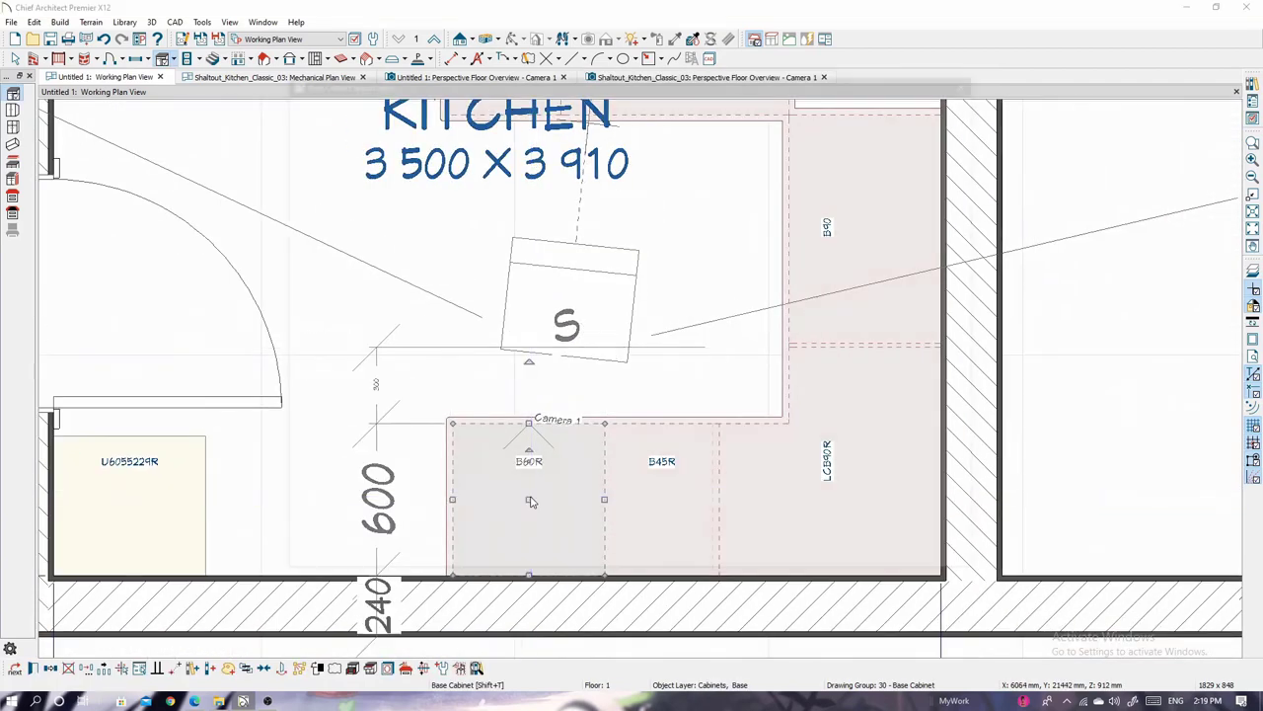
{"action": "double_click", "coordinate": [533, 494]}
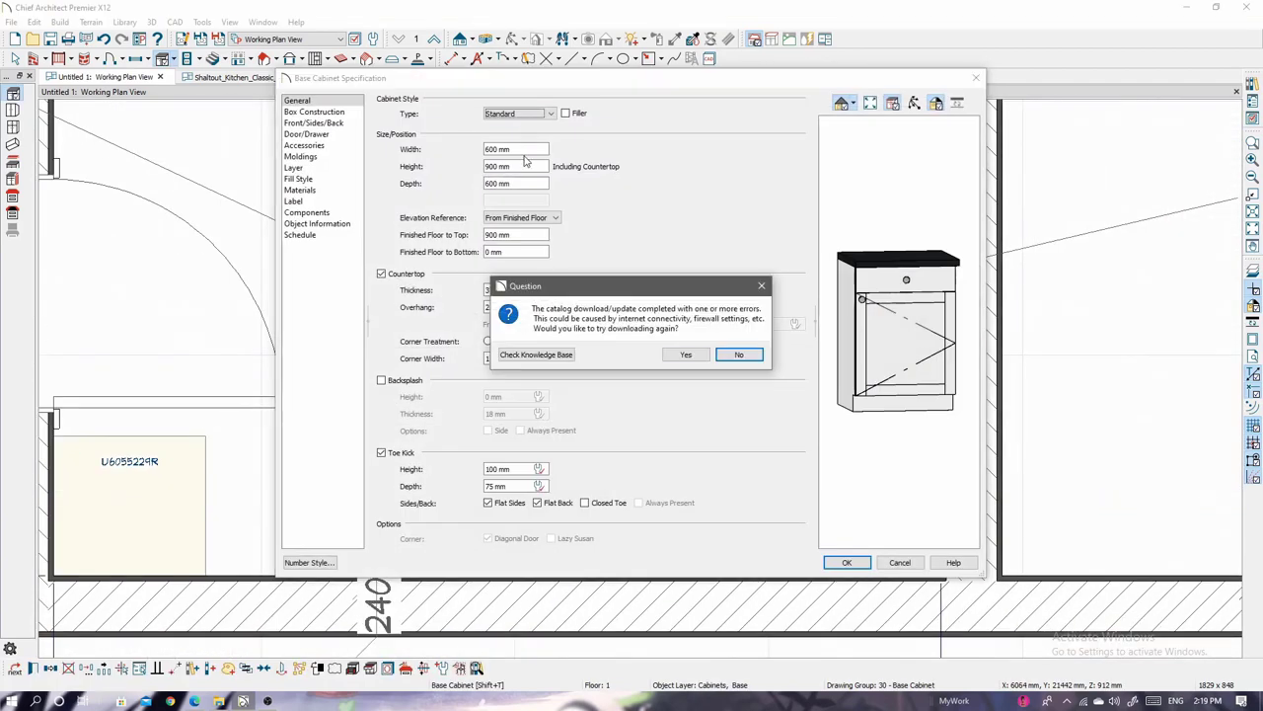
{"action": "left_click", "coordinate": [696, 355]}
{"action": "left_click", "coordinate": [863, 566]}
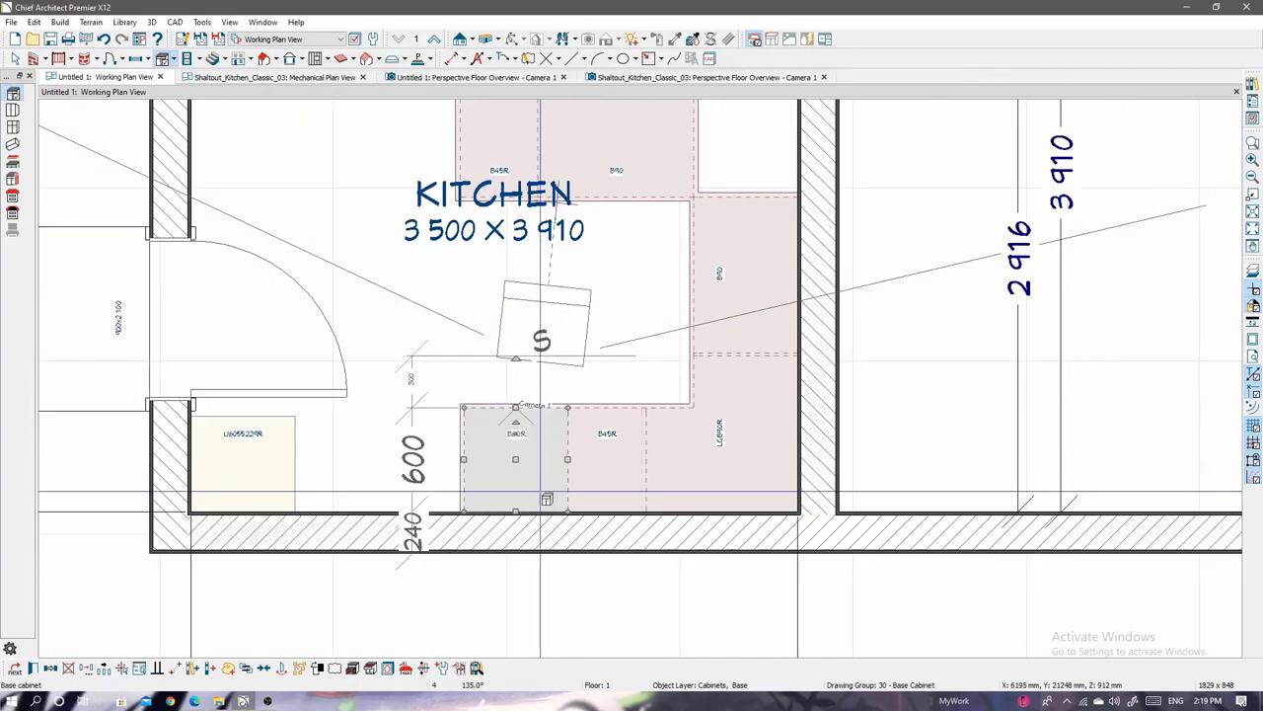
{"action": "left_click_drag", "start_coordinate": [438, 459], "coordinate": [641, 458]}
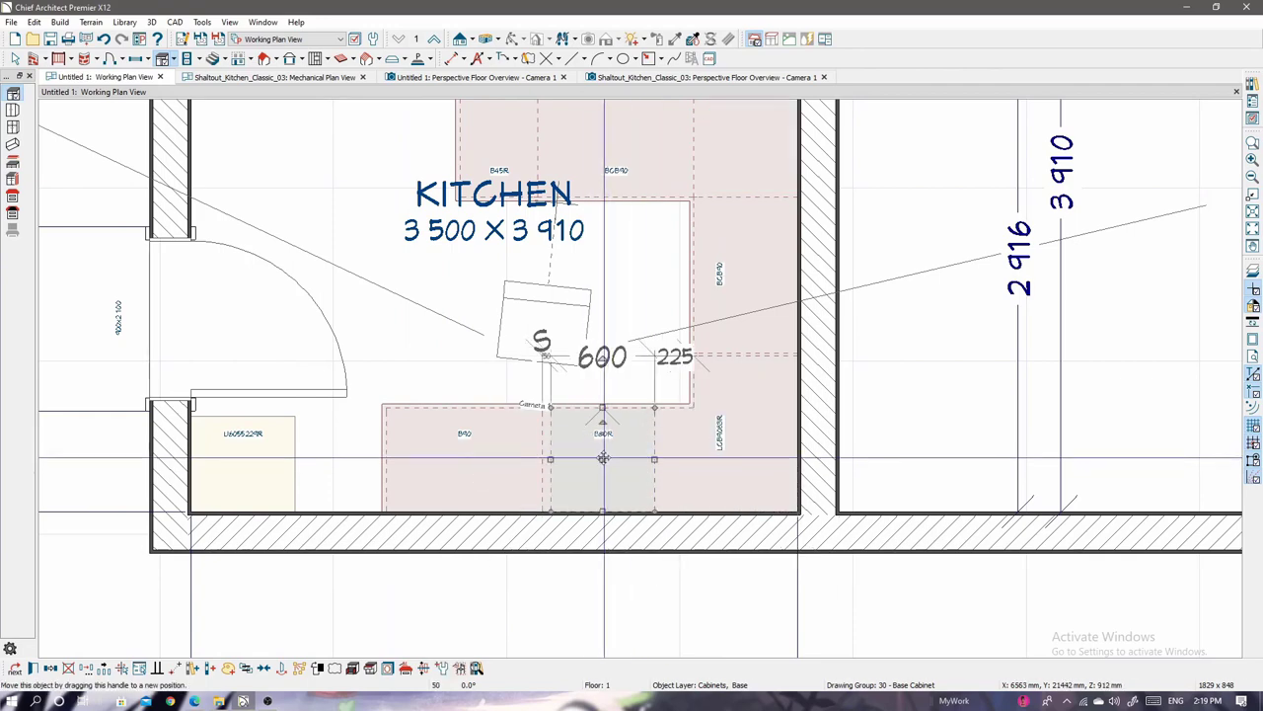
{"action": "left_click_drag", "start_coordinate": [644, 457], "coordinate": [623, 441]}
Move the corner cabinet up against the right wall and set it in place.
{"action": "scroll", "coordinate": [704, 422], "scroll_direction": "up", "scroll_amount": 3}
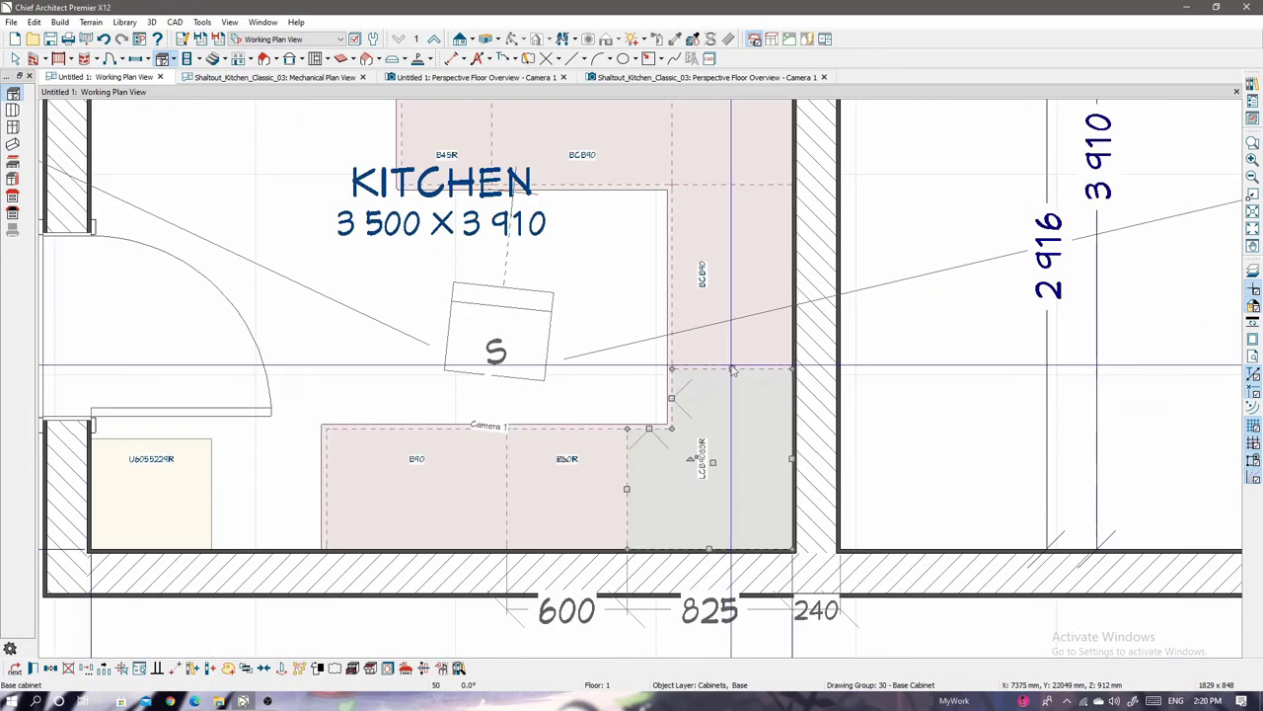
{"action": "left_click_drag", "start_coordinate": [704, 422], "coordinate": [734, 307]}
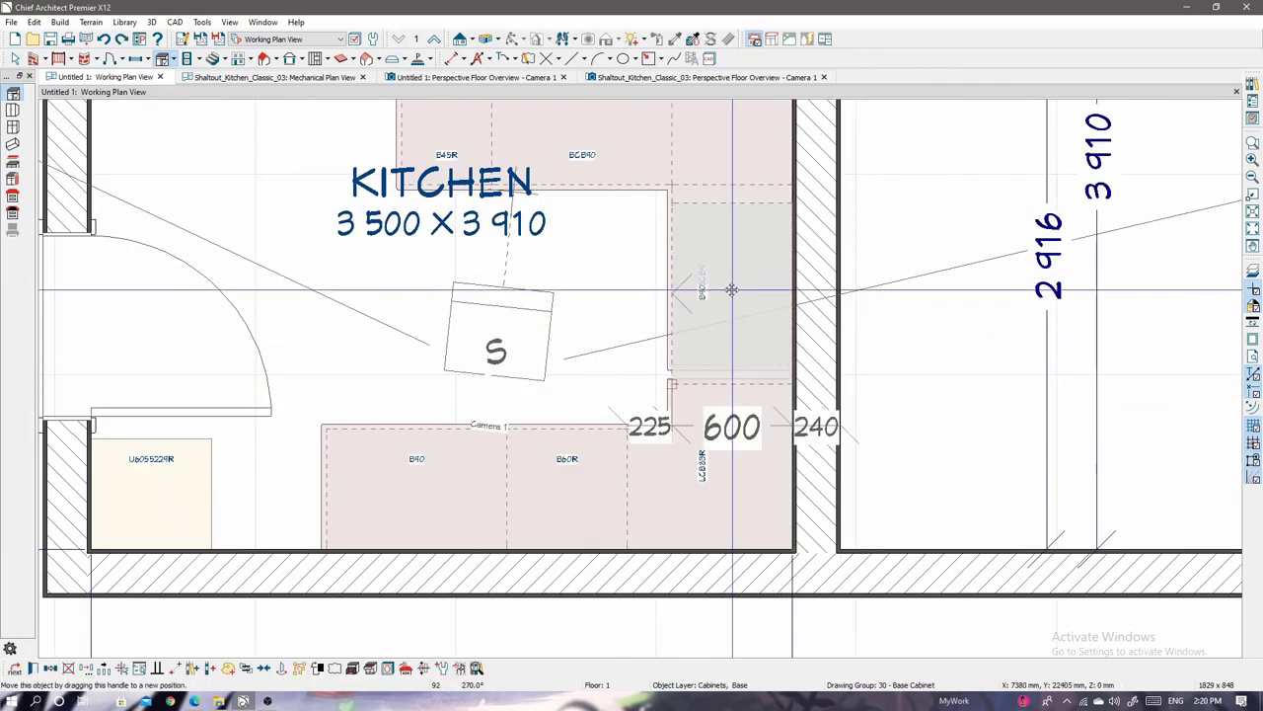
{"action": "middle_click_drag", "start_coordinate": [733, 307], "coordinate": [733, 450]}
{"action": "left_click", "coordinate": [462, 271]}
Widen the B45R cabinet leftward from 450 to 675 mm.
{"action": "left_click", "coordinate": [447, 269]}
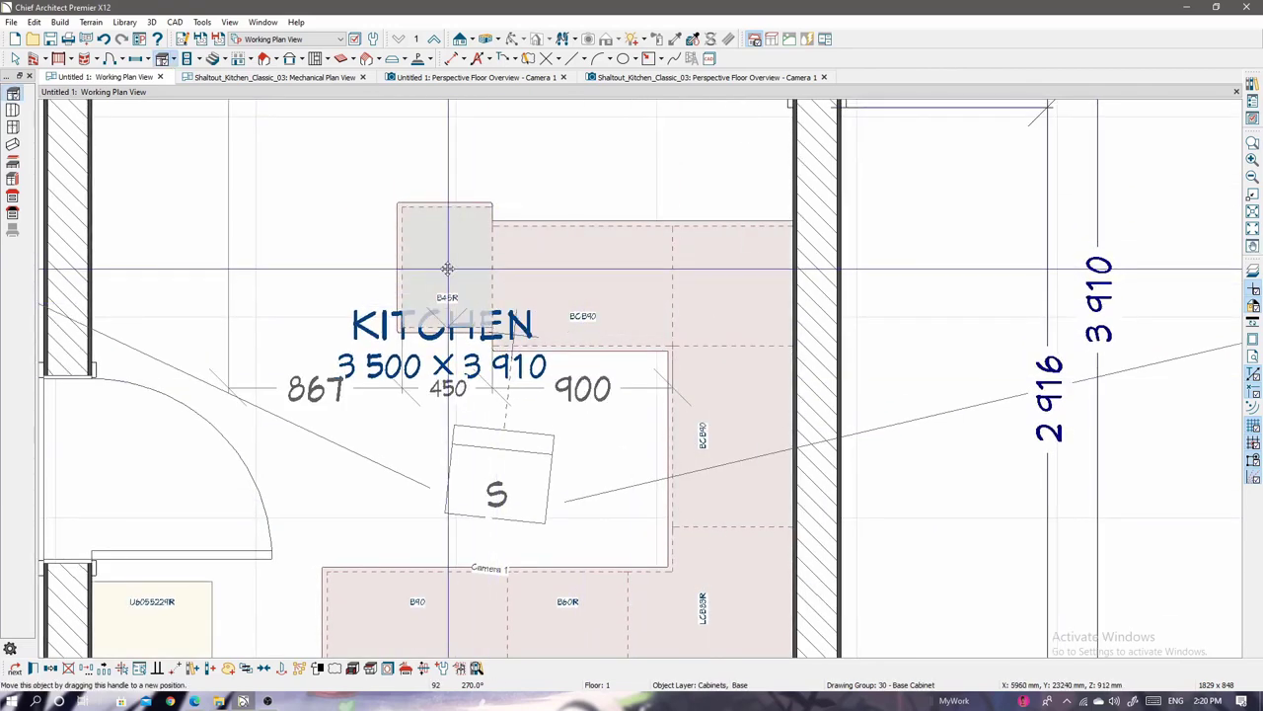
{"action": "scroll", "coordinate": [449, 285], "scroll_direction": "down", "scroll_amount": 5}
{"action": "scroll", "coordinate": [449, 285], "scroll_direction": "up", "scroll_amount": 5}
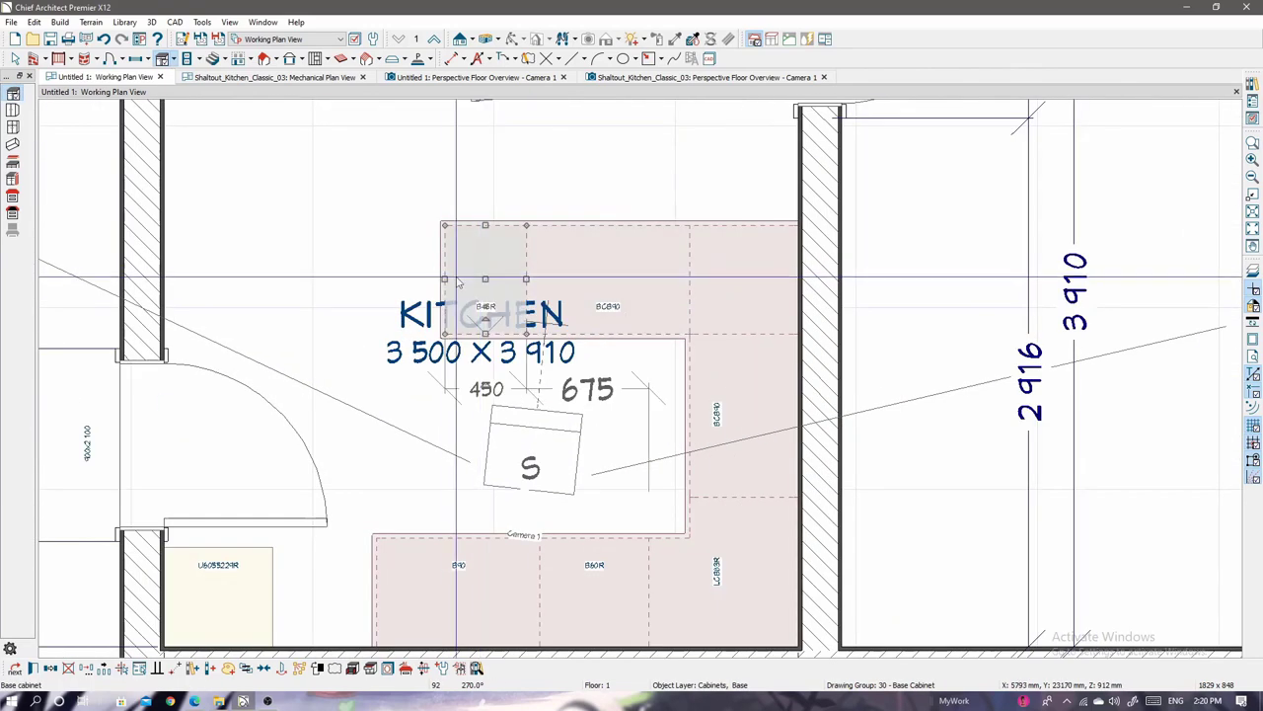
{"action": "left_click_drag", "start_coordinate": [444, 283], "coordinate": [404, 282]}
{"action": "scroll", "coordinate": [403, 282], "scroll_direction": "down", "scroll_amount": 5}
{"action": "scroll", "coordinate": [498, 277], "scroll_direction": "up", "scroll_amount": 5}
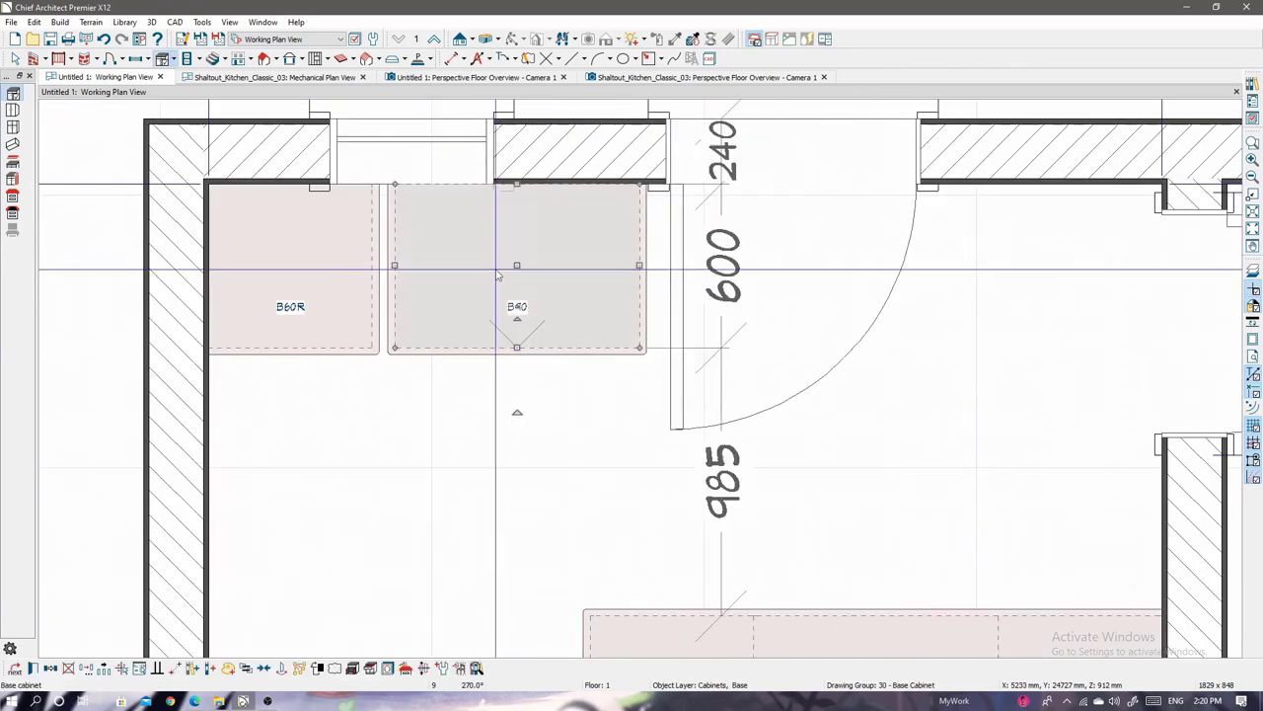
Add new base cabinets along the left wall, one with a 450 mm depth.
{"action": "left_click", "coordinate": [273, 417]}
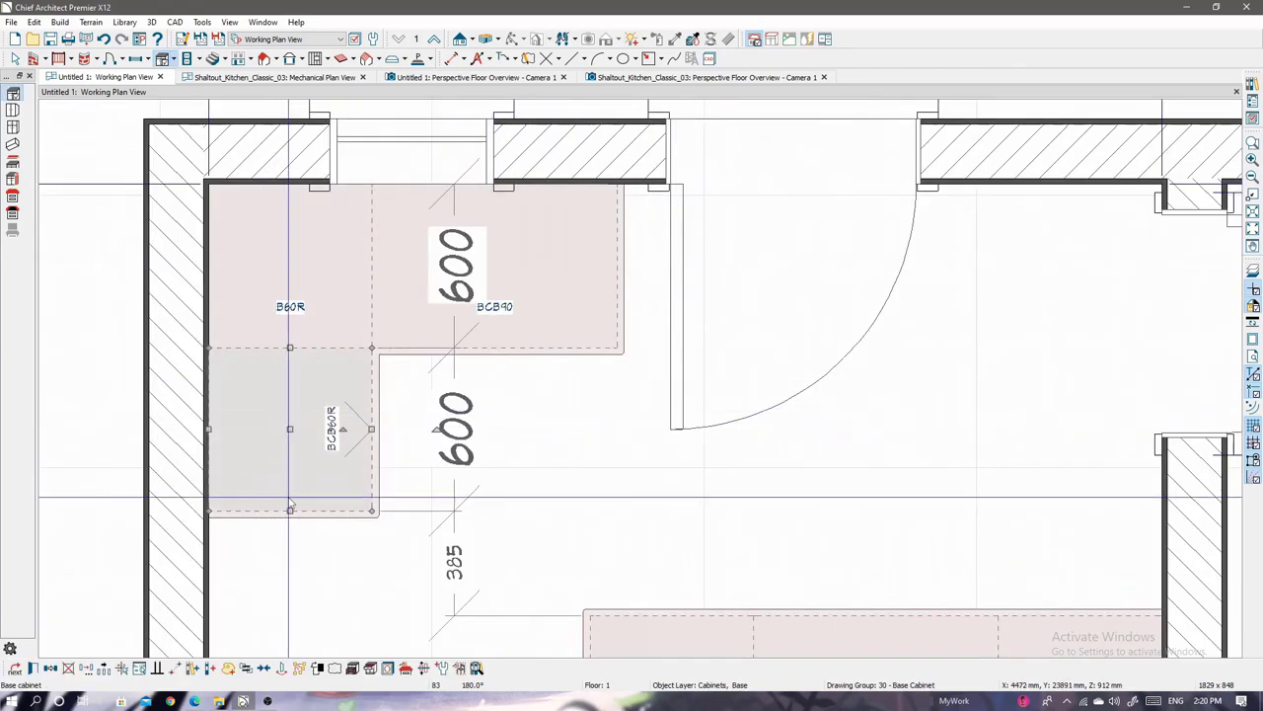
{"action": "left_click_drag", "start_coordinate": [291, 511], "coordinate": [292, 471]}
{"action": "scroll", "coordinate": [291, 472], "scroll_direction": "down", "scroll_amount": 1}
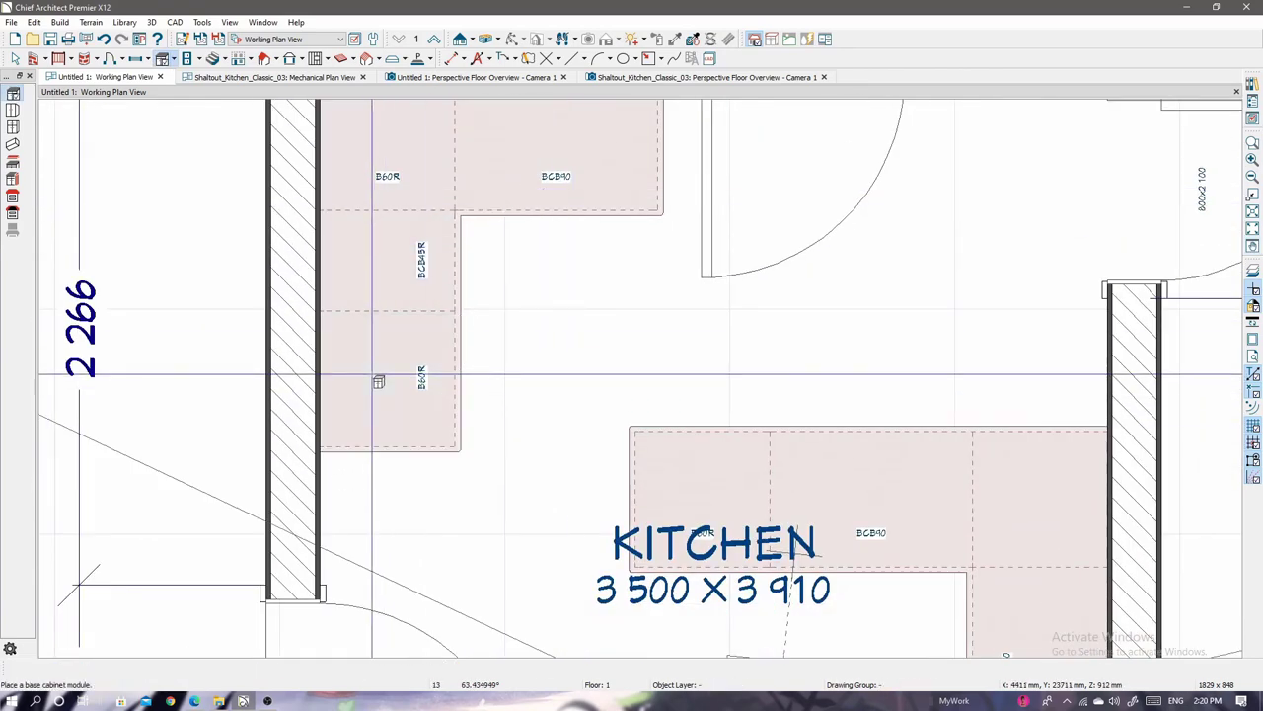
{"action": "left_click", "coordinate": [378, 382]}
{"action": "scroll", "coordinate": [385, 395], "scroll_direction": "down", "scroll_amount": 2}
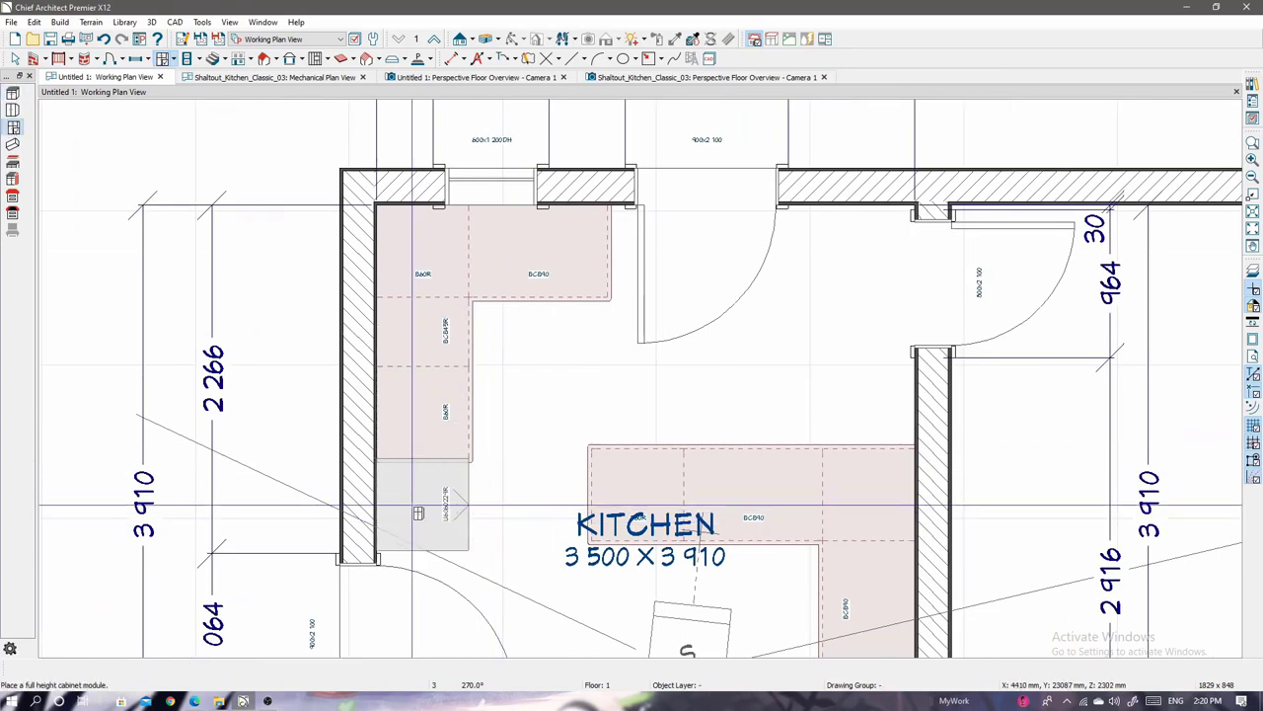
{"action": "scroll", "coordinate": [592, 395], "scroll_direction": "down", "scroll_amount": 1}
Narrow the BCB90 island corner cabinet into BCB60R, then view the kitchen in 3D perspective.
{"action": "left_click", "coordinate": [643, 347]}
{"action": "scroll", "coordinate": [644, 347], "scroll_direction": "up", "scroll_amount": 4}
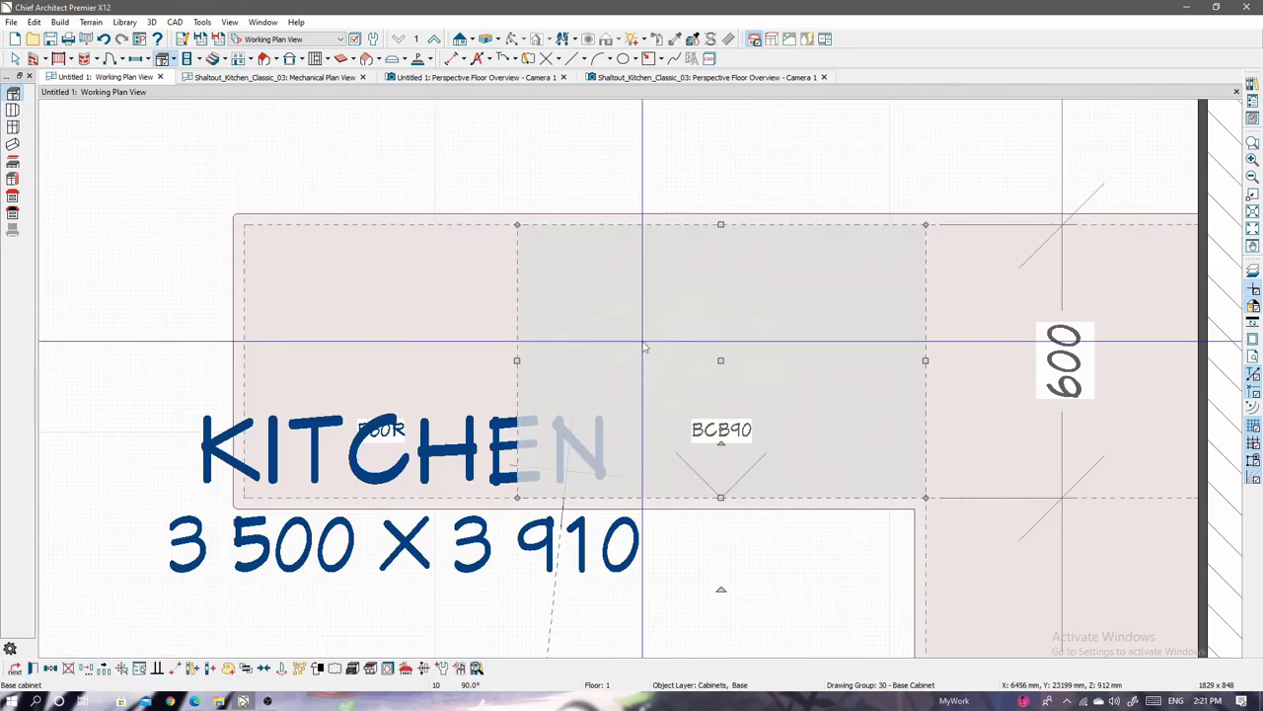
{"action": "left_click_drag", "start_coordinate": [515, 360], "coordinate": [643, 360]}
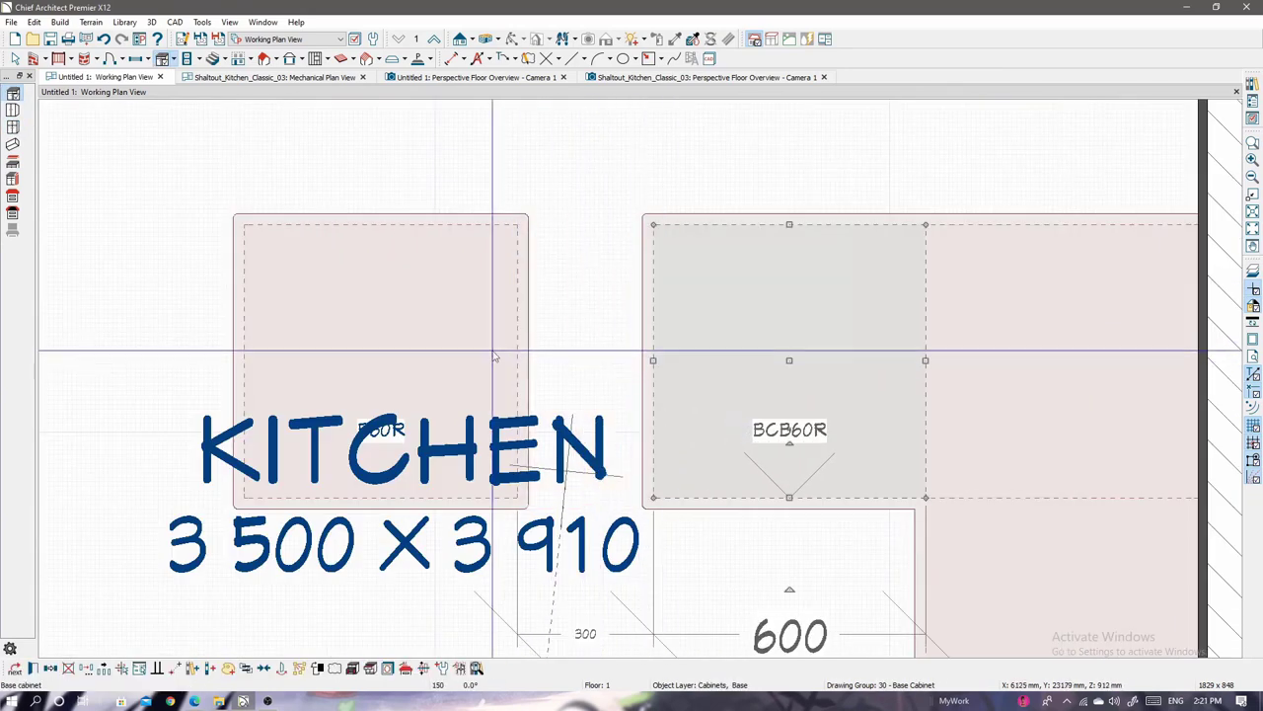
{"action": "left_click", "coordinate": [381, 361]}
{"action": "scroll", "coordinate": [380, 361], "scroll_direction": "down", "scroll_amount": 2}
{"action": "scroll", "coordinate": [444, 355], "scroll_direction": "down", "scroll_amount": 3}
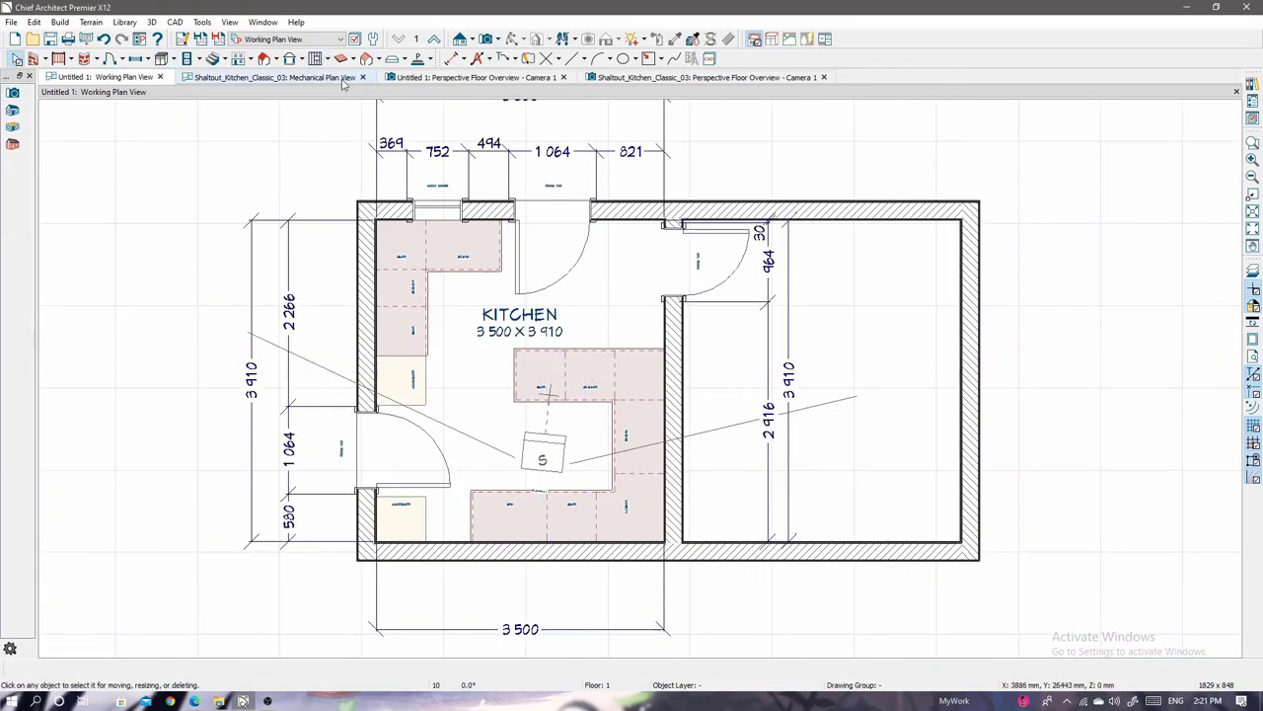
{"action": "left_click", "coordinate": [474, 77]}
{"action": "mouse_move", "coordinate": [913, 311]}
{"action": "middle_mouse_down"}
{"action": "mouse_move", "coordinate": [829, 330]}
{"action": "mouse_move", "coordinate": [1063, 325]}
{"action": "mouse_move", "coordinate": [713, 327]}
{"action": "middle_mouse_up"}
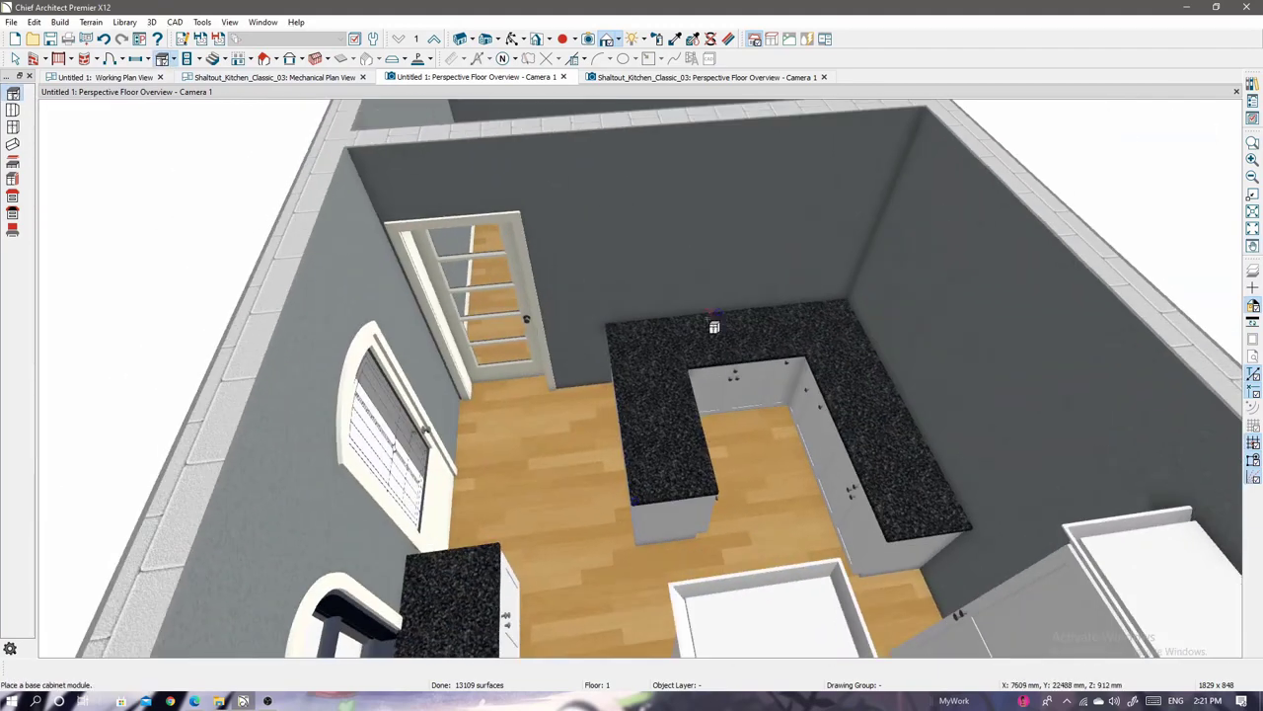
Place a full-height cabinet beside the door, positioned against the island base run.
{"action": "left_click", "coordinate": [583, 348]}
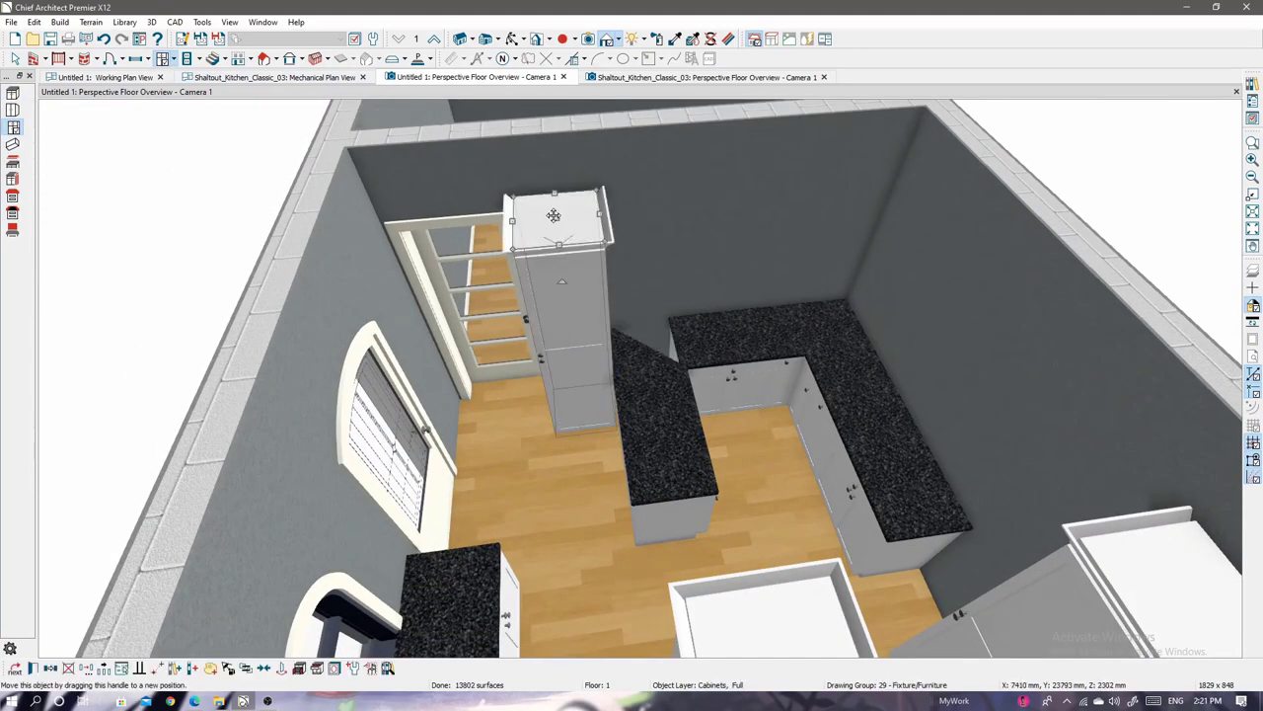
{"action": "left_click", "coordinate": [125, 78]}
{"action": "left_click_drag", "start_coordinate": [652, 296], "coordinate": [612, 367]}
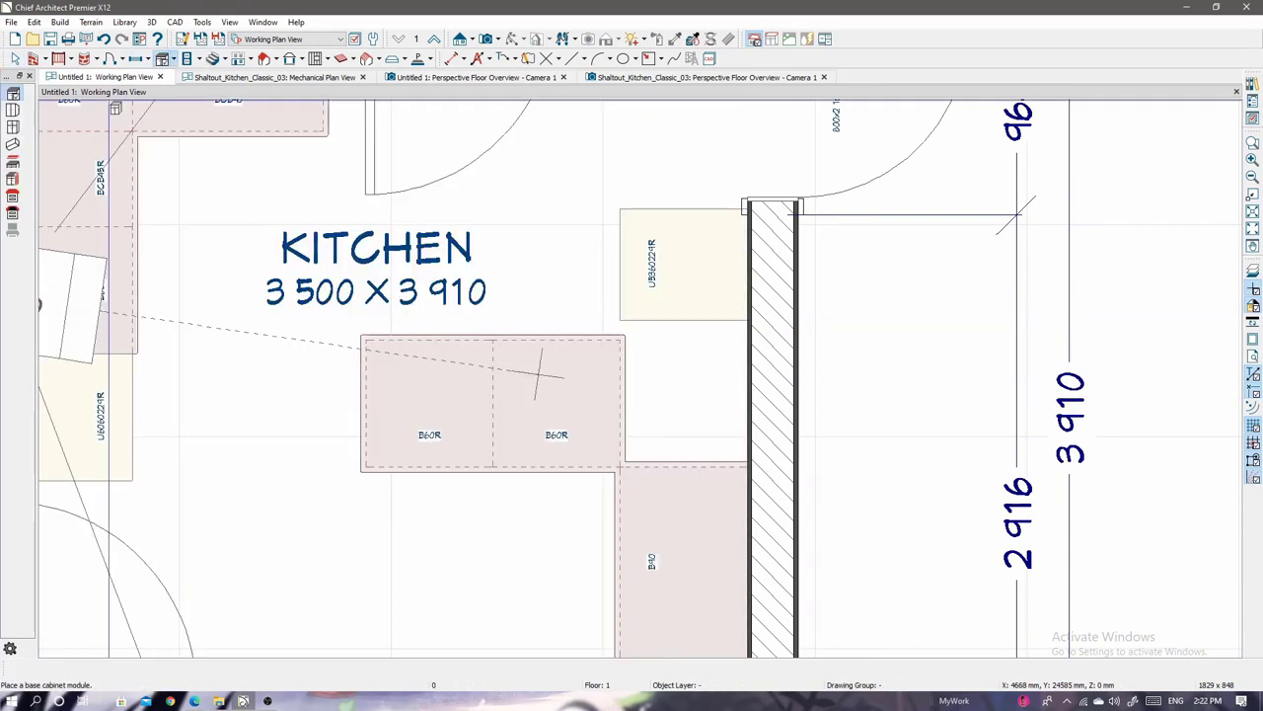
Add a base cabinet at the island run's end and check it in 3D.
{"action": "left_click", "coordinate": [163, 58]}
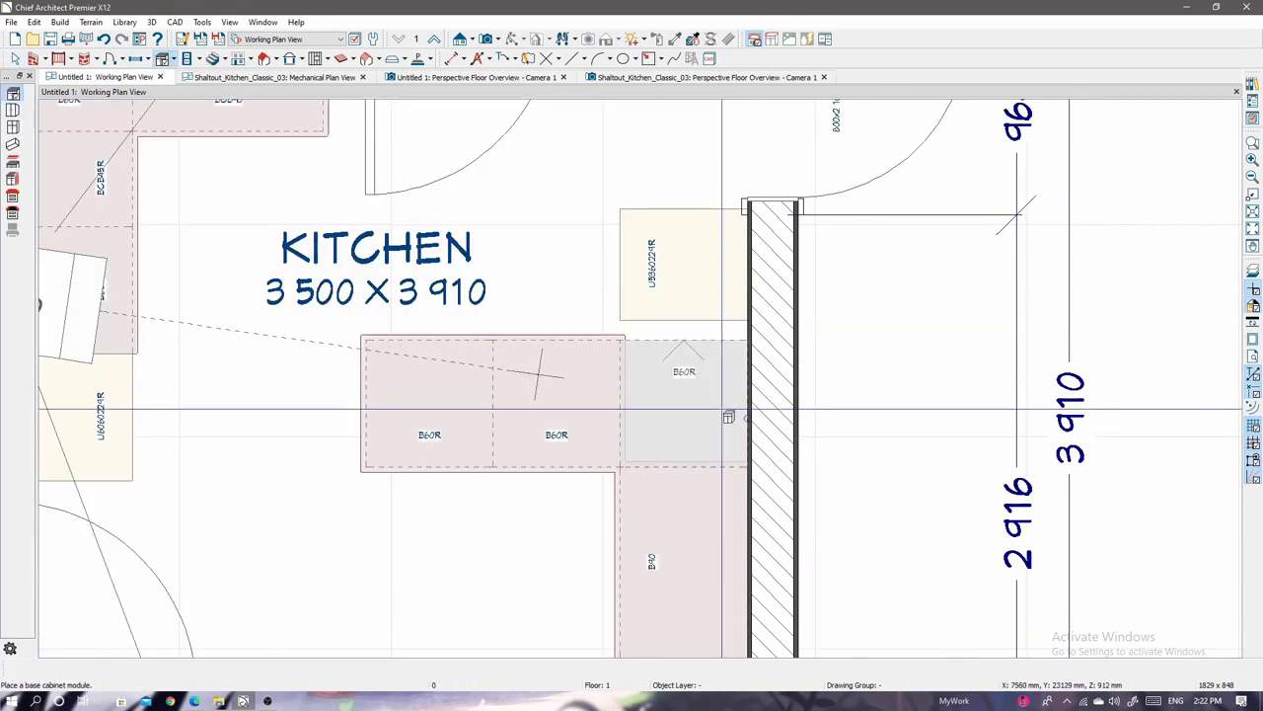
{"action": "scroll", "coordinate": [712, 412], "scroll_direction": "down", "scroll_amount": 1}
{"action": "left_click", "coordinate": [688, 299]}
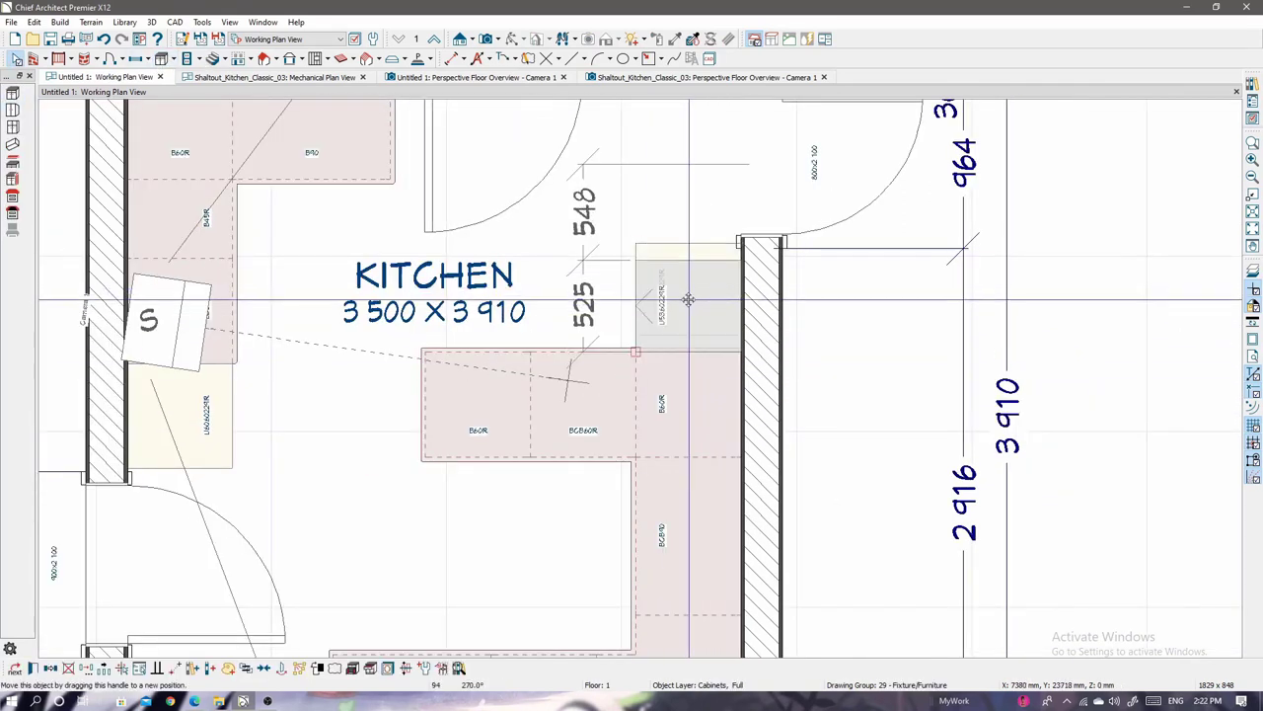
{"action": "scroll", "coordinate": [688, 304], "scroll_direction": "down", "scroll_amount": 3}
{"action": "left_click", "coordinate": [452, 79]}
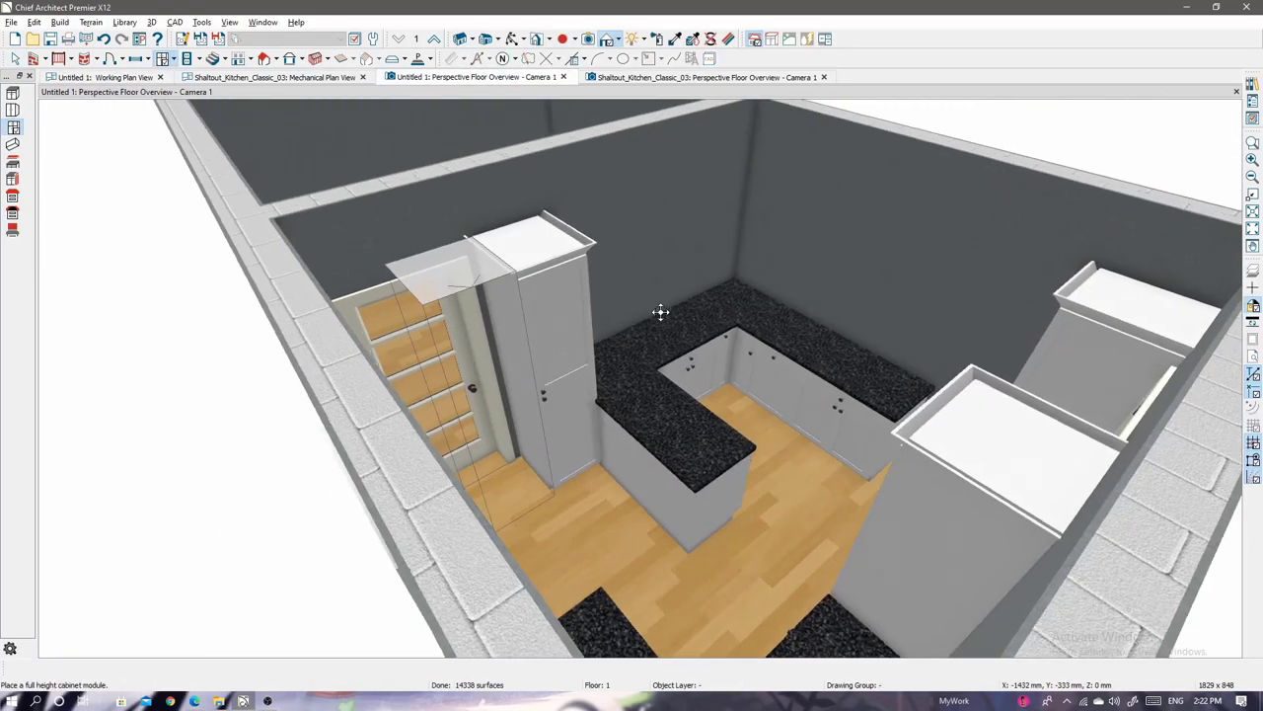
{"action": "scroll", "coordinate": [612, 355], "scroll_direction": "up", "scroll_amount": 3}
{"action": "scroll", "coordinate": [598, 381], "scroll_direction": "up", "scroll_amount": 3}
{"action": "scroll", "coordinate": [598, 381], "scroll_direction": "down", "scroll_amount": 5}
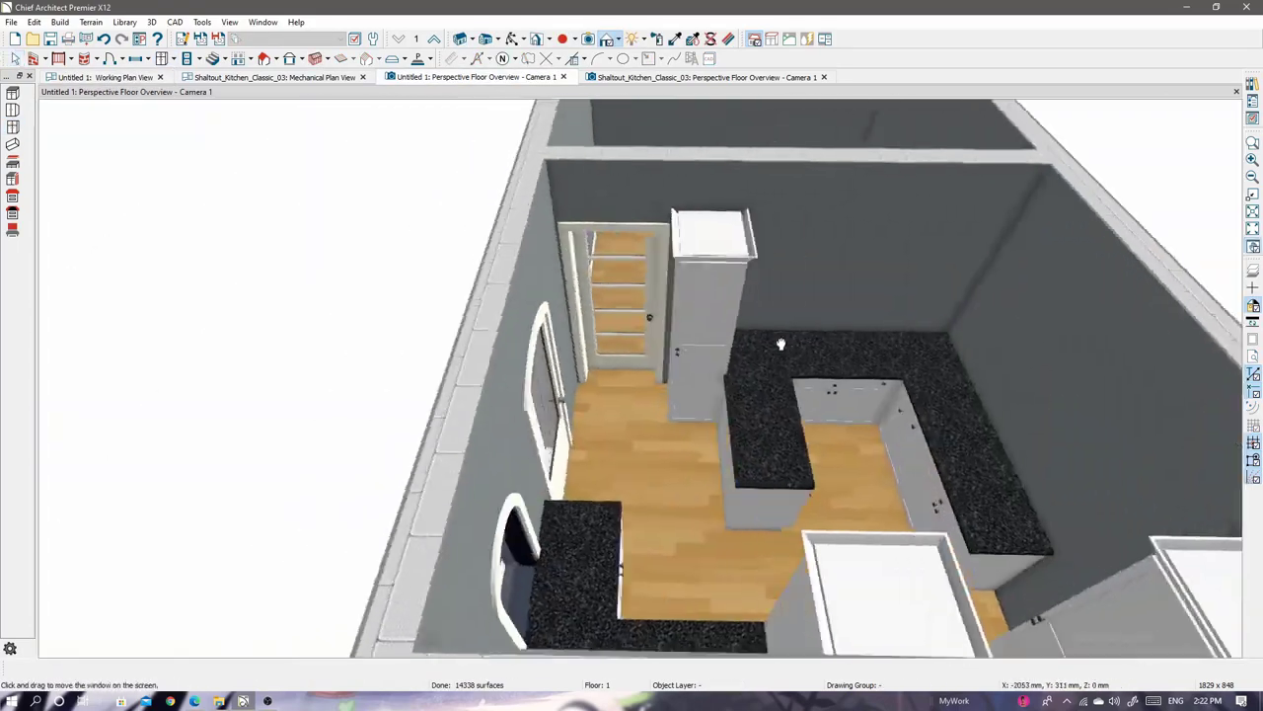
Narrow the corner base cabinet to 300 mm wide and slide it left against the run.
{"action": "left_click", "coordinate": [85, 78]}
{"action": "scroll", "coordinate": [553, 356], "scroll_direction": "up", "scroll_amount": 2}
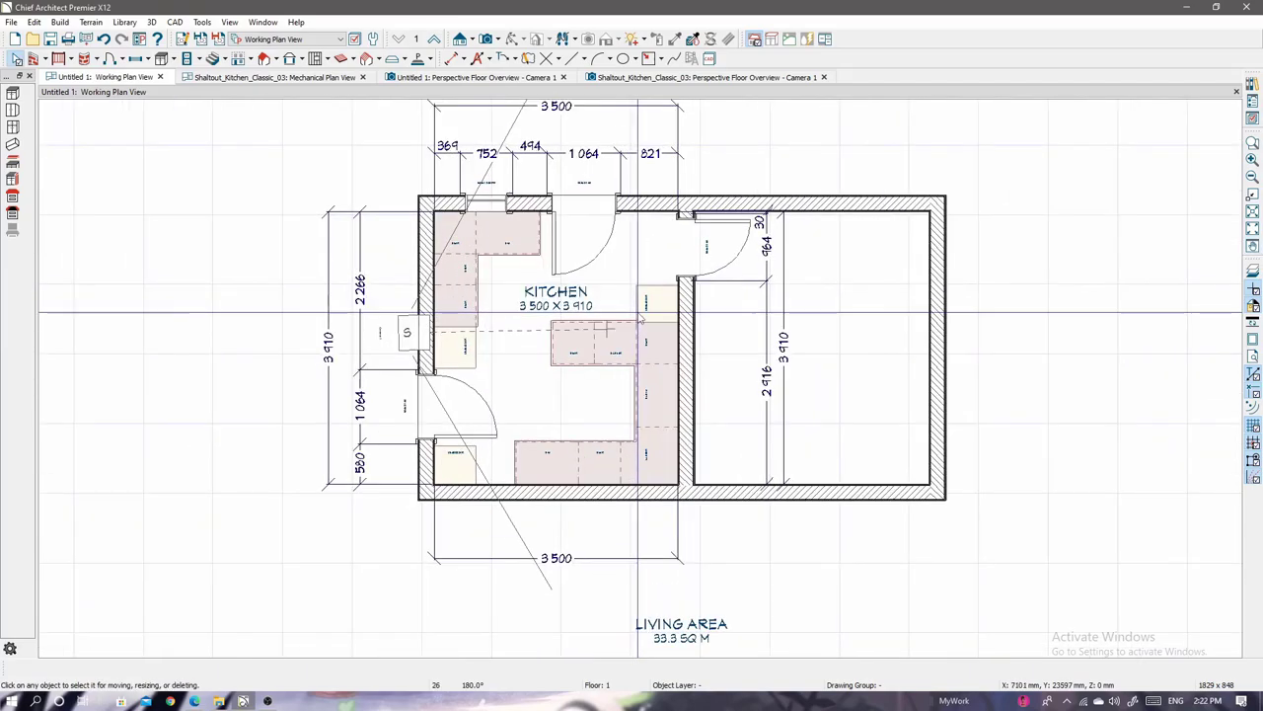
{"action": "scroll", "coordinate": [553, 355], "scroll_direction": "up", "scroll_amount": 3}
{"action": "scroll", "coordinate": [528, 362], "scroll_direction": "down", "scroll_amount": 1}
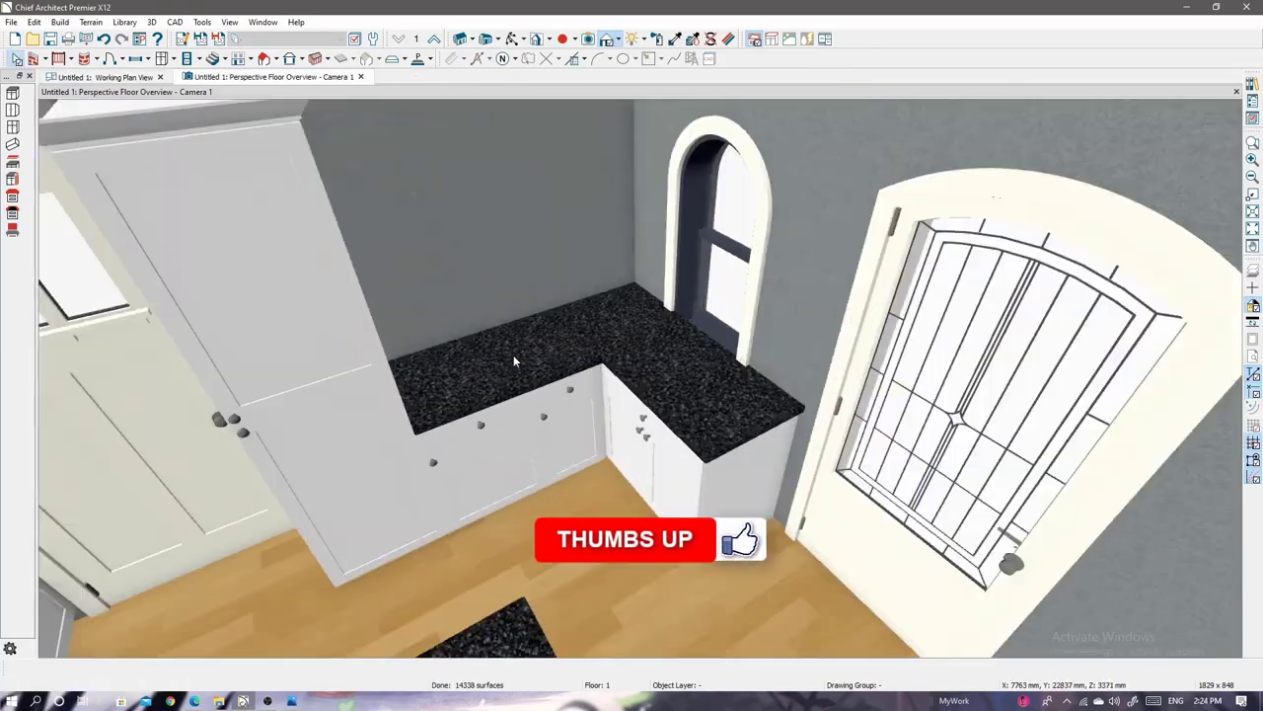
{"action": "double_click", "coordinate": [540, 348]}
{"action": "type", "text": "300"}
{"action": "key", "text": "Return"}
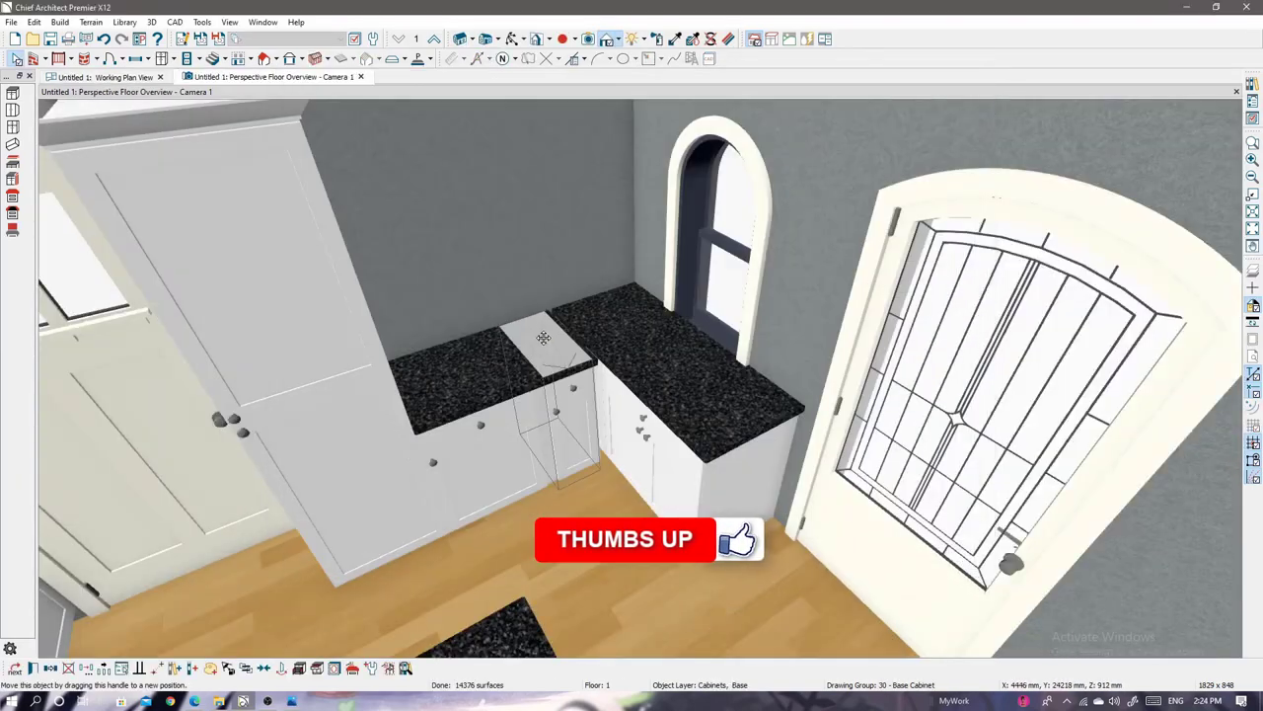
{"action": "left_click_drag", "start_coordinate": [552, 338], "coordinate": [451, 382]}
{"action": "left_click", "coordinate": [321, 412]}
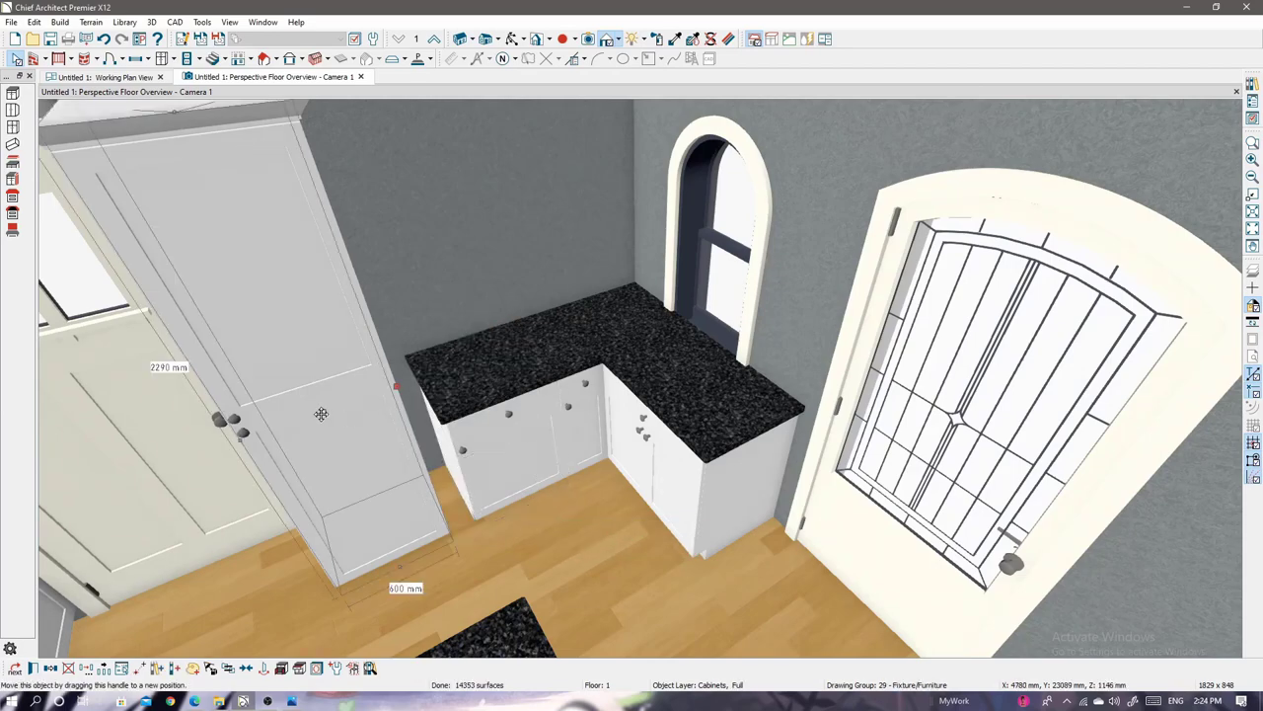
Tile the 3D view beside the floor plan and orbit around the kitchen.
{"action": "left_click", "coordinate": [104, 76]}
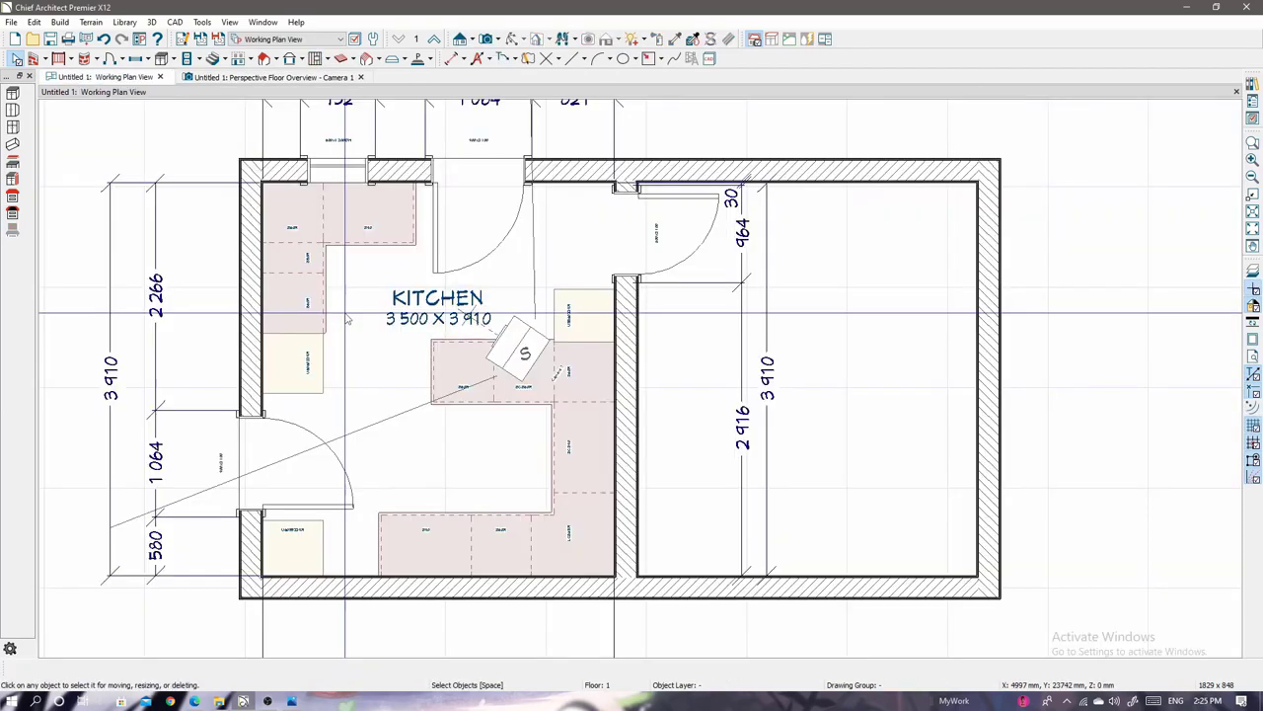
{"action": "scroll", "coordinate": [349, 353], "scroll_direction": "up", "scroll_amount": 5}
{"action": "scroll", "coordinate": [403, 344], "scroll_direction": "down", "scroll_amount": 5}
{"action": "left_click_drag", "start_coordinate": [271, 76], "coordinate": [962, 338]}
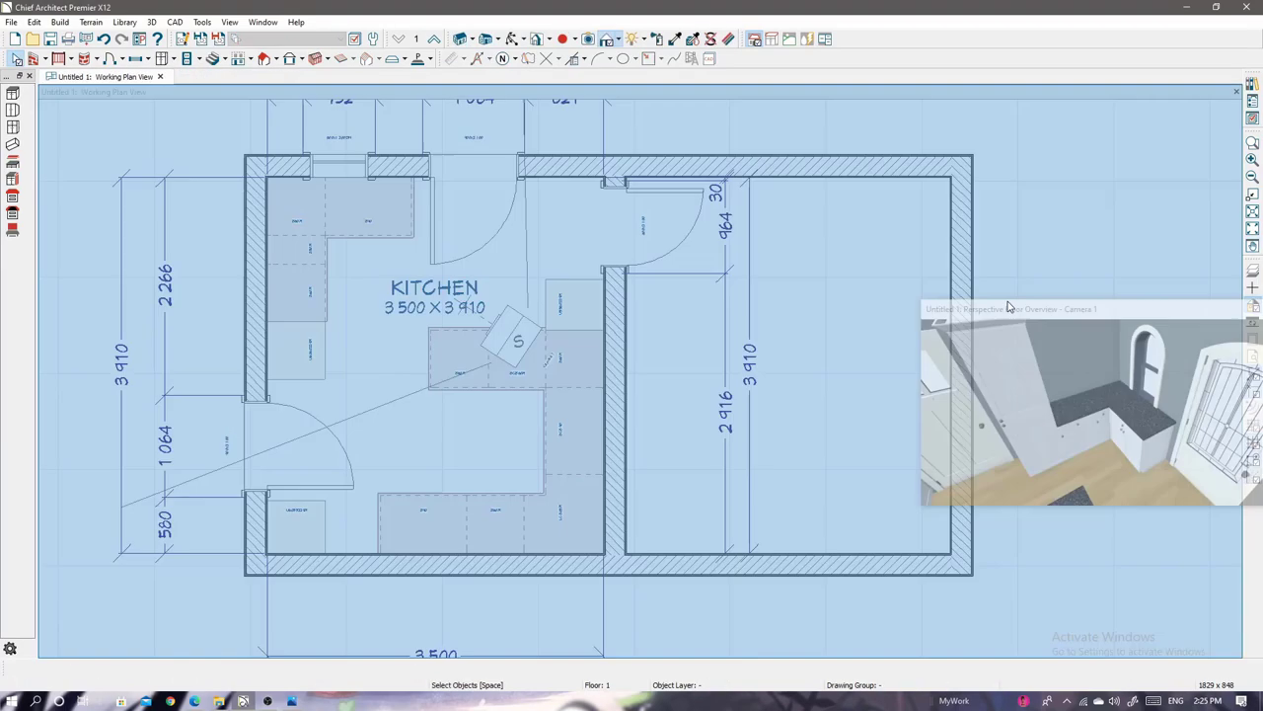
{"action": "mouse_move", "coordinate": [958, 375]}
{"action": "middle_mouse_down"}
{"action": "mouse_move", "coordinate": [1090, 446]}
{"action": "mouse_move", "coordinate": [1086, 395]}
{"action": "middle_mouse_up"}
Place a wall cabinet above the tall unit with 450 mm height and 2290 mm floor-to-top.
{"action": "left_click", "coordinate": [163, 58]}
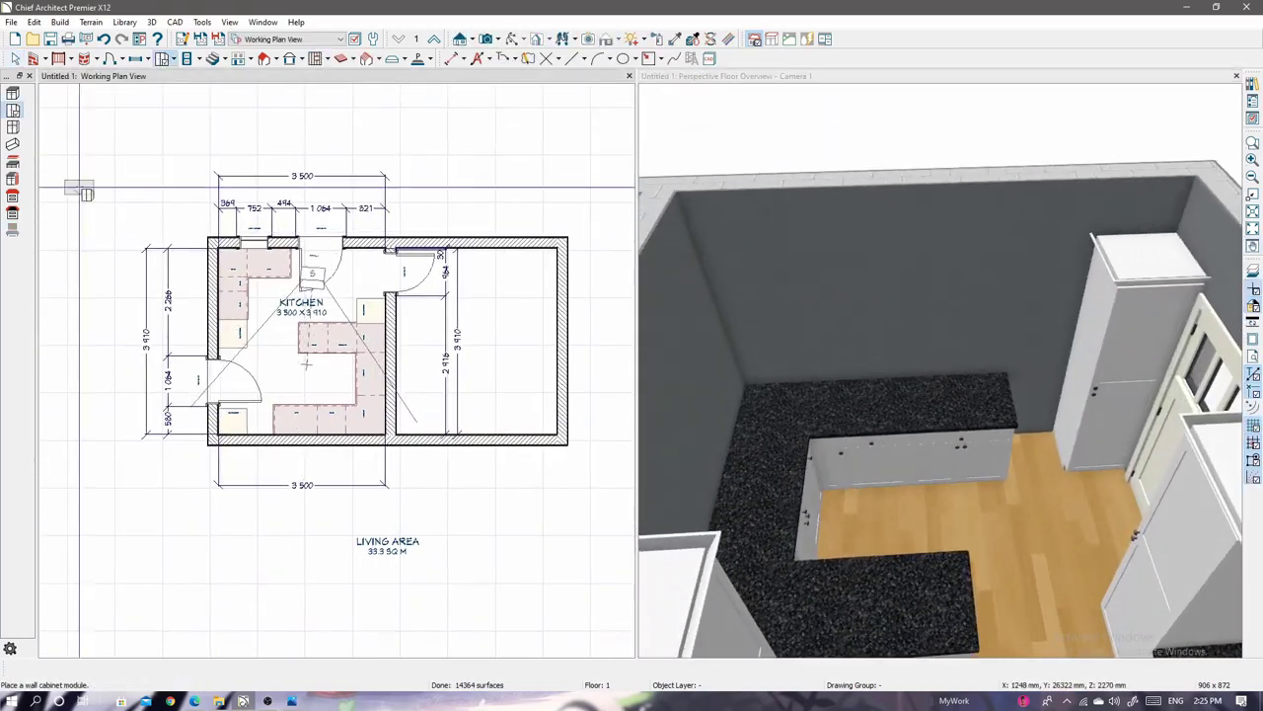
{"action": "scroll", "coordinate": [296, 415], "scroll_direction": "up", "scroll_amount": 3}
{"action": "left_click", "coordinate": [339, 477]}
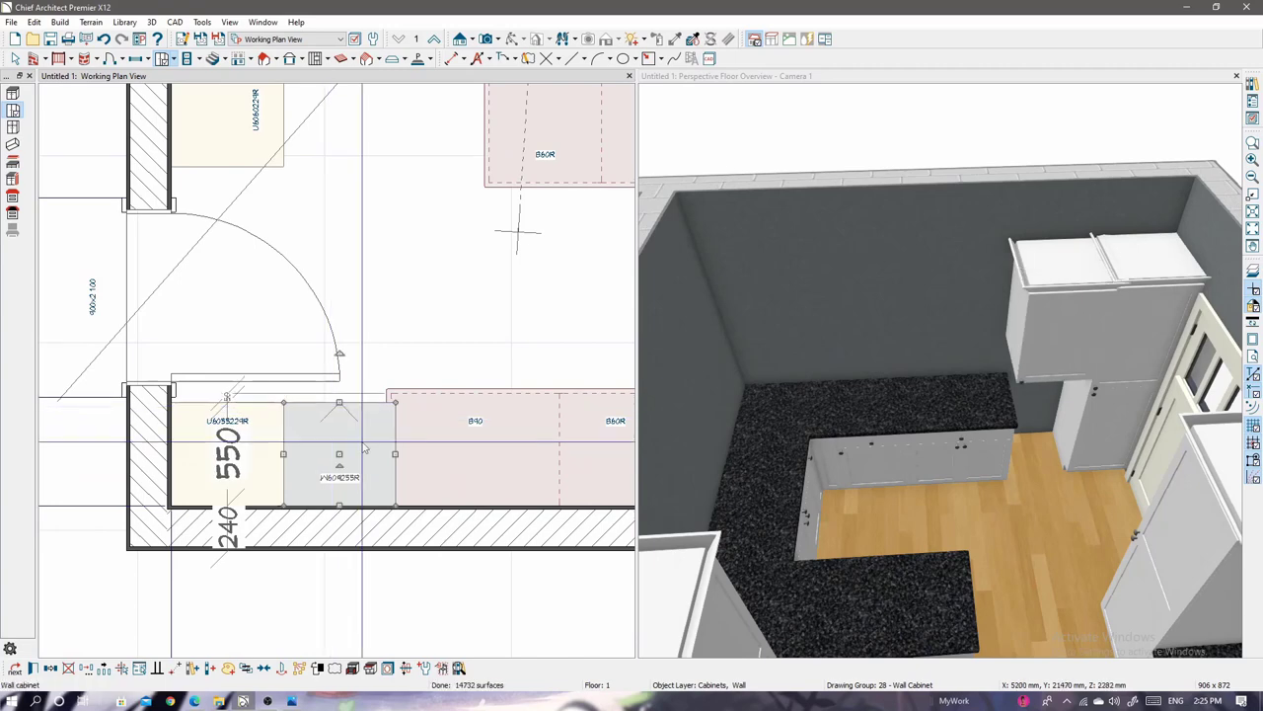
{"action": "double_click", "coordinate": [339, 477]}
{"action": "type", "text": "450"}
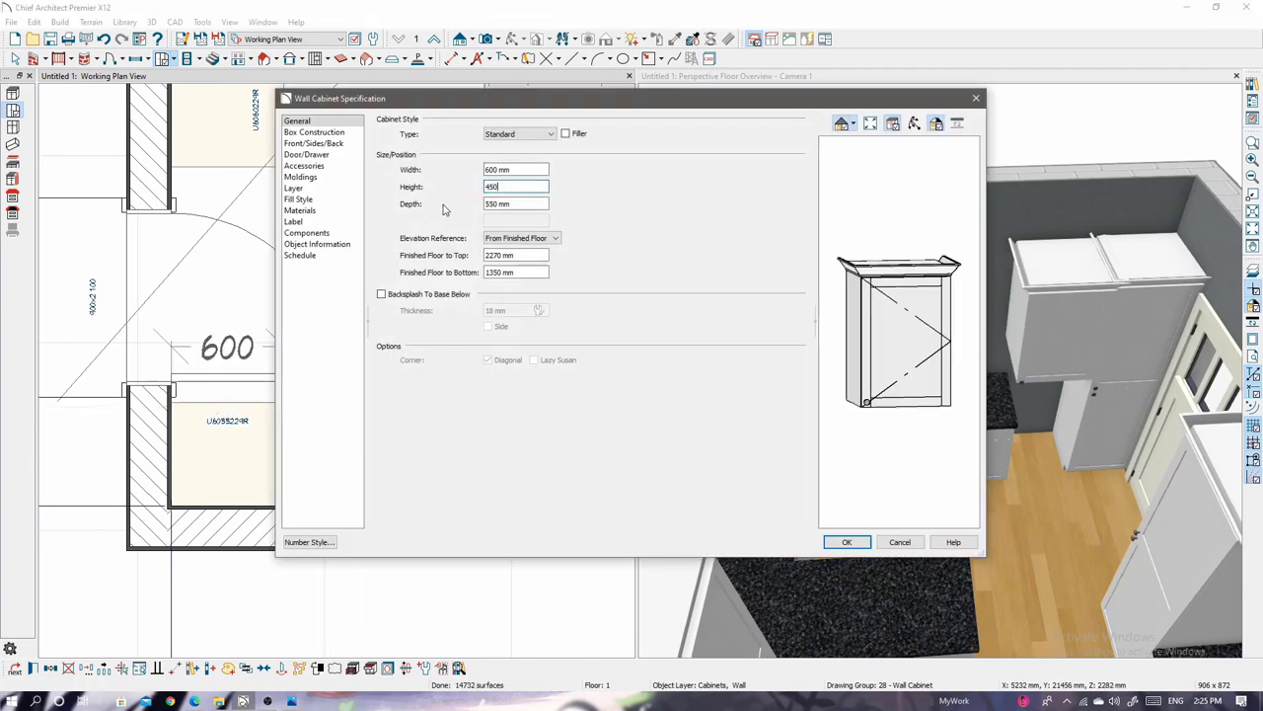
{"action": "key", "text": "Tab"}
{"action": "left_click", "coordinate": [846, 542]}
{"action": "double_click", "coordinate": [1065, 310]}
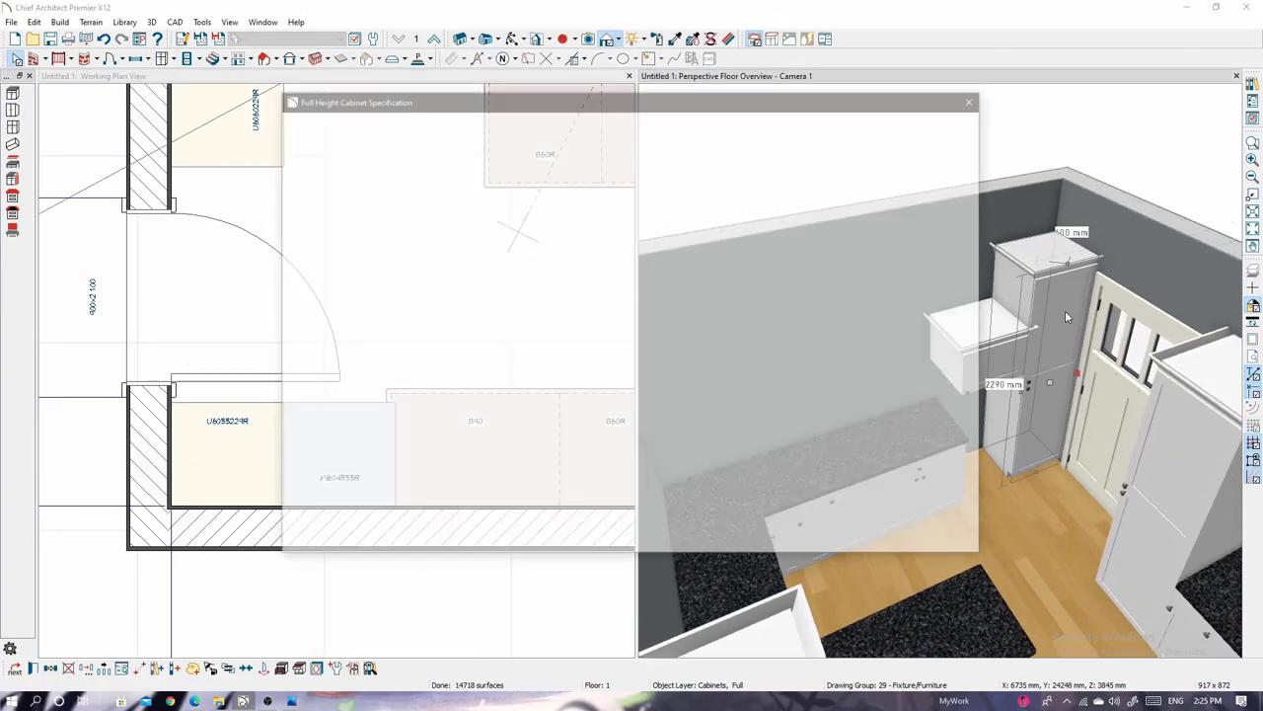
{"action": "key", "text": "Return"}
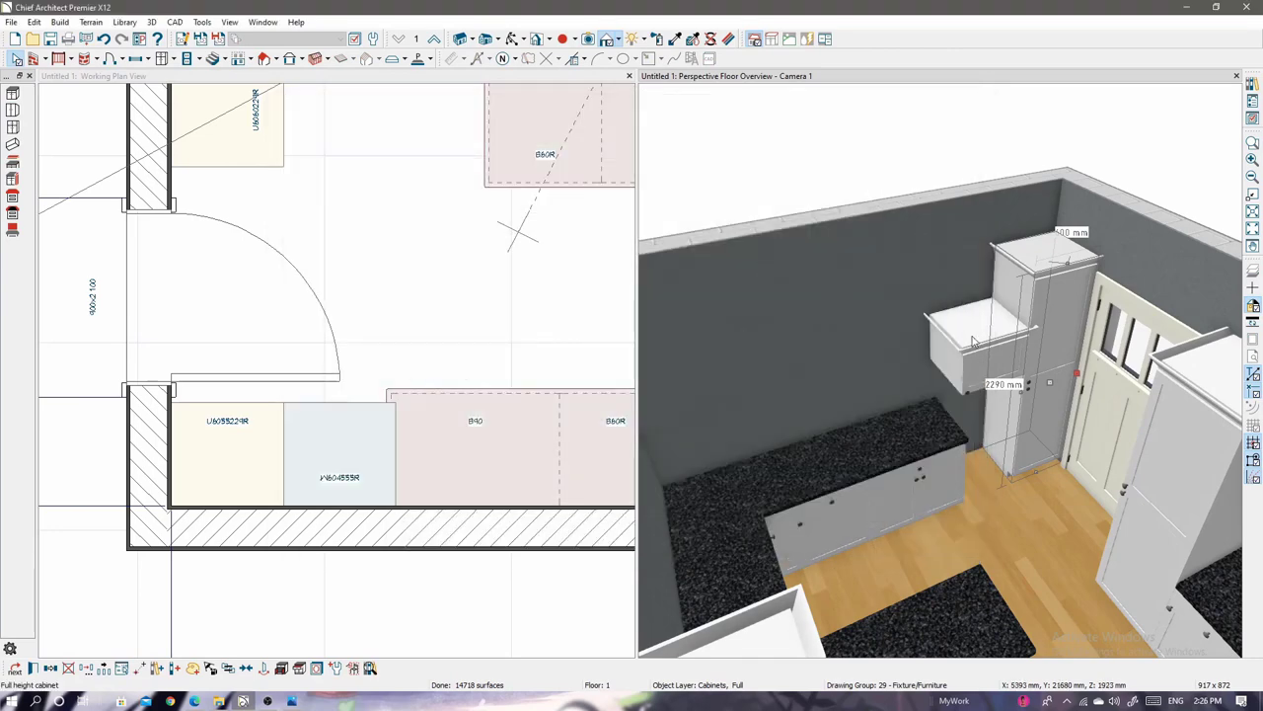
{"action": "double_click", "coordinate": [1044, 304]}
{"action": "type", "text": "450"}
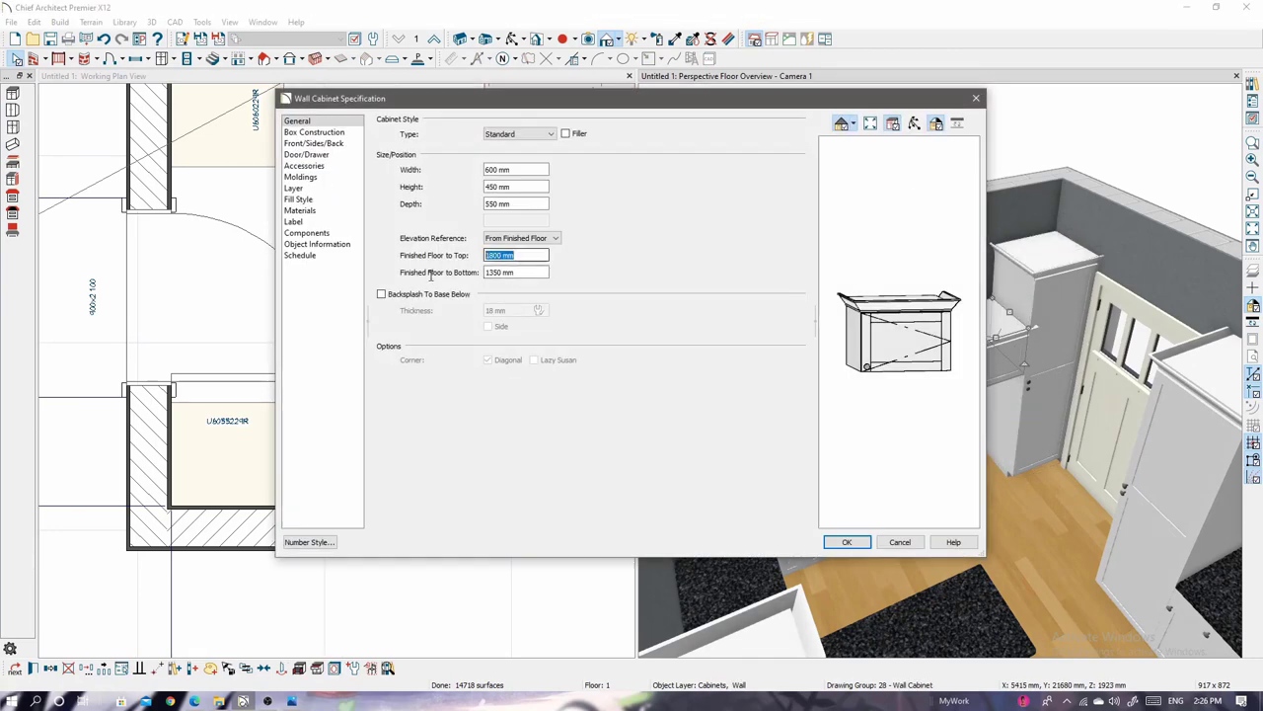
{"action": "type", "text": "2290"}
{"action": "key", "text": "Return"}
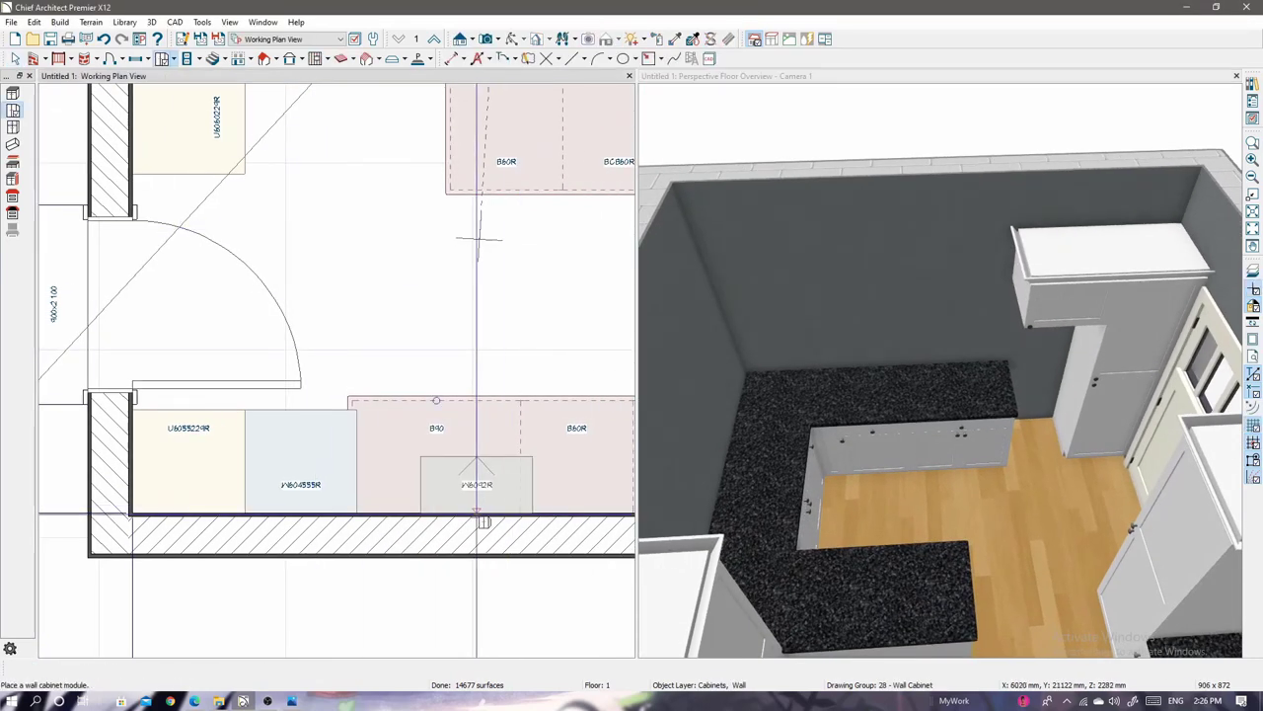
Add a wall cabinet above the B60R base and a corner wall cabinet at the room corner.
{"action": "left_click", "coordinate": [434, 483]}
{"action": "left_click", "coordinate": [553, 484]}
{"action": "scroll", "coordinate": [395, 444], "scroll_direction": "down", "scroll_amount": 3}
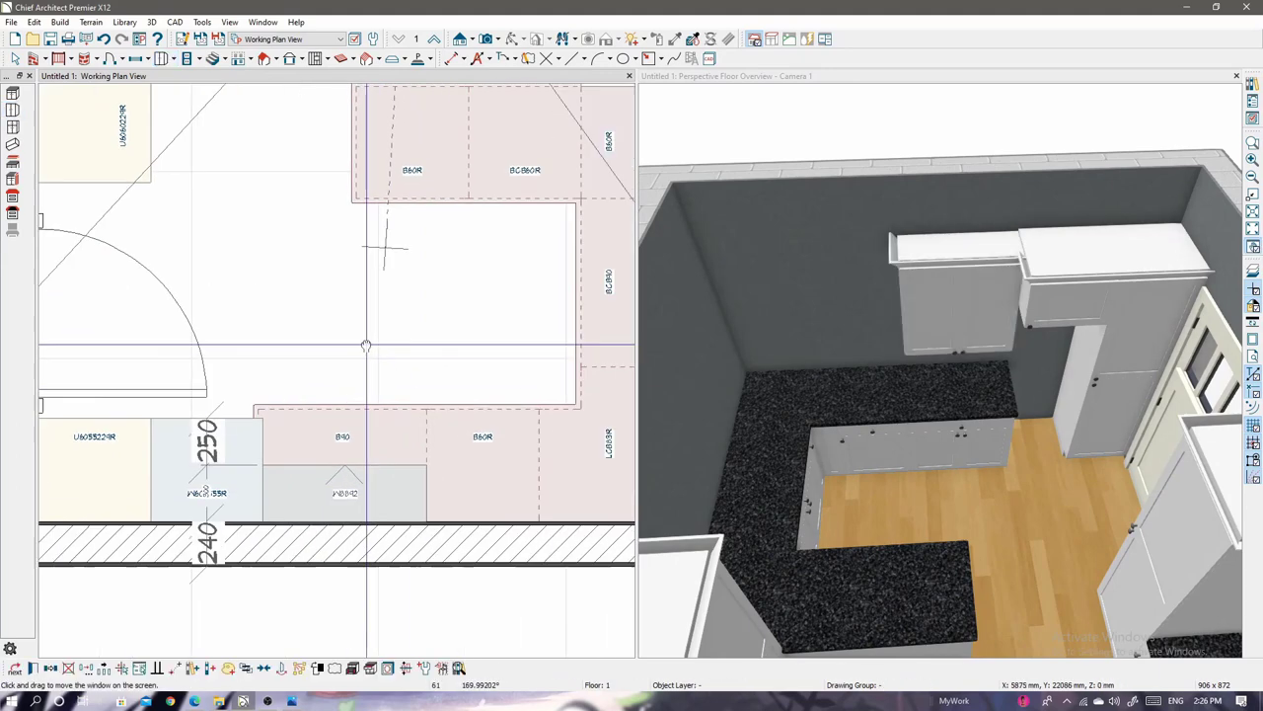
{"action": "scroll", "coordinate": [394, 454], "scroll_direction": "up", "scroll_amount": 2}
{"action": "left_click", "coordinate": [568, 472]}
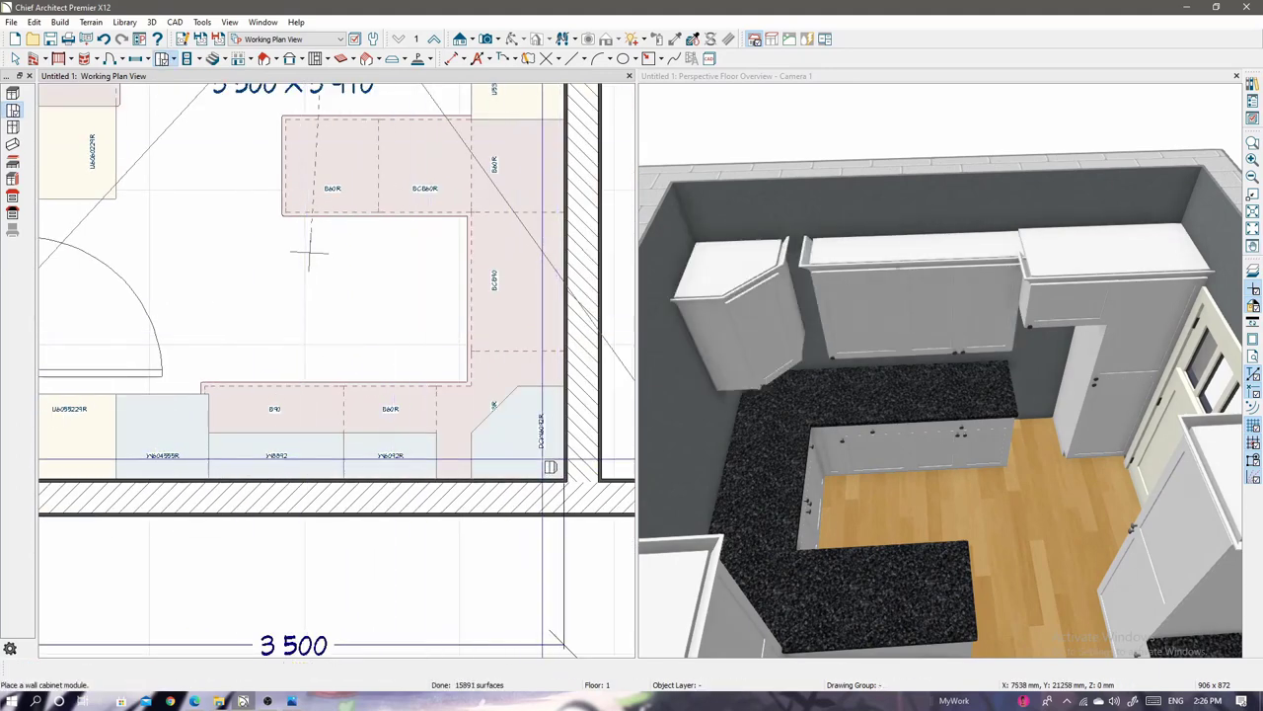
{"action": "double_click", "coordinate": [568, 471]}
{"action": "left_click", "coordinate": [863, 544]}
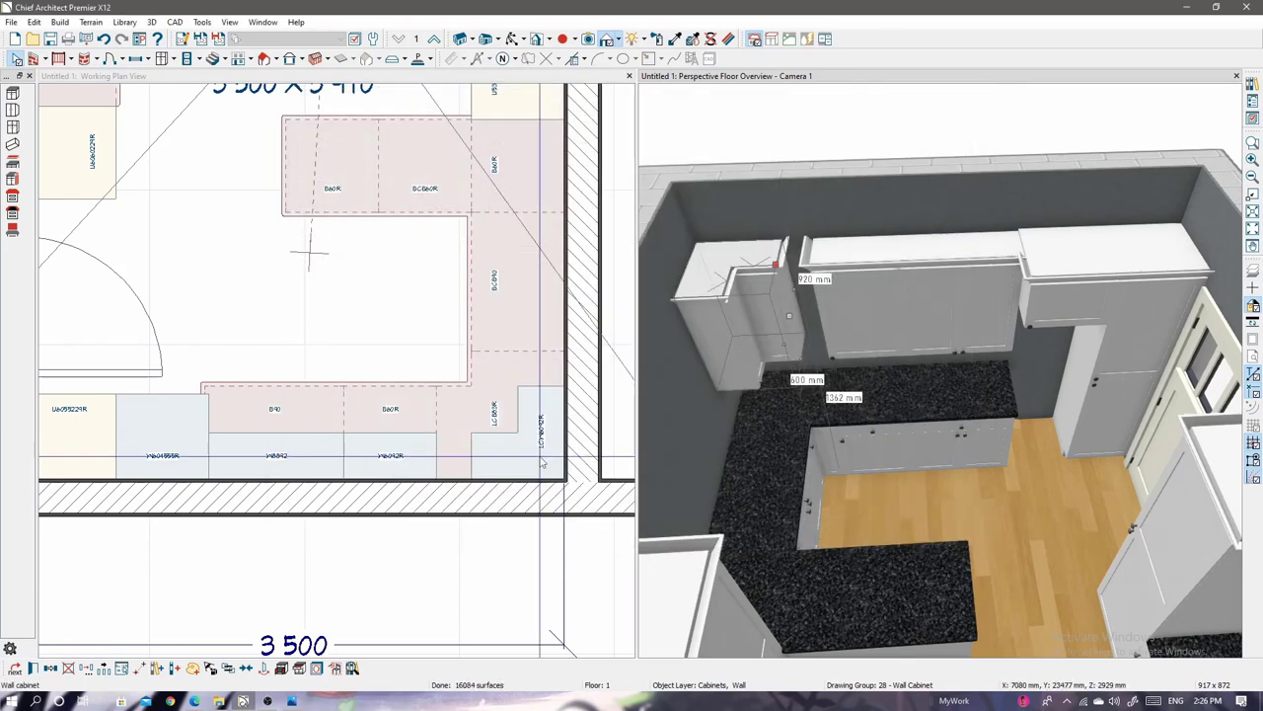
Resize the wall cabinets to fit the run and meet the corner cabinet.
{"action": "left_click", "coordinate": [442, 461]}
{"action": "middle_click_drag", "start_coordinate": [442, 460], "coordinate": [480, 477]}
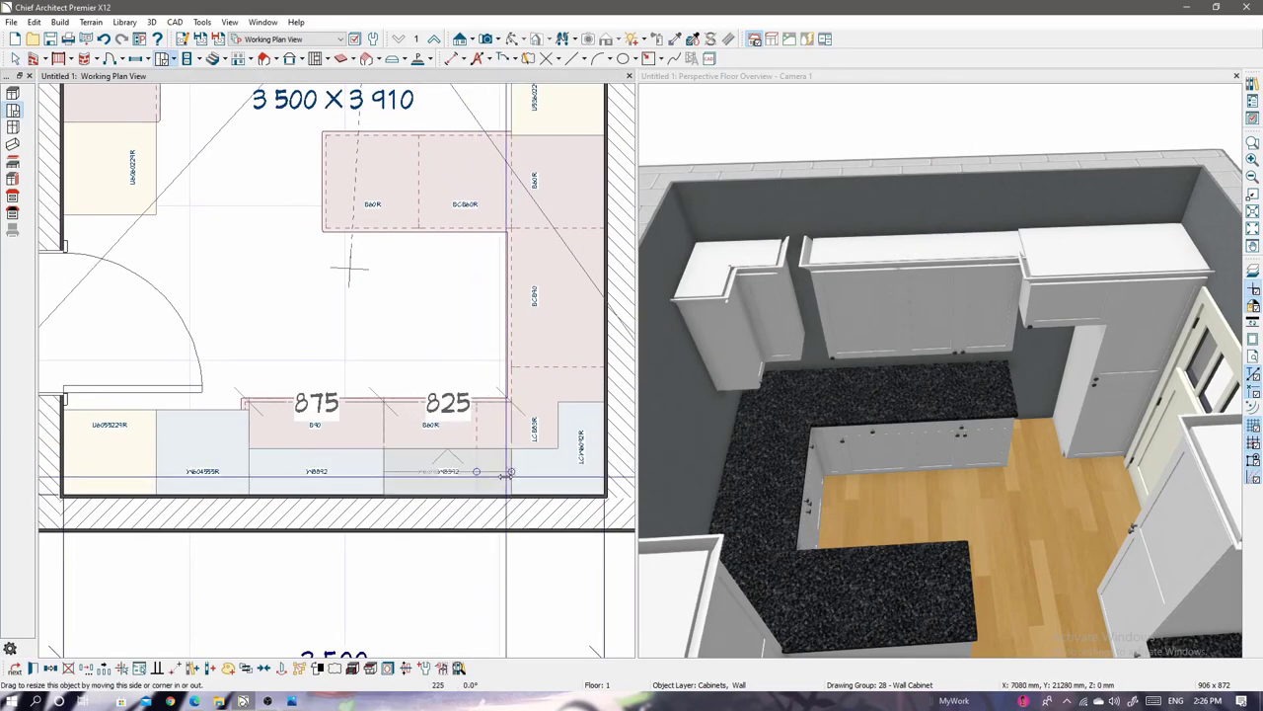
{"action": "left_click", "coordinate": [530, 481]}
{"action": "left_click_drag", "start_coordinate": [526, 471], "coordinate": [514, 471]}
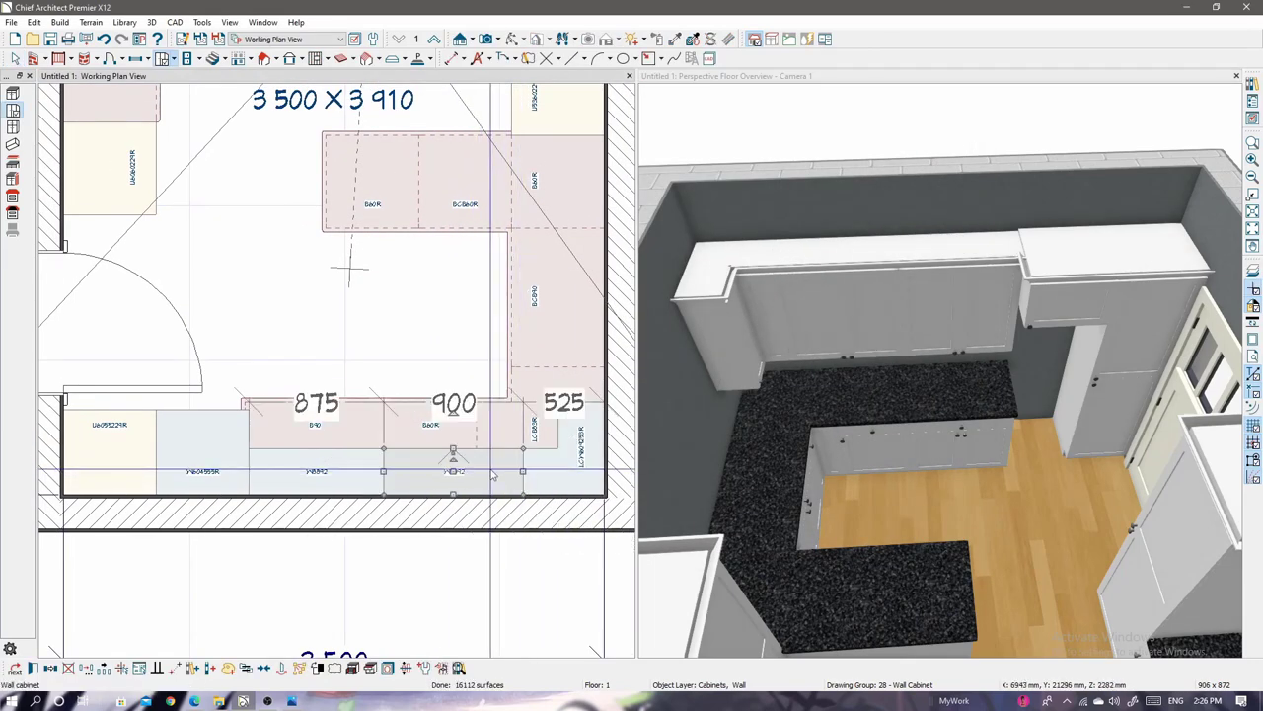
{"action": "scroll", "coordinate": [917, 511], "scroll_direction": "up", "scroll_amount": 2}
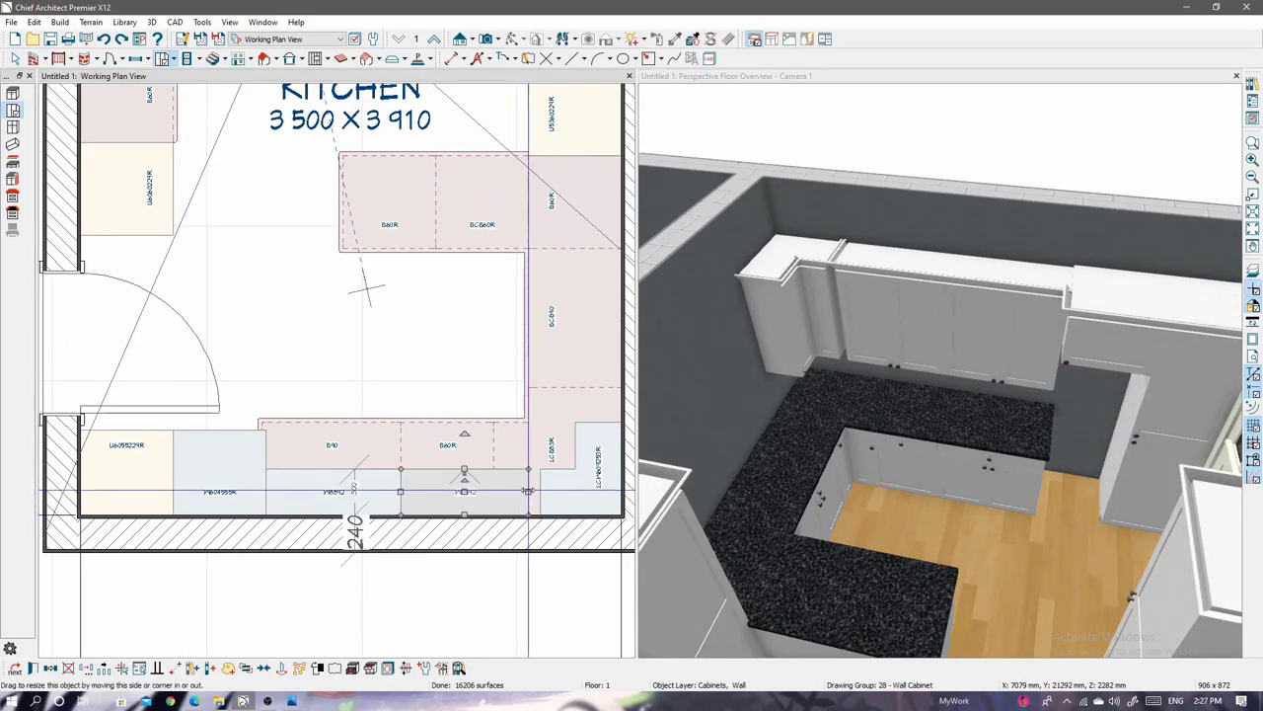
{"action": "left_click_drag", "start_coordinate": [528, 491], "coordinate": [536, 468]}
{"action": "scroll", "coordinate": [931, 395], "scroll_direction": "up", "scroll_amount": 2}
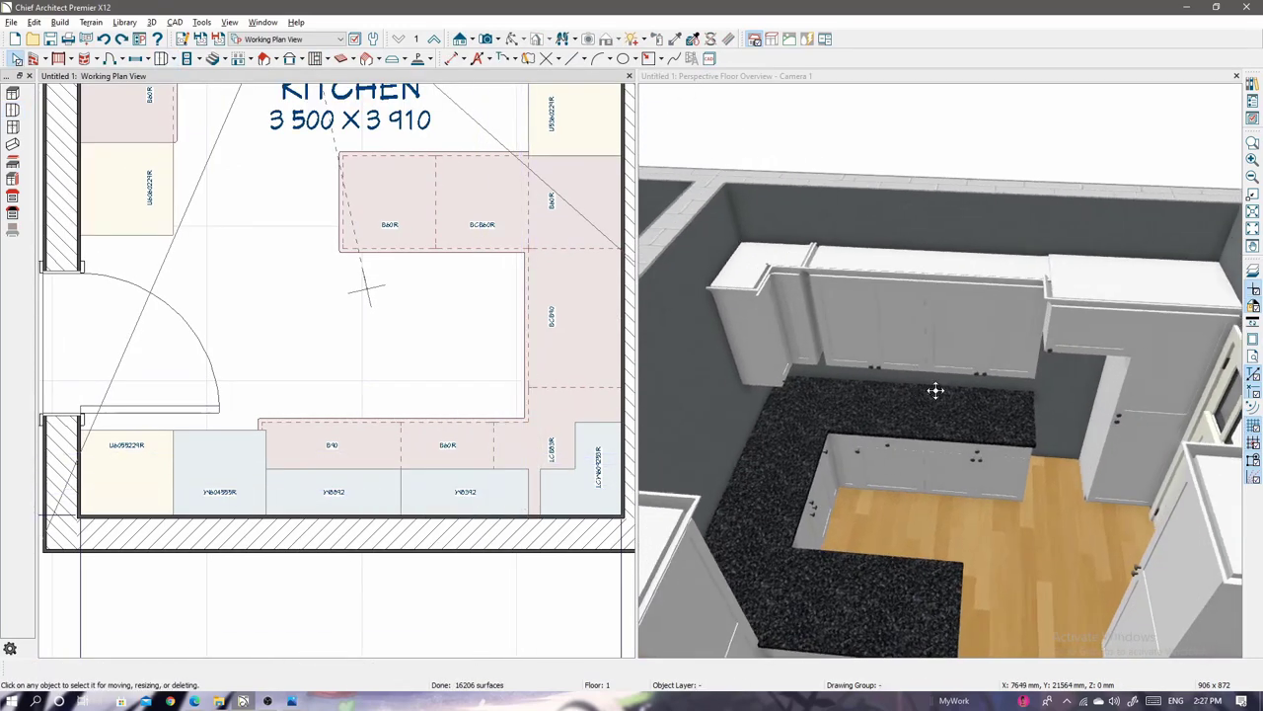
{"action": "left_click", "coordinate": [400, 497]}
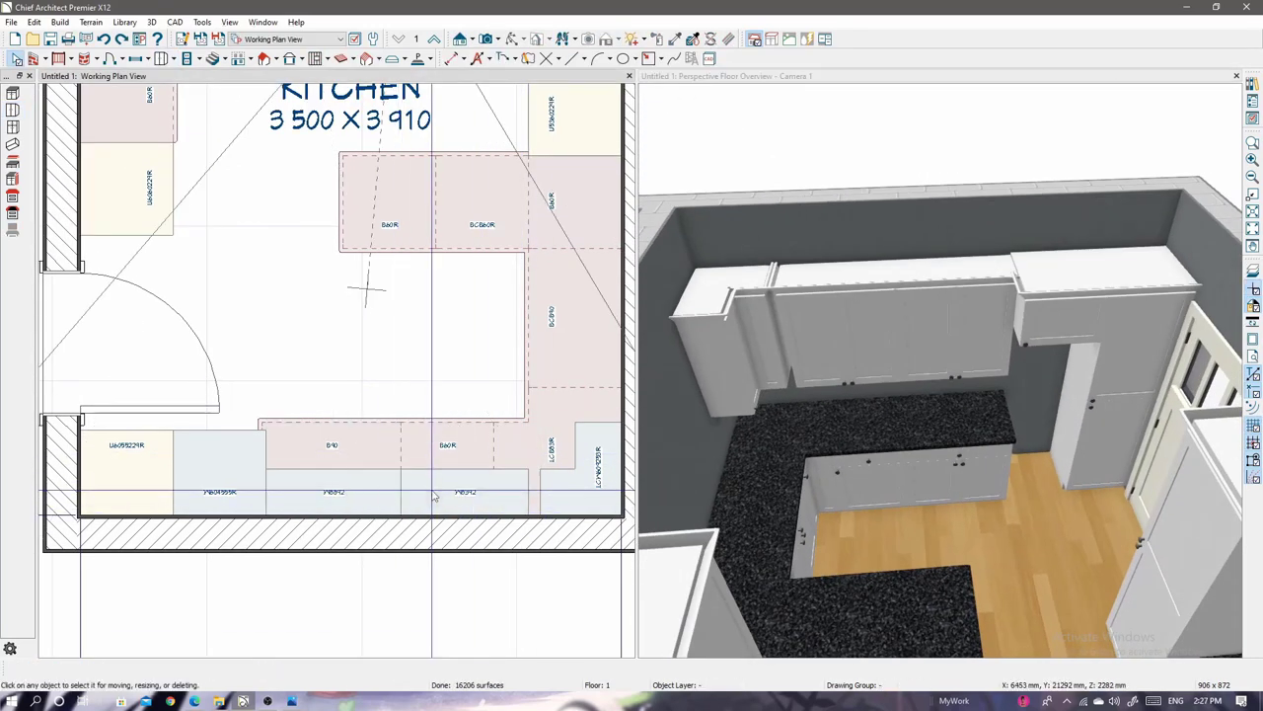
{"action": "double_click", "coordinate": [432, 497]}
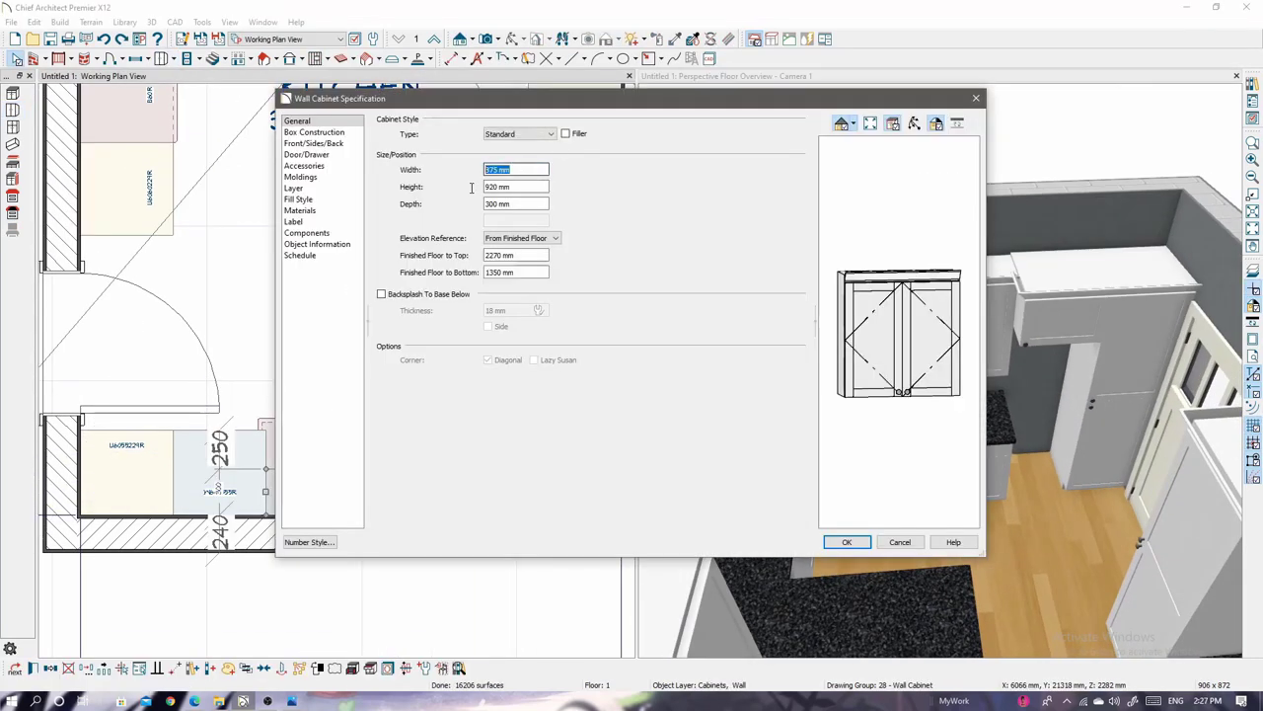
Apply the wall cabinet's new width and slide the 600 base cabinet along the bottom run.
{"action": "left_click", "coordinate": [840, 539]}
{"action": "left_click", "coordinate": [257, 473]}
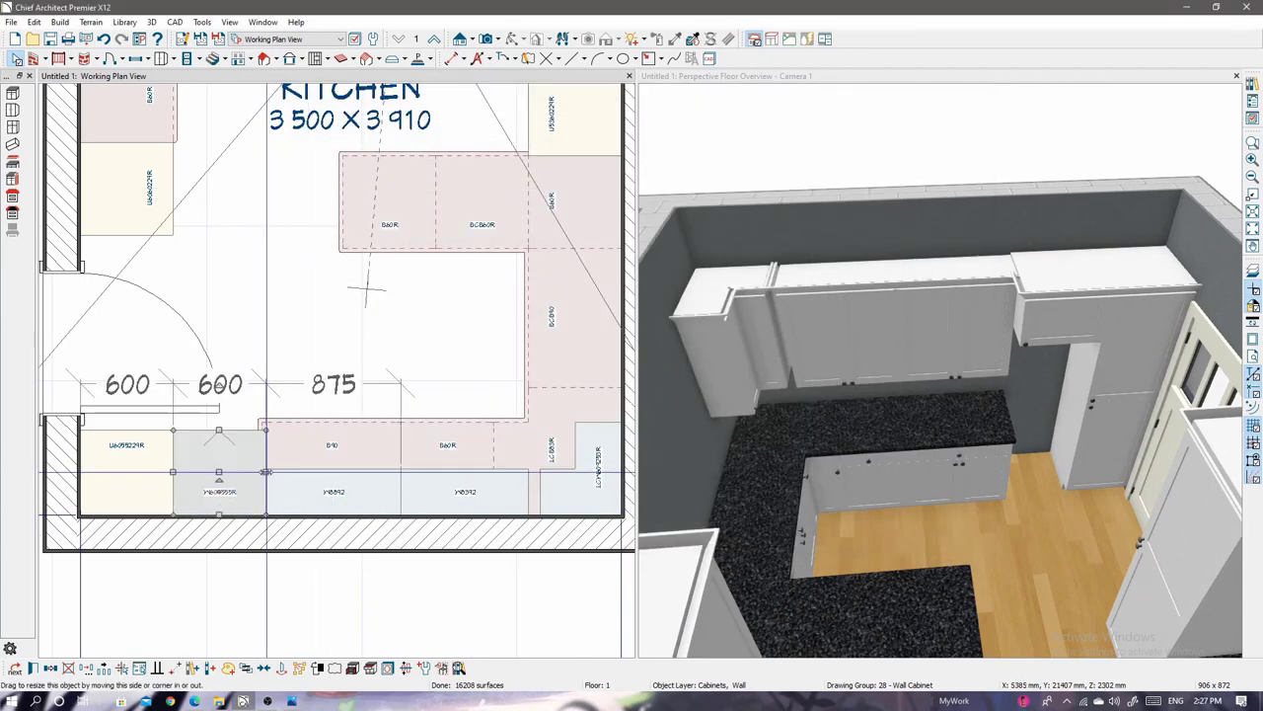
{"action": "double_click", "coordinate": [219, 478]}
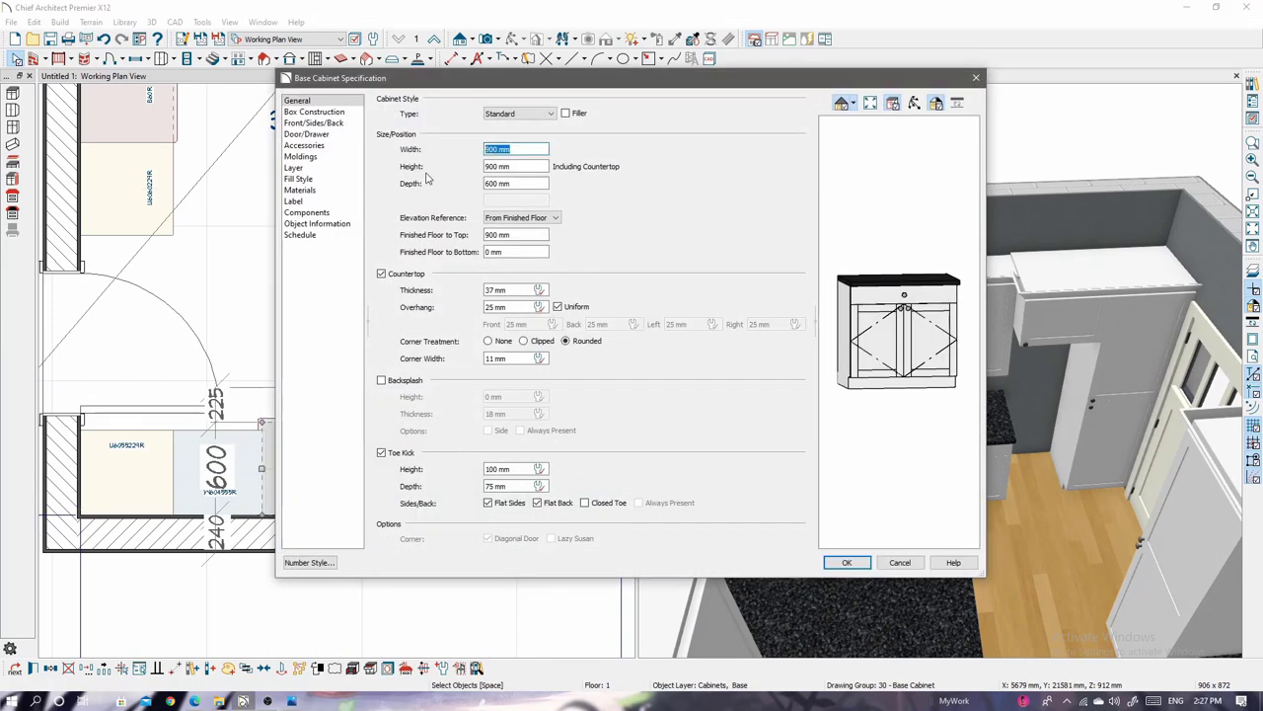
{"action": "key", "text": "Return"}
{"action": "left_click", "coordinate": [740, 378]}
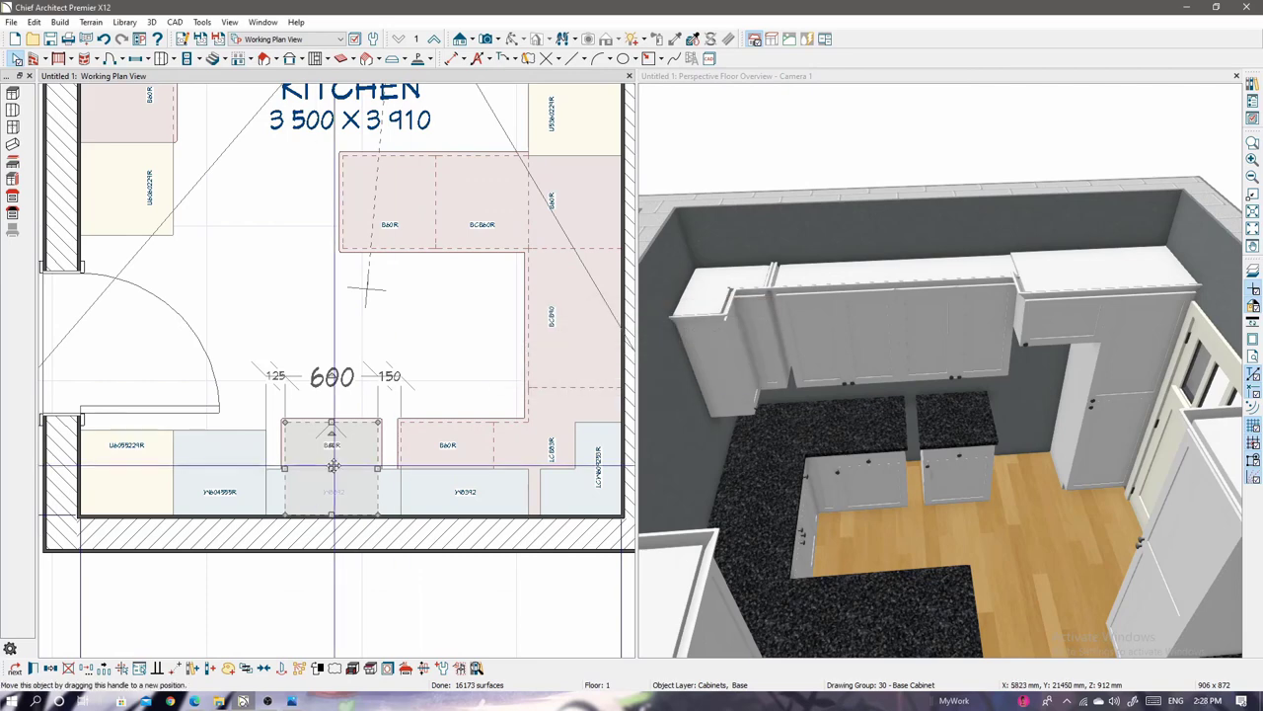
{"action": "left_click_drag", "start_coordinate": [349, 470], "coordinate": [262, 462]}
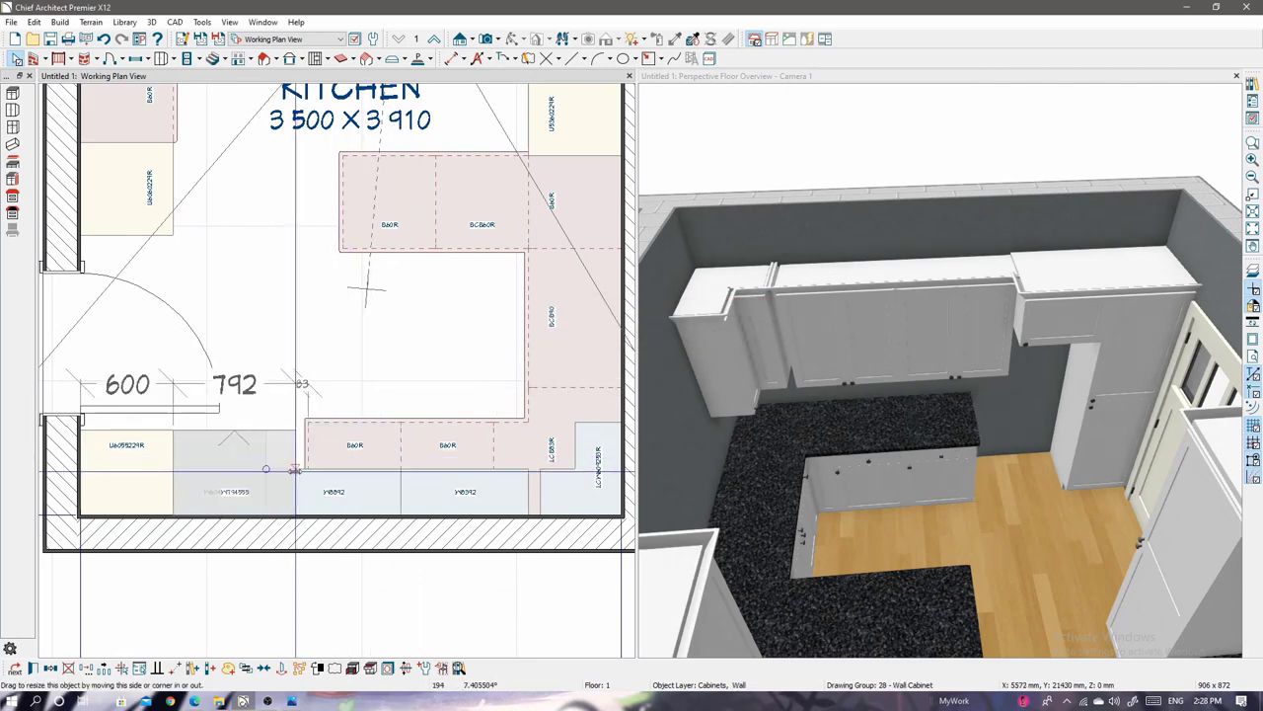
Move the wall cabinet along the bottom wall and reapply the W6092R wall cabinet's specifications.
{"action": "double_click", "coordinate": [264, 451]}
{"action": "key", "text": "Return"}
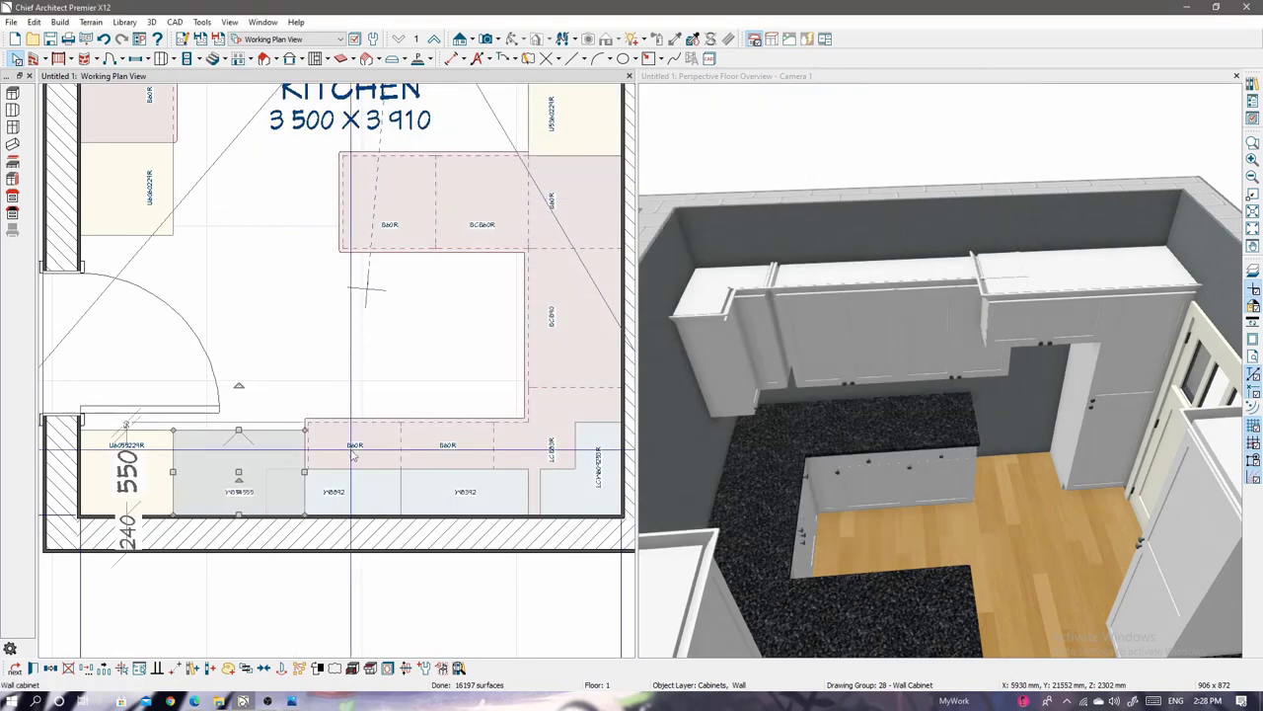
{"action": "left_click_drag", "start_coordinate": [353, 456], "coordinate": [262, 490]}
{"action": "double_click", "coordinate": [309, 491]}
{"action": "key", "text": "Return"}
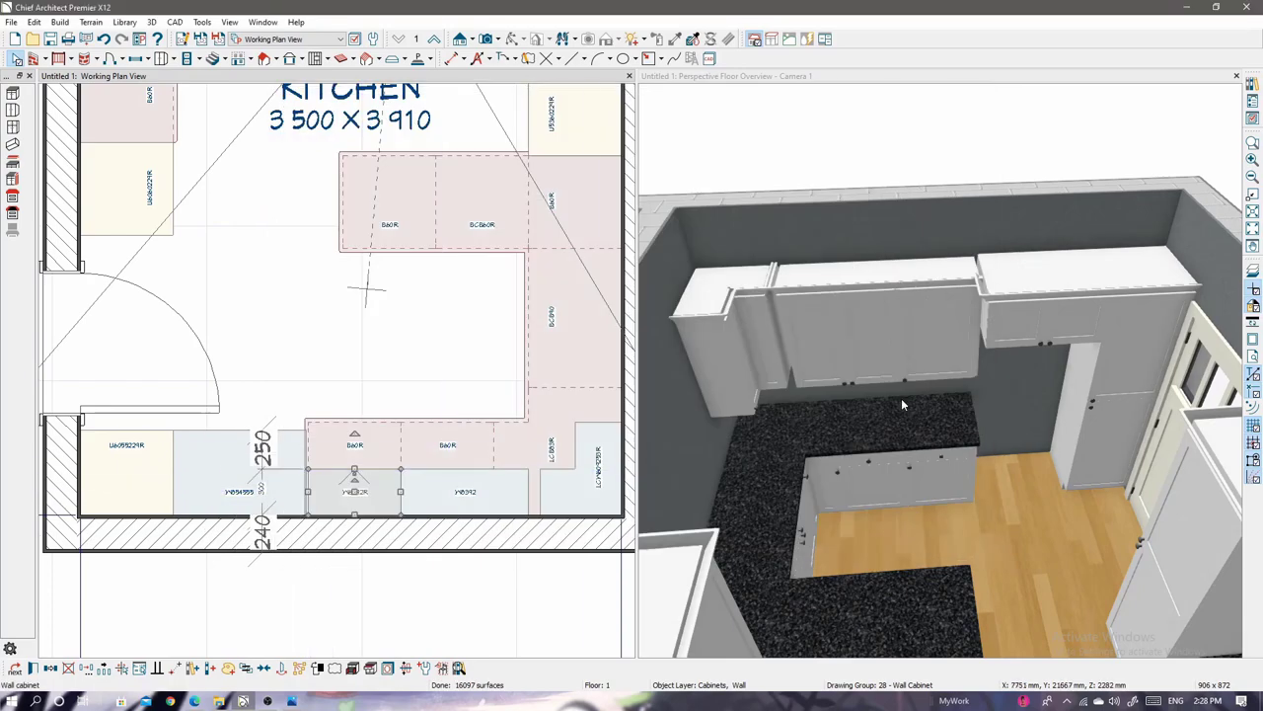
{"action": "scroll", "coordinate": [321, 474], "scroll_direction": "up", "scroll_amount": 5}
{"action": "left_click", "coordinate": [282, 459]}
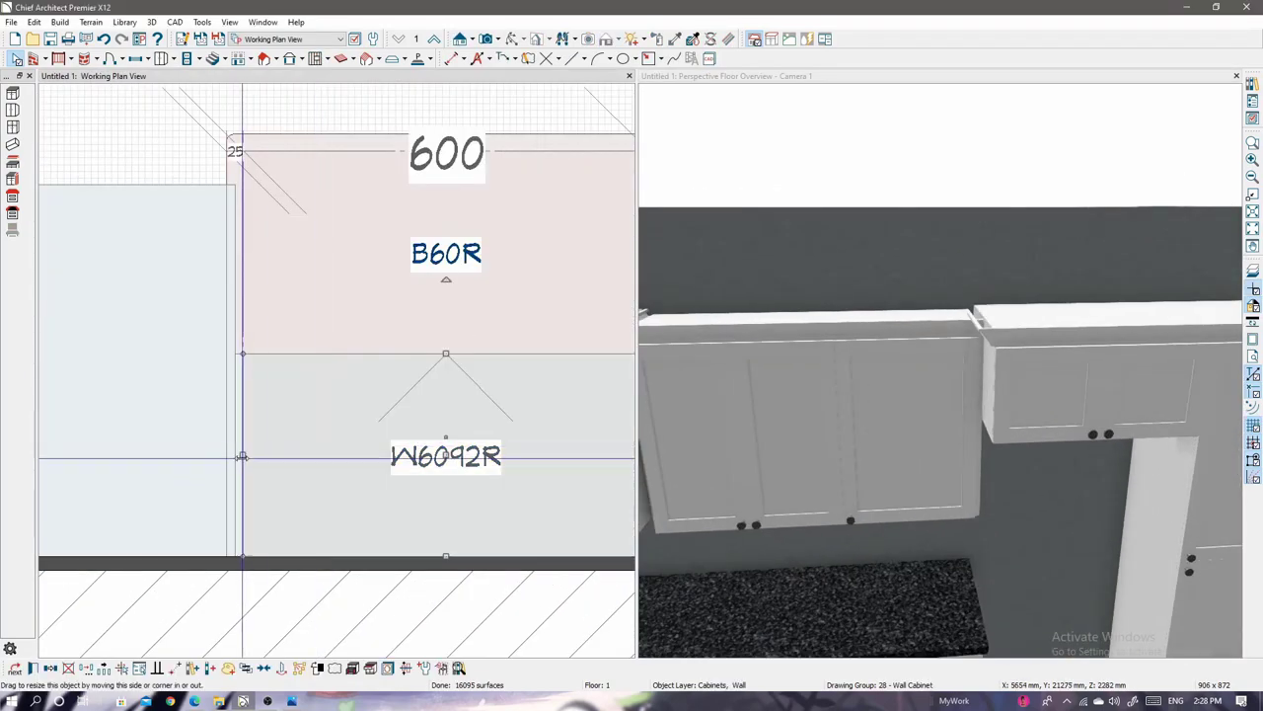
{"action": "scroll", "coordinate": [285, 471], "scroll_direction": "down", "scroll_amount": 3}
{"action": "scroll", "coordinate": [240, 188], "scroll_direction": "down", "scroll_amount": 2}
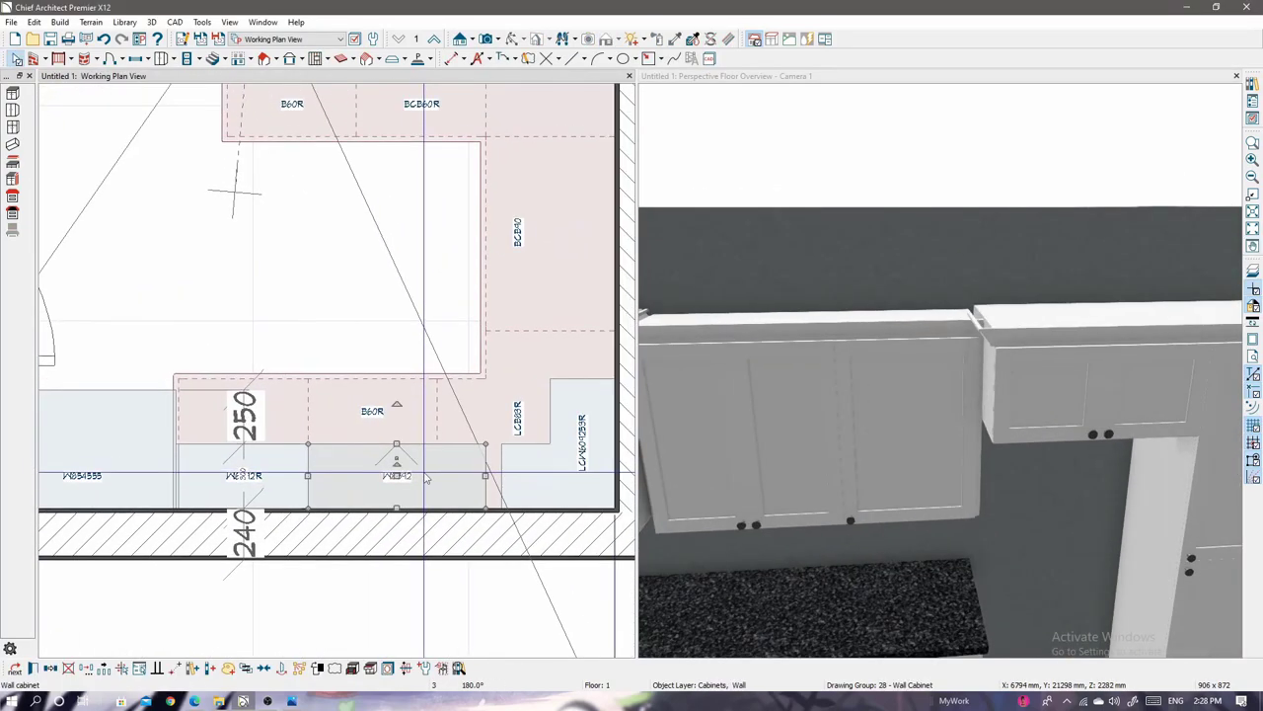
{"action": "key", "text": "ctrl+e"}
{"action": "key", "text": "Return"}
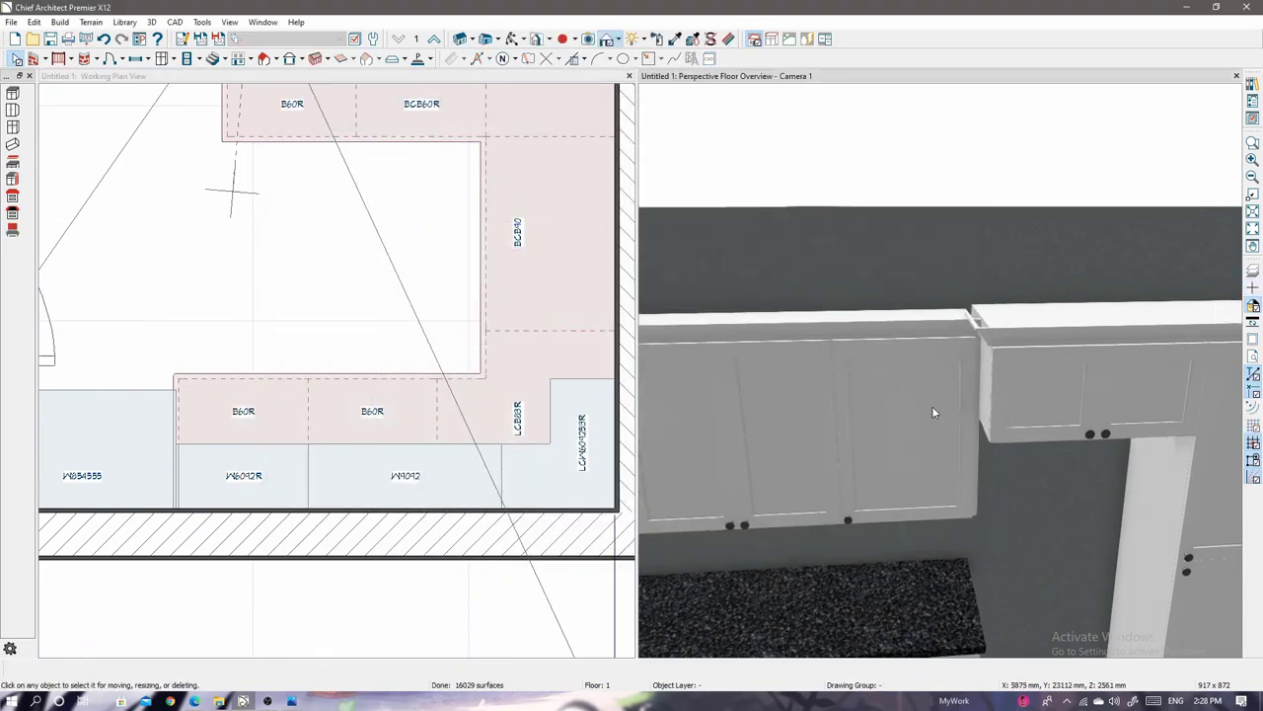
Place two wall cabinets along the right wall above the counter run.
{"action": "mouse_move", "coordinate": [931, 405]}
{"action": "left_mouse_down"}
{"action": "mouse_move", "coordinate": [869, 415]}
{"action": "mouse_move", "coordinate": [922, 417]}
{"action": "left_mouse_up"}
{"action": "middle_click_drag", "start_coordinate": [595, 430], "coordinate": [577, 504]}
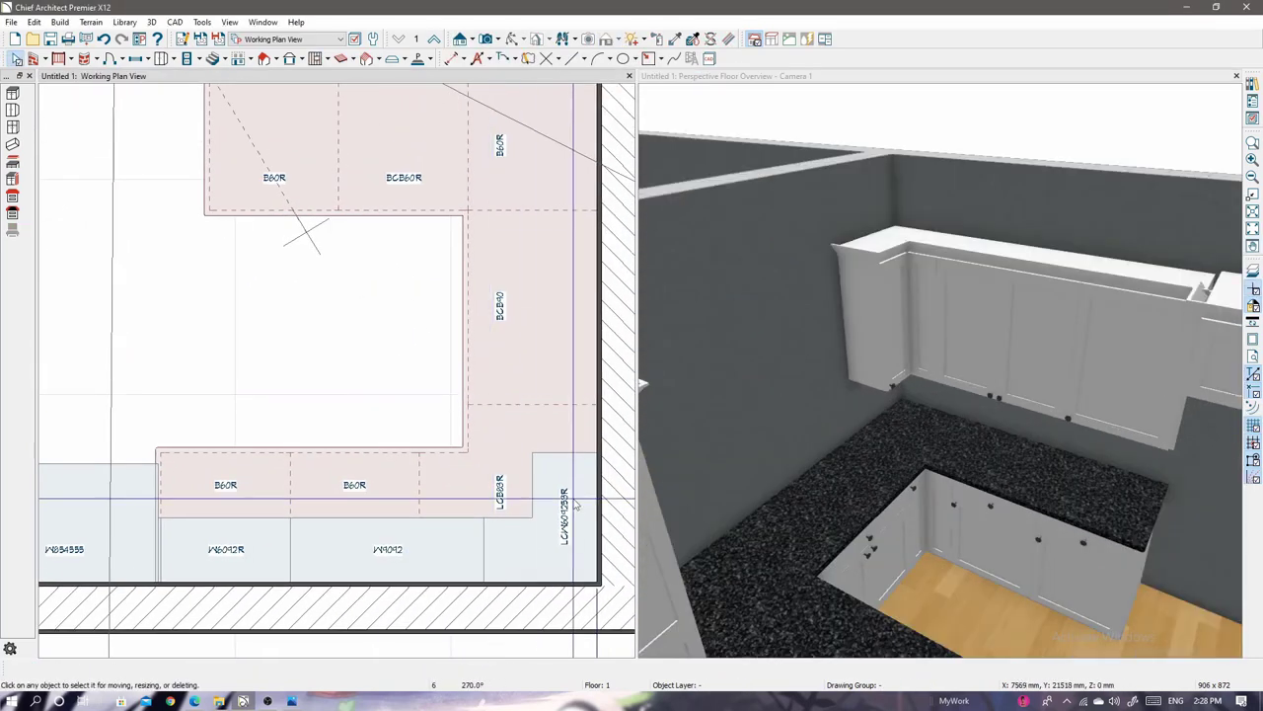
{"action": "left_click", "coordinate": [588, 328]}
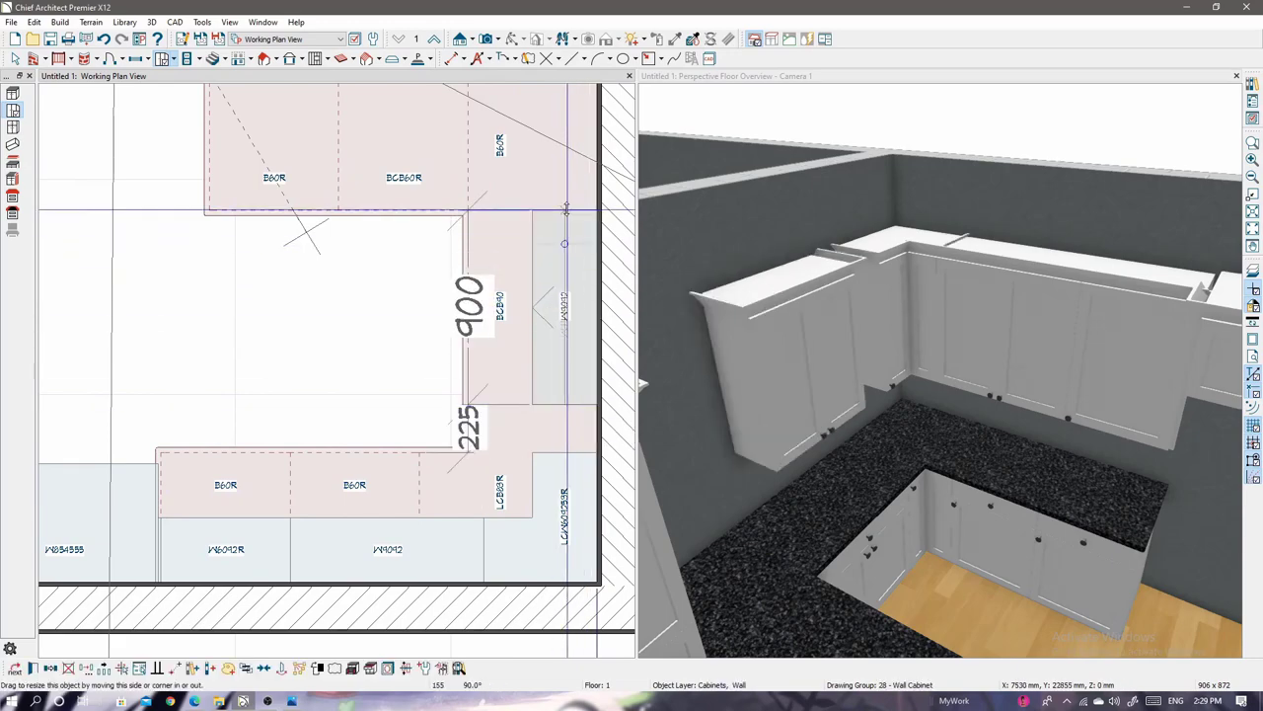
{"action": "left_click_drag", "start_coordinate": [927, 414], "coordinate": [866, 421]}
{"action": "middle_click_drag", "start_coordinate": [471, 276], "coordinate": [476, 502]}
{"action": "left_click", "coordinate": [554, 390]}
Position the filler on the right wall beside the corner and confirm its specification.
{"action": "middle_click_drag", "start_coordinate": [575, 652], "coordinate": [545, 549]}
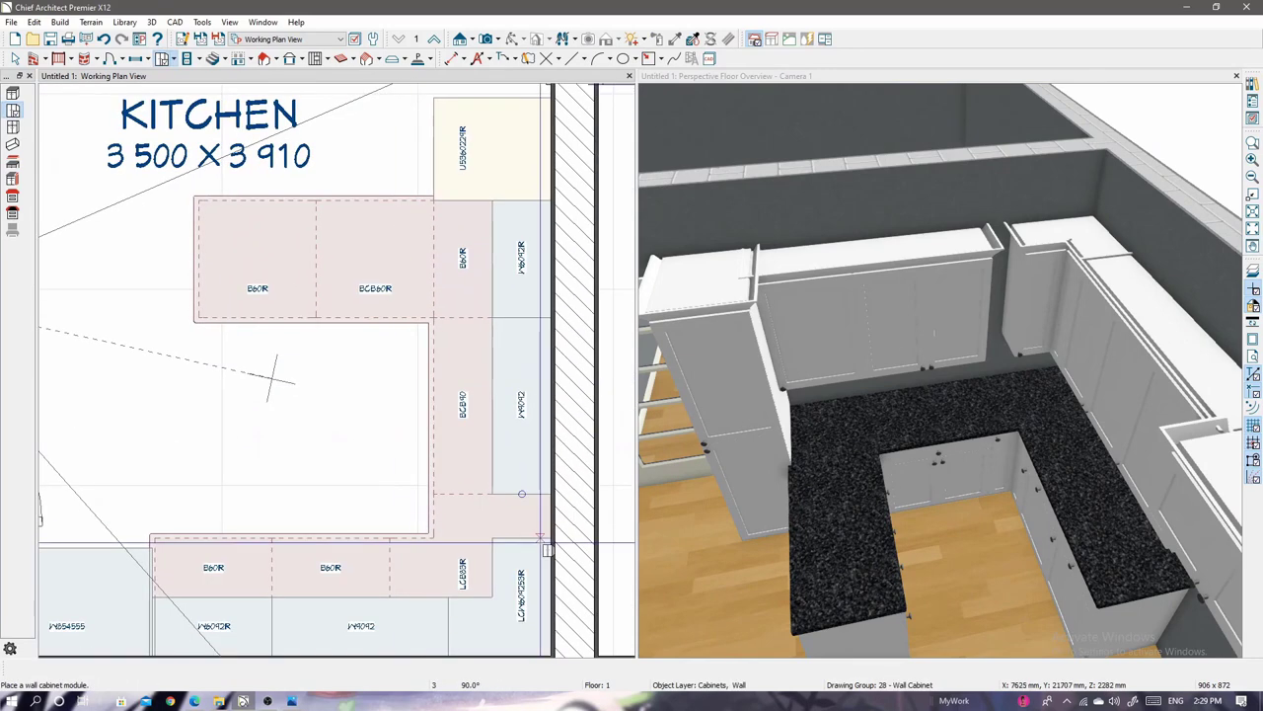
{"action": "double_click", "coordinate": [541, 522]}
{"action": "key", "text": "Escape"}
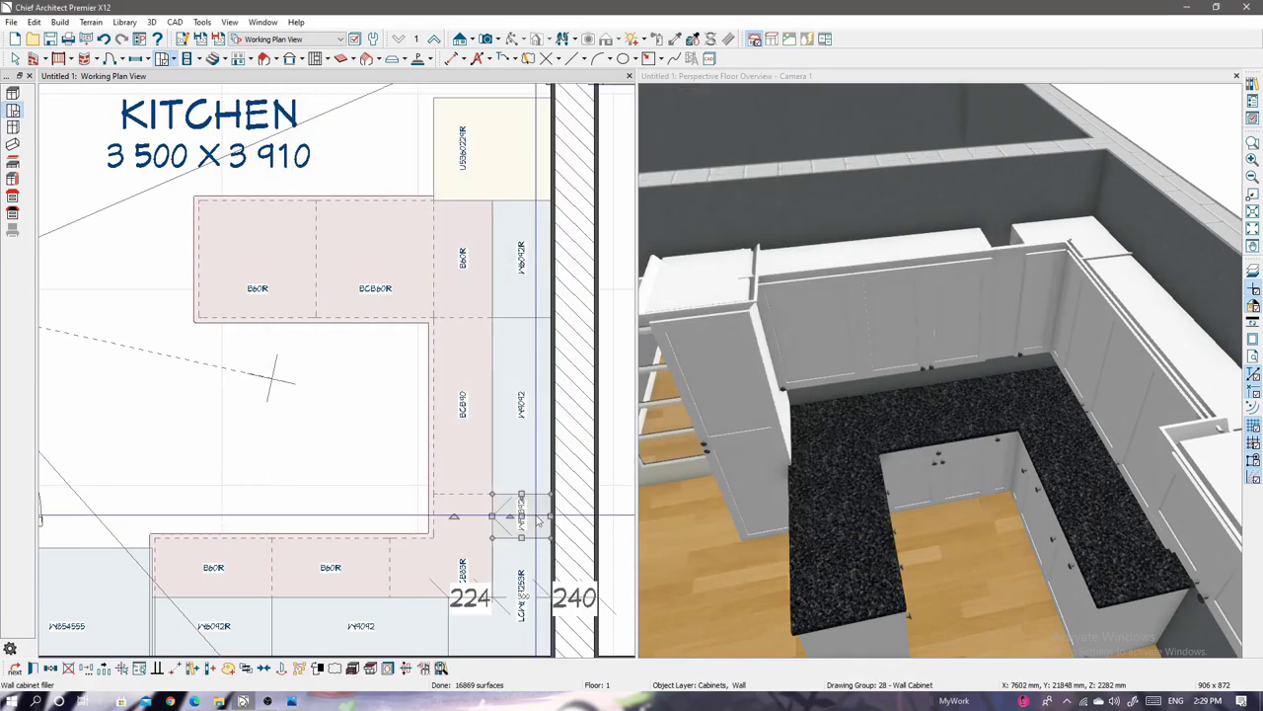
{"action": "left_click_drag", "start_coordinate": [526, 570], "coordinate": [526, 536]}
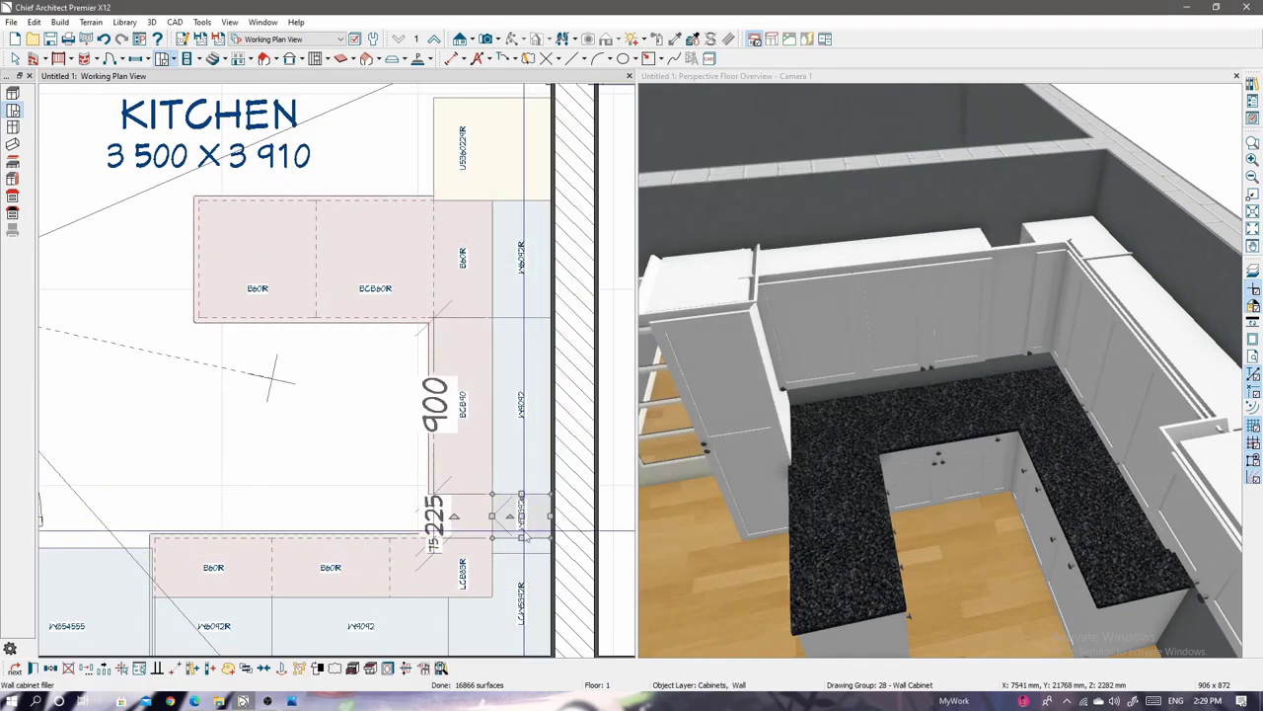
{"action": "double_click", "coordinate": [521, 522]}
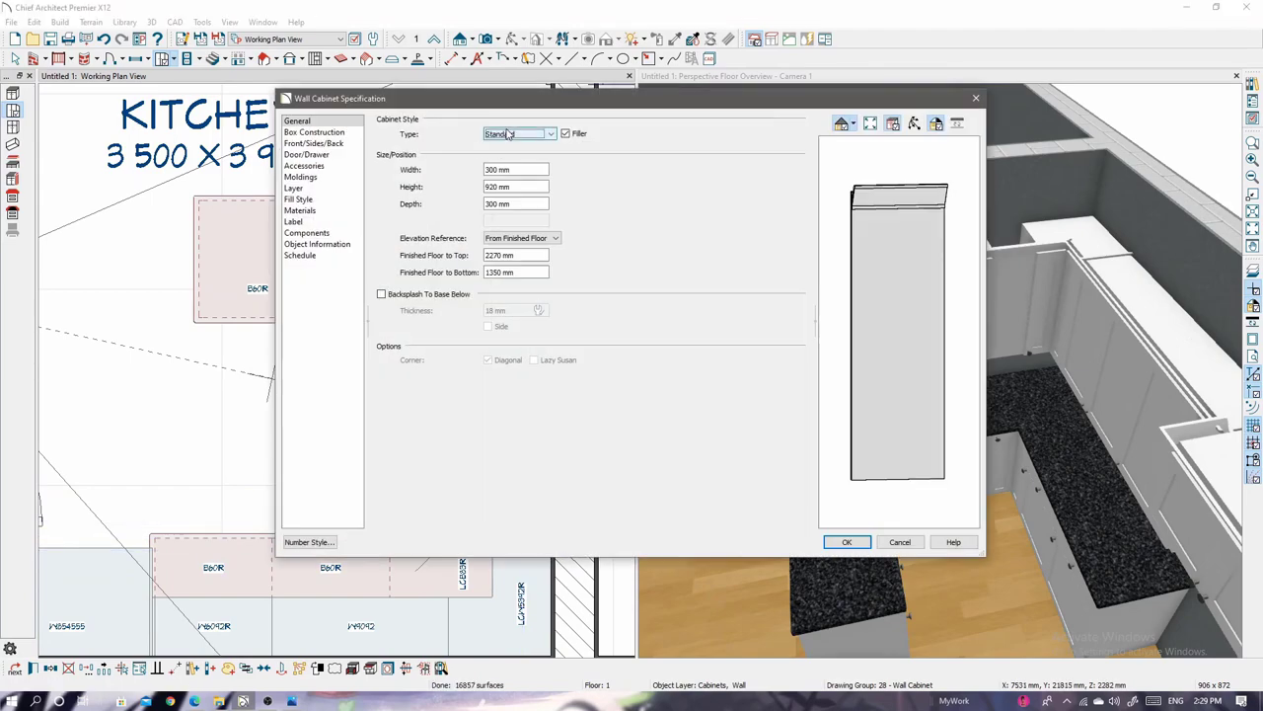
{"action": "left_click", "coordinate": [846, 542]}
Change the corner wall cabinet's door Item Type to Opening for an open front.
{"action": "scroll", "coordinate": [1009, 352], "scroll_direction": "up", "scroll_amount": 3}
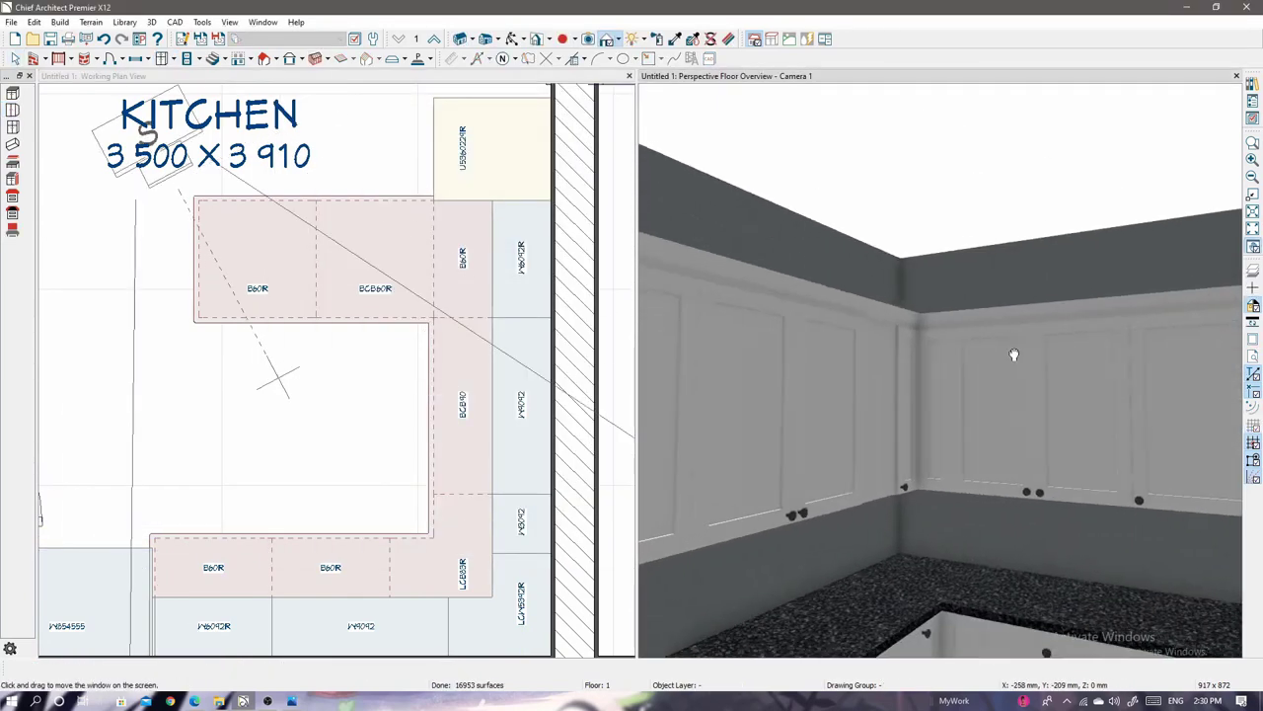
{"action": "scroll", "coordinate": [864, 340], "scroll_direction": "up", "scroll_amount": 3}
{"action": "scroll", "coordinate": [864, 340], "scroll_direction": "down", "scroll_amount": 3}
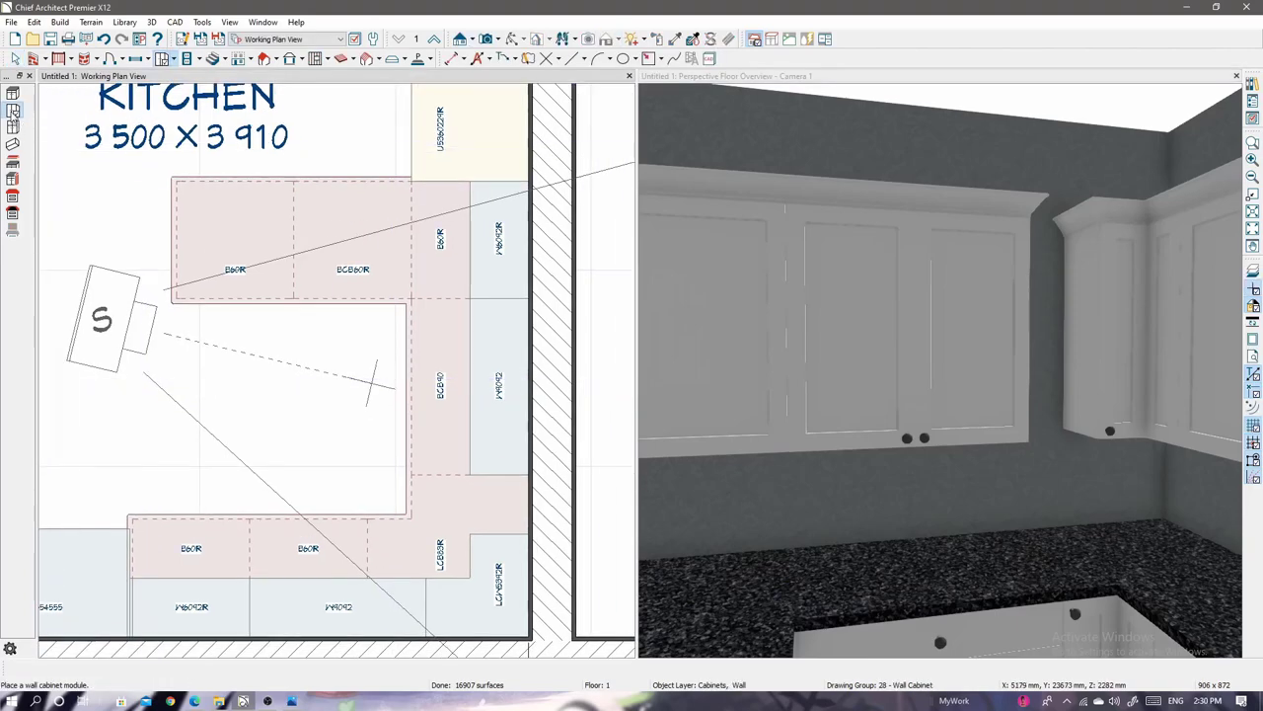
{"action": "scroll", "coordinate": [1027, 375], "scroll_direction": "down", "scroll_amount": 3}
{"action": "scroll", "coordinate": [1016, 400], "scroll_direction": "down", "scroll_amount": 2}
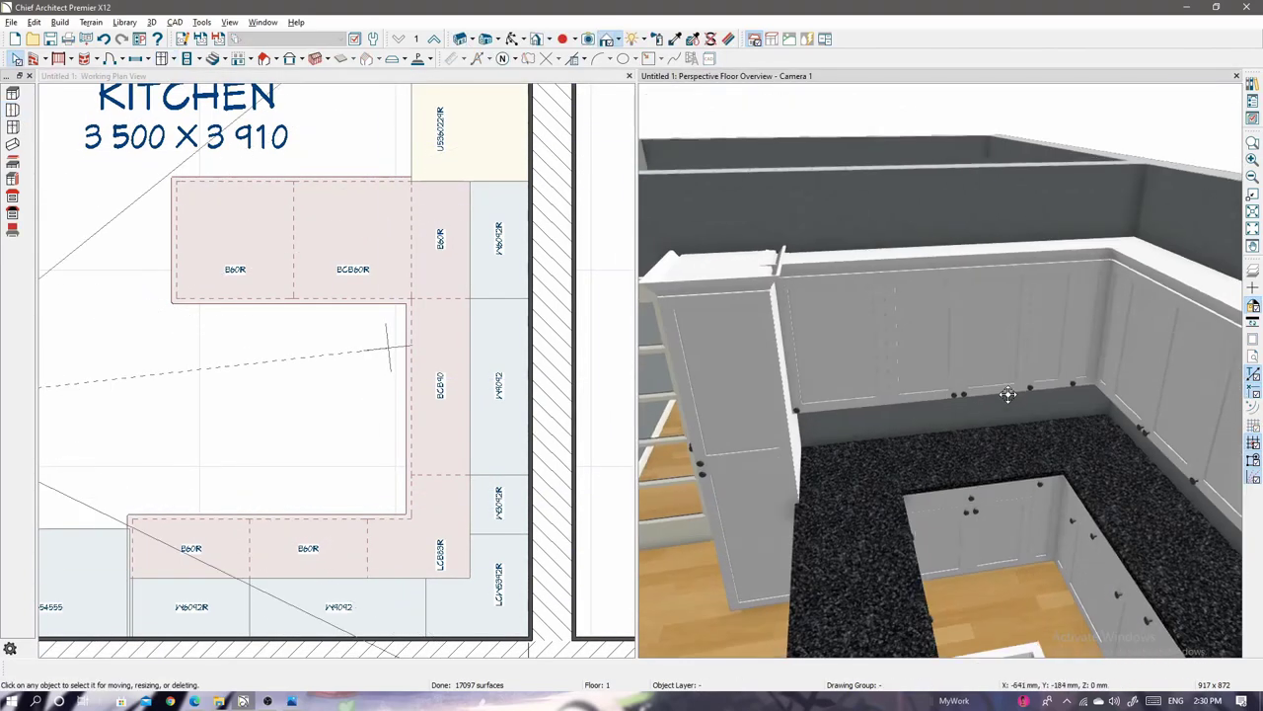
{"action": "left_click", "coordinate": [954, 395]}
{"action": "scroll", "coordinate": [1106, 269], "scroll_direction": "up", "scroll_amount": 3}
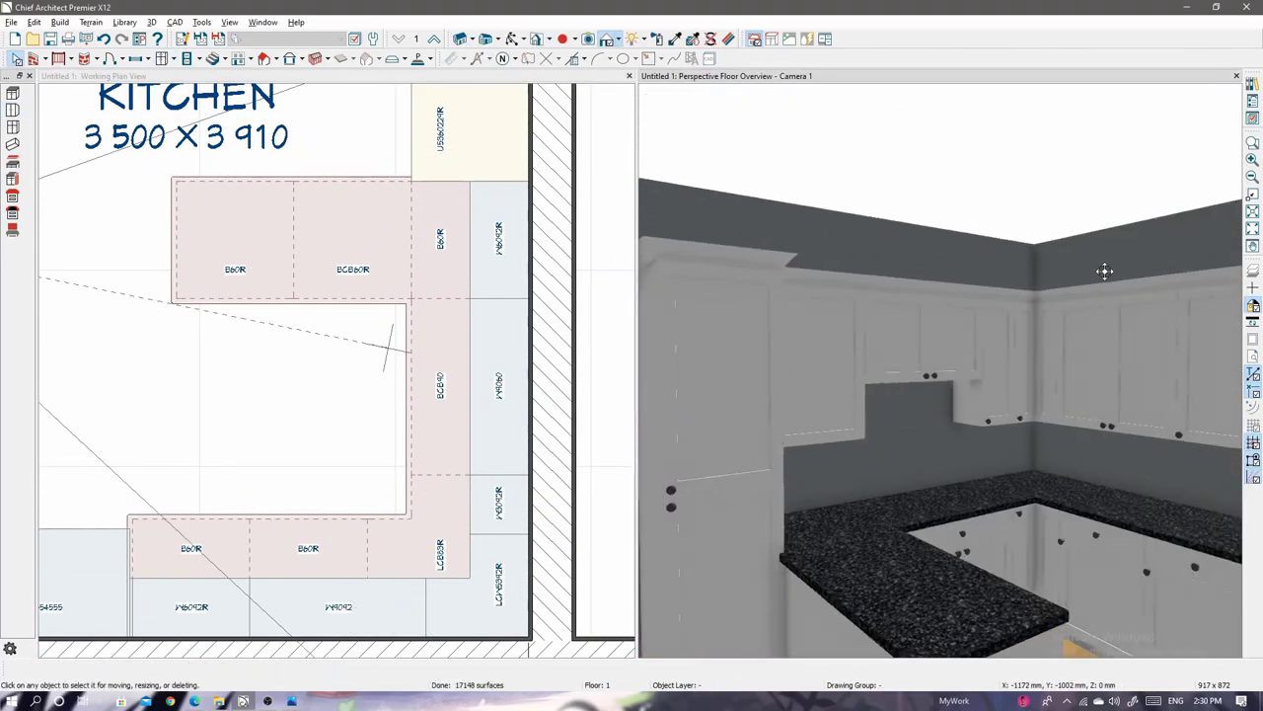
{"action": "double_click", "coordinate": [1046, 393]}
{"action": "left_click", "coordinate": [523, 337]}
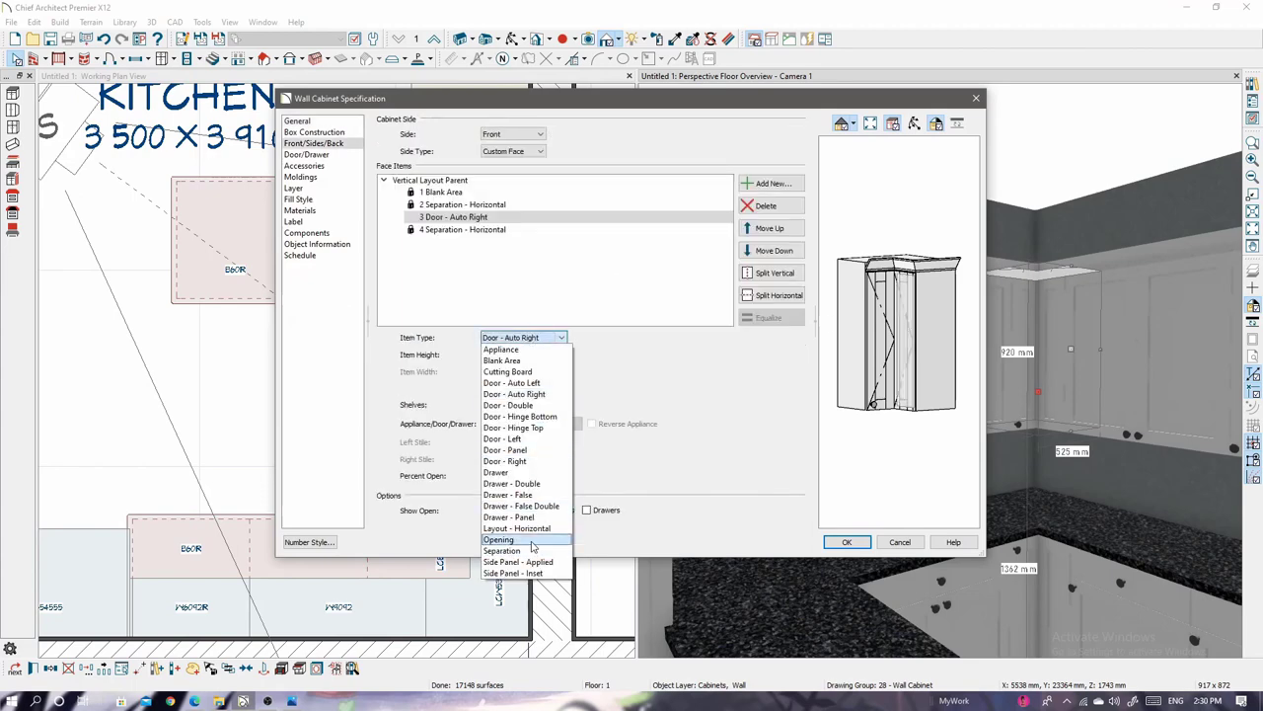
{"action": "left_click", "coordinate": [513, 543]}
{"action": "left_click", "coordinate": [847, 541]}
{"action": "scroll", "coordinate": [878, 295], "scroll_direction": "up", "scroll_amount": 3}
{"action": "left_click", "coordinate": [803, 352]}
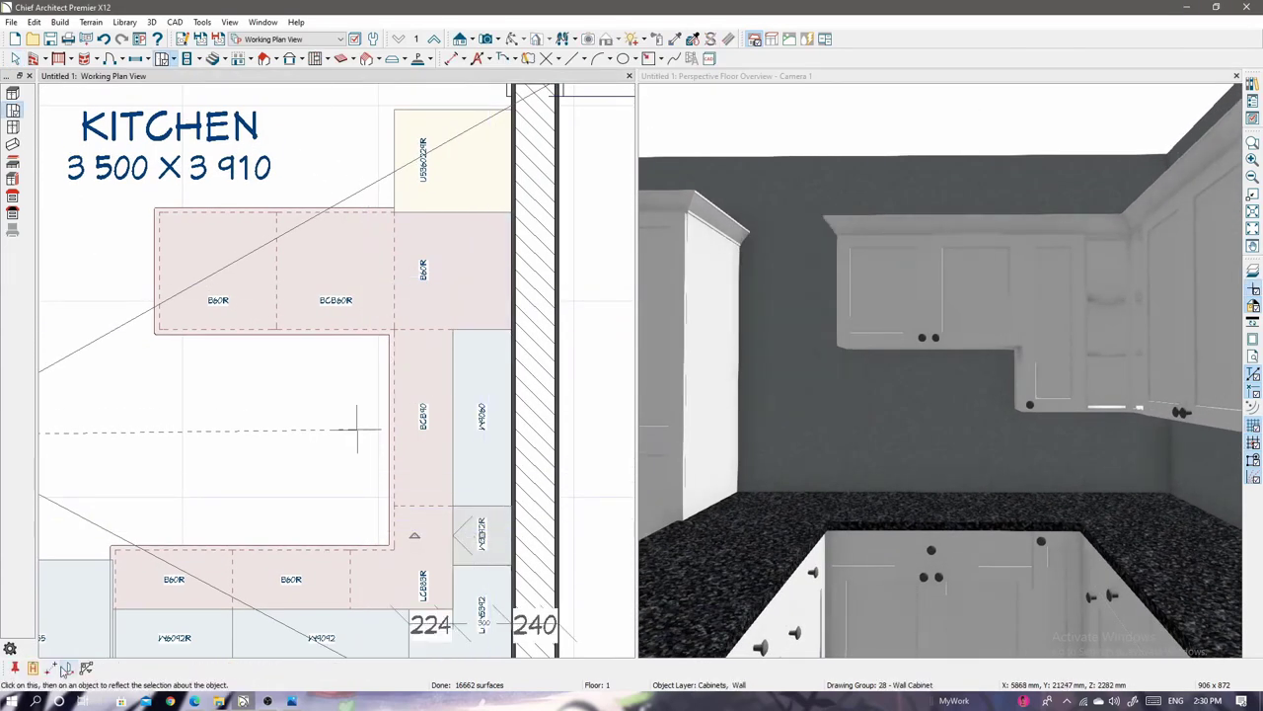
Place a new wall cabinet beside the tall unit and apply its raised position.
{"action": "left_click_drag", "start_coordinate": [357, 430], "coordinate": [385, 318]}
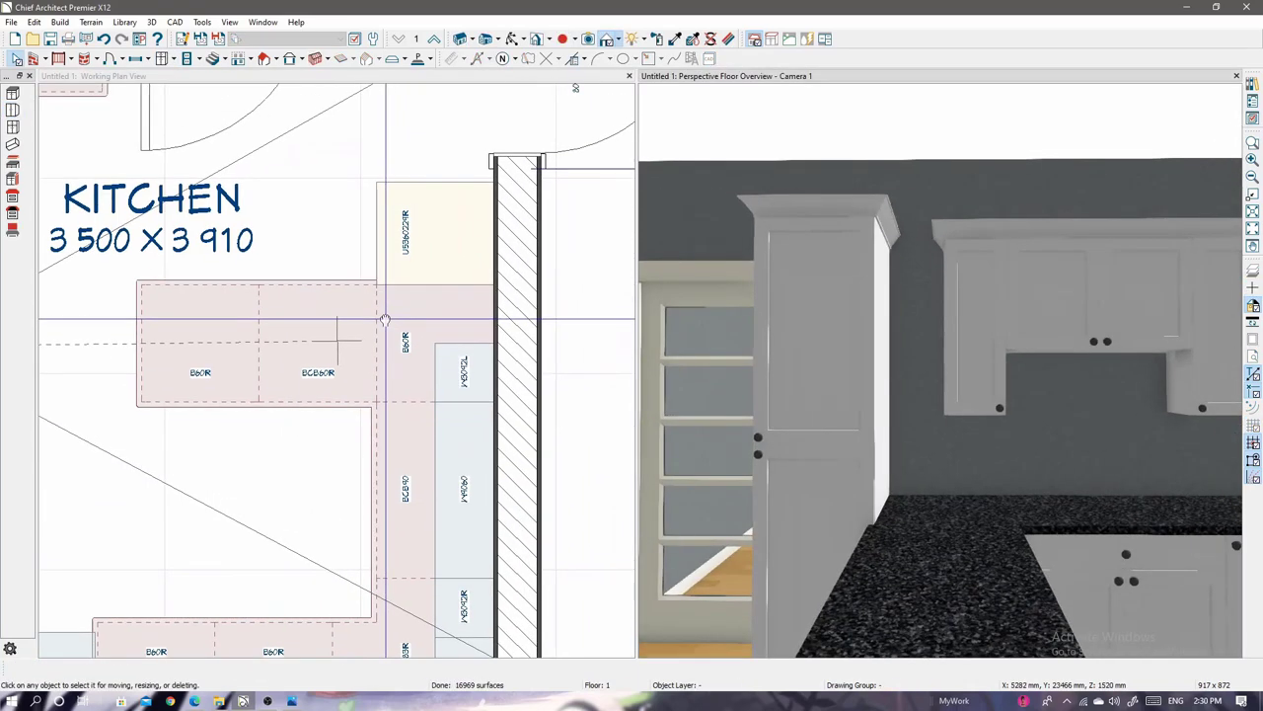
{"action": "left_click", "coordinate": [419, 380]}
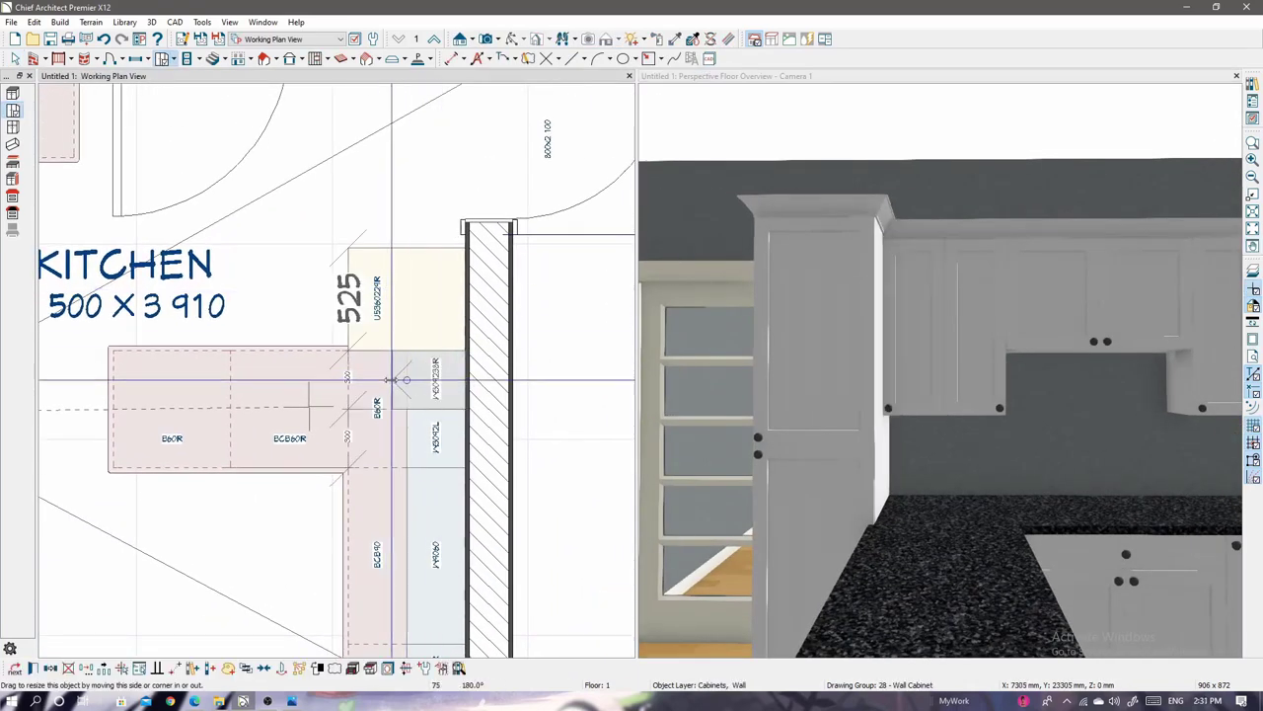
{"action": "left_click", "coordinate": [987, 412]}
{"action": "left_click", "coordinate": [919, 240]}
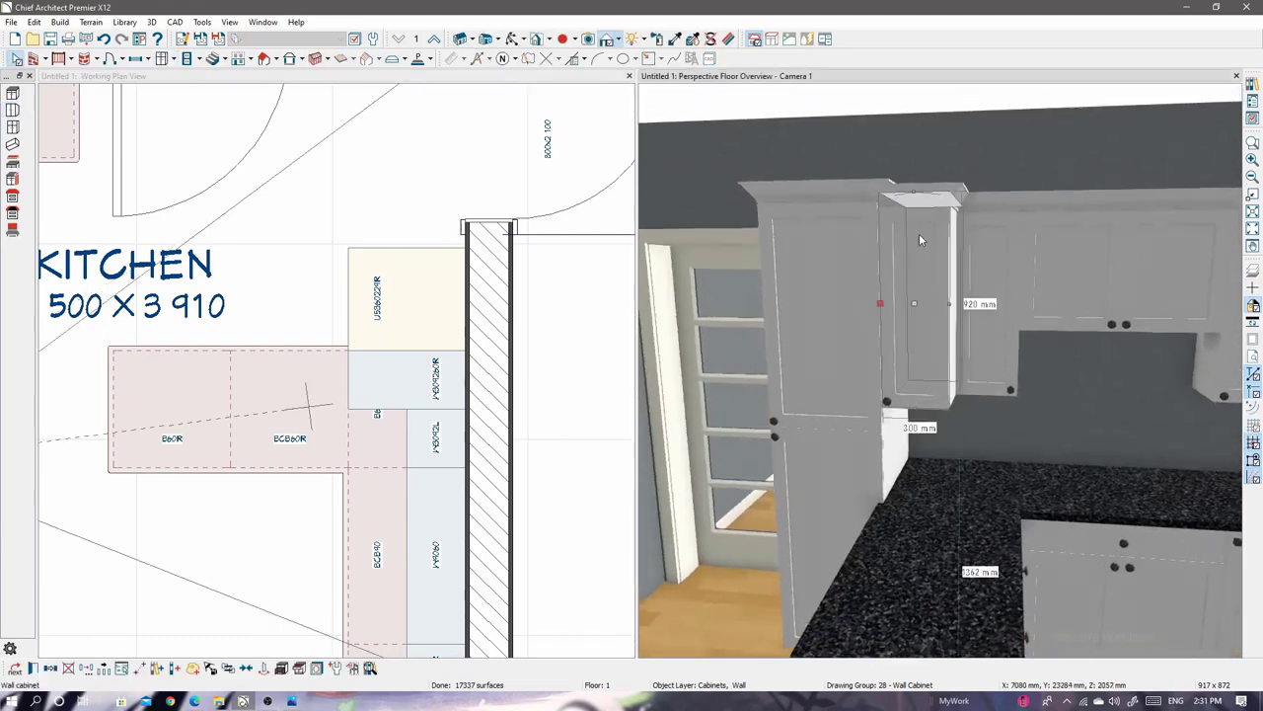
{"action": "double_click", "coordinate": [914, 246]}
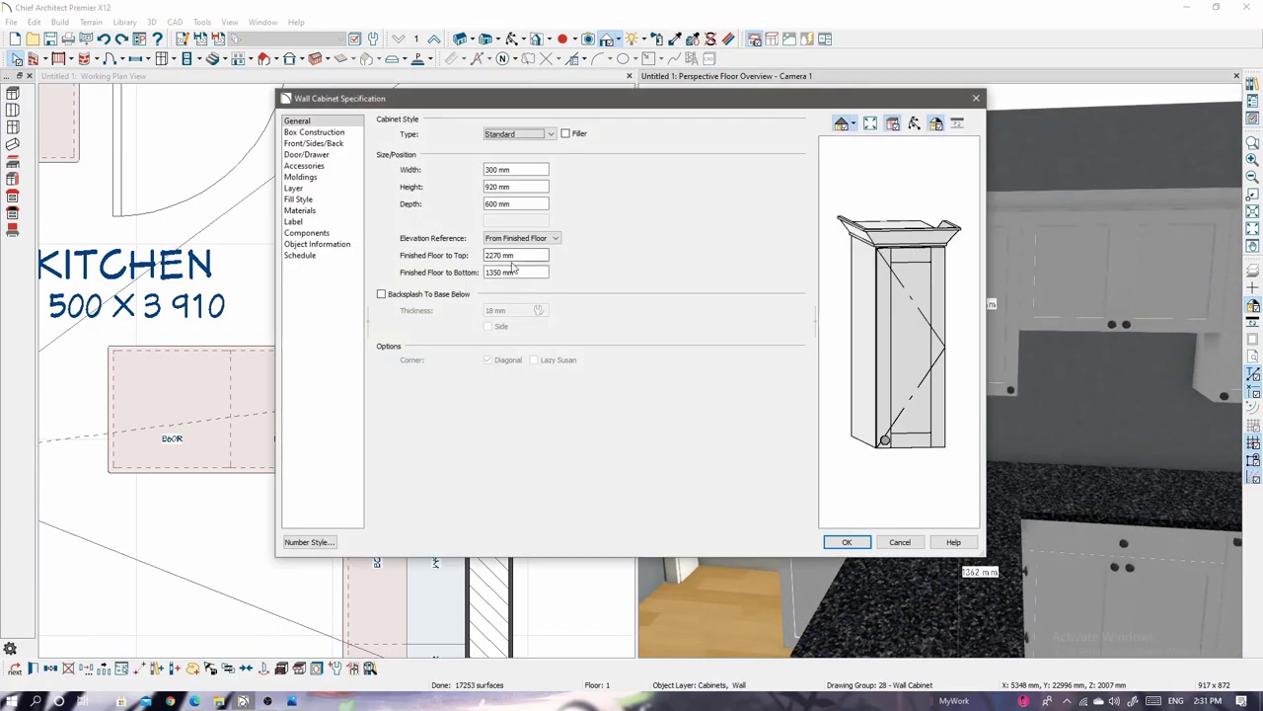
{"action": "key", "text": "Return"}
Reapply settings to the neighbouring wall cabinets, committing the 900 mm cabinet's new top height.
{"action": "left_click", "coordinate": [846, 335]}
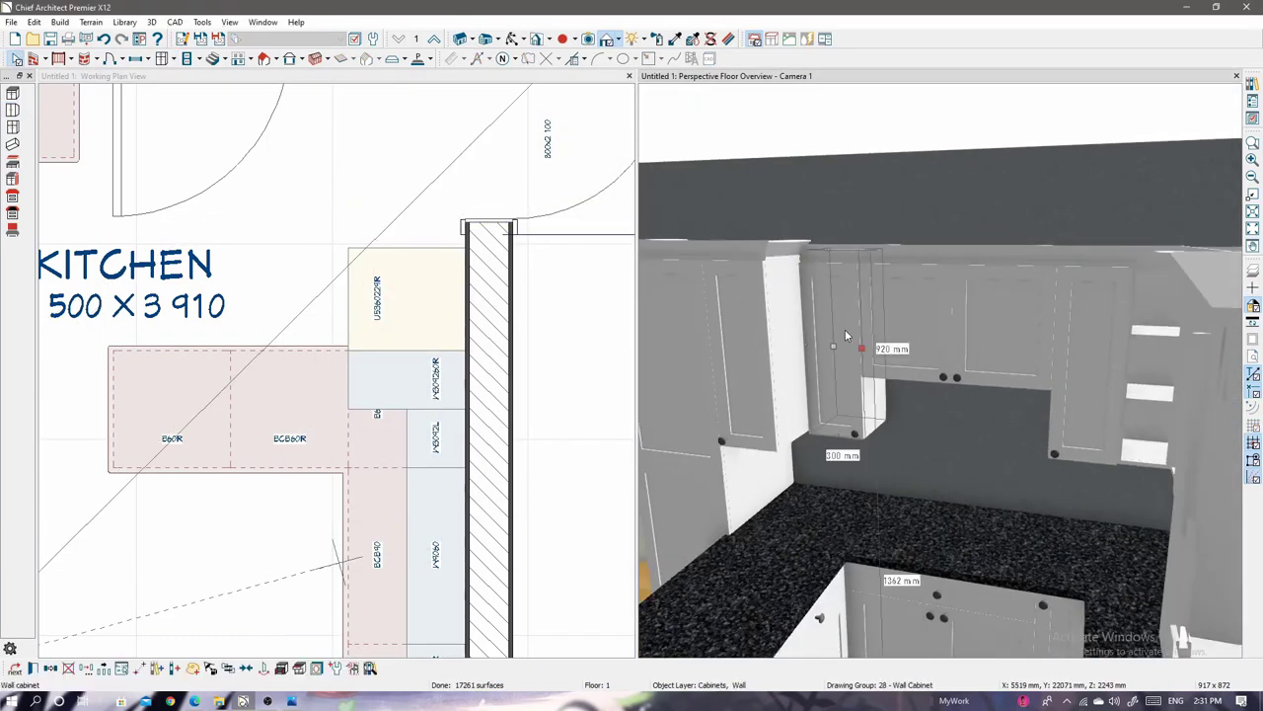
{"action": "double_click", "coordinate": [841, 317]}
{"action": "key", "text": "Return"}
{"action": "double_click", "coordinate": [554, 282]}
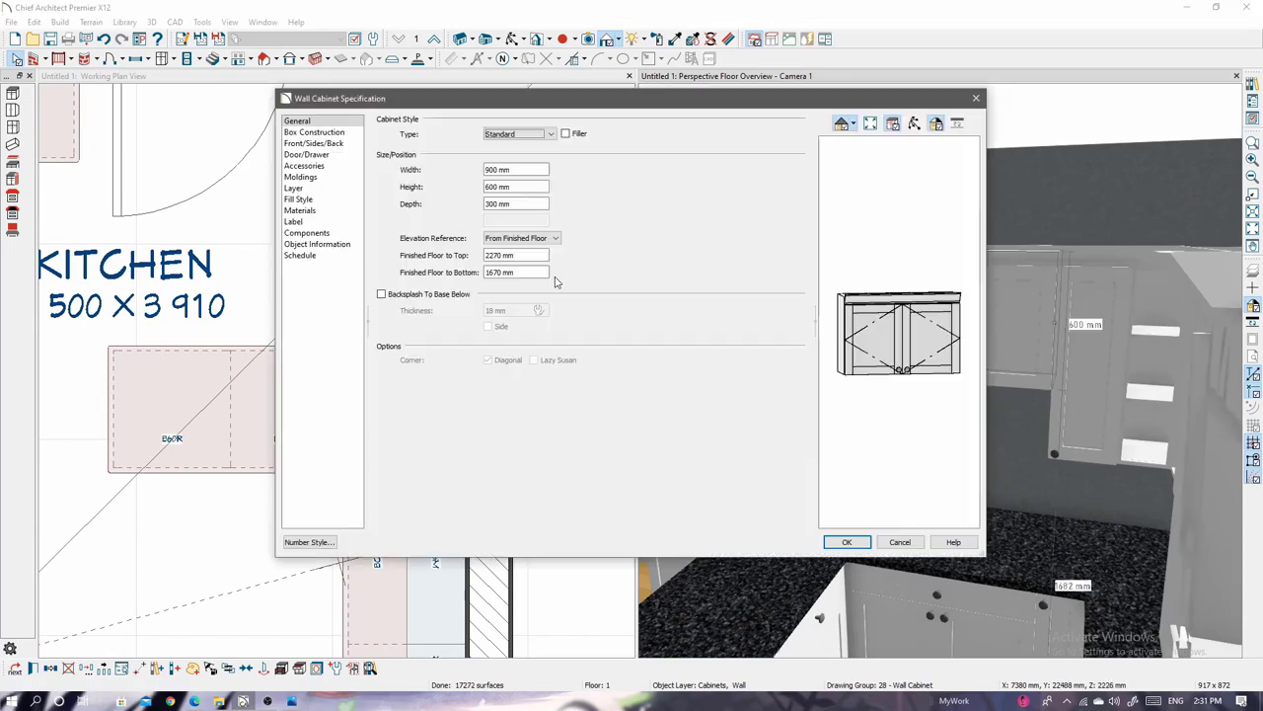
{"action": "key", "text": "Return"}
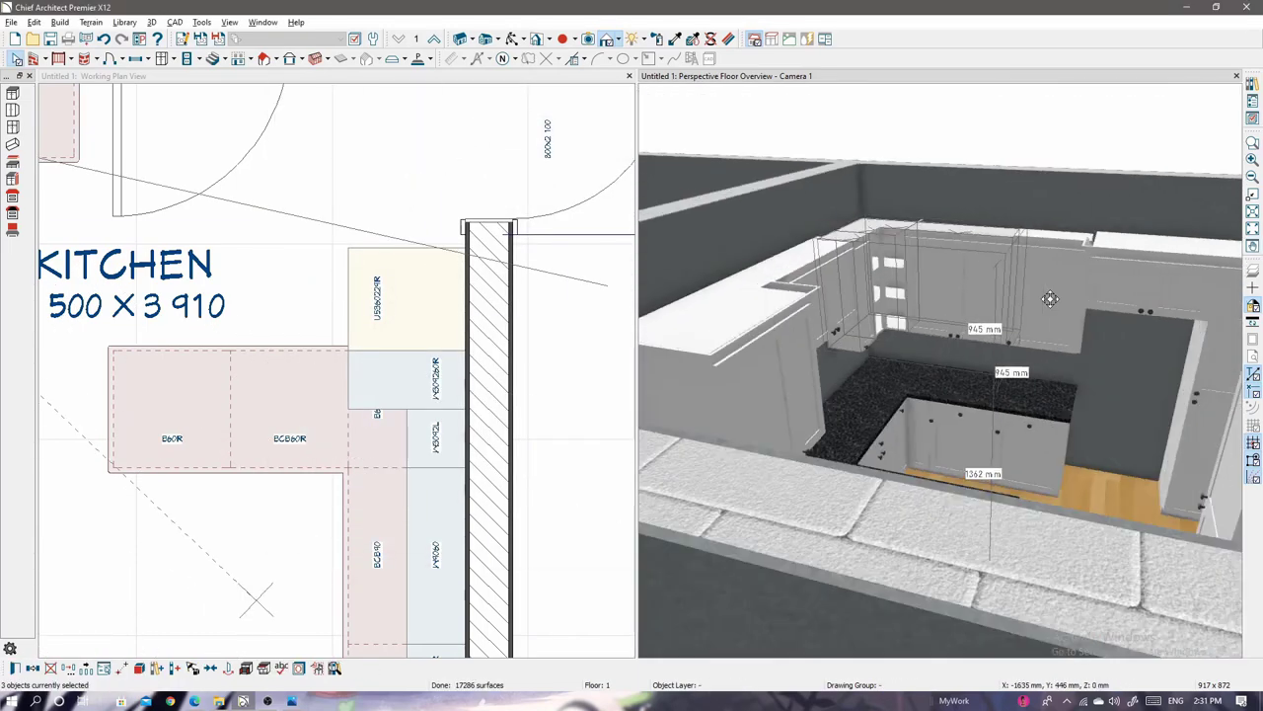
{"action": "double_click", "coordinate": [506, 301]}
{"action": "key", "text": "Return"}
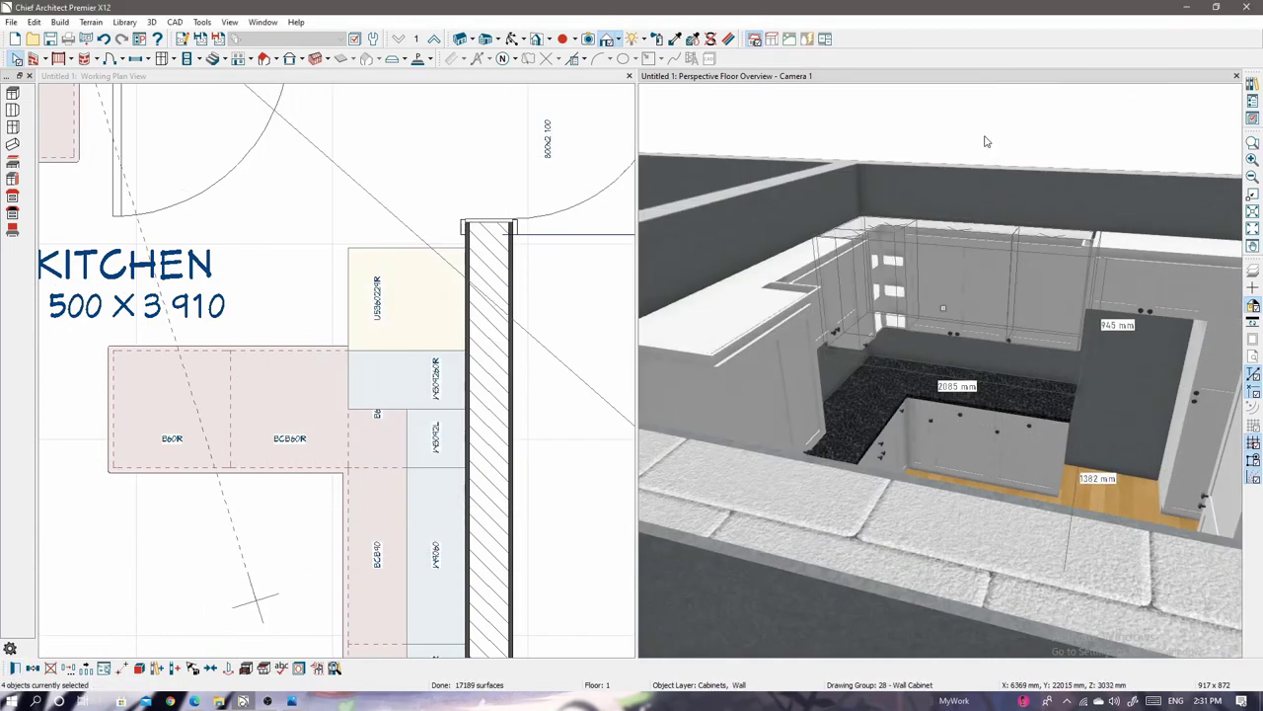
Set the tall full-height cabinet's depth to 300 mm.
{"action": "scroll", "coordinate": [1074, 306], "scroll_direction": "up", "scroll_amount": 3}
{"action": "scroll", "coordinate": [937, 276], "scroll_direction": "up", "scroll_amount": 3}
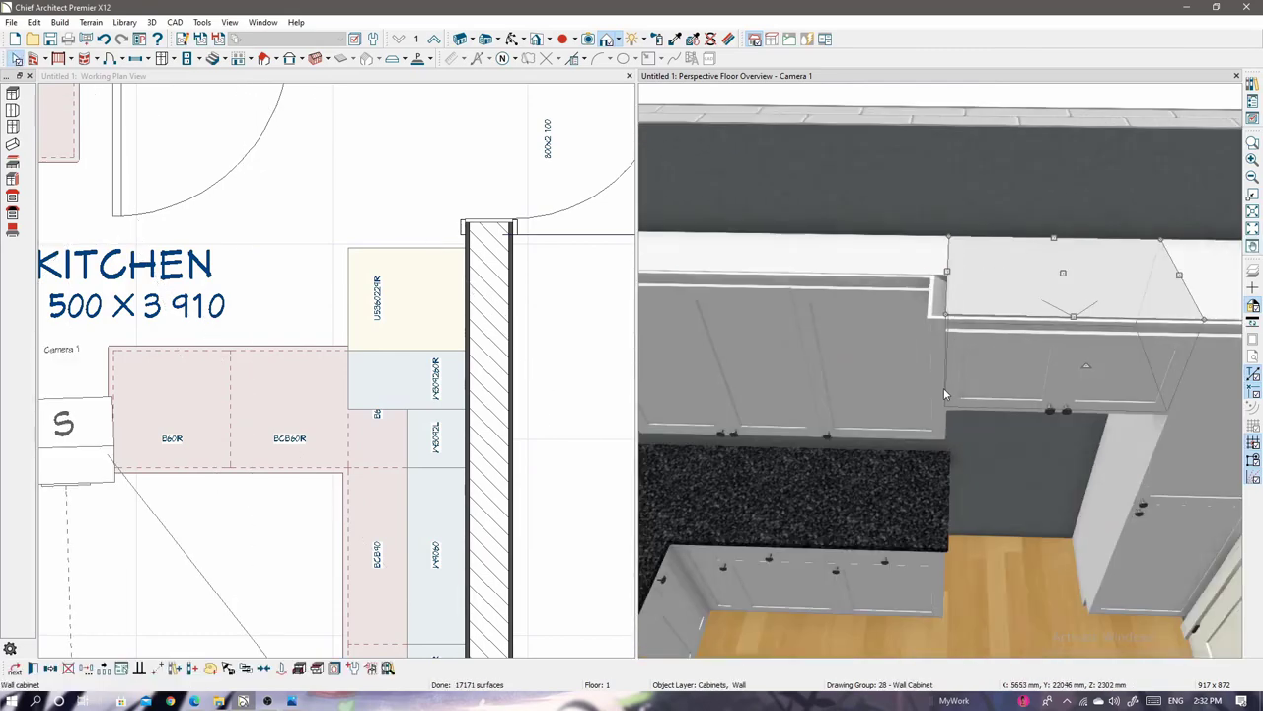
{"action": "scroll", "coordinate": [945, 394], "scroll_direction": "down", "scroll_amount": 3}
{"action": "scroll", "coordinate": [944, 394], "scroll_direction": "down", "scroll_amount": 3}
{"action": "mouse_move", "coordinate": [945, 394]}
{"action": "left_mouse_down"}
{"action": "mouse_move", "coordinate": [809, 386]}
{"action": "mouse_move", "coordinate": [1004, 418]}
{"action": "left_mouse_up"}
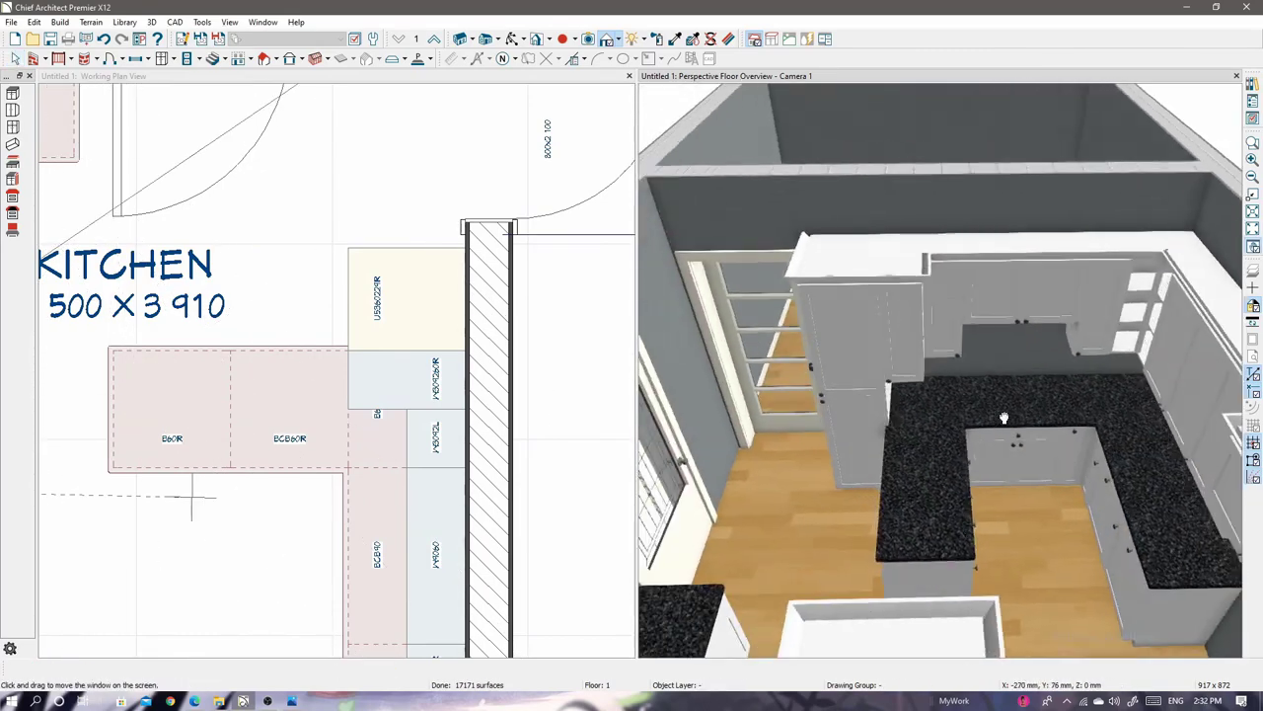
{"action": "scroll", "coordinate": [1004, 418], "scroll_direction": "up", "scroll_amount": 5}
{"action": "scroll", "coordinate": [1003, 418], "scroll_direction": "up", "scroll_amount": 2}
{"action": "double_click", "coordinate": [876, 273]}
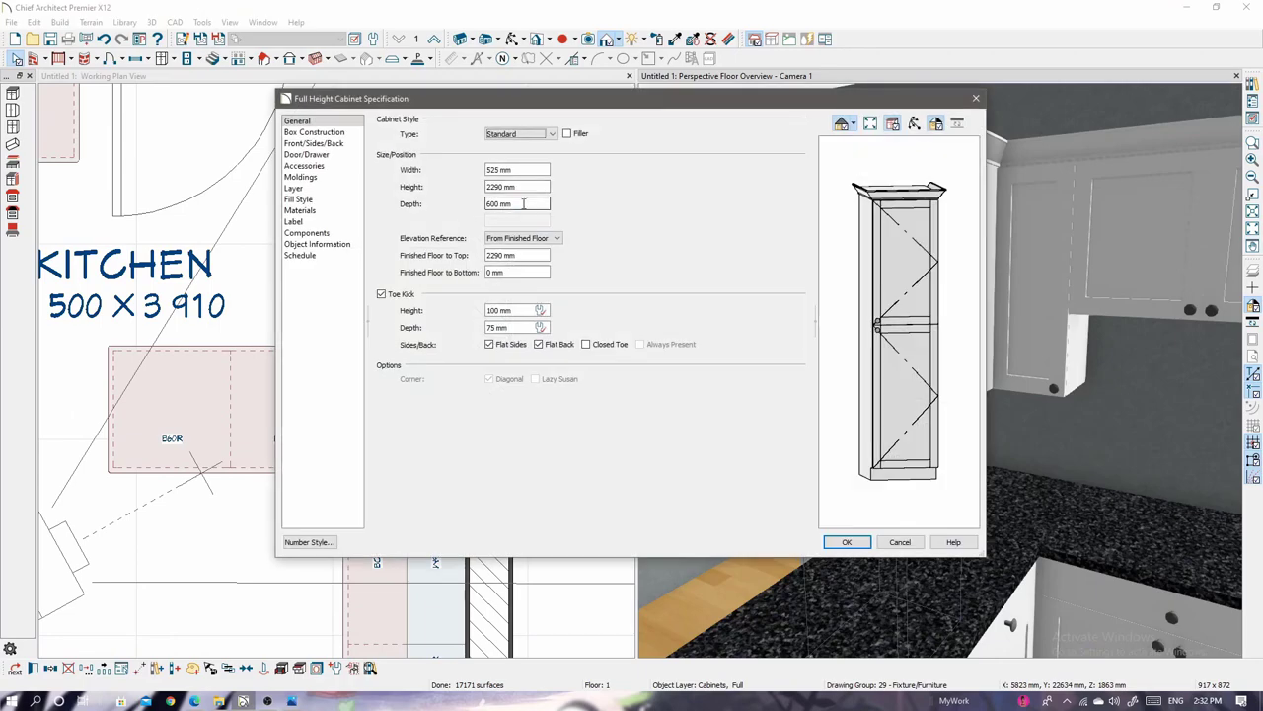
{"action": "type", "text": "300"}
{"action": "key", "text": "Return"}
Set the adjacent wall cabinet to 300 mm and orbit around the tall cabinet to check.
{"action": "double_click", "coordinate": [841, 275]}
{"action": "type", "text": "300"}
{"action": "key", "text": "Return"}
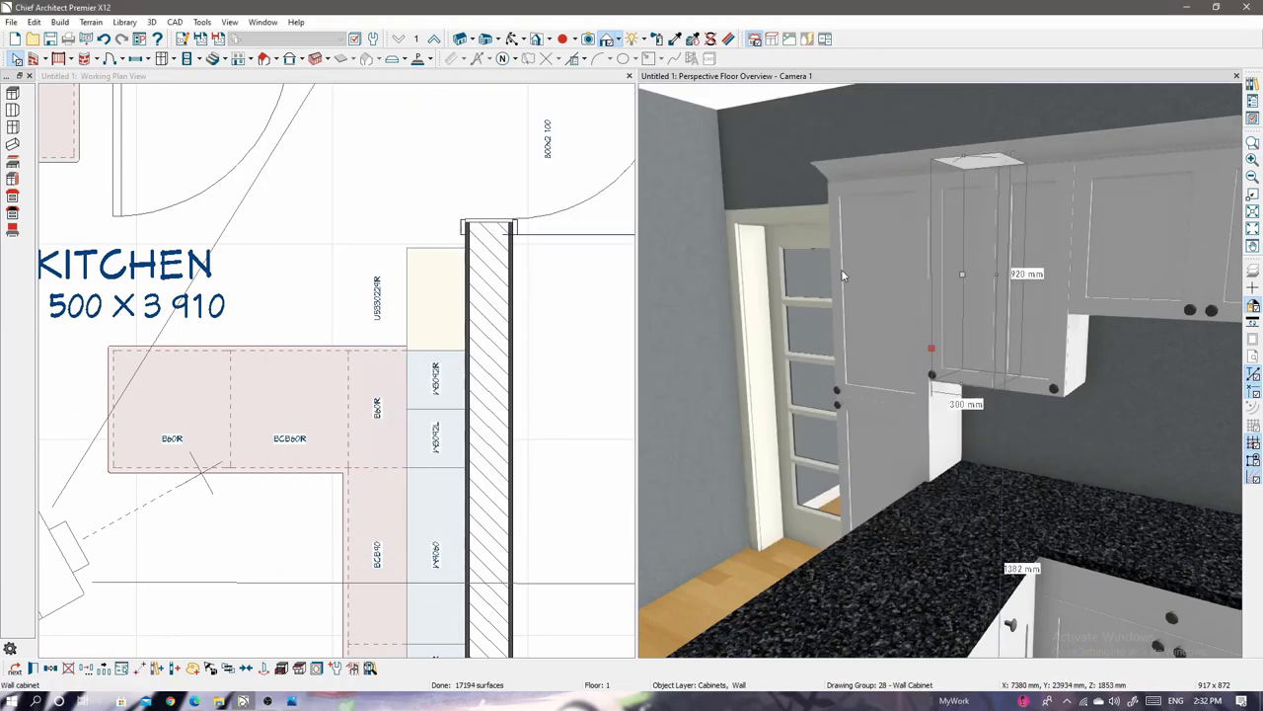
{"action": "mouse_move", "coordinate": [842, 276]}
{"action": "left_mouse_down"}
{"action": "mouse_move", "coordinate": [1001, 358]}
{"action": "mouse_move", "coordinate": [891, 372]}
{"action": "left_mouse_up"}
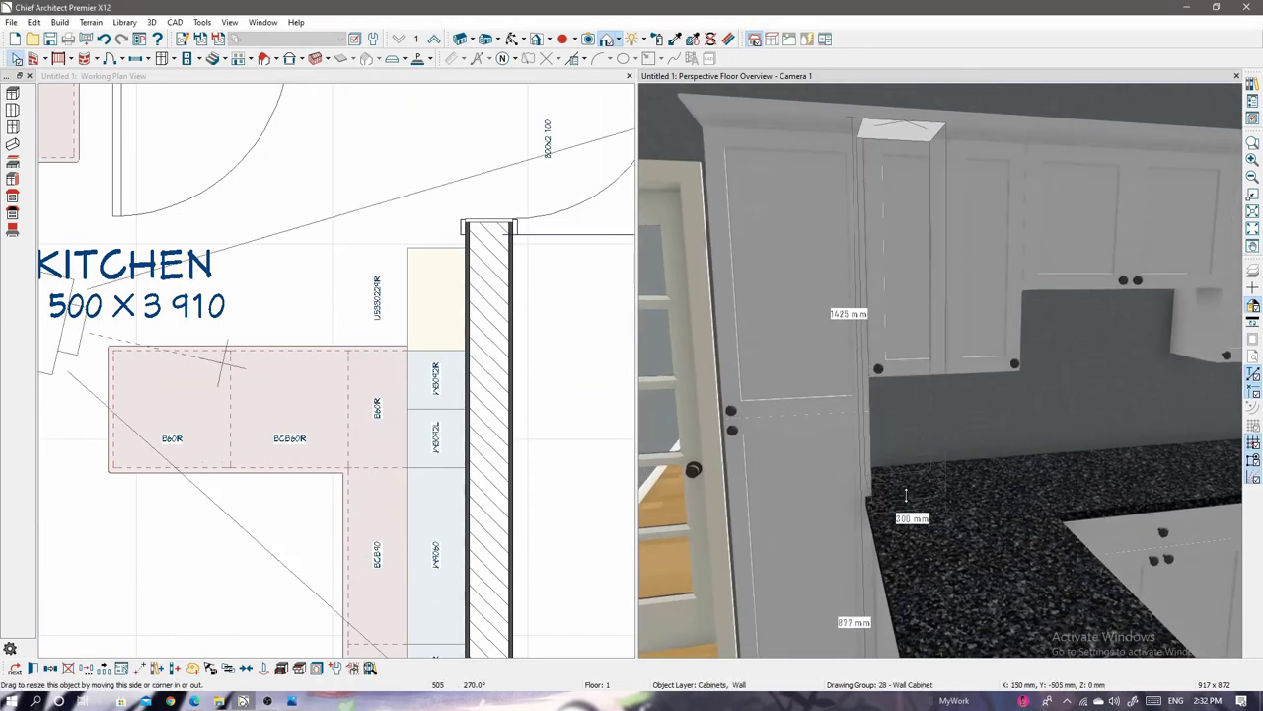
{"action": "mouse_move", "coordinate": [905, 494]}
{"action": "left_mouse_down"}
{"action": "mouse_move", "coordinate": [993, 534]}
{"action": "mouse_move", "coordinate": [669, 246]}
{"action": "left_mouse_up"}
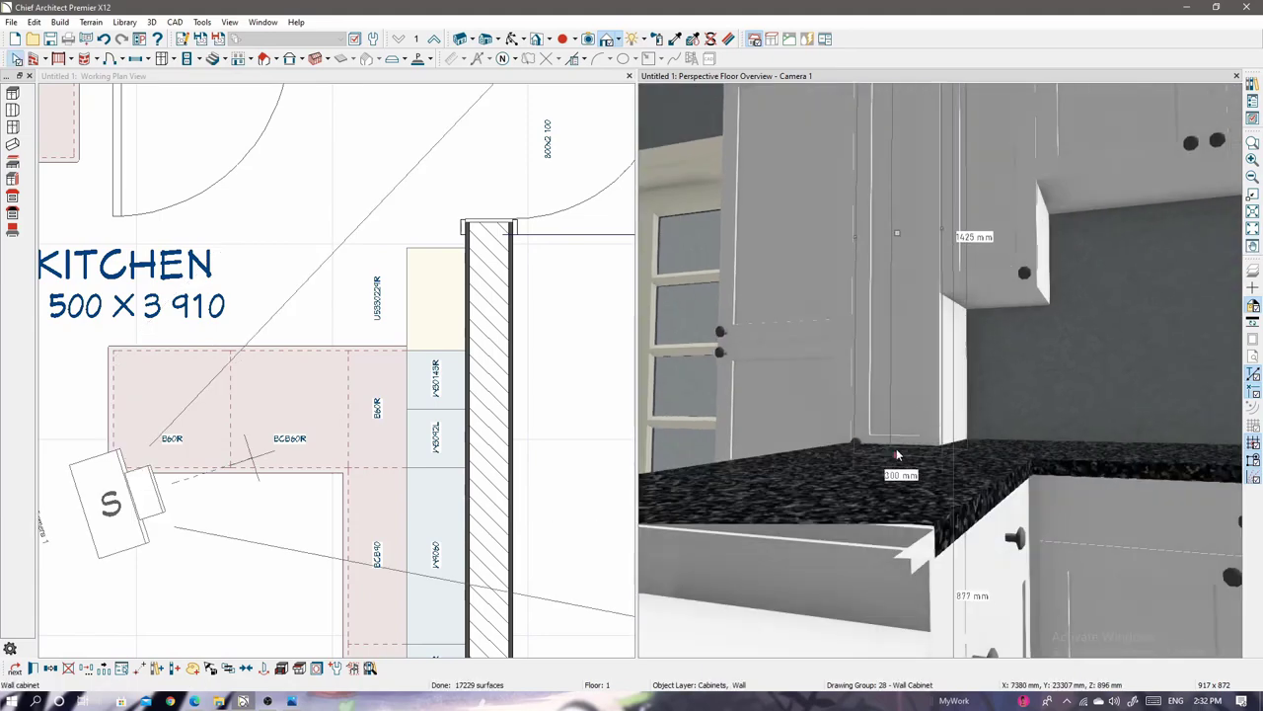
{"action": "left_click_drag", "start_coordinate": [930, 370], "coordinate": [960, 413]}
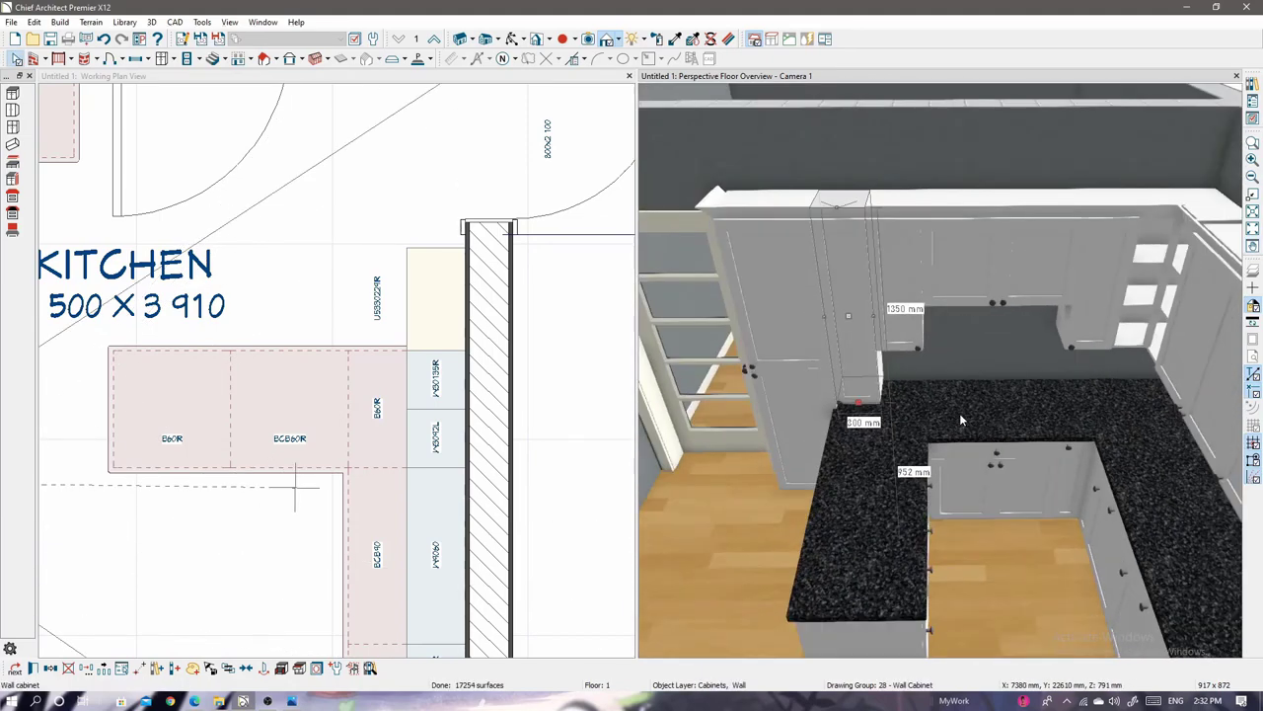
{"action": "scroll", "coordinate": [336, 375], "scroll_direction": "down", "scroll_amount": 5}
{"action": "left_click", "coordinate": [485, 38]}
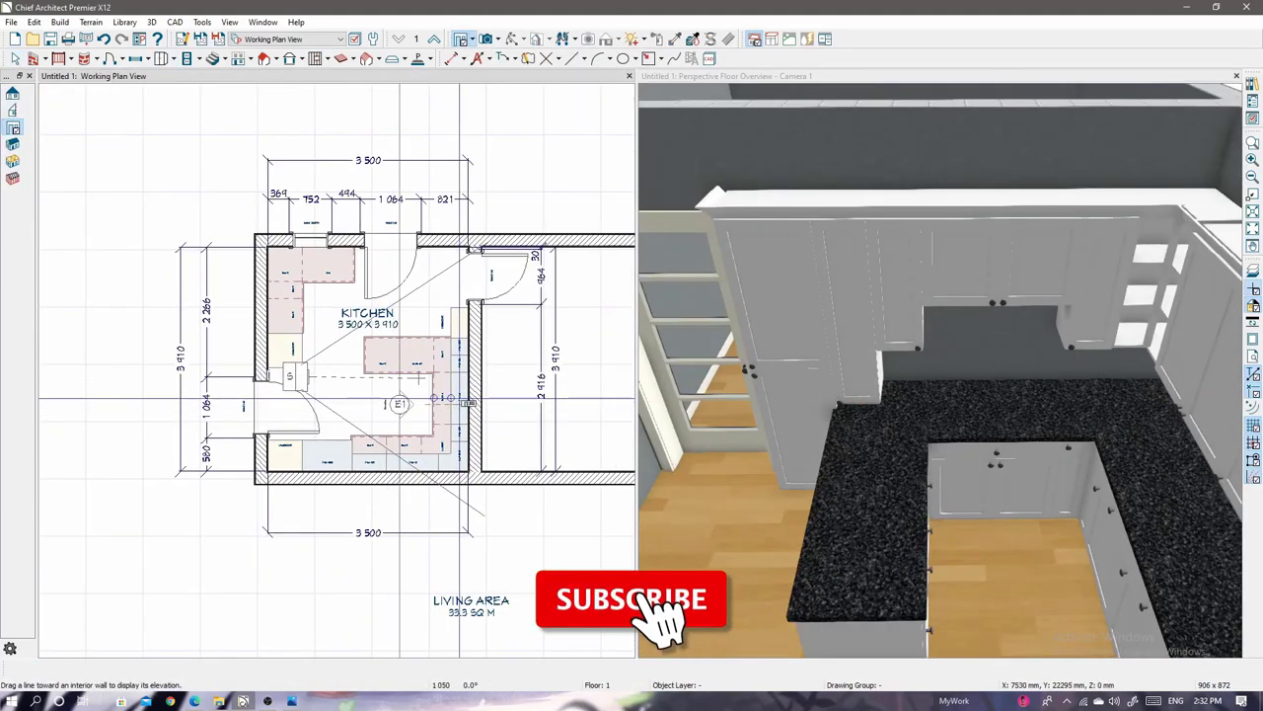
Draw the elevation line toward the kitchen wall to create Wall Elevation 1.
{"action": "left_click_drag", "start_coordinate": [464, 296], "coordinate": [464, 424]}
{"action": "scroll", "coordinate": [403, 489], "scroll_direction": "up", "scroll_amount": 5}
{"action": "scroll", "coordinate": [402, 489], "scroll_direction": "up", "scroll_amount": 2}
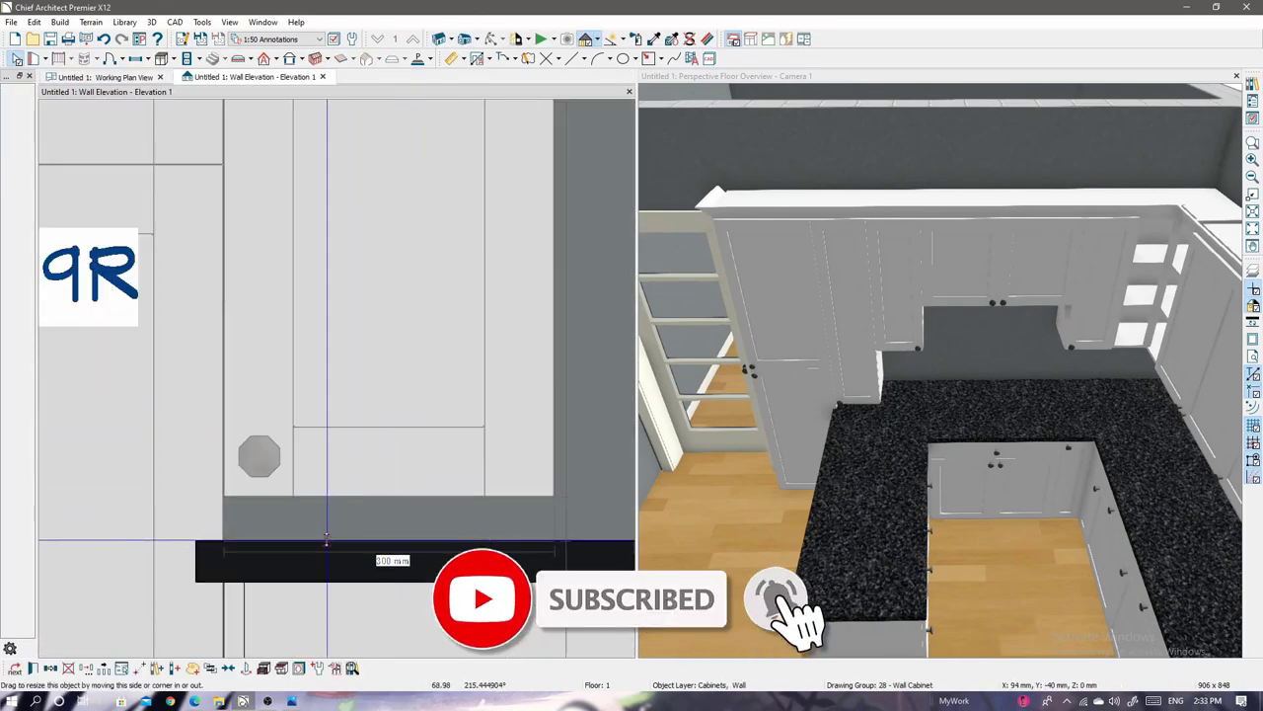
{"action": "scroll", "coordinate": [326, 538], "scroll_direction": "down", "scroll_amount": 7}
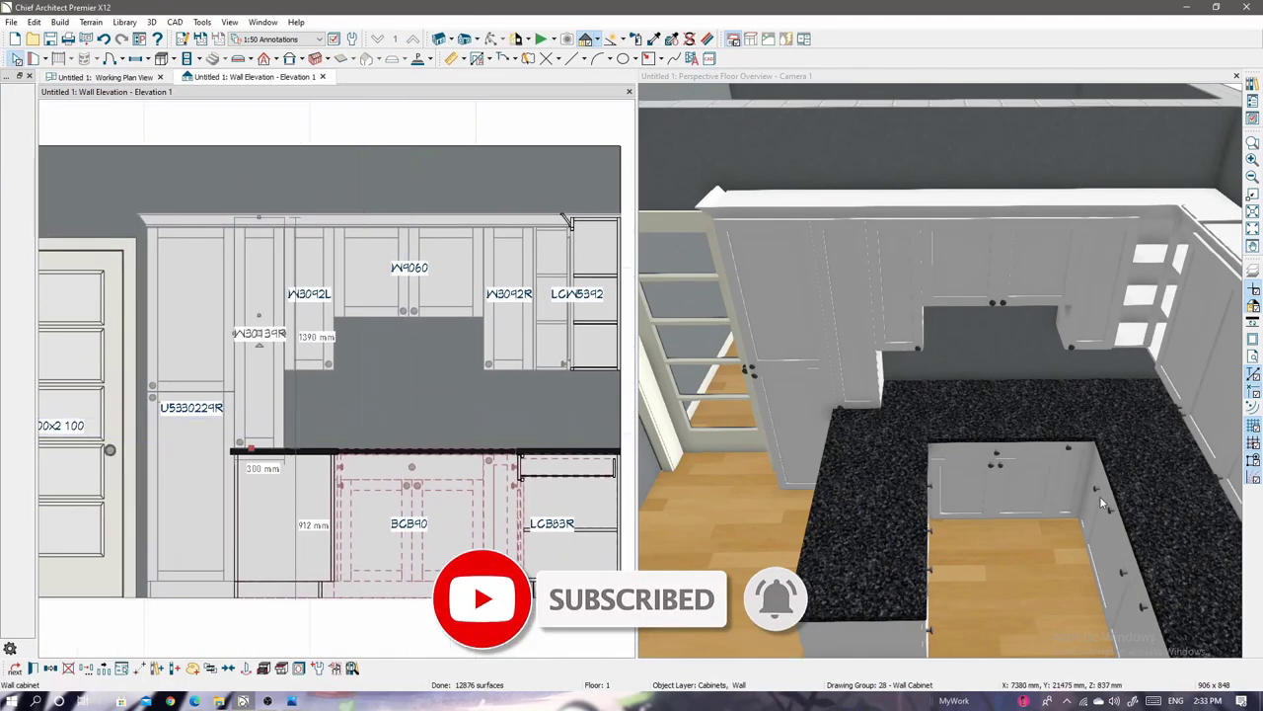
Change the narrow wall cabinet's door Item Type to Opening.
{"action": "double_click", "coordinate": [872, 380]}
{"action": "left_click", "coordinate": [314, 143]}
{"action": "left_click", "coordinate": [439, 216]}
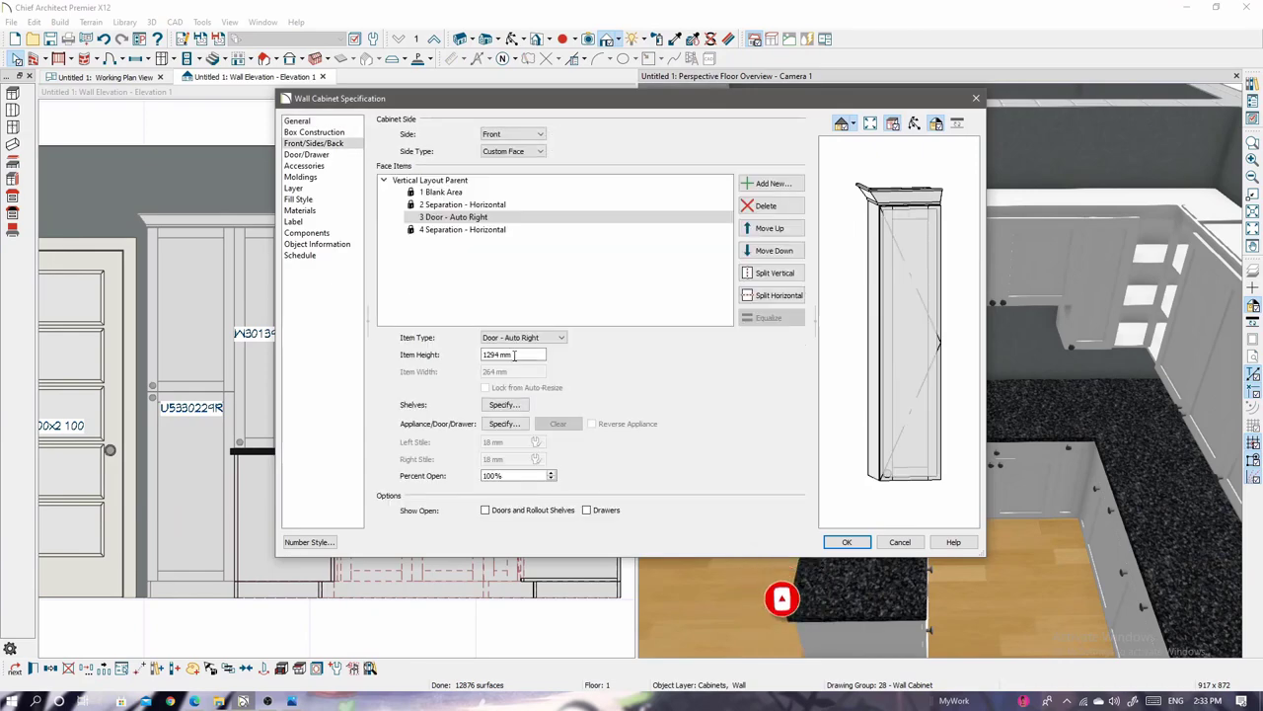
{"action": "left_click", "coordinate": [523, 337]}
{"action": "left_click", "coordinate": [523, 561]}
{"action": "left_click", "coordinate": [845, 544]}
Change the tall cabinet's lower door item 5.3 to an Opening.
{"action": "scroll", "coordinate": [869, 345], "scroll_direction": "up", "scroll_amount": 2}
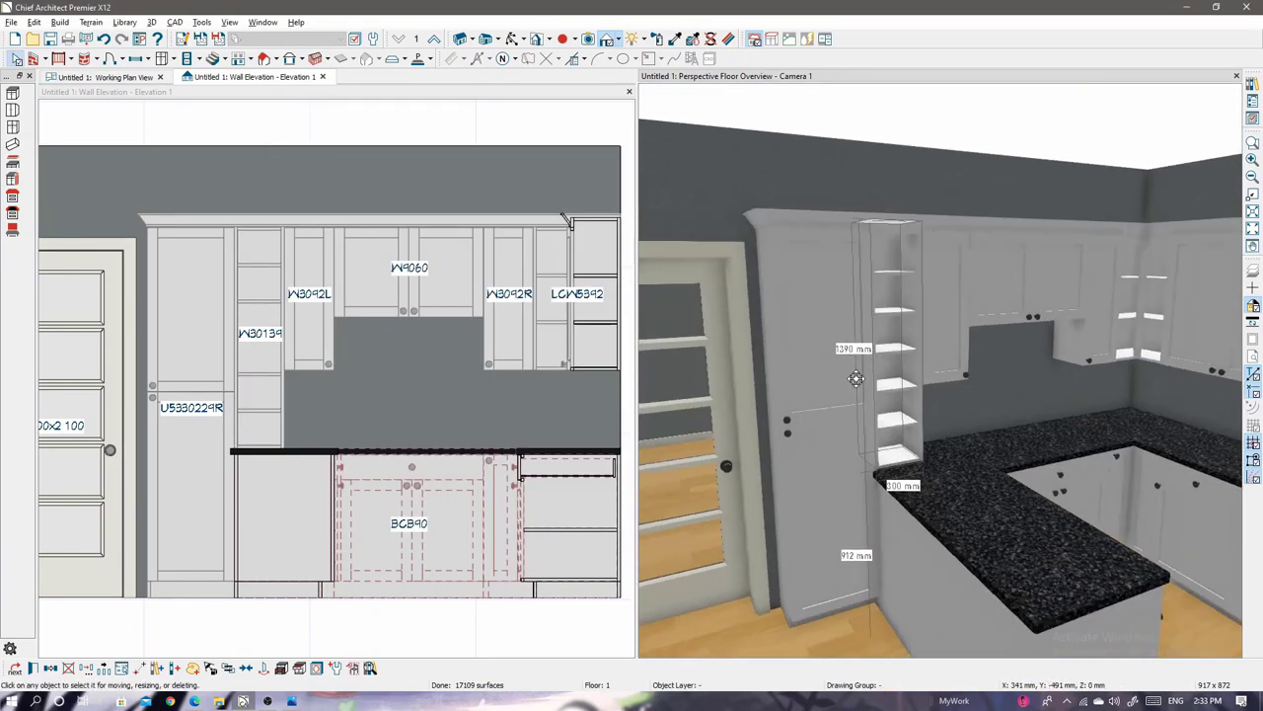
{"action": "scroll", "coordinate": [873, 331], "scroll_direction": "up", "scroll_amount": 2}
{"action": "scroll", "coordinate": [863, 355], "scroll_direction": "up", "scroll_amount": 2}
{"action": "double_click", "coordinate": [854, 392]}
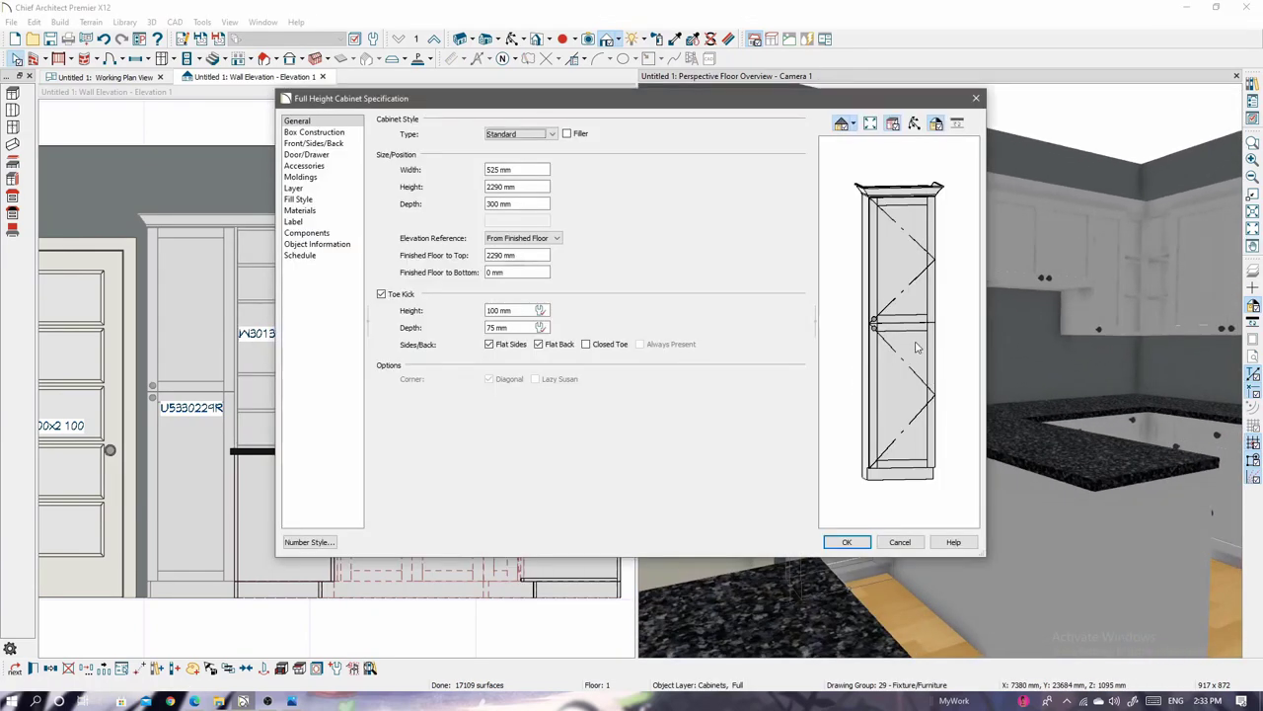
{"action": "left_click", "coordinate": [314, 143]}
{"action": "left_click", "coordinate": [468, 280]}
{"action": "left_click", "coordinate": [523, 338]}
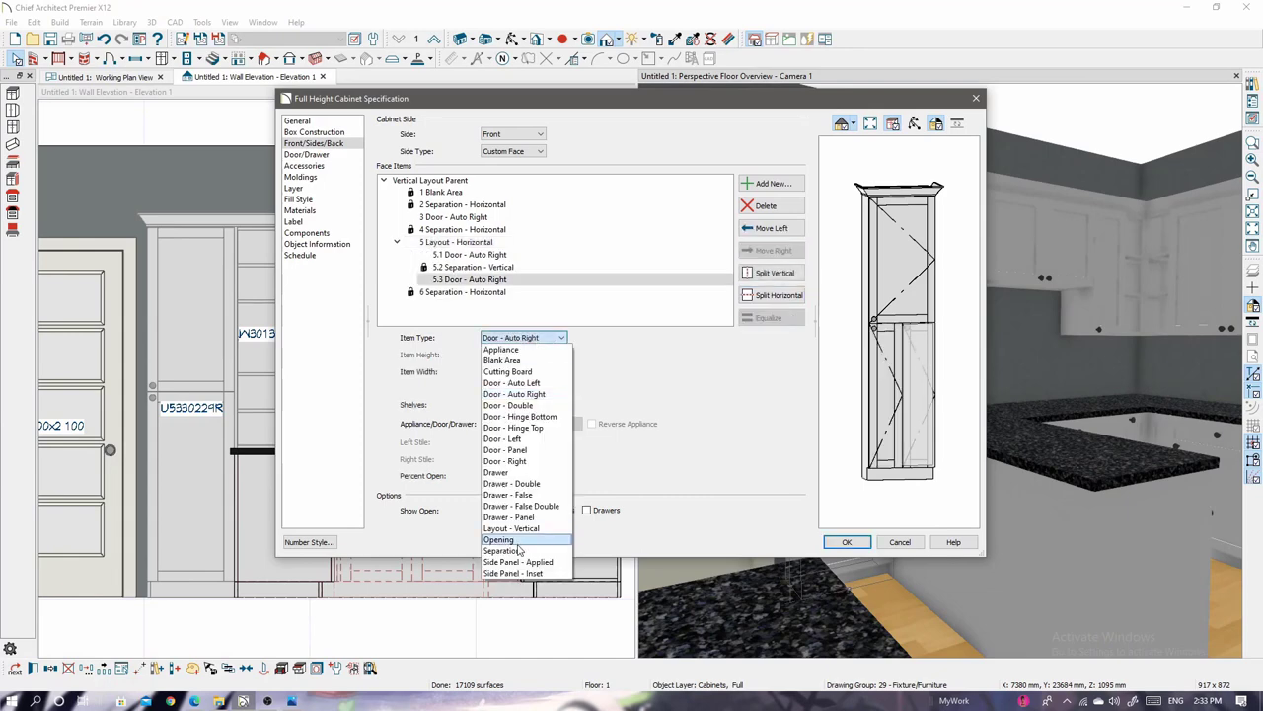
{"action": "left_click", "coordinate": [523, 558]}
Make the tall cabinet's item 5.1 a left-hinged door, set item 3's type, and apply.
{"action": "left_click", "coordinate": [469, 253]}
{"action": "left_click", "coordinate": [565, 337]}
{"action": "left_click", "coordinate": [550, 395]}
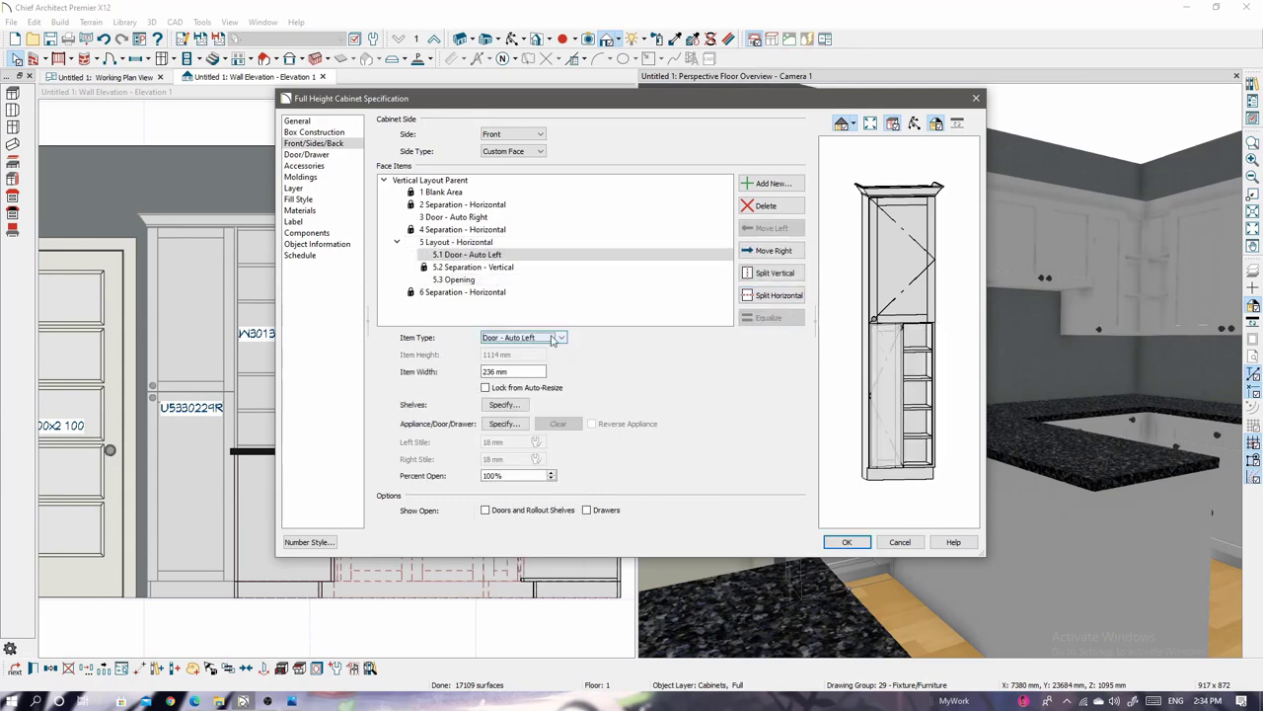
{"action": "left_click", "coordinate": [454, 216]}
{"action": "left_click", "coordinate": [560, 338]}
{"action": "left_click", "coordinate": [523, 557]}
{"action": "left_click", "coordinate": [847, 541]}
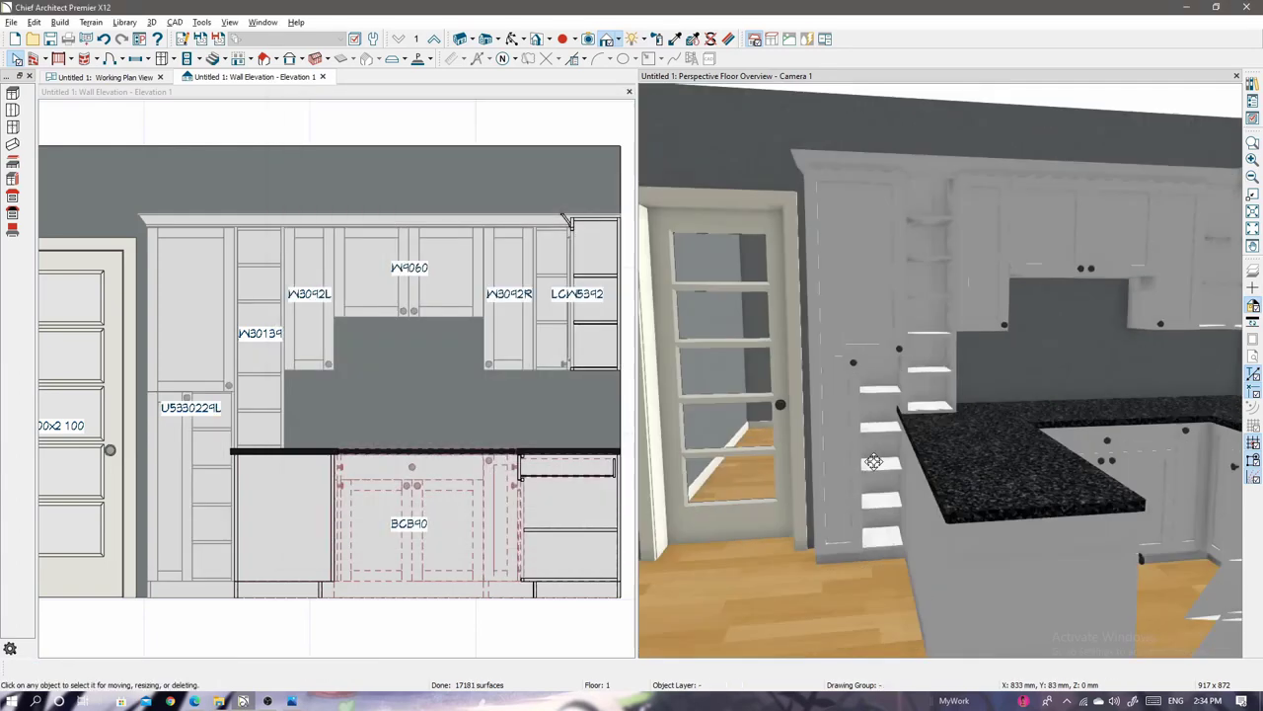
{"action": "scroll", "coordinate": [873, 461], "scroll_direction": "up", "scroll_amount": 2}
{"action": "scroll", "coordinate": [821, 443], "scroll_direction": "up", "scroll_amount": 3}
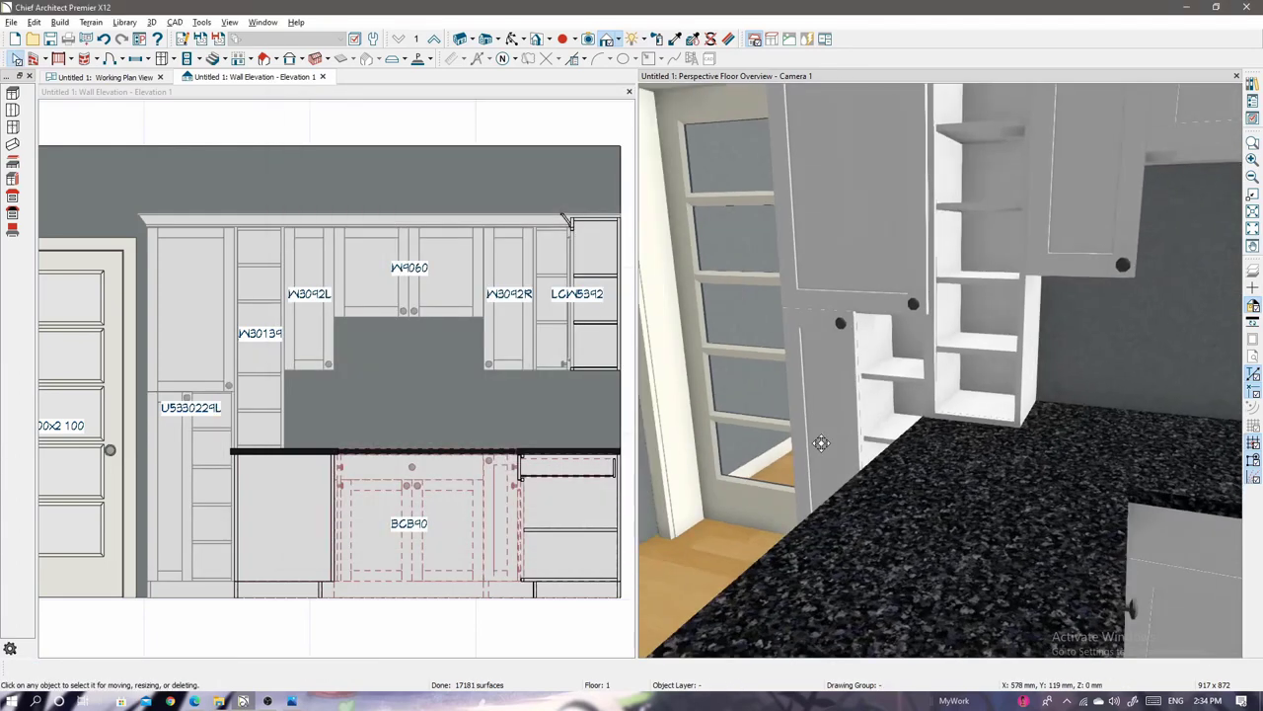
{"action": "scroll", "coordinate": [888, 443], "scroll_direction": "down", "scroll_amount": 2}
{"action": "scroll", "coordinate": [965, 443], "scroll_direction": "down", "scroll_amount": 1}
{"action": "scroll", "coordinate": [955, 435], "scroll_direction": "down", "scroll_amount": 2}
Generate a custom granite countertop for the island base cabinet.
{"action": "scroll", "coordinate": [955, 436], "scroll_direction": "down", "scroll_amount": 1}
{"action": "left_click", "coordinate": [866, 437]}
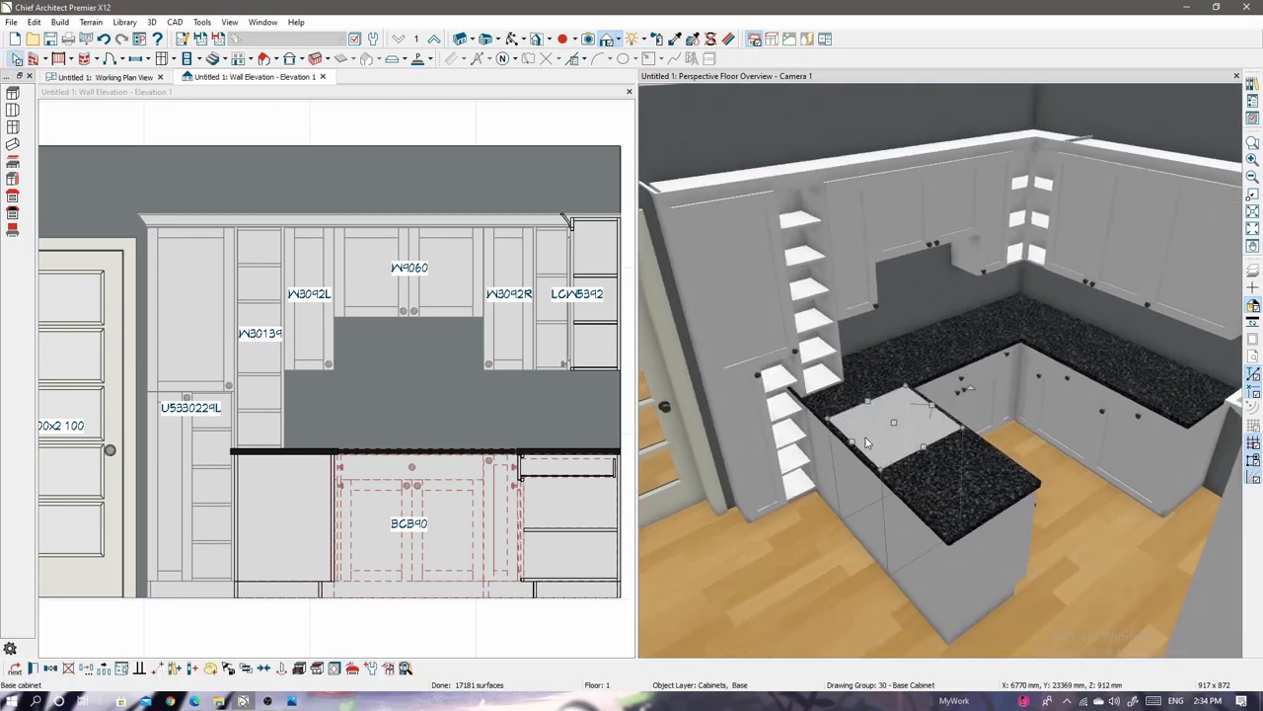
{"action": "left_click", "coordinate": [354, 671]}
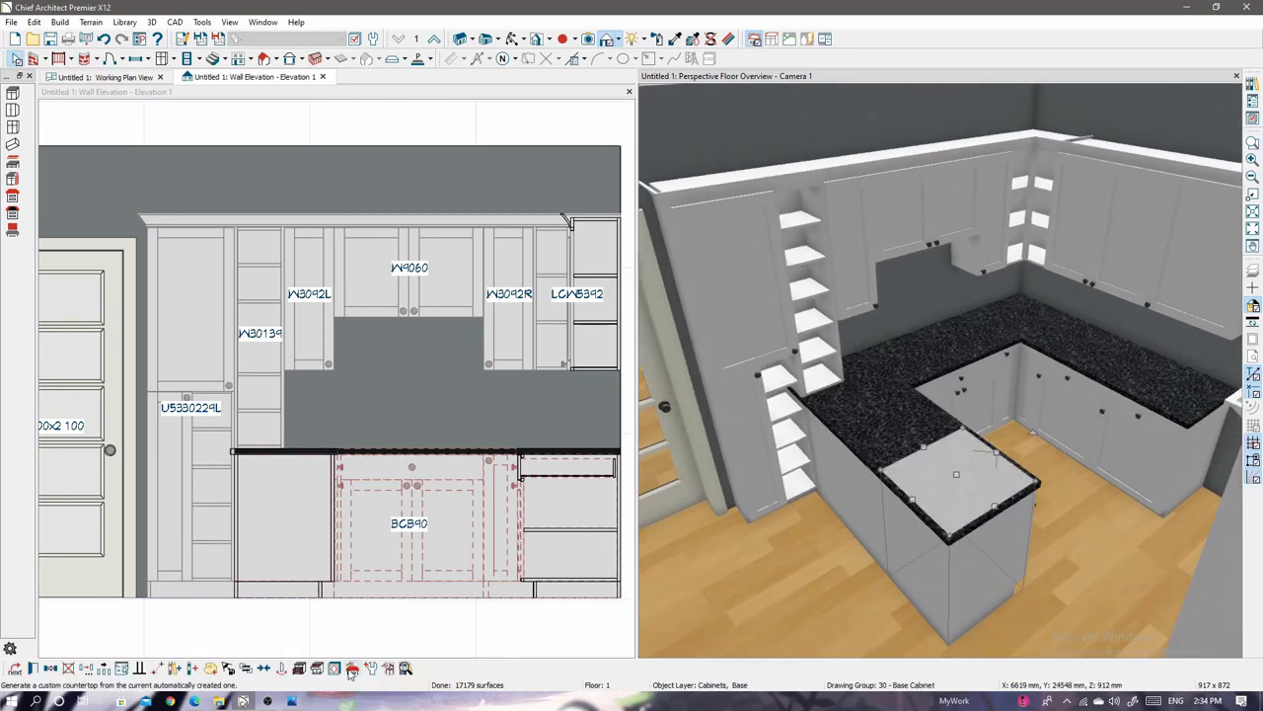
{"action": "scroll", "coordinate": [909, 425], "scroll_direction": "up", "scroll_amount": 2}
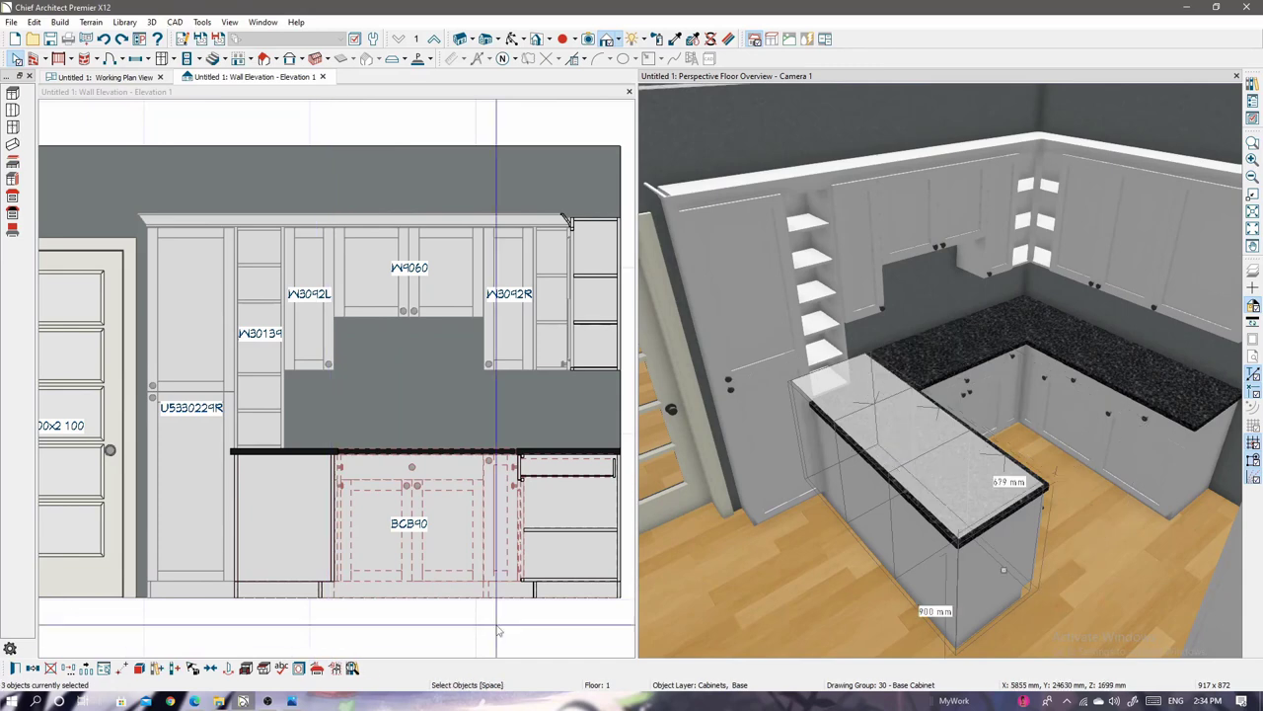
Add a waterfall edge down the end of the island countertop.
{"action": "left_click", "coordinate": [889, 541]}
{"action": "left_click", "coordinate": [883, 483]}
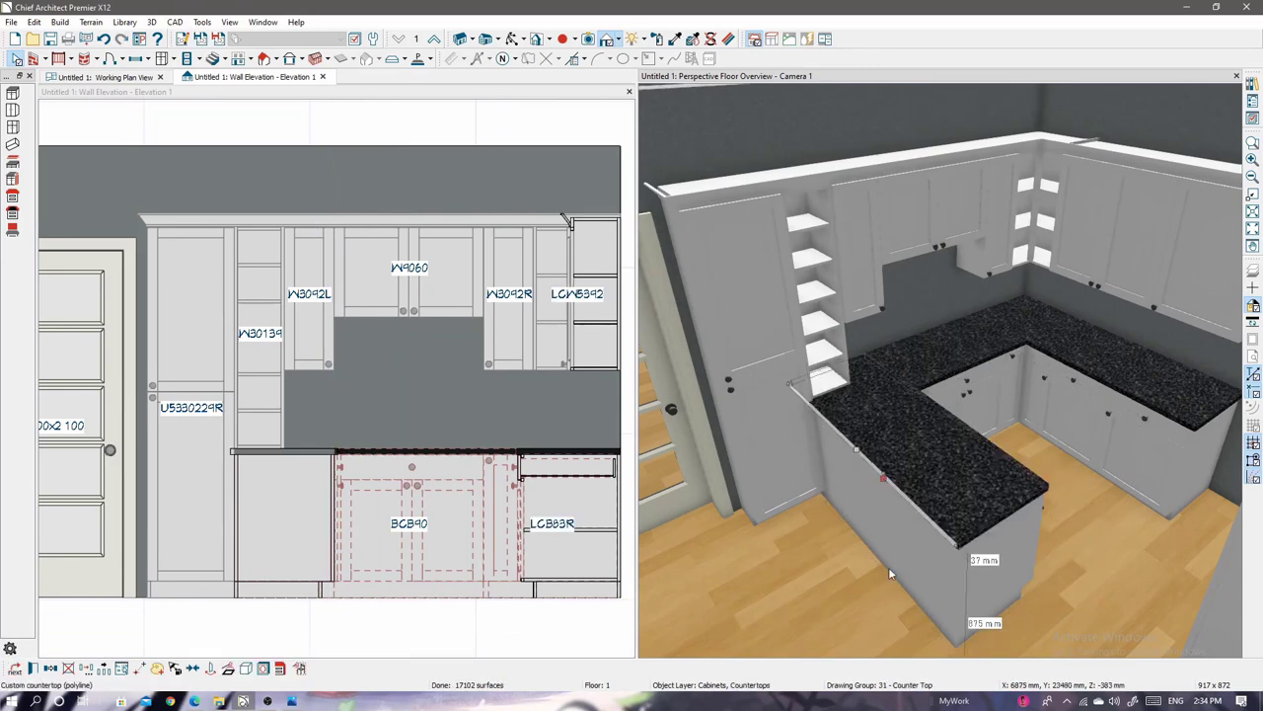
{"action": "left_click", "coordinate": [859, 453]}
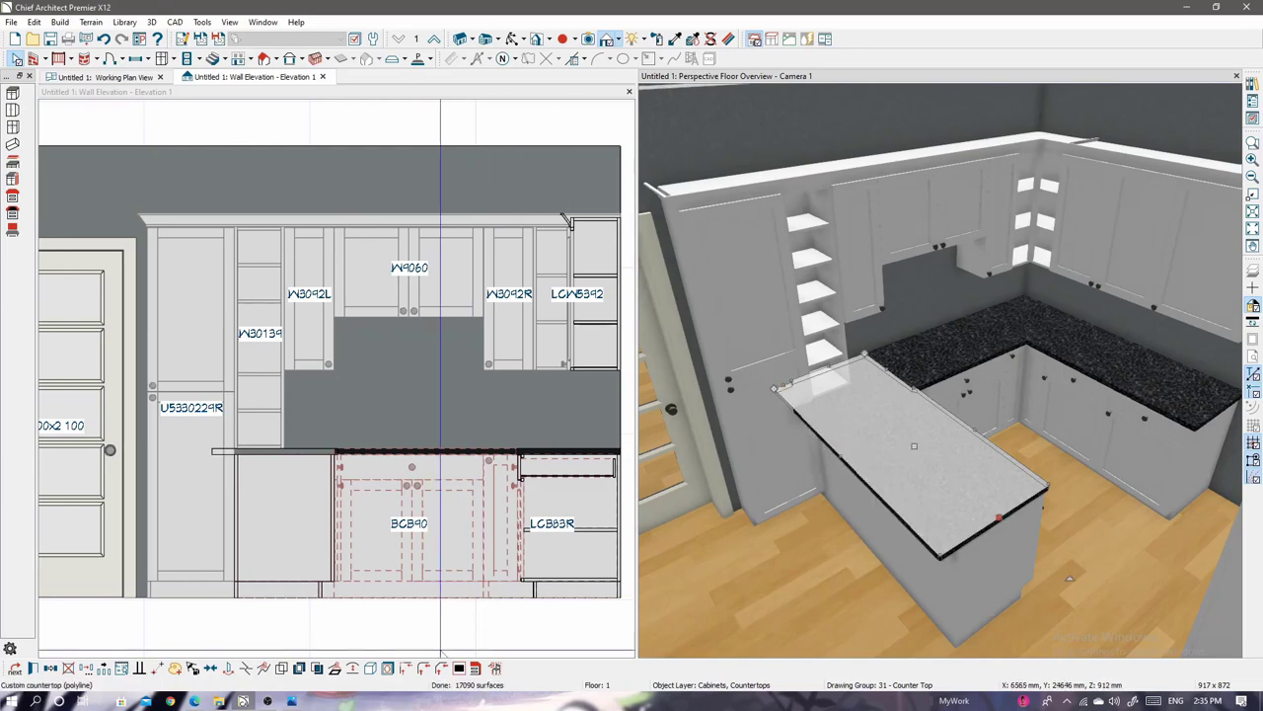
{"action": "left_click", "coordinate": [473, 670]}
{"action": "middle_click_drag", "start_coordinate": [937, 444], "coordinate": [807, 541]}
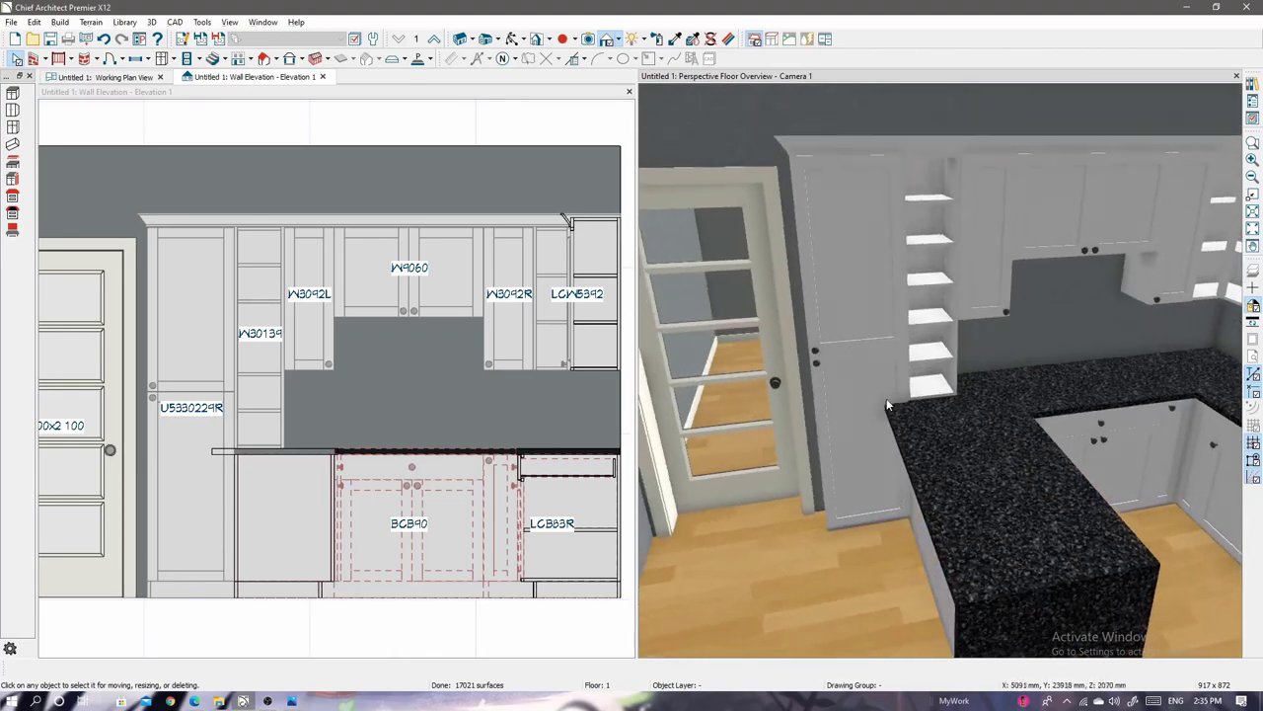
{"action": "middle_click_drag", "start_coordinate": [910, 399], "coordinate": [949, 446]}
{"action": "left_click", "coordinate": [849, 425]}
{"action": "scroll", "coordinate": [420, 436], "scroll_direction": "up", "scroll_amount": 2}
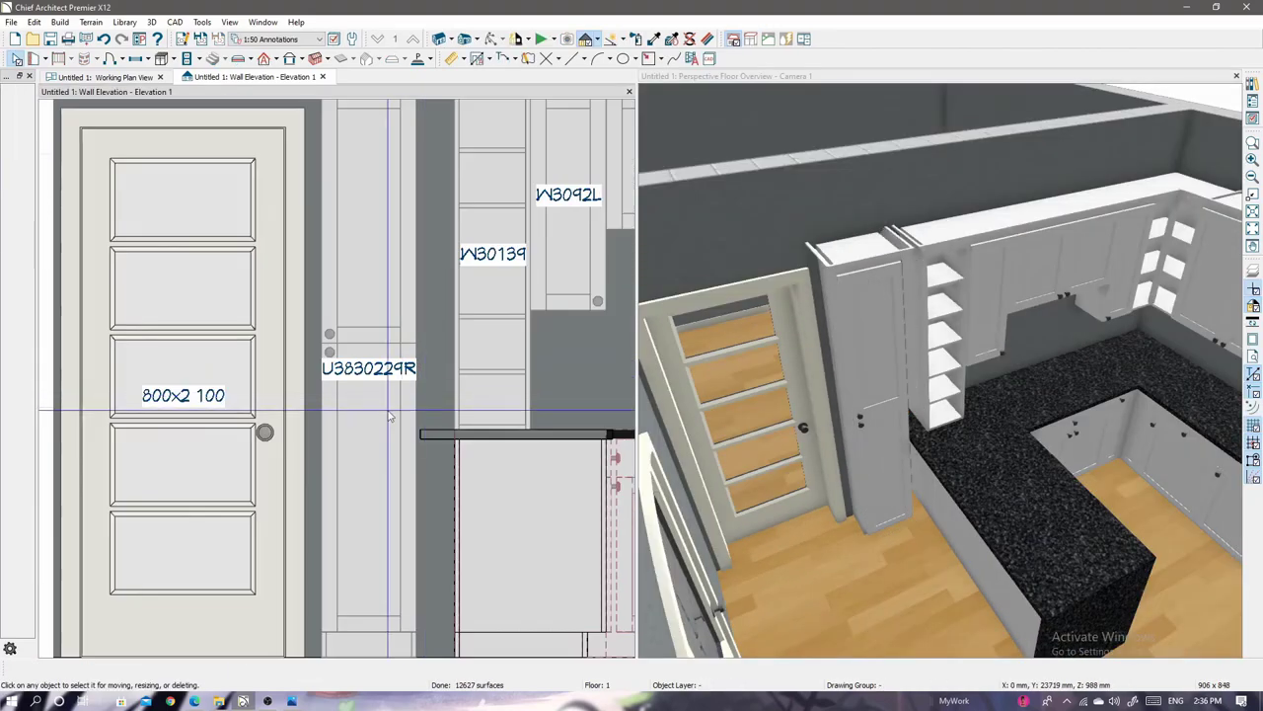
{"action": "left_click_drag", "start_coordinate": [322, 369], "coordinate": [306, 369]}
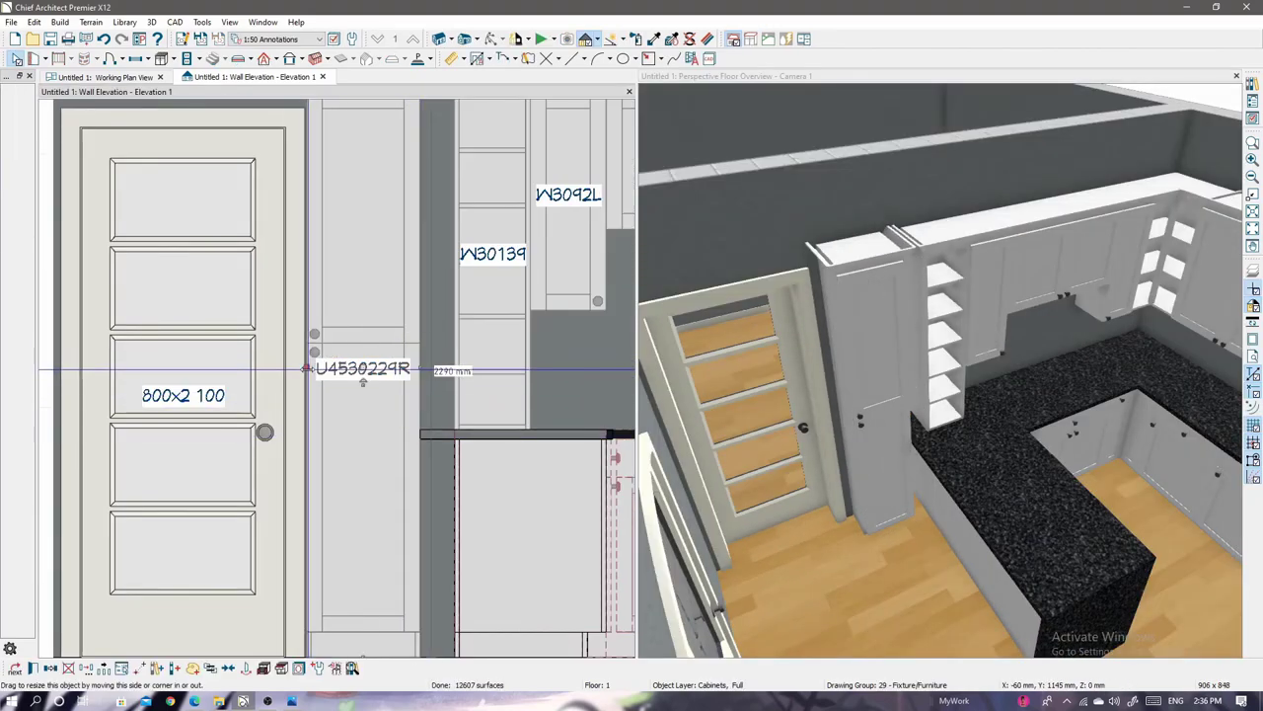
{"action": "double_click", "coordinate": [395, 424]}
{"action": "key", "text": "Escape"}
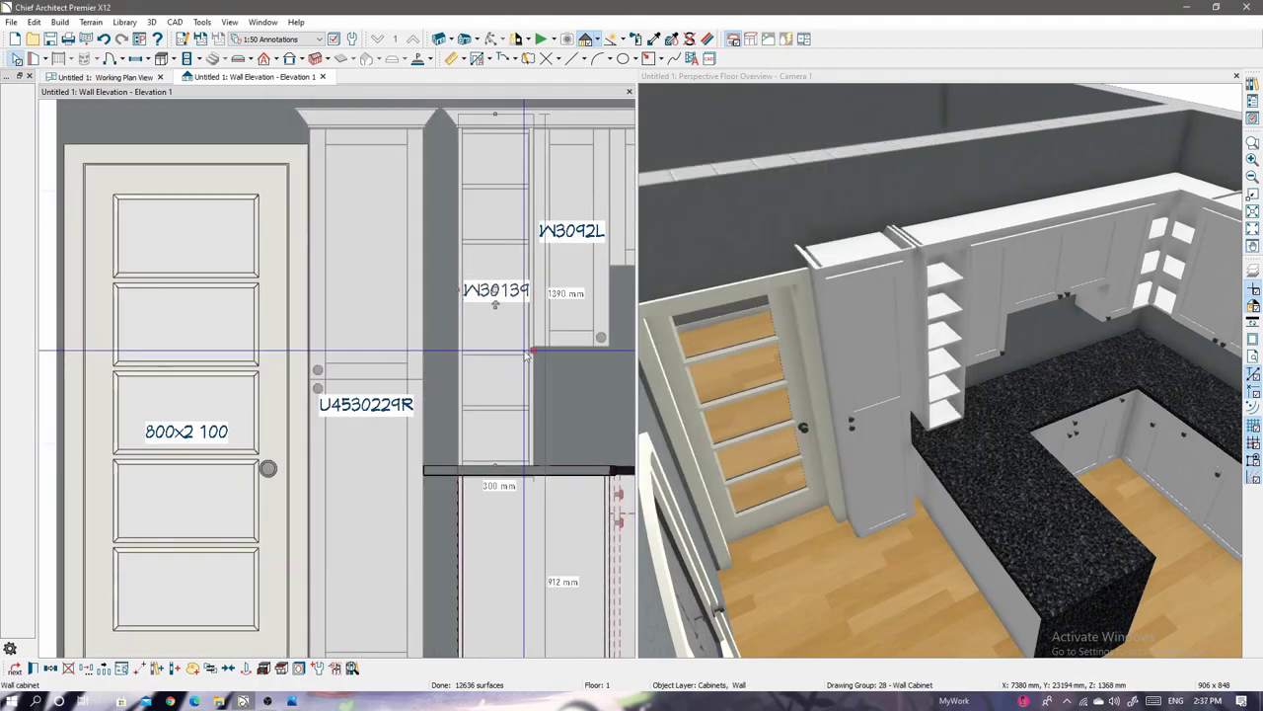
{"action": "left_click", "coordinate": [459, 287]}
{"action": "left_click_drag", "start_coordinate": [426, 292], "coordinate": [441, 291]}
{"action": "left_click", "coordinate": [922, 242]}
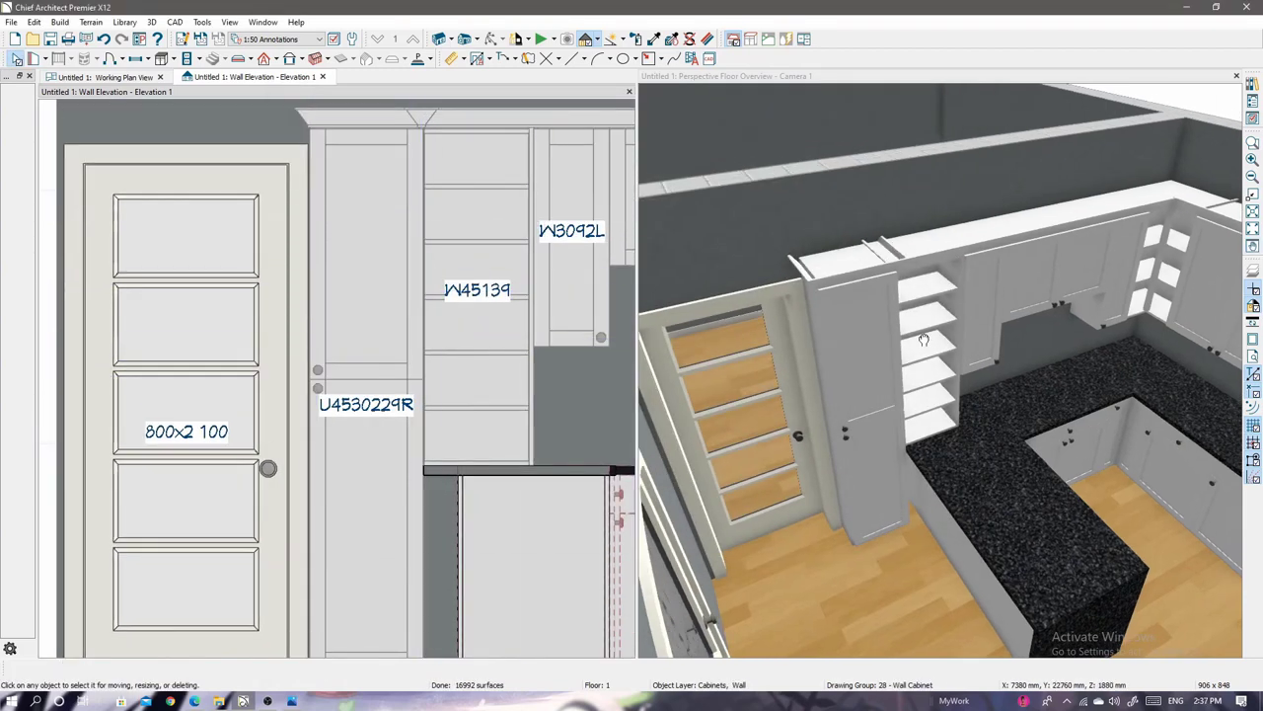
{"action": "mouse_move", "coordinate": [923, 242]}
{"action": "left_mouse_down"}
{"action": "mouse_move", "coordinate": [783, 273]}
{"action": "mouse_move", "coordinate": [850, 332]}
{"action": "left_mouse_up"}
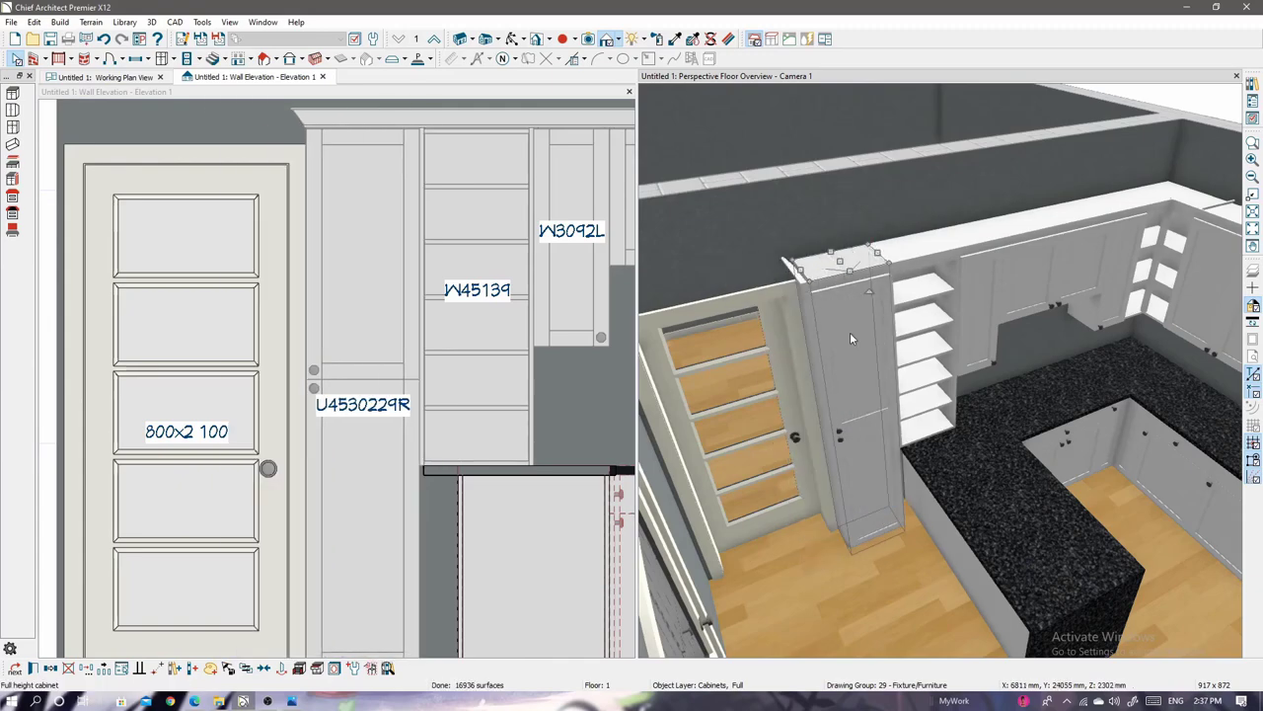
{"action": "mouse_move", "coordinate": [850, 332]}
{"action": "middle_mouse_down"}
{"action": "mouse_move", "coordinate": [992, 404]}
{"action": "mouse_move", "coordinate": [939, 428]}
{"action": "mouse_move", "coordinate": [914, 510]}
{"action": "middle_mouse_up"}
{"action": "left_click", "coordinate": [433, 373]}
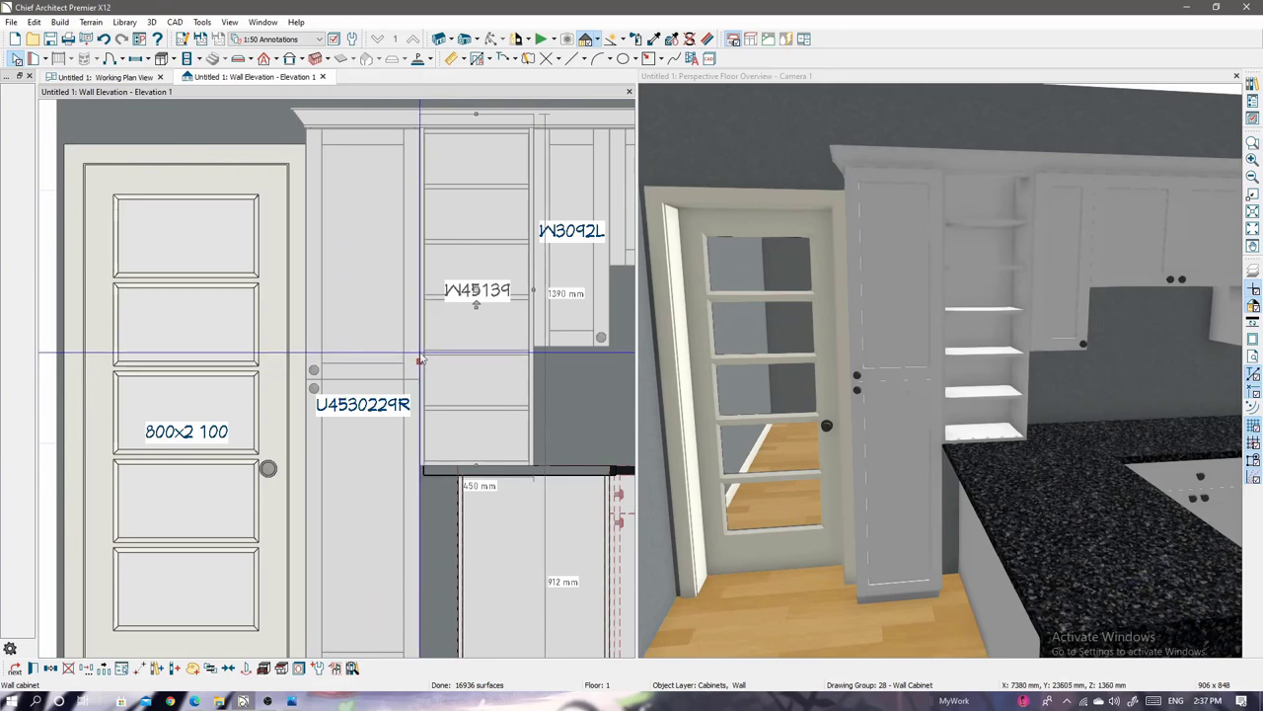
{"action": "scroll", "coordinate": [420, 362], "scroll_direction": "down", "scroll_amount": 2}
{"action": "scroll", "coordinate": [319, 395], "scroll_direction": "down", "scroll_amount": 1}
{"action": "scroll", "coordinate": [452, 468], "scroll_direction": "down", "scroll_amount": 1}
{"action": "middle_click_drag", "start_coordinate": [671, 464], "coordinate": [912, 476]}
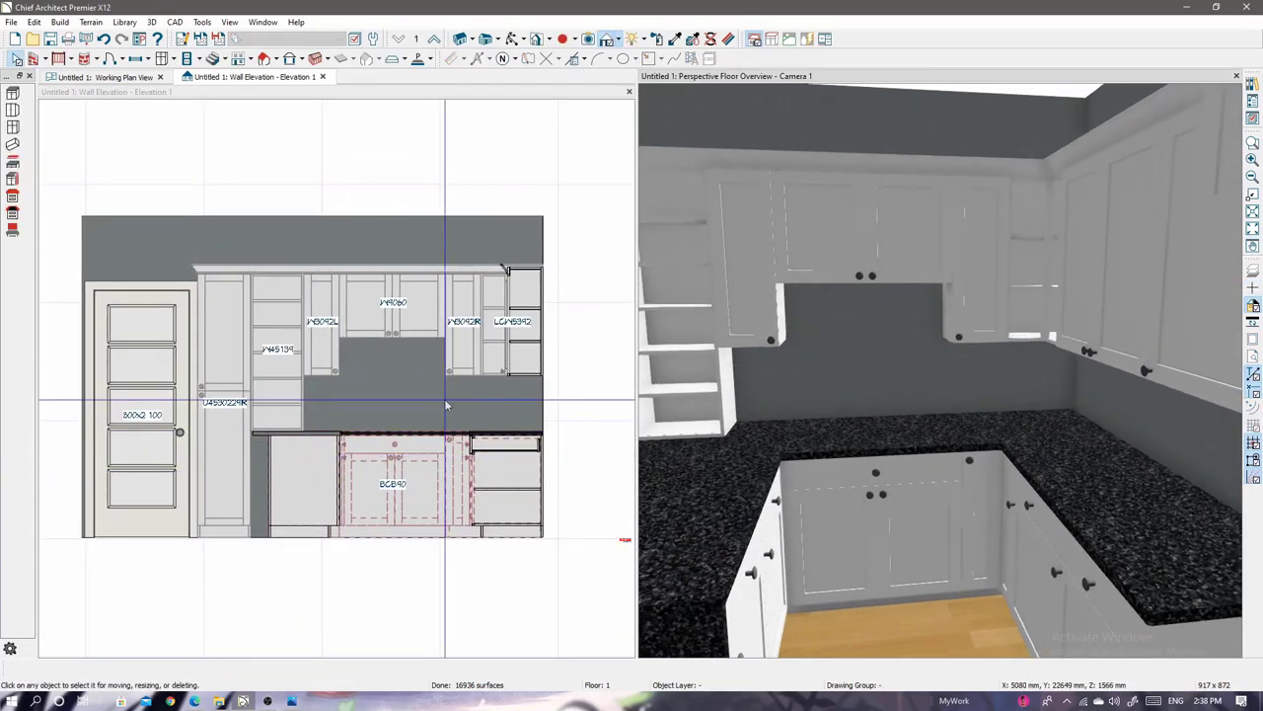
{"action": "middle_click_drag", "start_coordinate": [333, 400], "coordinate": [465, 399]}
{"action": "middle_click_drag", "start_coordinate": [839, 464], "coordinate": [1052, 463]}
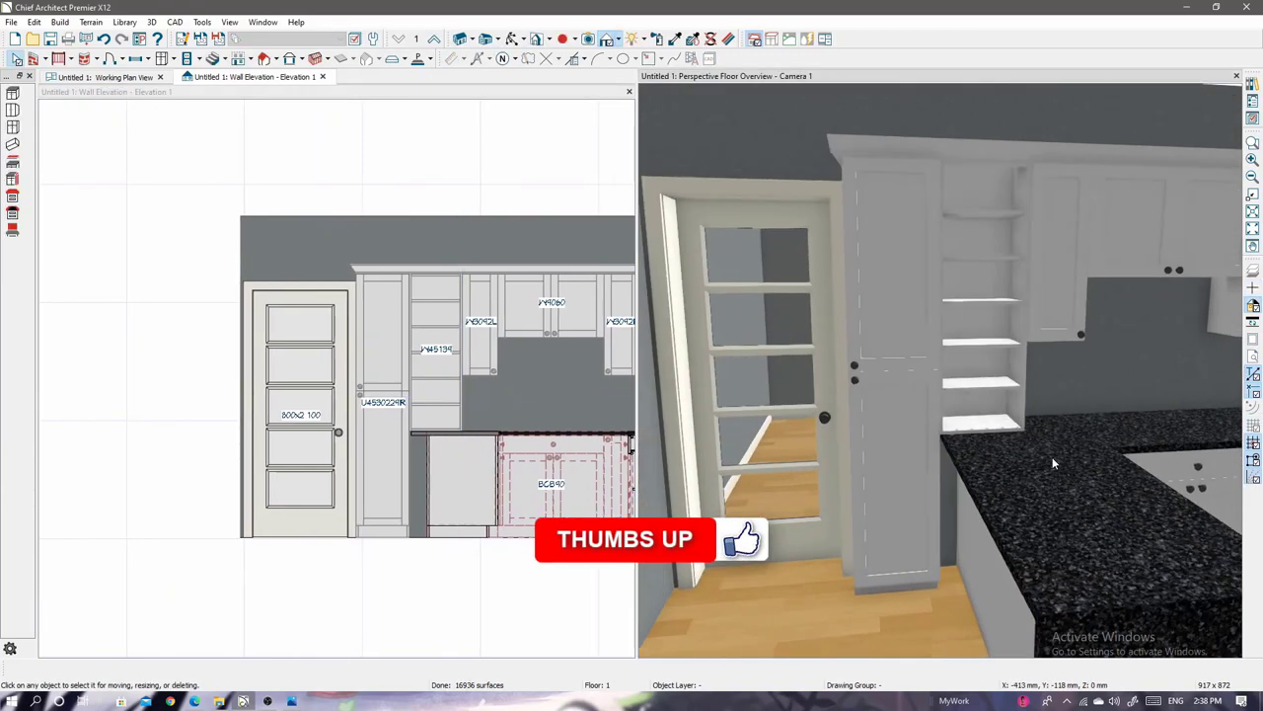
{"action": "mouse_move", "coordinate": [750, 444]}
{"action": "middle_mouse_down"}
{"action": "mouse_move", "coordinate": [992, 443]}
{"action": "mouse_move", "coordinate": [865, 380]}
{"action": "middle_mouse_up"}
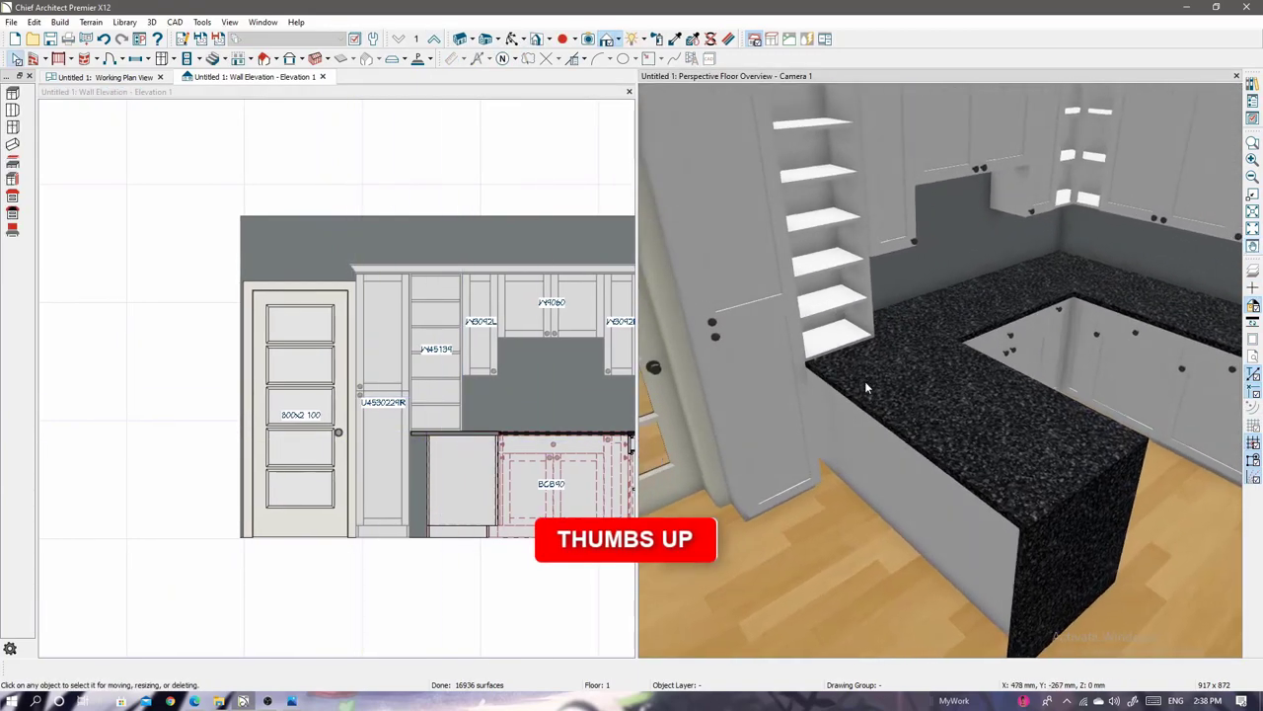
Drag the peninsula countertop's back edge to the open shelving unit and orbit to verify.
{"action": "left_click", "coordinate": [865, 381]}
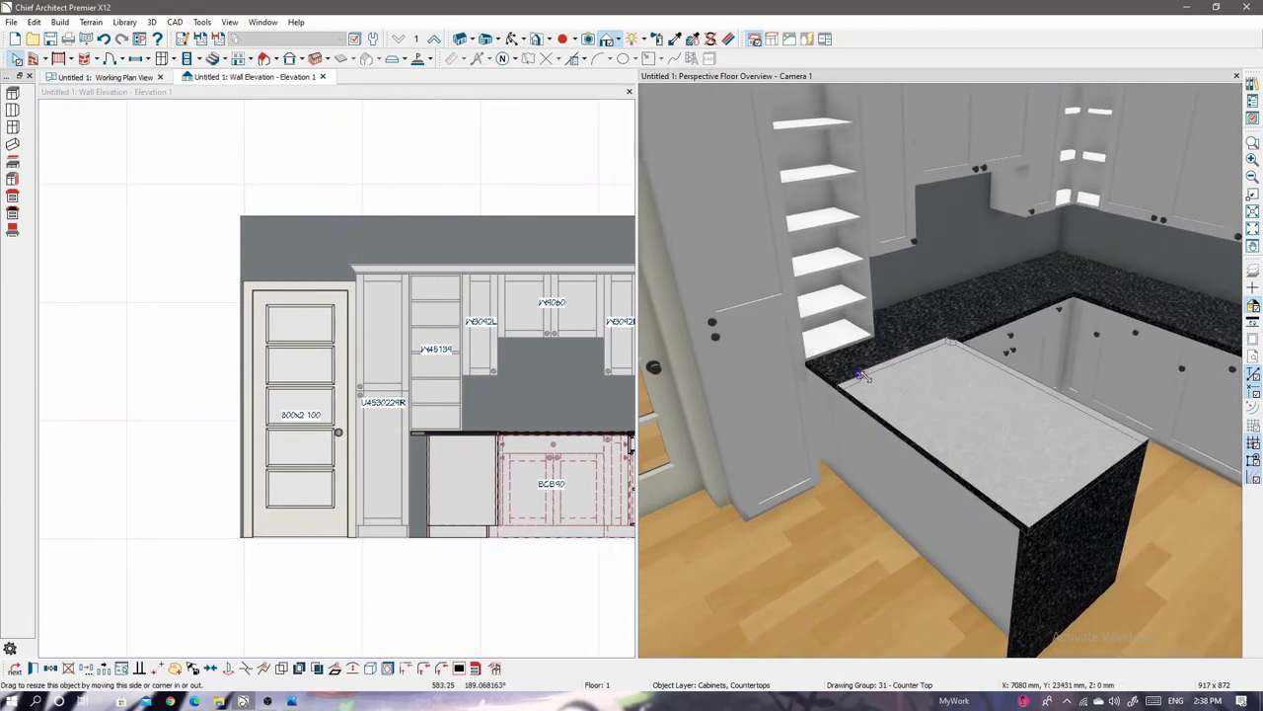
{"action": "scroll", "coordinate": [855, 373], "scroll_direction": "up", "scroll_amount": 3}
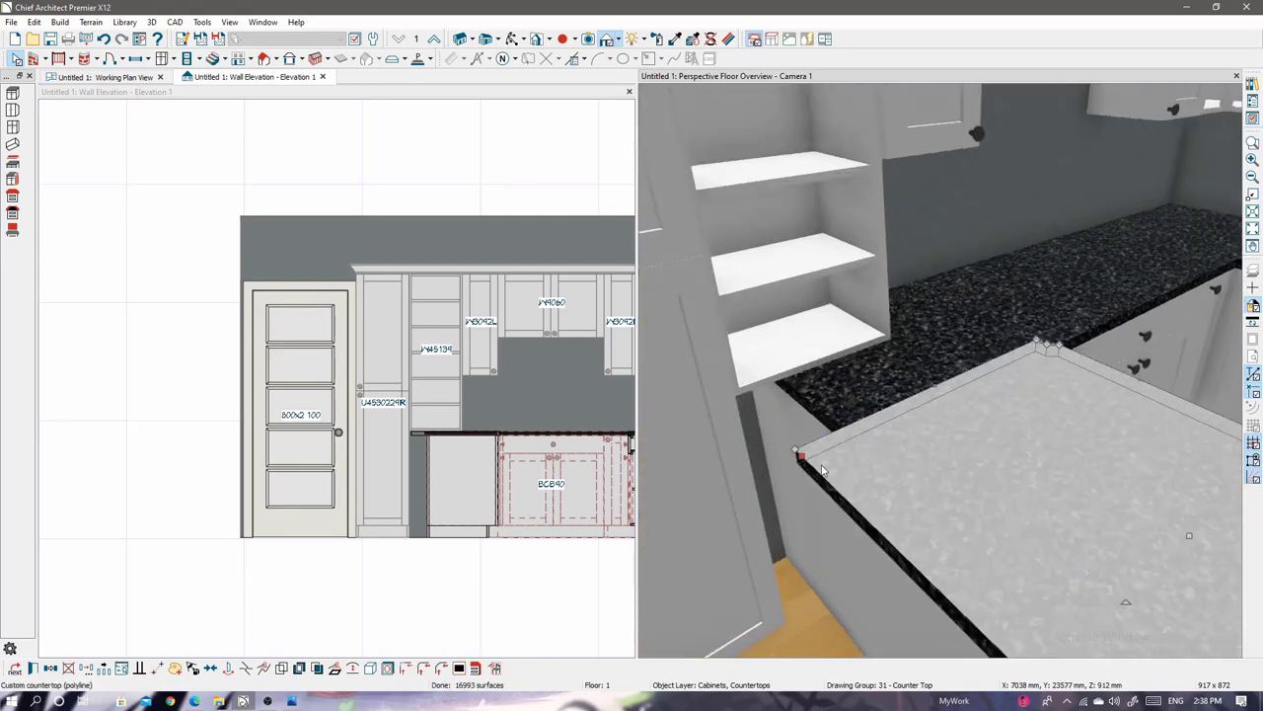
{"action": "left_click_drag", "start_coordinate": [926, 394], "coordinate": [888, 328]}
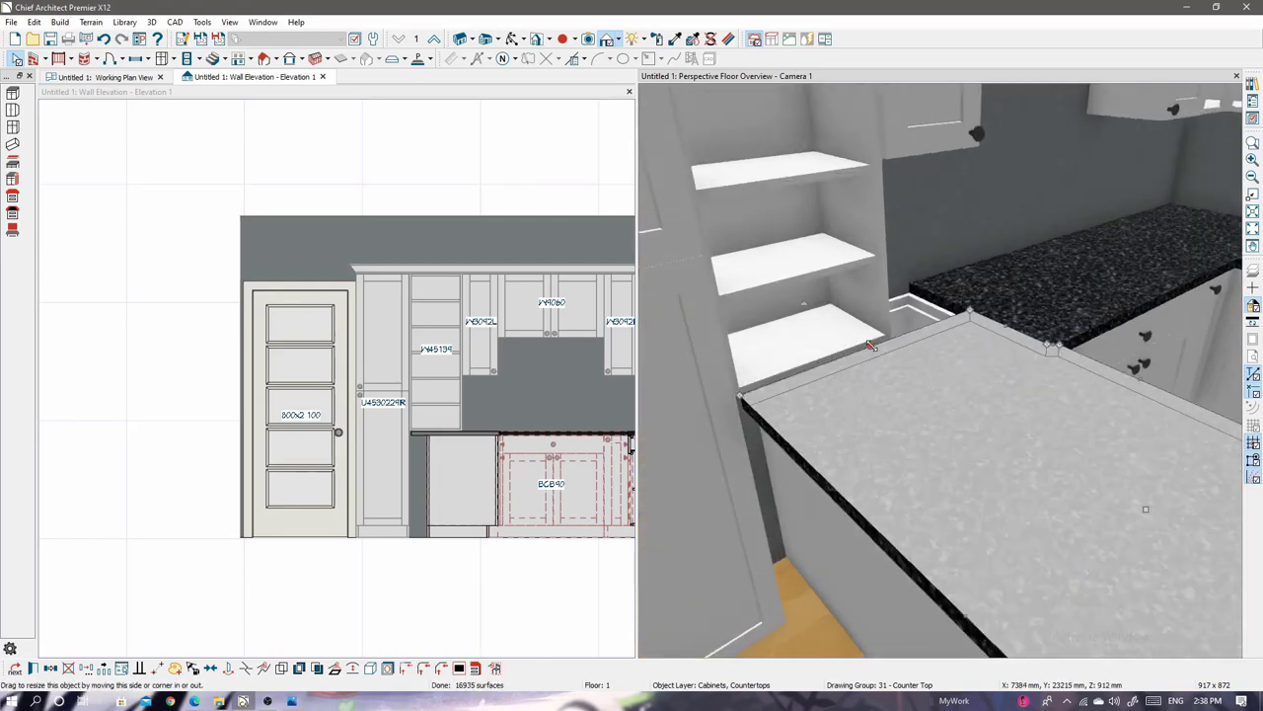
{"action": "mouse_move", "coordinate": [868, 435]}
{"action": "middle_mouse_down"}
{"action": "mouse_move", "coordinate": [897, 422]}
{"action": "mouse_move", "coordinate": [846, 323]}
{"action": "mouse_move", "coordinate": [964, 361]}
{"action": "middle_mouse_up"}
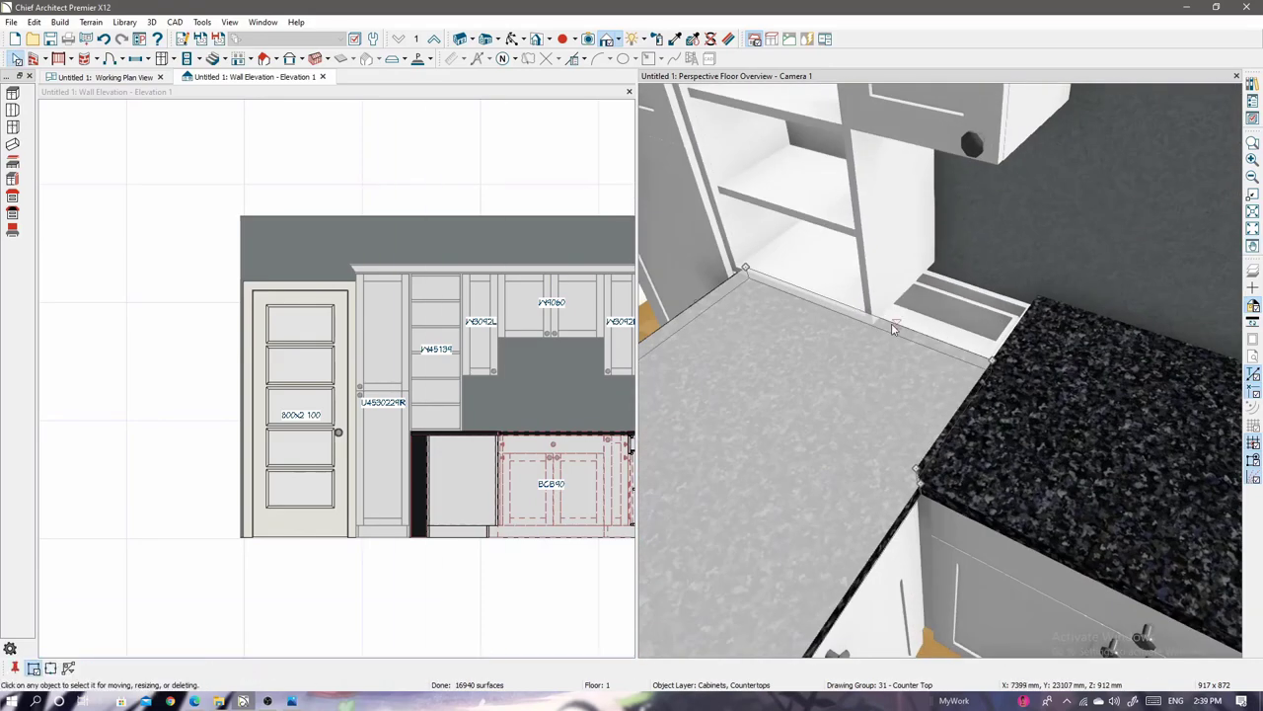
{"action": "middle_click_drag", "start_coordinate": [1016, 286], "coordinate": [790, 375]}
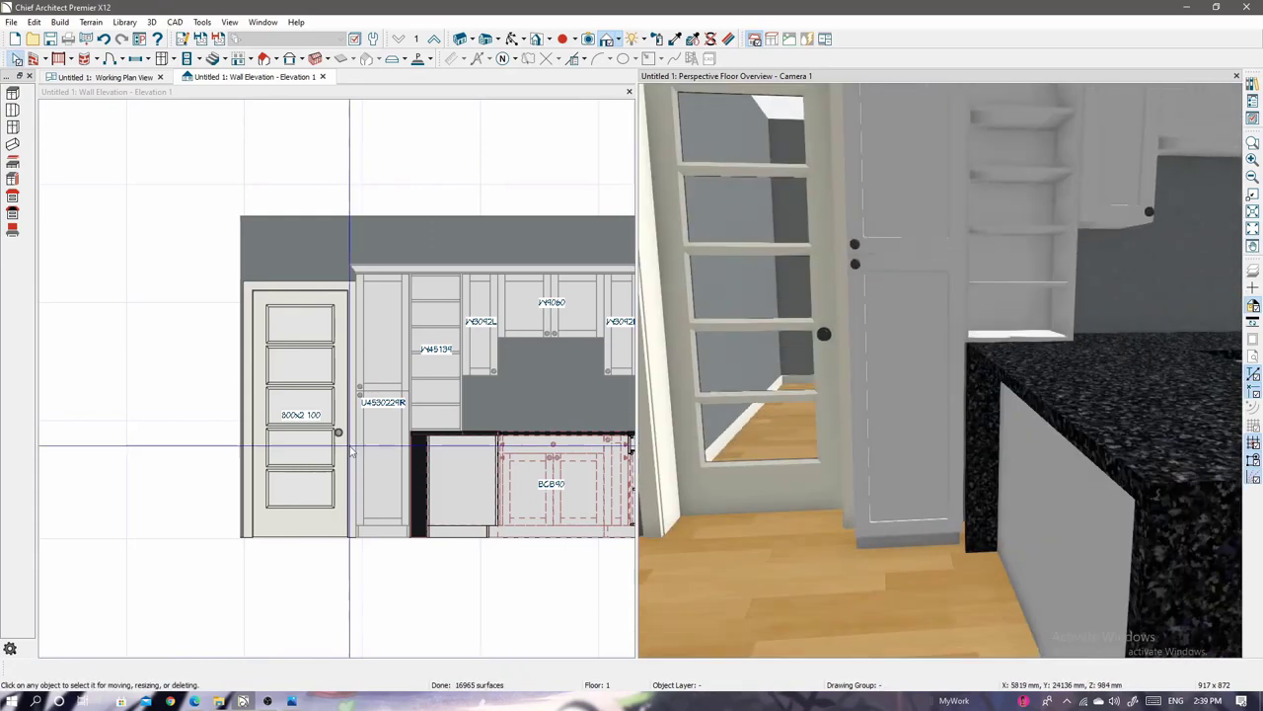
{"action": "left_click", "coordinate": [351, 451]}
{"action": "scroll", "coordinate": [355, 431], "scroll_direction": "up", "scroll_amount": 5}
Move the tall cabinet left until it sits against the door trim.
{"action": "scroll", "coordinate": [510, 372], "scroll_direction": "down", "scroll_amount": 1}
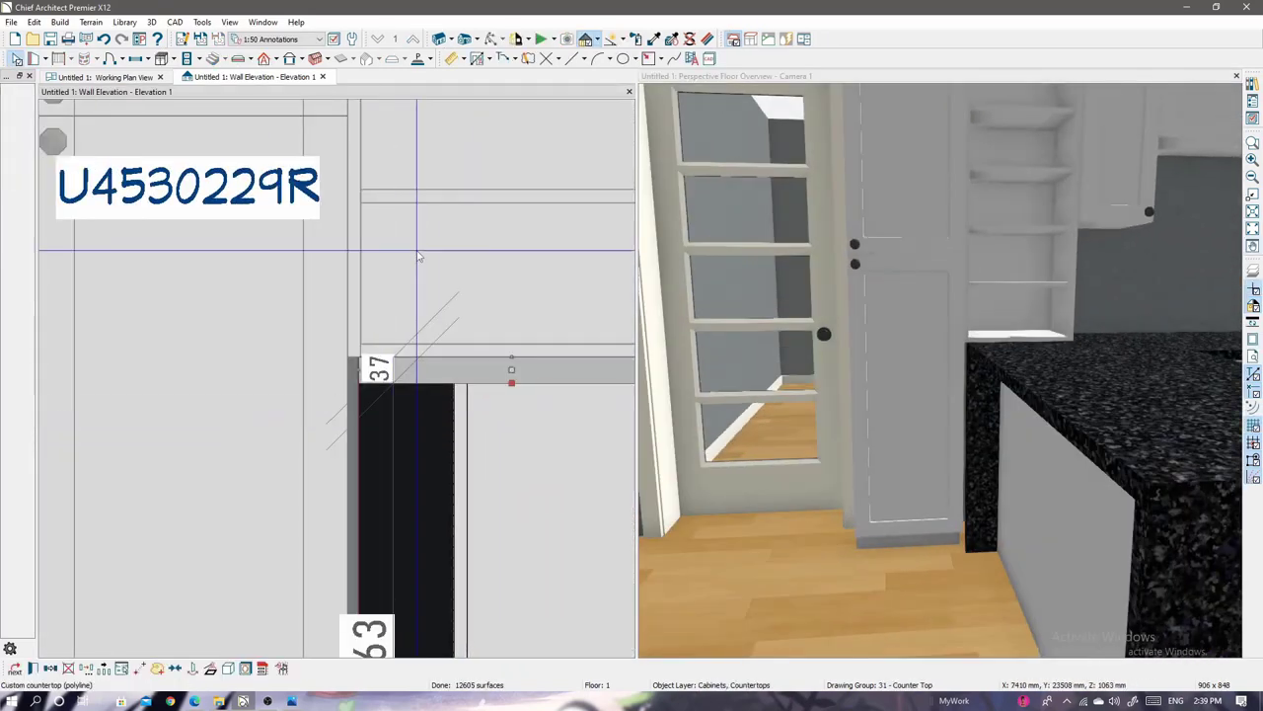
{"action": "scroll", "coordinate": [364, 360], "scroll_direction": "down", "scroll_amount": 4}
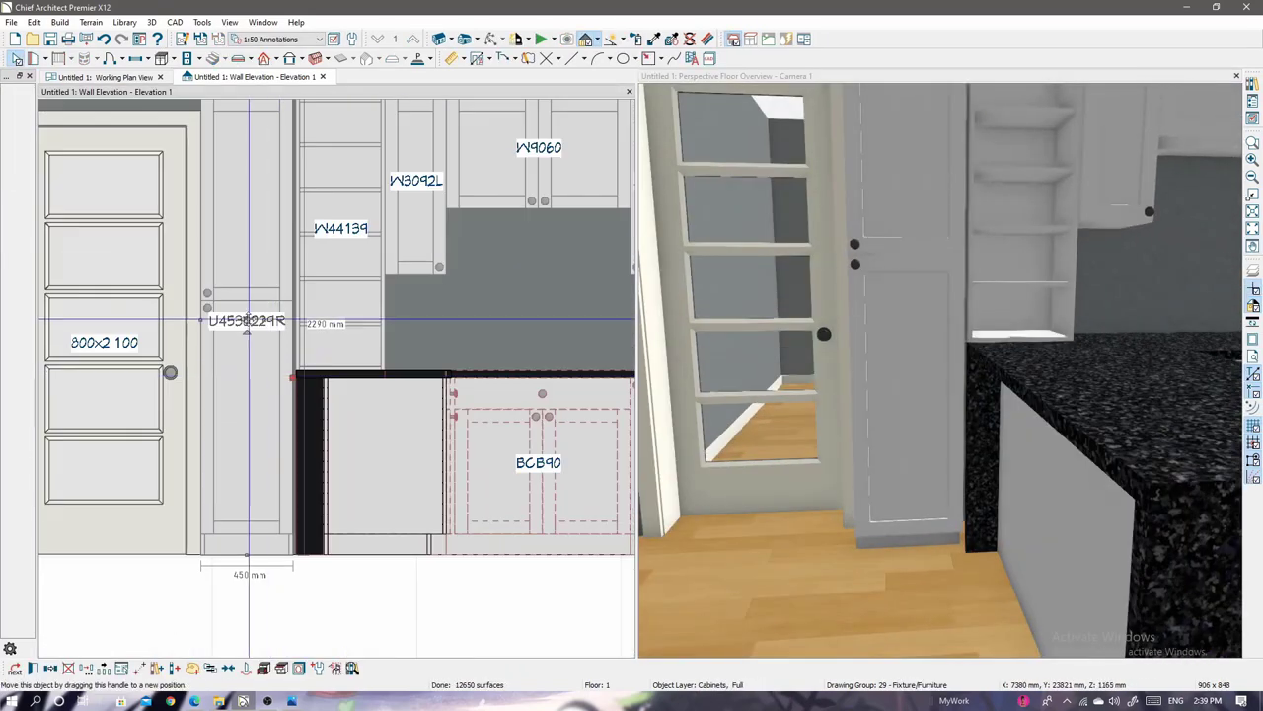
{"action": "mouse_move", "coordinate": [222, 318]}
{"action": "left_mouse_down"}
{"action": "mouse_move", "coordinate": [196, 323]}
{"action": "mouse_move", "coordinate": [249, 321]}
{"action": "left_mouse_up"}
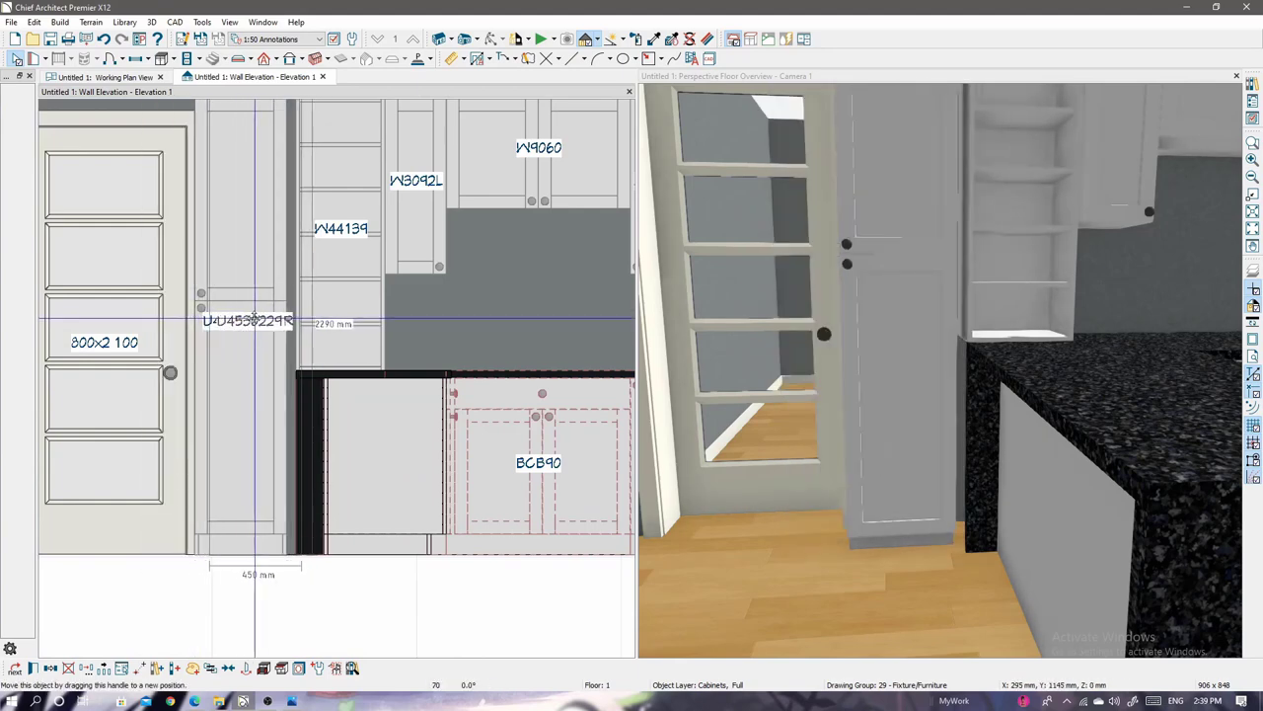
{"action": "middle_click_drag", "start_coordinate": [987, 395], "coordinate": [829, 419]}
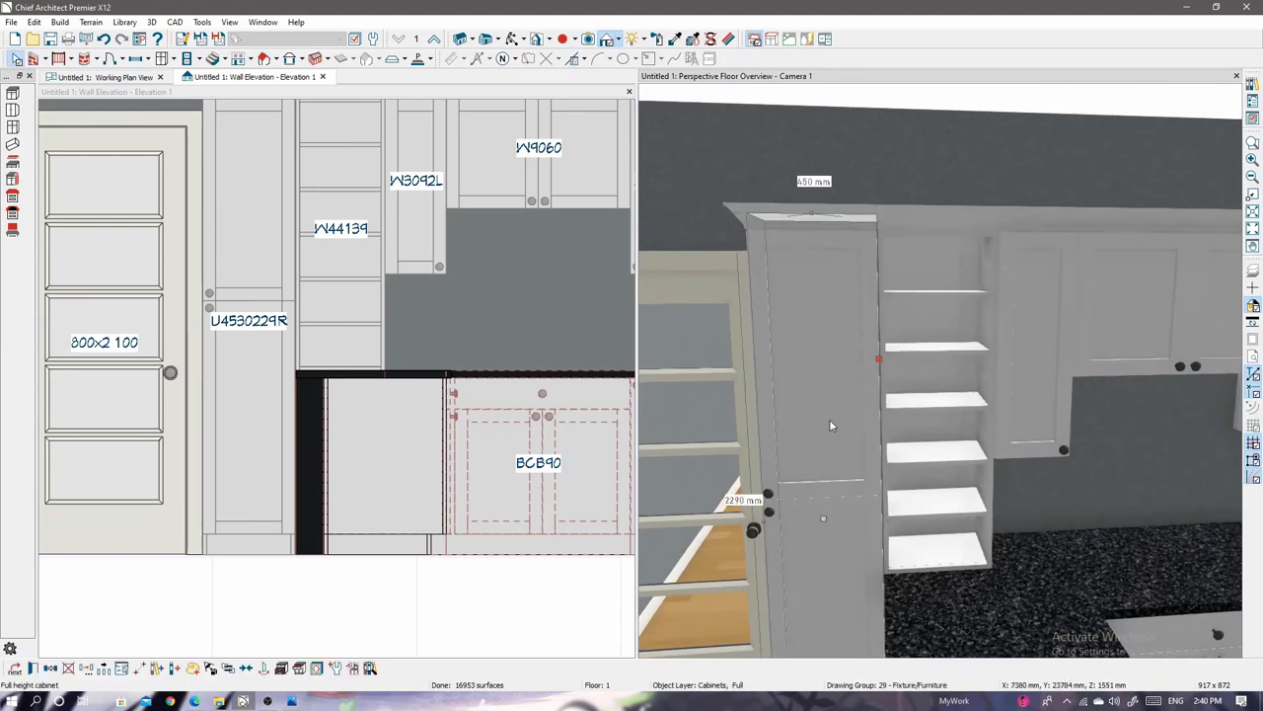
Adjust the countertop corner beside the tall cabinet.
{"action": "scroll", "coordinate": [1041, 472], "scroll_direction": "down", "scroll_amount": 2}
{"action": "scroll", "coordinate": [375, 408], "scroll_direction": "up", "scroll_amount": 2}
{"action": "scroll", "coordinate": [375, 408], "scroll_direction": "up", "scroll_amount": 3}
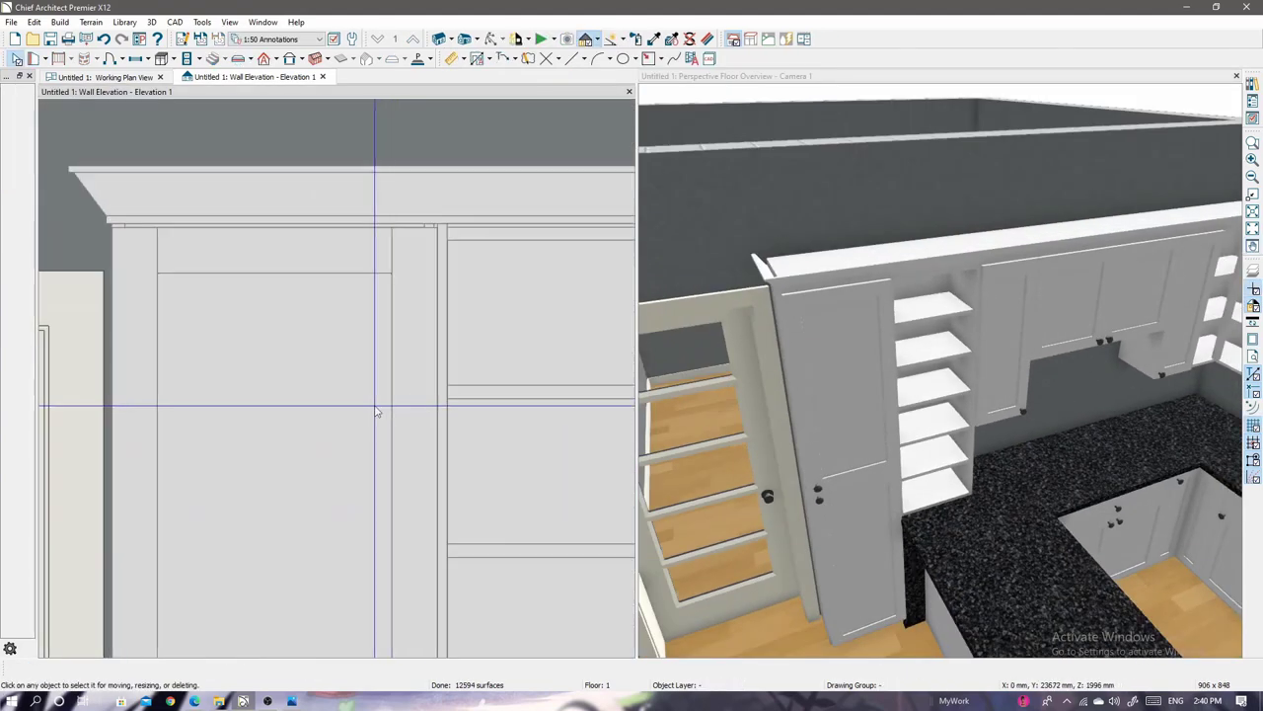
{"action": "scroll", "coordinate": [375, 408], "scroll_direction": "down", "scroll_amount": 3}
{"action": "scroll", "coordinate": [444, 393], "scroll_direction": "up", "scroll_amount": 4}
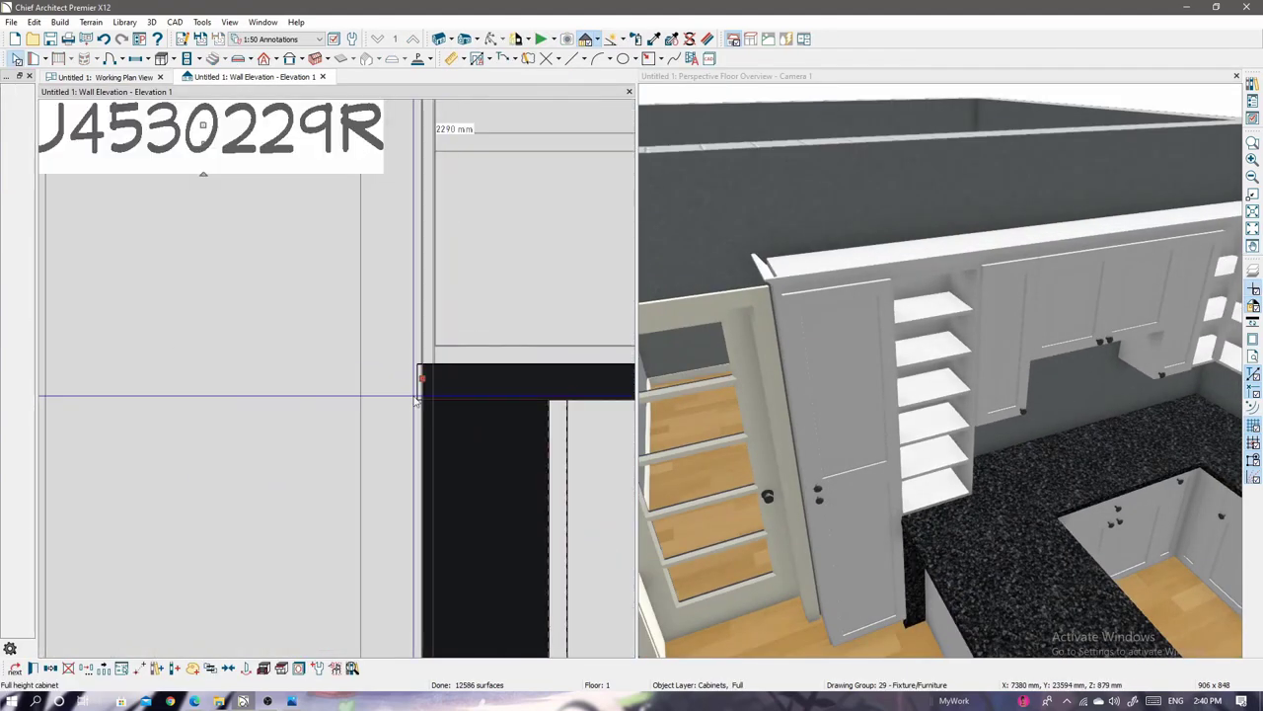
{"action": "scroll", "coordinate": [421, 408], "scroll_direction": "up", "scroll_amount": 3}
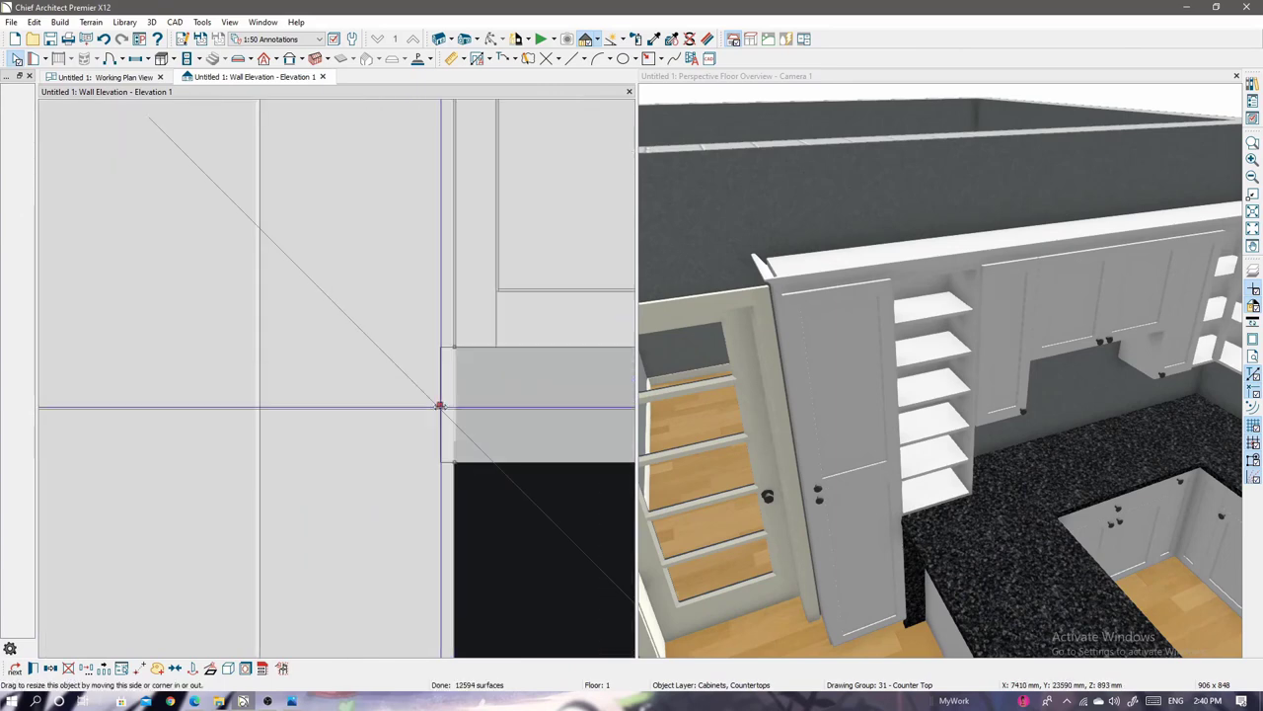
{"action": "left_click_drag", "start_coordinate": [446, 461], "coordinate": [441, 528]}
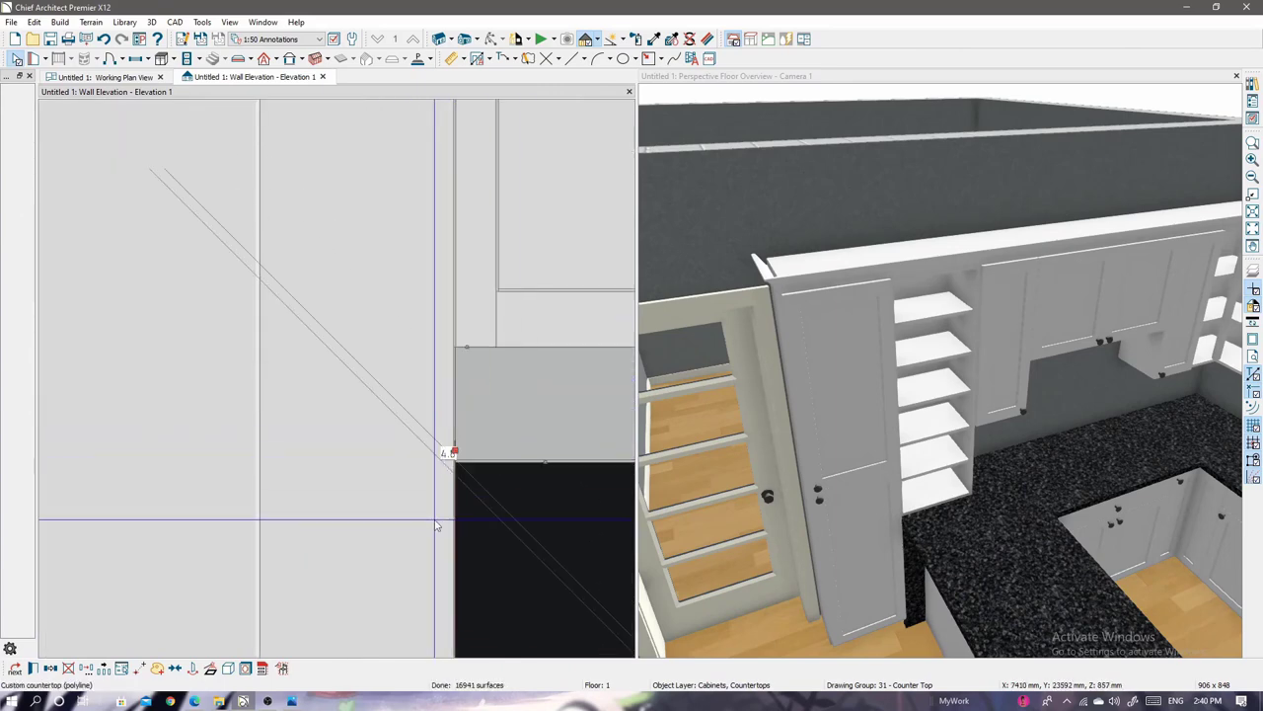
Widen the tall cabinet to U4630229R so it meets the countertop edge.
{"action": "scroll", "coordinate": [451, 404], "scroll_direction": "down", "scroll_amount": 3}
{"action": "scroll", "coordinate": [454, 410], "scroll_direction": "up", "scroll_amount": 3}
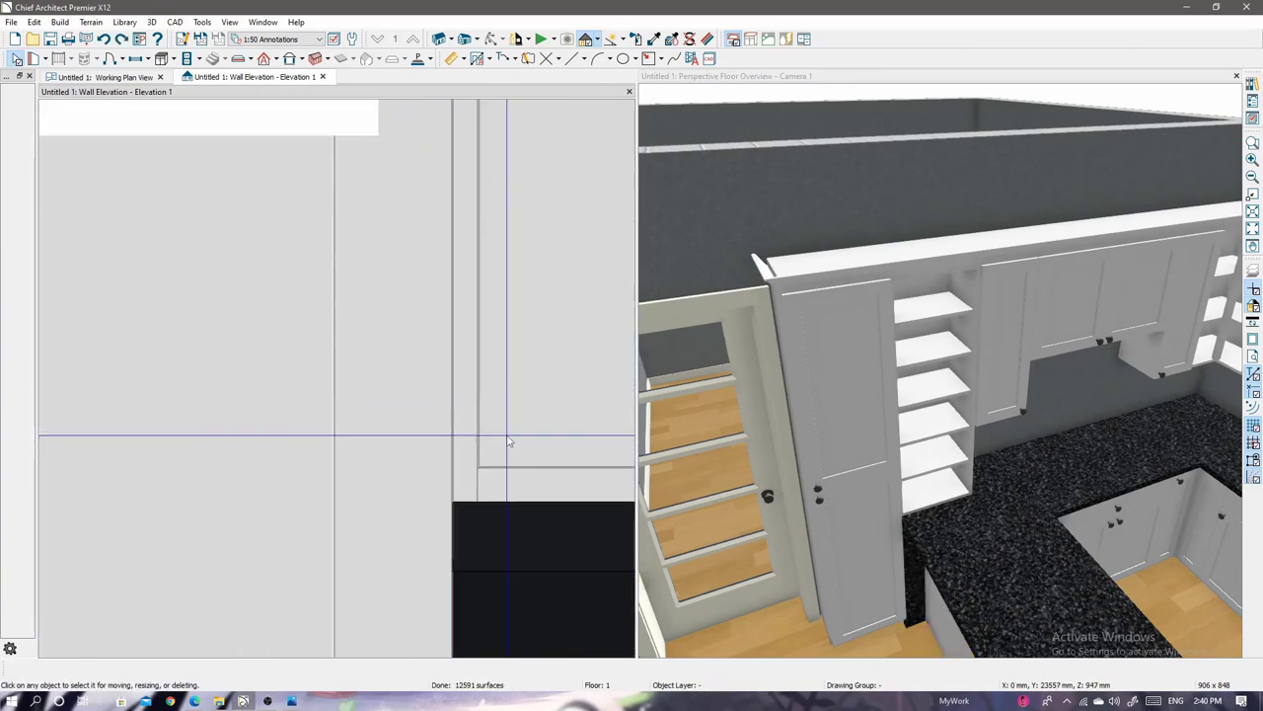
{"action": "scroll", "coordinate": [507, 441], "scroll_direction": "up", "scroll_amount": 2}
{"action": "left_click", "coordinate": [530, 310]}
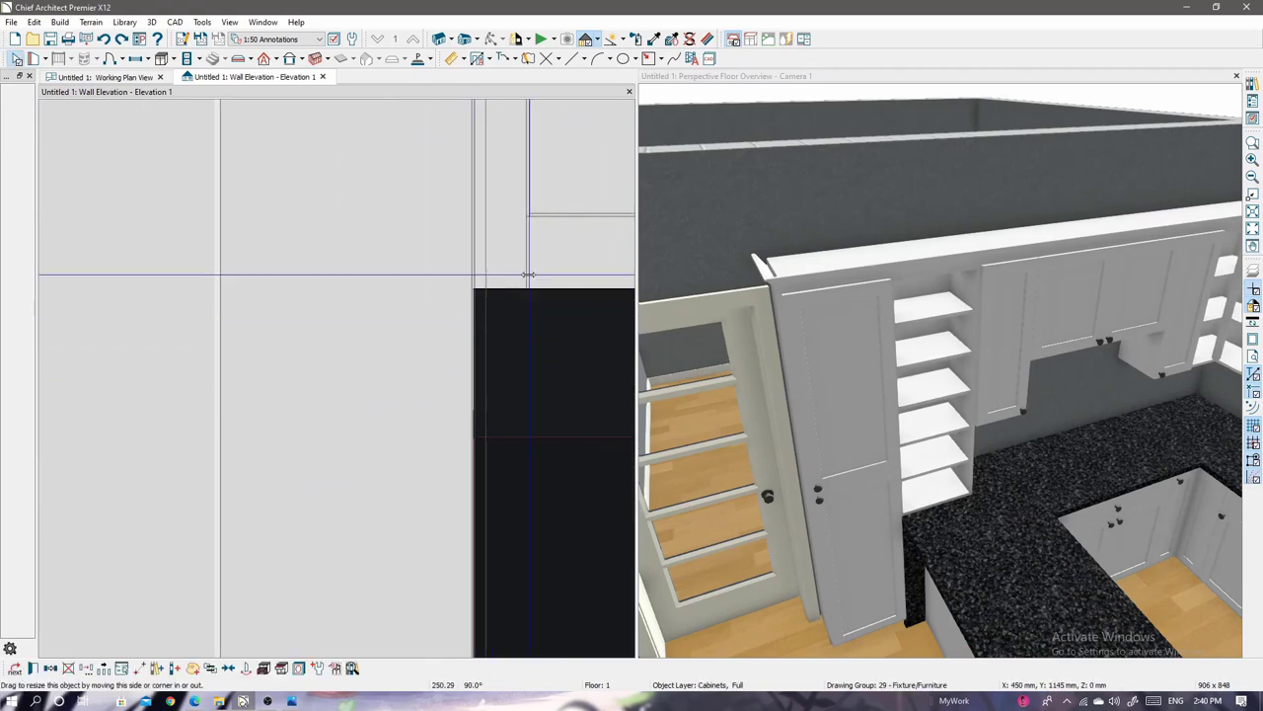
{"action": "scroll", "coordinate": [523, 296], "scroll_direction": "down", "scroll_amount": 3}
{"action": "scroll", "coordinate": [415, 350], "scroll_direction": "down", "scroll_amount": 3}
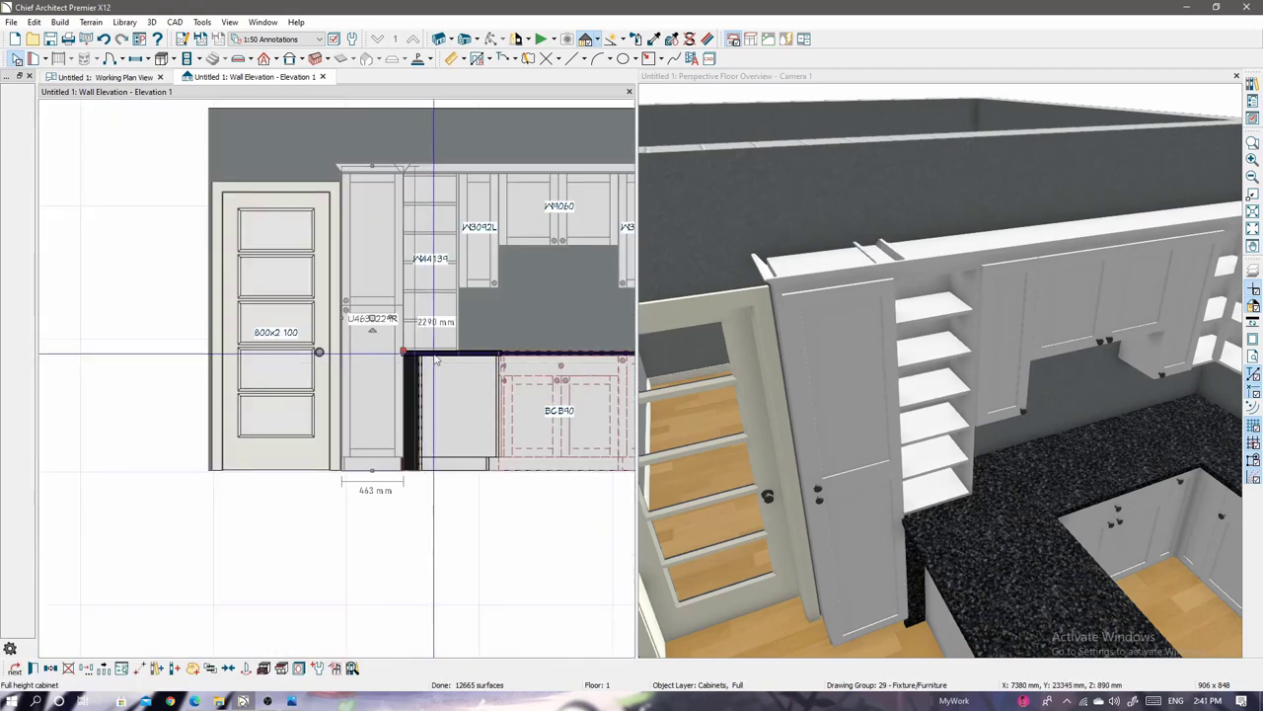
{"action": "scroll", "coordinate": [918, 423], "scroll_direction": "up", "scroll_amount": 3}
{"action": "scroll", "coordinate": [917, 423], "scroll_direction": "up", "scroll_amount": 3}
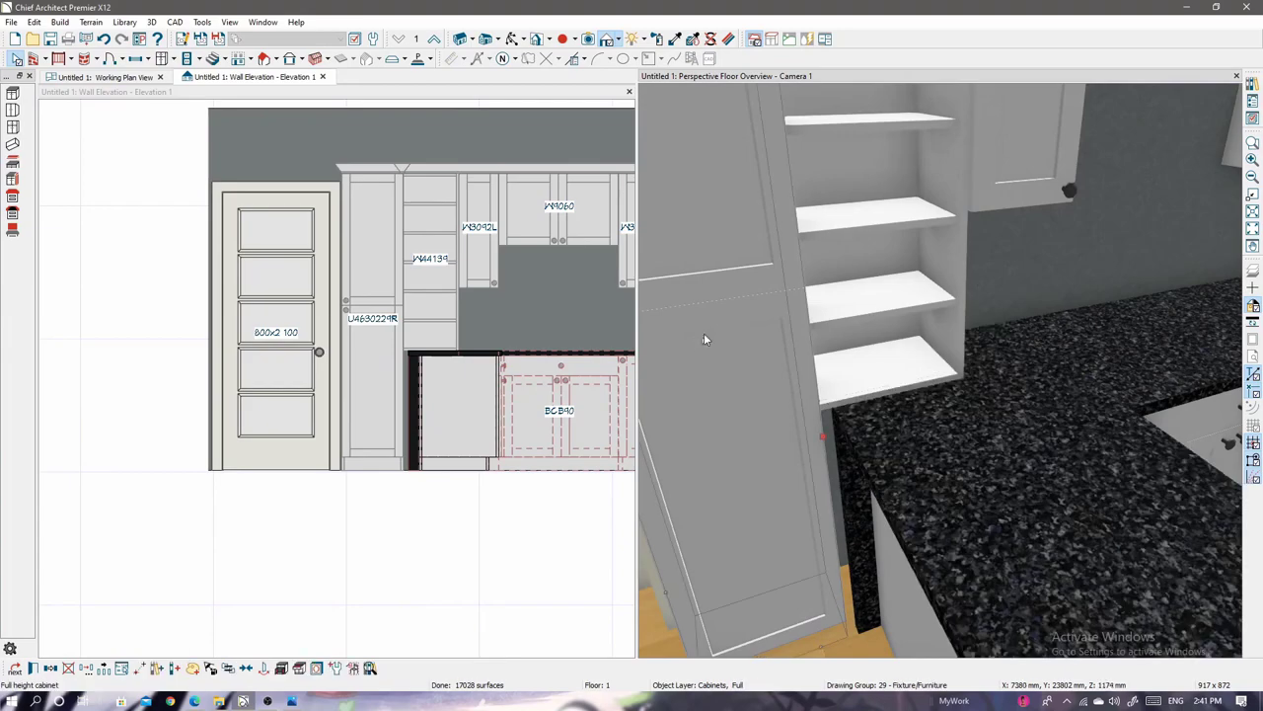
{"action": "left_click_drag", "start_coordinate": [704, 340], "coordinate": [669, 345]}
{"action": "scroll", "coordinate": [402, 260], "scroll_direction": "up", "scroll_amount": 2}
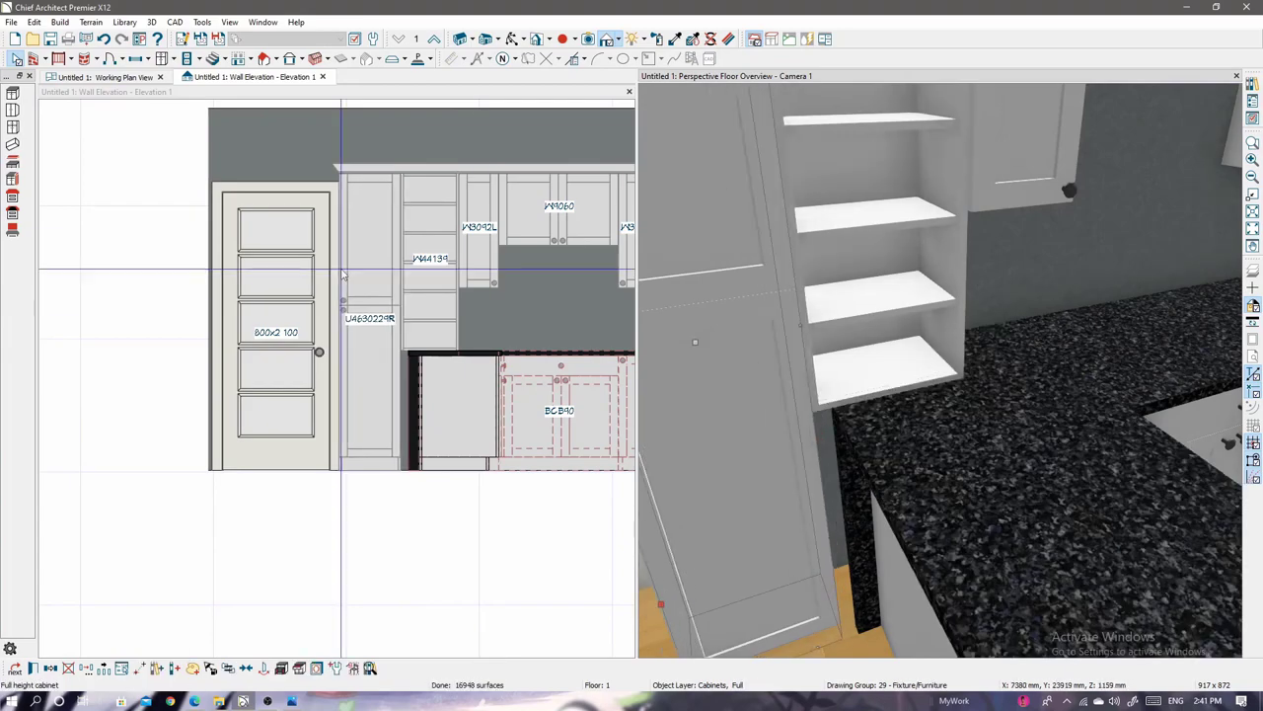
{"action": "scroll", "coordinate": [379, 363], "scroll_direction": "up", "scroll_amount": 3}
Select the countertop in 3D and pull its side edge toward the tall cabinet.
{"action": "scroll", "coordinate": [888, 375], "scroll_direction": "down", "scroll_amount": 3}
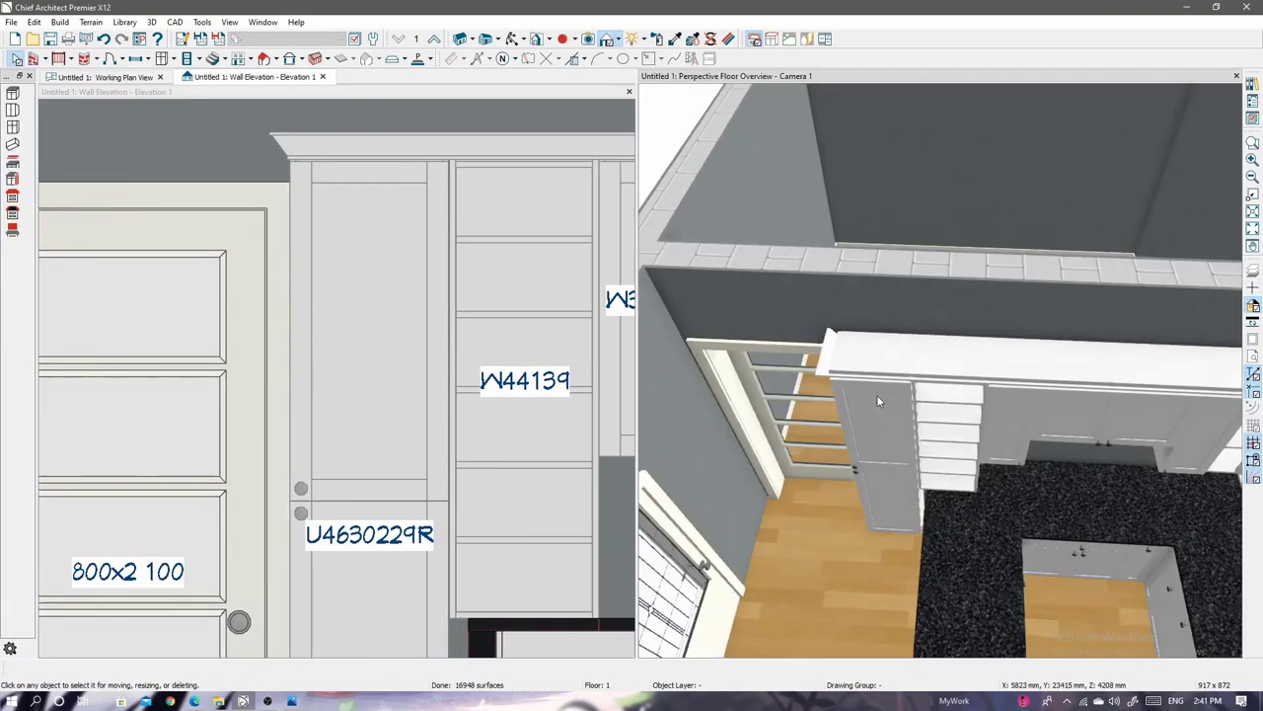
{"action": "left_click", "coordinate": [769, 315]}
{"action": "scroll", "coordinate": [888, 394], "scroll_direction": "up", "scroll_amount": 5}
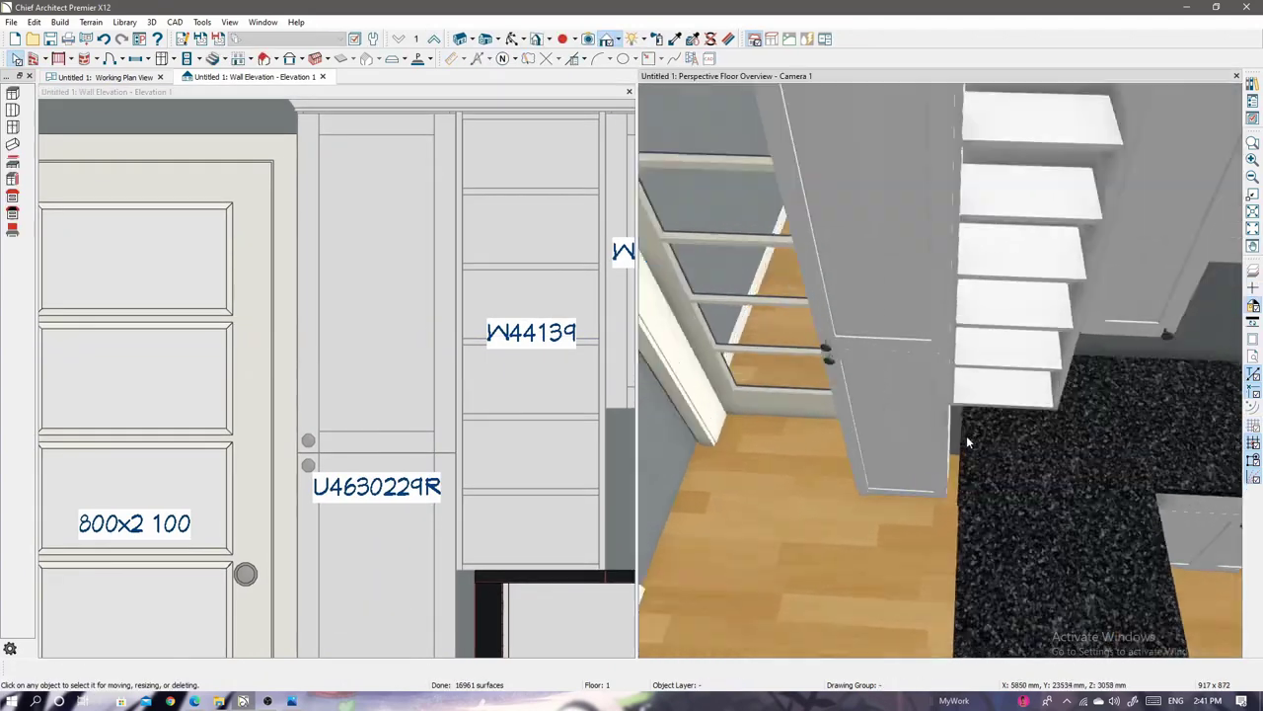
{"action": "scroll", "coordinate": [966, 442], "scroll_direction": "down", "scroll_amount": 3}
{"action": "left_click", "coordinate": [894, 474]}
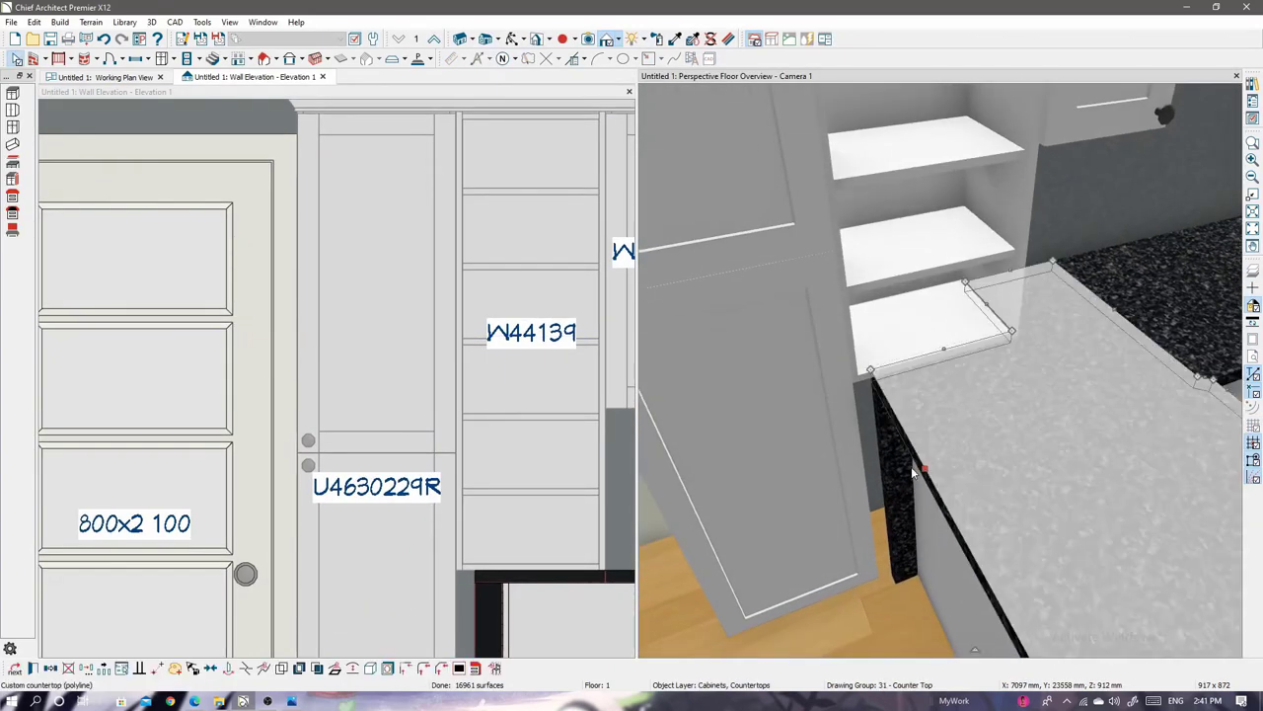
{"action": "left_click_drag", "start_coordinate": [897, 472], "coordinate": [910, 469]}
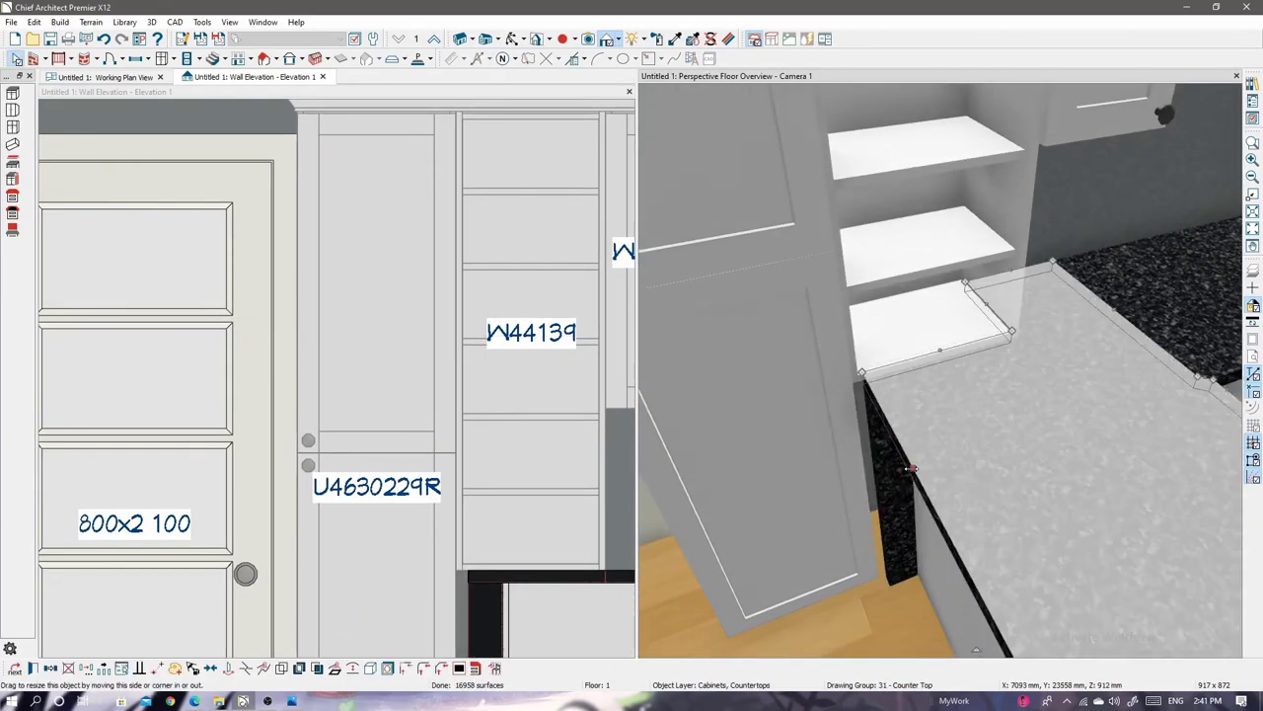
Stretch the countertop end in the elevation until it lines up with the tall cabinet.
{"action": "scroll", "coordinate": [462, 404], "scroll_direction": "up", "scroll_amount": 1}
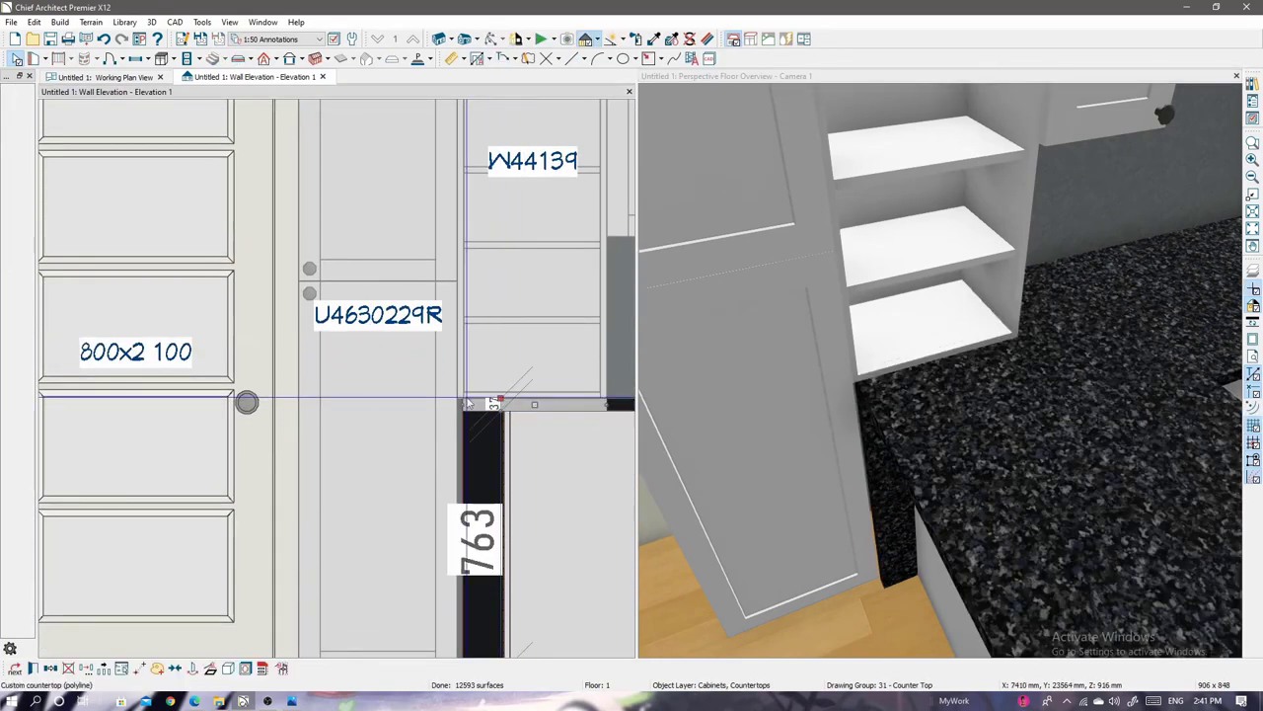
{"action": "scroll", "coordinate": [454, 425], "scroll_direction": "up", "scroll_amount": 3}
{"action": "left_click_drag", "start_coordinate": [436, 408], "coordinate": [442, 423]}
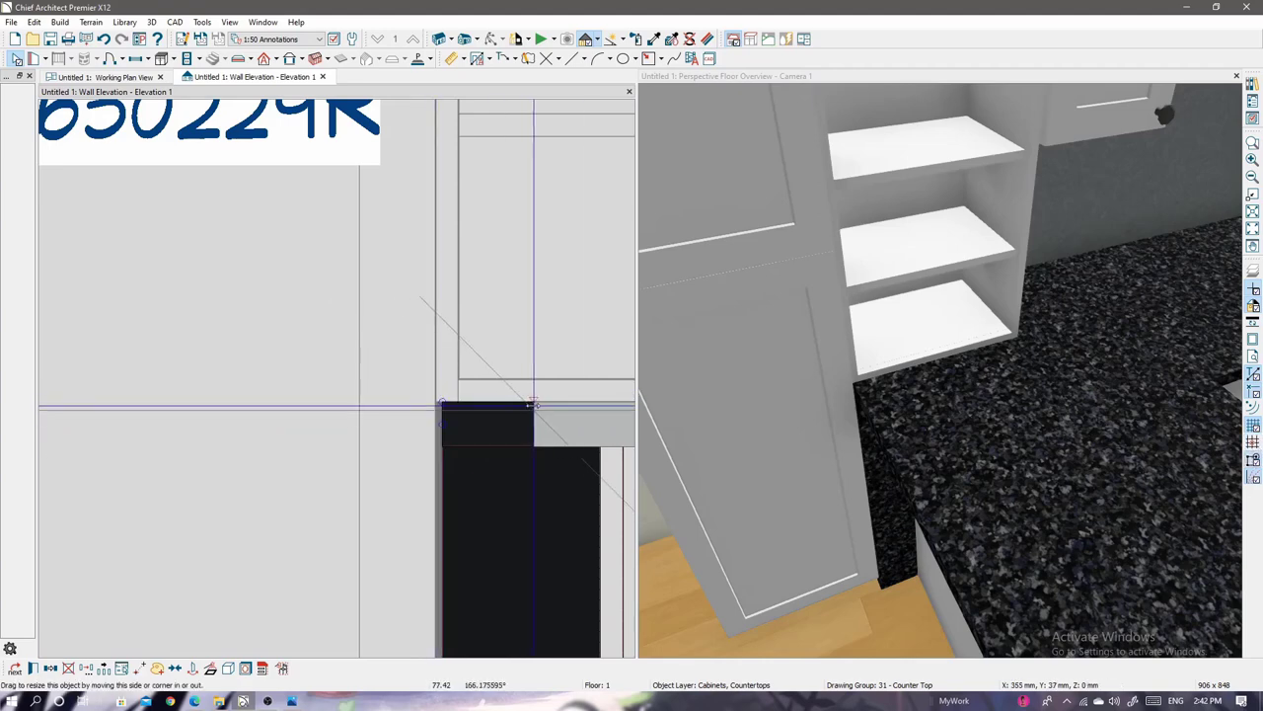
{"action": "mouse_move", "coordinate": [439, 408]}
{"action": "left_mouse_down"}
{"action": "mouse_move", "coordinate": [539, 432]}
{"action": "mouse_move", "coordinate": [442, 431]}
{"action": "left_mouse_up"}
{"action": "left_click", "coordinate": [897, 481]}
{"action": "scroll", "coordinate": [897, 481], "scroll_direction": "up", "scroll_amount": 5}
{"action": "scroll", "coordinate": [928, 473], "scroll_direction": "up", "scroll_amount": 3}
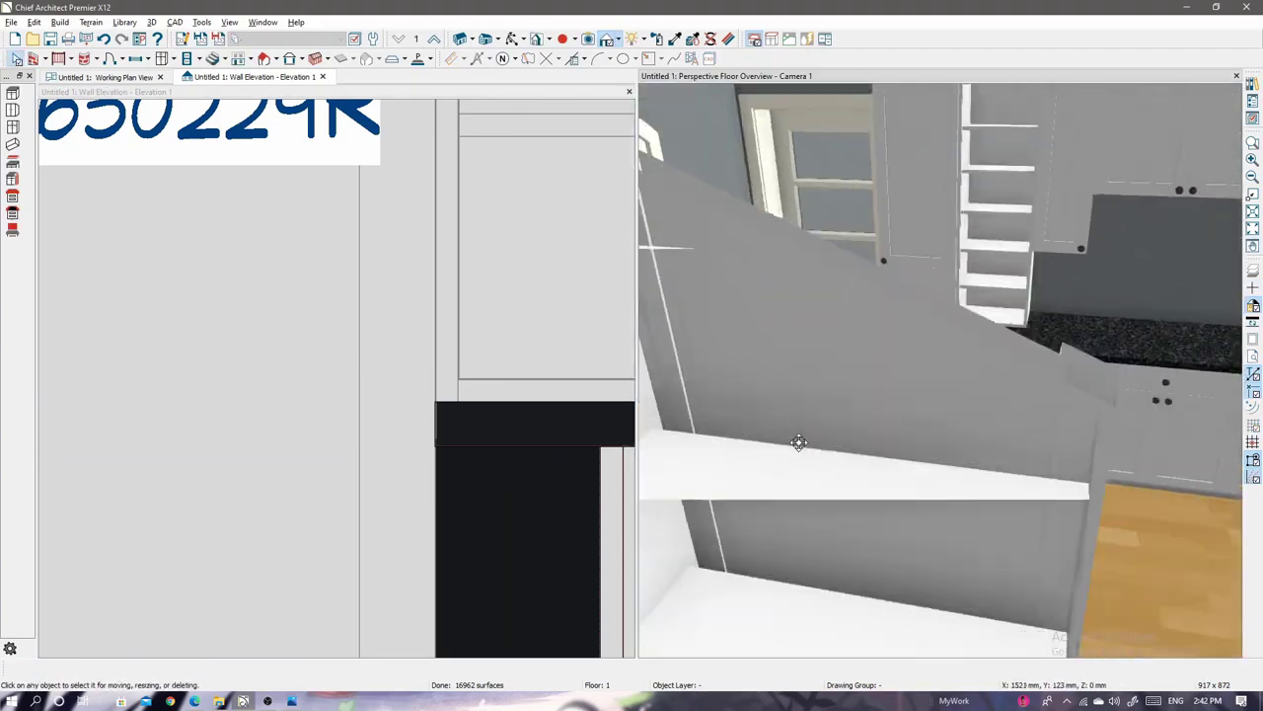
{"action": "scroll", "coordinate": [948, 474], "scroll_direction": "down", "scroll_amount": 3}
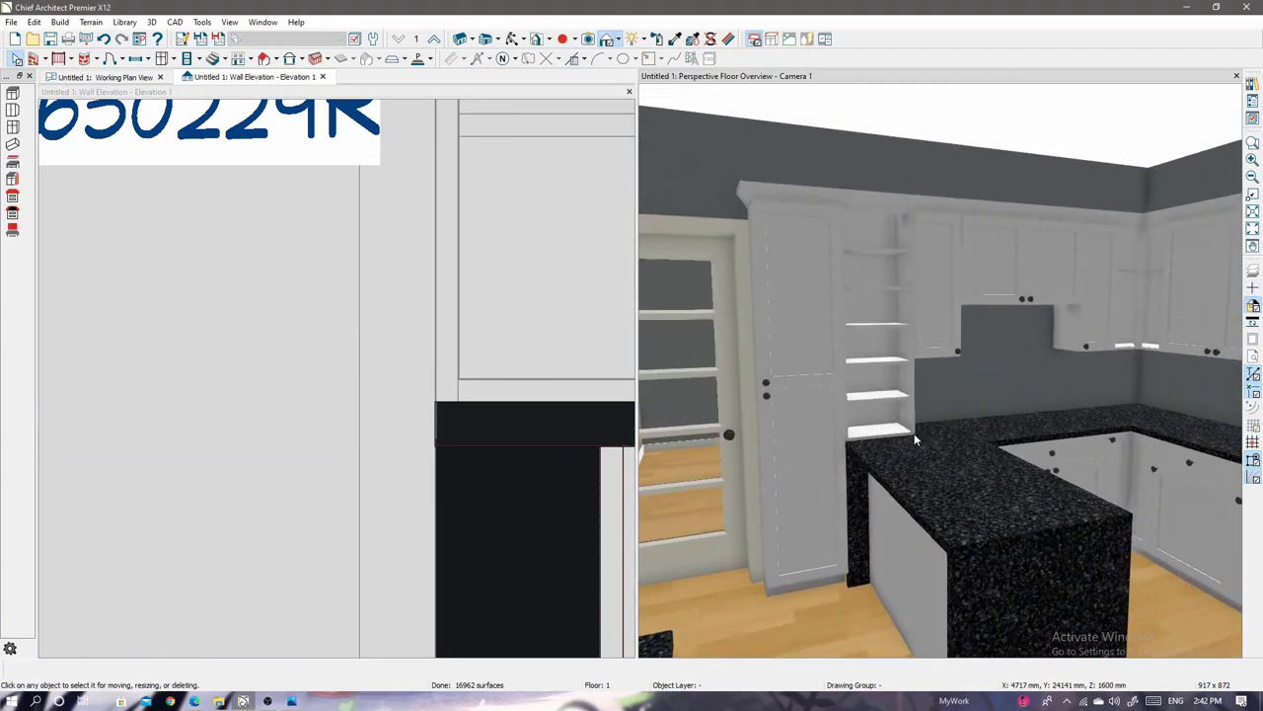
{"action": "mouse_move", "coordinate": [914, 439]}
{"action": "middle_mouse_down"}
{"action": "mouse_move", "coordinate": [897, 451]}
{"action": "mouse_move", "coordinate": [910, 380]}
{"action": "mouse_move", "coordinate": [965, 422]}
{"action": "middle_mouse_up"}
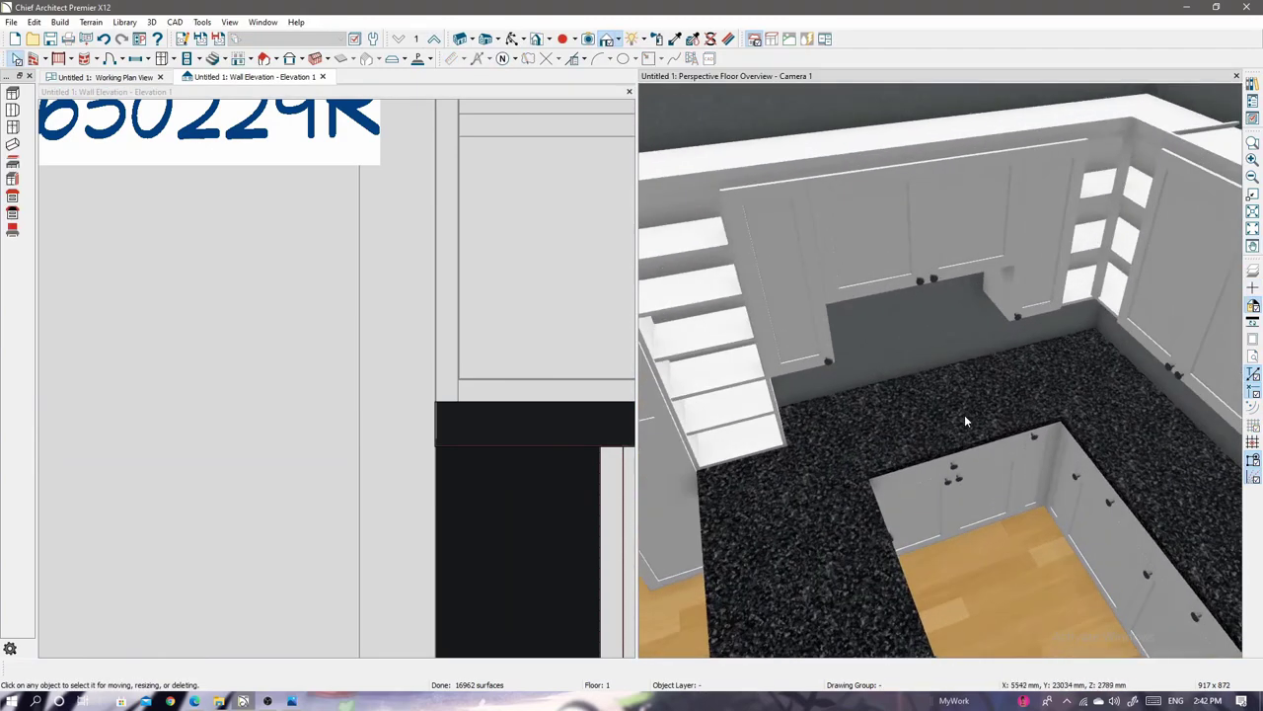
Choose a wall cabinet from the object library to place in the kitchen.
{"action": "left_click", "coordinate": [1253, 86]}
{"action": "left_click_drag", "start_coordinate": [903, 255], "coordinate": [999, 254]}
{"action": "scroll", "coordinate": [843, 312], "scroll_direction": "up", "scroll_amount": 3}
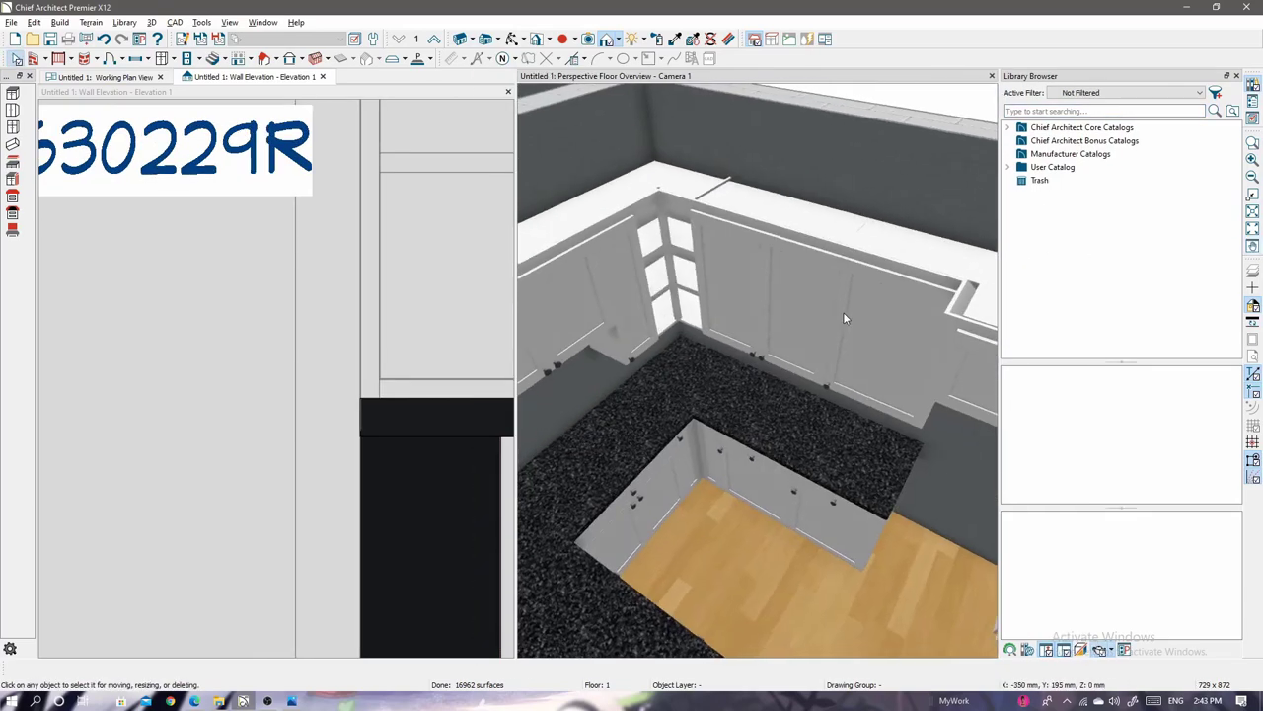
{"action": "scroll", "coordinate": [720, 318], "scroll_direction": "up", "scroll_amount": 3}
{"action": "left_click", "coordinate": [674, 268]}
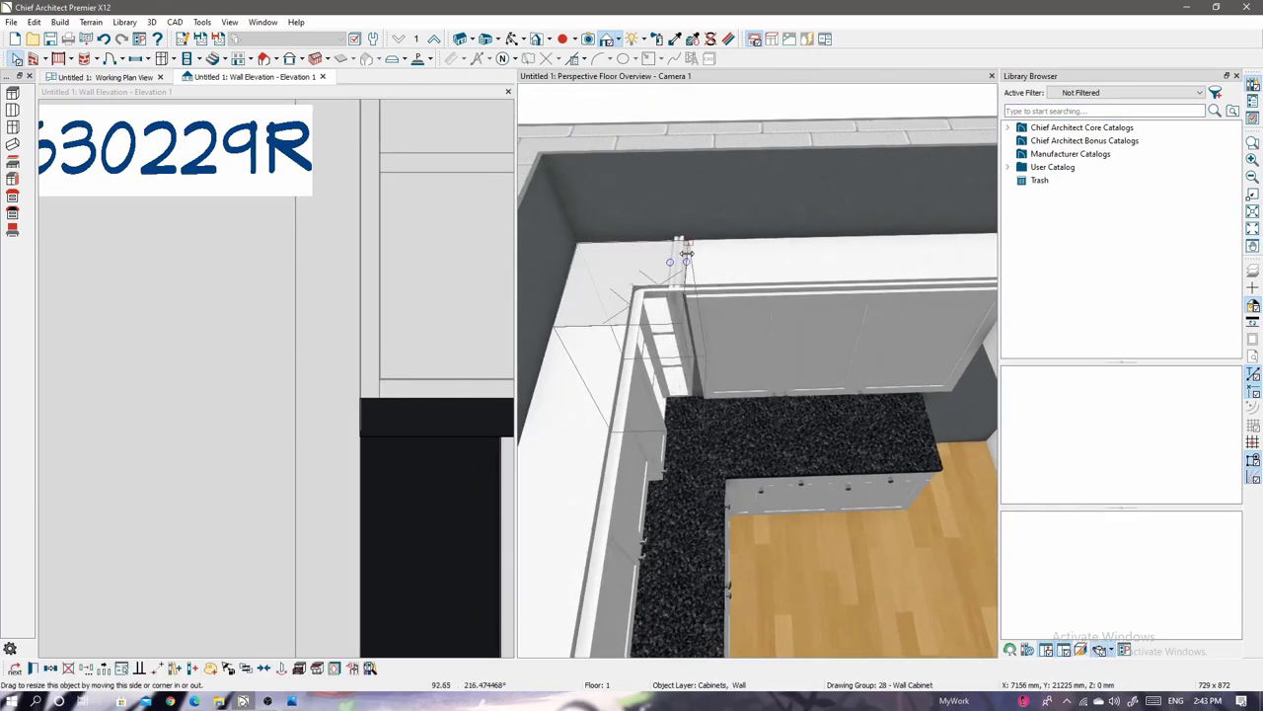
{"action": "scroll", "coordinate": [702, 401], "scroll_direction": "down", "scroll_amount": 3}
{"action": "scroll", "coordinate": [702, 400], "scroll_direction": "down", "scroll_amount": 3}
{"action": "scroll", "coordinate": [665, 346], "scroll_direction": "down", "scroll_amount": 5}
{"action": "mouse_move", "coordinate": [987, 411]}
{"action": "middle_mouse_down"}
{"action": "mouse_move", "coordinate": [885, 278]}
{"action": "mouse_move", "coordinate": [252, 63]}
{"action": "middle_mouse_up"}
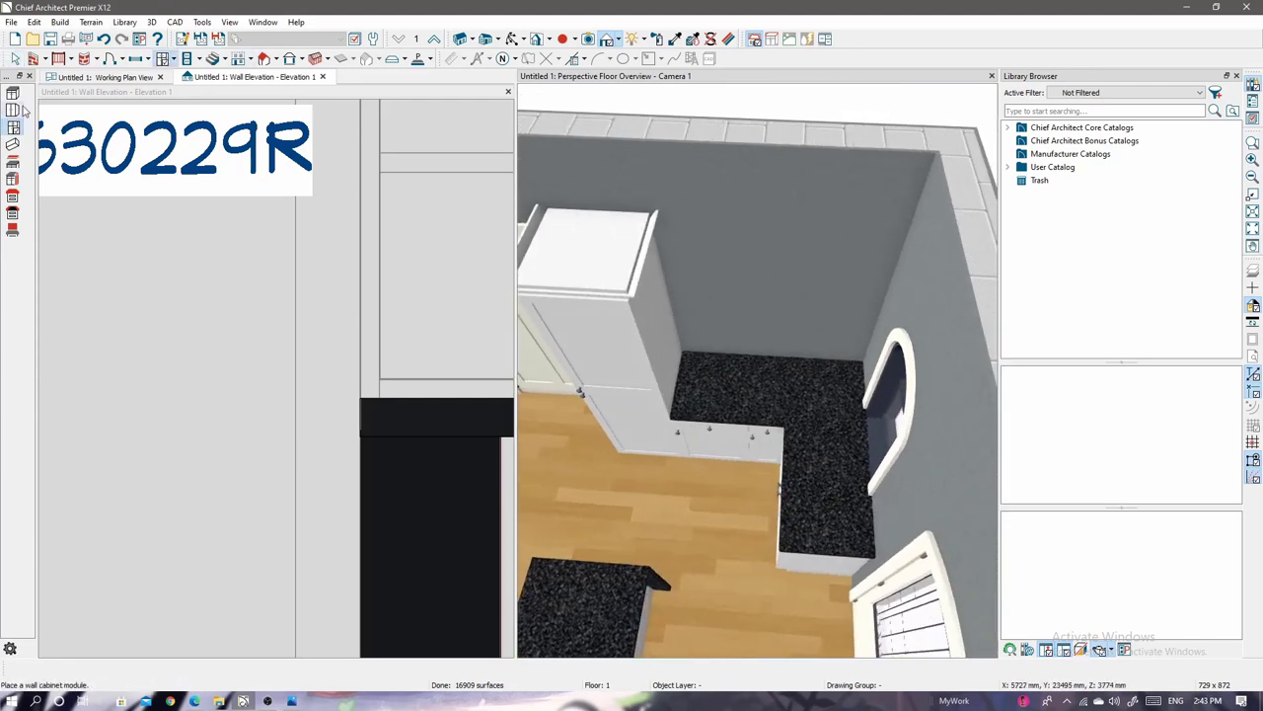
Hang two wall cabinets on the back wall beside the tall cabinet and close the Wall Elevation view.
{"action": "left_click", "coordinate": [681, 259]}
{"action": "left_click", "coordinate": [809, 262]}
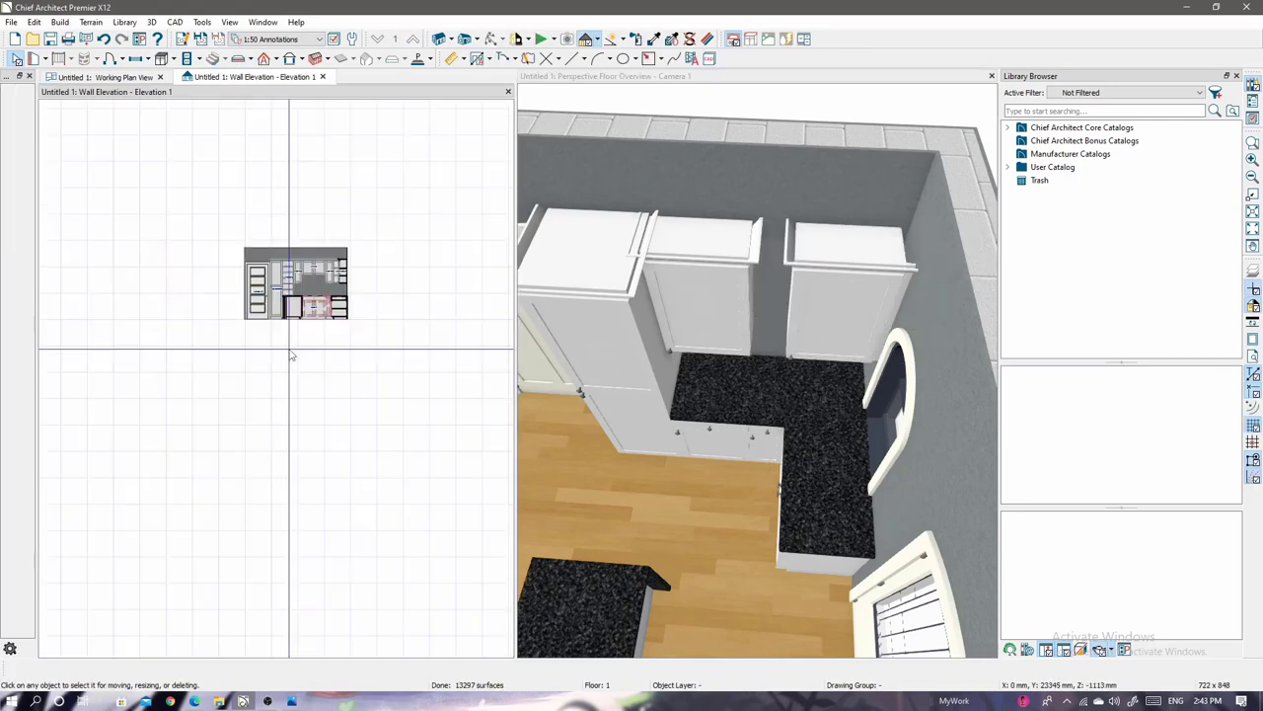
{"action": "left_click", "coordinate": [322, 76]}
{"action": "scroll", "coordinate": [473, 454], "scroll_direction": "up", "scroll_amount": 3}
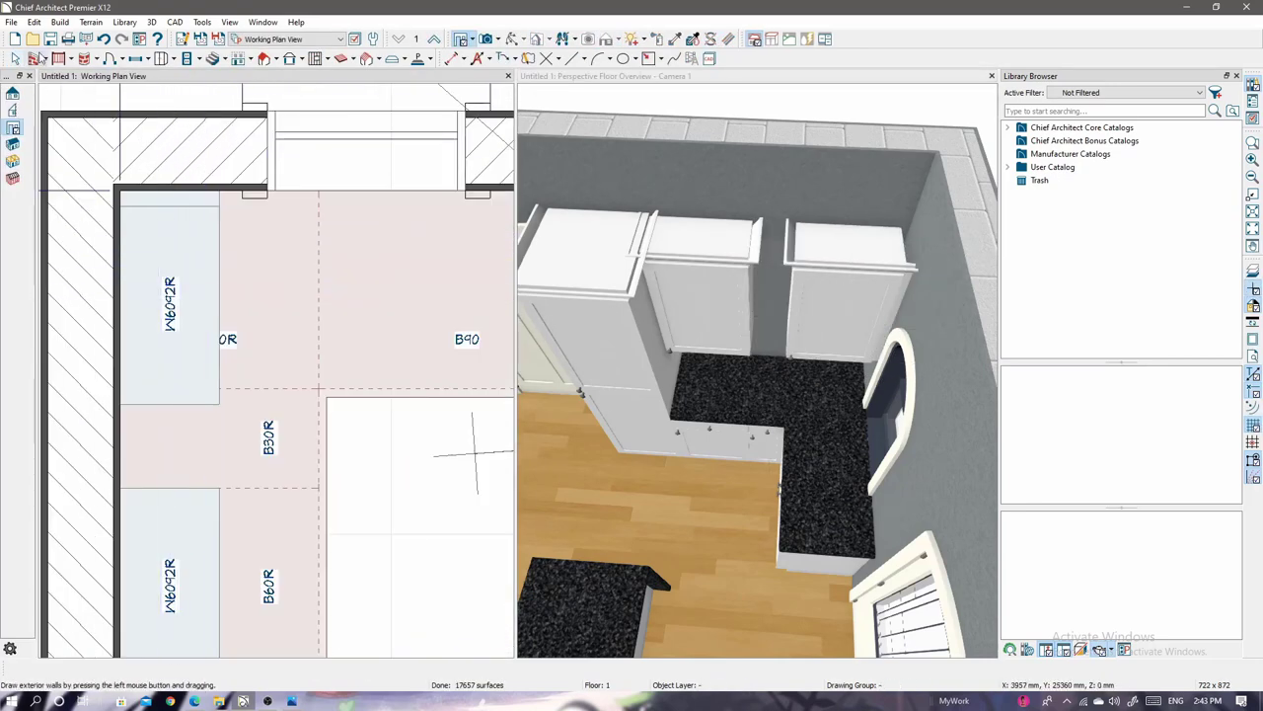
Resize the upper-left W6092R wall cabinet from its top edge.
{"action": "left_click", "coordinate": [15, 58]}
{"action": "left_click", "coordinate": [180, 318]}
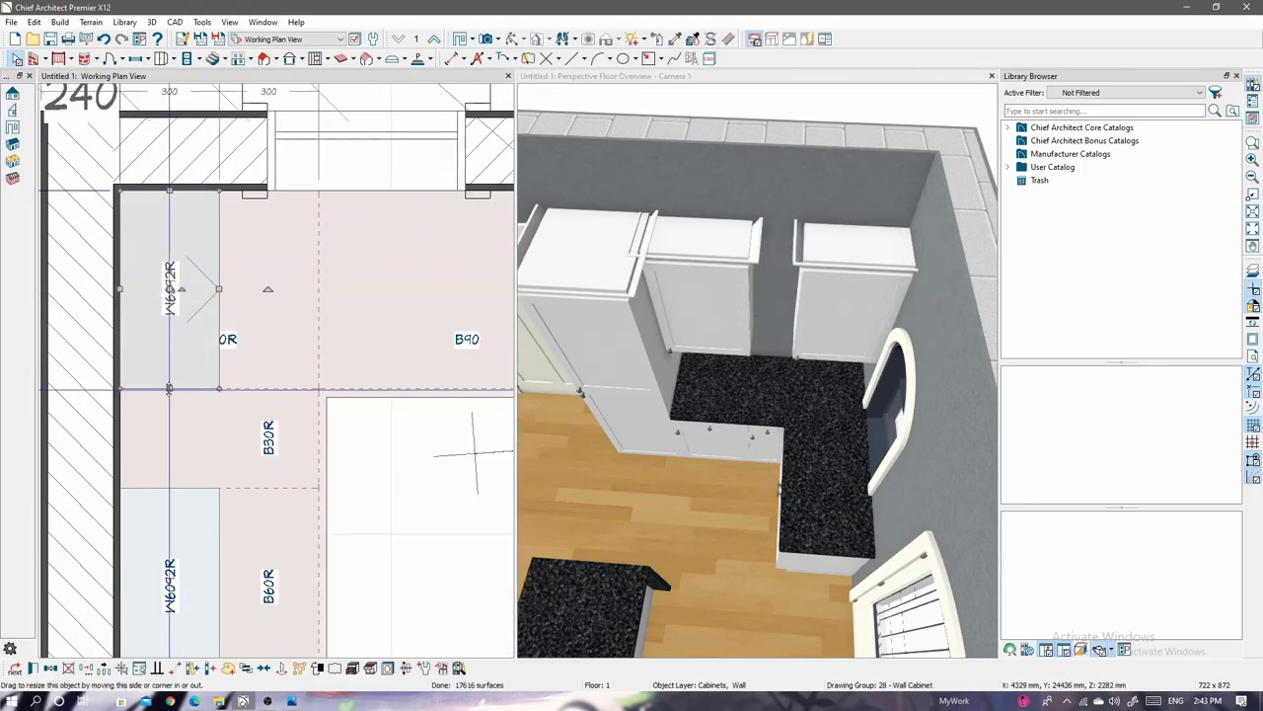
{"action": "left_click_drag", "start_coordinate": [180, 196], "coordinate": [173, 543]}
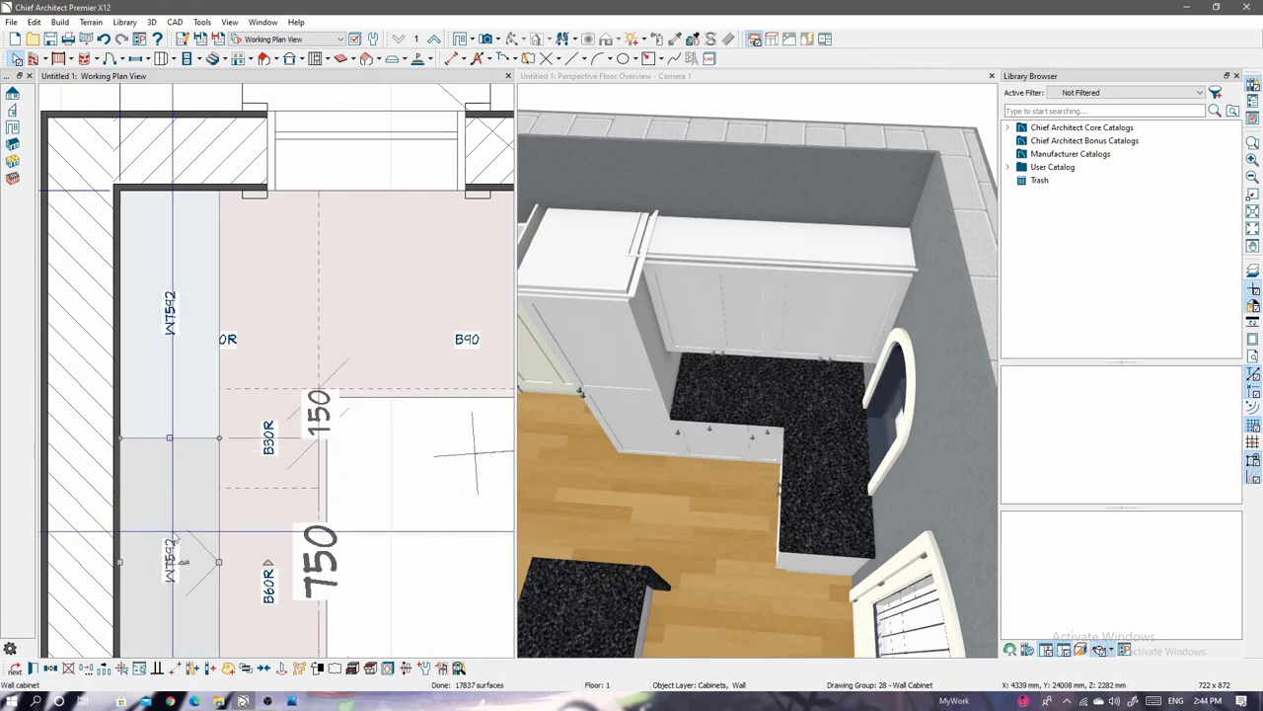
{"action": "double_click", "coordinate": [173, 542]}
{"action": "left_click", "coordinate": [839, 539]}
Resize the full-height cabinet beside the door.
{"action": "mouse_move", "coordinate": [681, 414]}
{"action": "middle_mouse_down"}
{"action": "mouse_move", "coordinate": [738, 417]}
{"action": "mouse_move", "coordinate": [728, 392]}
{"action": "middle_mouse_up"}
{"action": "scroll", "coordinate": [465, 536], "scroll_direction": "down", "scroll_amount": 2}
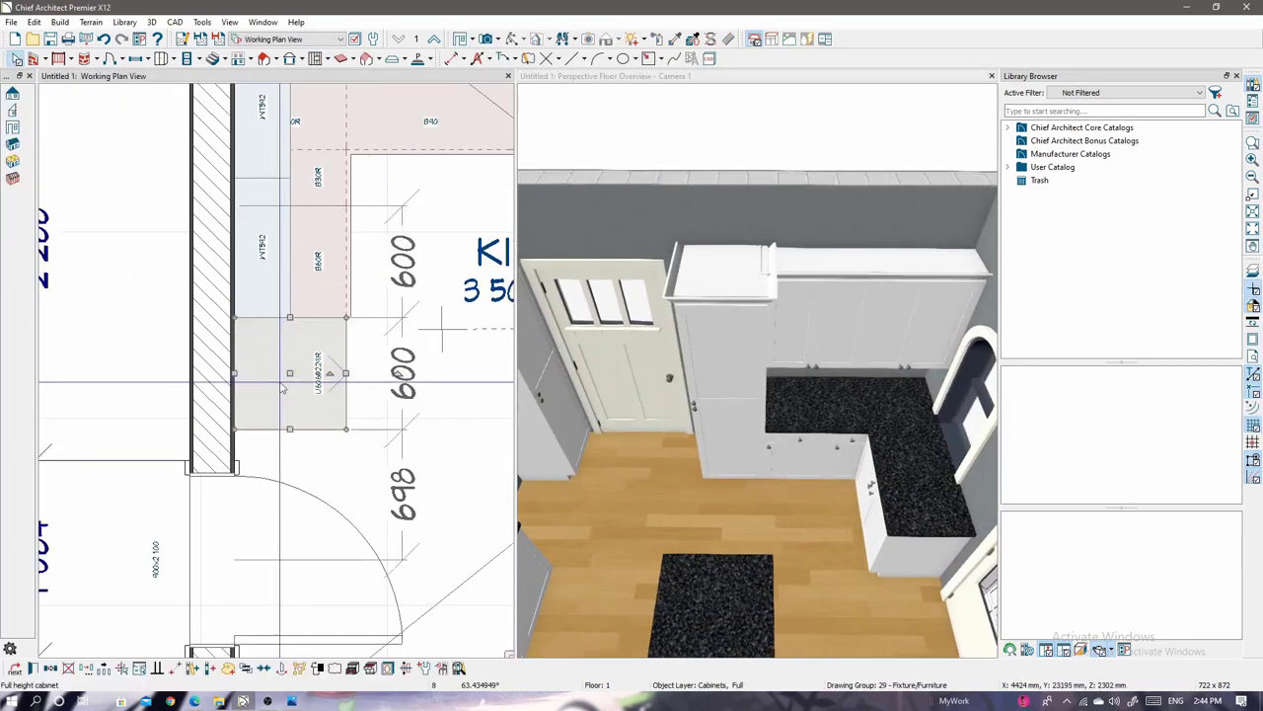
{"action": "left_click_drag", "start_coordinate": [400, 493], "coordinate": [329, 274]}
Apply new specification settings to the base cabinet beside the tall unit.
{"action": "left_click", "coordinate": [328, 273]}
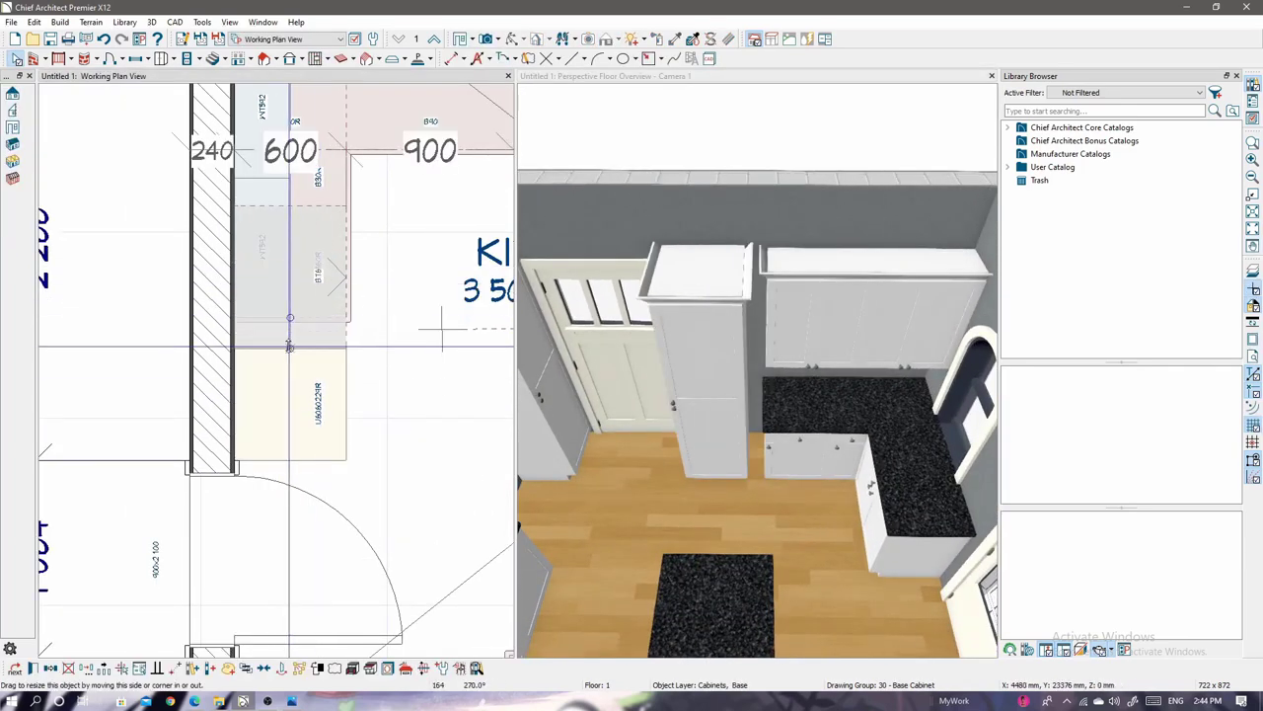
{"action": "double_click", "coordinate": [320, 293]}
{"action": "key", "text": "Return"}
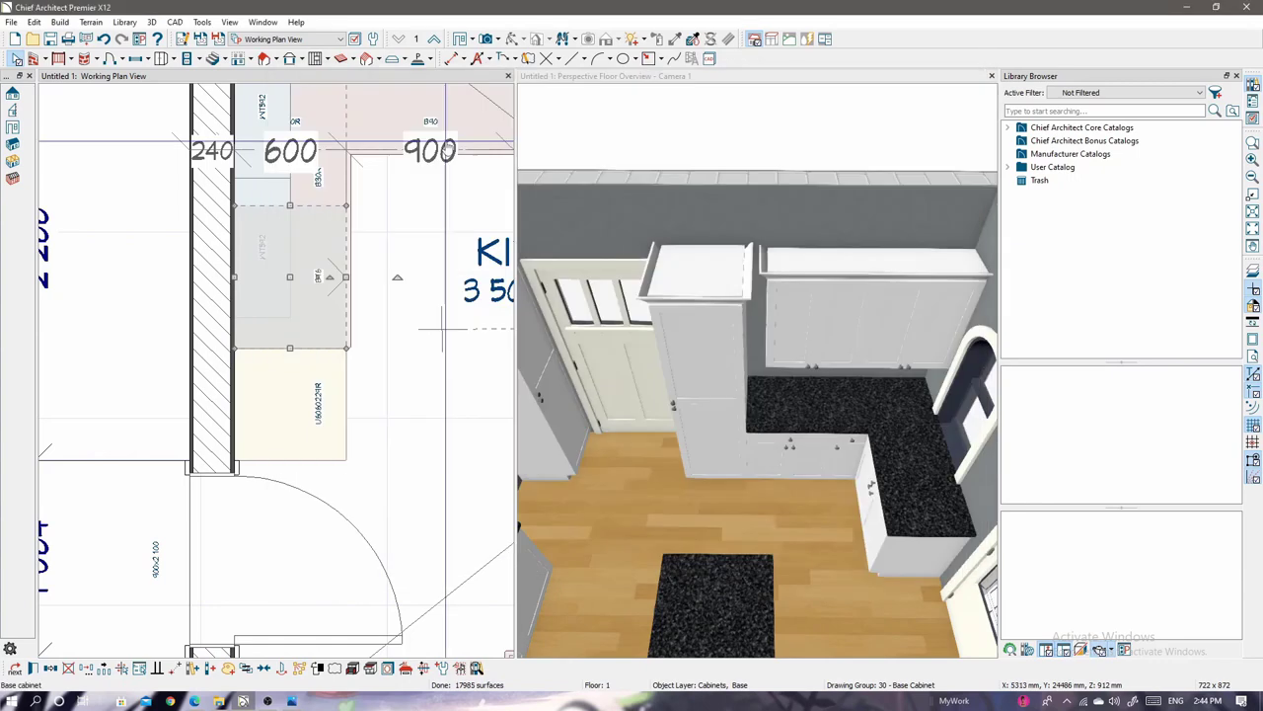
{"action": "scroll", "coordinate": [805, 452], "scroll_direction": "up", "scroll_amount": 3}
{"action": "left_click", "coordinate": [804, 452]}
Set the B30R corner base cabinet's width to 450 mm.
{"action": "double_click", "coordinate": [804, 452]}
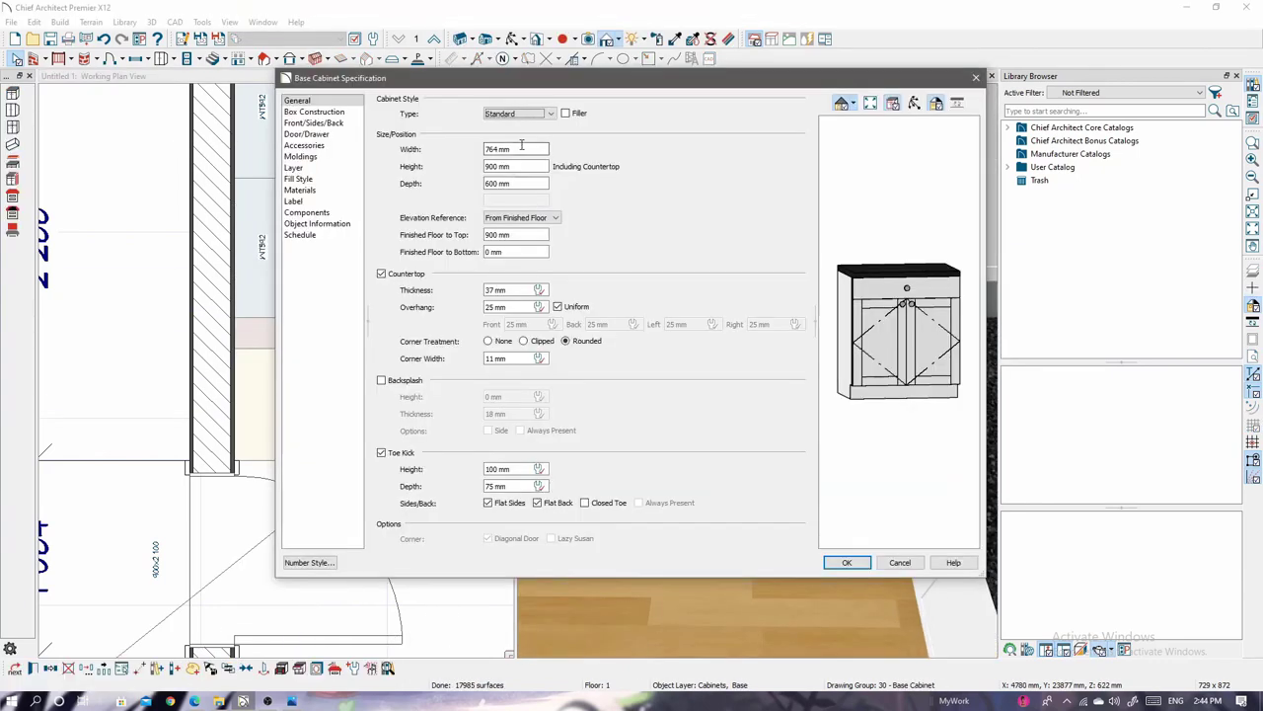
{"action": "key", "text": "Return"}
{"action": "left_click", "coordinate": [316, 179]}
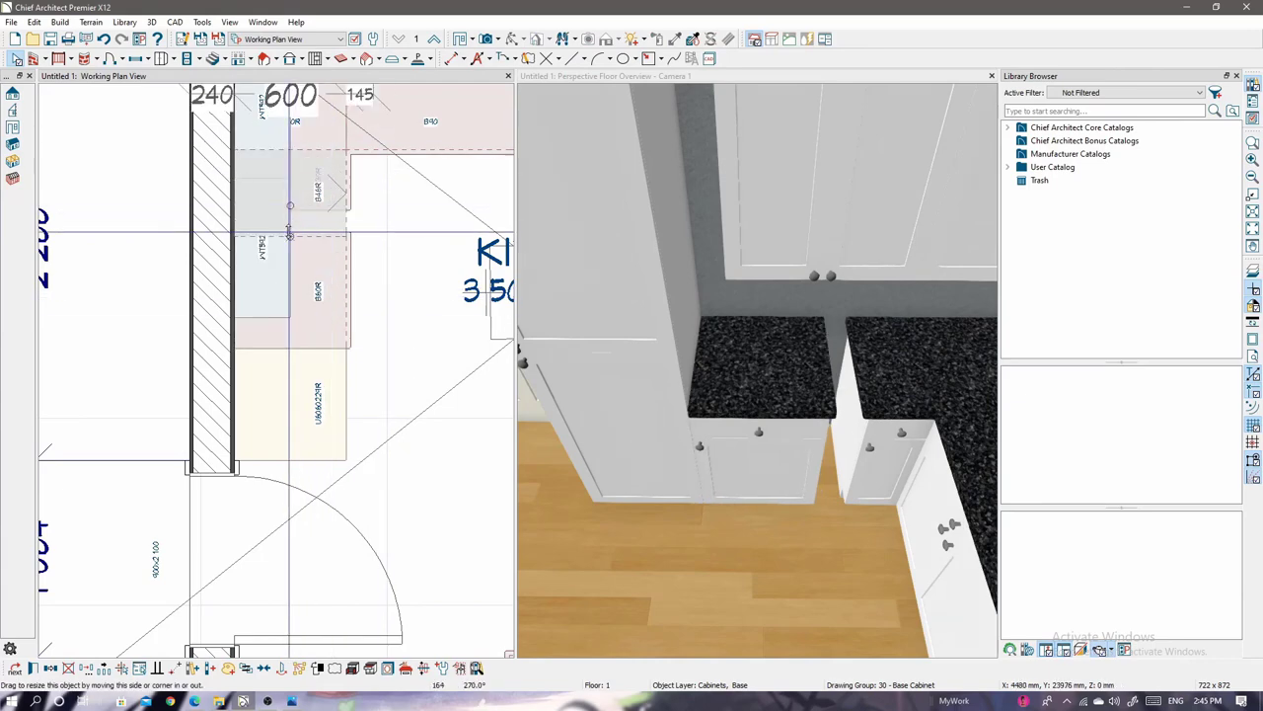
{"action": "double_click", "coordinate": [289, 234]}
{"action": "key", "text": "Return"}
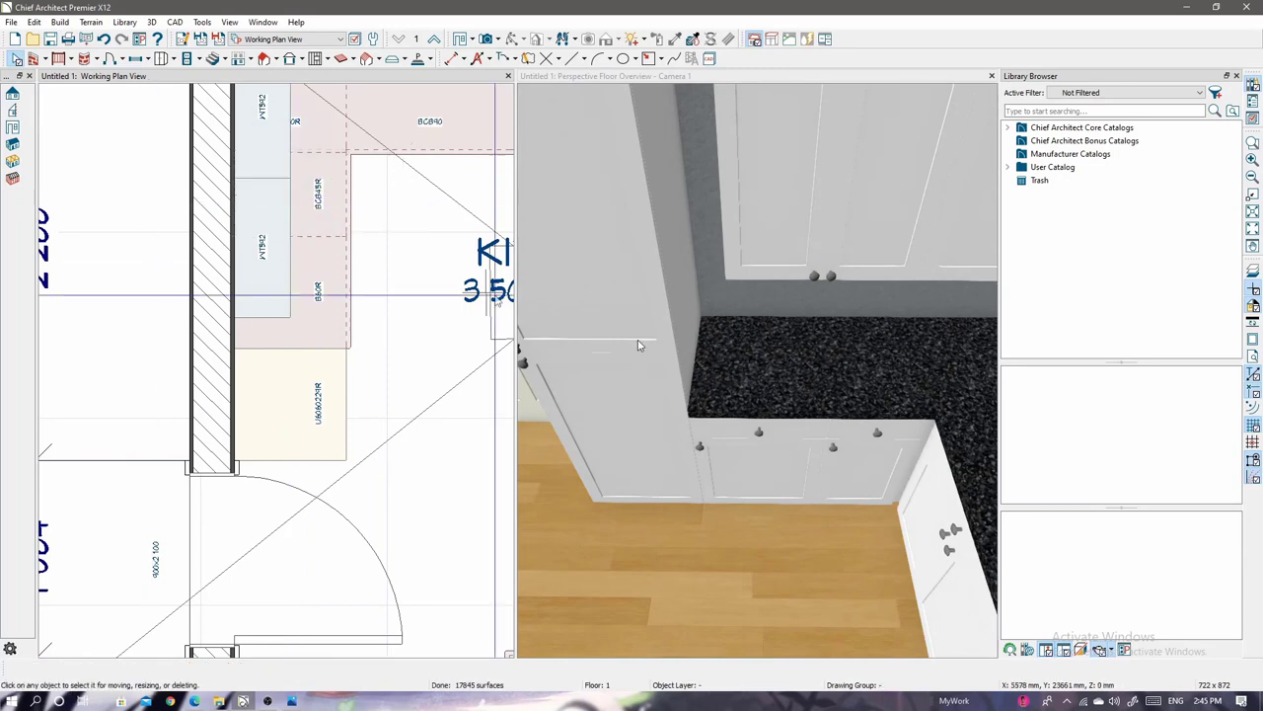
Resize the wall cabinet above along the left wall and move it lower.
{"action": "scroll", "coordinate": [750, 375], "scroll_direction": "down", "scroll_amount": 3}
{"action": "left_click", "coordinate": [736, 286]}
{"action": "left_click", "coordinate": [318, 198]}
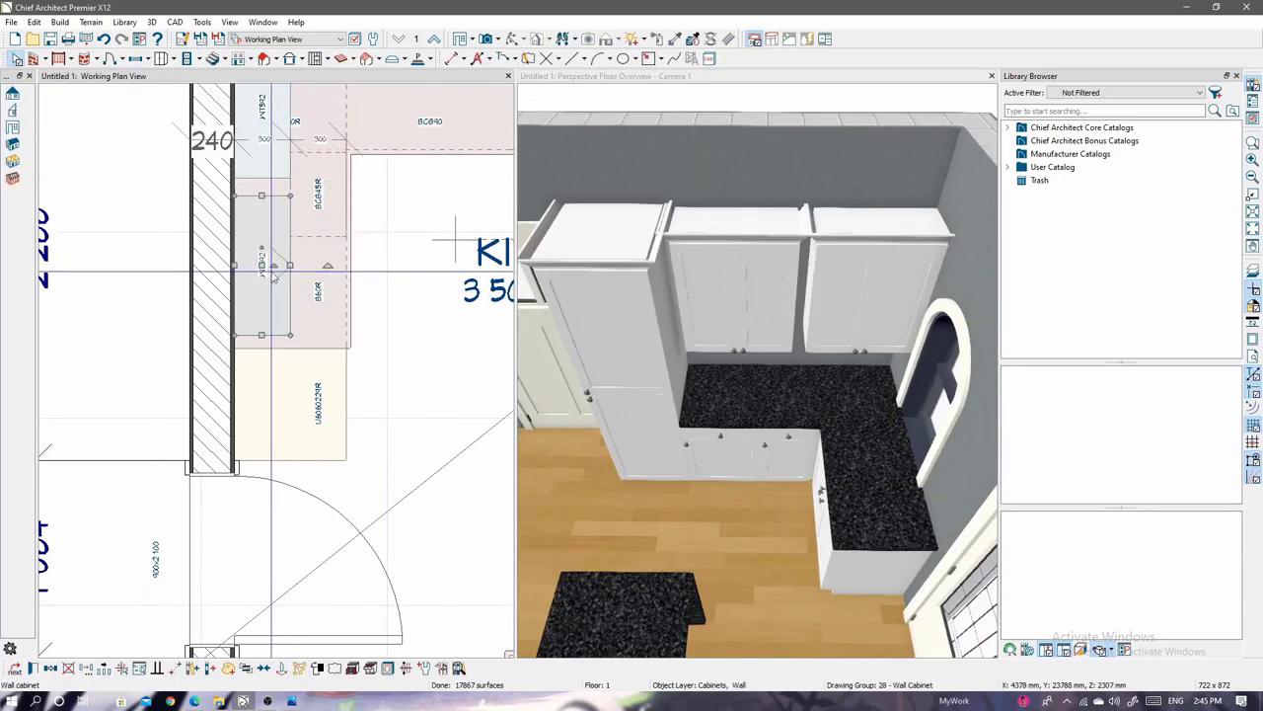
{"action": "left_click_drag", "start_coordinate": [262, 207], "coordinate": [261, 179]}
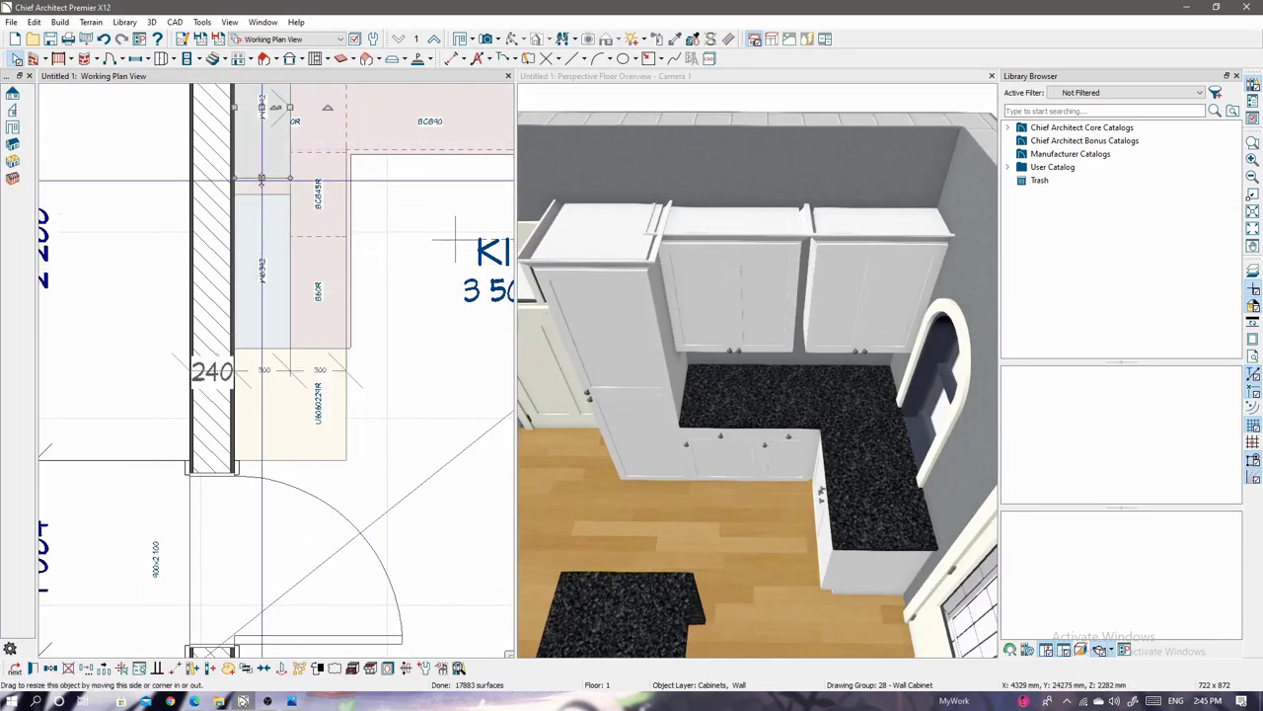
{"action": "scroll", "coordinate": [261, 178], "scroll_direction": "up", "scroll_amount": 2}
{"action": "scroll", "coordinate": [296, 218], "scroll_direction": "down", "scroll_amount": 2}
{"action": "double_click", "coordinate": [394, 261]}
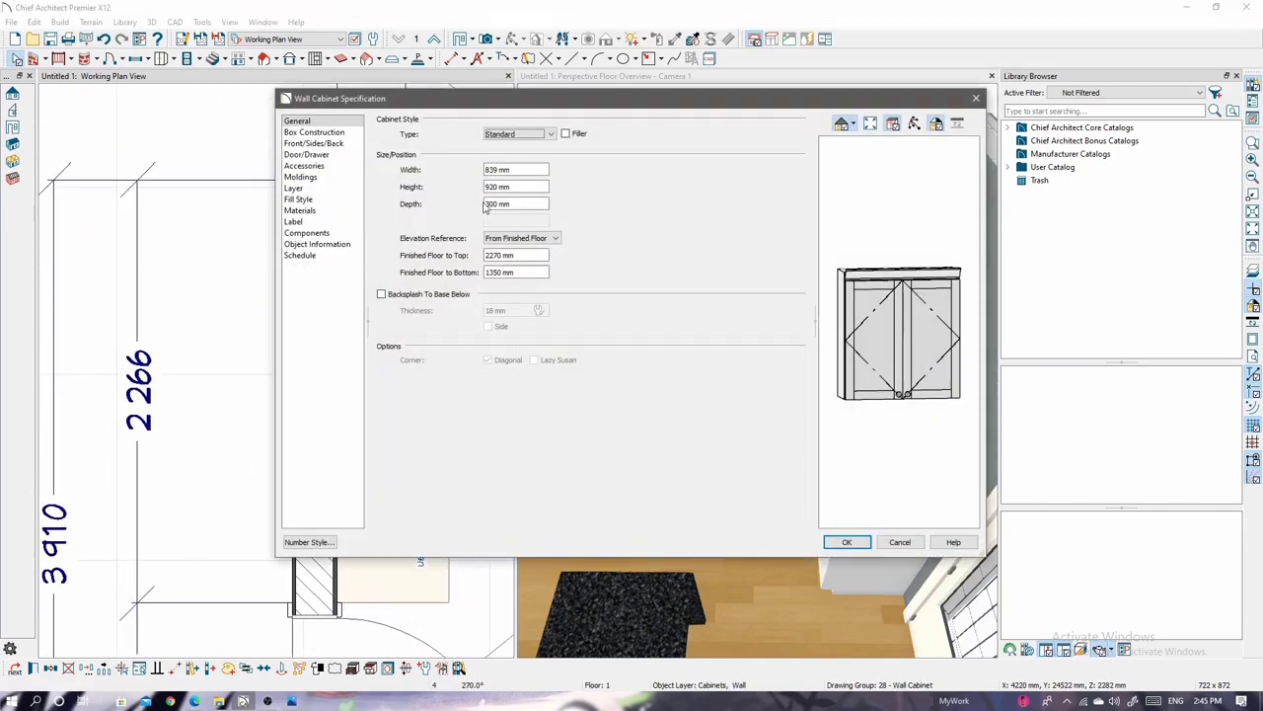
{"action": "key", "text": "Return"}
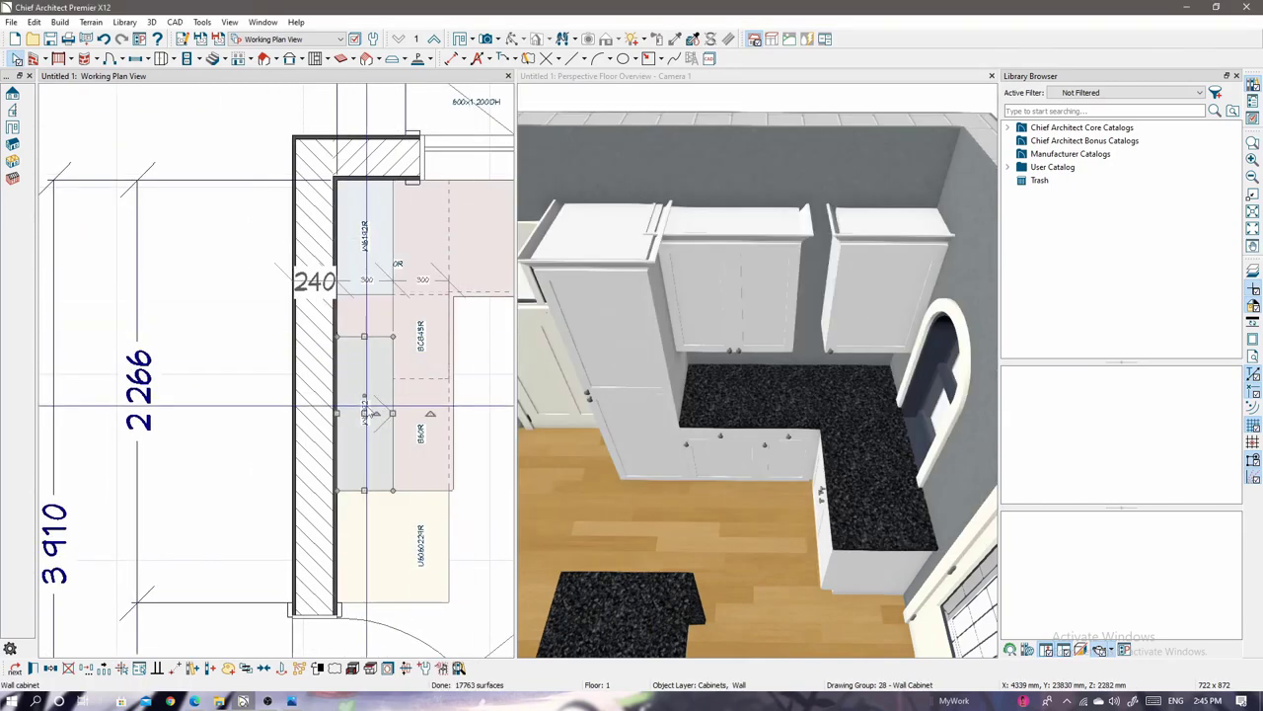
{"action": "left_click_drag", "start_coordinate": [365, 333], "coordinate": [365, 424]}
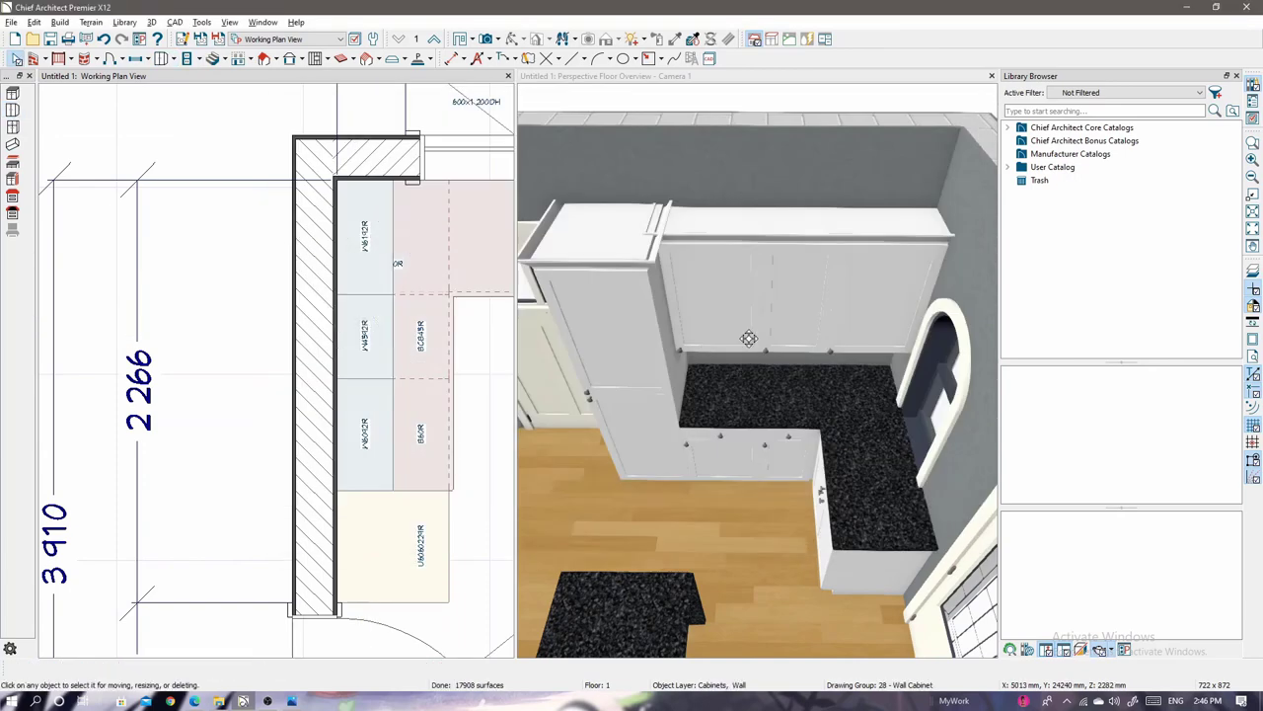
Set the right-hand wall cabinet's width to 450 mm and widen it to the right.
{"action": "left_click", "coordinate": [822, 341]}
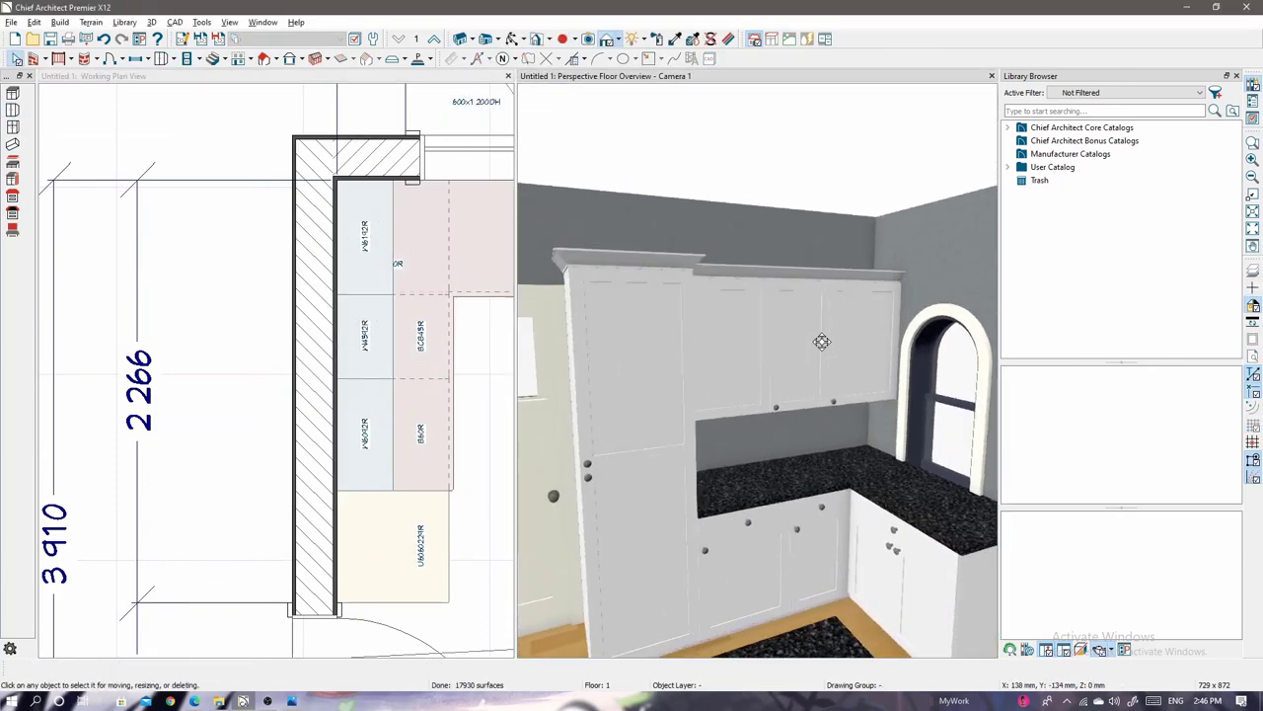
{"action": "middle_click_drag", "start_coordinate": [822, 341], "coordinate": [749, 328]}
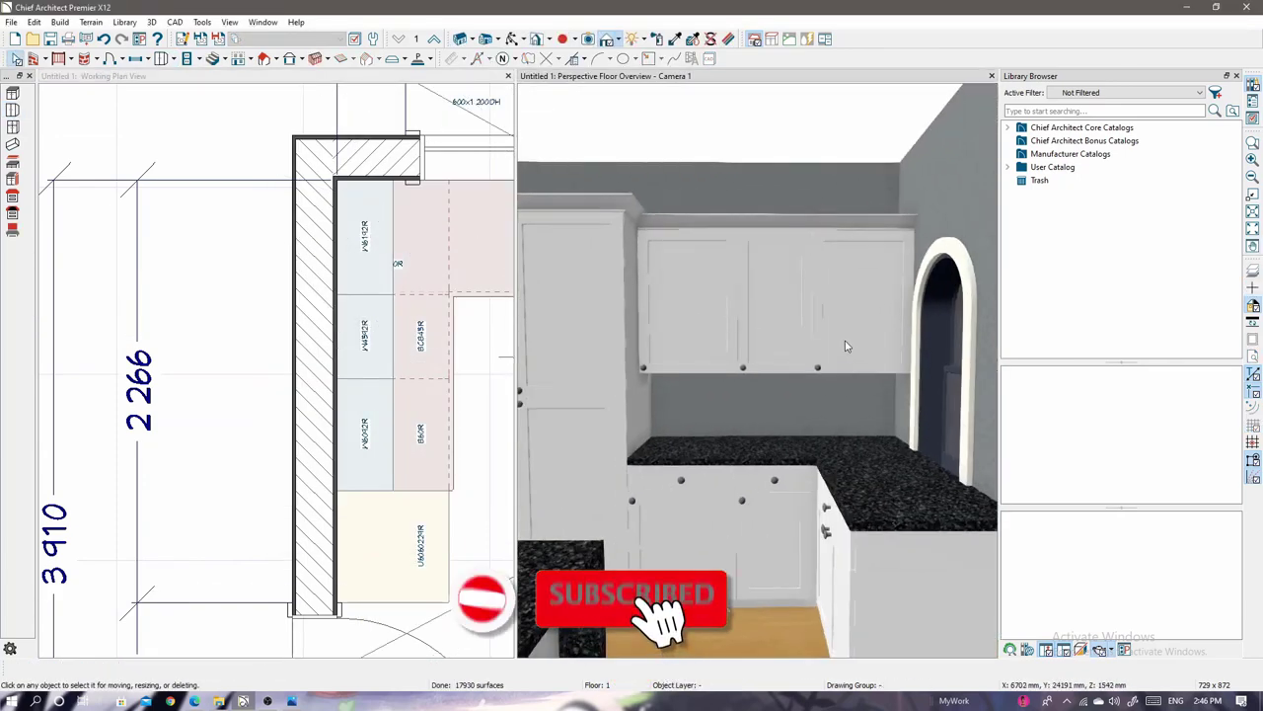
{"action": "middle_click_drag", "start_coordinate": [845, 346], "coordinate": [806, 277]}
{"action": "left_click", "coordinate": [805, 282]}
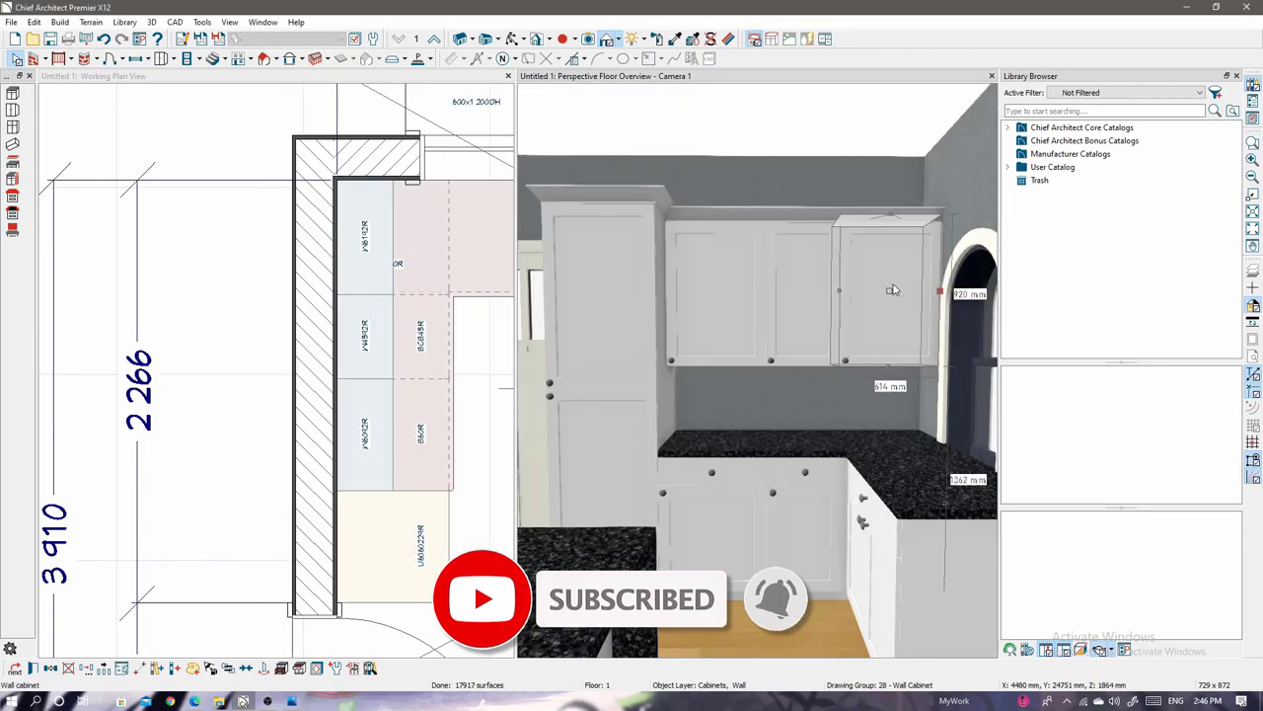
{"action": "scroll", "coordinate": [821, 286], "scroll_direction": "up", "scroll_amount": 3}
{"action": "scroll", "coordinate": [821, 286], "scroll_direction": "down", "scroll_amount": 2}
{"action": "double_click", "coordinate": [821, 286]}
{"action": "type", "text": "450"}
{"action": "key", "text": "Return"}
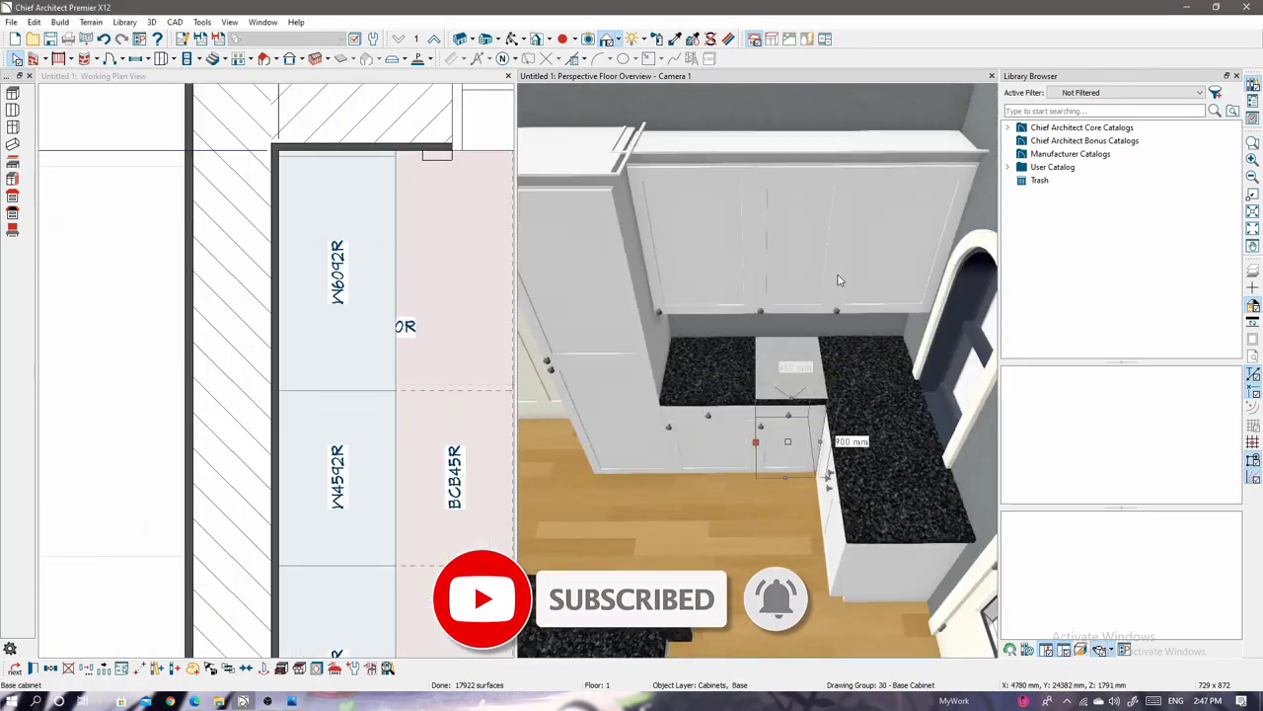
{"action": "left_click_drag", "start_coordinate": [838, 242], "coordinate": [938, 242]}
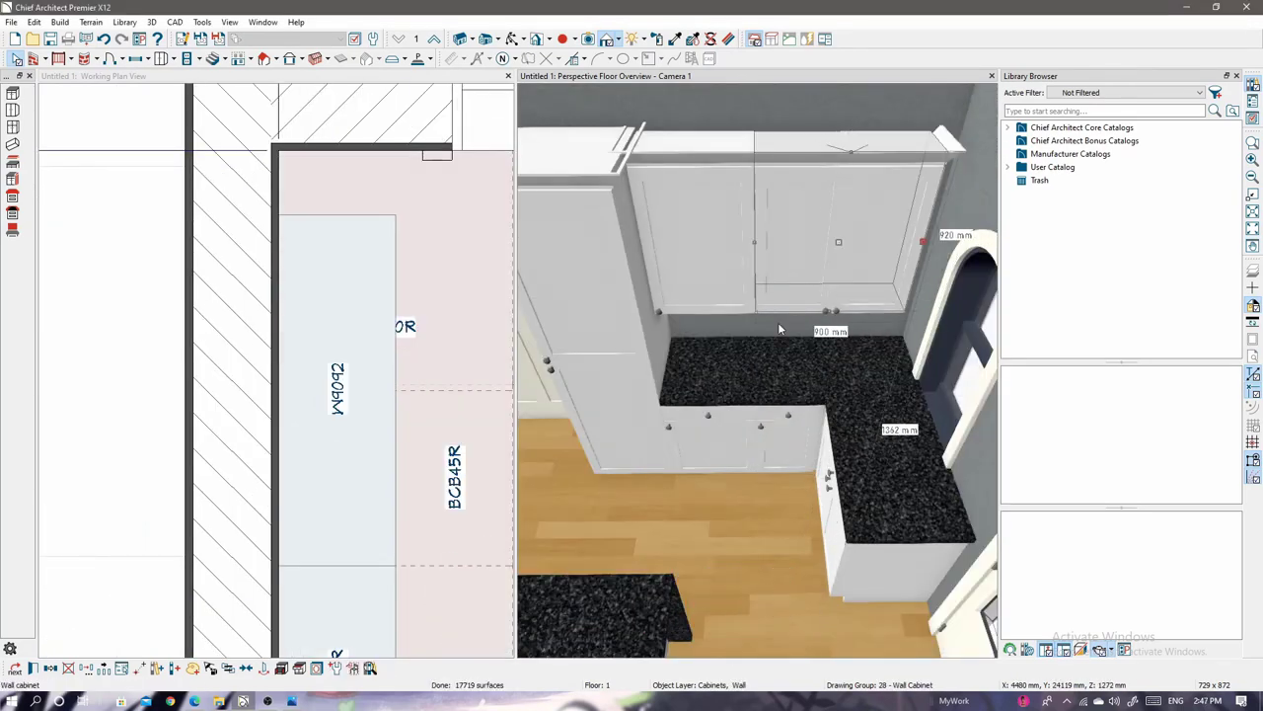
Narrow the corner base cabinet to 300 mm and fill the gap with a 120 mm BF12 filler.
{"action": "double_click", "coordinate": [795, 377]}
{"action": "type", "text": "300"}
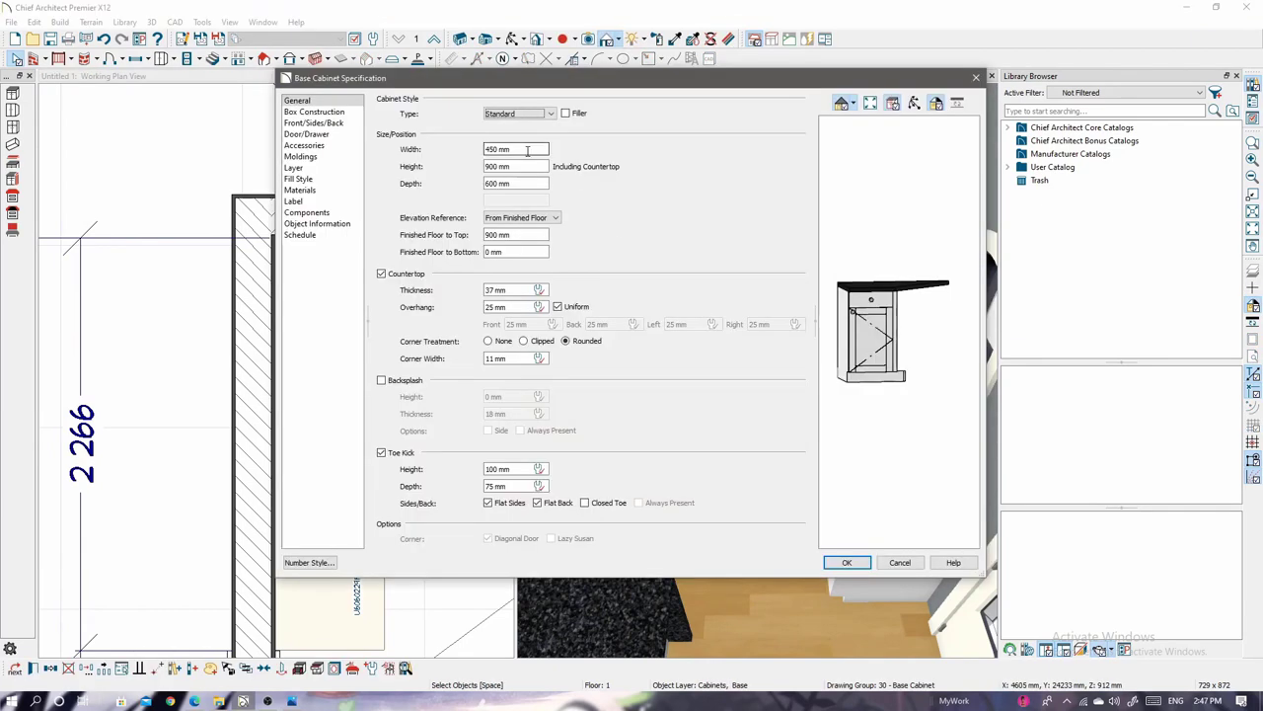
{"action": "key", "text": "Return"}
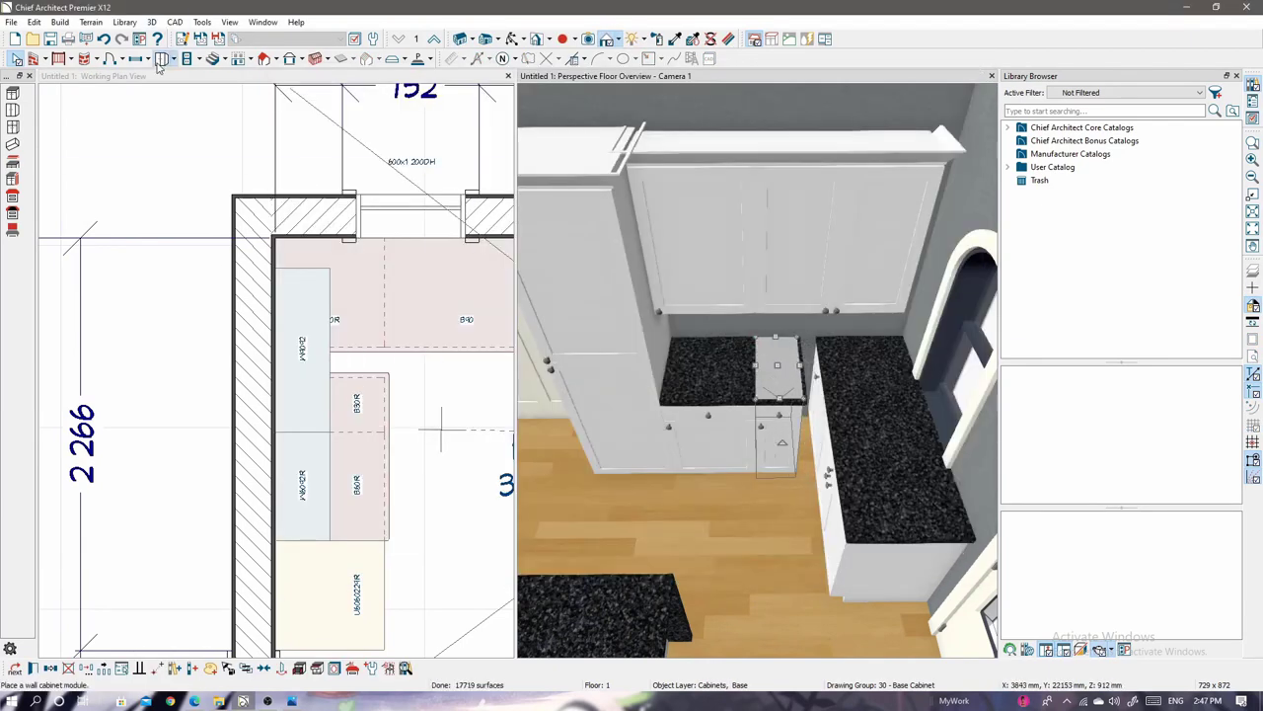
{"action": "left_click", "coordinate": [13, 96]}
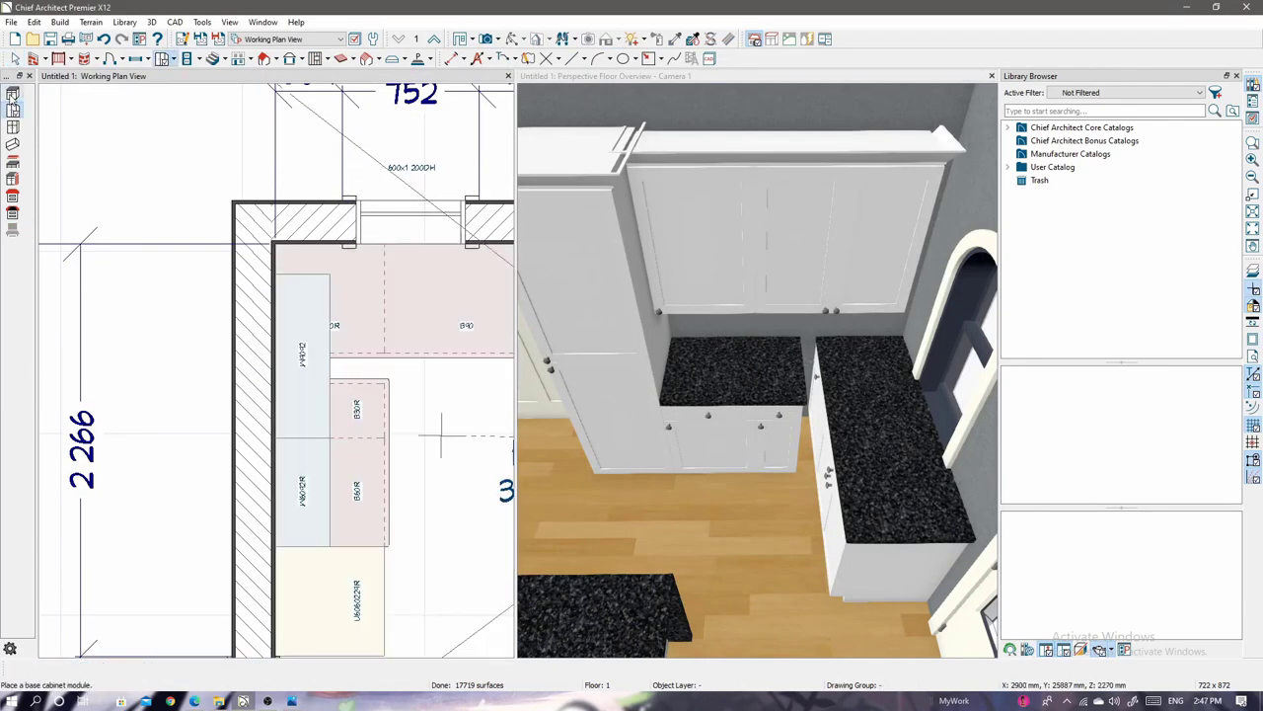
{"action": "left_click", "coordinate": [809, 405]}
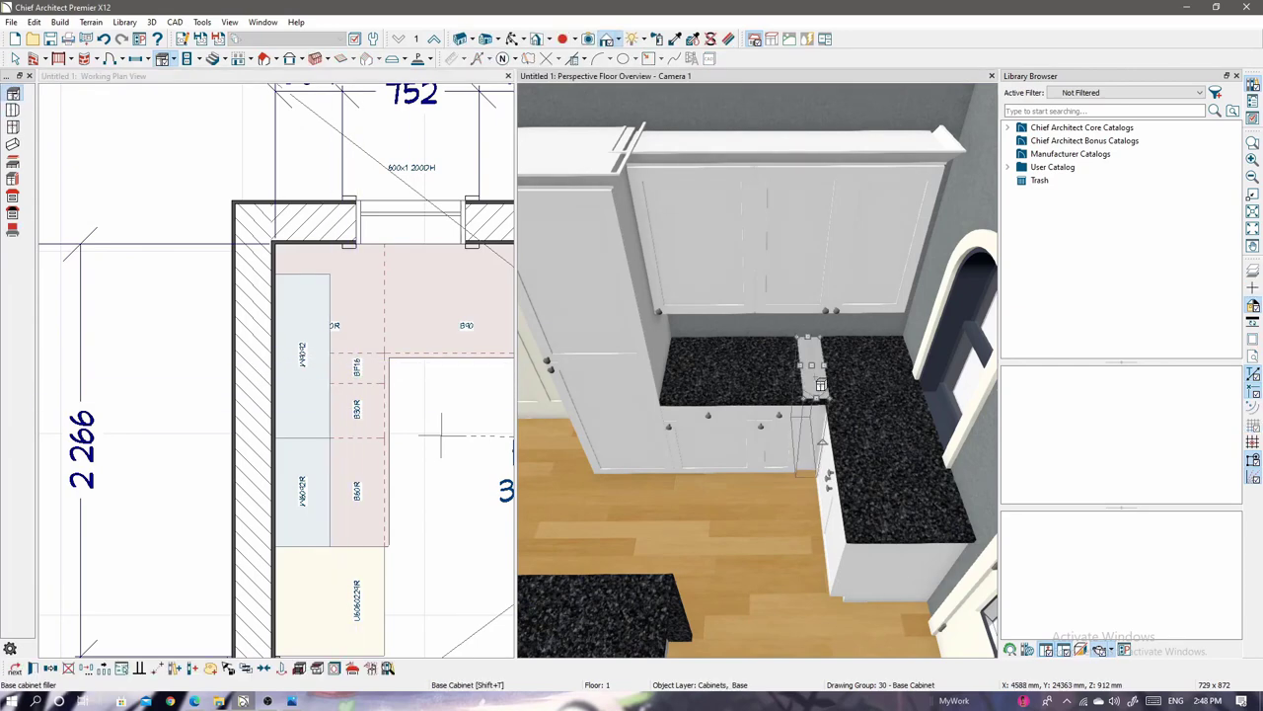
{"action": "double_click", "coordinate": [810, 405]}
{"action": "key", "text": "Return"}
Move the W6092 wall cabinet up toward the back wall.
{"action": "scroll", "coordinate": [358, 394], "scroll_direction": "up", "scroll_amount": 3}
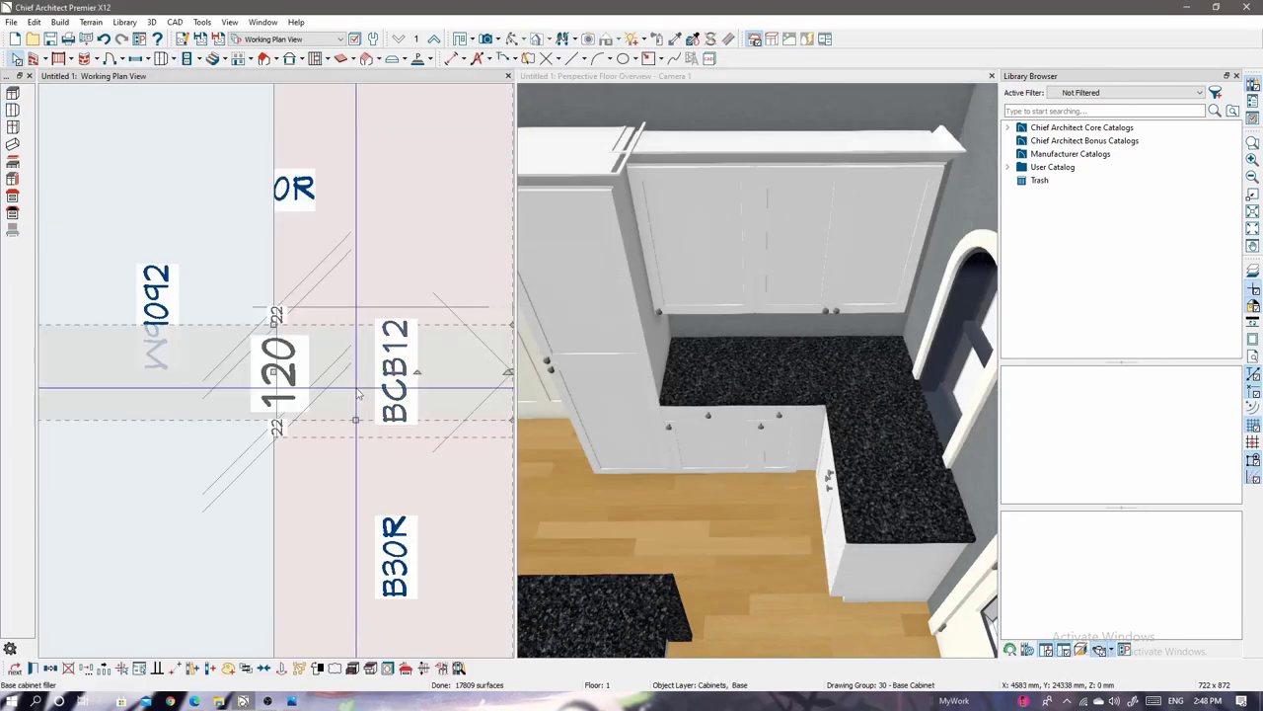
{"action": "scroll", "coordinate": [271, 373], "scroll_direction": "down", "scroll_amount": 3}
{"action": "left_click", "coordinate": [330, 501]}
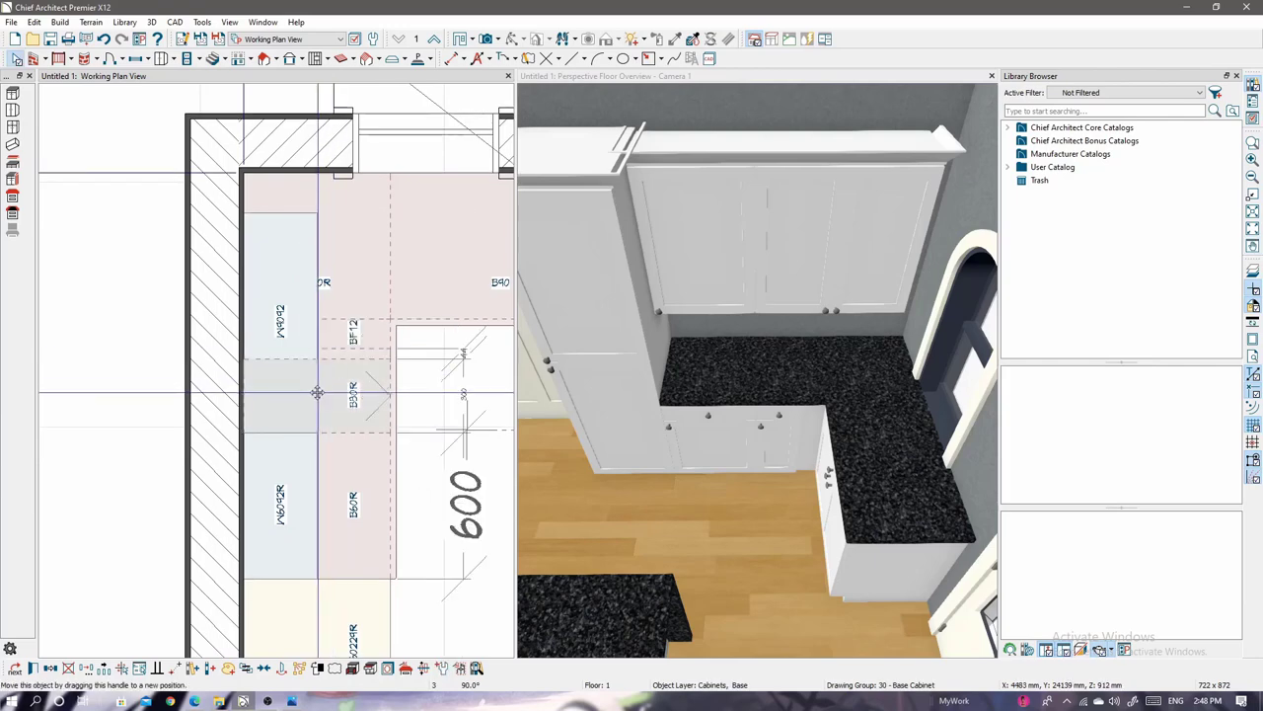
{"action": "left_click", "coordinate": [281, 306]}
{"action": "left_click", "coordinate": [280, 306]}
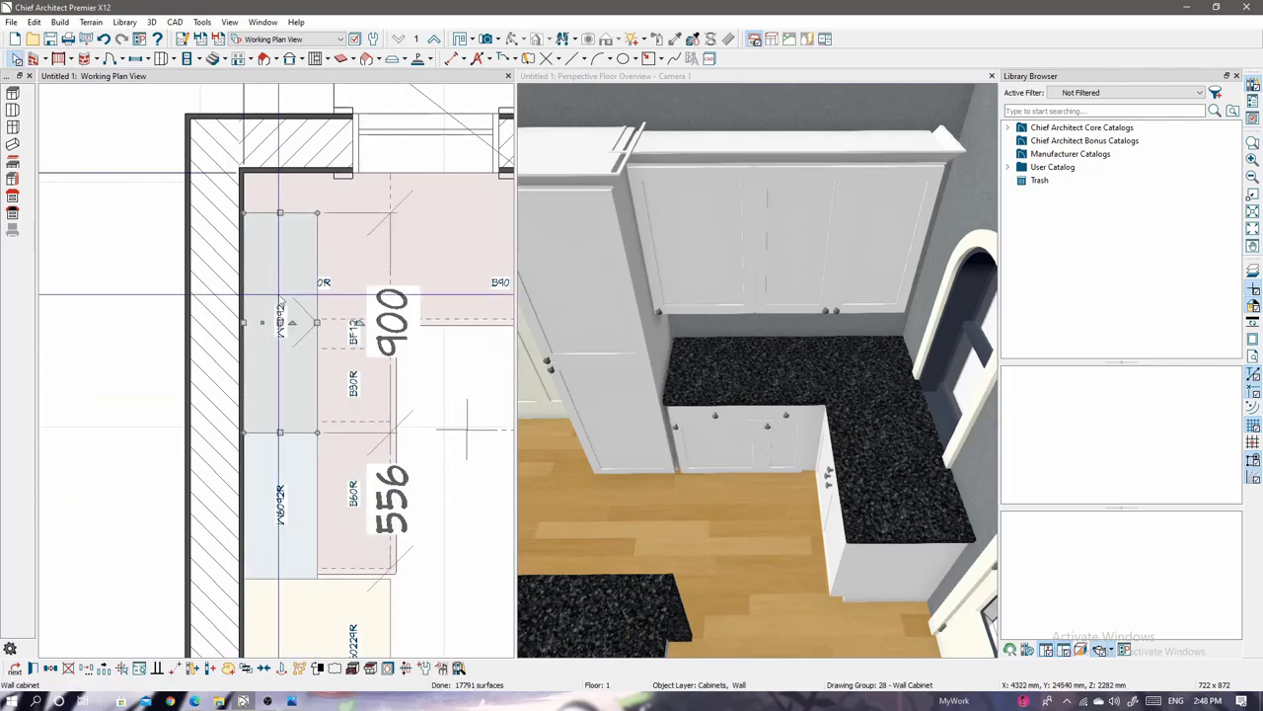
{"action": "left_click_drag", "start_coordinate": [293, 343], "coordinate": [286, 310]}
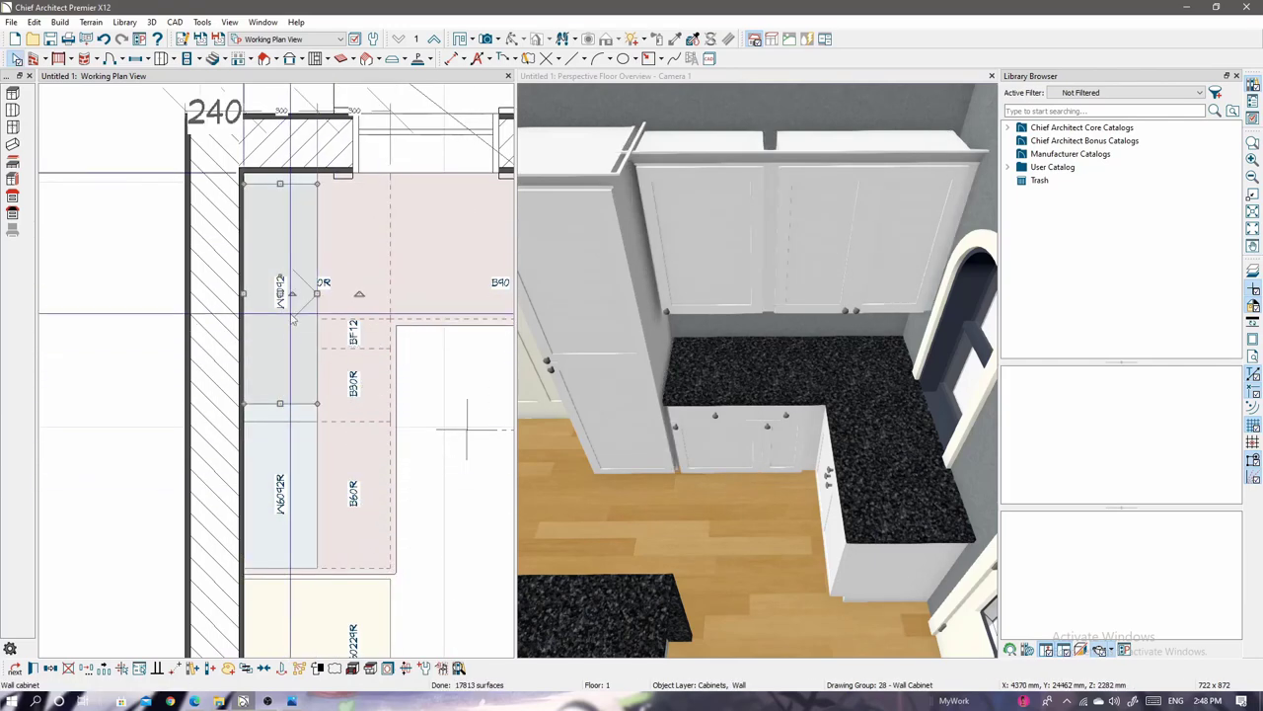
{"action": "key", "text": "Escape"}
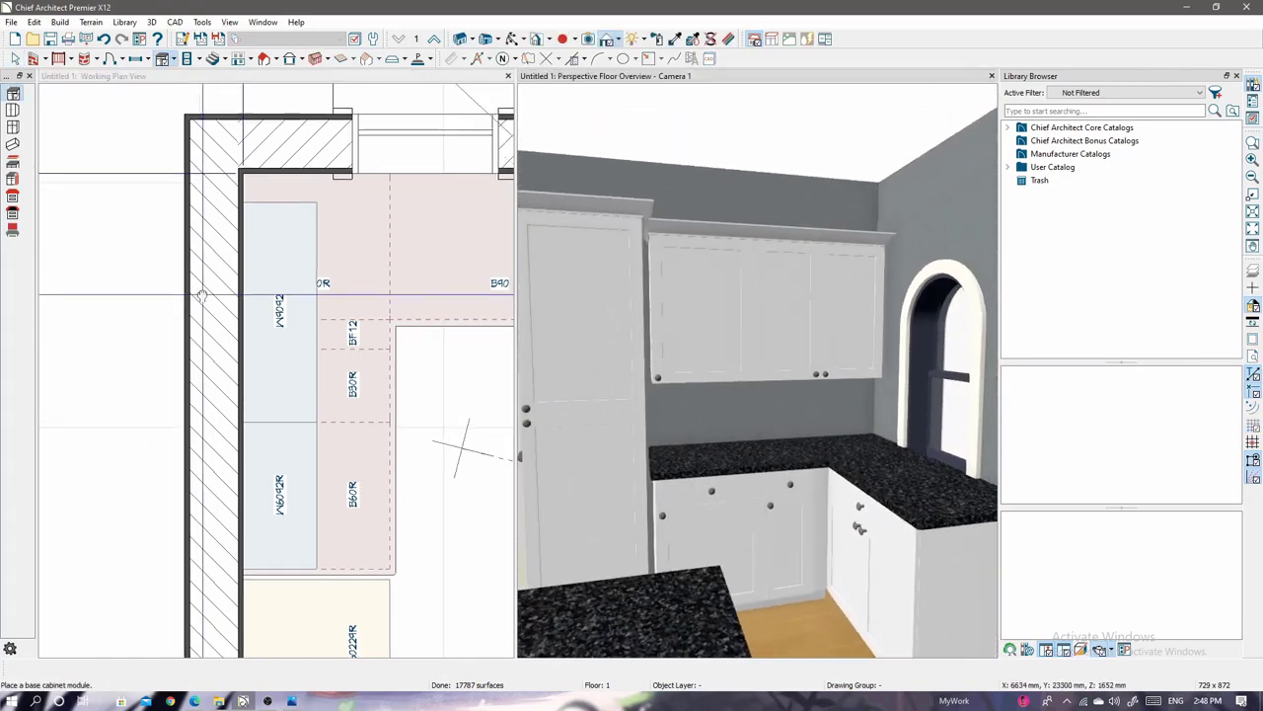
Change the BF12 base filler's width to 80 mm.
{"action": "double_click", "coordinate": [351, 341]}
{"action": "type", "text": "80"}
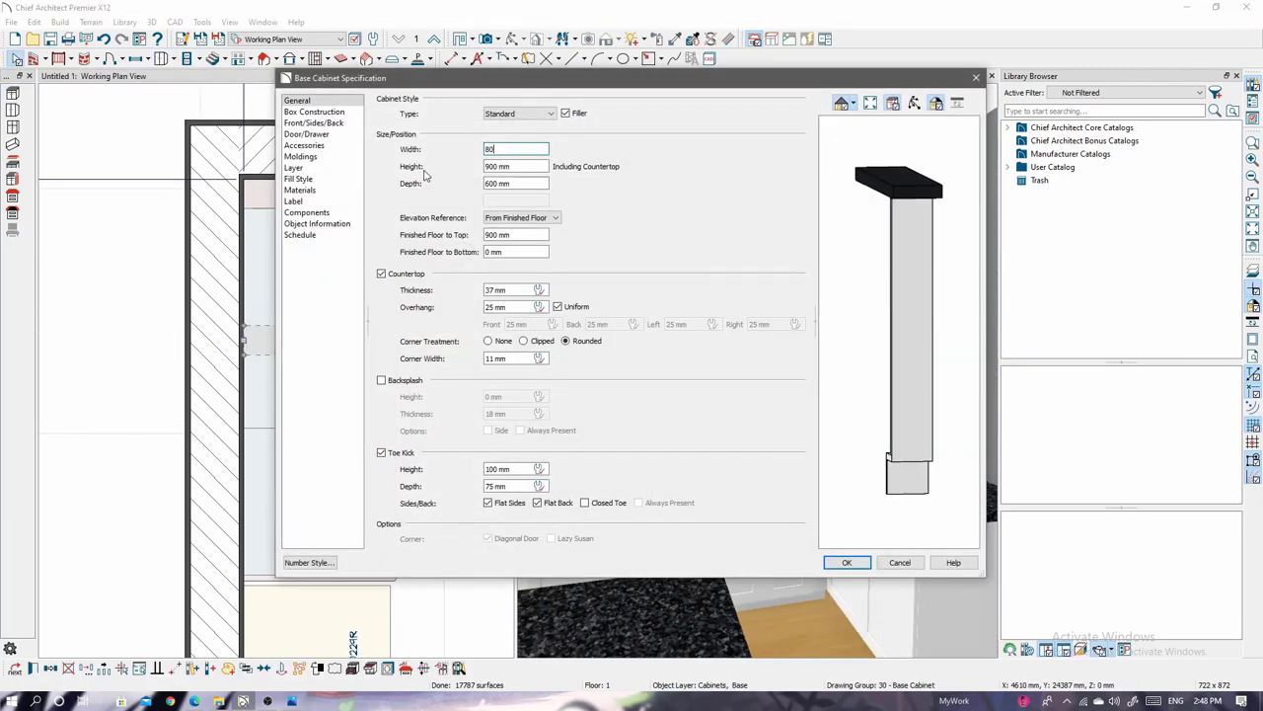
{"action": "key", "text": "Return"}
{"action": "scroll", "coordinate": [281, 434], "scroll_direction": "up", "scroll_amount": 2}
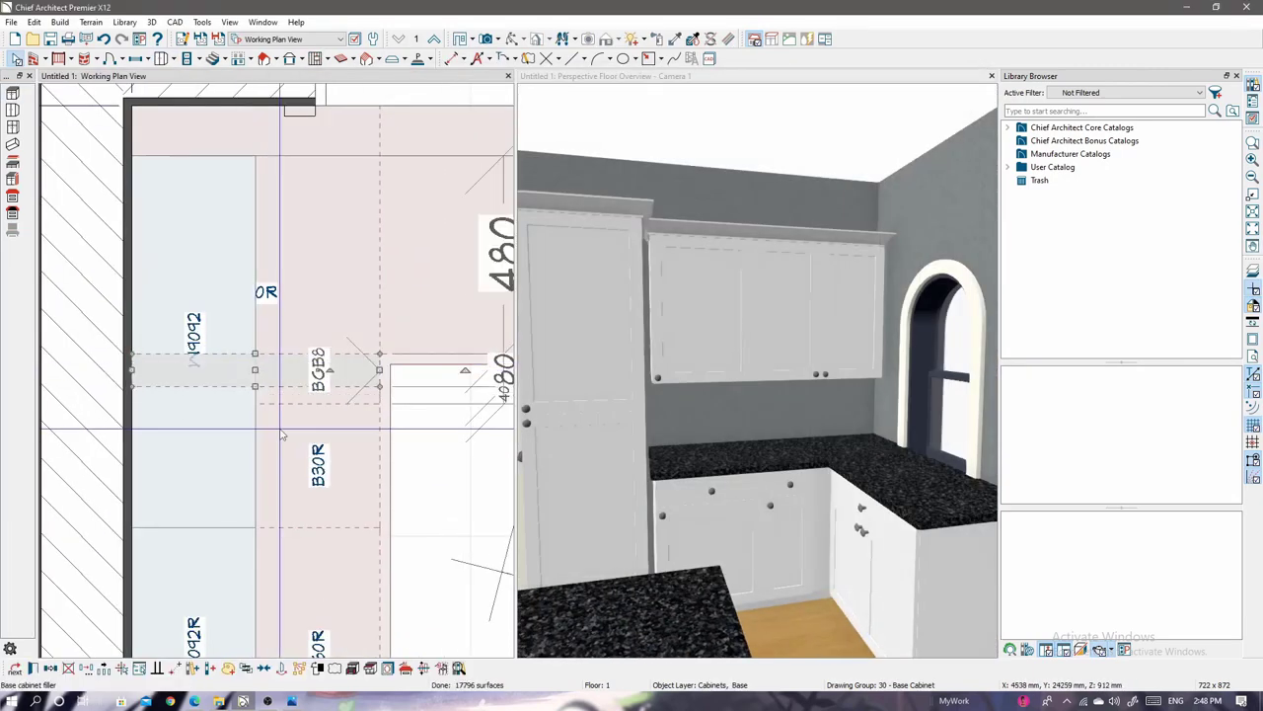
{"action": "scroll", "coordinate": [288, 394], "scroll_direction": "down", "scroll_amount": 2}
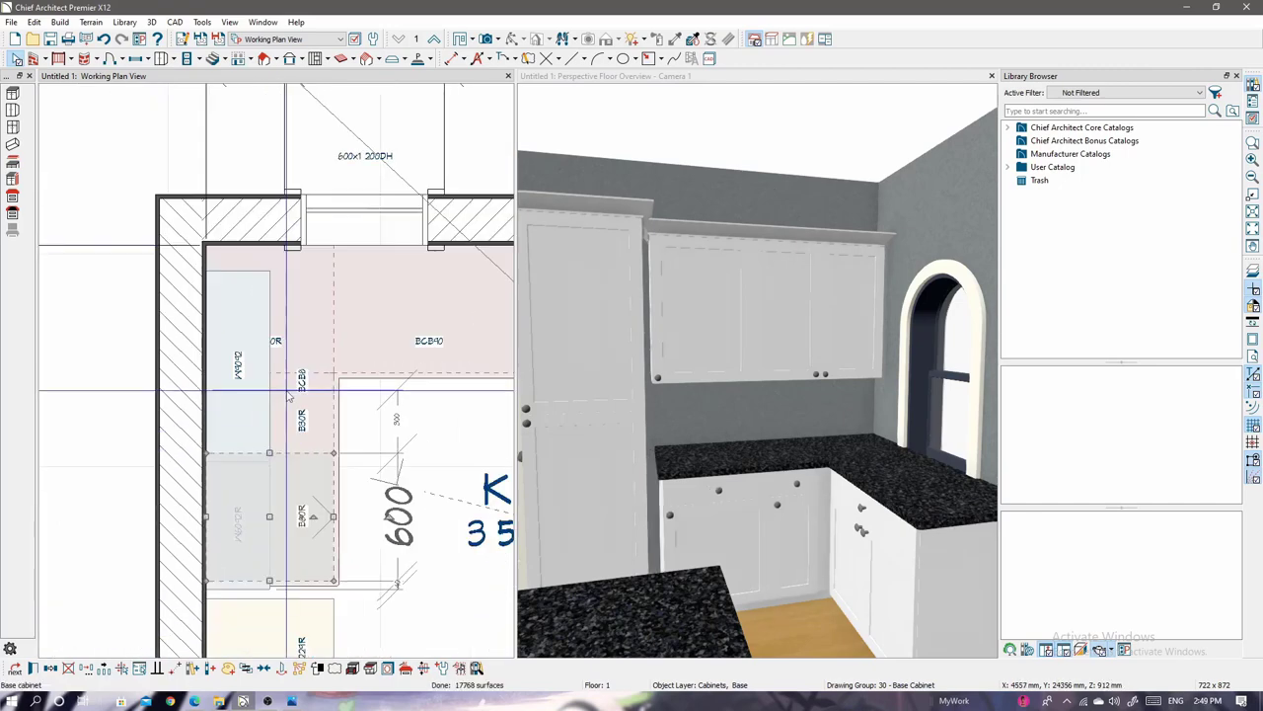
Reposition the upper wall cabinet and add a wall filler beside the corner.
{"action": "middle_click_drag", "start_coordinate": [289, 394], "coordinate": [335, 357]}
{"action": "left_click", "coordinate": [286, 301]}
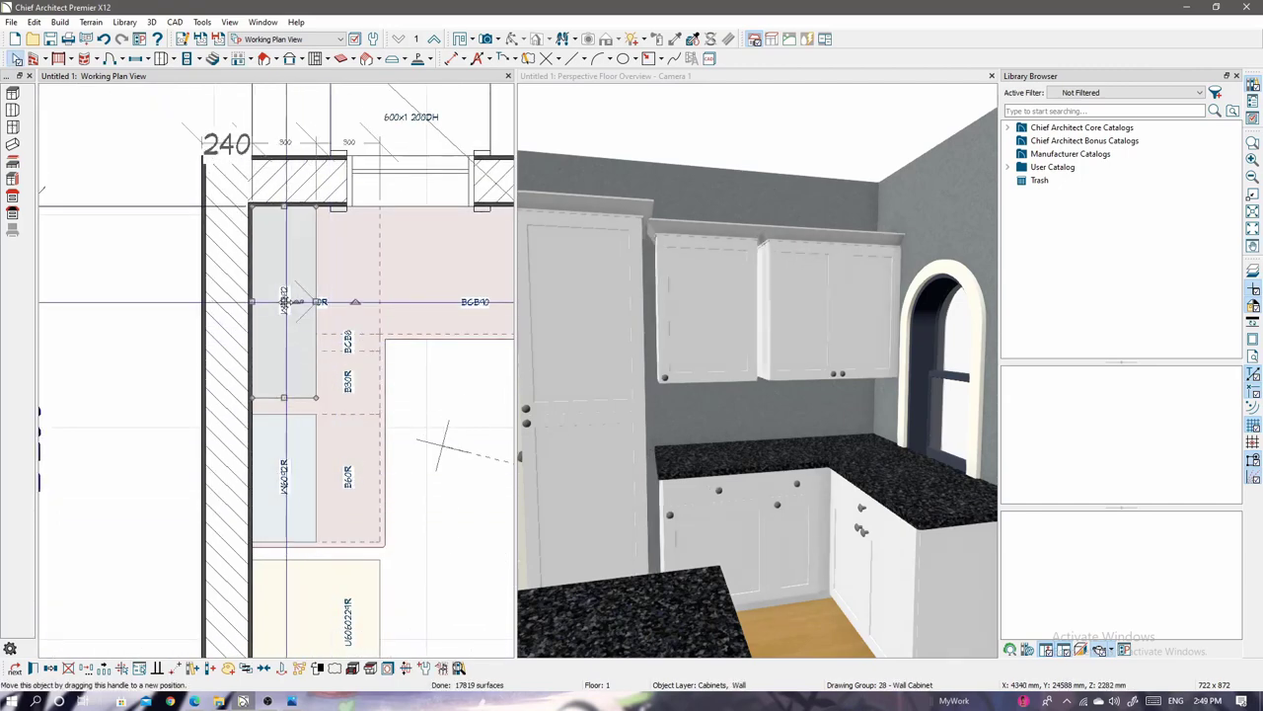
{"action": "left_click_drag", "start_coordinate": [286, 301], "coordinate": [288, 294]}
{"action": "left_click", "coordinate": [13, 111]}
{"action": "scroll", "coordinate": [390, 406], "scroll_direction": "up", "scroll_amount": 3}
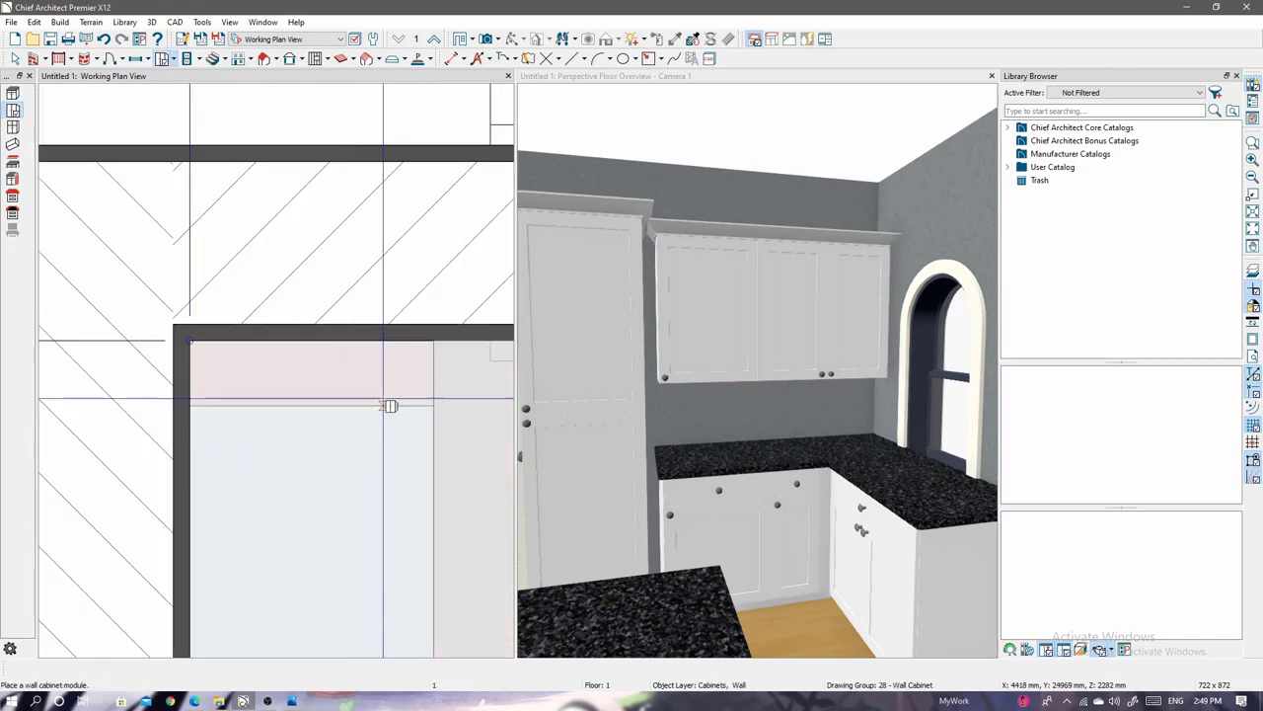
{"action": "scroll", "coordinate": [320, 399], "scroll_direction": "down", "scroll_amount": 5}
{"action": "scroll", "coordinate": [354, 439], "scroll_direction": "up", "scroll_amount": 5}
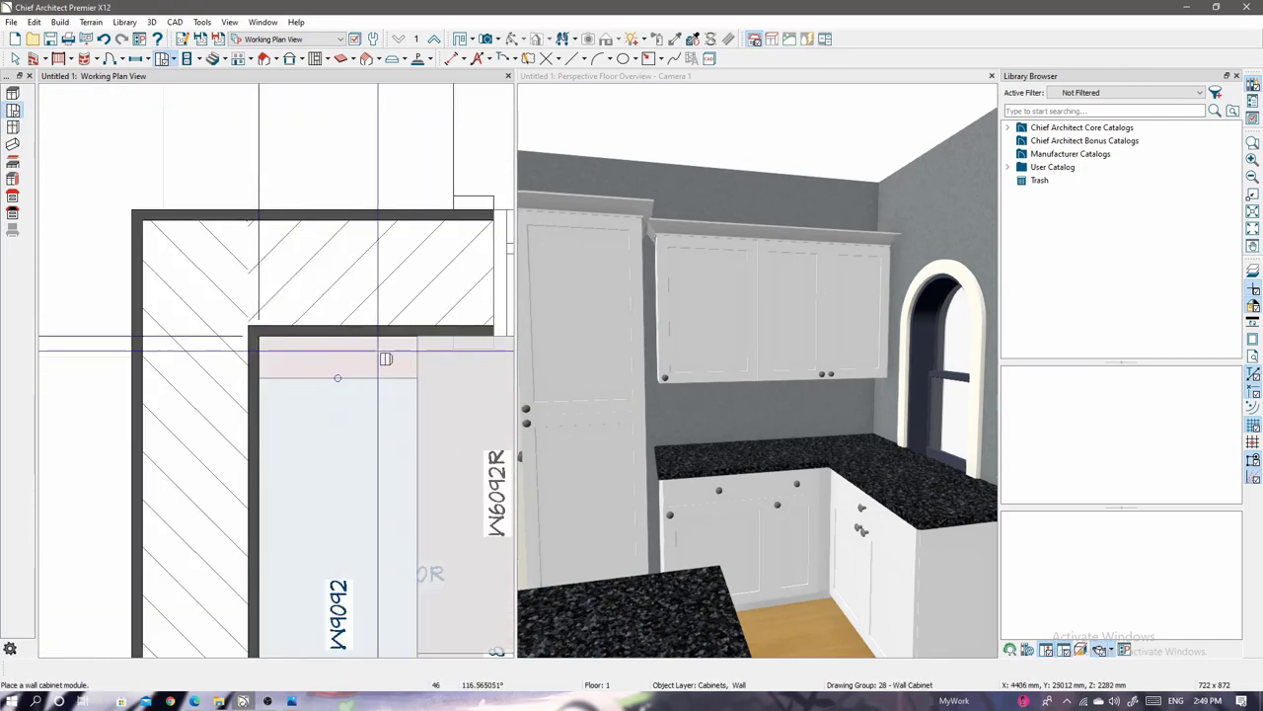
{"action": "left_click", "coordinate": [353, 439]}
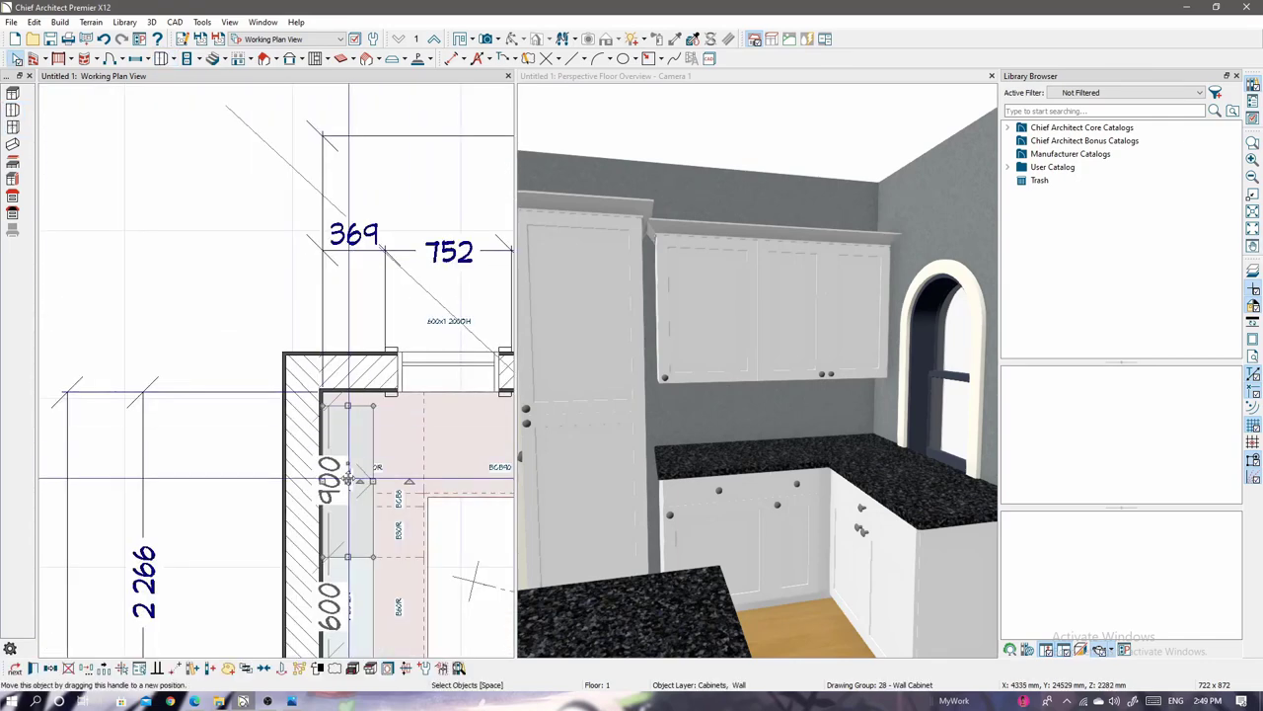
{"action": "left_click_drag", "start_coordinate": [347, 556], "coordinate": [346, 541]}
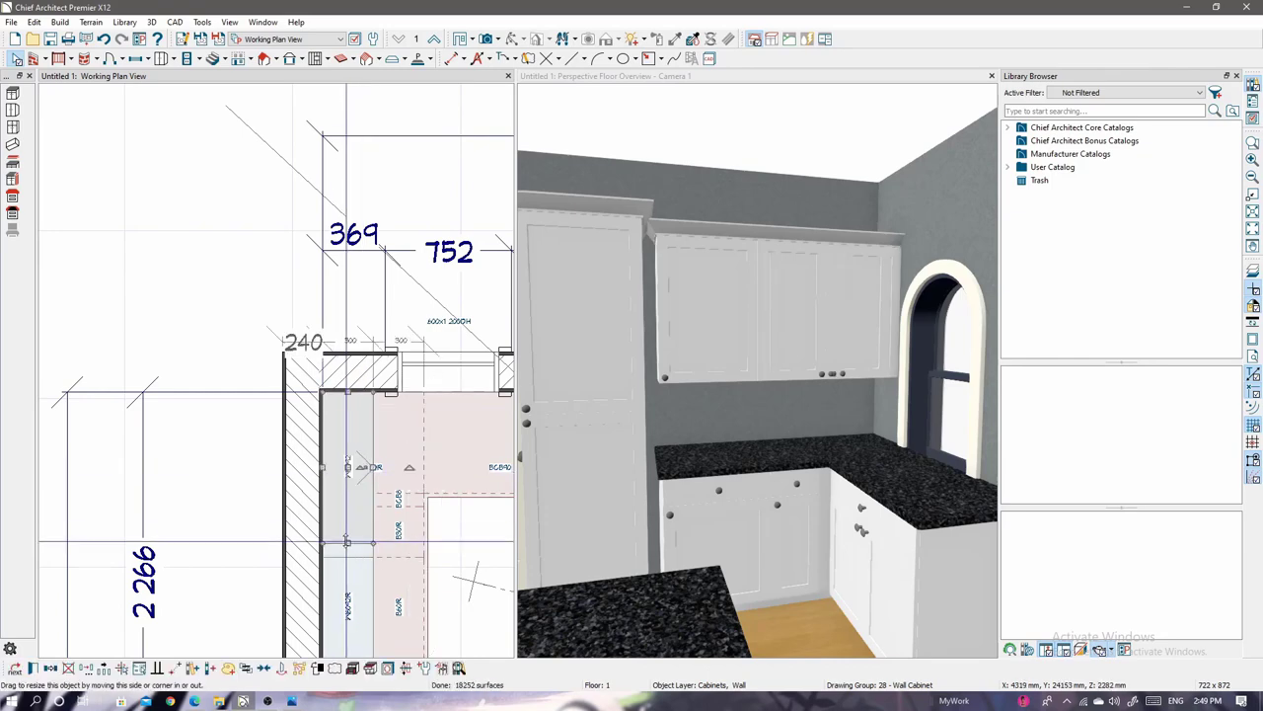
Give the wall filler a Blank Area front and shrink it to 80 mm, widening its neighbour to 520.
{"action": "scroll", "coordinate": [353, 405], "scroll_direction": "up", "scroll_amount": 2}
{"action": "double_click", "coordinate": [354, 405]}
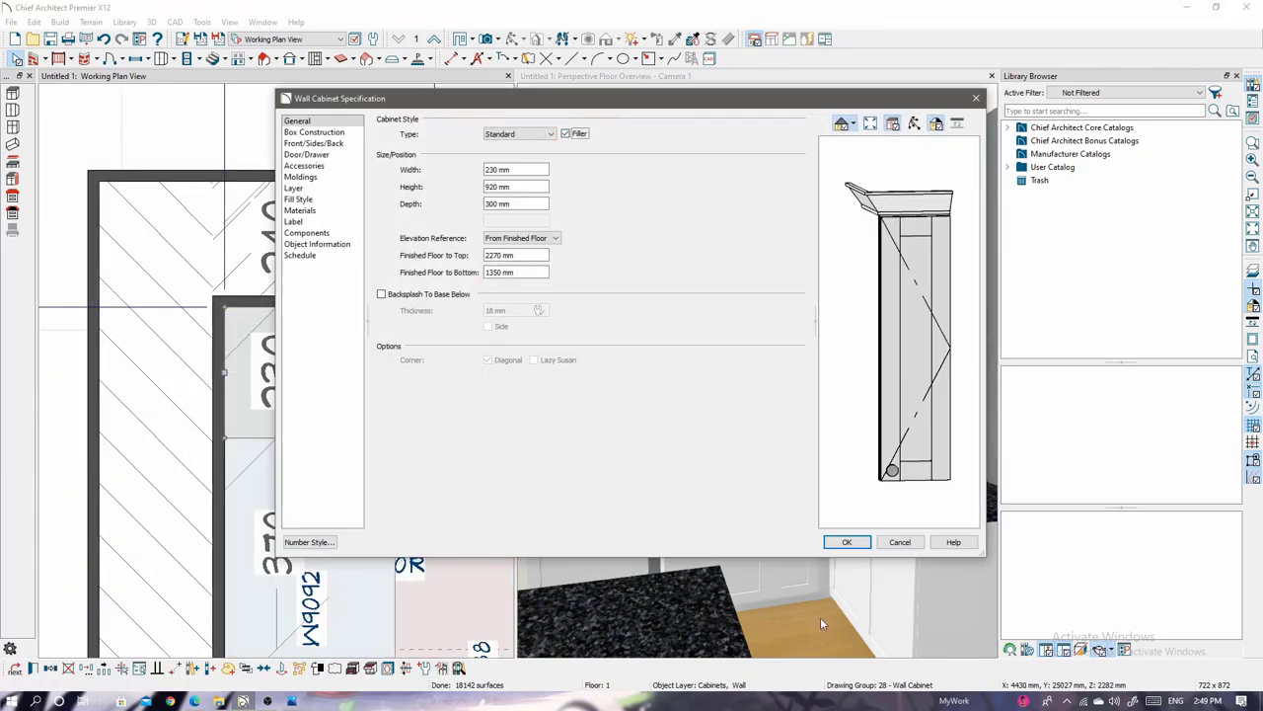
{"action": "left_click", "coordinate": [923, 444]}
{"action": "left_click", "coordinate": [553, 340]}
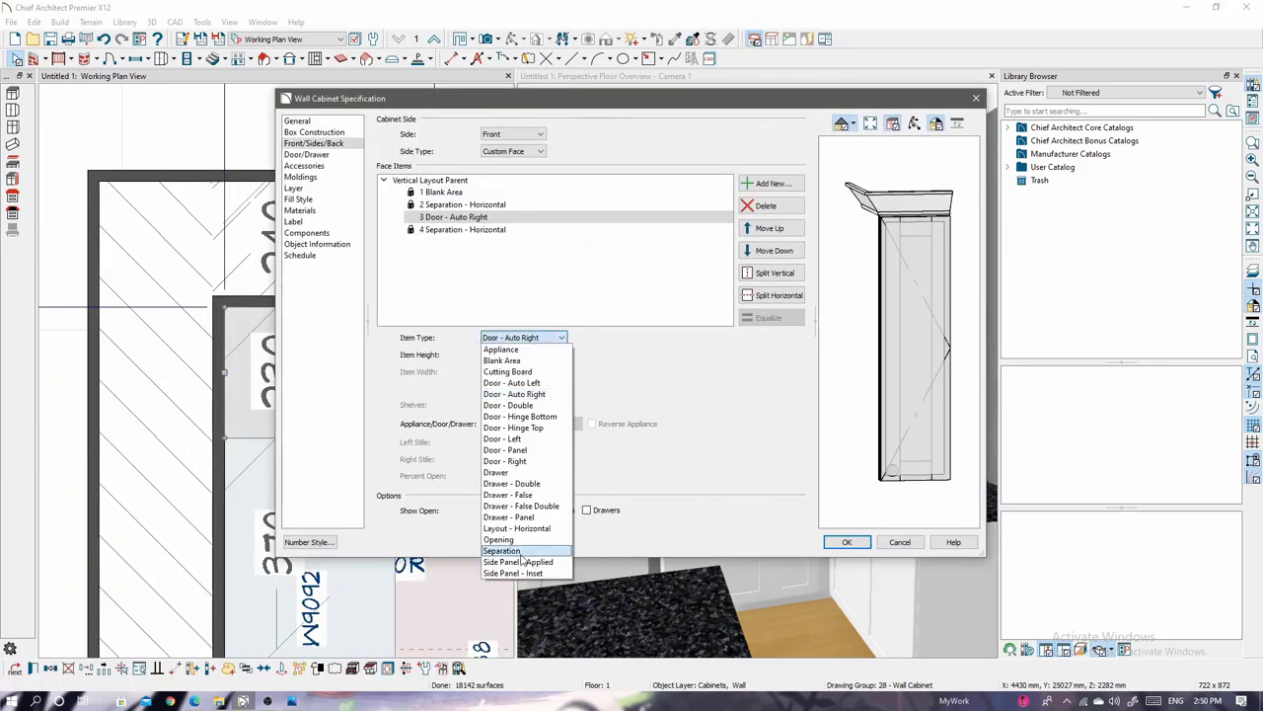
{"action": "left_click", "coordinate": [541, 360]}
{"action": "left_click", "coordinate": [847, 542]}
{"action": "left_click_drag", "start_coordinate": [328, 431], "coordinate": [328, 347]}
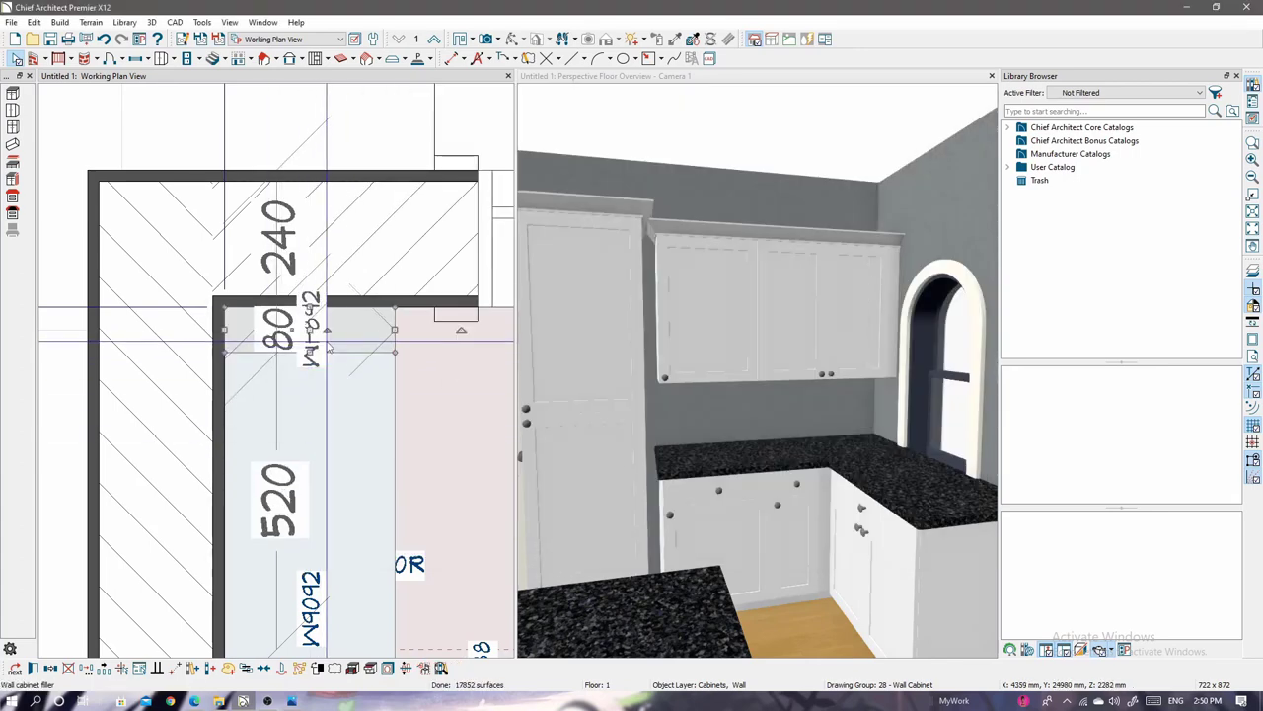
{"action": "scroll", "coordinate": [329, 347], "scroll_direction": "down", "scroll_amount": 4}
{"action": "scroll", "coordinate": [384, 395], "scroll_direction": "up", "scroll_amount": 5}
{"action": "left_click", "coordinate": [340, 425]}
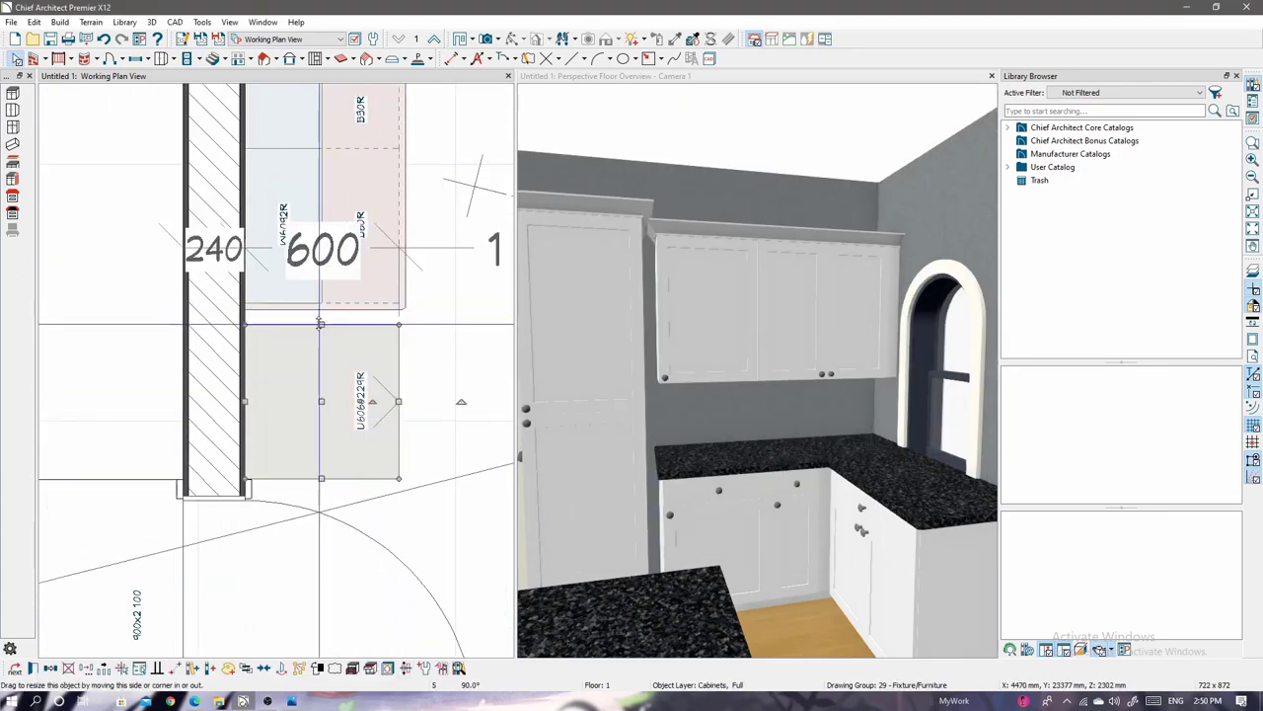
Set the full-height cabinet width to 650 mm, making it U6060229R.
{"action": "left_click_drag", "start_coordinate": [320, 323], "coordinate": [320, 286]}
{"action": "double_click", "coordinate": [620, 313]}
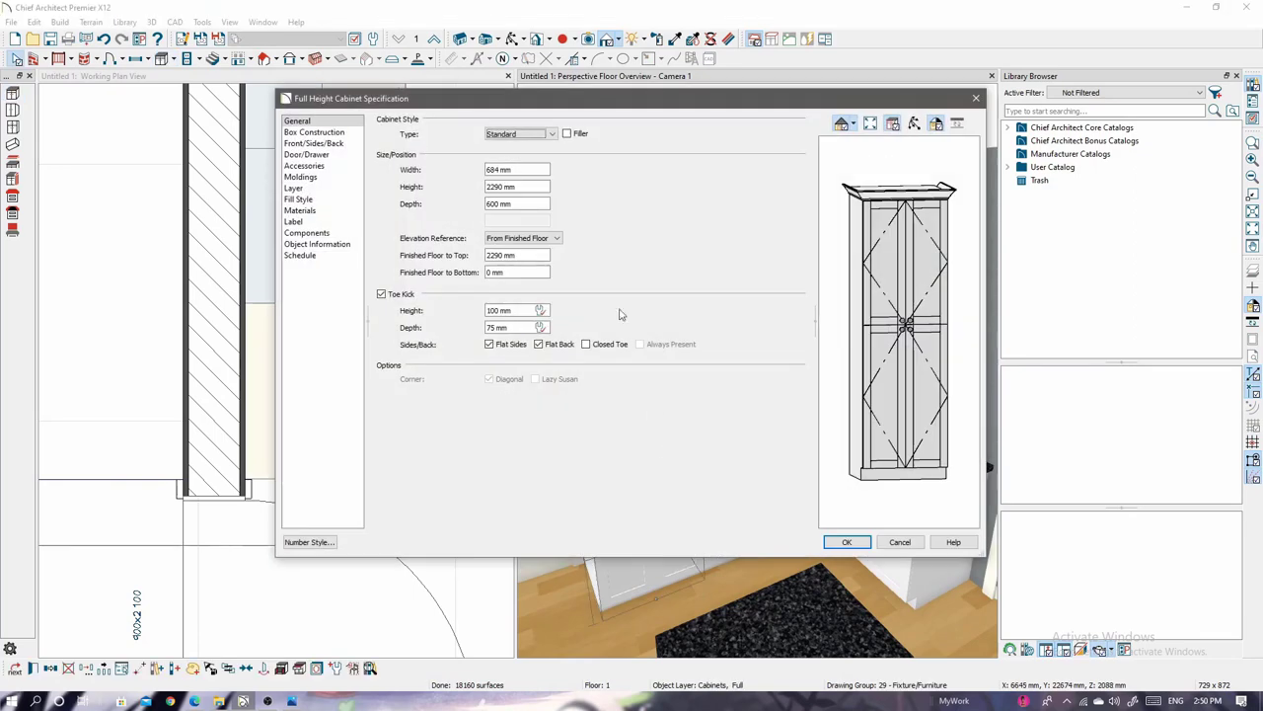
{"action": "type", "text": "650"}
{"action": "key", "text": "Return"}
Move the tall cabinet further down the wall and delete the extra tall cabinet.
{"action": "left_click", "coordinate": [320, 385]}
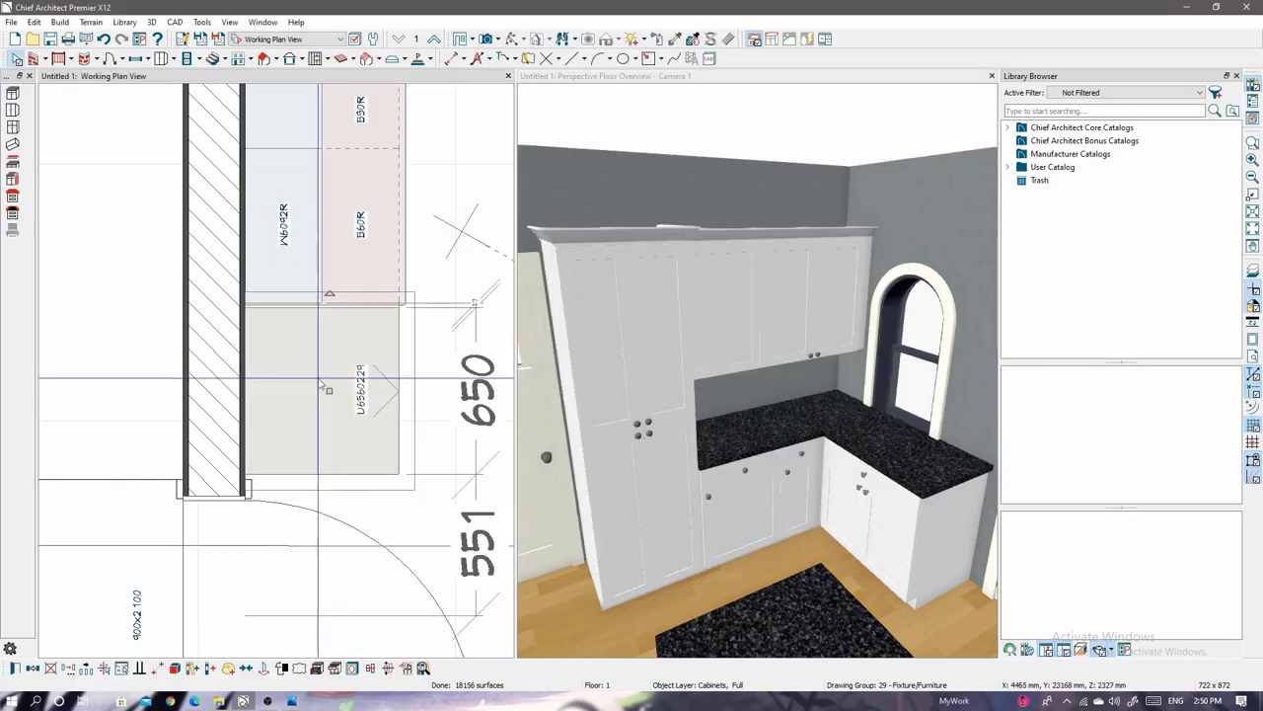
{"action": "mouse_move", "coordinate": [328, 385]}
{"action": "left_mouse_down"}
{"action": "mouse_move", "coordinate": [330, 532]}
{"action": "mouse_move", "coordinate": [339, 386]}
{"action": "left_mouse_up"}
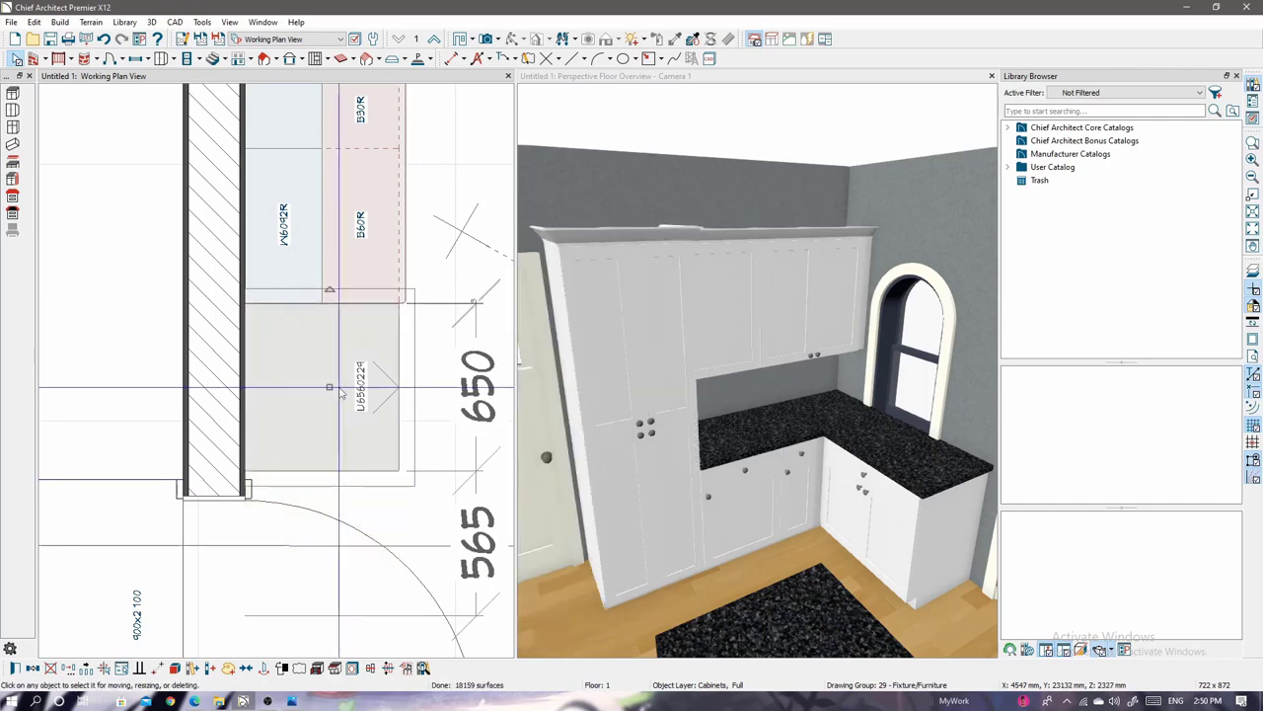
{"action": "key", "text": "Delete"}
{"action": "key", "text": "Escape"}
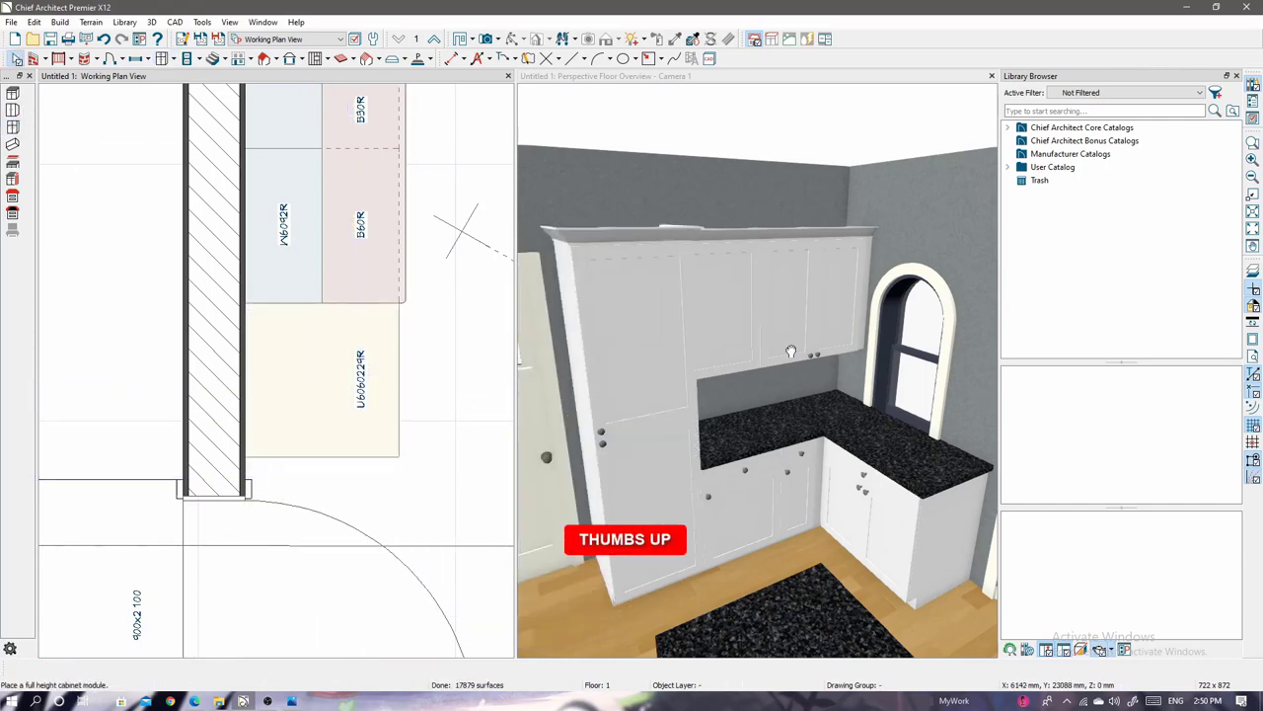
Select the wall cabinet in 3D, then orbit to look down over the room.
{"action": "scroll", "coordinate": [760, 395], "scroll_direction": "up", "scroll_amount": 3}
{"action": "left_click", "coordinate": [762, 371]}
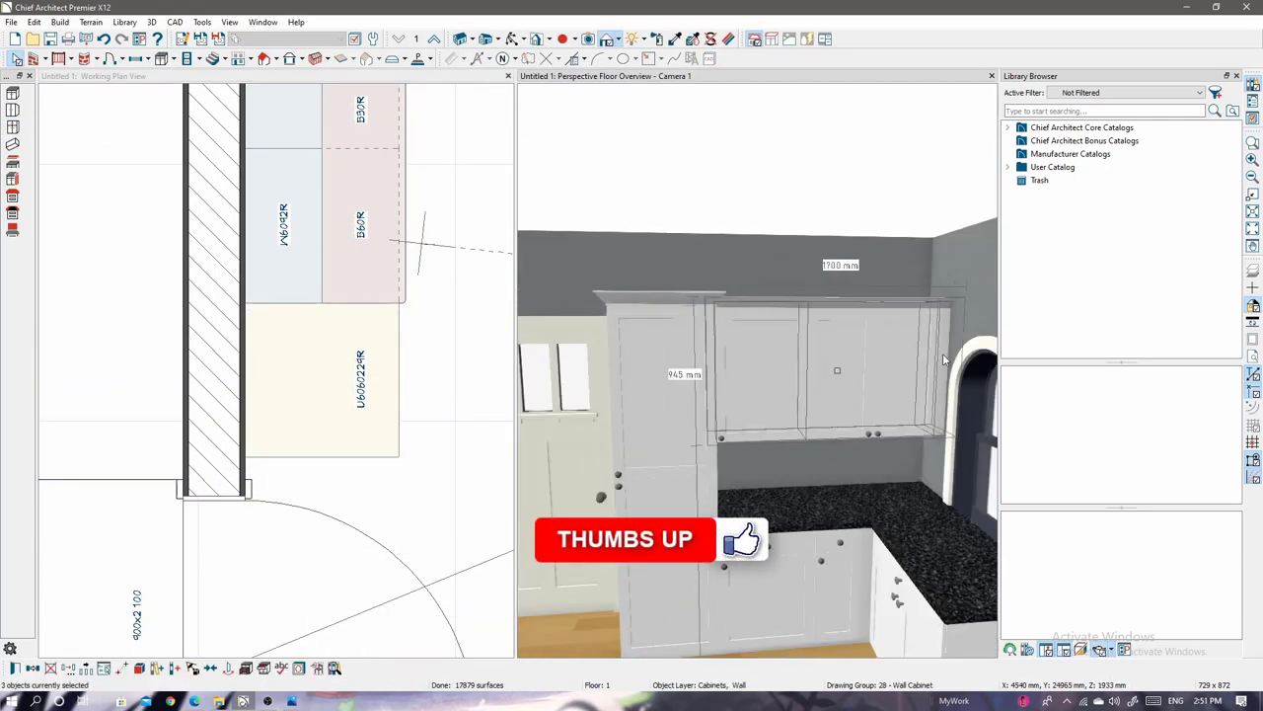
{"action": "key", "text": "Escape"}
{"action": "scroll", "coordinate": [760, 375], "scroll_direction": "down", "scroll_amount": 3}
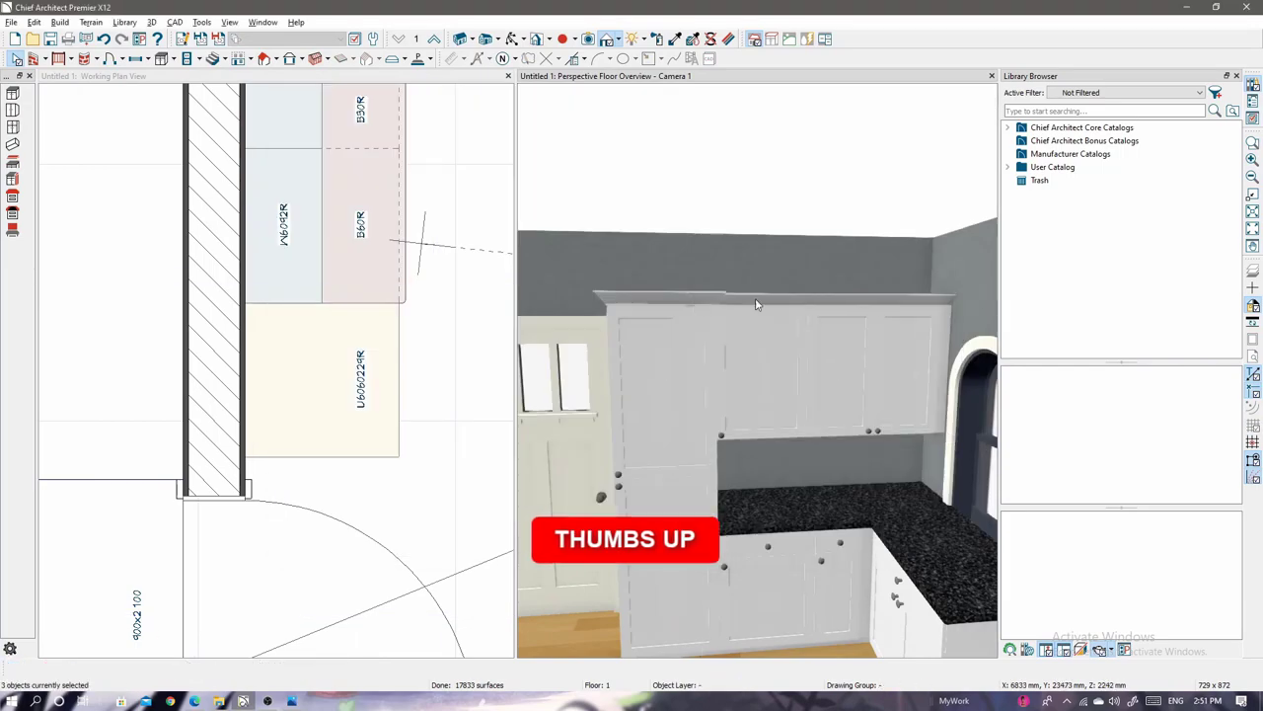
{"action": "middle_click_drag", "start_coordinate": [691, 395], "coordinate": [765, 357]}
{"action": "scroll", "coordinate": [765, 358], "scroll_direction": "down", "scroll_amount": 3}
{"action": "scroll", "coordinate": [755, 277], "scroll_direction": "up", "scroll_amount": 3}
Check the upper wall cabinet's style options, then reopen its 875 × 450 mm specification.
{"action": "double_click", "coordinate": [755, 278]}
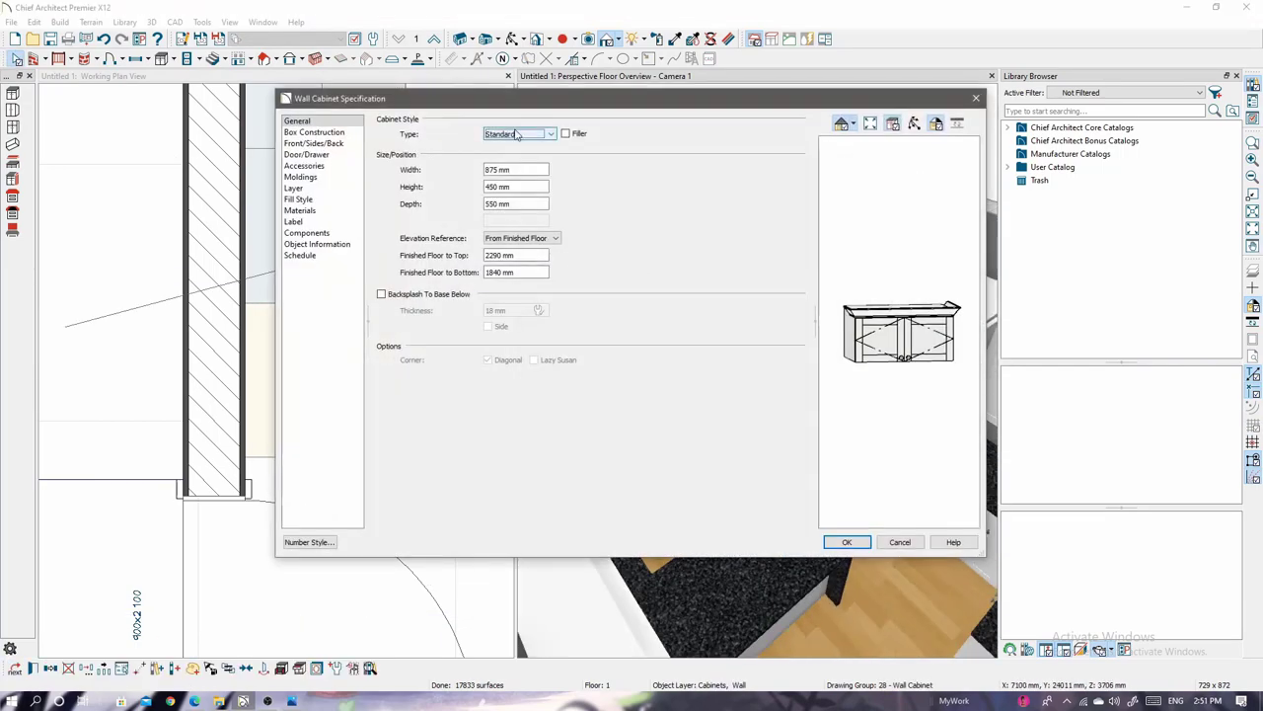
{"action": "left_click", "coordinate": [561, 337]}
{"action": "key", "text": "Escape"}
{"action": "key", "text": "Escape"}
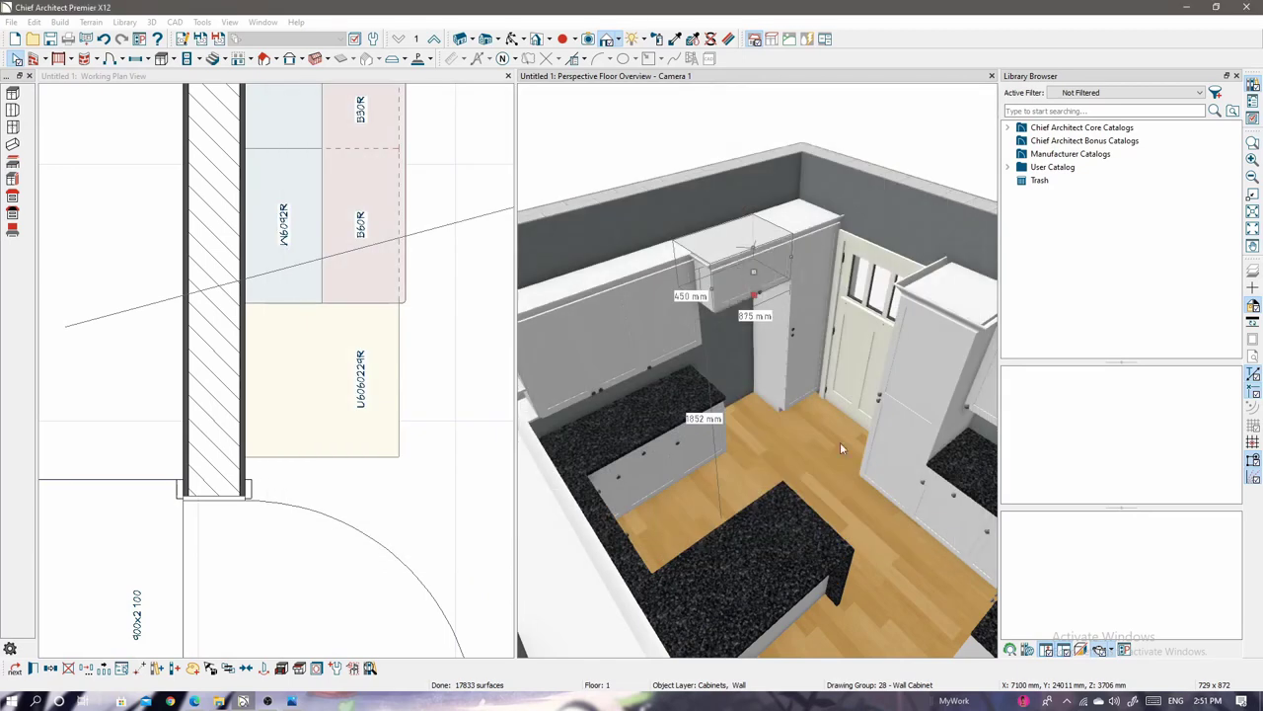
{"action": "scroll", "coordinate": [840, 442], "scroll_direction": "up", "scroll_amount": 3}
{"action": "scroll", "coordinate": [771, 404], "scroll_direction": "up", "scroll_amount": 3}
{"action": "scroll", "coordinate": [770, 404], "scroll_direction": "down", "scroll_amount": 3}
{"action": "double_click", "coordinate": [838, 277]}
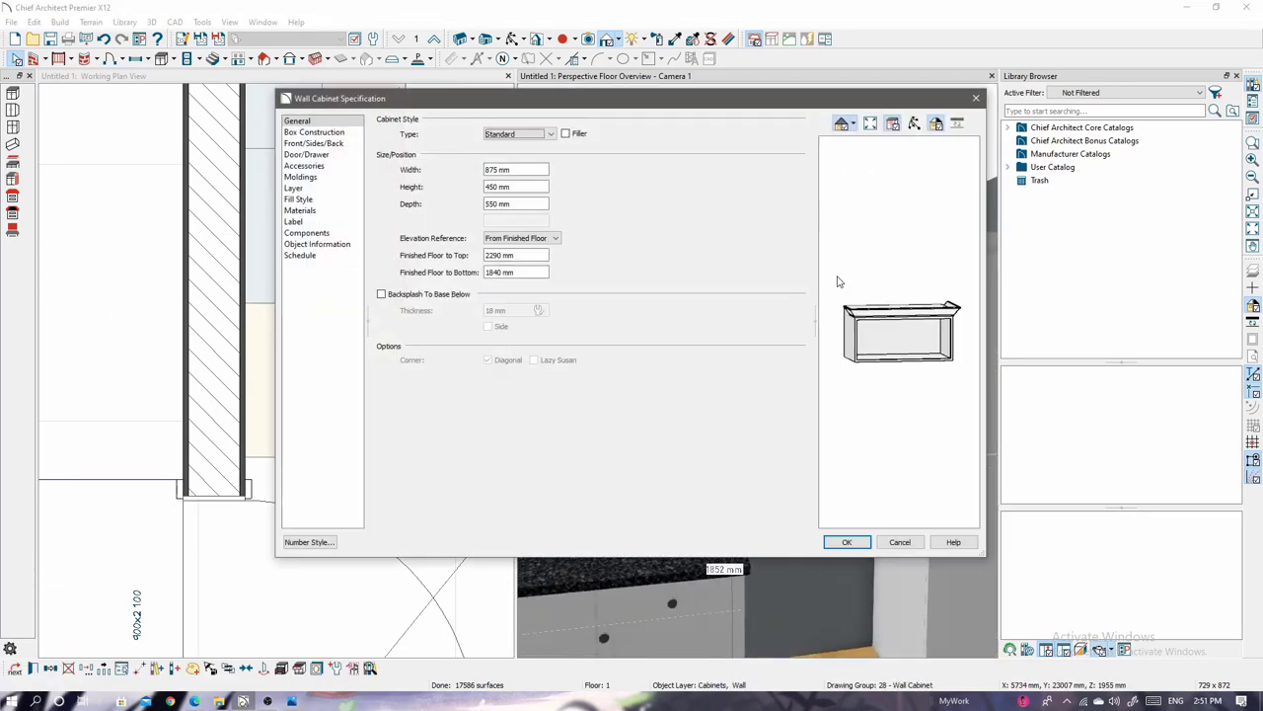
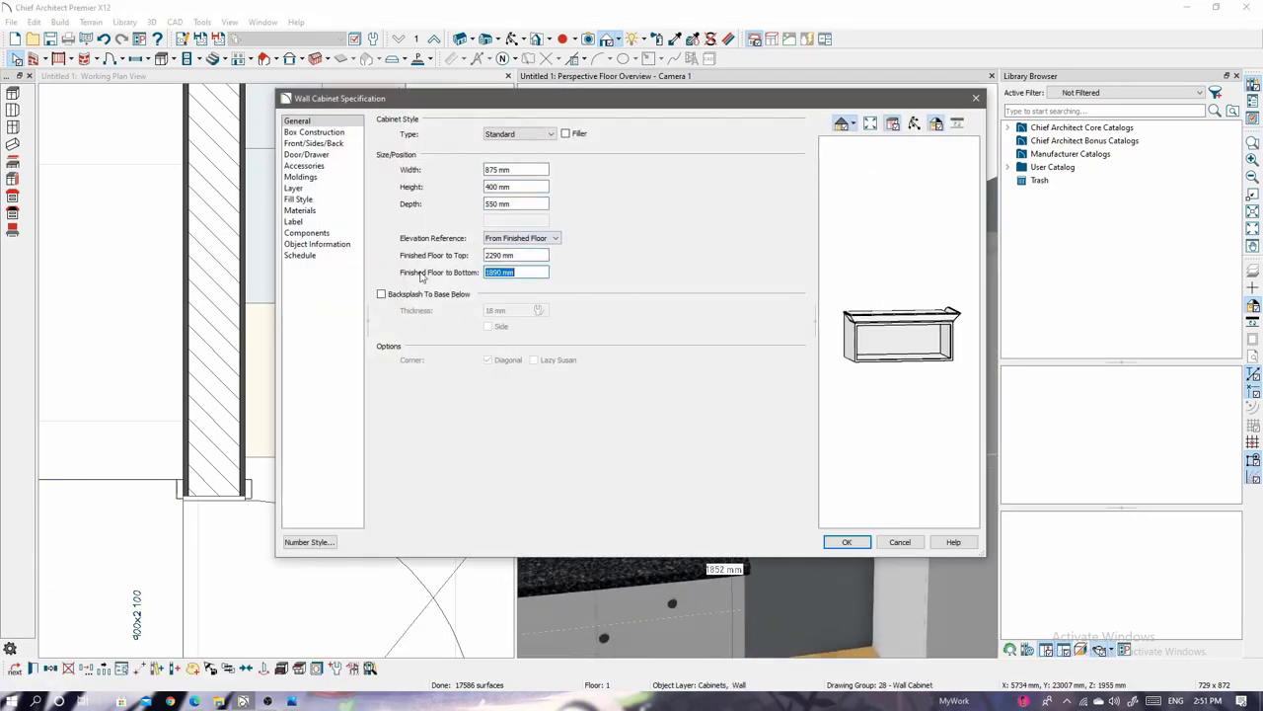
Select the tall cabinet beside the door and review its front face items.
{"action": "key", "text": "Escape"}
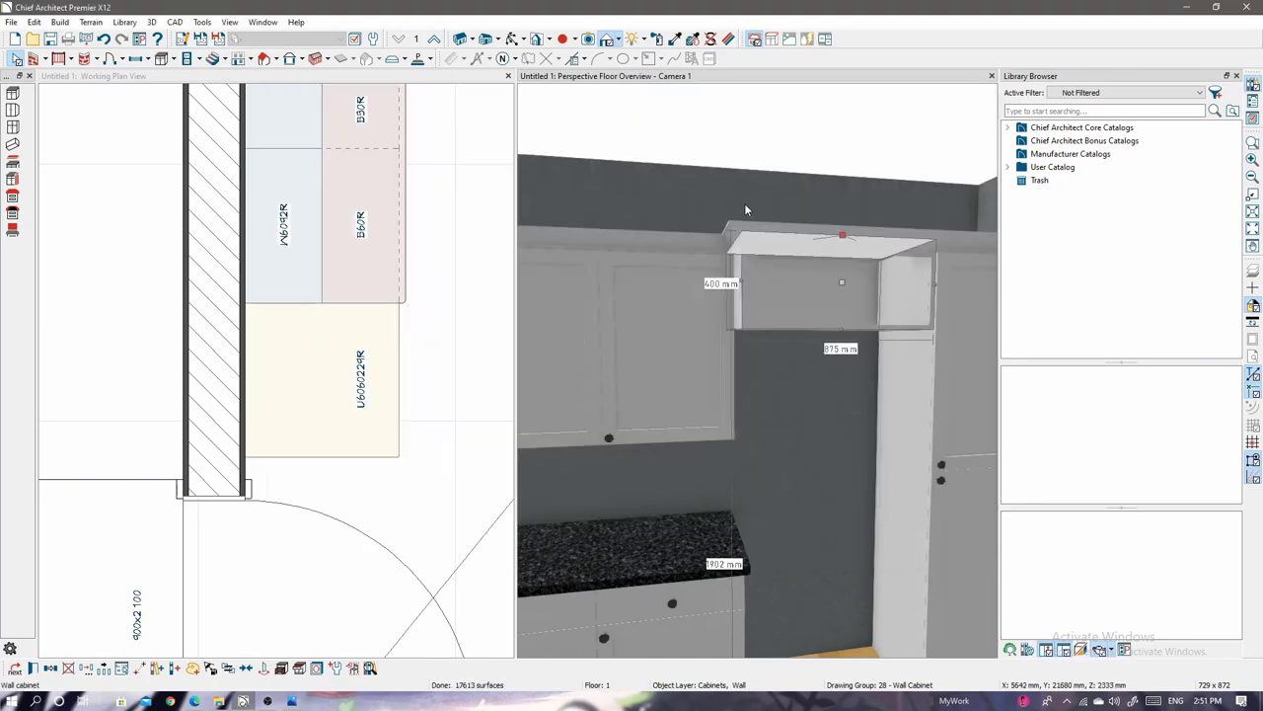
{"action": "scroll", "coordinate": [763, 424], "scroll_direction": "down", "scroll_amount": 3}
{"action": "scroll", "coordinate": [763, 425], "scroll_direction": "down", "scroll_amount": 3}
{"action": "scroll", "coordinate": [763, 424], "scroll_direction": "up", "scroll_amount": 3}
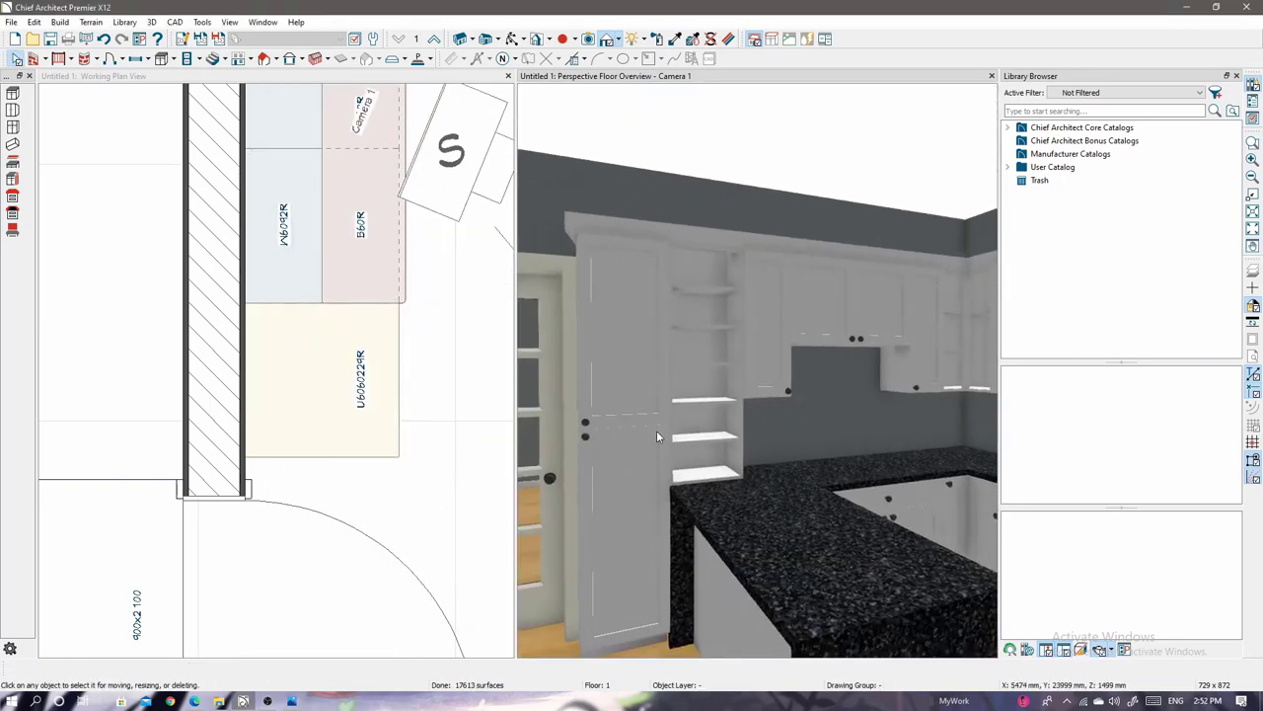
{"action": "left_click", "coordinate": [758, 358]}
{"action": "double_click", "coordinate": [613, 429]}
{"action": "left_click_drag", "start_coordinate": [703, 101], "coordinate": [486, 25]}
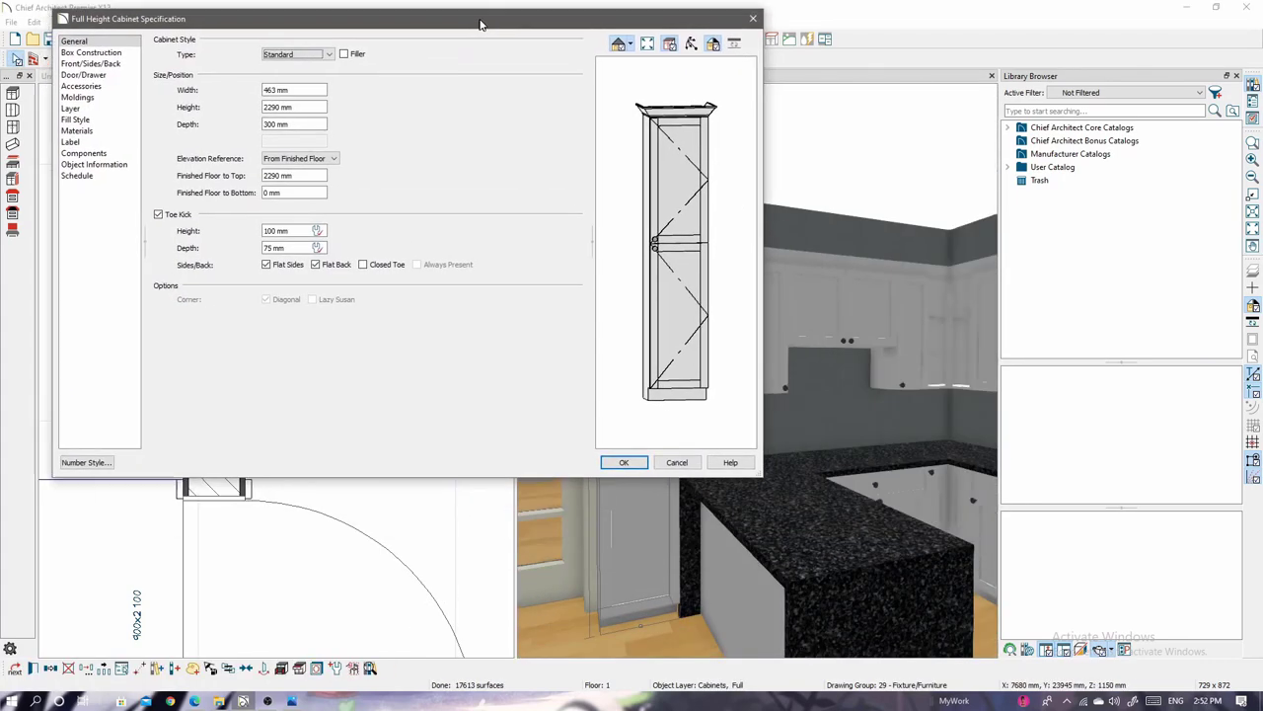
{"action": "left_click_drag", "start_coordinate": [763, 212], "coordinate": [681, 212]}
{"action": "left_click", "coordinate": [95, 68]}
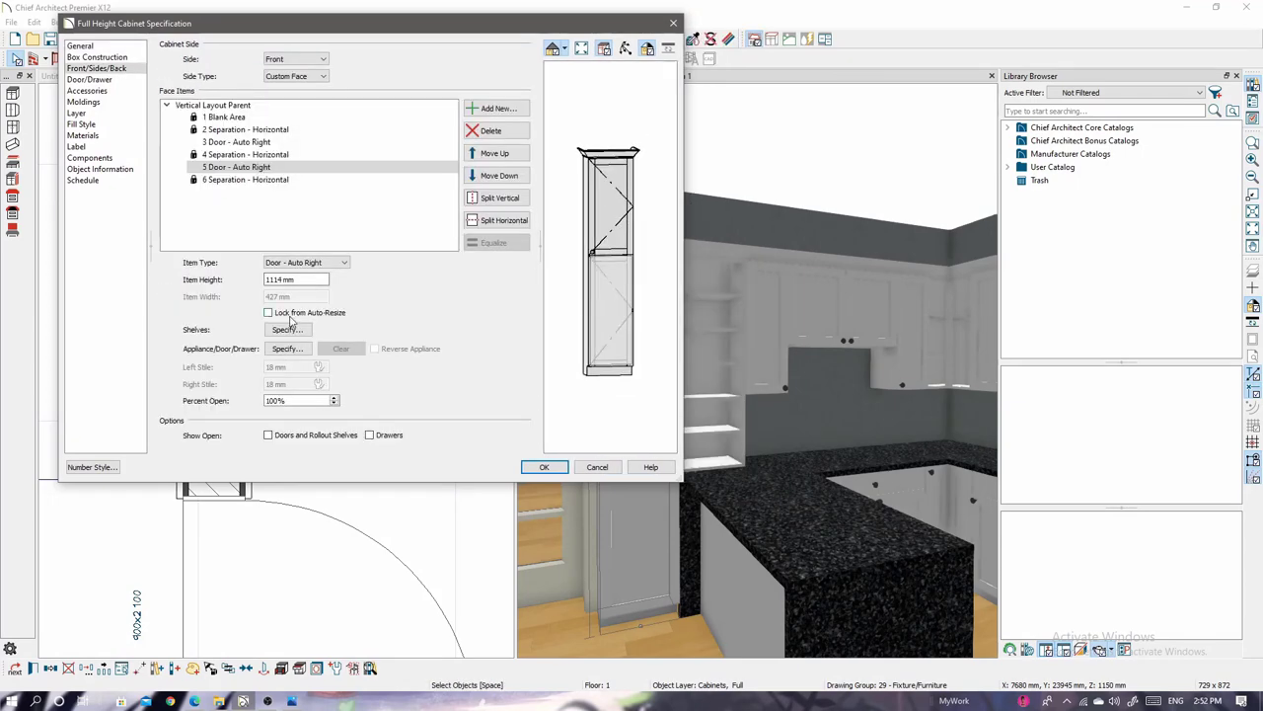
{"action": "key", "text": "Return"}
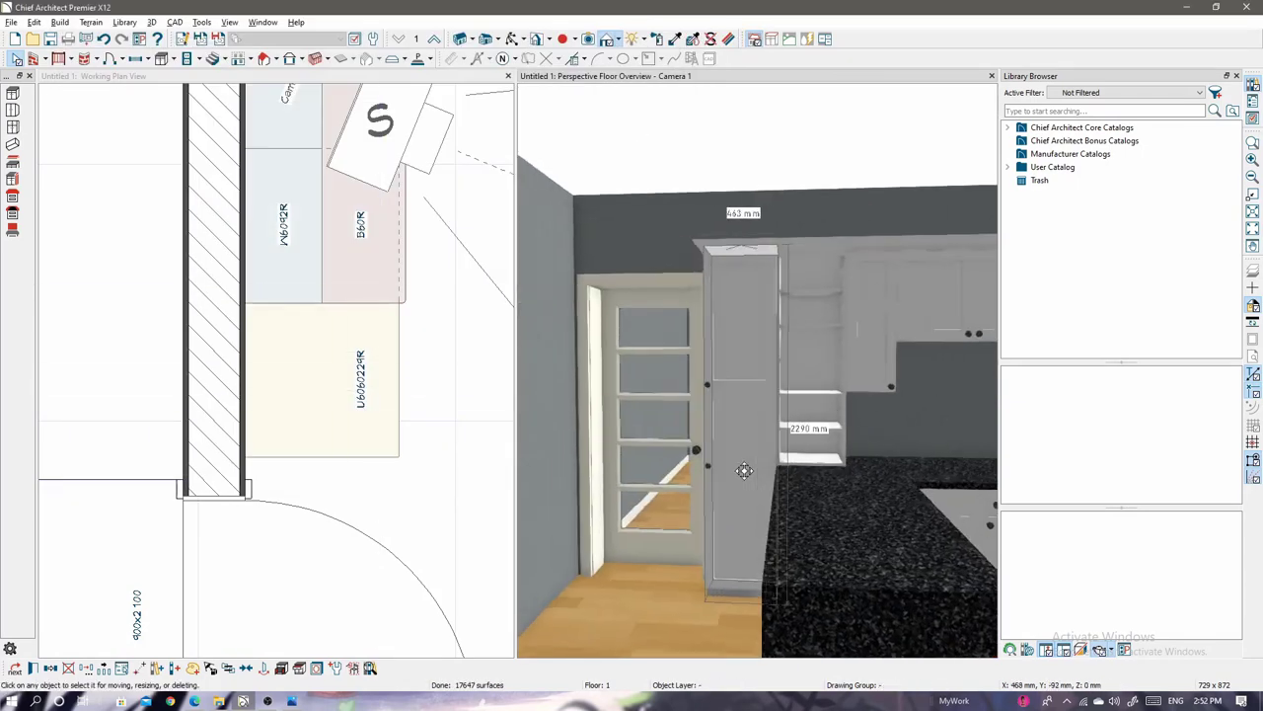
Set the tall cabinet's upper door to Door - Auto Left so it hinges on the left.
{"action": "double_click", "coordinate": [747, 400]}
{"action": "left_click", "coordinate": [95, 68]}
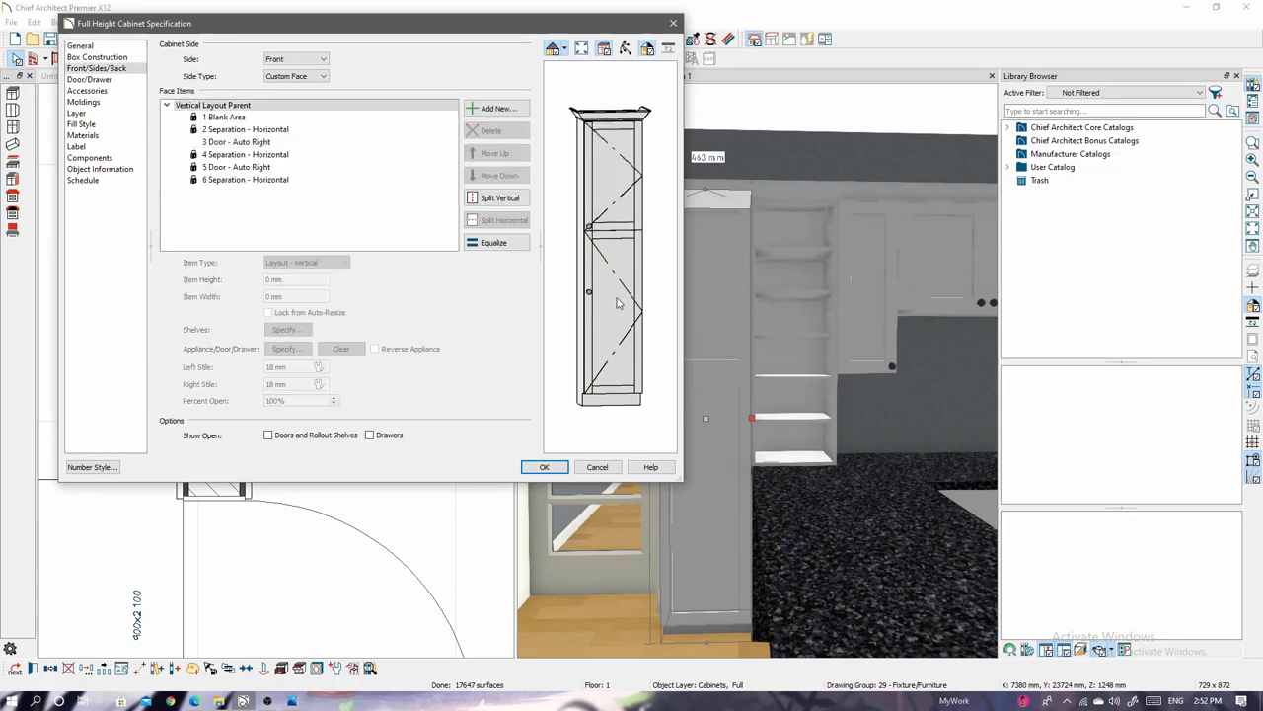
{"action": "left_click", "coordinate": [236, 141]}
{"action": "left_click", "coordinate": [305, 261]}
{"action": "left_click", "coordinate": [296, 315]}
{"action": "left_click", "coordinate": [306, 261]}
{"action": "left_click", "coordinate": [315, 320]}
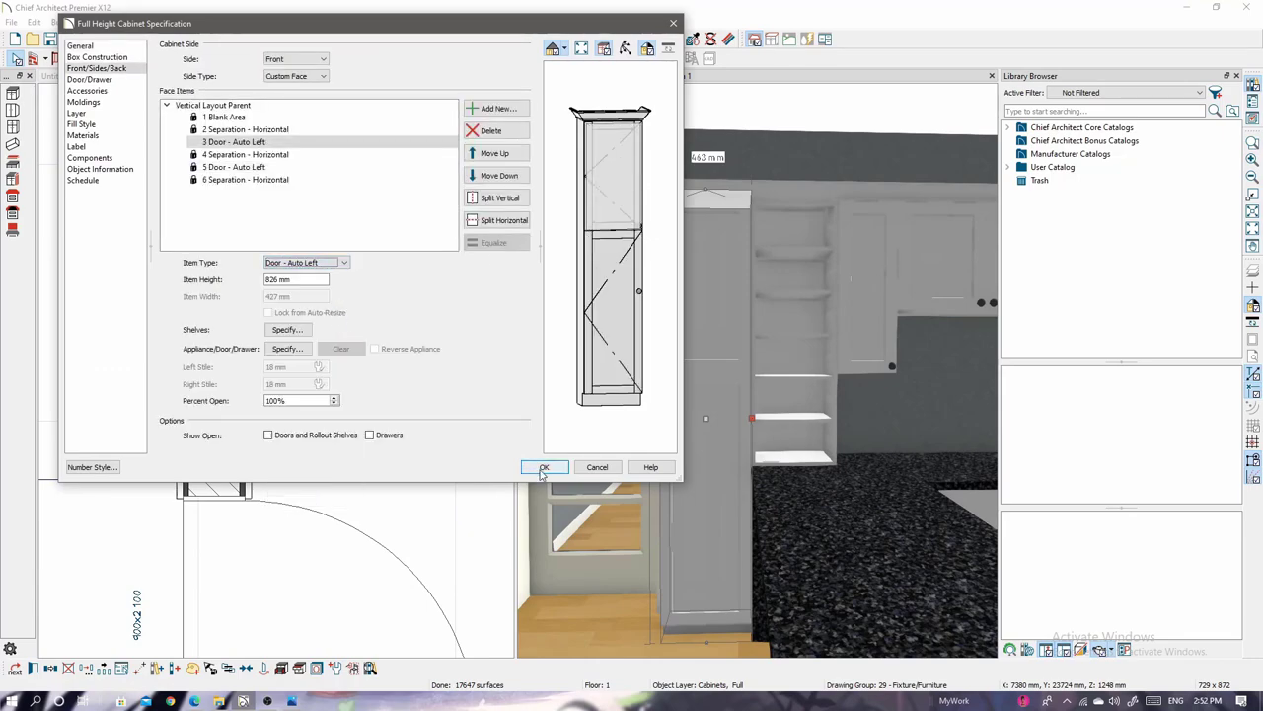
{"action": "left_click", "coordinate": [544, 467]}
Switch the wall cabinet's door to a different hinge side.
{"action": "mouse_move", "coordinate": [747, 436]}
{"action": "left_mouse_down"}
{"action": "mouse_move", "coordinate": [976, 415]}
{"action": "mouse_move", "coordinate": [870, 358]}
{"action": "mouse_move", "coordinate": [780, 286]}
{"action": "left_mouse_up"}
{"action": "double_click", "coordinate": [779, 276]}
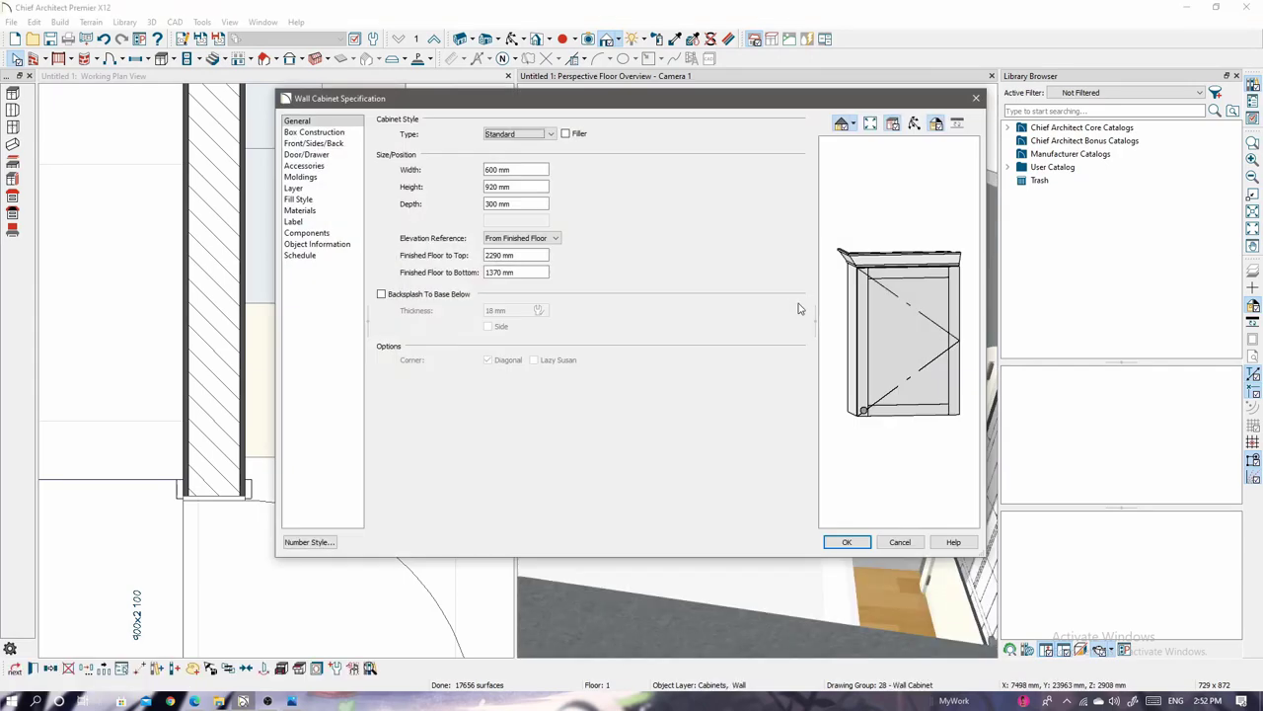
{"action": "left_click", "coordinate": [313, 143]}
{"action": "left_click", "coordinate": [454, 217]}
{"action": "left_click", "coordinate": [523, 337]}
{"action": "left_click", "coordinate": [523, 383]}
{"action": "left_click", "coordinate": [846, 541]}
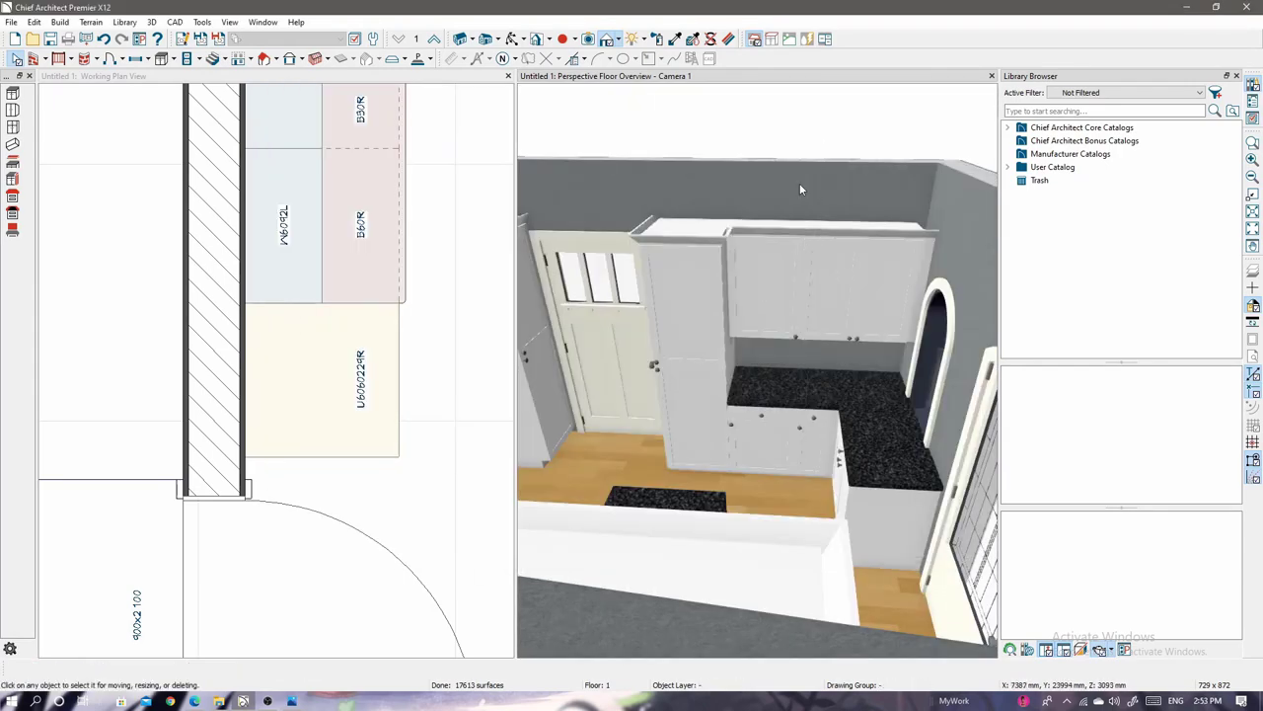
View the reference kitchen render 009.png in Photos.
{"action": "mouse_move", "coordinate": [800, 183]}
{"action": "left_mouse_down"}
{"action": "mouse_move", "coordinate": [660, 403]}
{"action": "mouse_move", "coordinate": [536, 348]}
{"action": "mouse_move", "coordinate": [465, 341]}
{"action": "mouse_move", "coordinate": [572, 331]}
{"action": "mouse_move", "coordinate": [756, 445]}
{"action": "mouse_move", "coordinate": [726, 387]}
{"action": "left_mouse_up"}
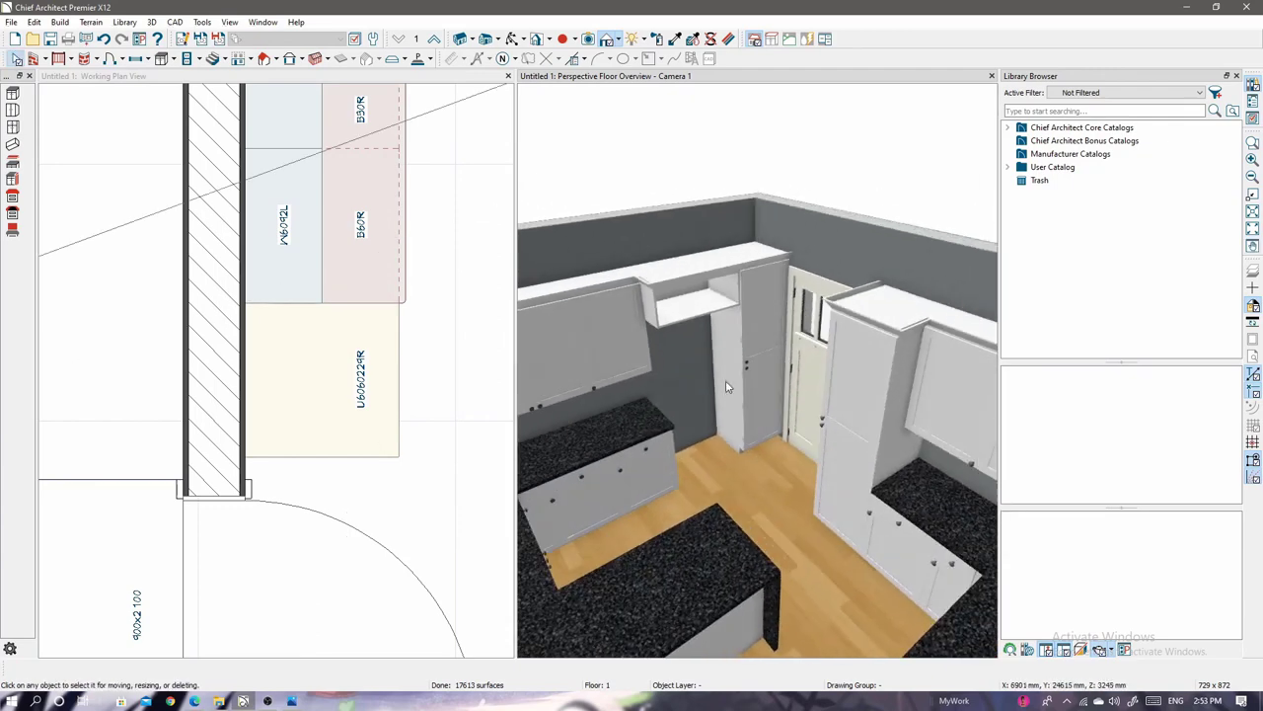
{"action": "left_click", "coordinate": [294, 700]}
{"action": "key", "text": "Left"}
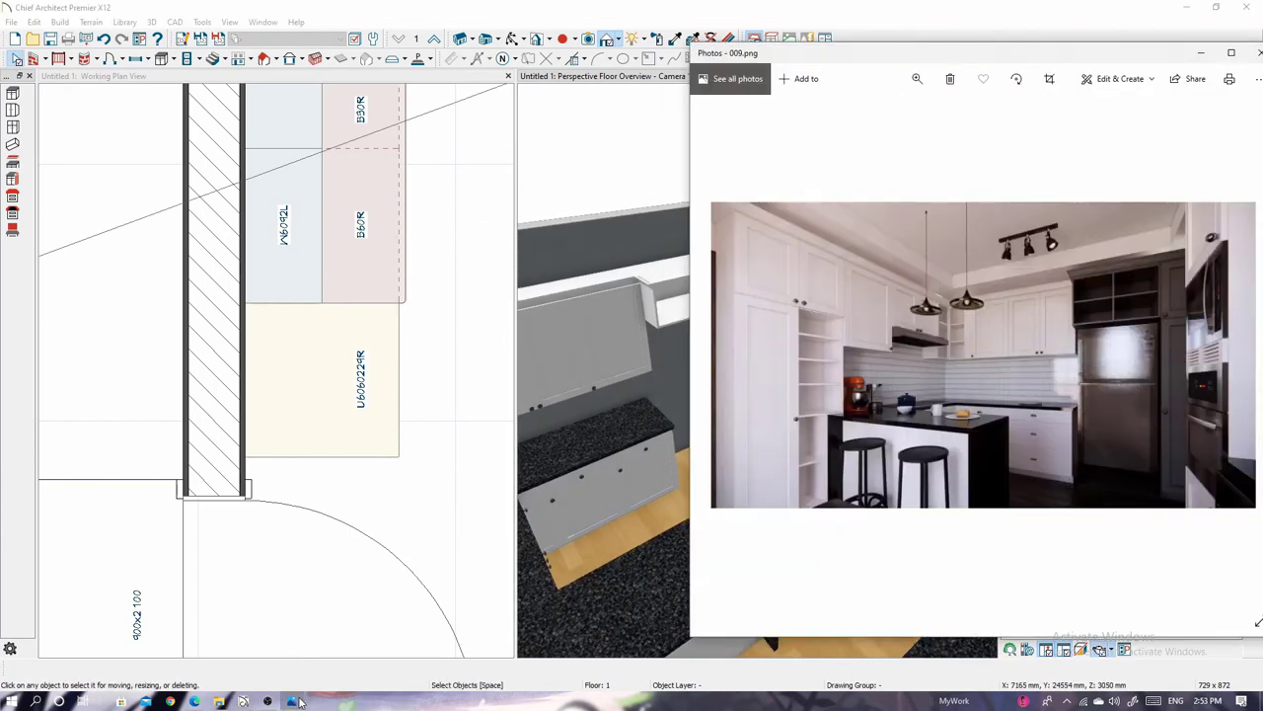
{"action": "key", "text": "Left"}
{"action": "key", "text": "Right"}
Back in Chief Architect, recheck the tall cabinet's door face items and zoom the plan out.
{"action": "left_click", "coordinate": [1123, 15]}
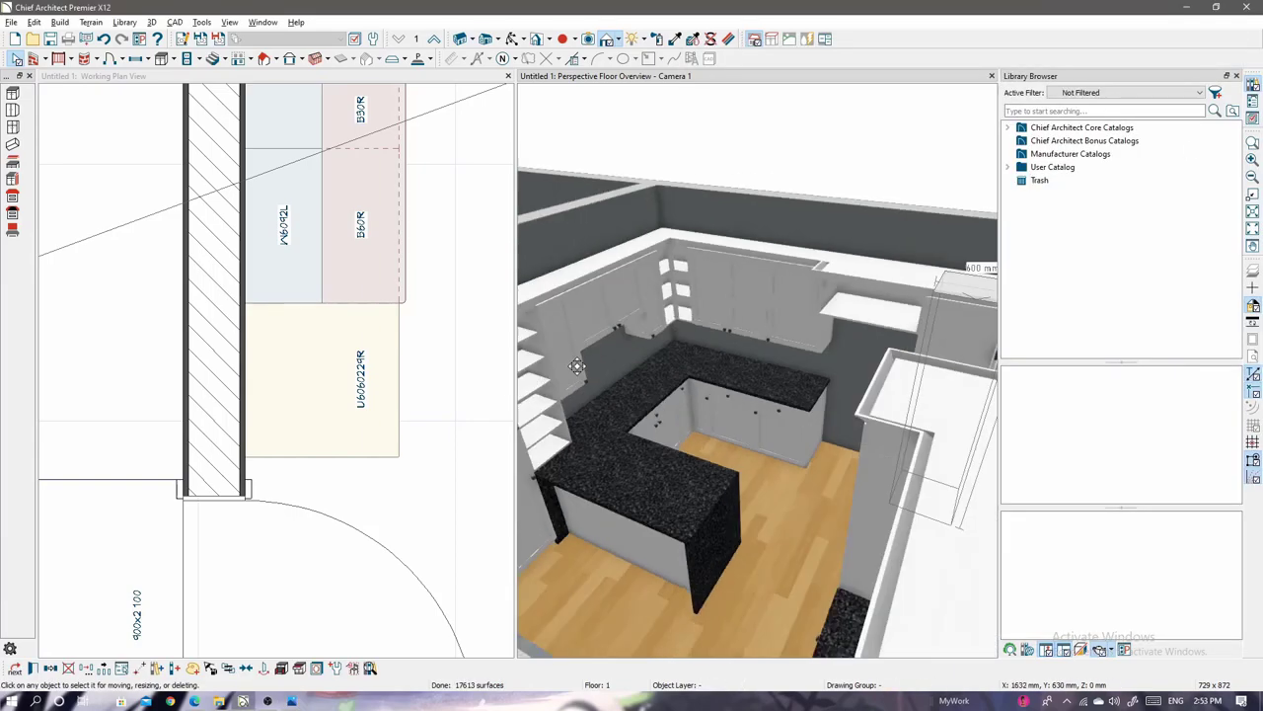
{"action": "scroll", "coordinate": [624, 394], "scroll_direction": "up", "scroll_amount": 5}
{"action": "scroll", "coordinate": [624, 395], "scroll_direction": "down", "scroll_amount": 3}
{"action": "scroll", "coordinate": [656, 397], "scroll_direction": "up", "scroll_amount": 3}
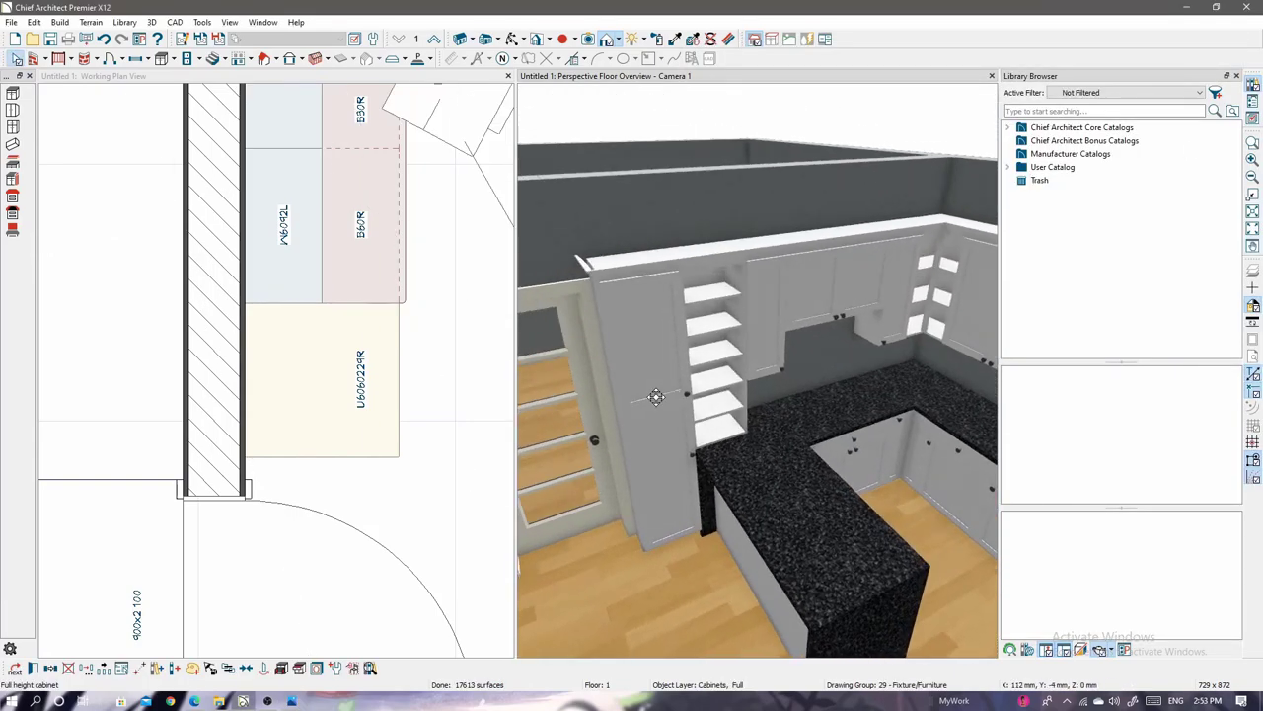
{"action": "double_click", "coordinate": [659, 378]}
{"action": "left_click", "coordinate": [631, 333]}
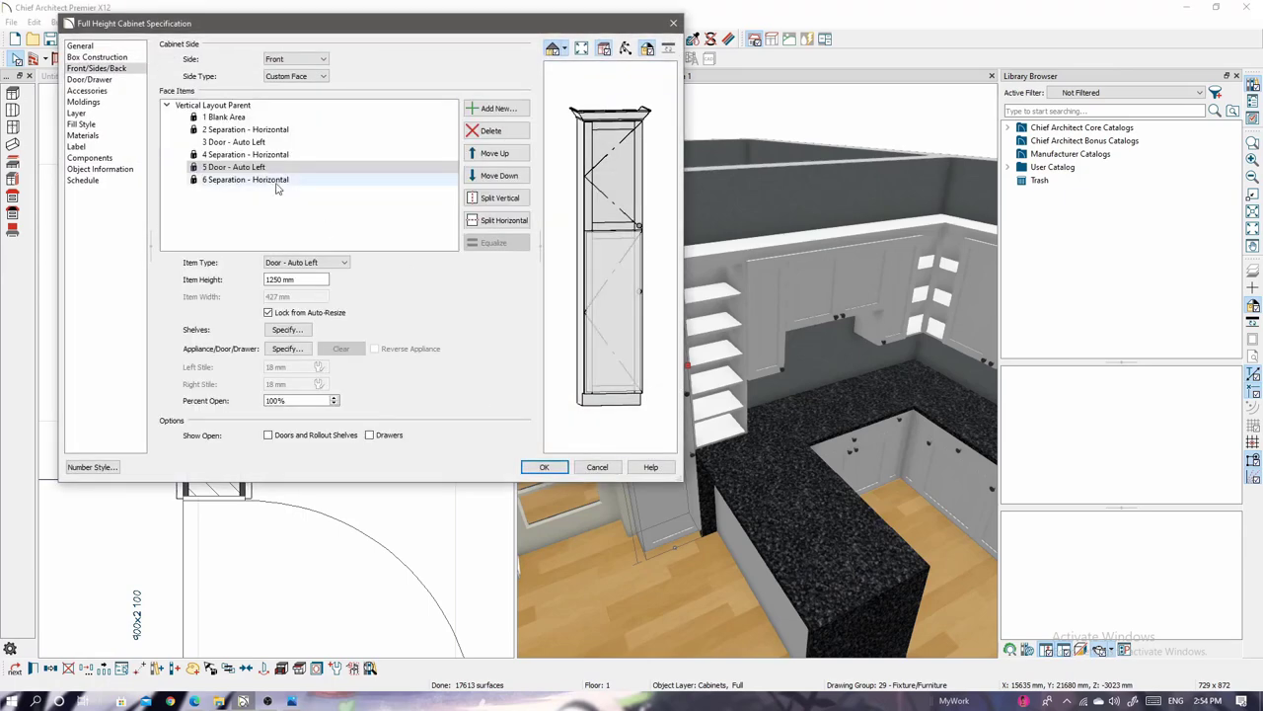
{"action": "left_click", "coordinate": [544, 467]}
{"action": "scroll", "coordinate": [691, 400], "scroll_direction": "up", "scroll_amount": 3}
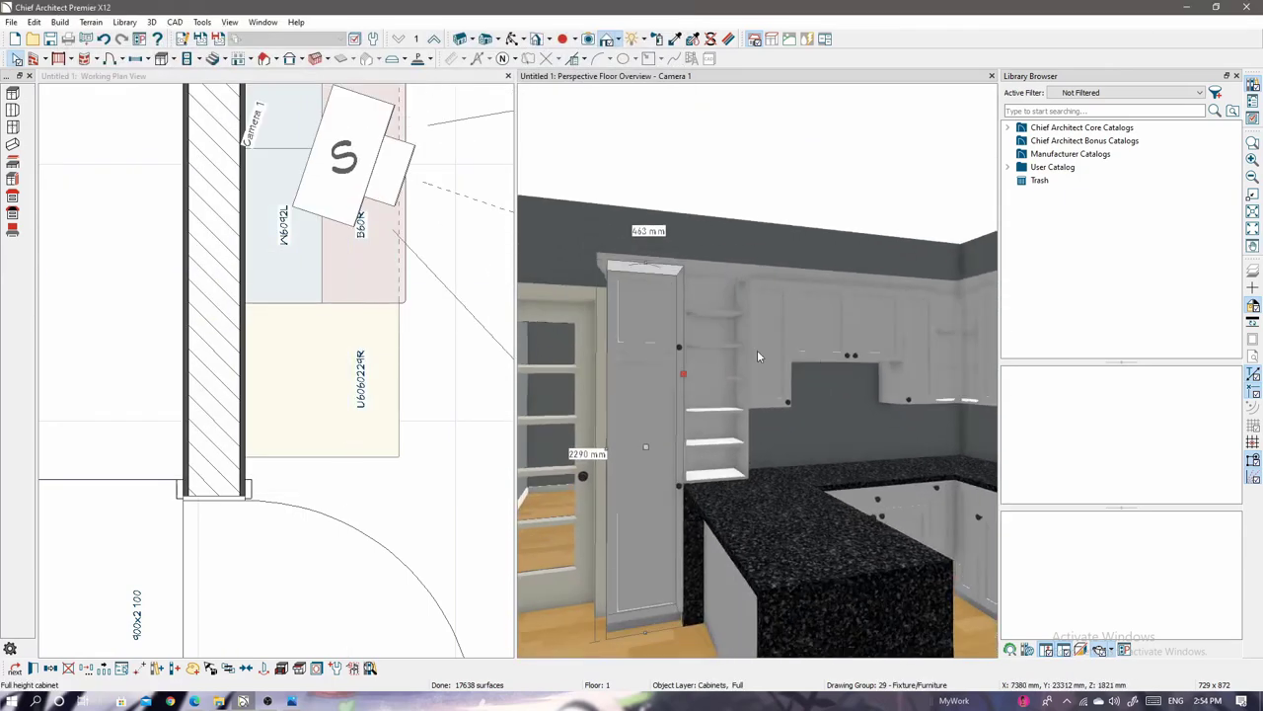
{"action": "double_click", "coordinate": [608, 426]}
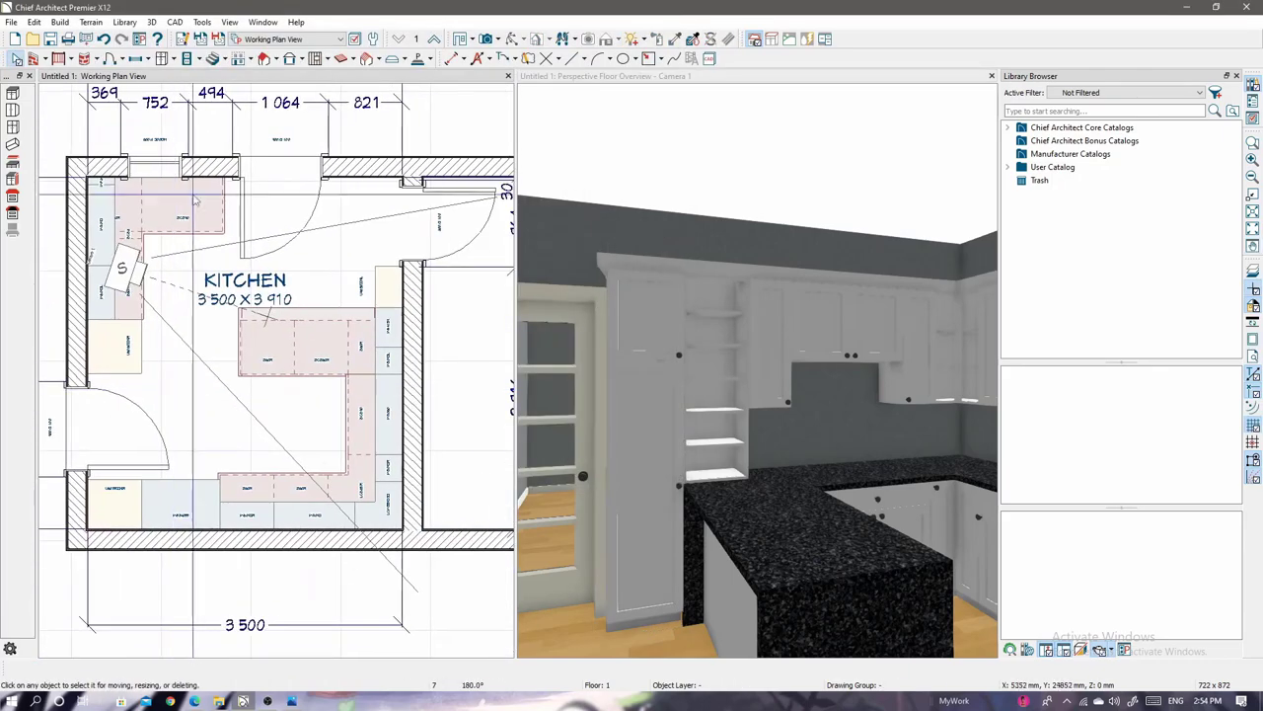
Open a wall elevation of the cabinets and review the tall cabinet's front items.
{"action": "left_click", "coordinate": [411, 418]}
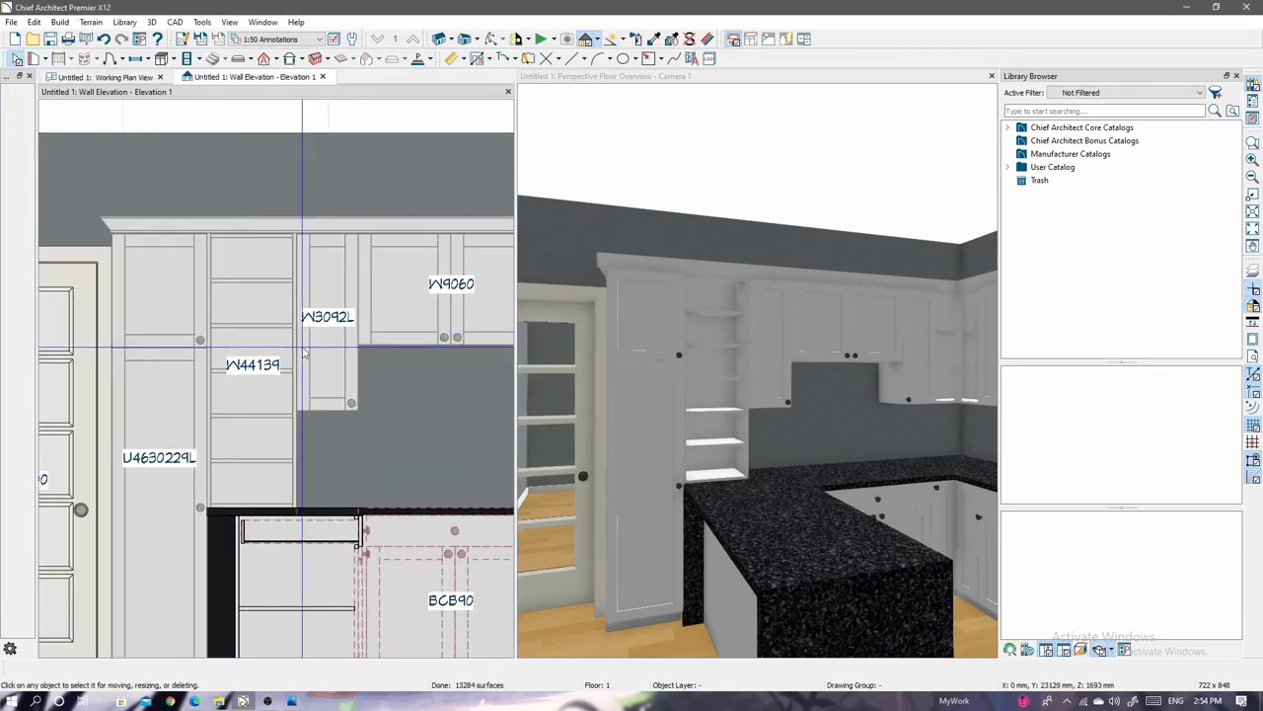
{"action": "double_click", "coordinate": [158, 395]}
{"action": "left_click_drag", "start_coordinate": [674, 102], "coordinate": [876, 126]}
{"action": "left_click", "coordinate": [615, 168]}
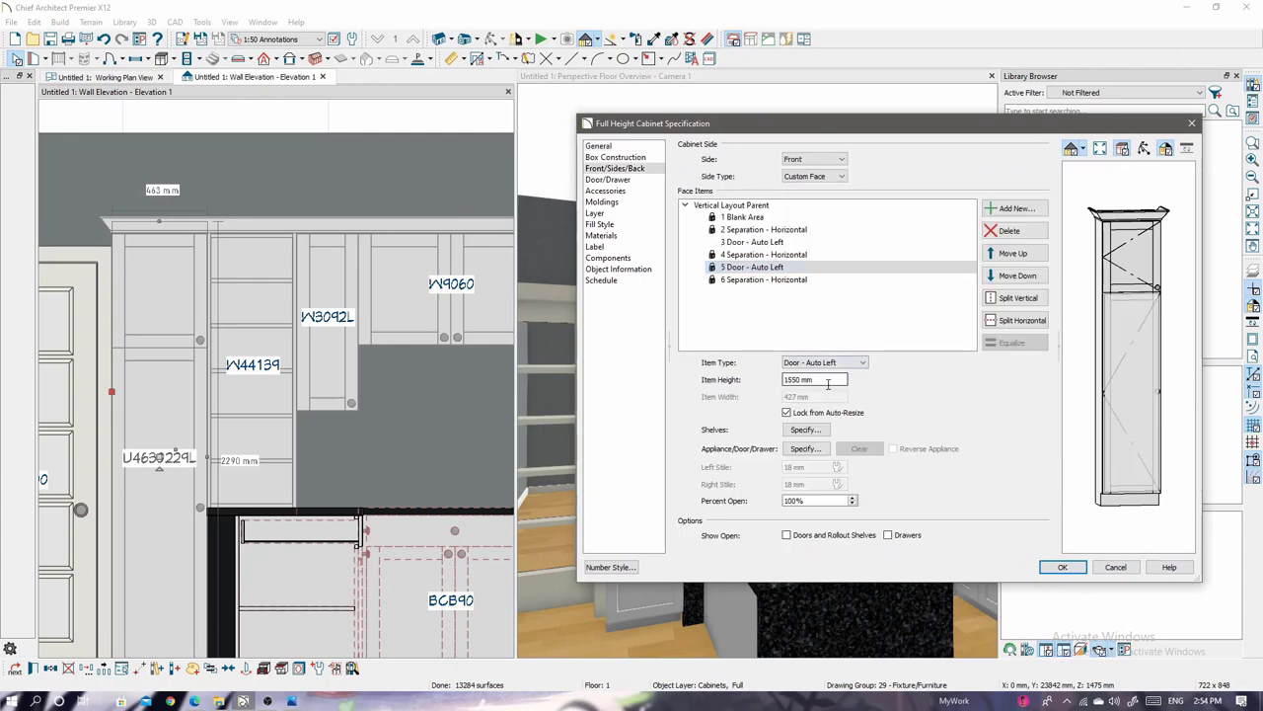
{"action": "key", "text": "Return"}
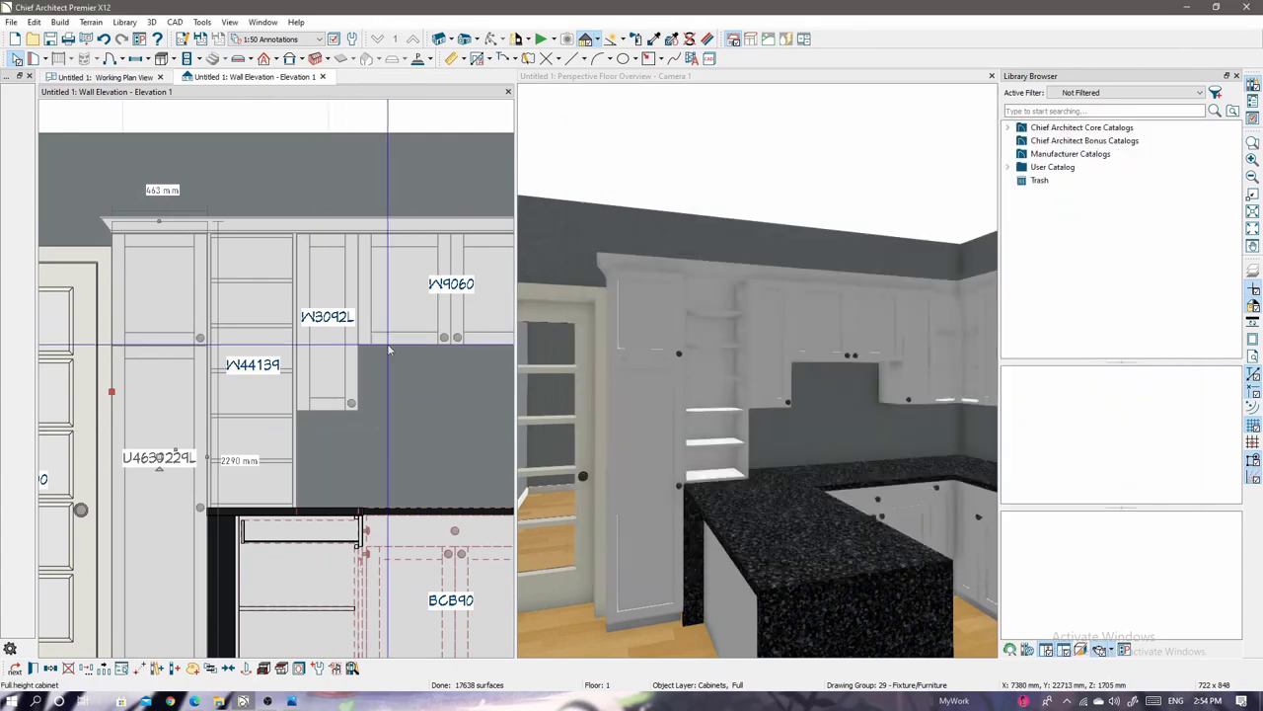
Turn the W44139 wall cabinet's upper opening into a right-hinged door.
{"action": "double_click", "coordinate": [291, 331]}
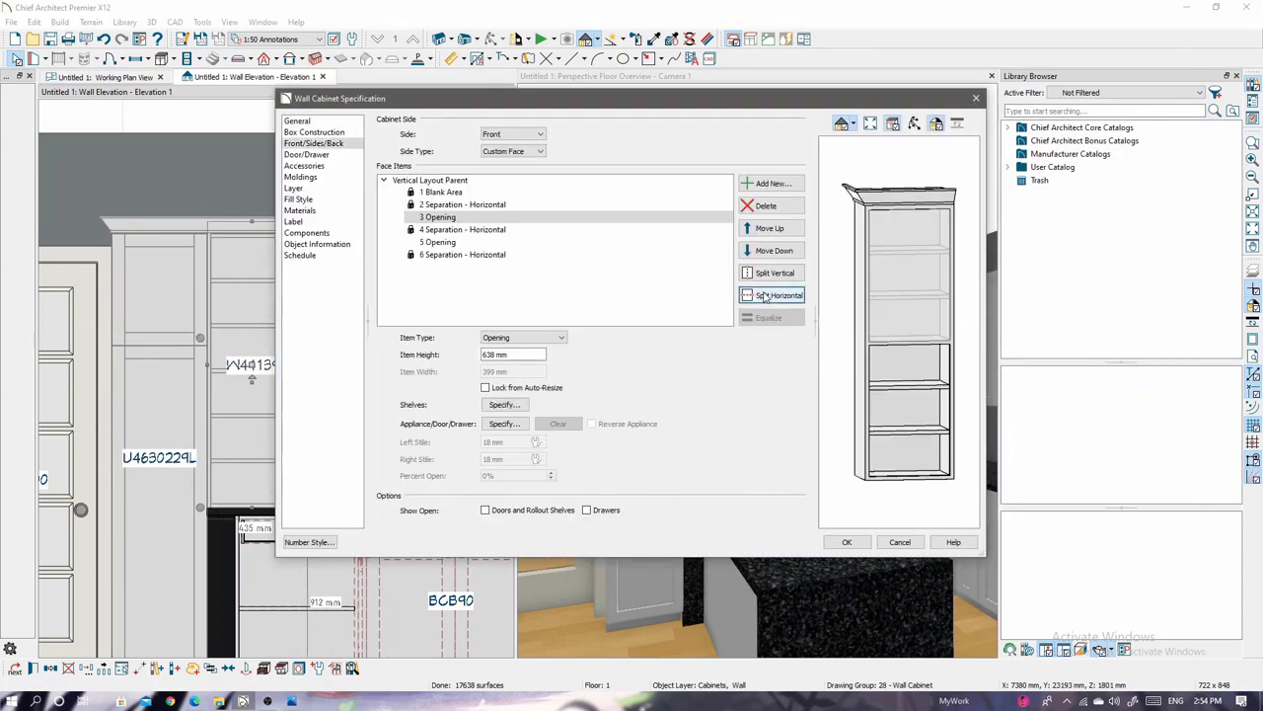
{"action": "left_click", "coordinate": [523, 338]}
{"action": "left_click", "coordinate": [519, 396]}
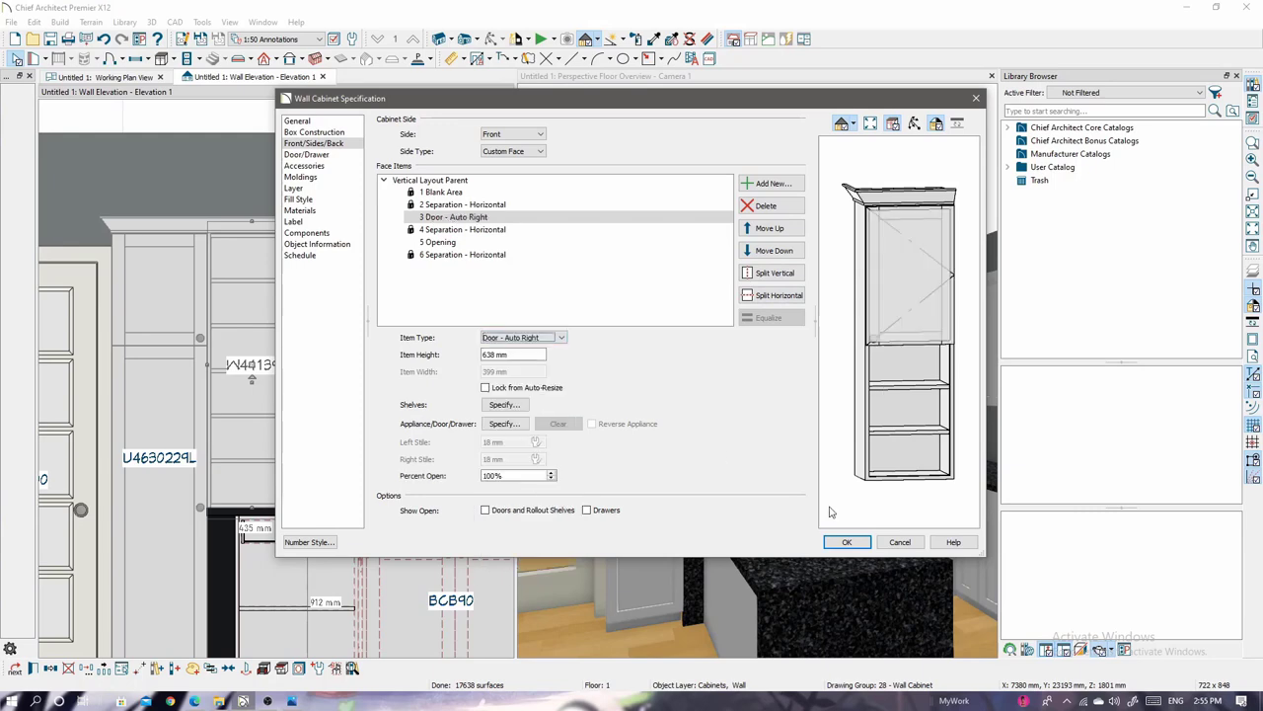
{"action": "left_click", "coordinate": [846, 541]}
{"action": "double_click", "coordinate": [163, 395]}
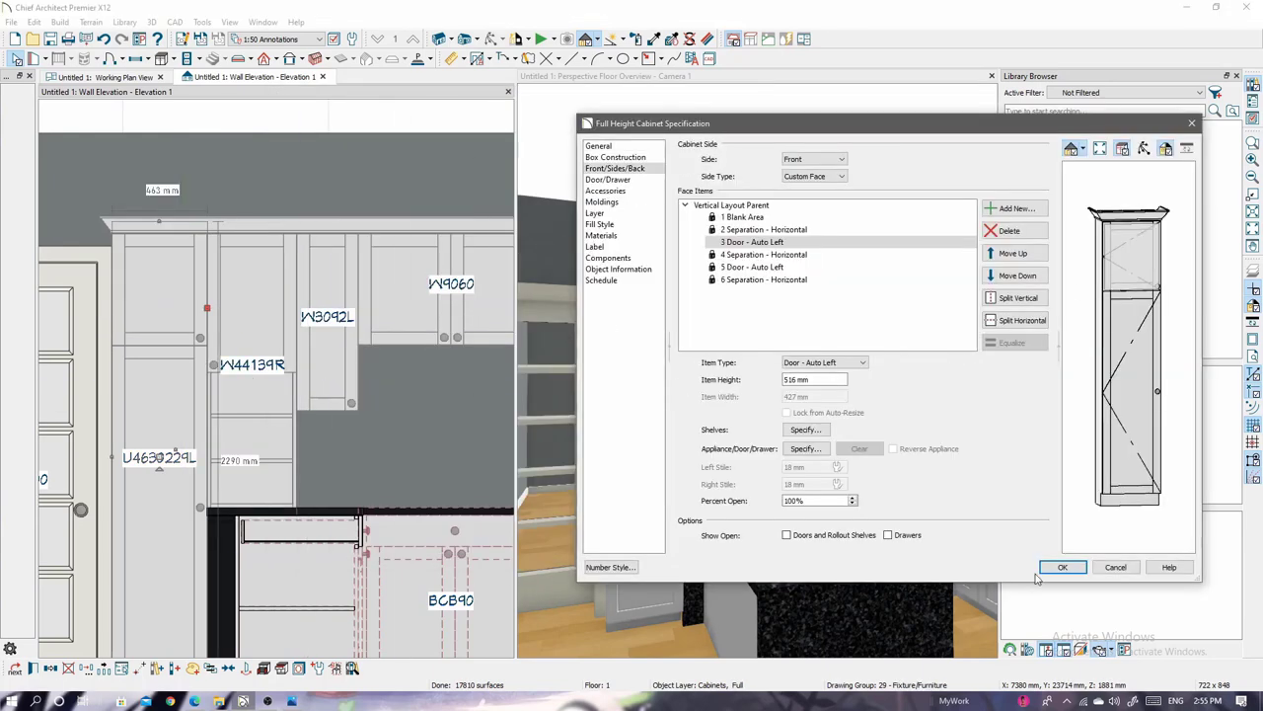
{"action": "left_click", "coordinate": [1063, 567]}
Check the heights of the tall cabinet's doors and separations.
{"action": "double_click", "coordinate": [291, 331]}
{"action": "type", "text": "5"}
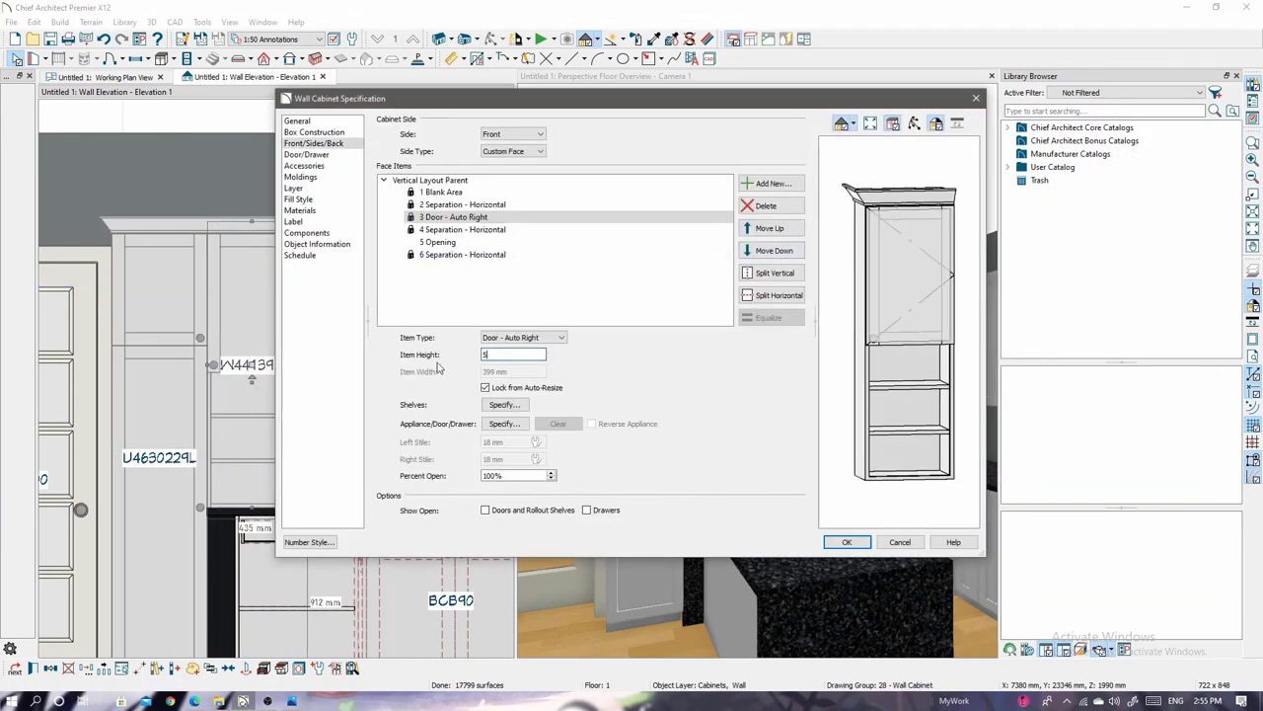
{"action": "key", "text": "Return"}
{"action": "scroll", "coordinate": [328, 345], "scroll_direction": "up", "scroll_amount": 2}
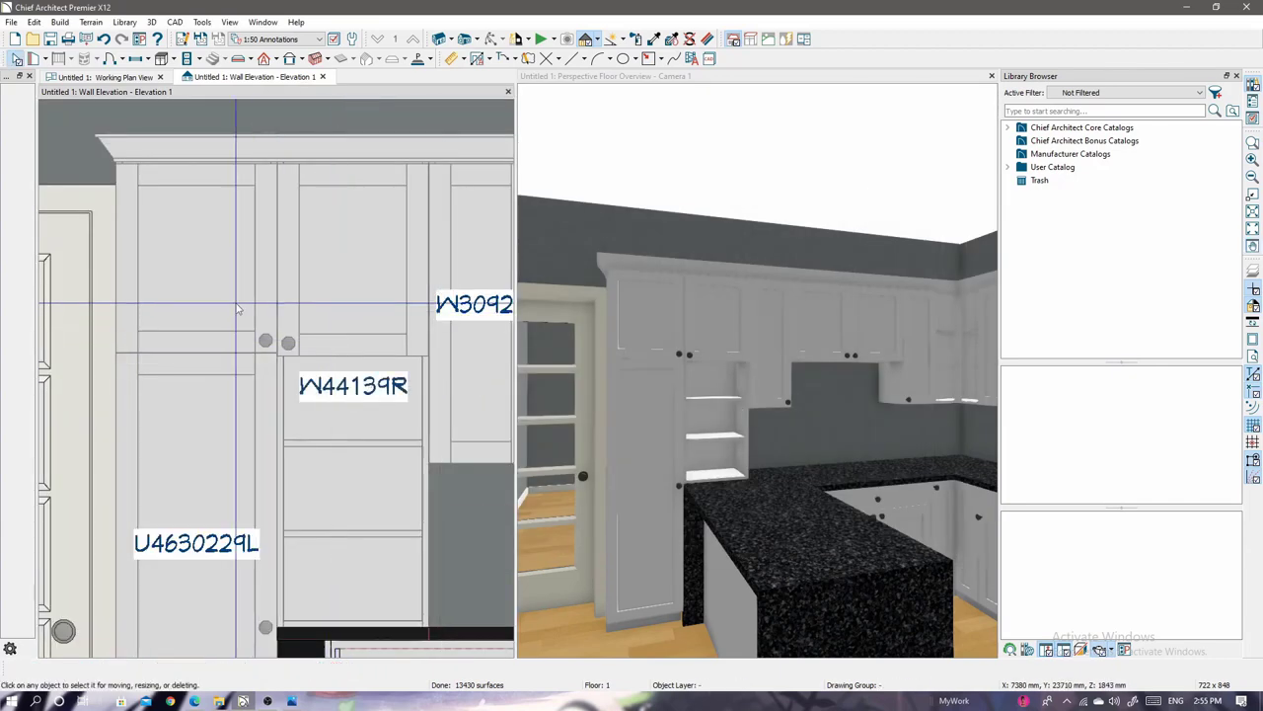
{"action": "double_click", "coordinate": [281, 313]}
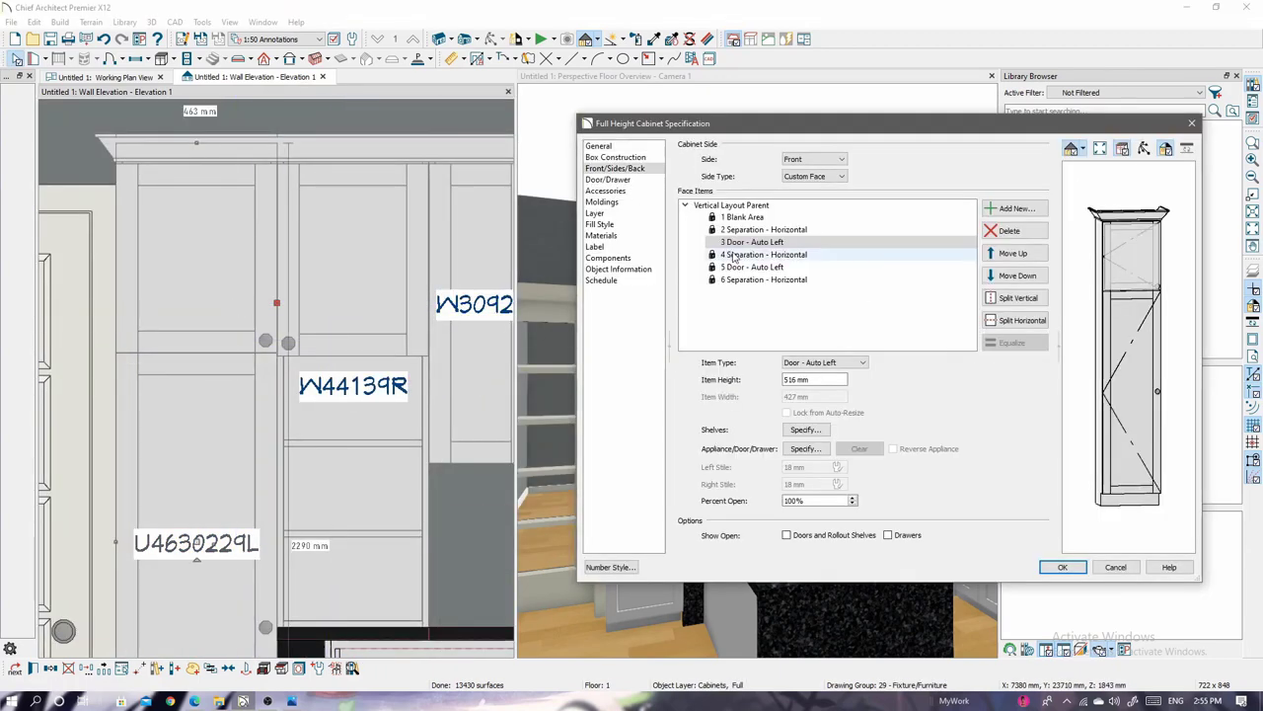
{"action": "left_click", "coordinate": [735, 255]}
{"action": "left_click", "coordinate": [750, 266]}
{"action": "left_click", "coordinate": [742, 216]}
{"action": "left_click", "coordinate": [760, 229]}
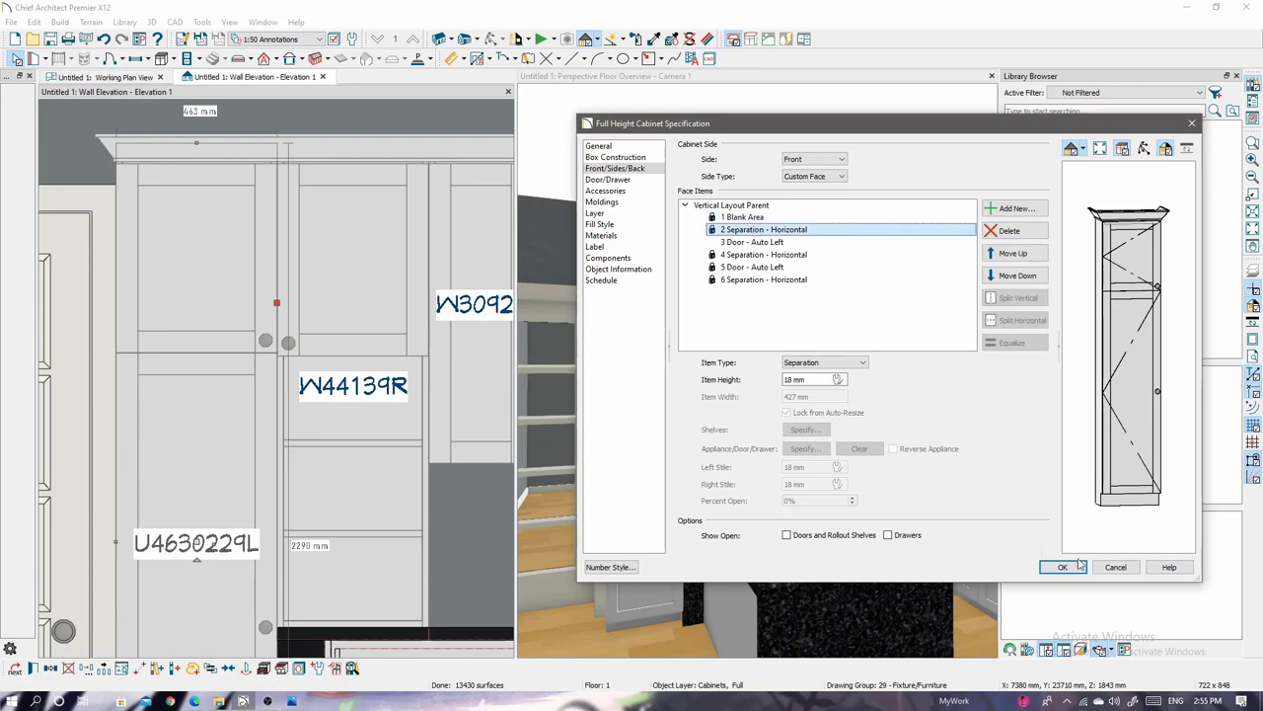
{"action": "left_click", "coordinate": [1078, 566]}
Inspect the wall cabinet's upper door and the separations above and below it.
{"action": "double_click", "coordinate": [355, 296]}
{"action": "left_click", "coordinate": [314, 143]}
{"action": "left_click", "coordinate": [514, 216]}
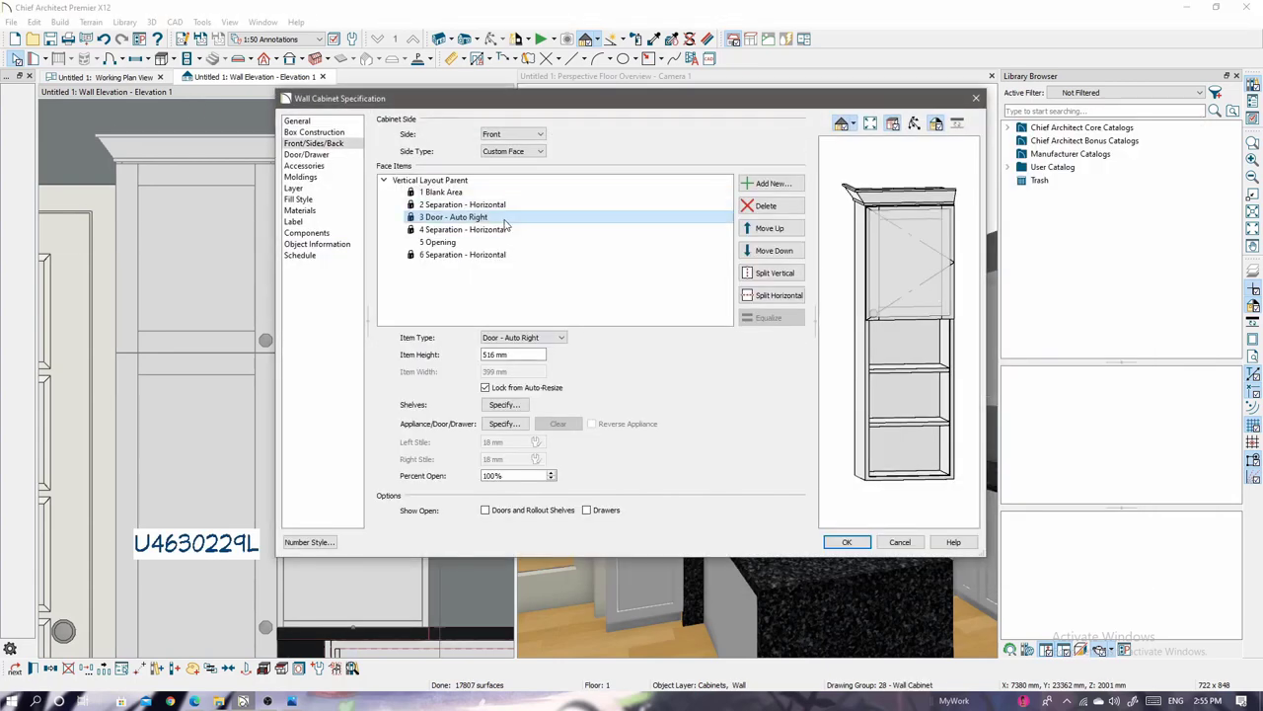
{"action": "key", "text": "Up"}
{"action": "left_click", "coordinate": [503, 230]}
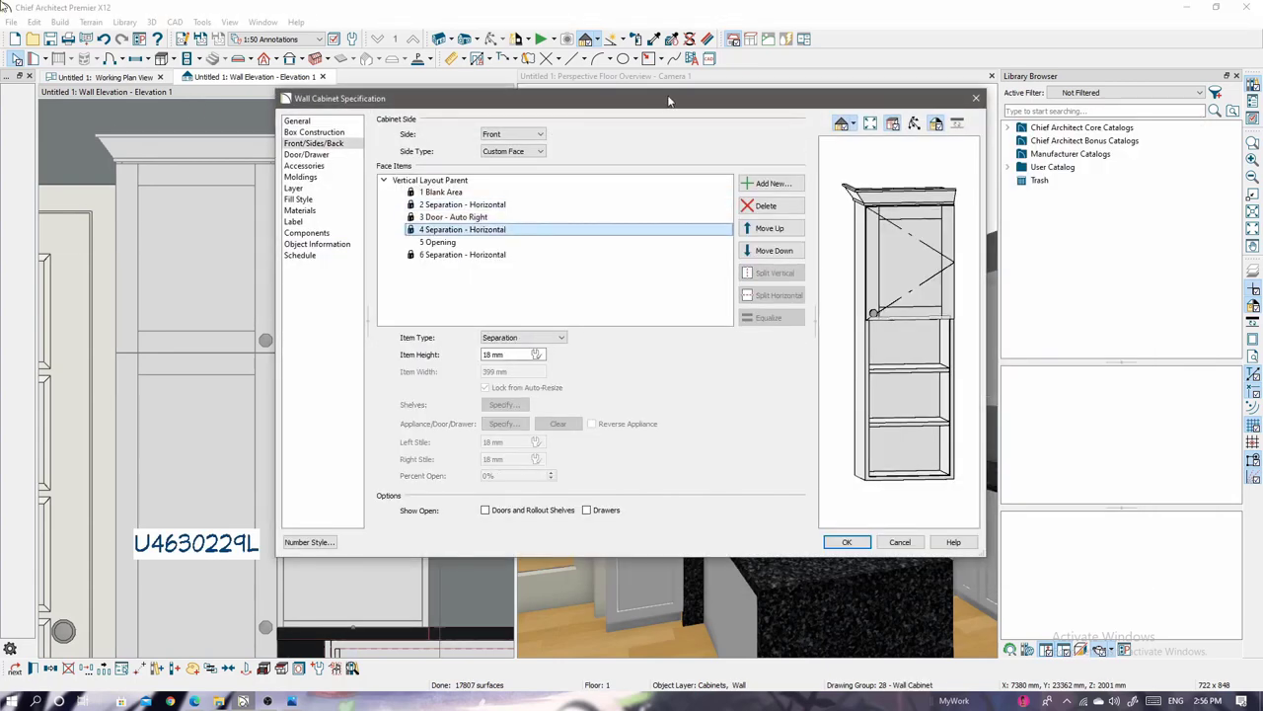
{"action": "left_click_drag", "start_coordinate": [668, 100], "coordinate": [899, 115]}
{"action": "key", "text": "Up"}
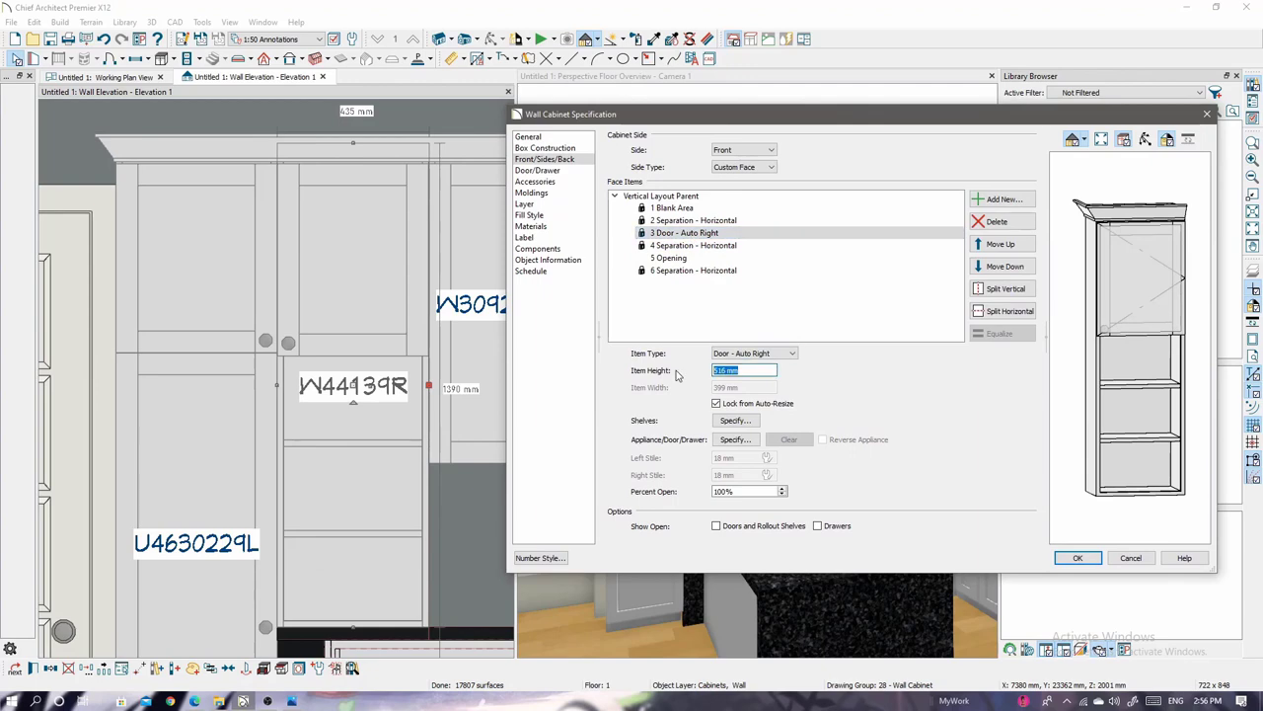
{"action": "left_click", "coordinate": [1065, 560]}
{"action": "double_click", "coordinate": [378, 302]}
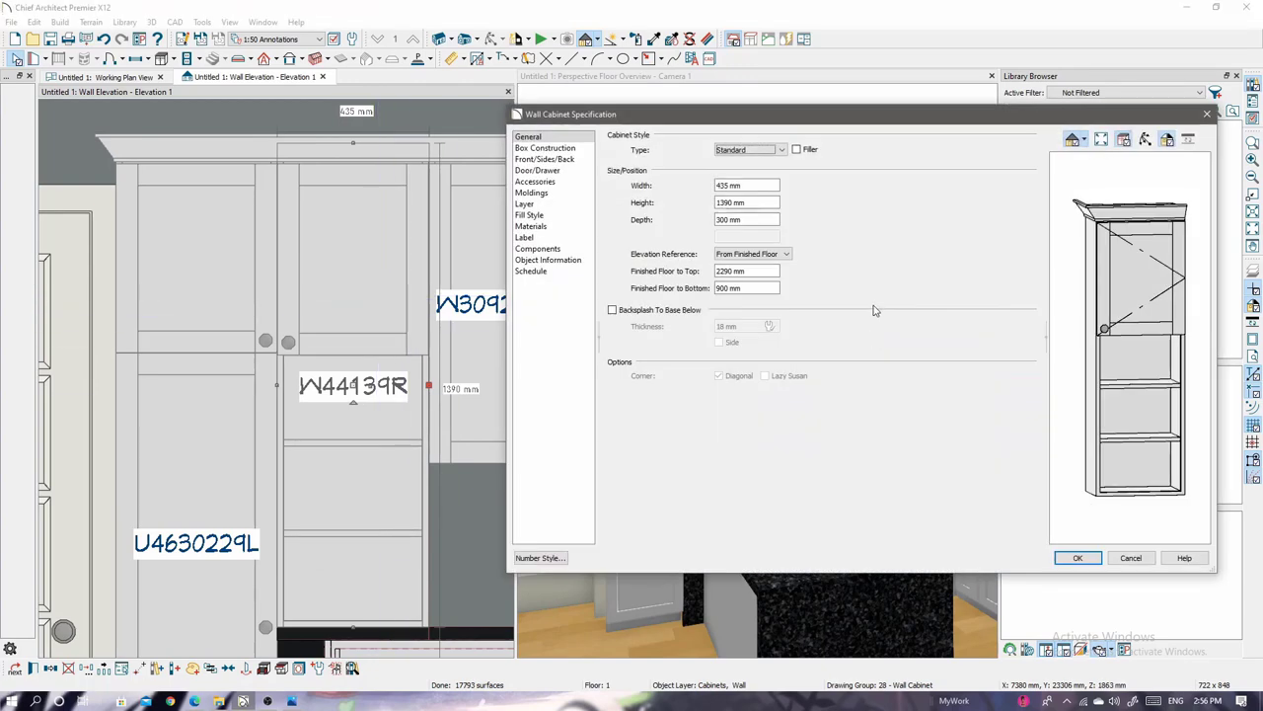
{"action": "key", "text": "Return"}
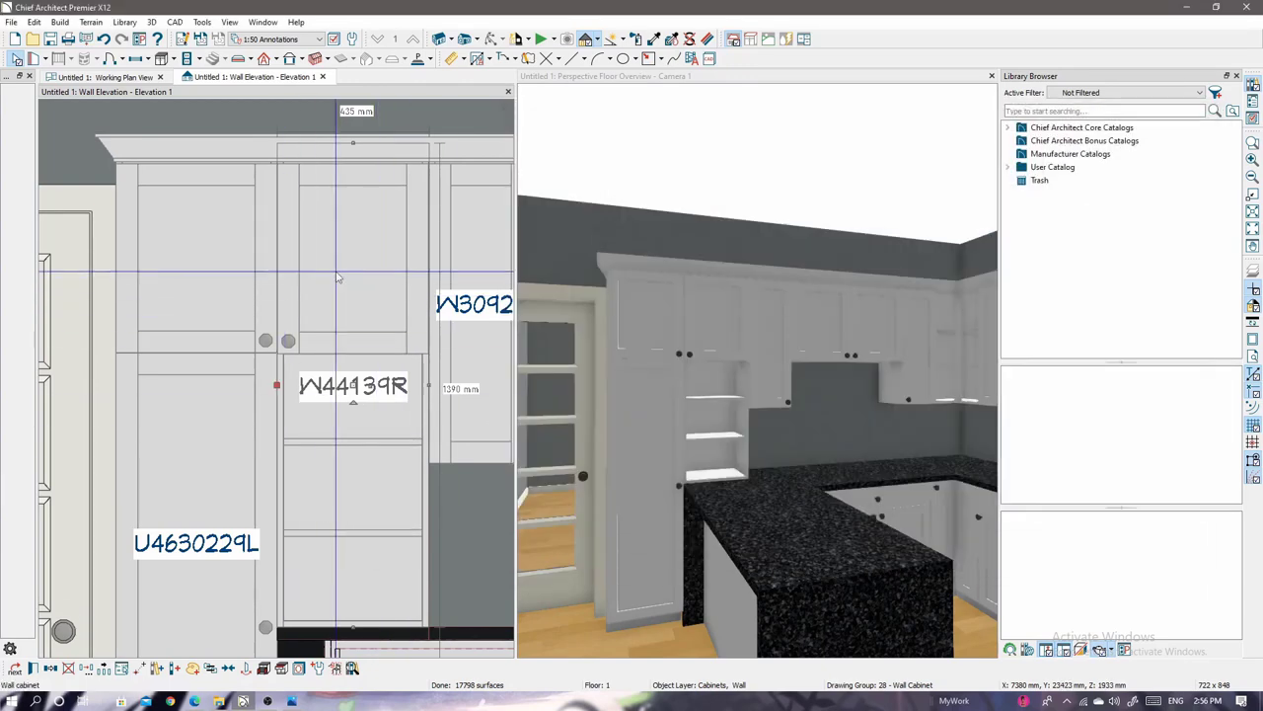
Set the wall cabinet's door item height to 505 mm.
{"action": "double_click", "coordinate": [338, 278]}
{"action": "type", "text": "05"}
{"action": "key", "text": "Return"}
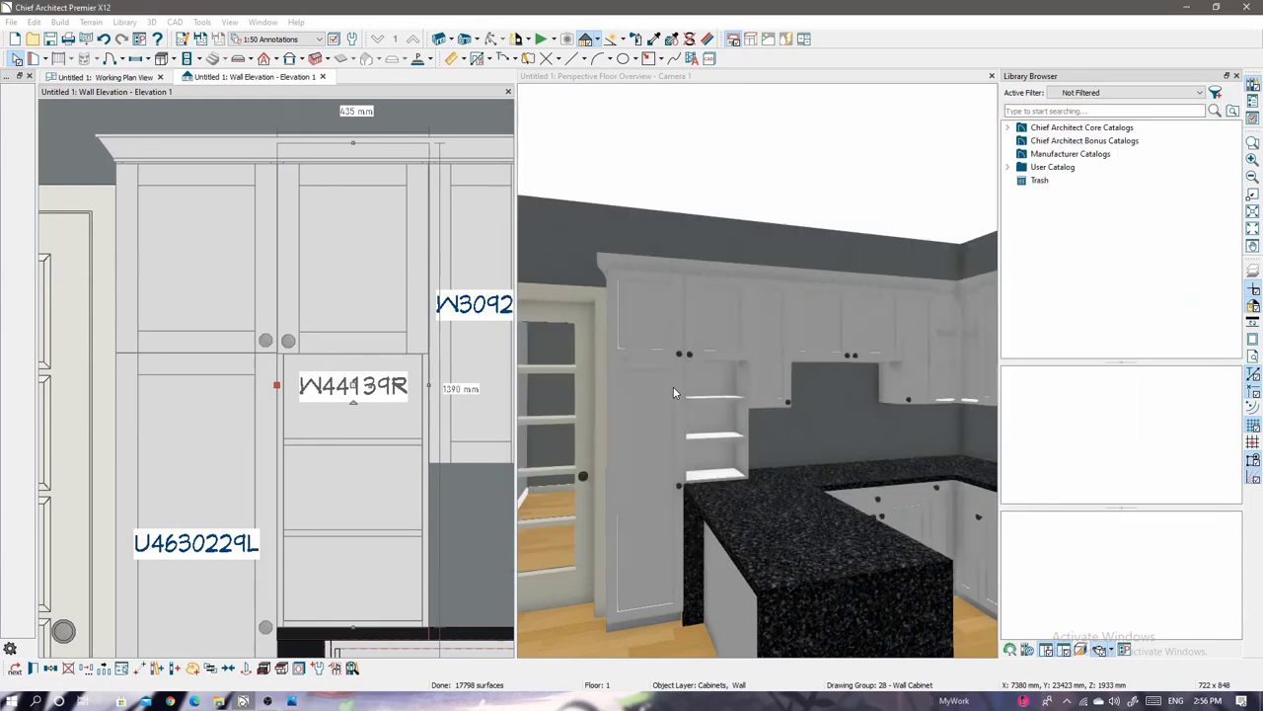
{"action": "double_click", "coordinate": [725, 305]}
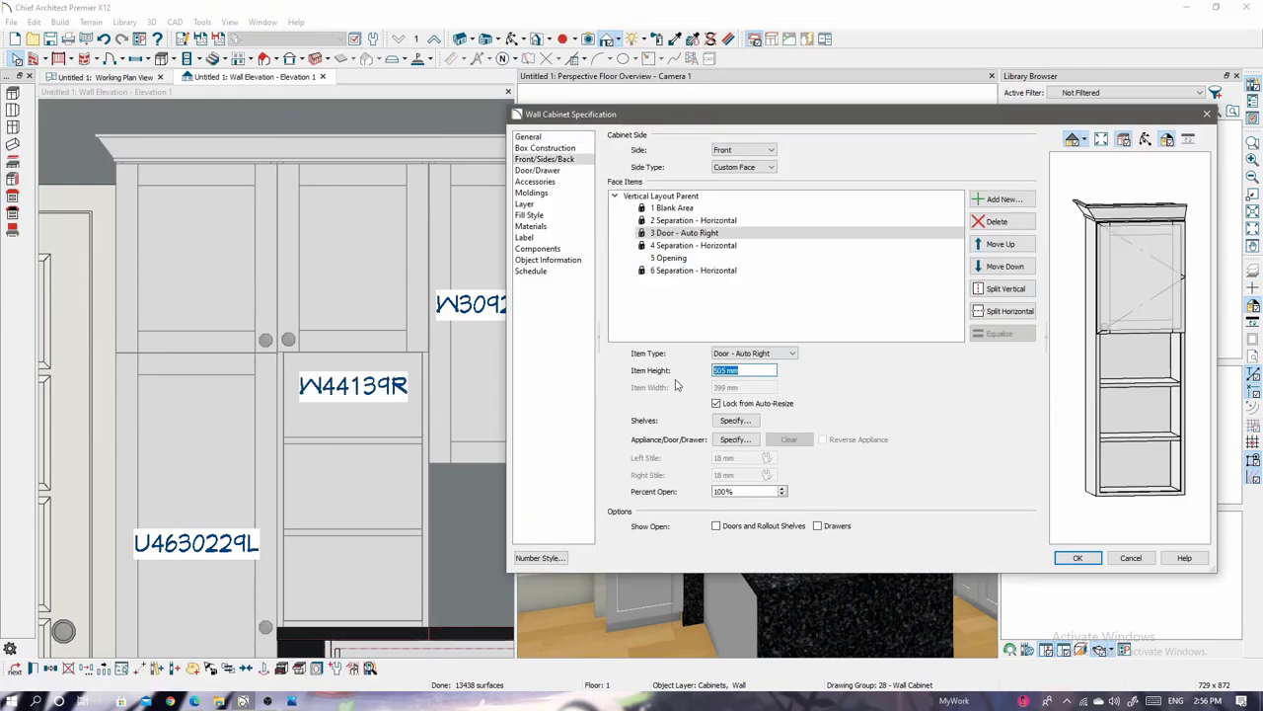
{"action": "key", "text": "Return"}
Centre the elevation on the wall cabinets and open the W9060 cabinet's specification.
{"action": "scroll", "coordinate": [381, 414], "scroll_direction": "down", "scroll_amount": 2}
{"action": "scroll", "coordinate": [341, 357], "scroll_direction": "up", "scroll_amount": 3}
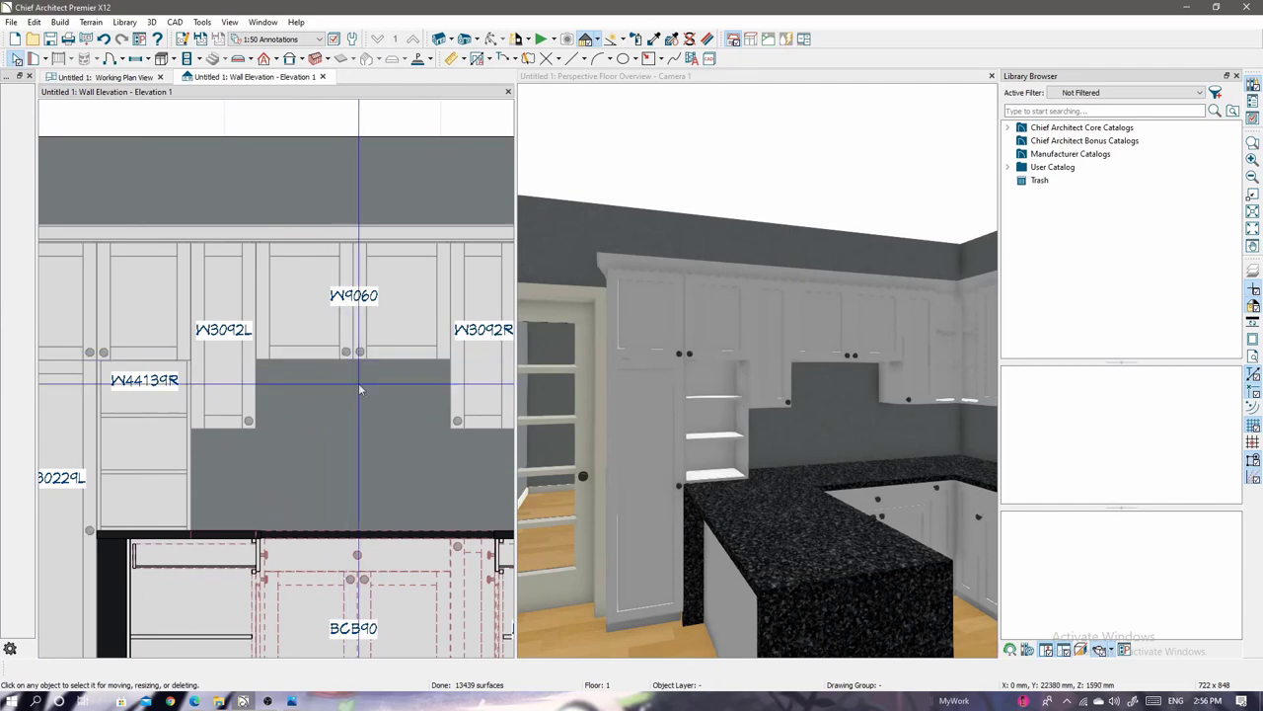
{"action": "middle_click_drag", "start_coordinate": [359, 390], "coordinate": [287, 403]}
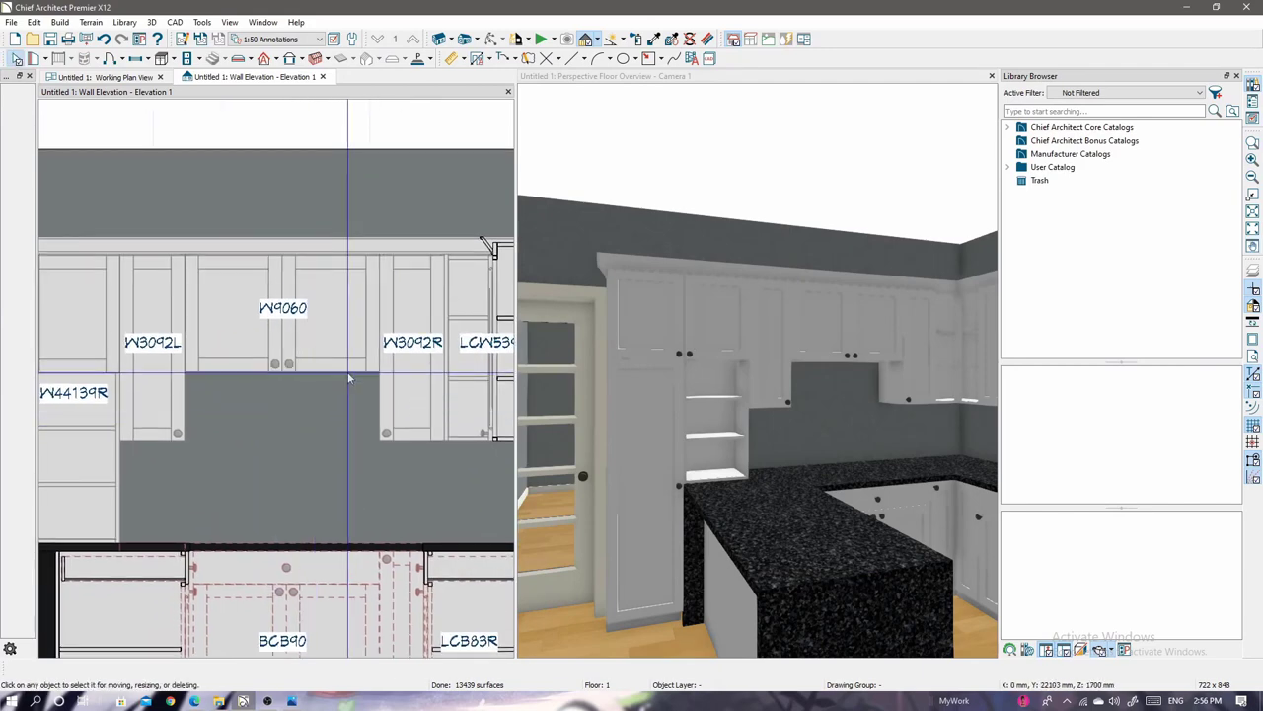
{"action": "middle_click_drag", "start_coordinate": [349, 375], "coordinate": [440, 373]}
{"action": "double_click", "coordinate": [444, 315]}
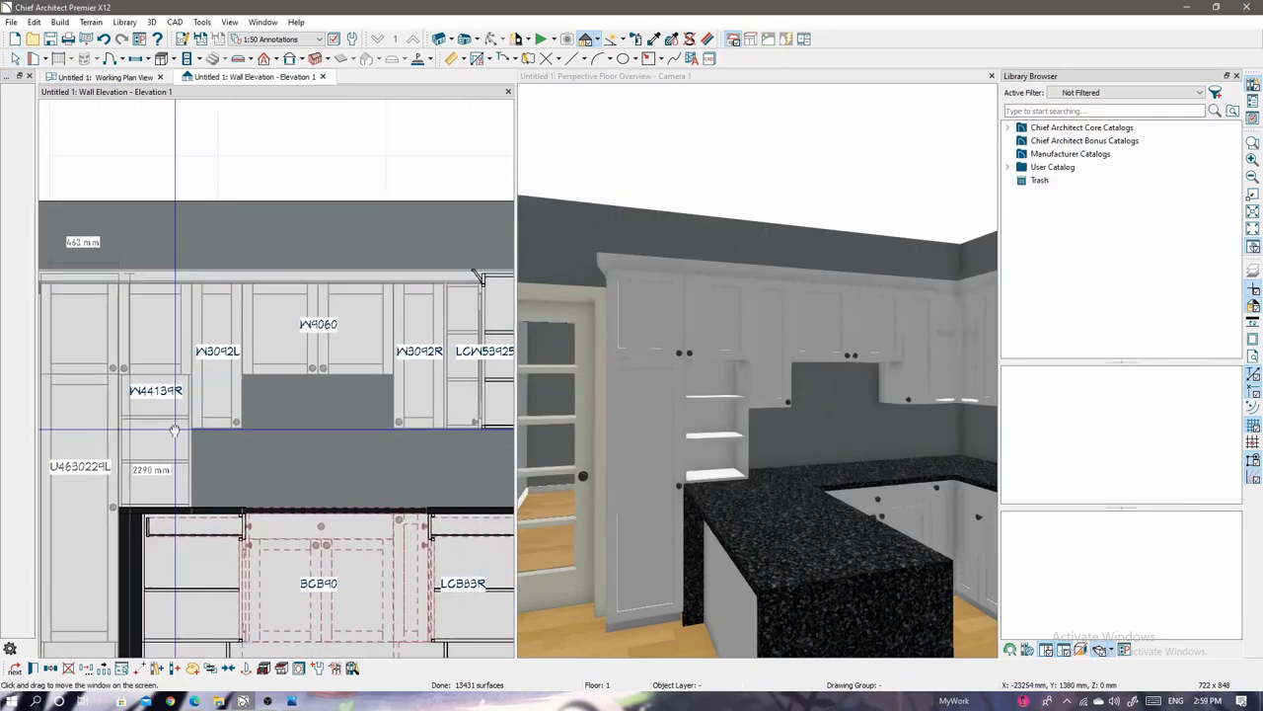
{"action": "scroll", "coordinate": [835, 488], "scroll_direction": "up", "scroll_amount": 2}
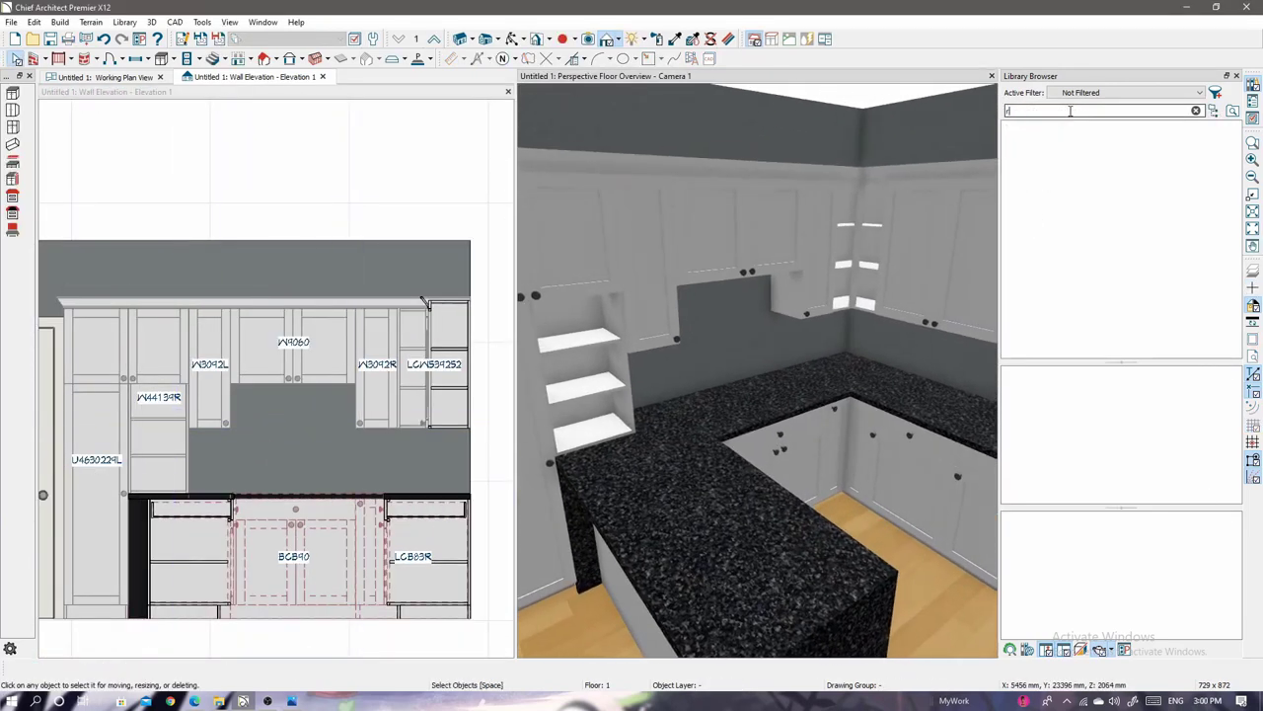
Search the library for 'range' and 'stove', then clear the search.
{"action": "type", "text": "ange"}
{"action": "scroll", "coordinate": [1085, 201], "scroll_direction": "down", "scroll_amount": 5}
{"action": "scroll", "coordinate": [1085, 201], "scroll_direction": "down", "scroll_amount": 5}
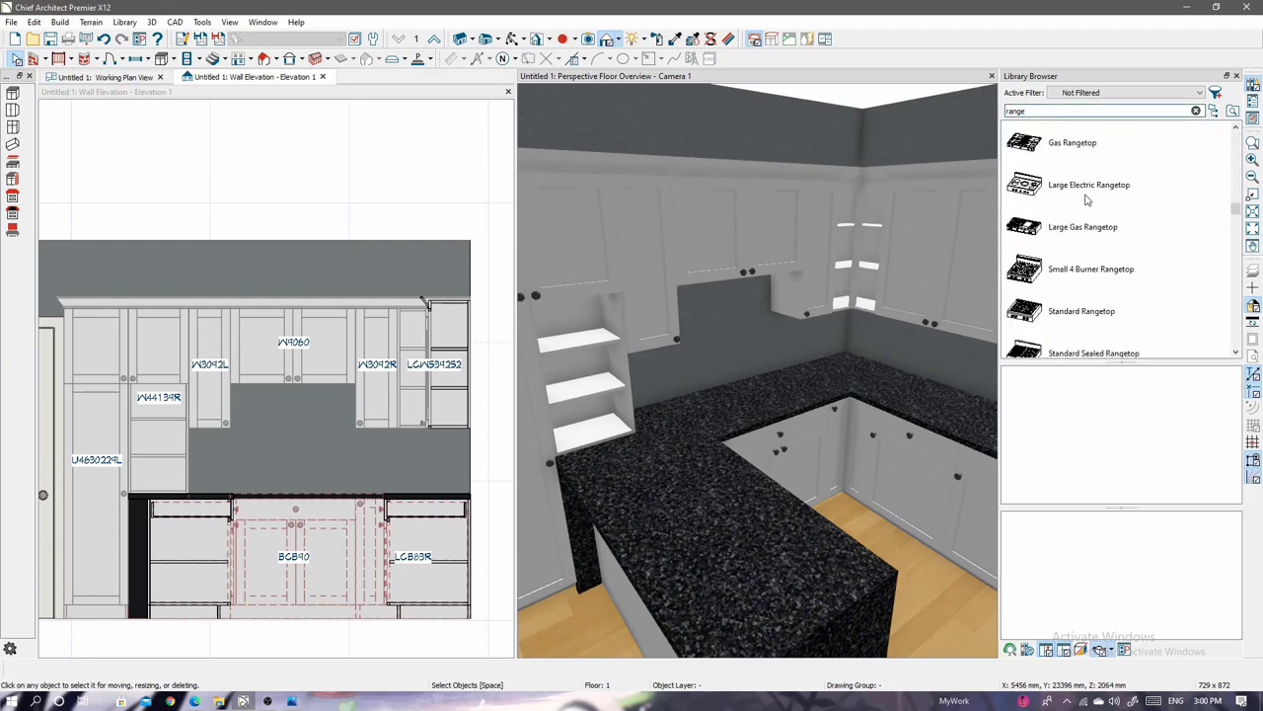
{"action": "left_click", "coordinate": [1061, 144]}
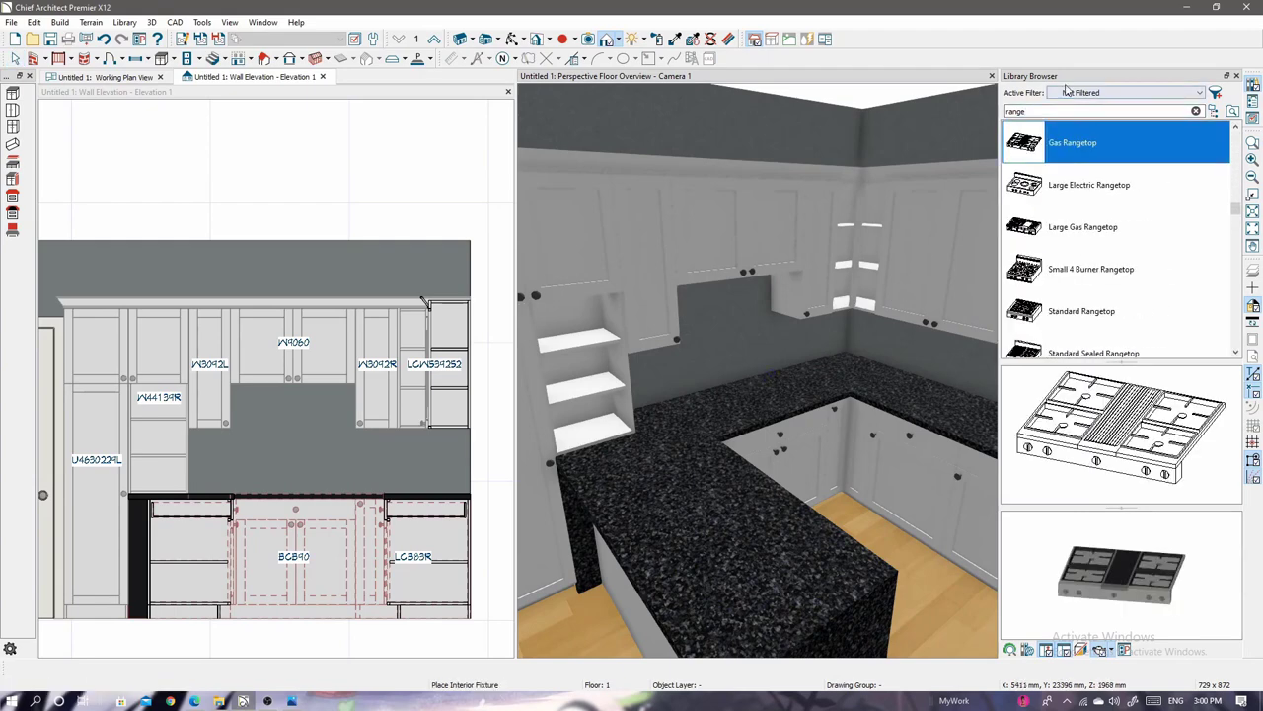
{"action": "double_click", "coordinate": [1026, 111]}
{"action": "type", "text": "stove"}
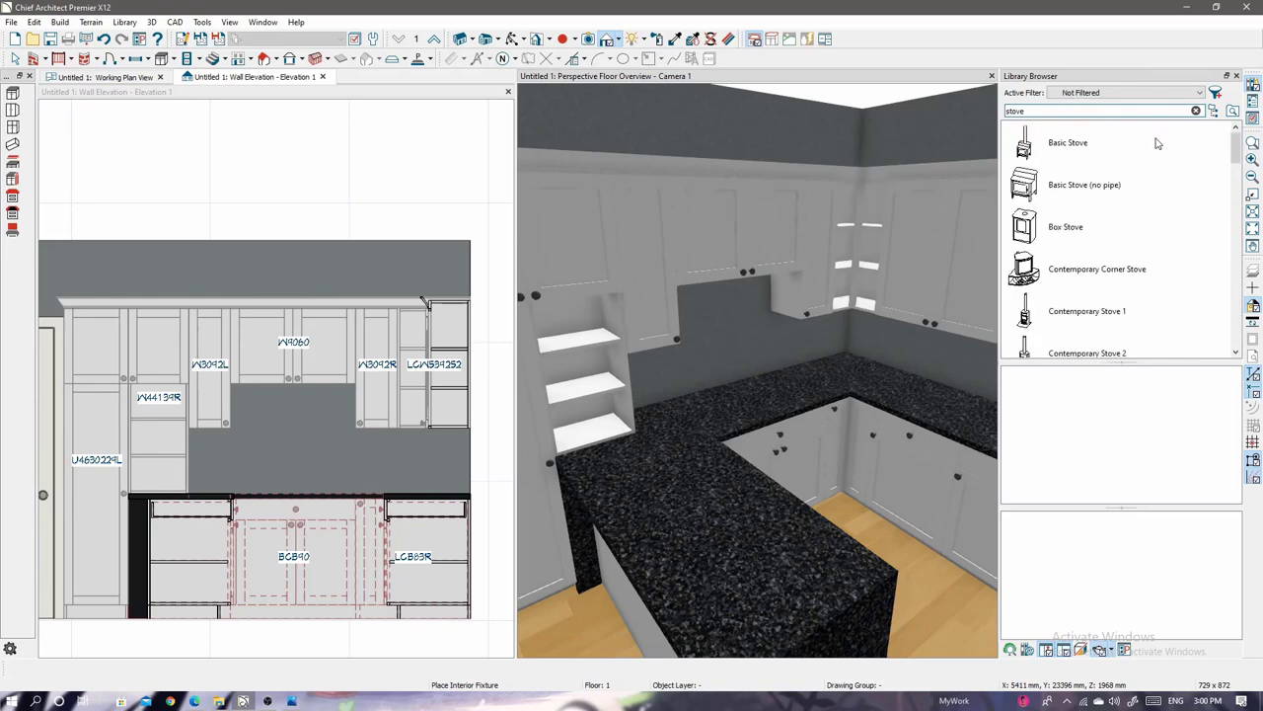
{"action": "left_click", "coordinate": [1196, 111]}
Test-place the Extra Large Gas Cooktop on the counter, then undo it.
{"action": "left_click", "coordinate": [1020, 142]}
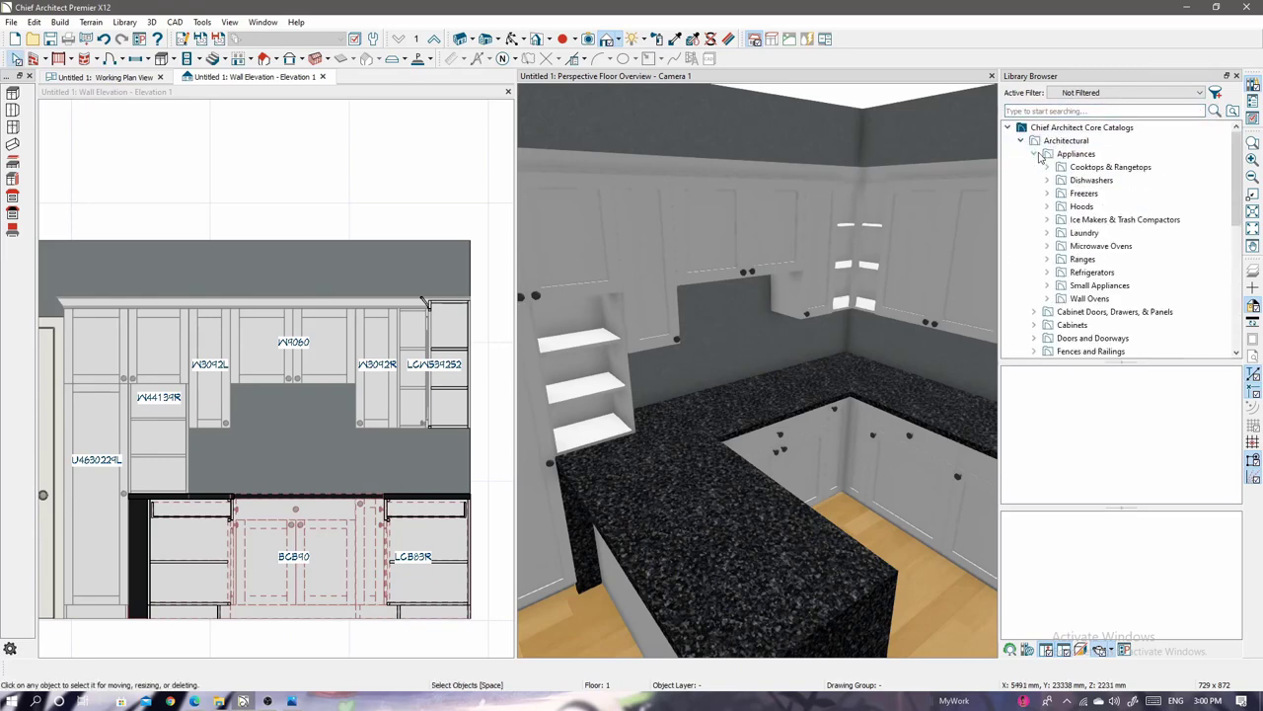
{"action": "double_click", "coordinate": [1061, 416]}
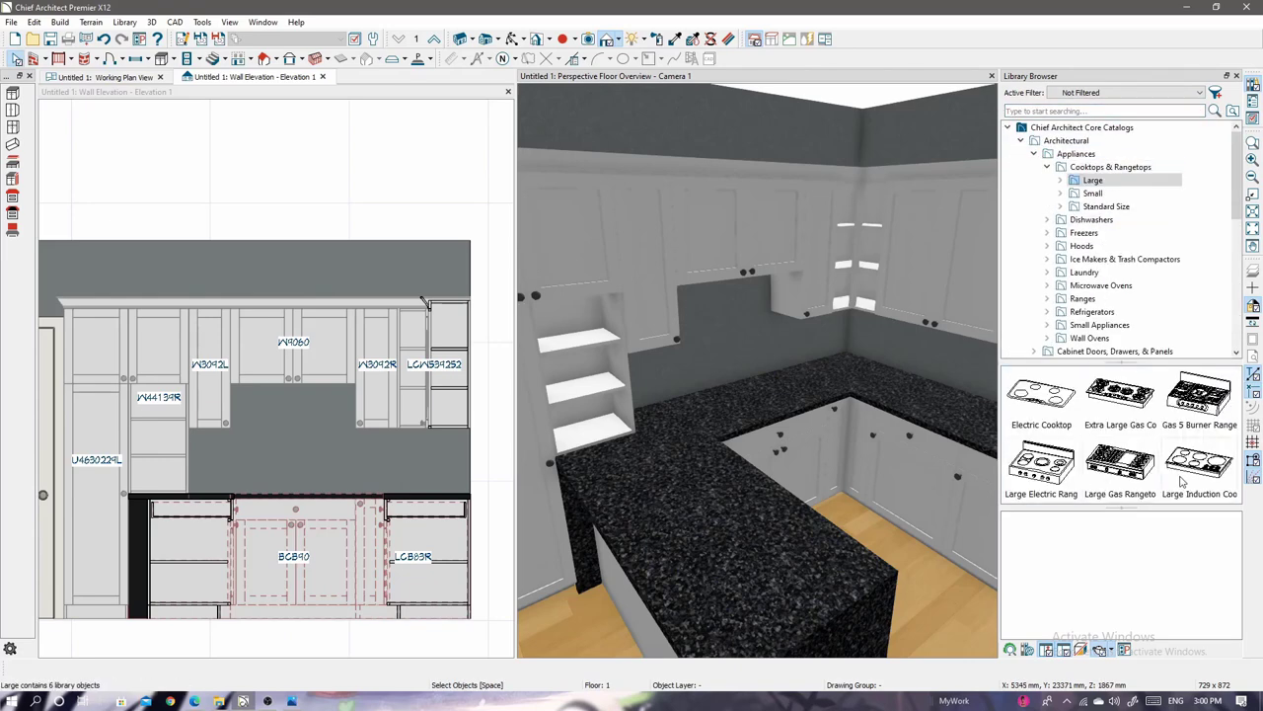
{"action": "left_click", "coordinate": [1120, 394]}
{"action": "left_click", "coordinate": [779, 430]}
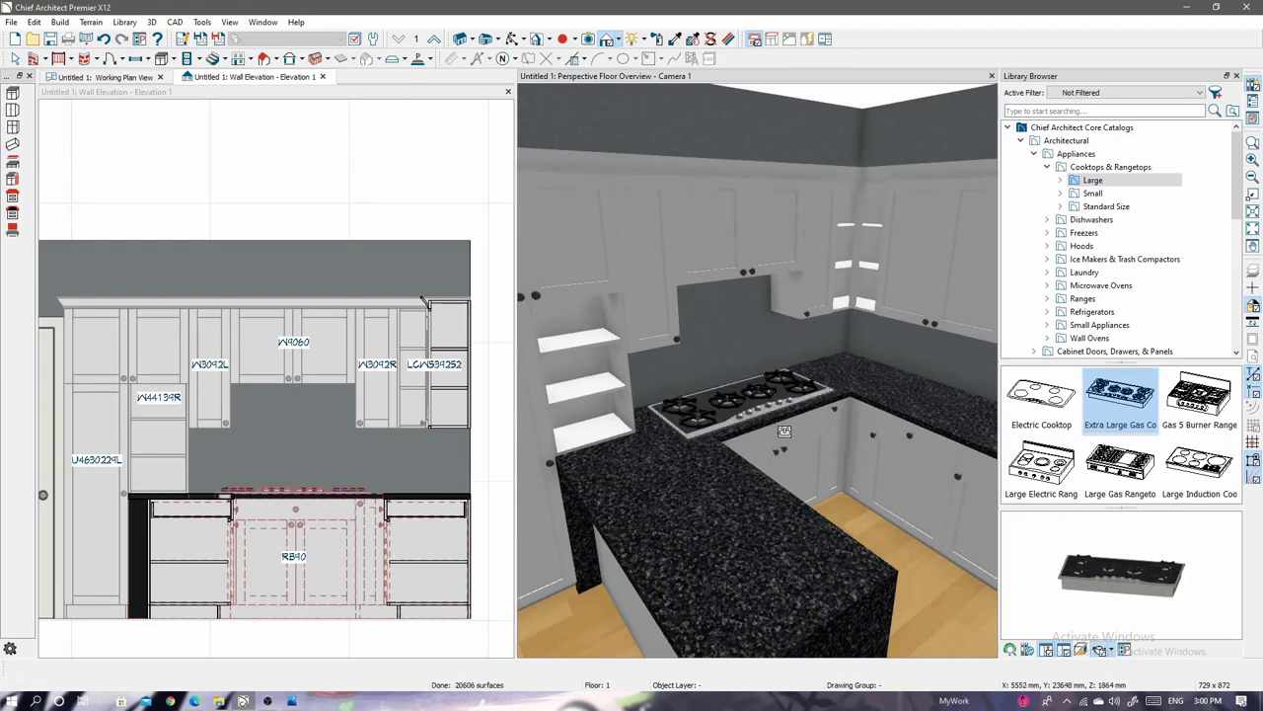
{"action": "key", "text": "ctrl+z"}
Place the standard-size Electric w/ Grill cooktop on the counter instead of the Gas 4 Burner.
{"action": "left_click", "coordinate": [1105, 206]}
{"action": "left_click", "coordinate": [1149, 394]}
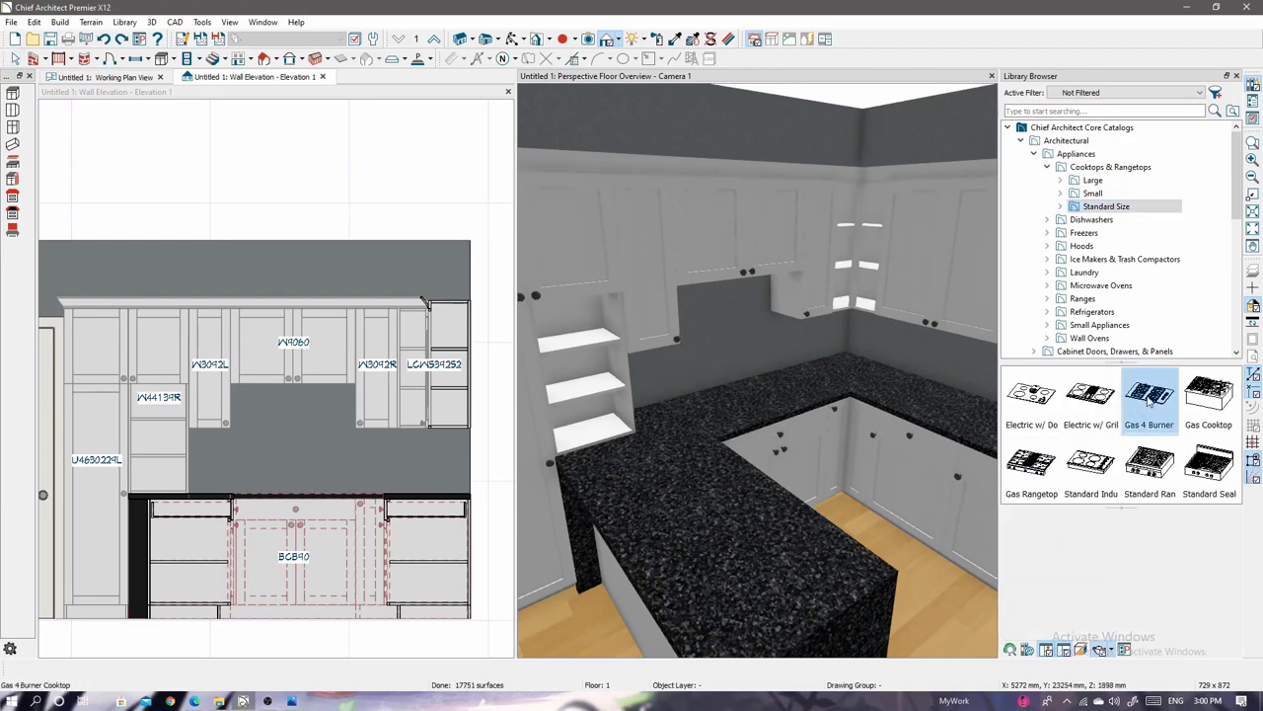
{"action": "left_click", "coordinate": [744, 402]}
{"action": "scroll", "coordinate": [841, 410], "scroll_direction": "up", "scroll_amount": 5}
{"action": "key", "text": "ctrl+z"}
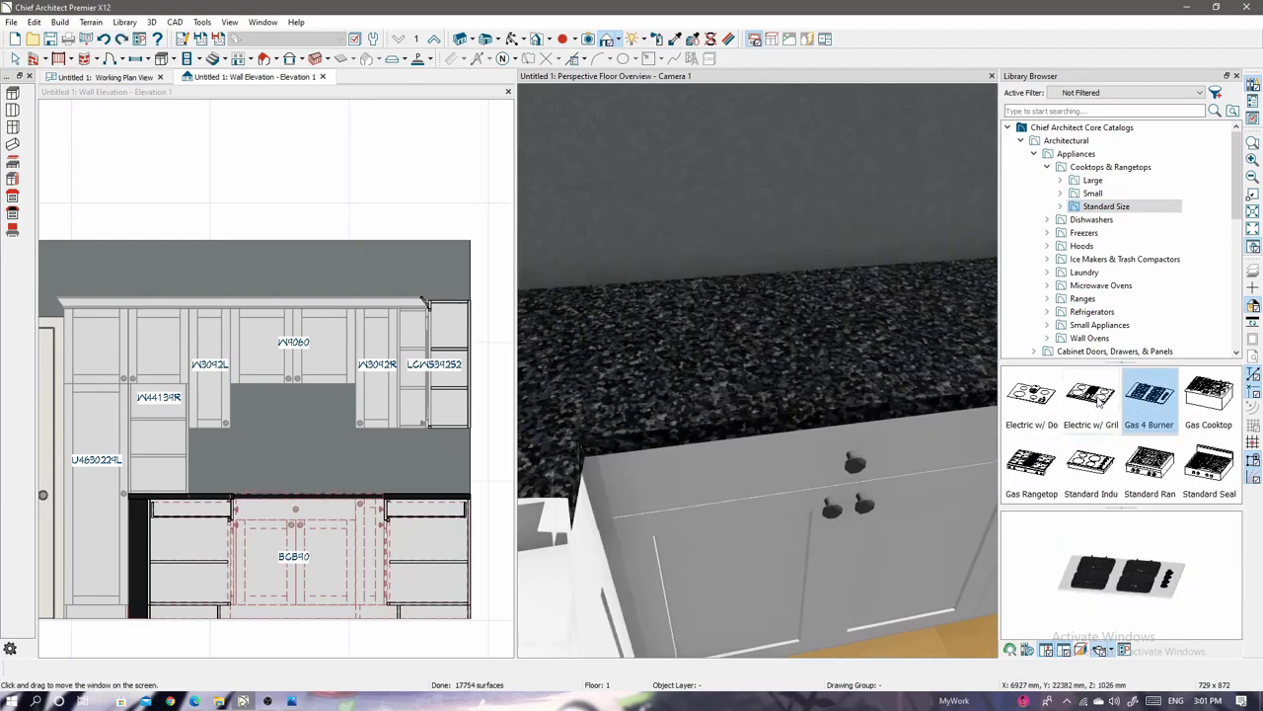
{"action": "left_click", "coordinate": [1090, 395]}
{"action": "left_click", "coordinate": [836, 399]}
Show the standard-size range hoods in the library.
{"action": "scroll", "coordinate": [836, 398], "scroll_direction": "down", "scroll_amount": 5}
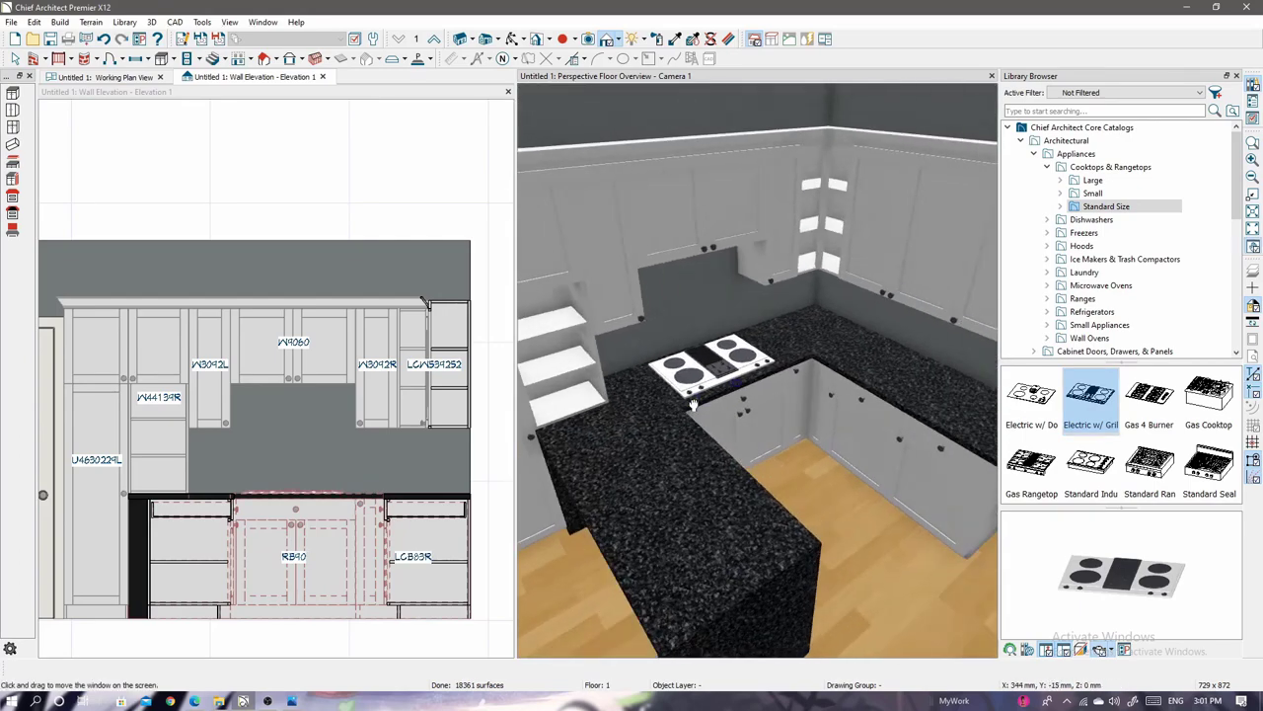
{"action": "left_click", "coordinate": [1047, 167]}
{"action": "left_click", "coordinate": [1081, 206]}
Place the standard-size Vent Hood above the cooktop.
{"action": "double_click", "coordinate": [1091, 395]}
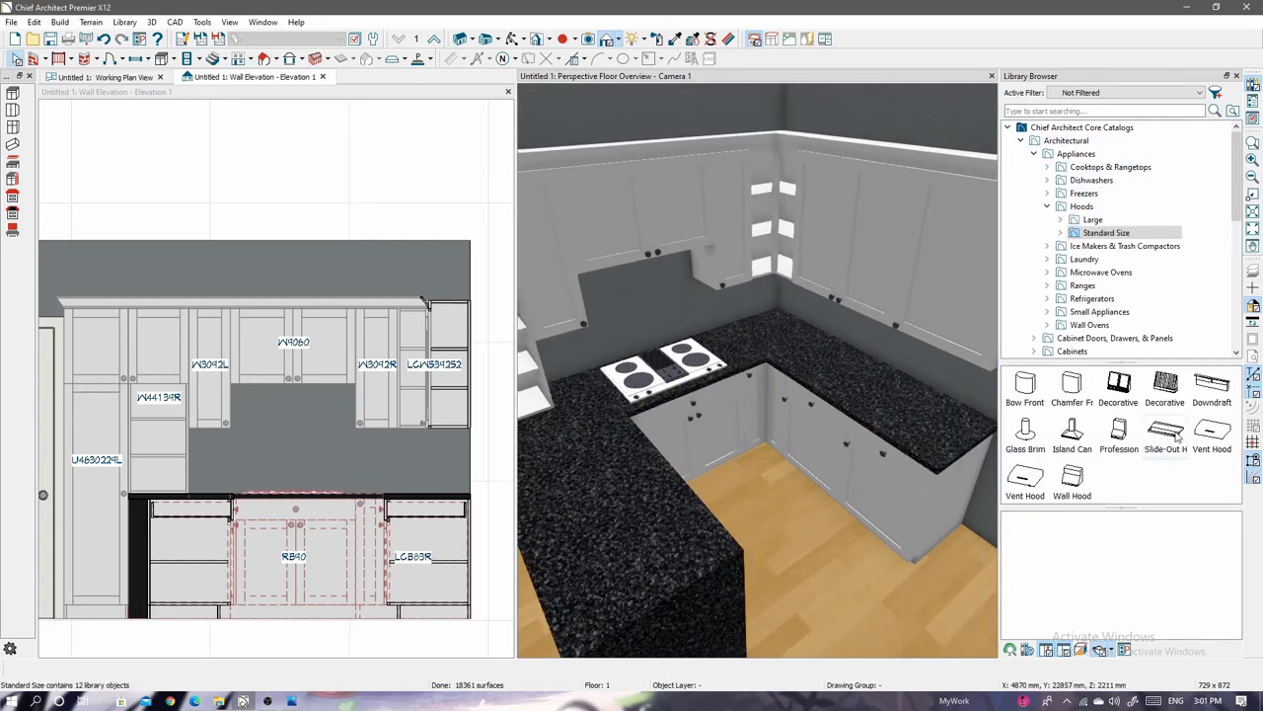
{"action": "left_click", "coordinate": [1145, 434]}
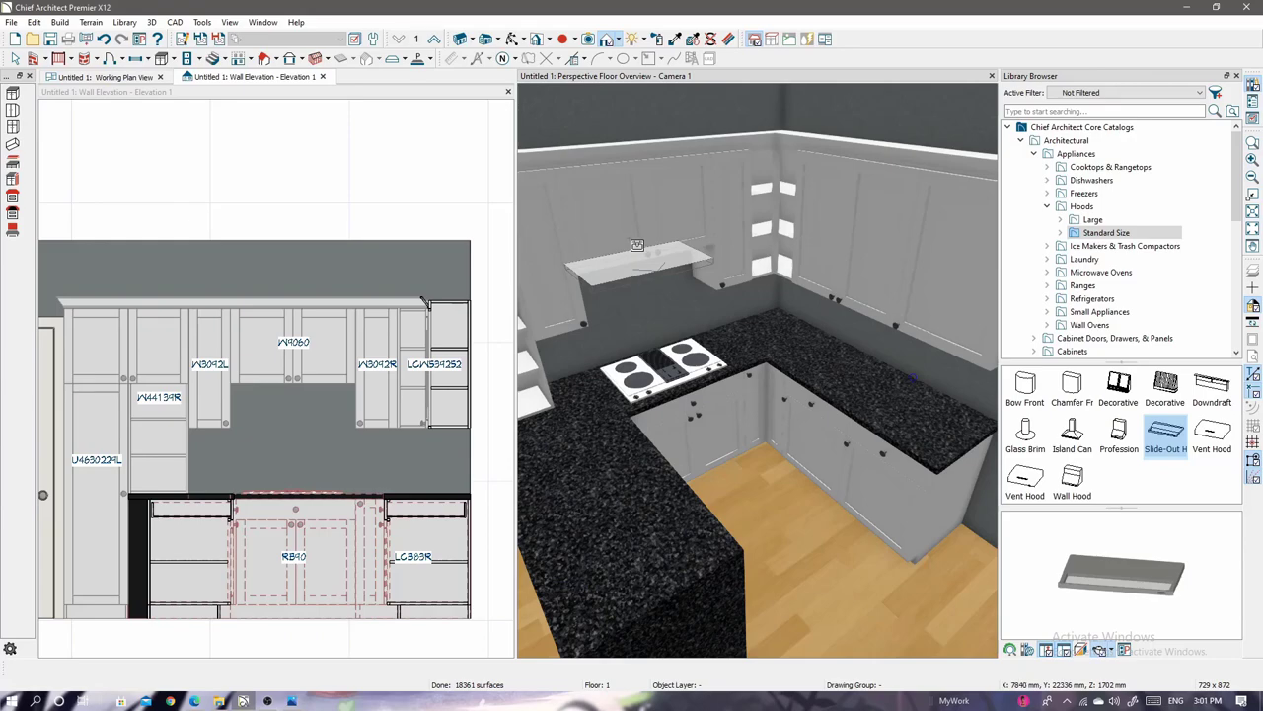
{"action": "left_click", "coordinate": [1214, 434]}
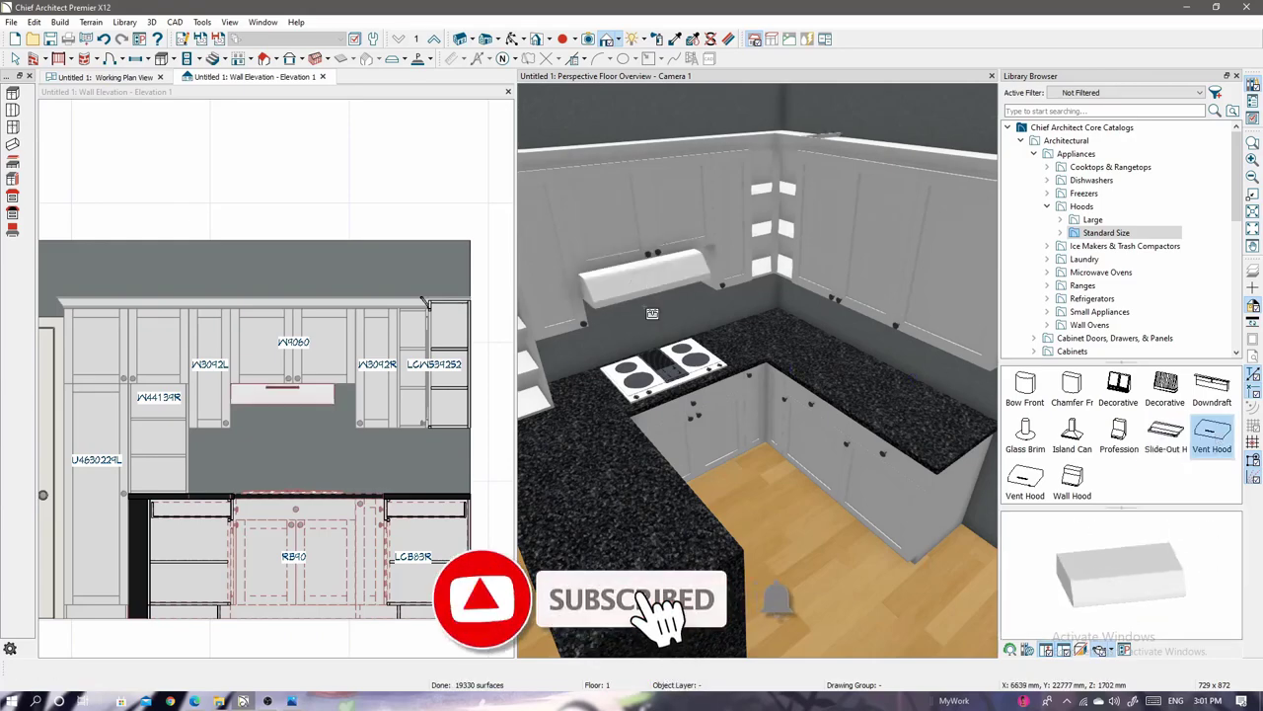
{"action": "left_click", "coordinate": [315, 396]}
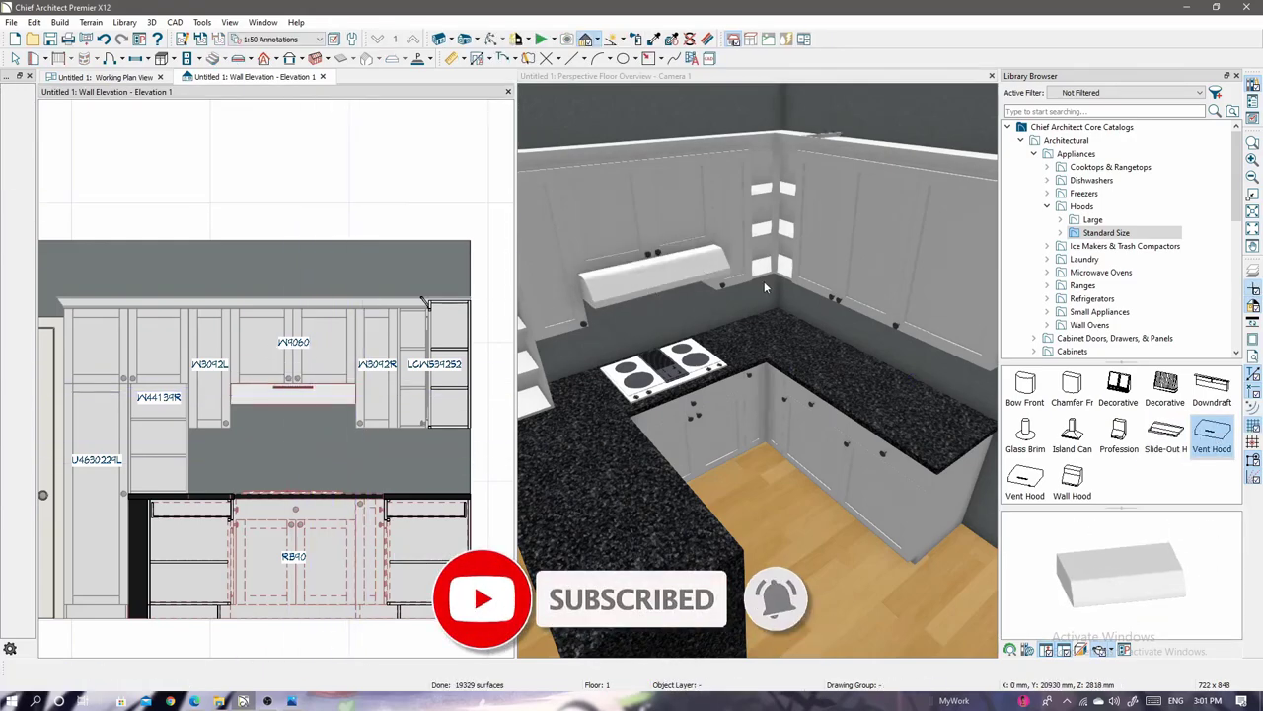
Place the standard-size Refrigerator Only model beside the tall cabinet.
{"action": "left_click", "coordinate": [904, 200]}
{"action": "left_click", "coordinate": [1091, 298]}
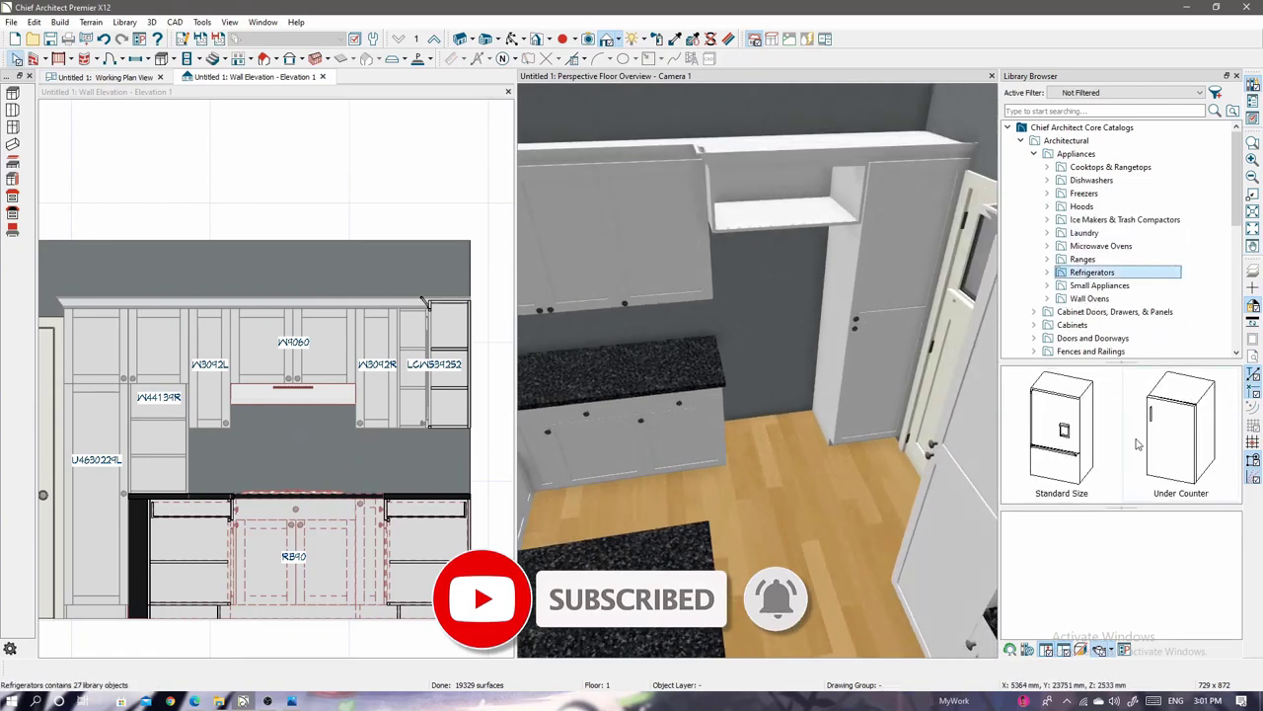
{"action": "double_click", "coordinate": [1061, 533]}
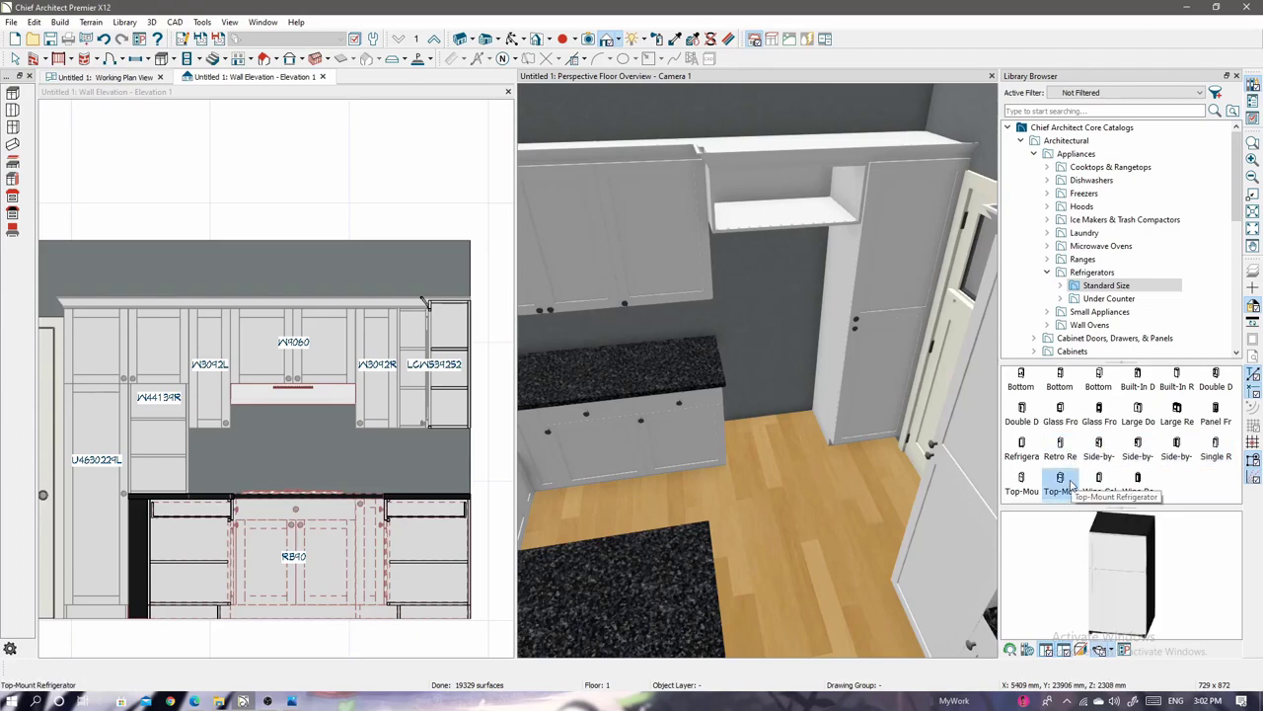
{"action": "left_click", "coordinate": [1096, 383]}
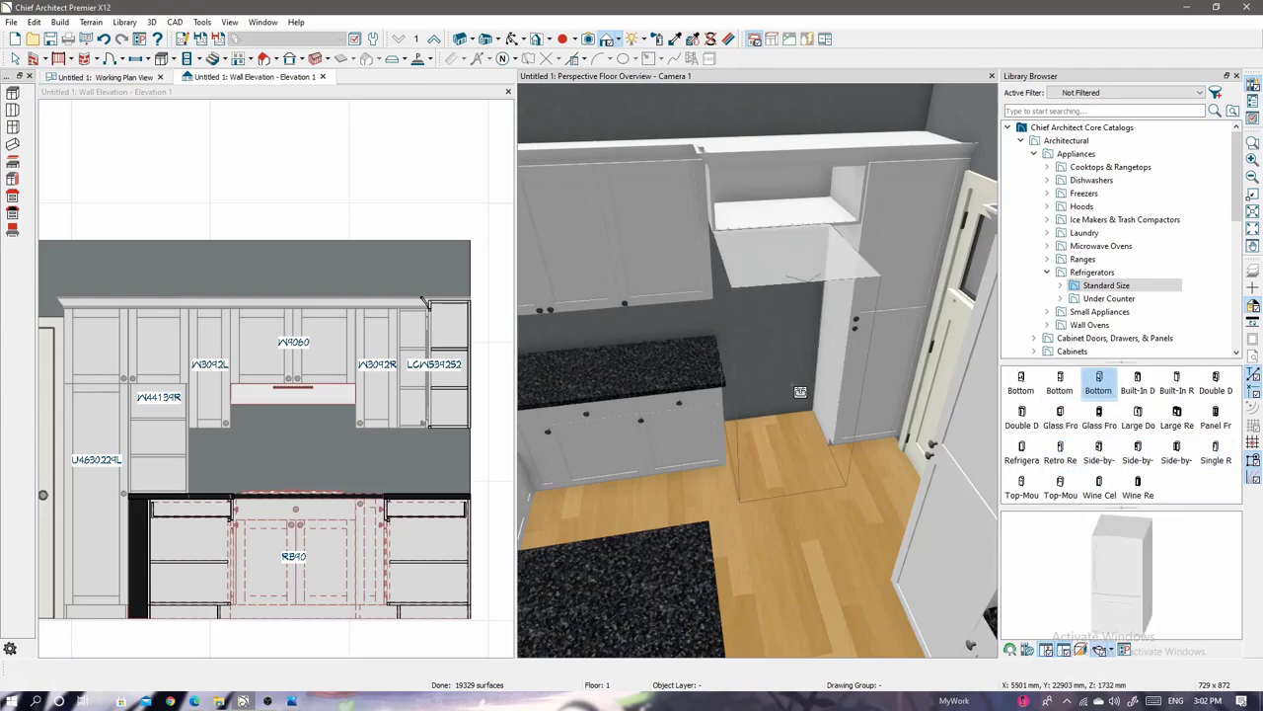
{"action": "left_click", "coordinate": [1060, 480]}
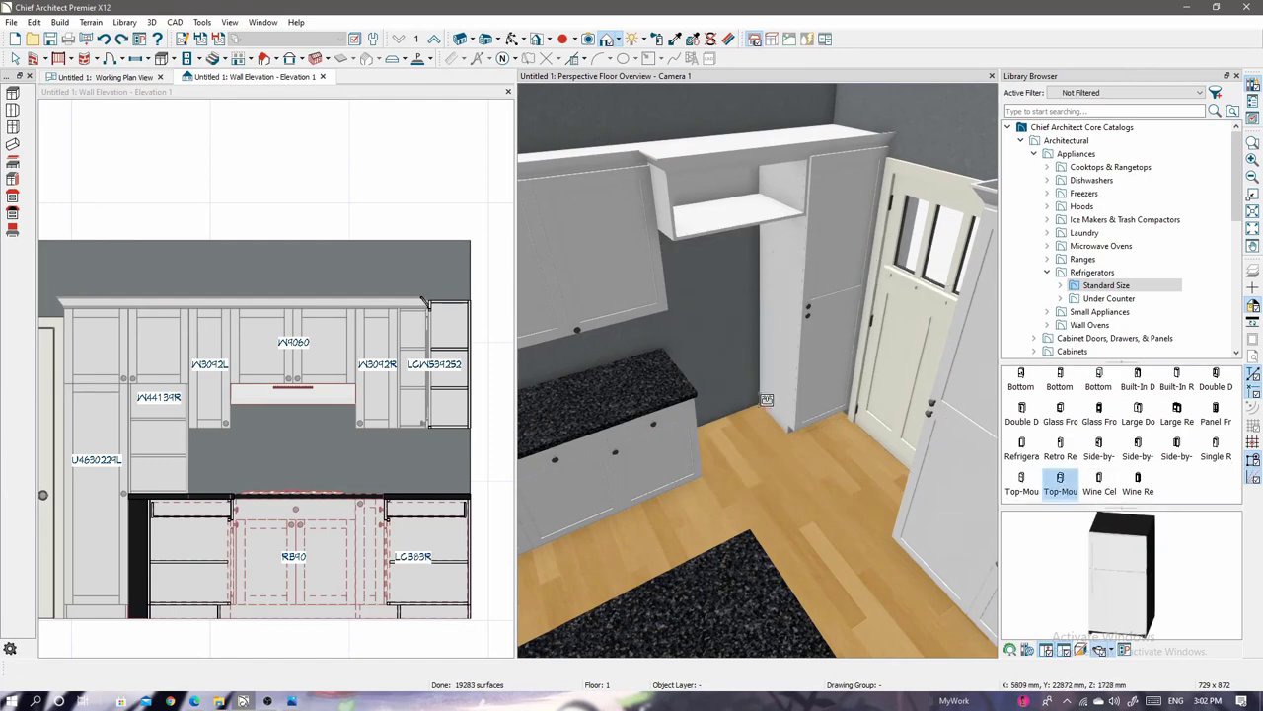
{"action": "left_click", "coordinate": [1021, 444]}
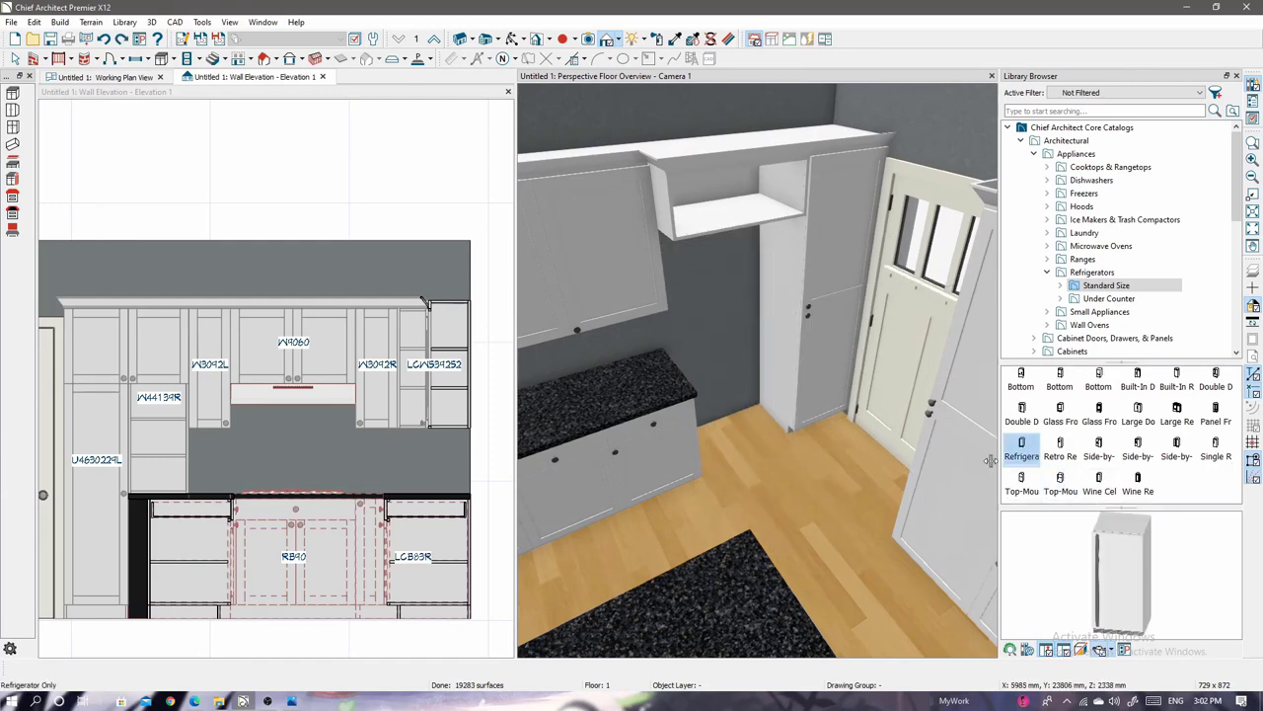
{"action": "left_click", "coordinate": [747, 442]}
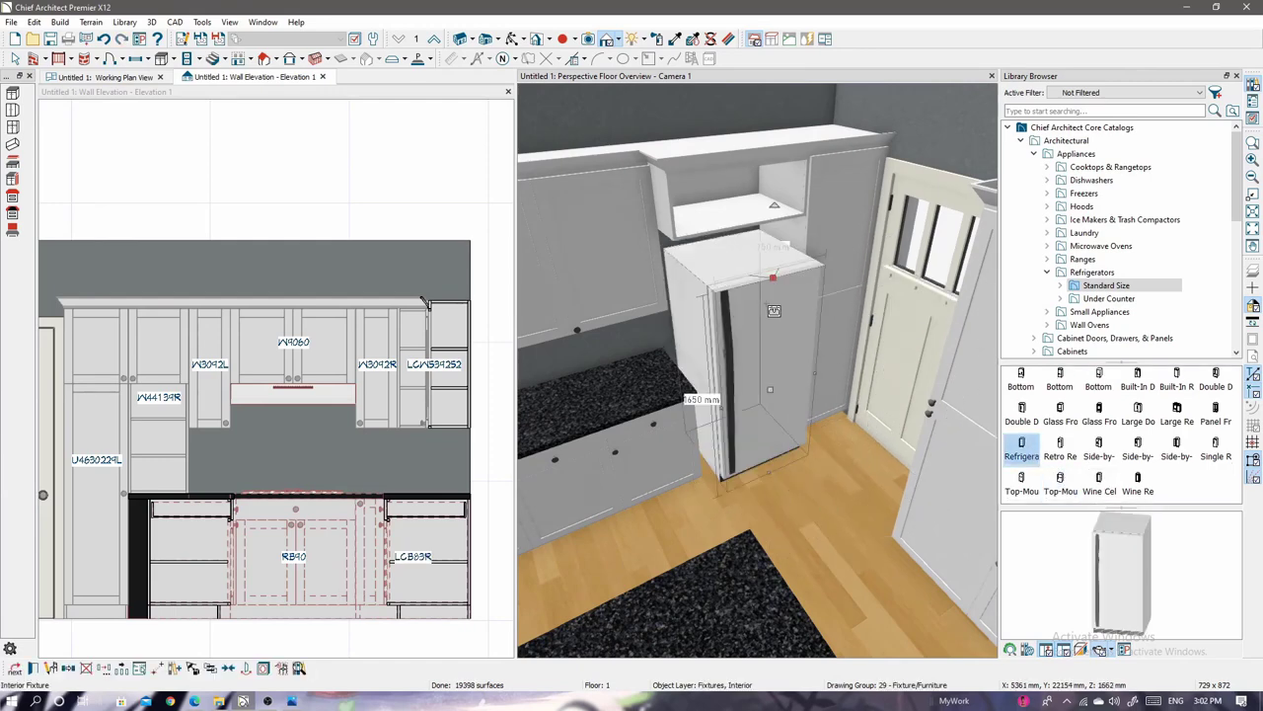
Set the refrigerator's height to 1750 mm.
{"action": "double_click", "coordinate": [765, 309]}
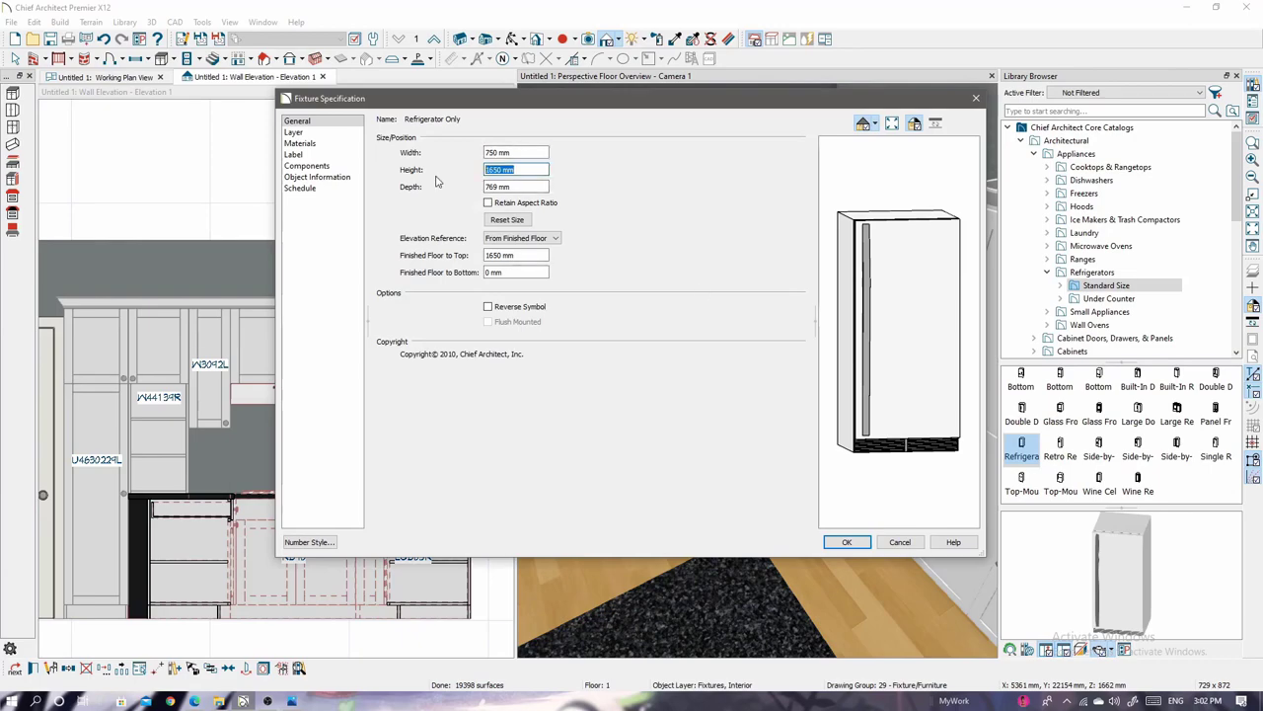
{"action": "type", "text": "1750"}
{"action": "key", "text": "Return"}
{"action": "middle_click_drag", "start_coordinate": [857, 344], "coordinate": [722, 488]}
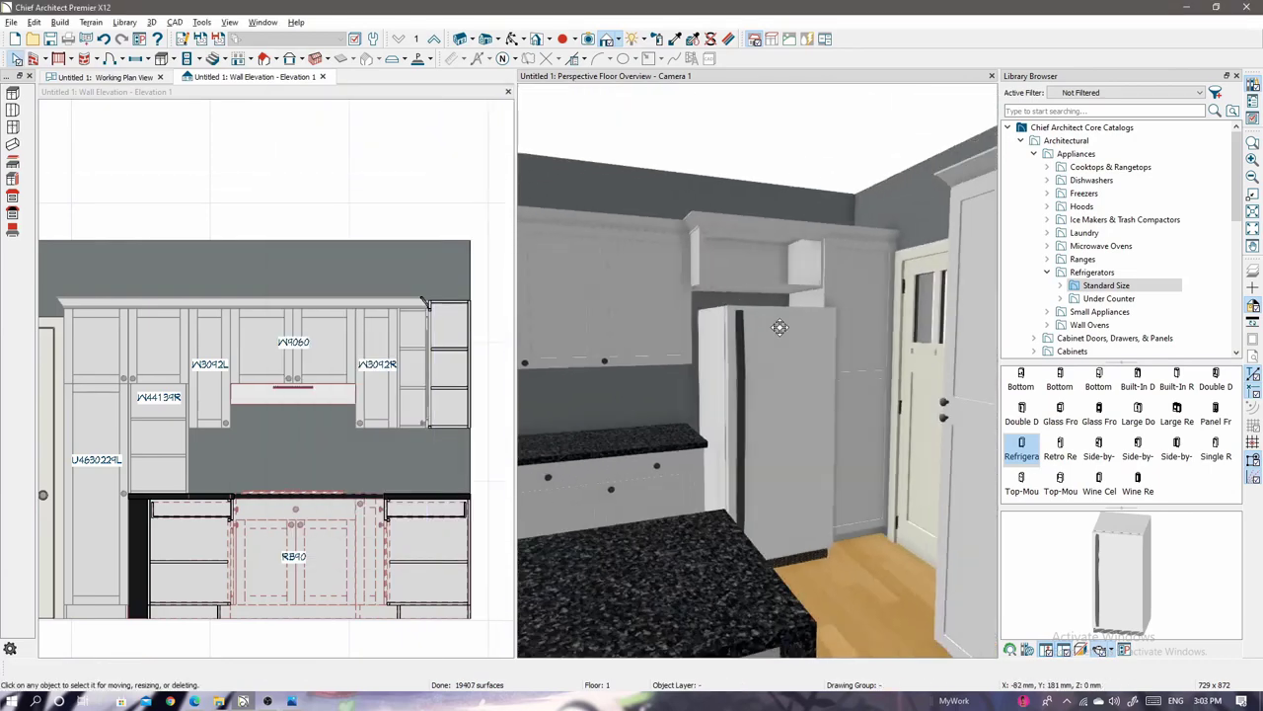
{"action": "scroll", "coordinate": [276, 444], "scroll_direction": "down", "scroll_amount": 2}
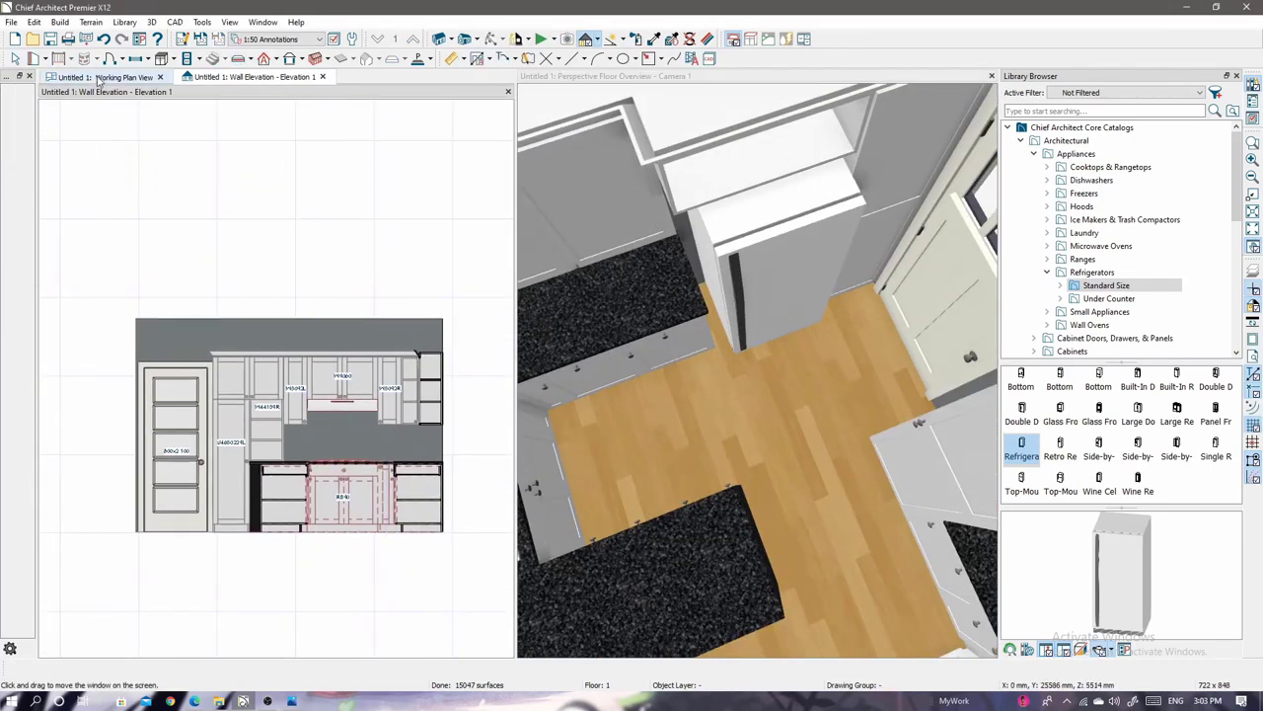
Shift the exterior door up the wall to 650 mm from the lower wall.
{"action": "left_click", "coordinate": [108, 76]}
{"action": "scroll", "coordinate": [291, 464], "scroll_direction": "up", "scroll_amount": 3}
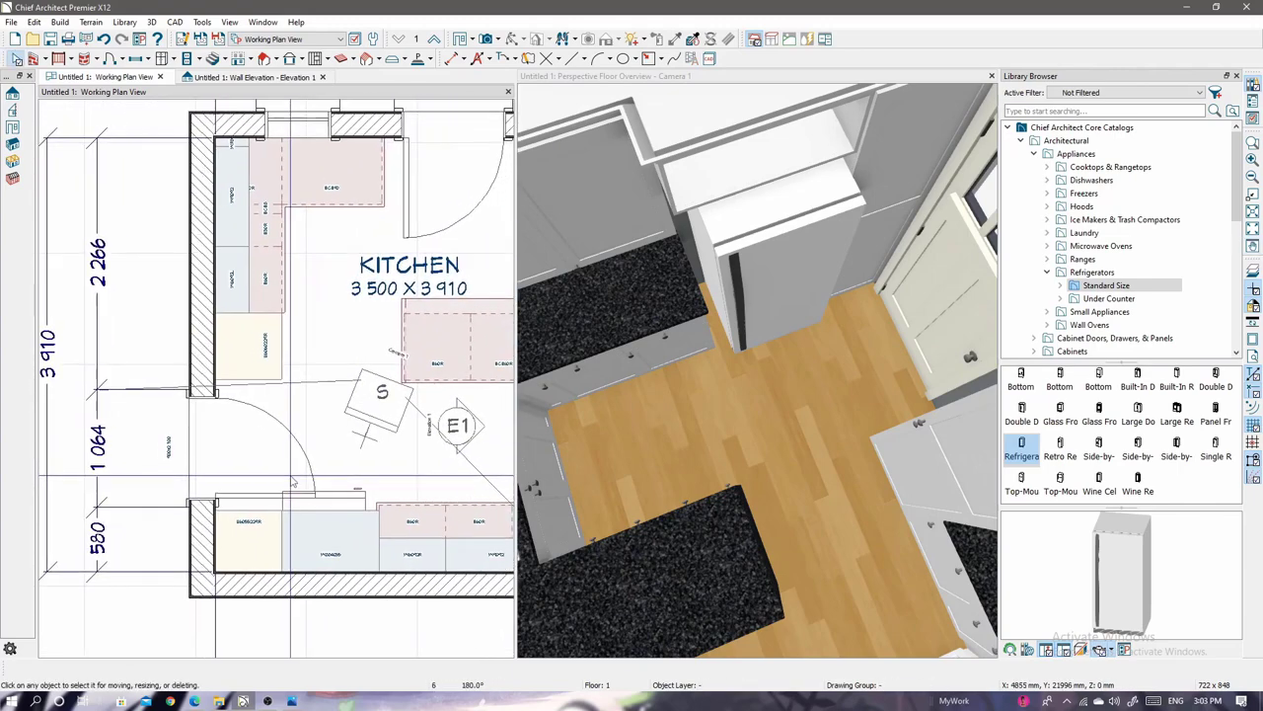
{"action": "double_click", "coordinate": [246, 501]}
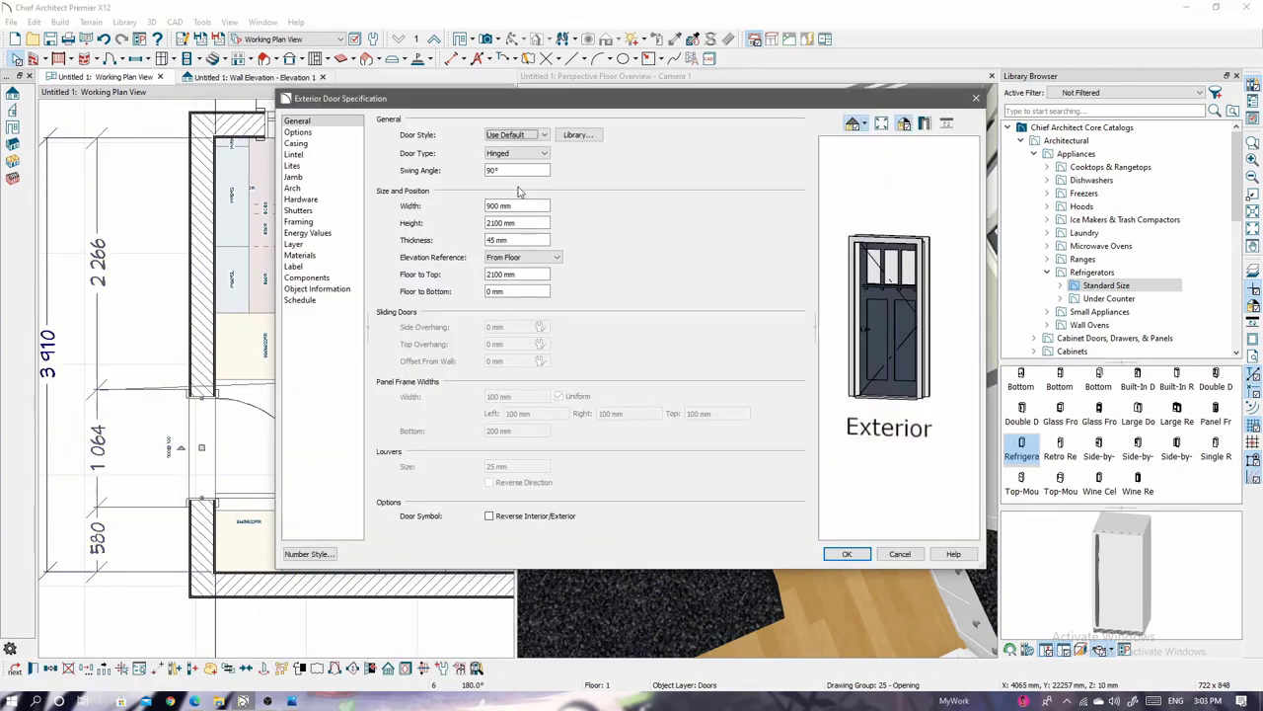
{"action": "key", "text": "Return"}
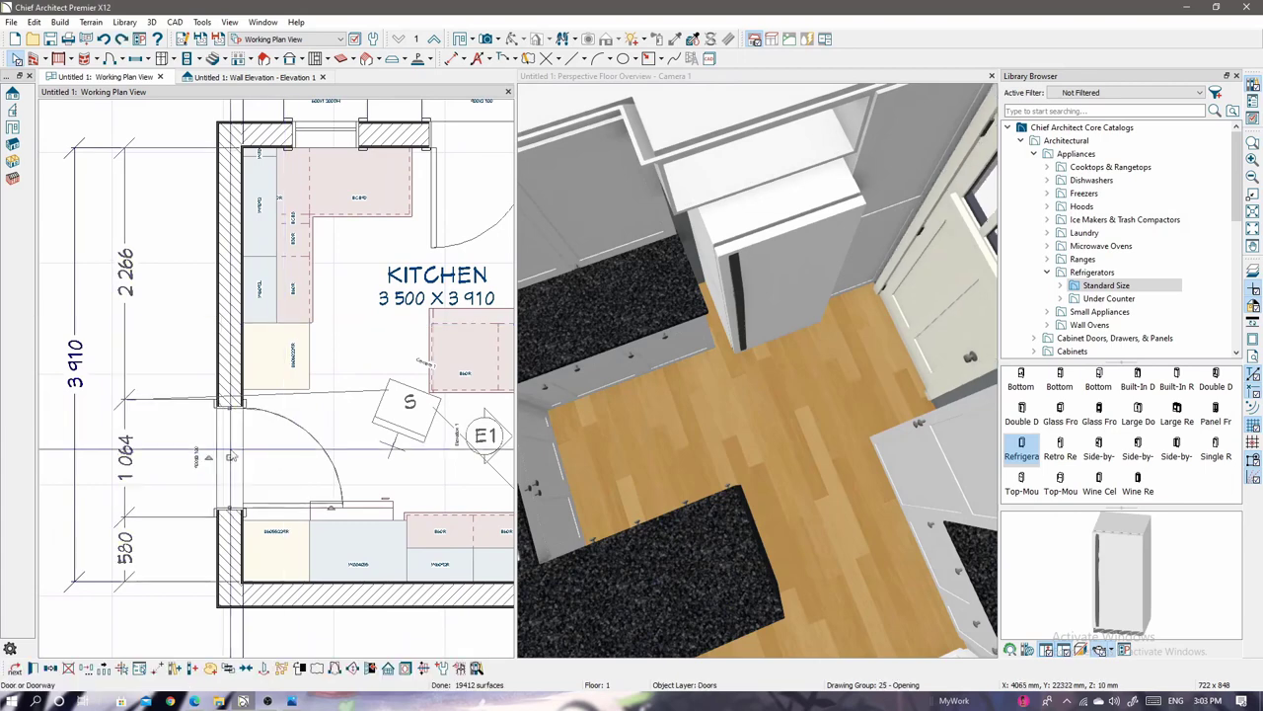
{"action": "left_click_drag", "start_coordinate": [229, 460], "coordinate": [229, 455]}
{"action": "key", "text": "Escape"}
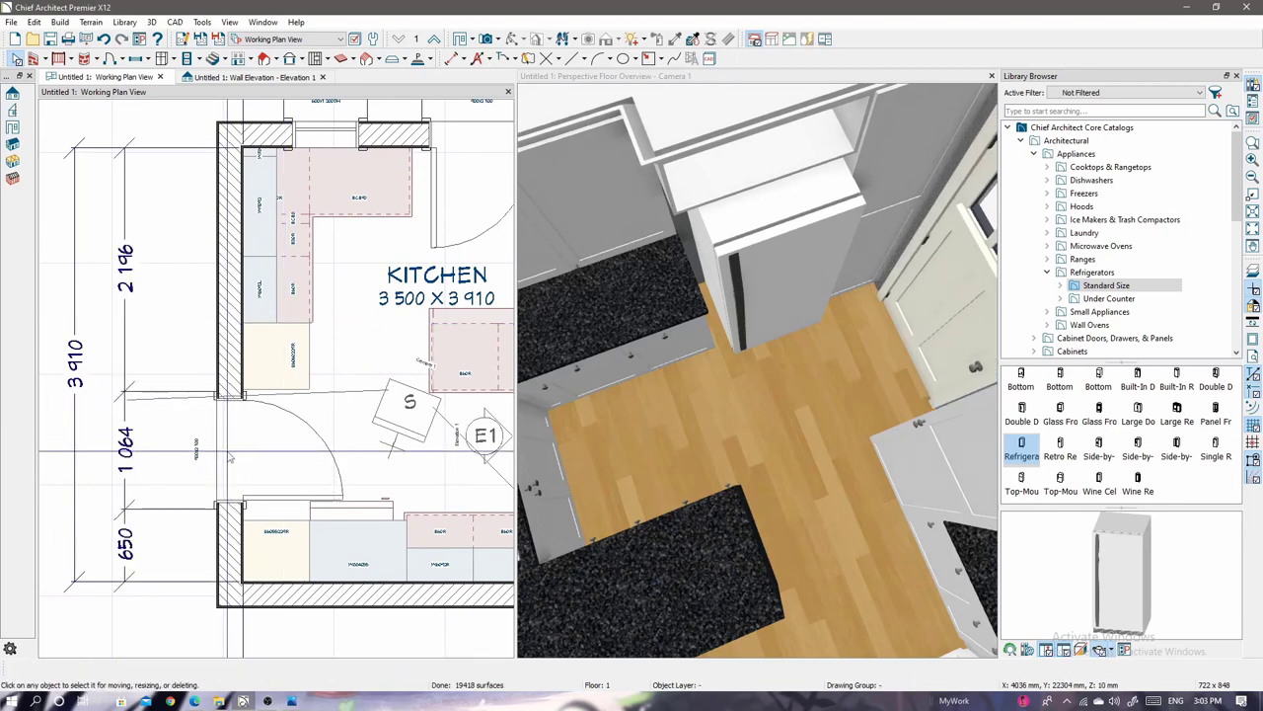
Select the placed refrigerator and orbit the 3D view toward the door.
{"action": "left_click", "coordinate": [740, 341]}
{"action": "left_click", "coordinate": [747, 399]}
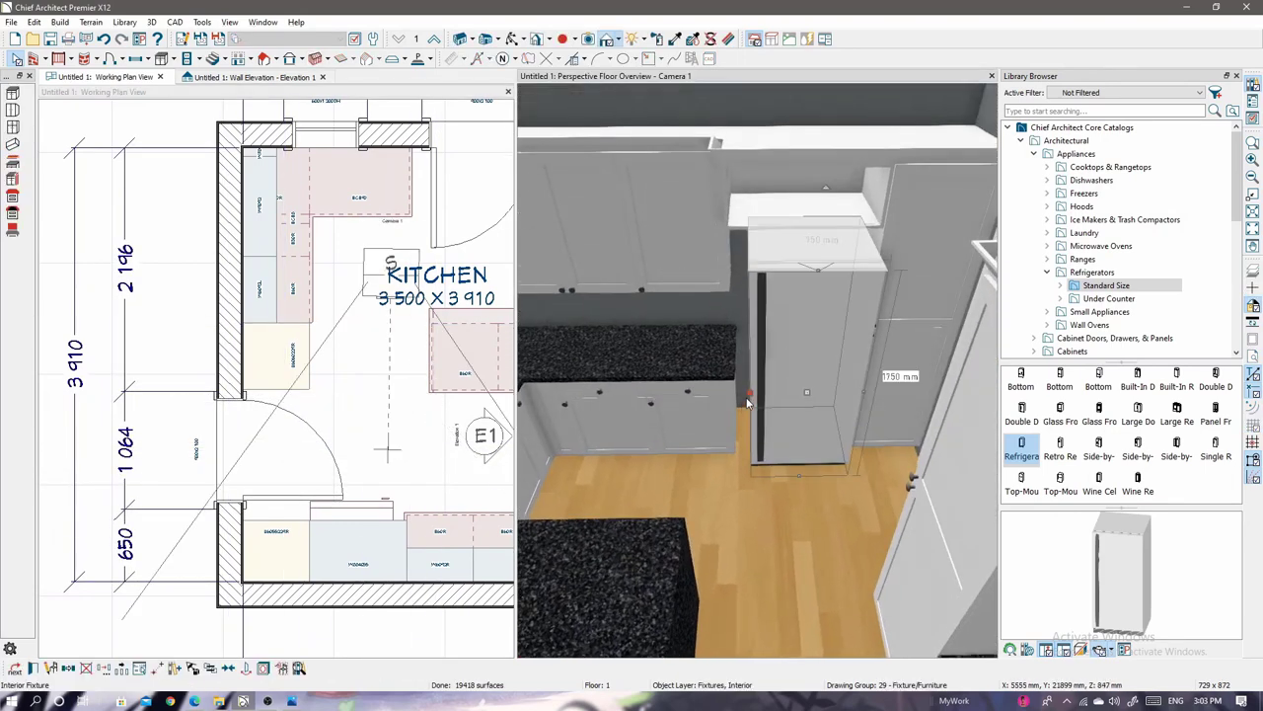
{"action": "mouse_move", "coordinate": [734, 389]}
{"action": "middle_mouse_down"}
{"action": "mouse_move", "coordinate": [962, 410]}
{"action": "mouse_move", "coordinate": [1059, 240]}
{"action": "middle_mouse_up"}
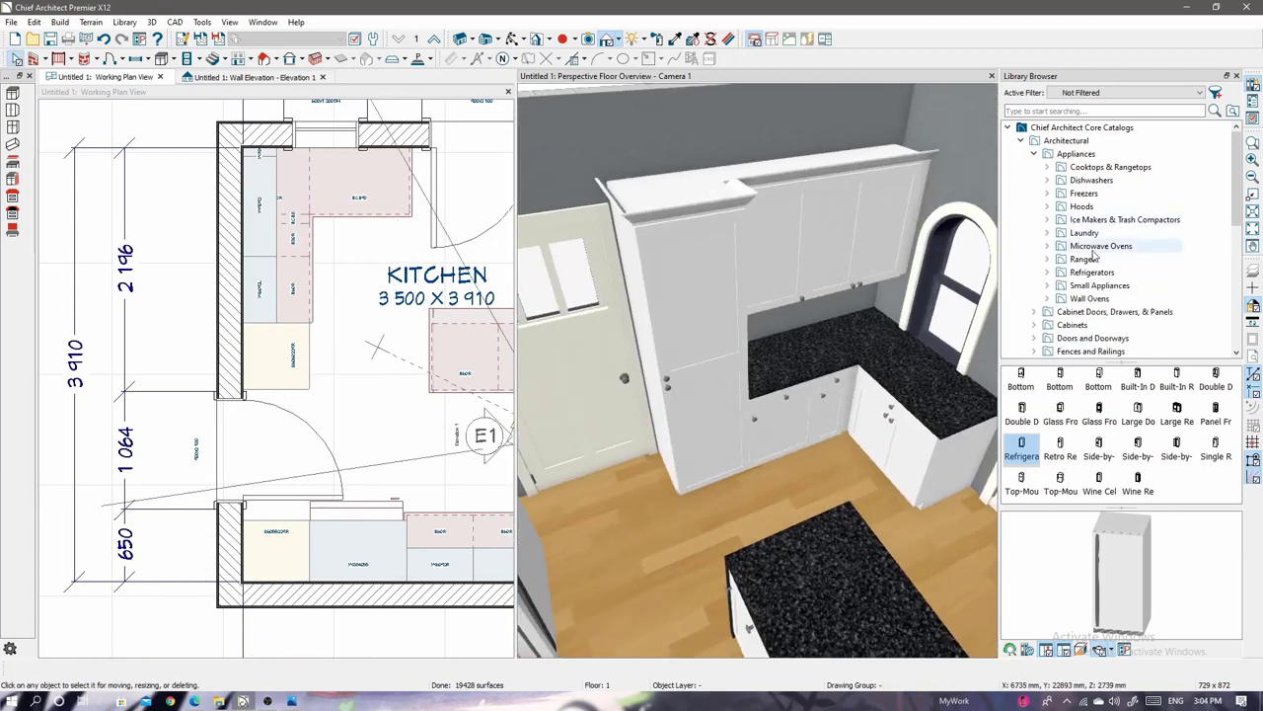
Browse the Microwave Ovens category, previewing the built-in, drawer and standard built-in microwaves.
{"action": "left_click", "coordinate": [1093, 248]}
{"action": "left_click", "coordinate": [1033, 409]}
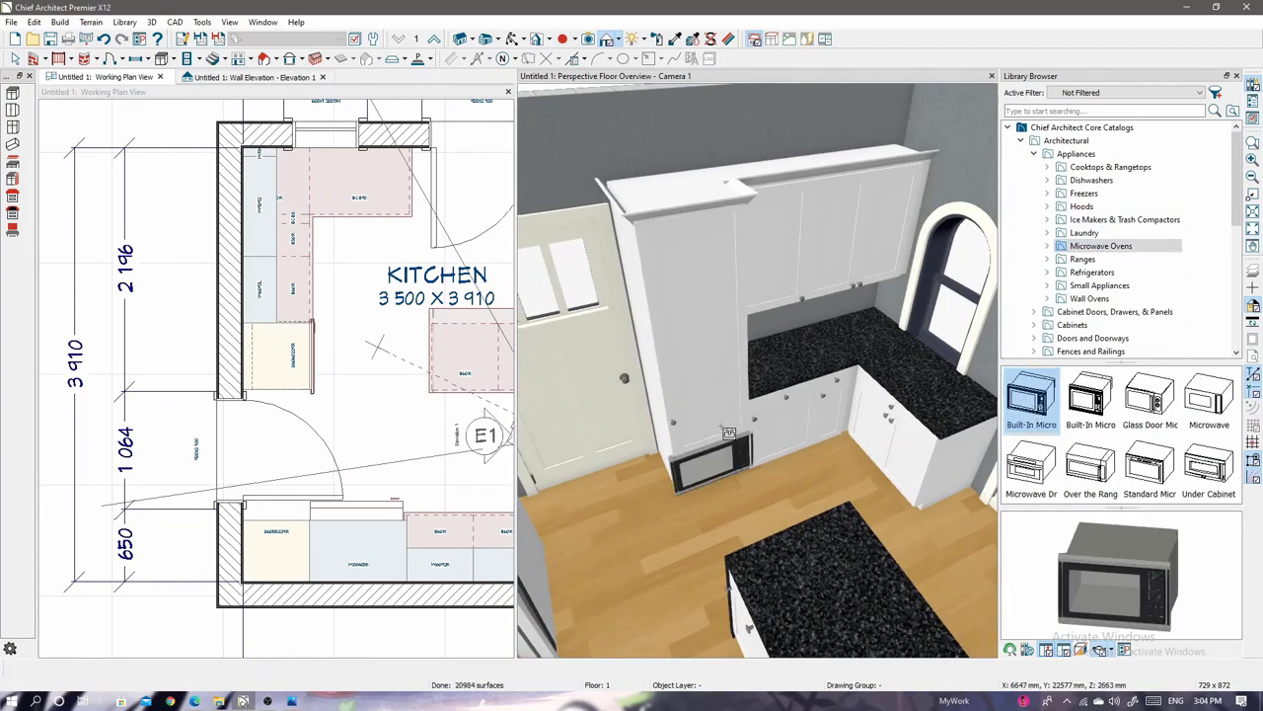
{"action": "left_click", "coordinate": [1030, 484]}
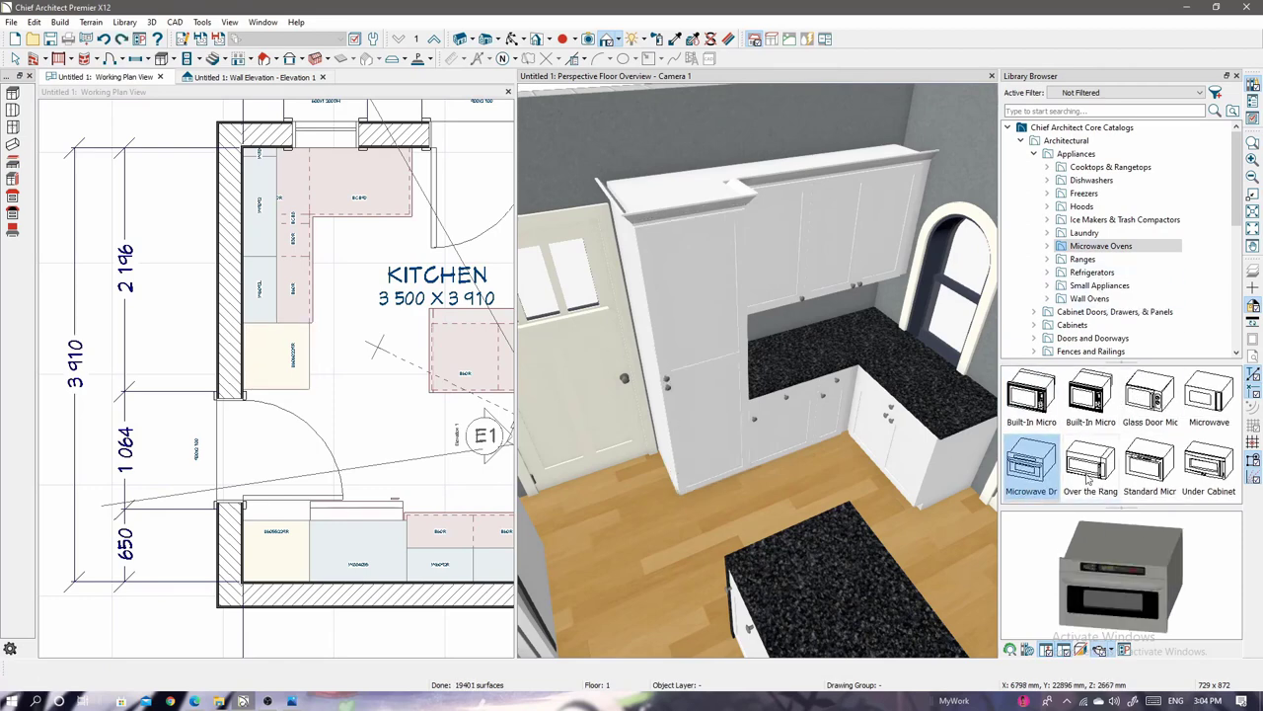
{"action": "left_click", "coordinate": [1090, 400]}
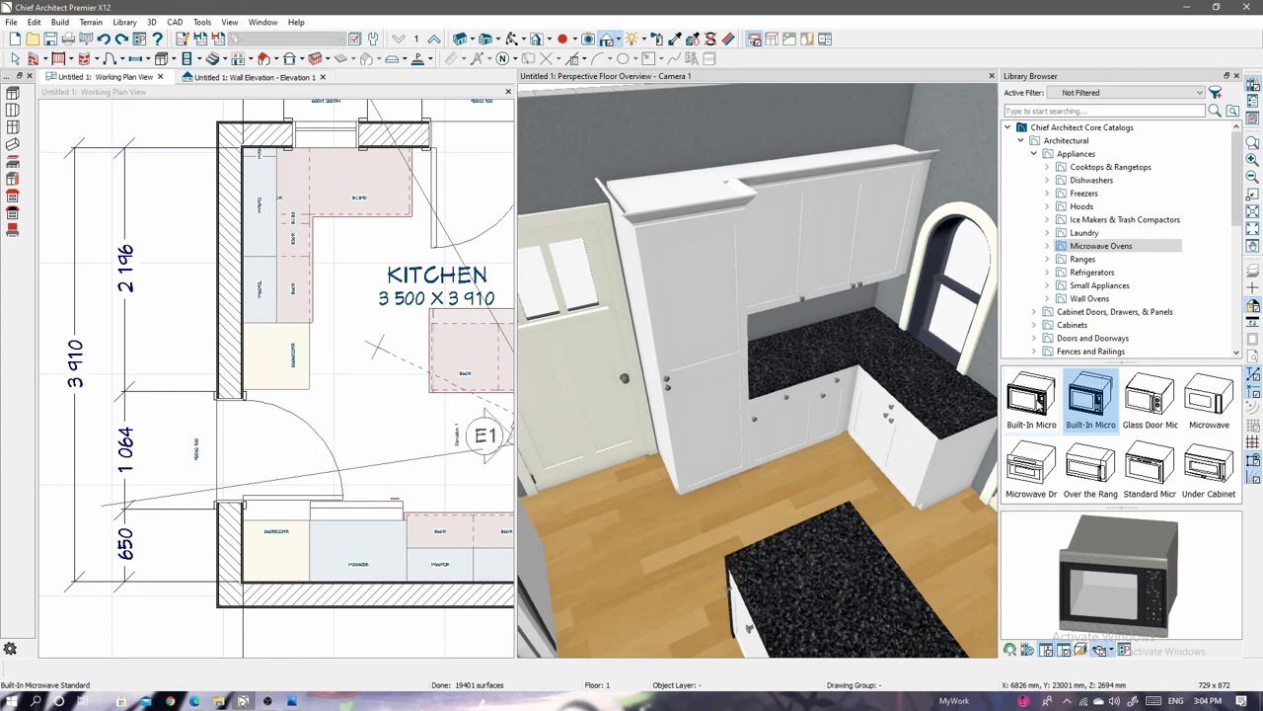
{"action": "left_click", "coordinate": [1048, 246]}
Compare the wall ovens and place the black Stacked Professional oven in the tall cabinet.
{"action": "scroll", "coordinate": [1086, 247], "scroll_direction": "down", "scroll_amount": 3}
{"action": "left_click", "coordinate": [1089, 286]}
{"action": "left_click", "coordinate": [1118, 434]}
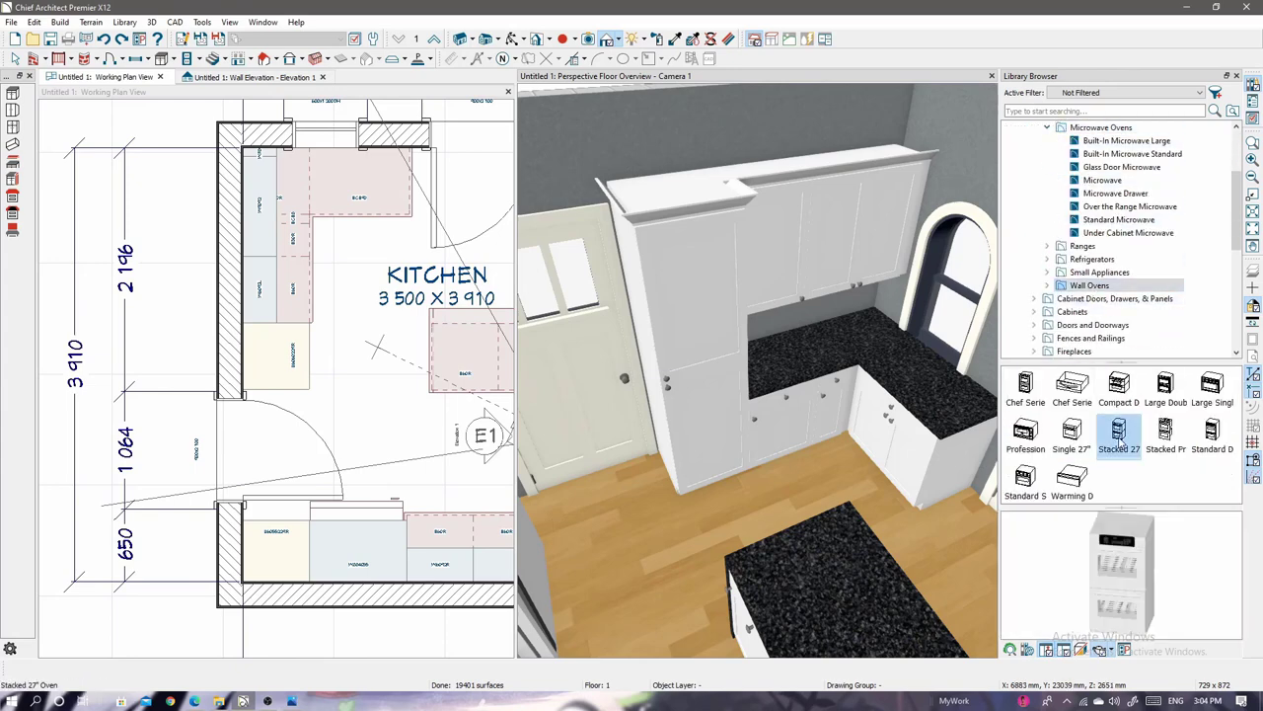
{"action": "left_click", "coordinate": [1164, 431]}
{"action": "left_click", "coordinate": [1211, 432]}
{"action": "left_click", "coordinate": [1165, 387]}
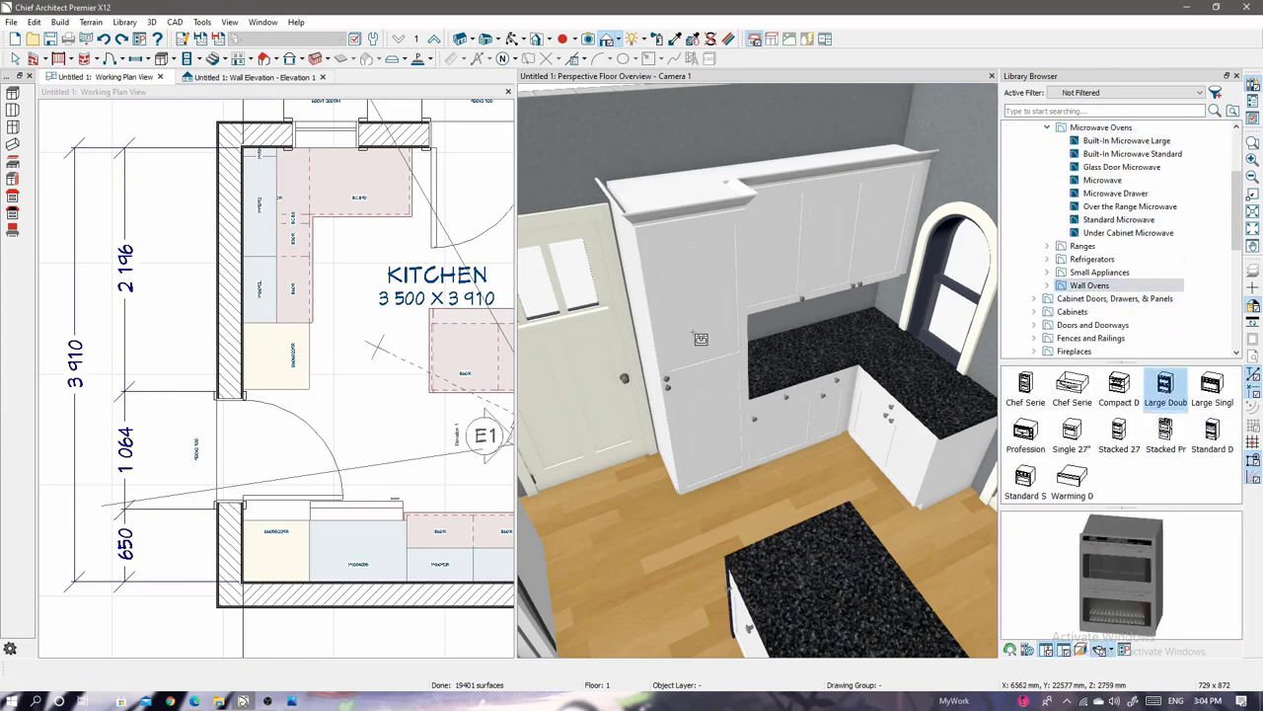
{"action": "left_click", "coordinate": [1024, 387]}
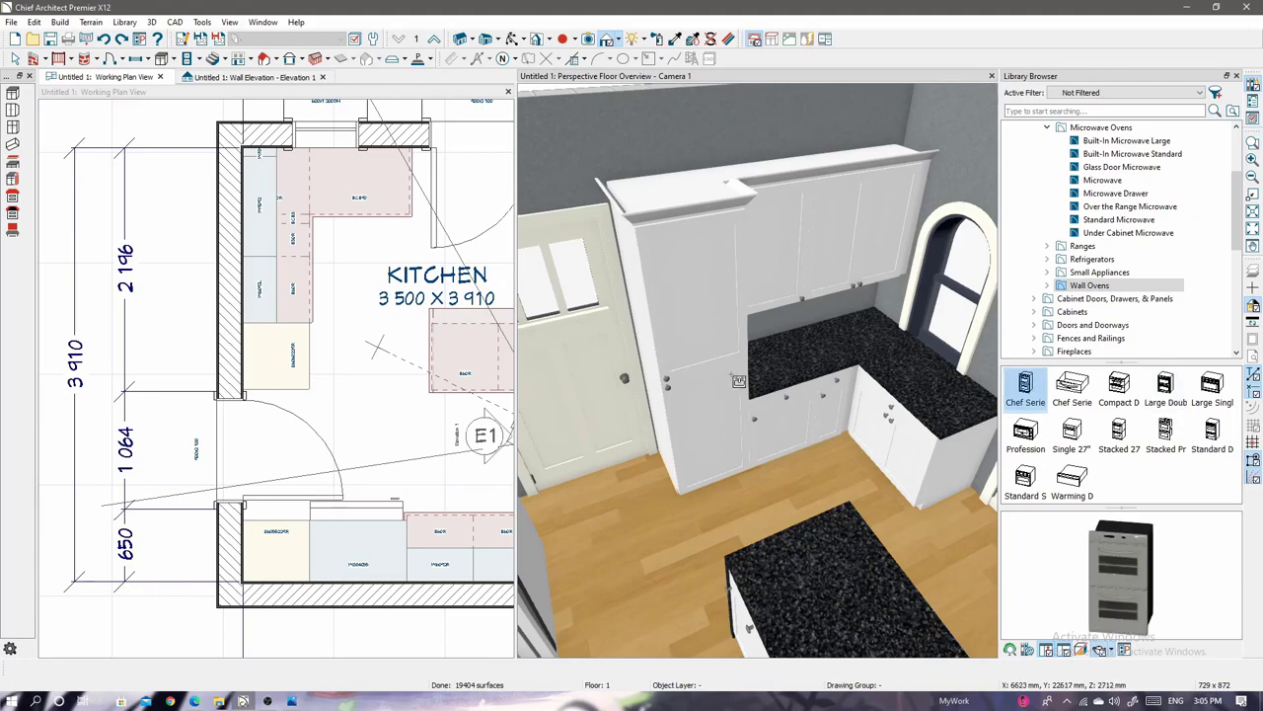
{"action": "left_click", "coordinate": [1119, 432]}
{"action": "left_click", "coordinate": [733, 476]}
{"action": "left_click", "coordinate": [1165, 431]}
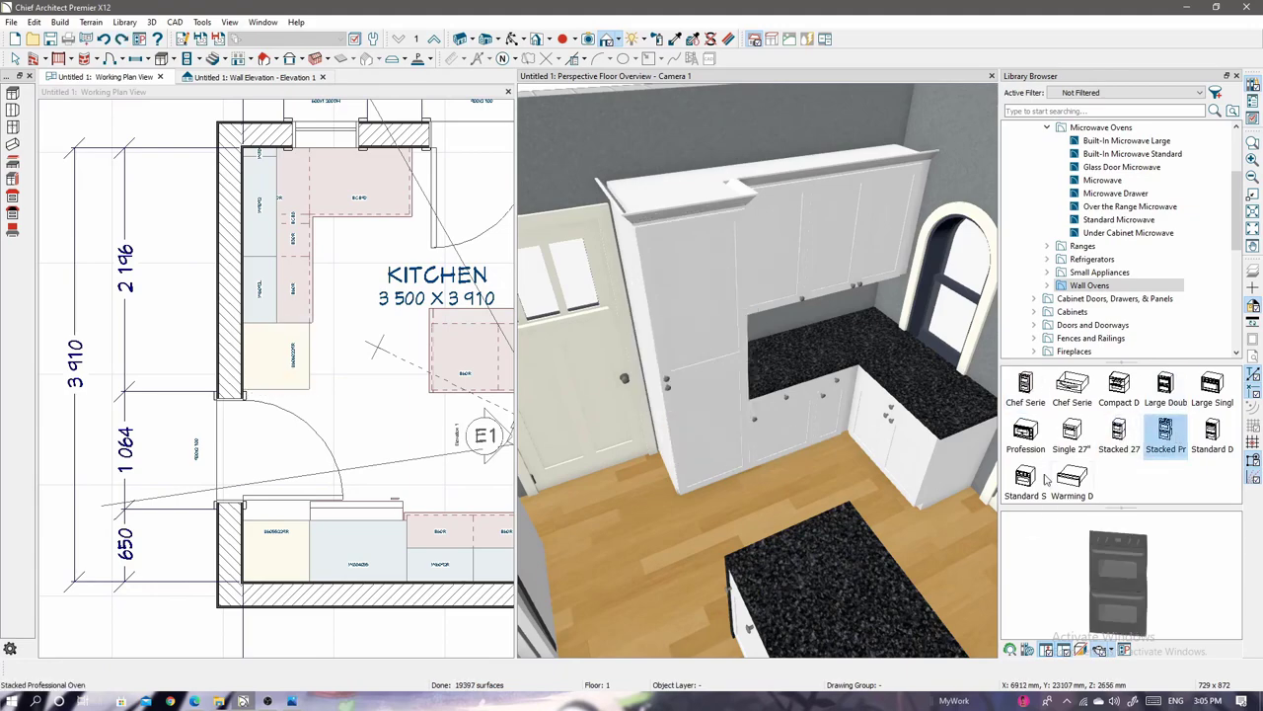
Stretch the wall-oven cabinet's edge slightly in the plan view.
{"action": "middle_click_drag", "start_coordinate": [750, 473], "coordinate": [722, 296]}
{"action": "scroll", "coordinate": [415, 400], "scroll_direction": "up", "scroll_amount": 2}
{"action": "scroll", "coordinate": [331, 350], "scroll_direction": "up", "scroll_amount": 1}
{"action": "left_click", "coordinate": [308, 426]}
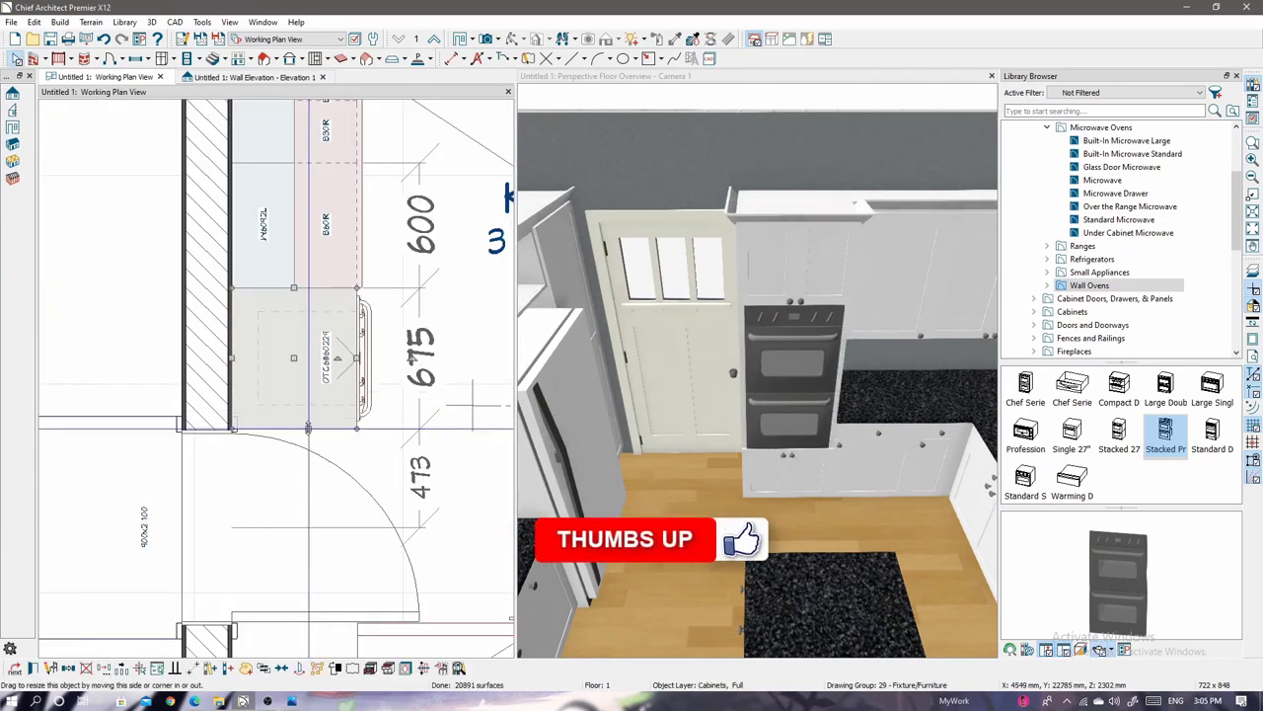
{"action": "left_click_drag", "start_coordinate": [308, 427], "coordinate": [310, 424]}
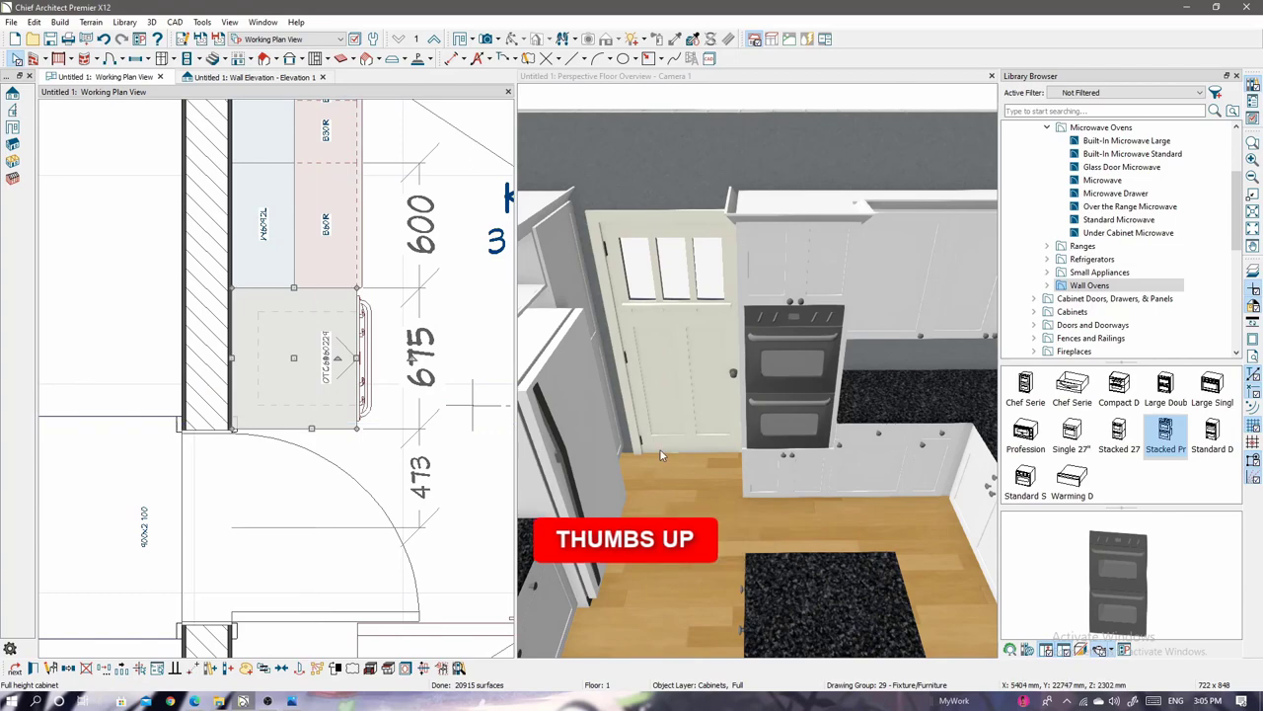
{"action": "mouse_move", "coordinate": [662, 454]}
{"action": "left_mouse_down"}
{"action": "mouse_move", "coordinate": [929, 453]}
{"action": "mouse_move", "coordinate": [790, 405]}
{"action": "left_mouse_up"}
Drop the ChefSeries dishwasher from Dishwashers into the base cabinet run beside the wall ovens.
{"action": "left_click", "coordinate": [790, 404]}
{"action": "scroll", "coordinate": [790, 405], "scroll_direction": "up", "scroll_amount": 2}
{"action": "scroll", "coordinate": [1048, 240], "scroll_direction": "up", "scroll_amount": 3}
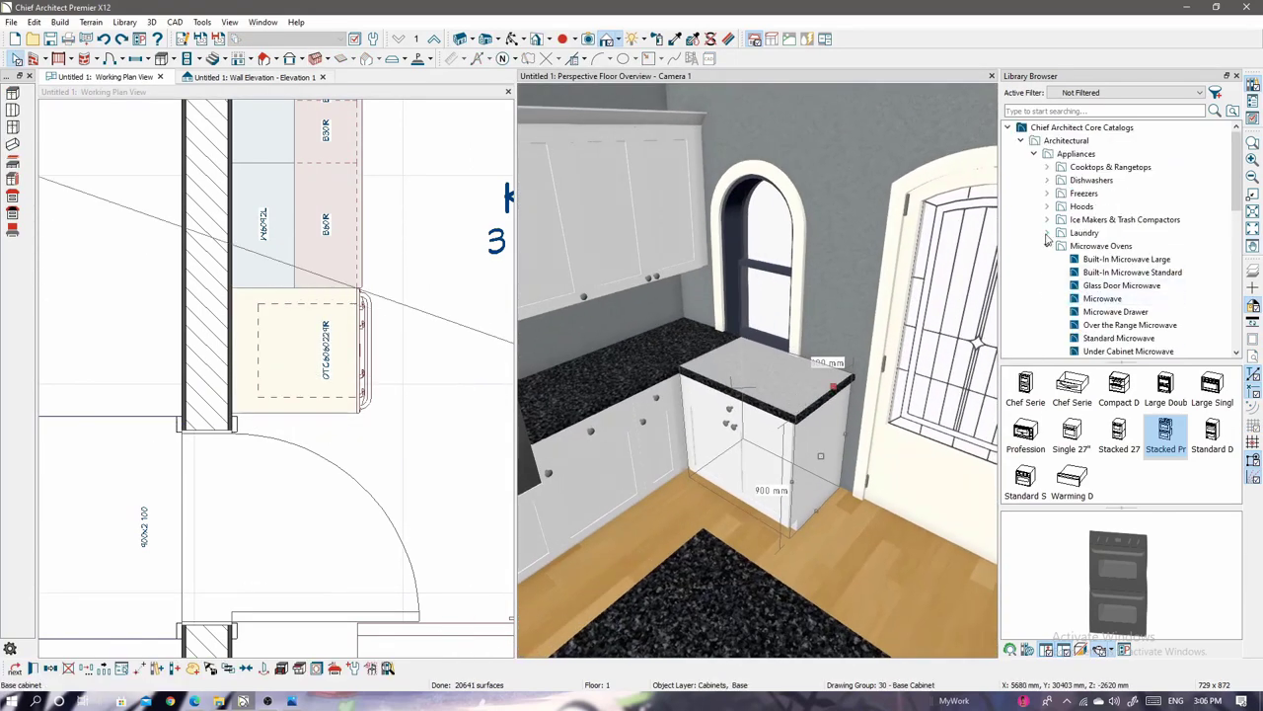
{"action": "left_click", "coordinate": [1051, 246]}
{"action": "left_click", "coordinate": [1091, 180]}
{"action": "left_click", "coordinate": [1032, 399]}
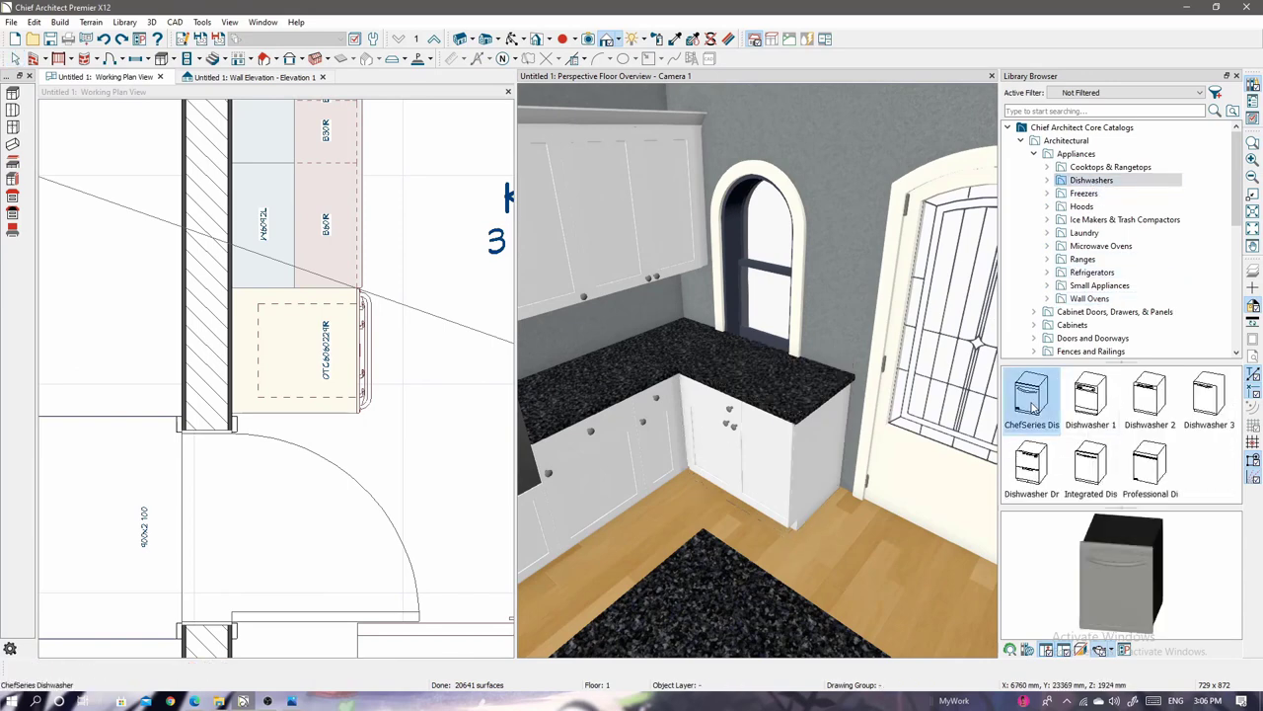
{"action": "left_click", "coordinate": [563, 464]}
{"action": "mouse_move", "coordinate": [765, 469]}
{"action": "left_mouse_down"}
{"action": "mouse_move", "coordinate": [653, 487]}
{"action": "mouse_move", "coordinate": [795, 496]}
{"action": "left_mouse_up"}
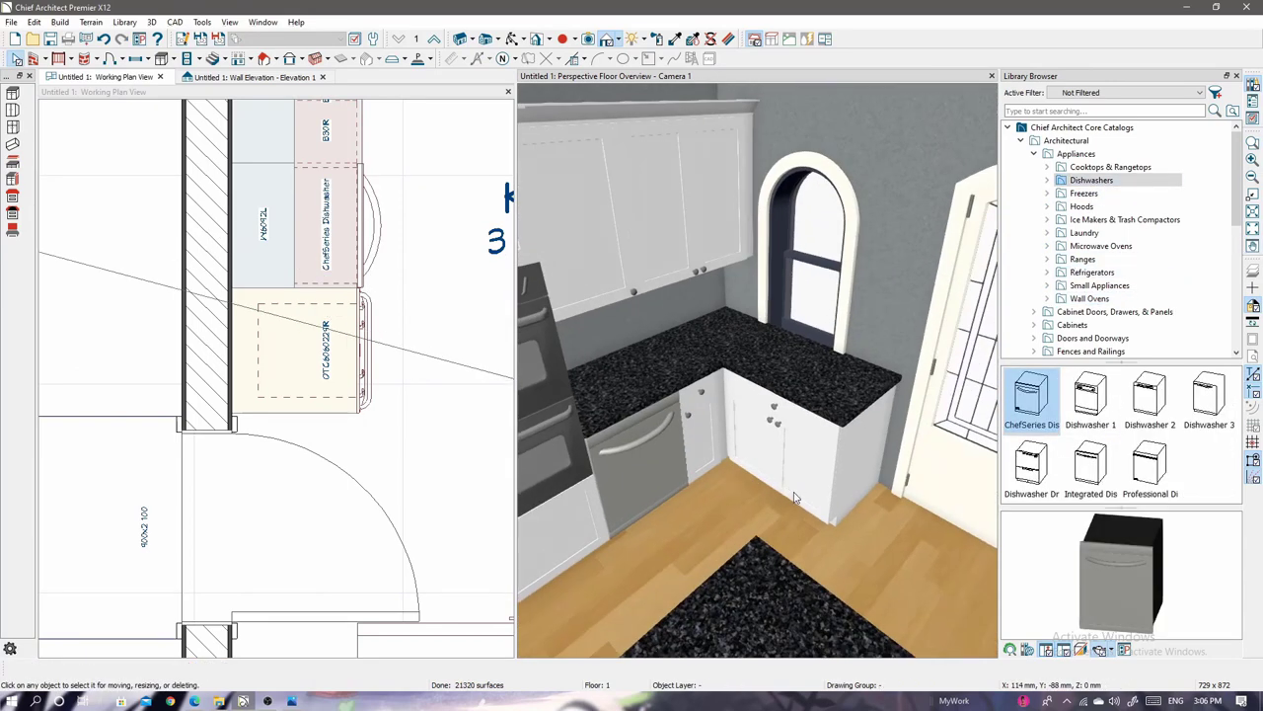
{"action": "scroll", "coordinate": [1083, 247], "scroll_direction": "down", "scroll_amount": 2}
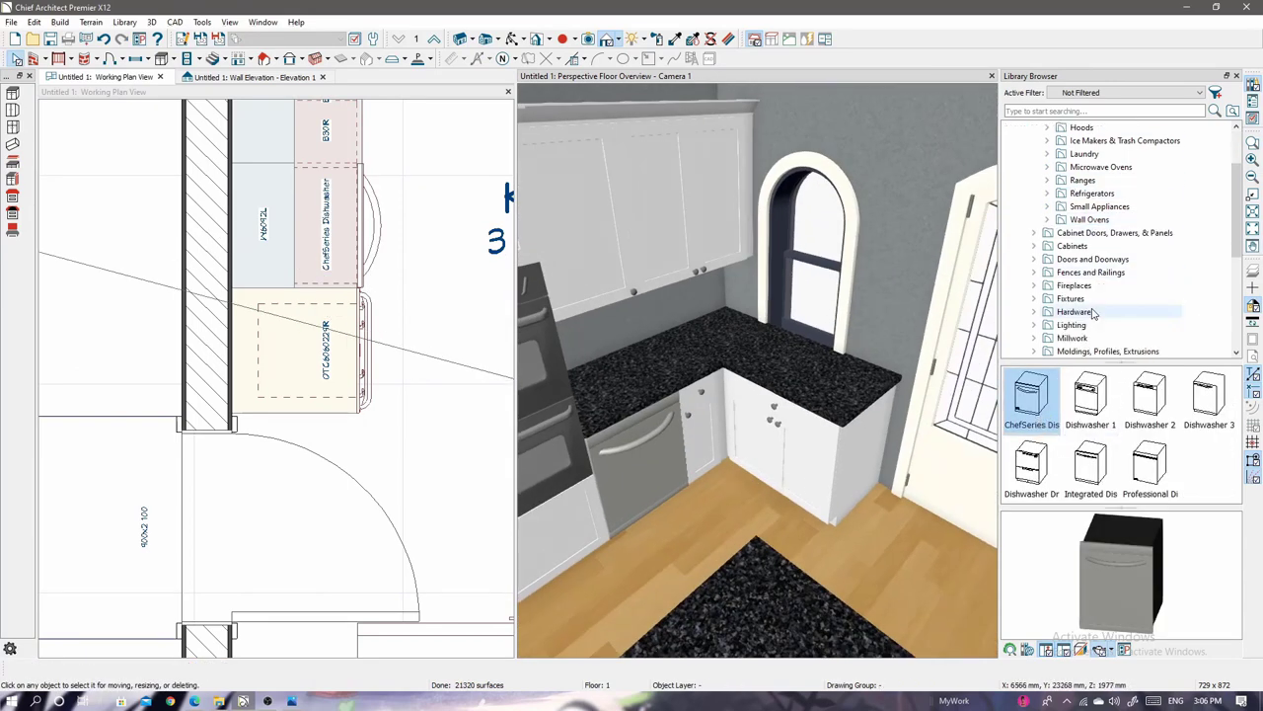
{"action": "scroll", "coordinate": [1093, 313], "scroll_direction": "down", "scroll_amount": 2}
{"action": "scroll", "coordinate": [1056, 286], "scroll_direction": "up", "scroll_amount": 1}
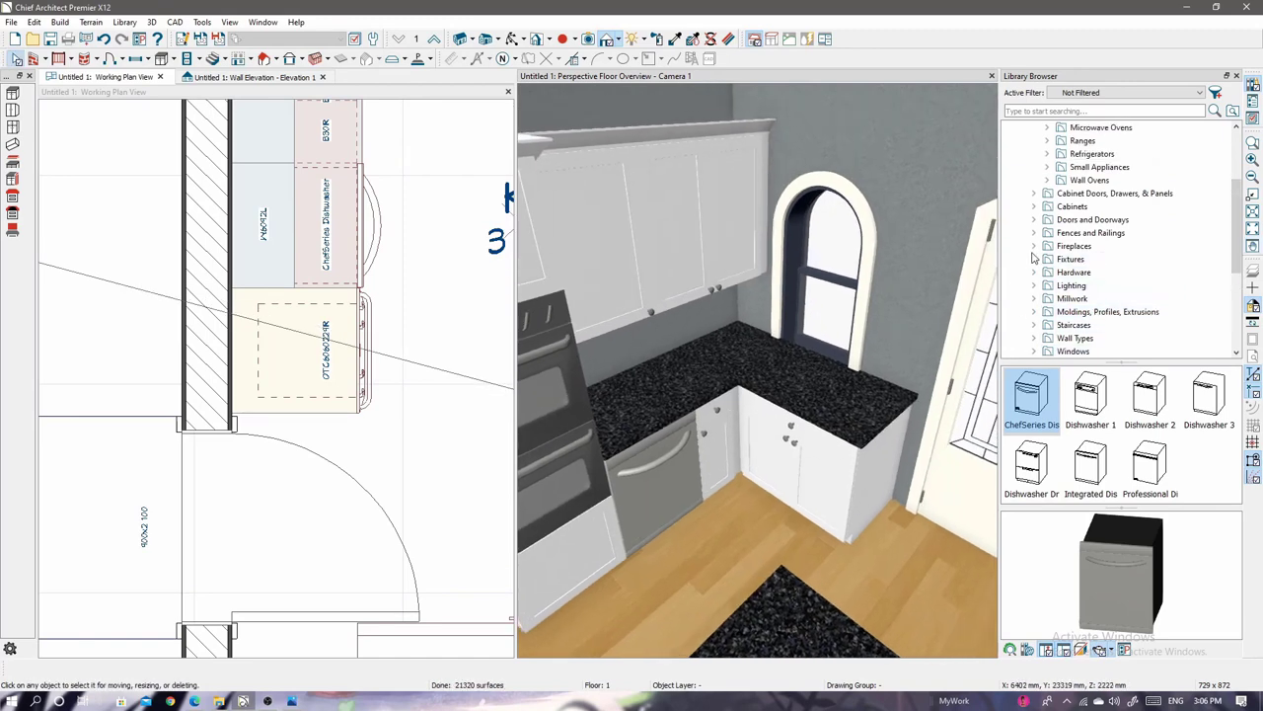
{"action": "left_click", "coordinate": [1034, 259]}
Bring up the Drop-In kitchen sinks under Sinks > Kitchen Sinks for the corner cabinet.
{"action": "left_click", "coordinate": [1047, 298]}
{"action": "left_click", "coordinate": [1105, 337]}
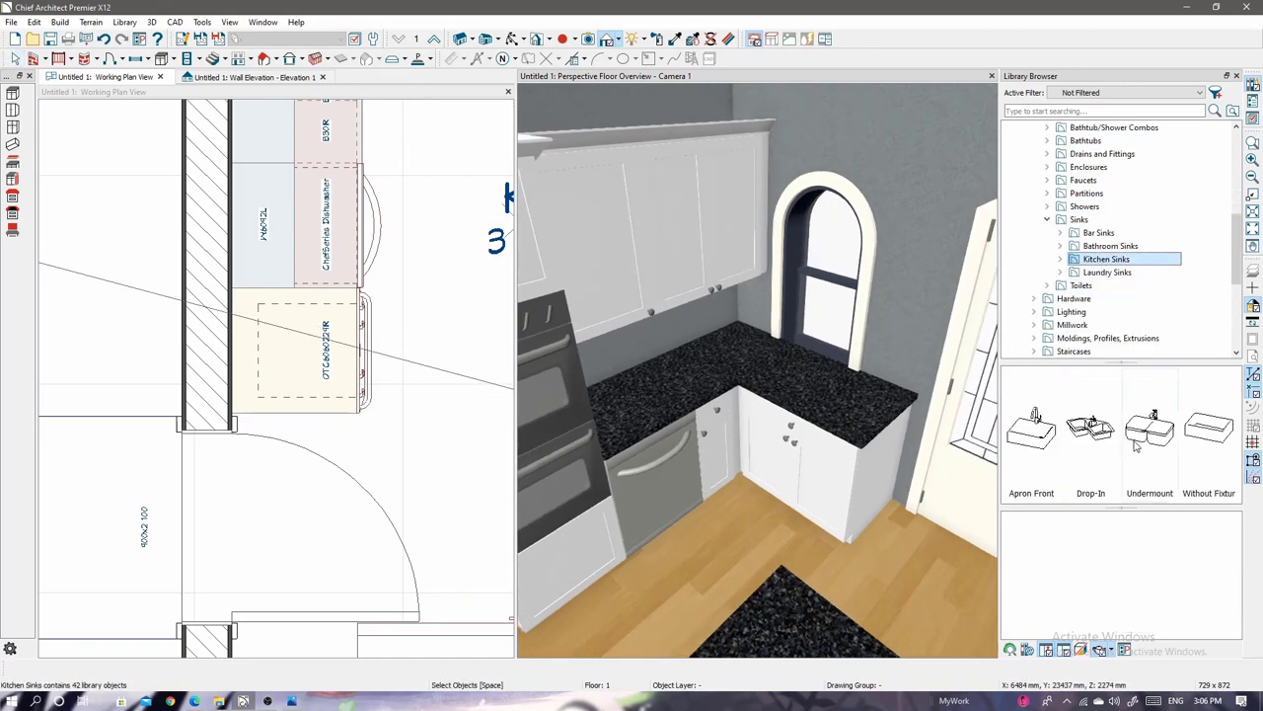
{"action": "double_click", "coordinate": [1107, 434]}
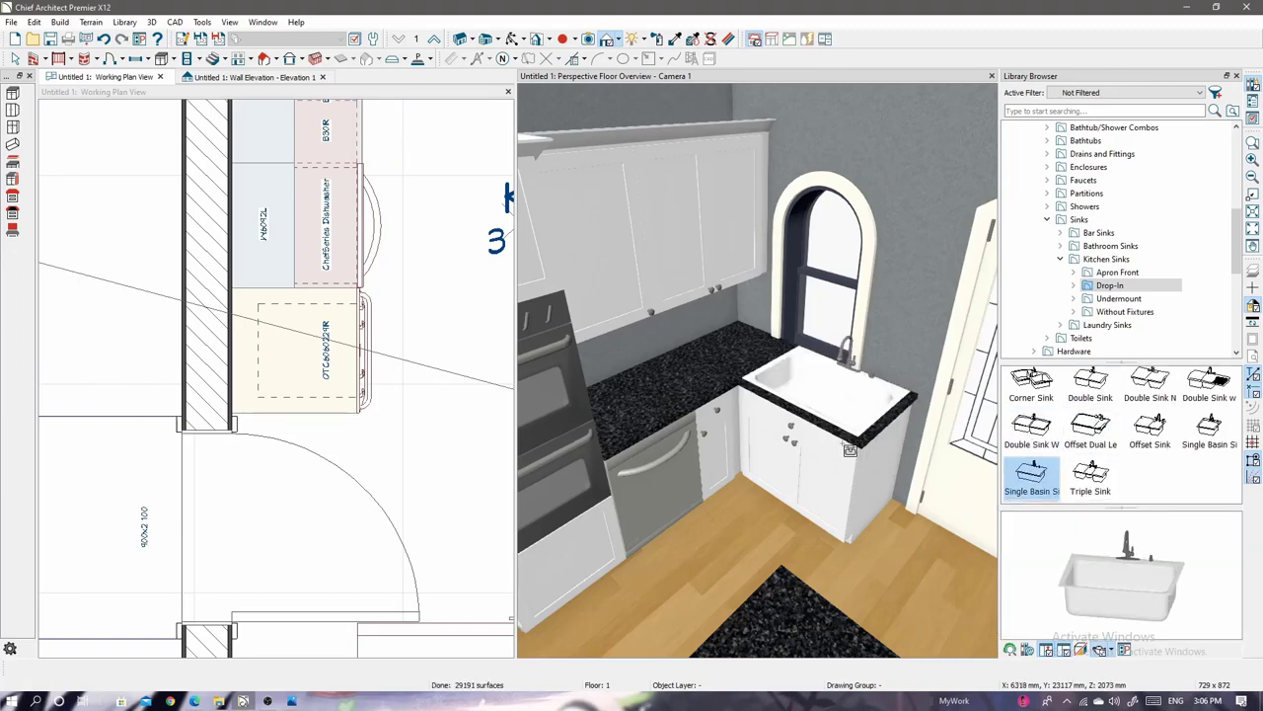
{"action": "mouse_move", "coordinate": [850, 449]}
{"action": "left_mouse_down"}
{"action": "mouse_move", "coordinate": [843, 422]}
{"action": "mouse_move", "coordinate": [780, 375]}
{"action": "left_mouse_up"}
Check the settings of the arched window above the sink.
{"action": "left_click", "coordinate": [760, 359]}
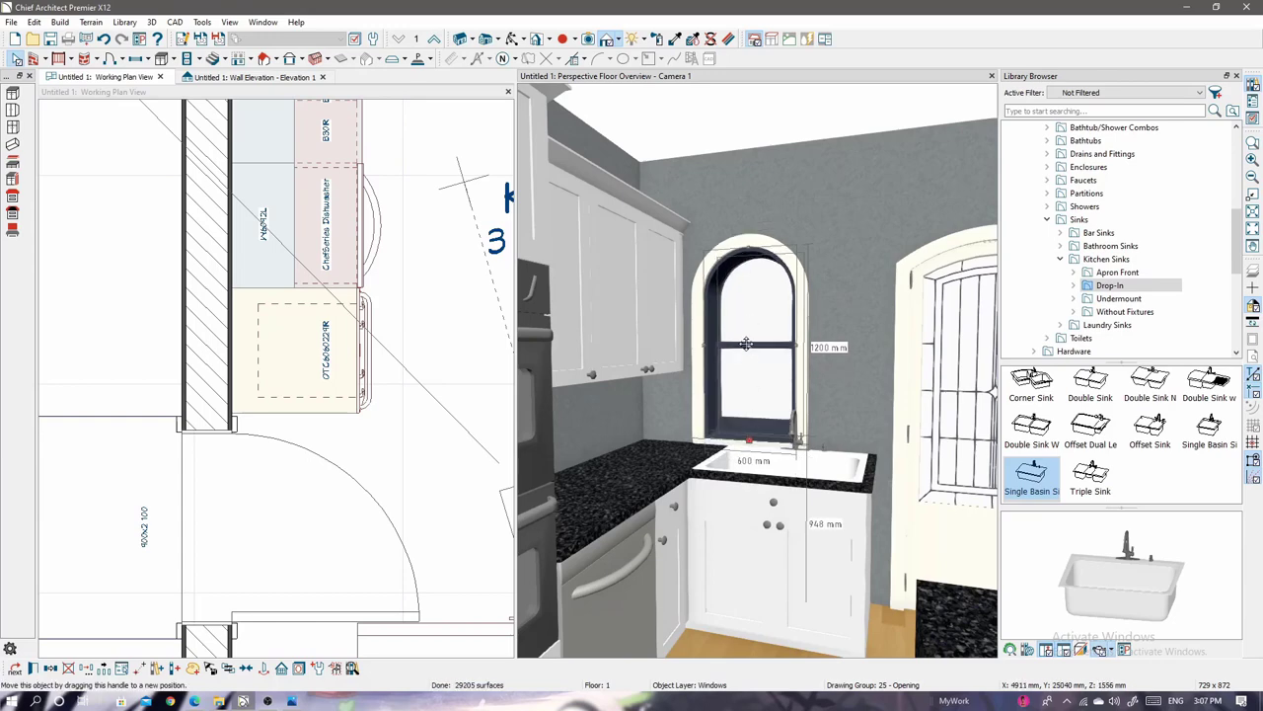
{"action": "double_click", "coordinate": [746, 342]}
{"action": "key", "text": "Escape"}
{"action": "mouse_move", "coordinate": [691, 454]}
{"action": "left_mouse_down"}
{"action": "mouse_move", "coordinate": [587, 452]}
{"action": "mouse_move", "coordinate": [800, 461]}
{"action": "left_mouse_up"}
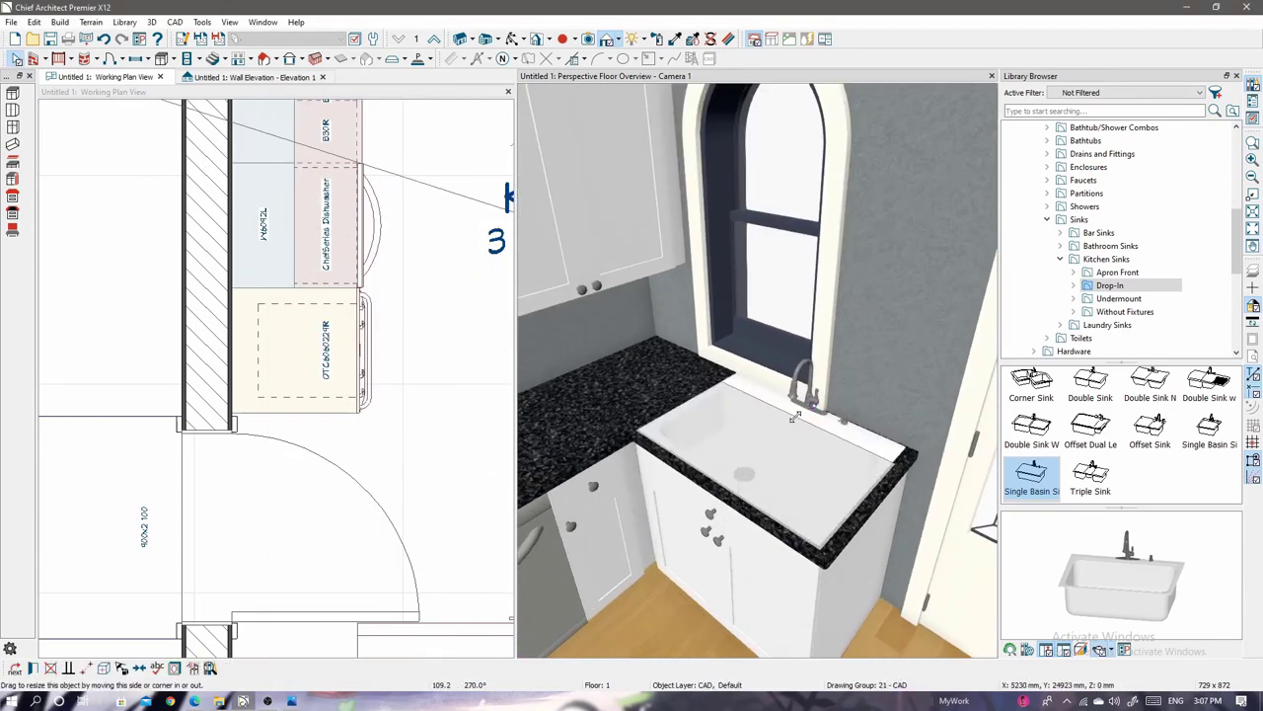
{"action": "left_click_drag", "start_coordinate": [733, 477], "coordinate": [775, 440]}
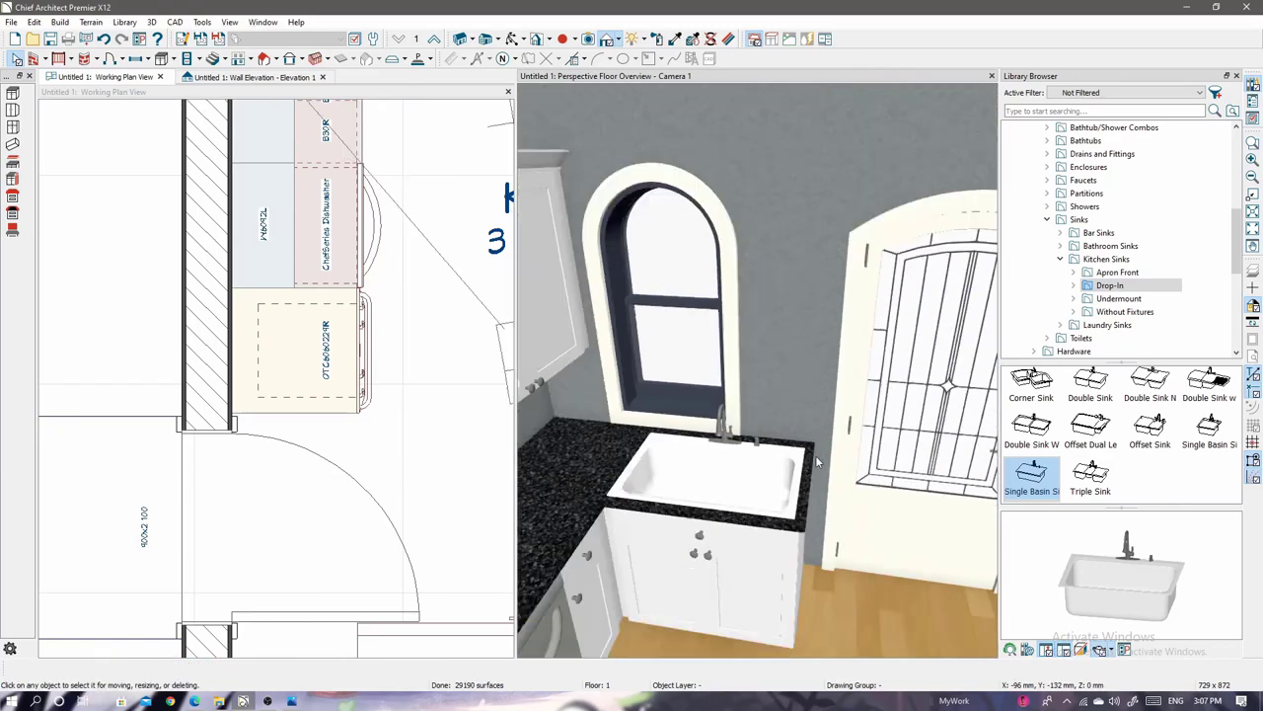
Review the sink base cabinet and oven cabinet specifications.
{"action": "double_click", "coordinate": [775, 439]}
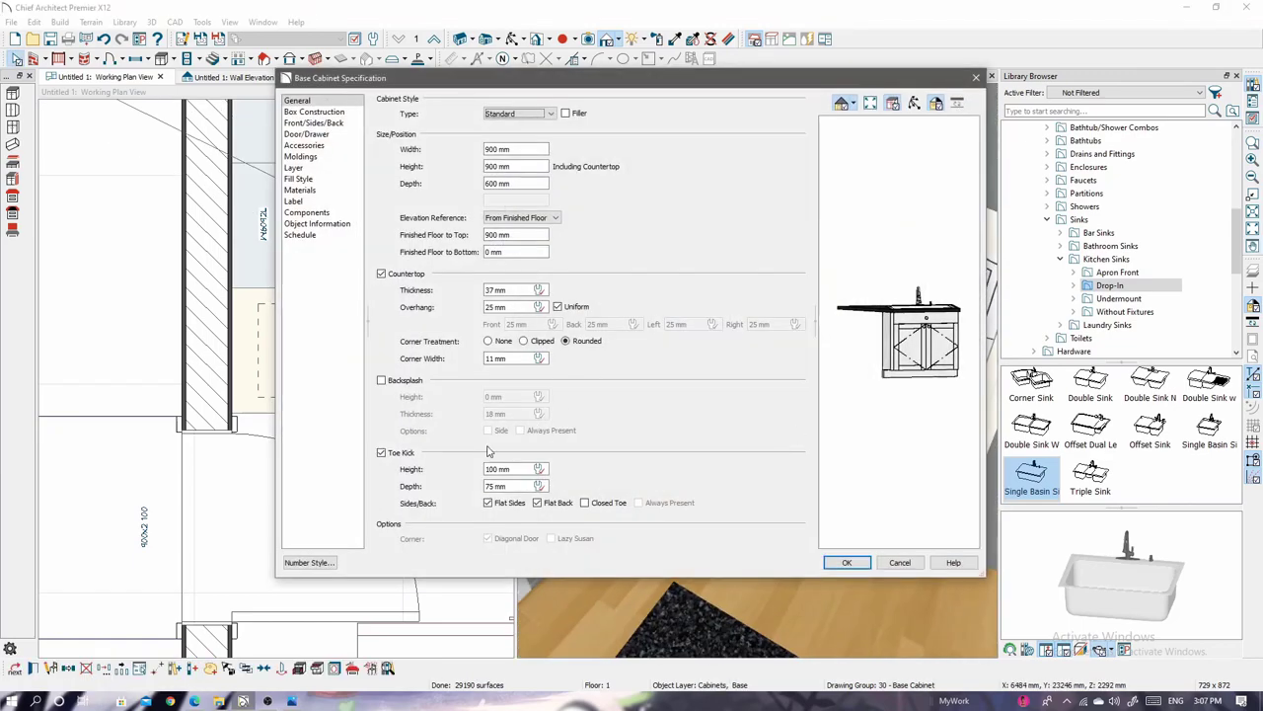
{"action": "left_click", "coordinate": [838, 566]}
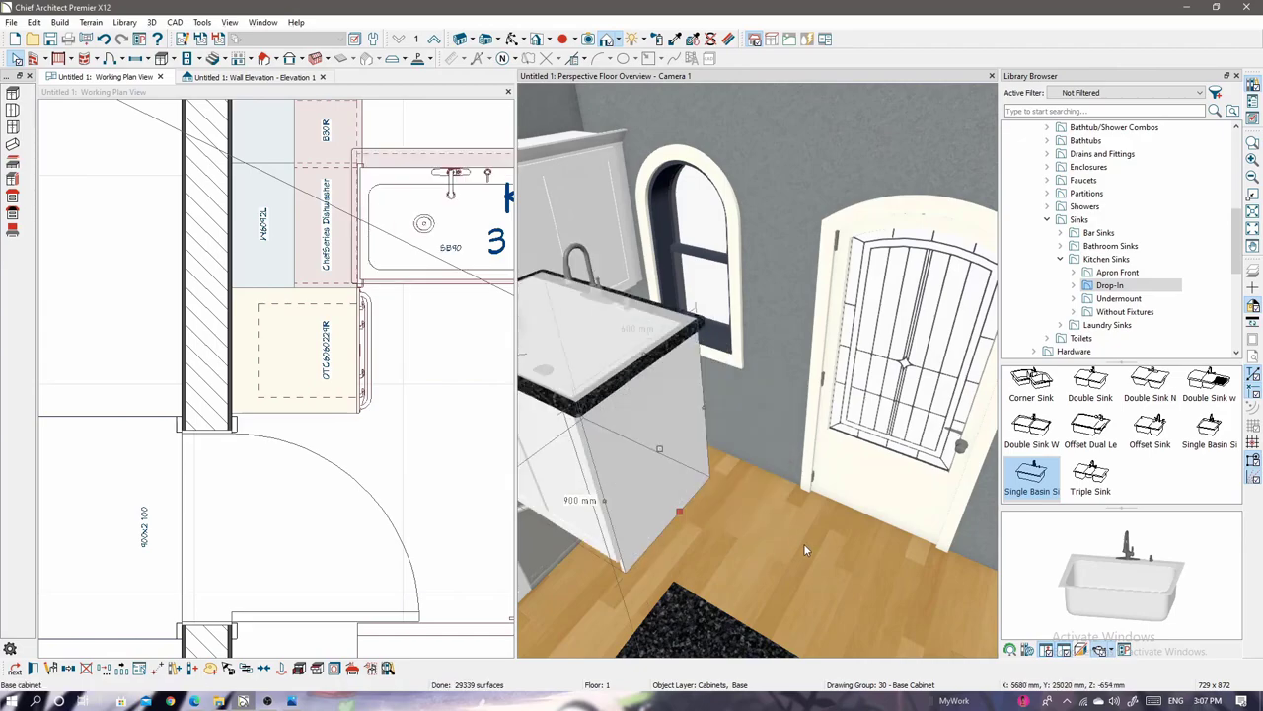
{"action": "left_click_drag", "start_coordinate": [803, 543], "coordinate": [699, 538]}
{"action": "double_click", "coordinate": [657, 463]}
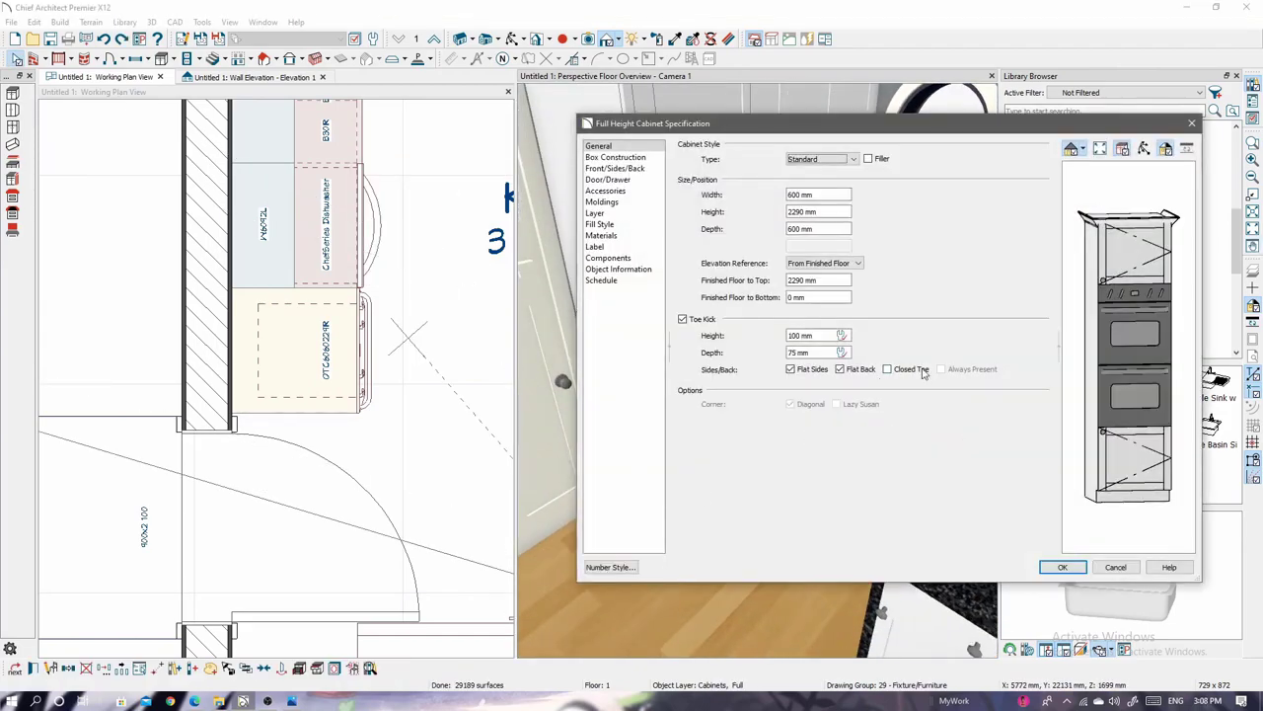
{"action": "left_click", "coordinate": [1063, 563]}
{"action": "mouse_move", "coordinate": [987, 553]}
{"action": "left_mouse_down"}
{"action": "mouse_move", "coordinate": [664, 432]}
{"action": "mouse_move", "coordinate": [691, 419]}
{"action": "left_mouse_up"}
Collapse the Sinks folder and select the custom countertop in the plan view.
{"action": "left_click", "coordinate": [1047, 219]}
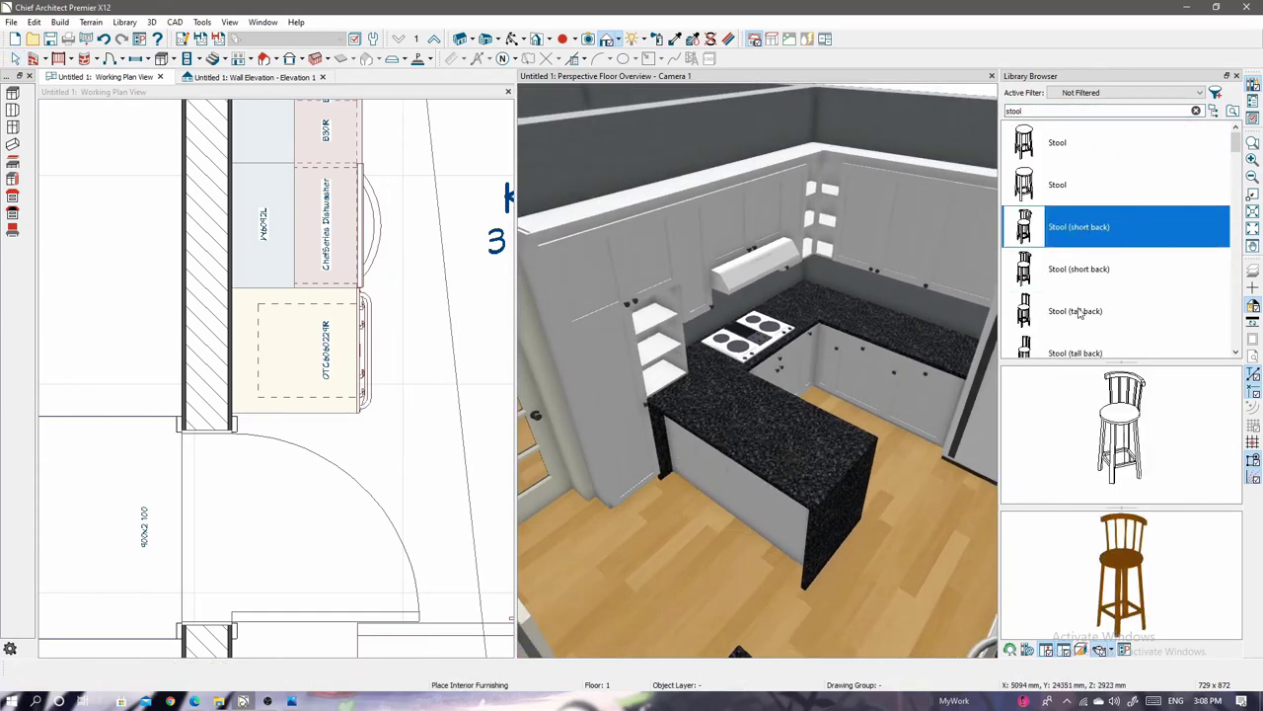
{"action": "scroll", "coordinate": [1076, 283], "scroll_direction": "down", "scroll_amount": 2}
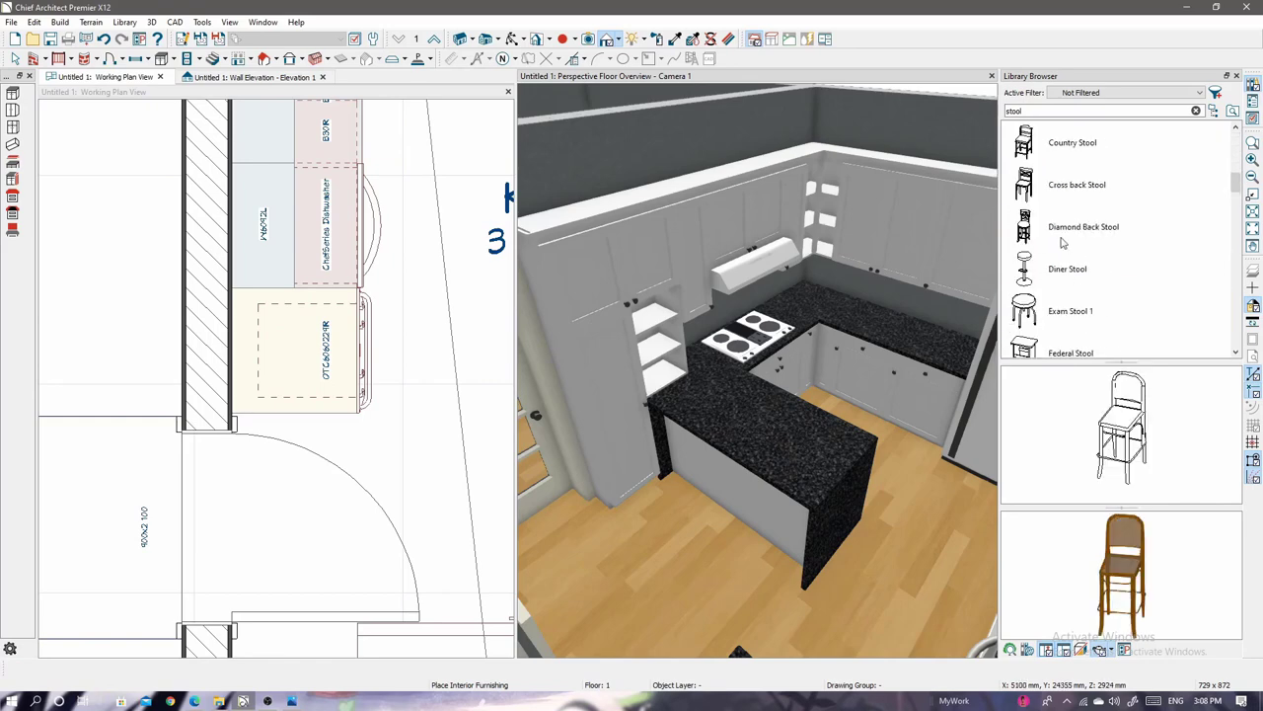
{"action": "scroll", "coordinate": [1065, 197], "scroll_direction": "down", "scroll_amount": 3}
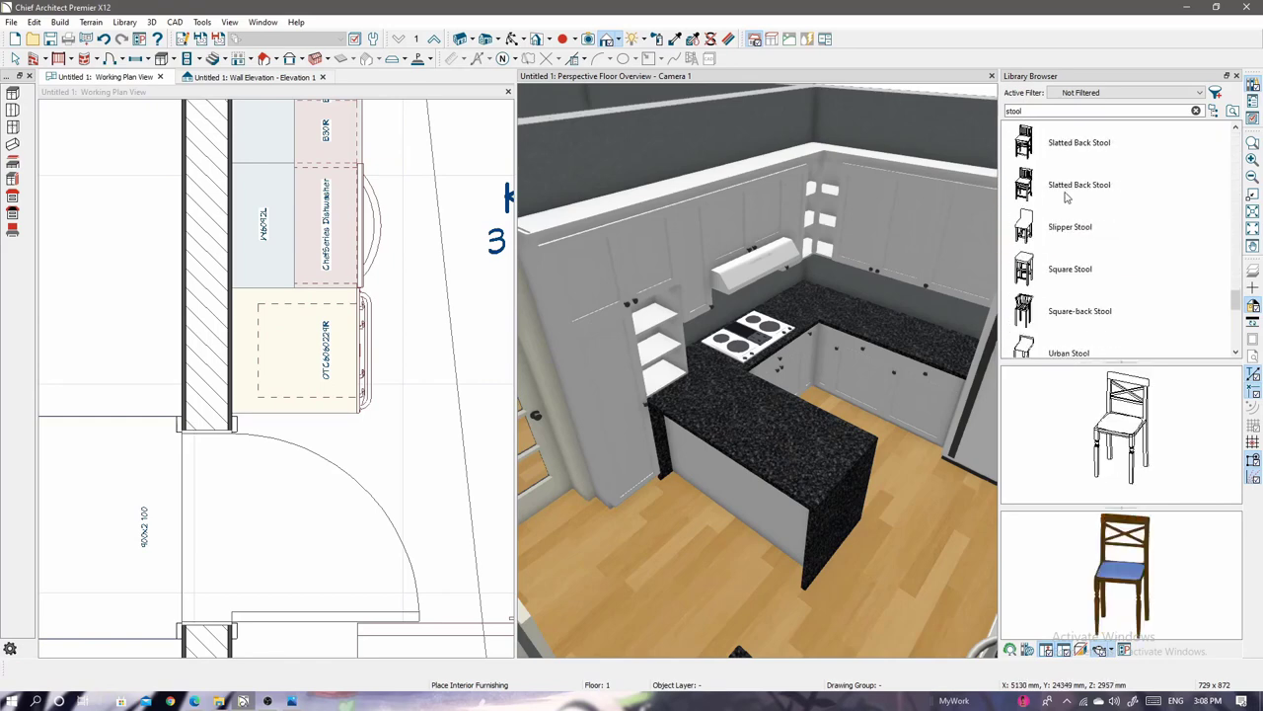
{"action": "scroll", "coordinate": [1073, 277], "scroll_direction": "down", "scroll_amount": 3}
{"action": "scroll", "coordinate": [1076, 296], "scroll_direction": "down", "scroll_amount": 2}
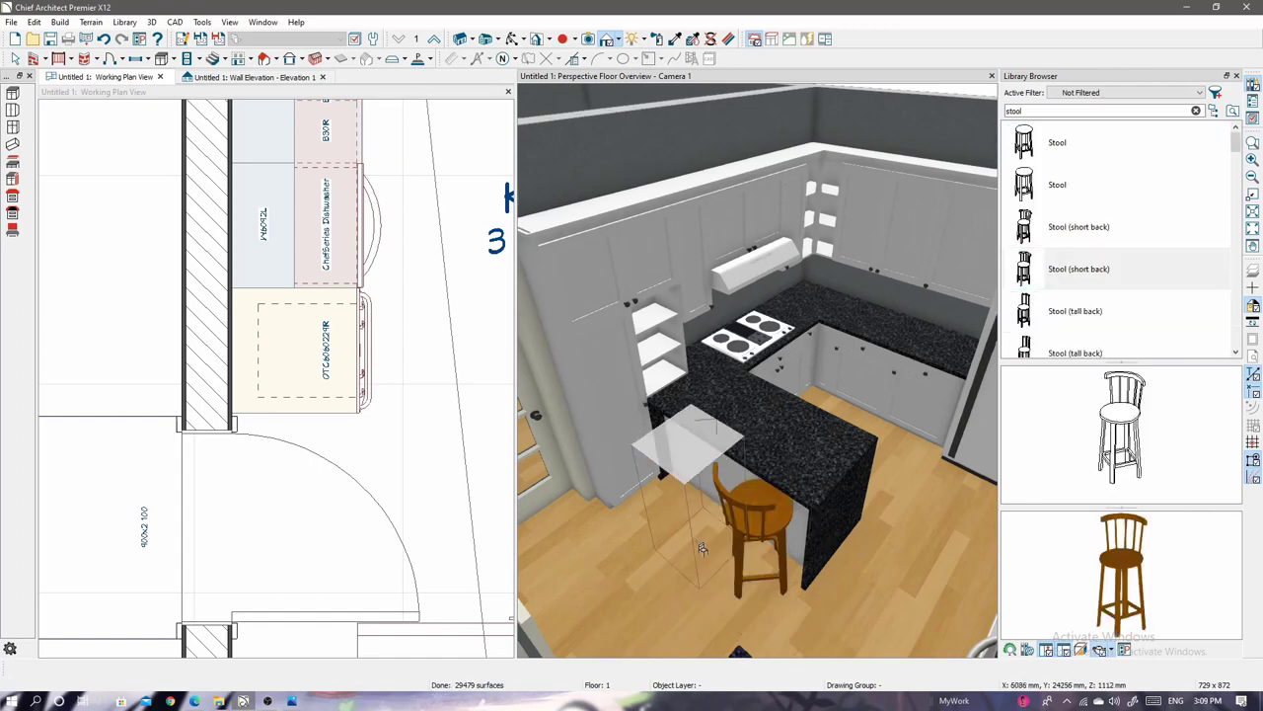
{"action": "scroll", "coordinate": [296, 375], "scroll_direction": "down", "scroll_amount": 3}
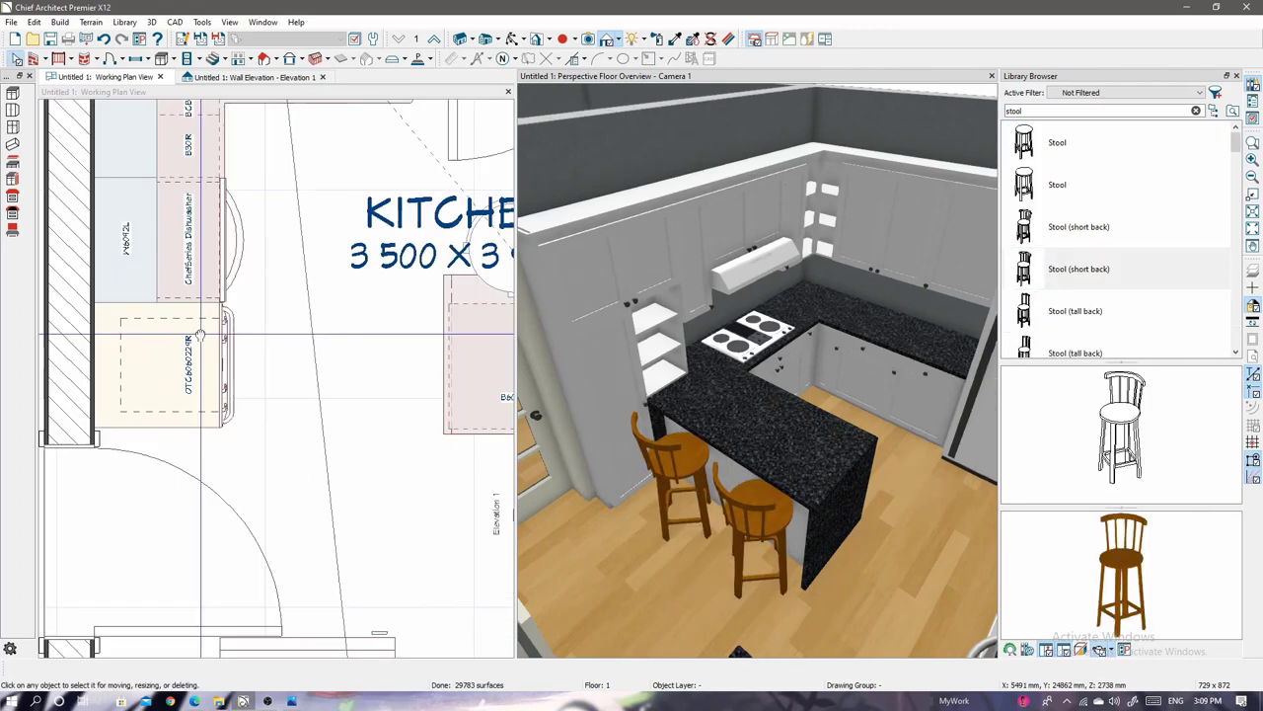
{"action": "scroll", "coordinate": [247, 395], "scroll_direction": "up", "scroll_amount": 3}
{"action": "scroll", "coordinate": [247, 424], "scroll_direction": "up", "scroll_amount": 3}
{"action": "left_click", "coordinate": [261, 464]}
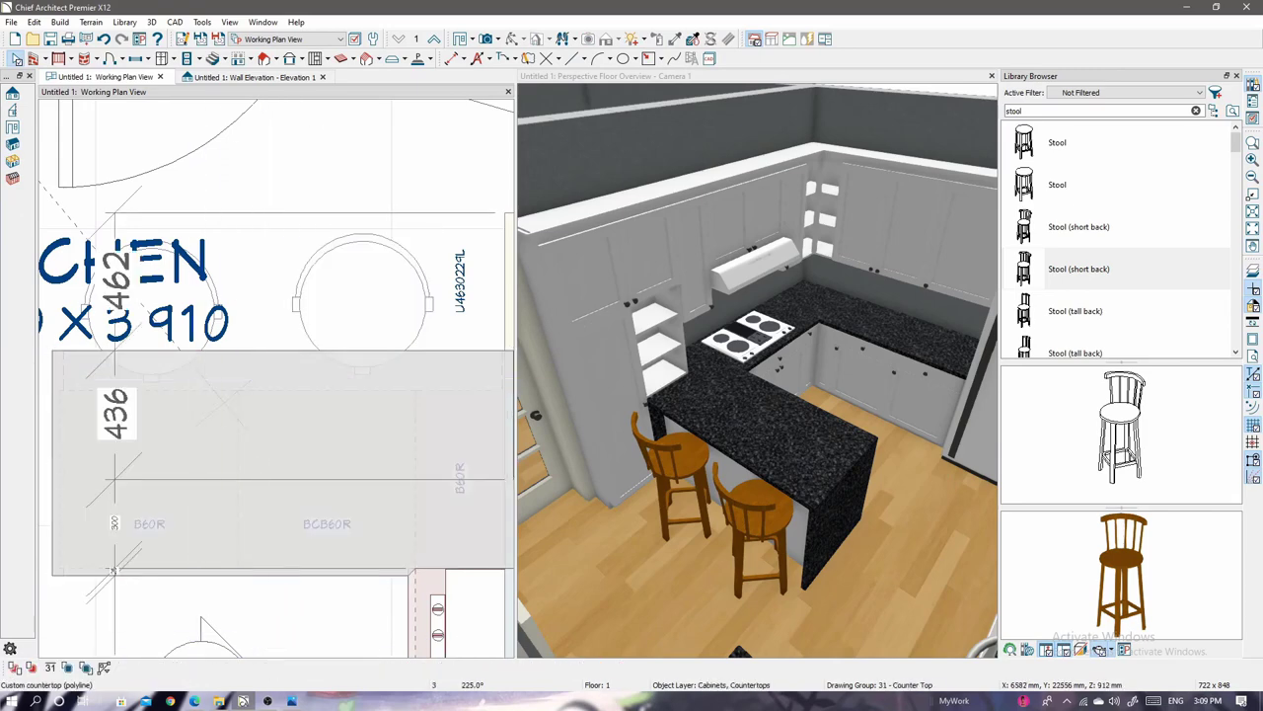
{"action": "scroll", "coordinate": [210, 597], "scroll_direction": "down", "scroll_amount": 3}
{"action": "scroll", "coordinate": [414, 395], "scroll_direction": "up", "scroll_amount": 3}
{"action": "scroll", "coordinate": [434, 375], "scroll_direction": "up", "scroll_amount": 2}
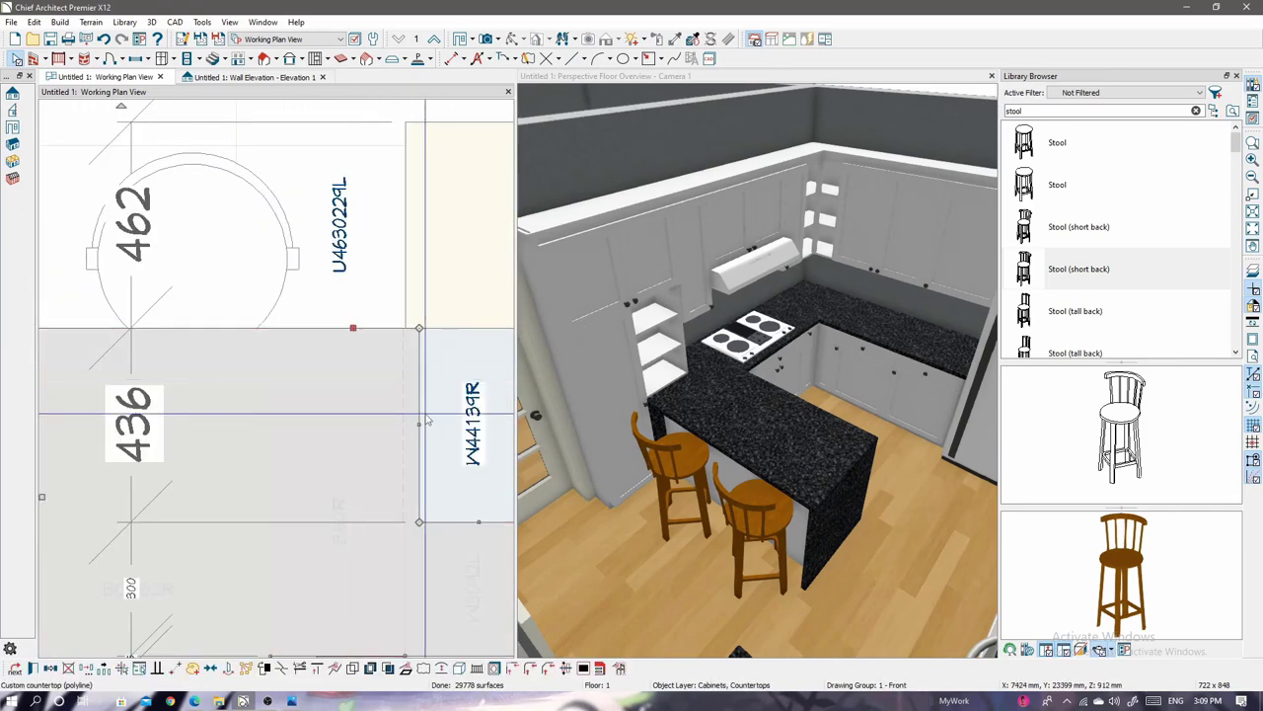
Select the W4419R wall cabinet and inspect its context options.
{"action": "left_click", "coordinate": [443, 366]}
{"action": "right_click", "coordinate": [443, 366]}
{"action": "key", "text": "Escape"}
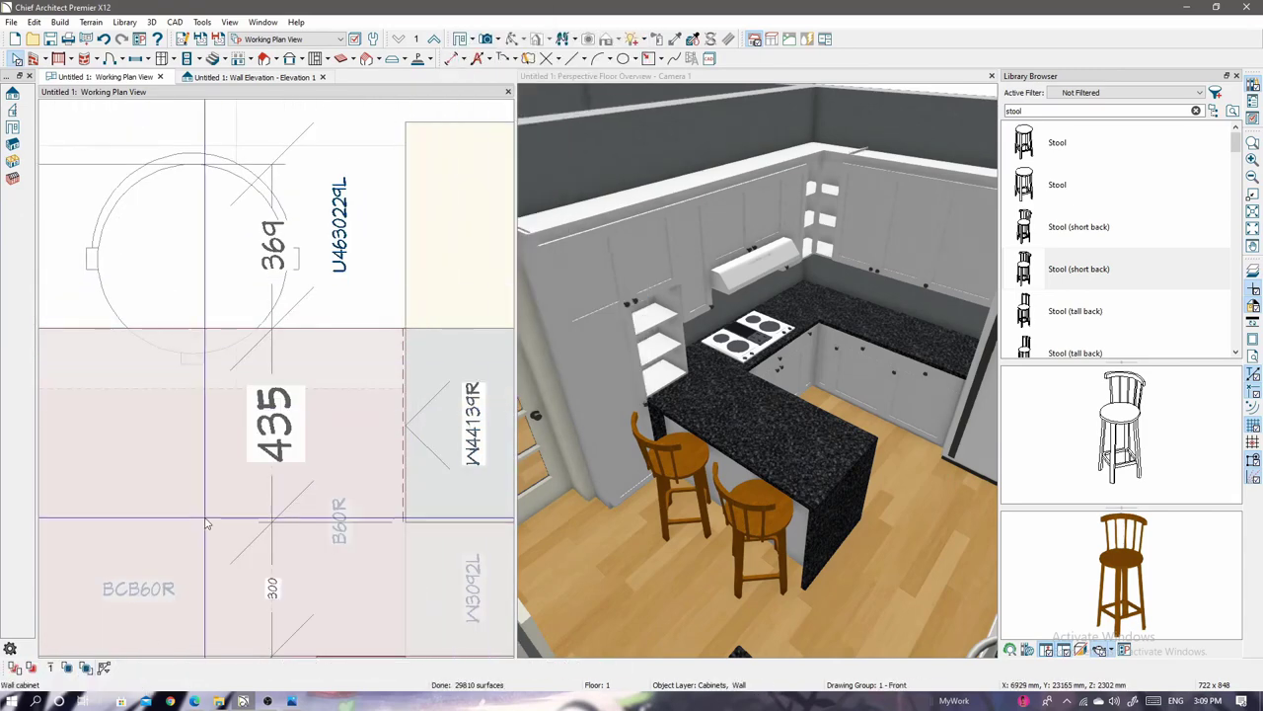
Zoom the plan out, orbit the 3D camera view, and start a new empty model.
{"action": "scroll", "coordinate": [206, 523], "scroll_direction": "down", "scroll_amount": 3}
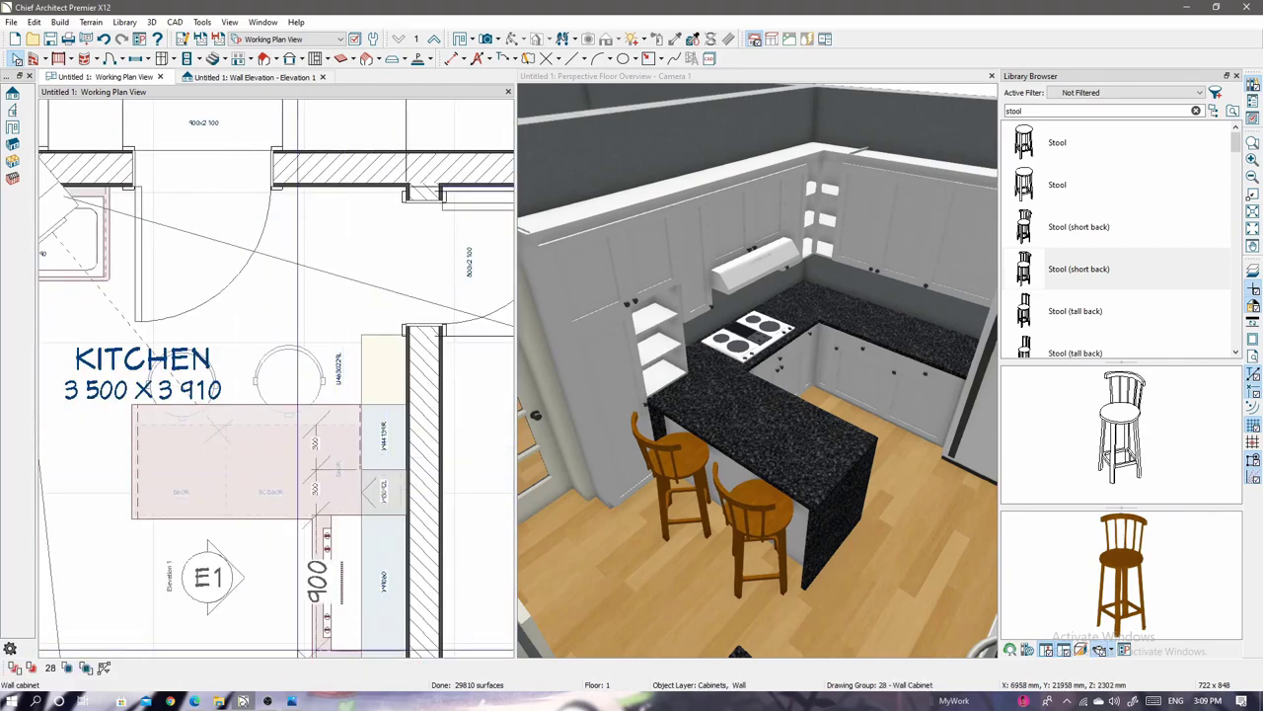
{"action": "scroll", "coordinate": [294, 487], "scroll_direction": "down", "scroll_amount": 3}
{"action": "scroll", "coordinate": [294, 486], "scroll_direction": "up", "scroll_amount": 2}
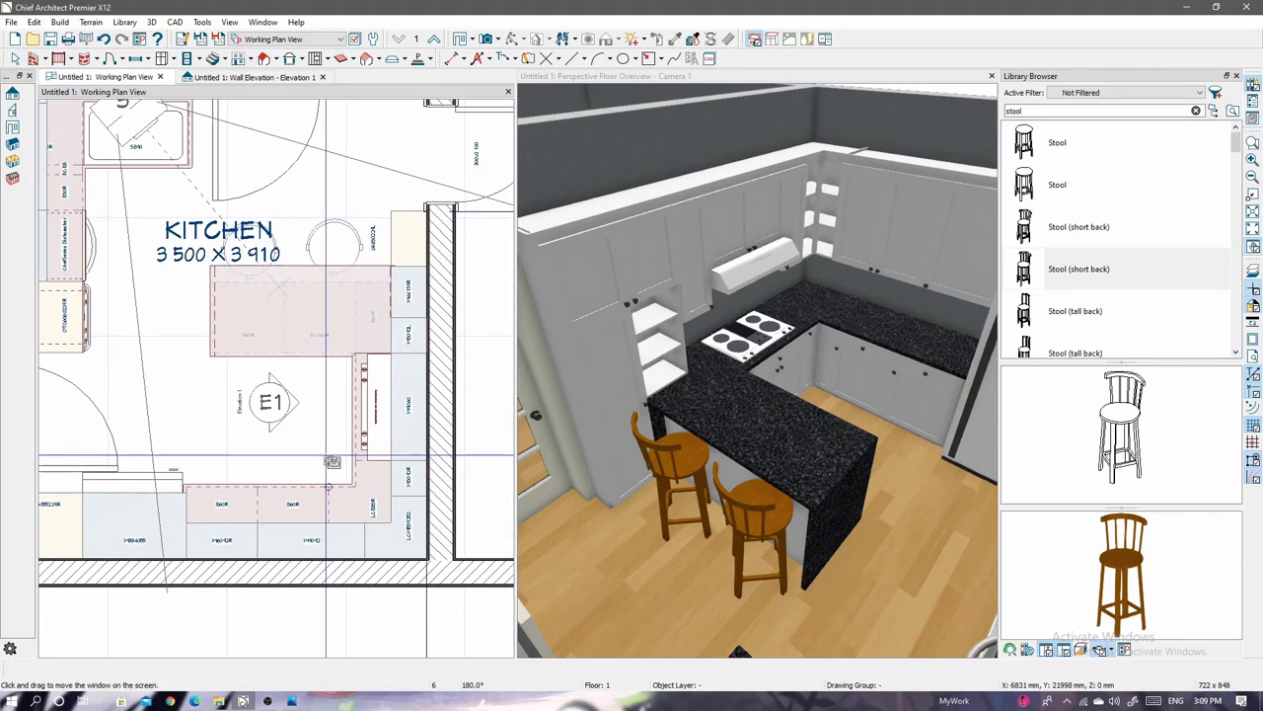
{"action": "scroll", "coordinate": [294, 486], "scroll_direction": "down", "scroll_amount": 2}
{"action": "scroll", "coordinate": [720, 443], "scroll_direction": "down", "scroll_amount": 3}
{"action": "left_click_drag", "start_coordinate": [721, 443], "coordinate": [836, 510]}
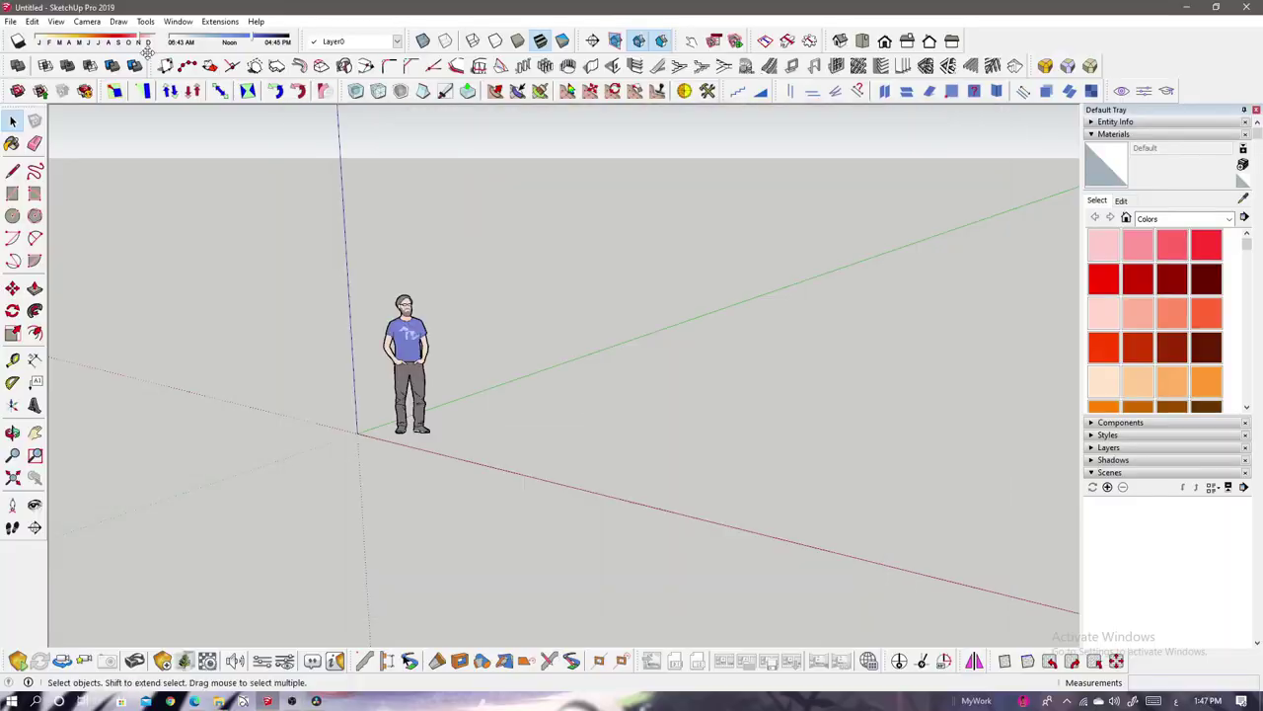
{"action": "left_click", "coordinate": [9, 20]}
{"action": "left_click", "coordinate": [30, 36]}
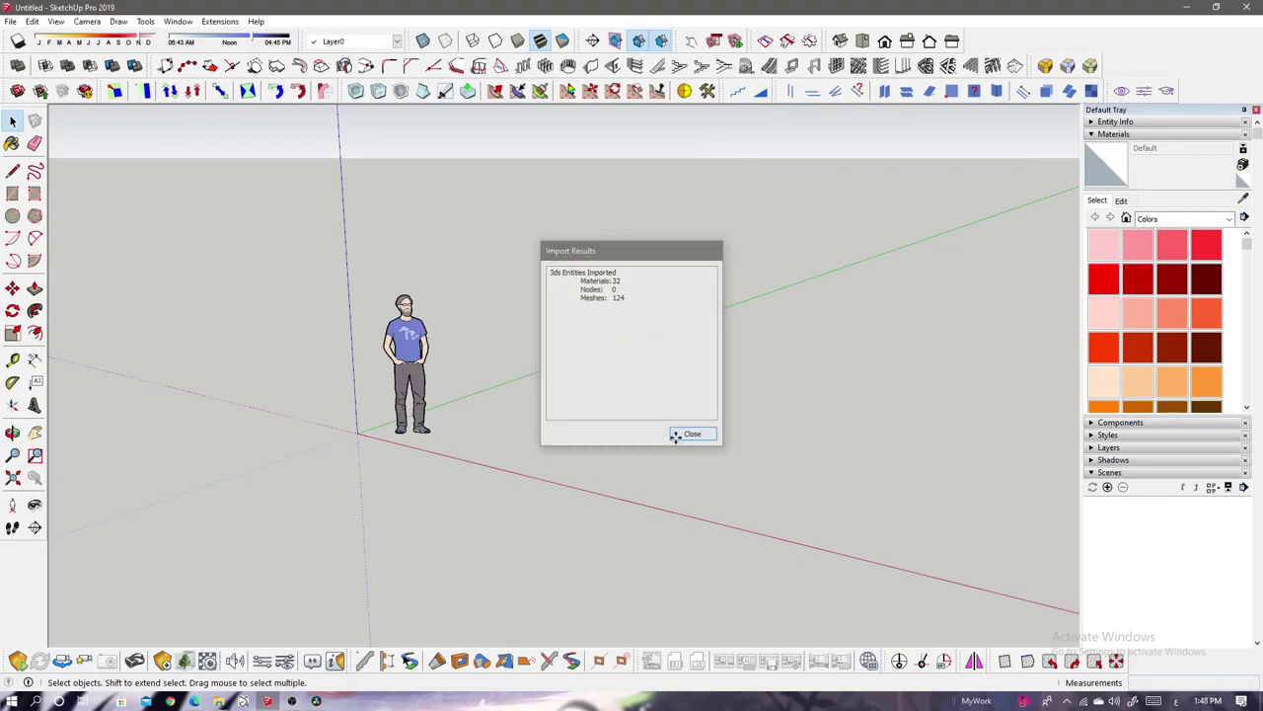
Place the imported 3ds kitchen at the origin.
{"action": "key", "text": "Return"}
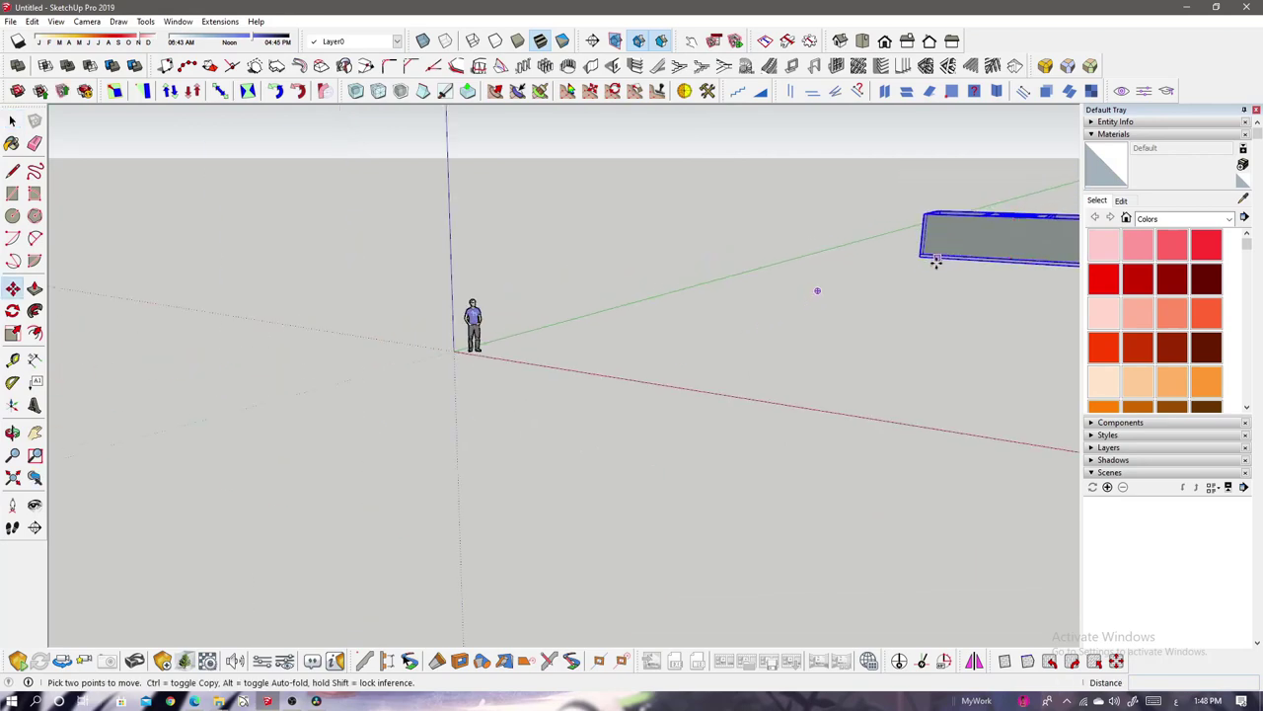
{"action": "left_click", "coordinate": [452, 352]}
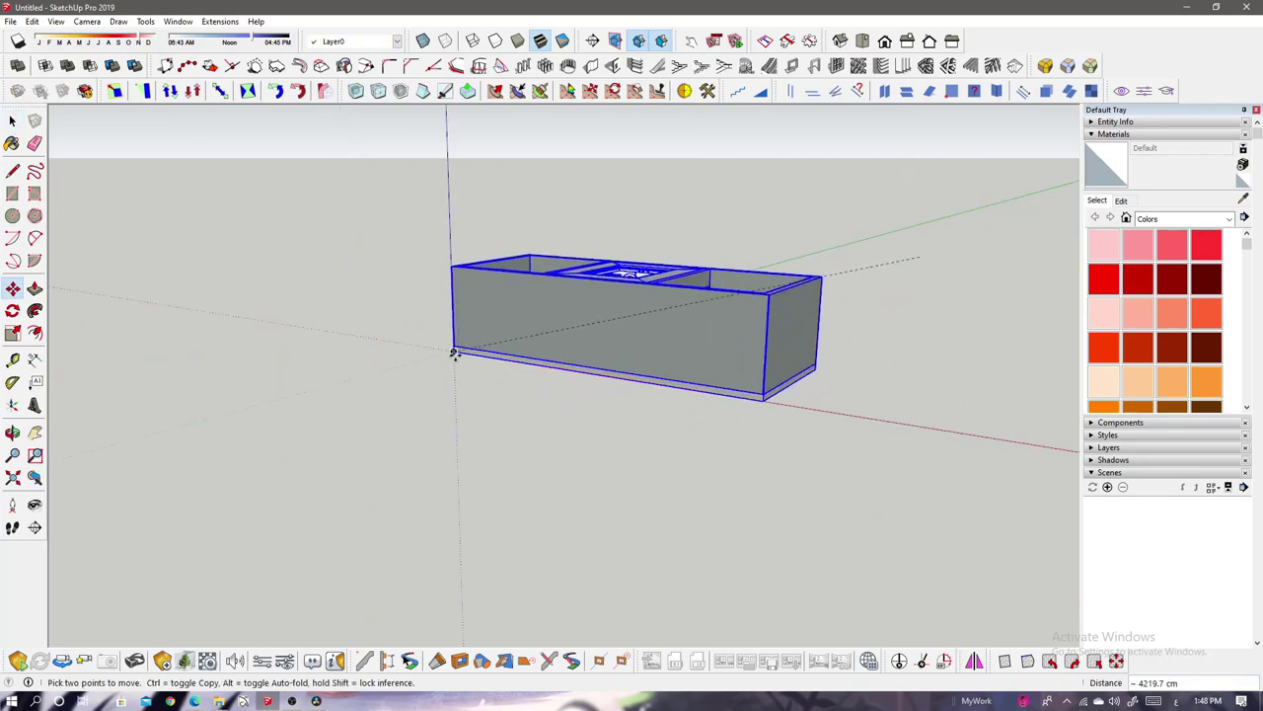
{"action": "scroll", "coordinate": [453, 296], "scroll_direction": "up", "scroll_amount": 5}
Draw a rectangle across the top of the kitchen box to cap it.
{"action": "key", "text": "r"}
{"action": "scroll", "coordinate": [454, 297], "scroll_direction": "up", "scroll_amount": 3}
{"action": "scroll", "coordinate": [454, 293], "scroll_direction": "up", "scroll_amount": 3}
{"action": "left_click", "coordinate": [454, 294]}
{"action": "scroll", "coordinate": [480, 366], "scroll_direction": "down", "scroll_amount": 5}
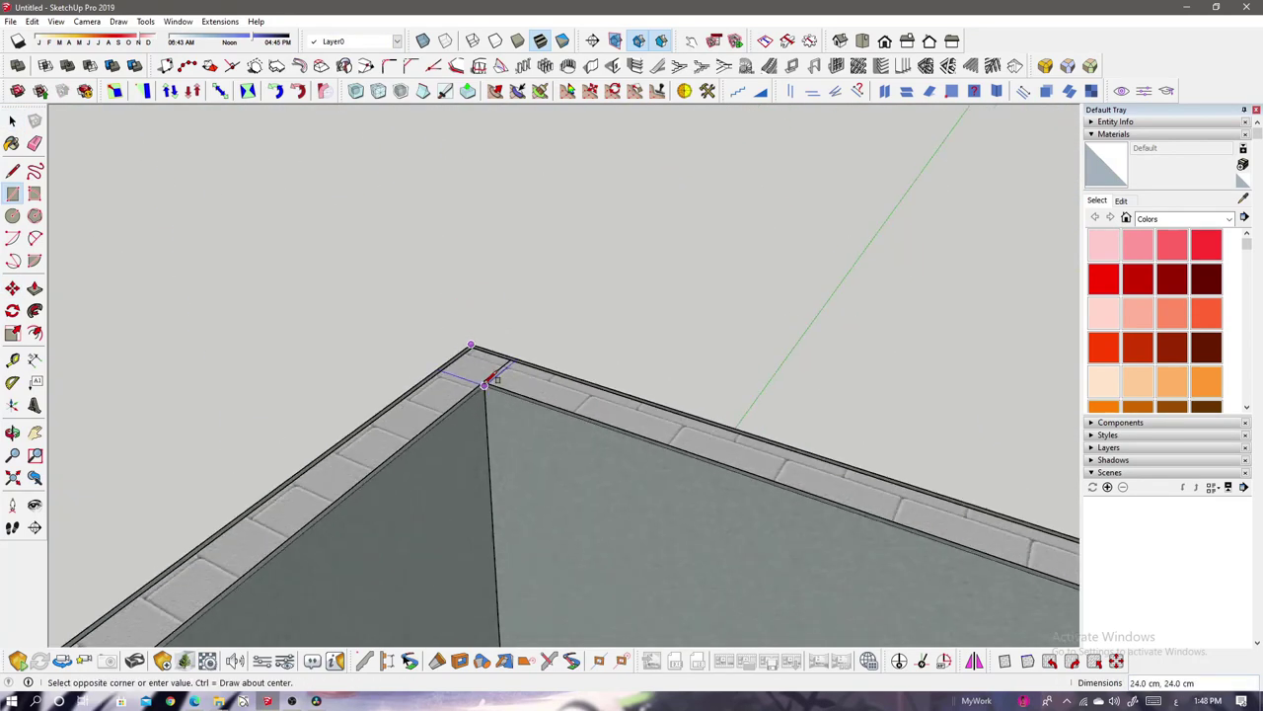
{"action": "middle_click_drag", "start_coordinate": [480, 366], "coordinate": [443, 319]}
{"action": "scroll", "coordinate": [552, 418], "scroll_direction": "up", "scroll_amount": 6}
{"action": "left_click", "coordinate": [515, 360]}
Give the new top cap thickness with Push/Pull.
{"action": "key", "text": "p"}
{"action": "scroll", "coordinate": [515, 360], "scroll_direction": "down", "scroll_amount": 4}
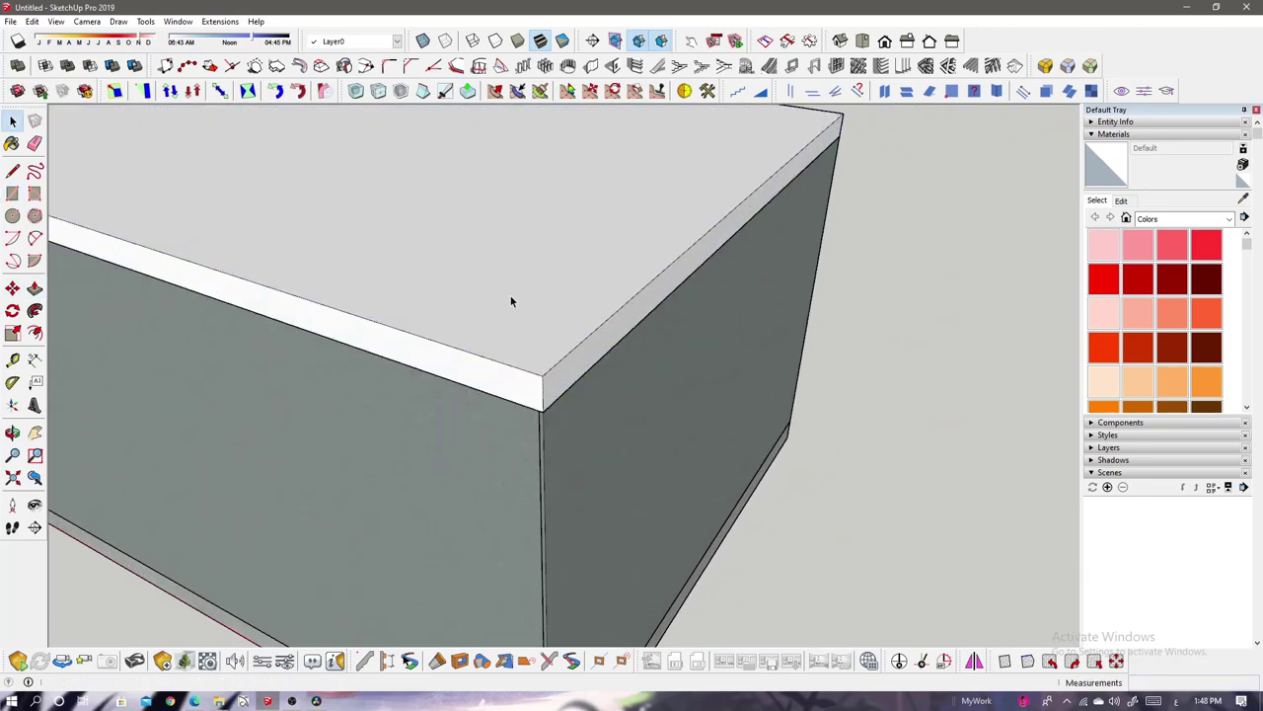
{"action": "key", "text": "space"}
{"action": "double_click", "coordinate": [519, 346]}
{"action": "scroll", "coordinate": [519, 349], "scroll_direction": "down", "scroll_amount": 4}
Switch the display to Simple Style with sky and green ground.
{"action": "left_click", "coordinate": [1138, 133]}
{"action": "left_click", "coordinate": [1110, 159]}
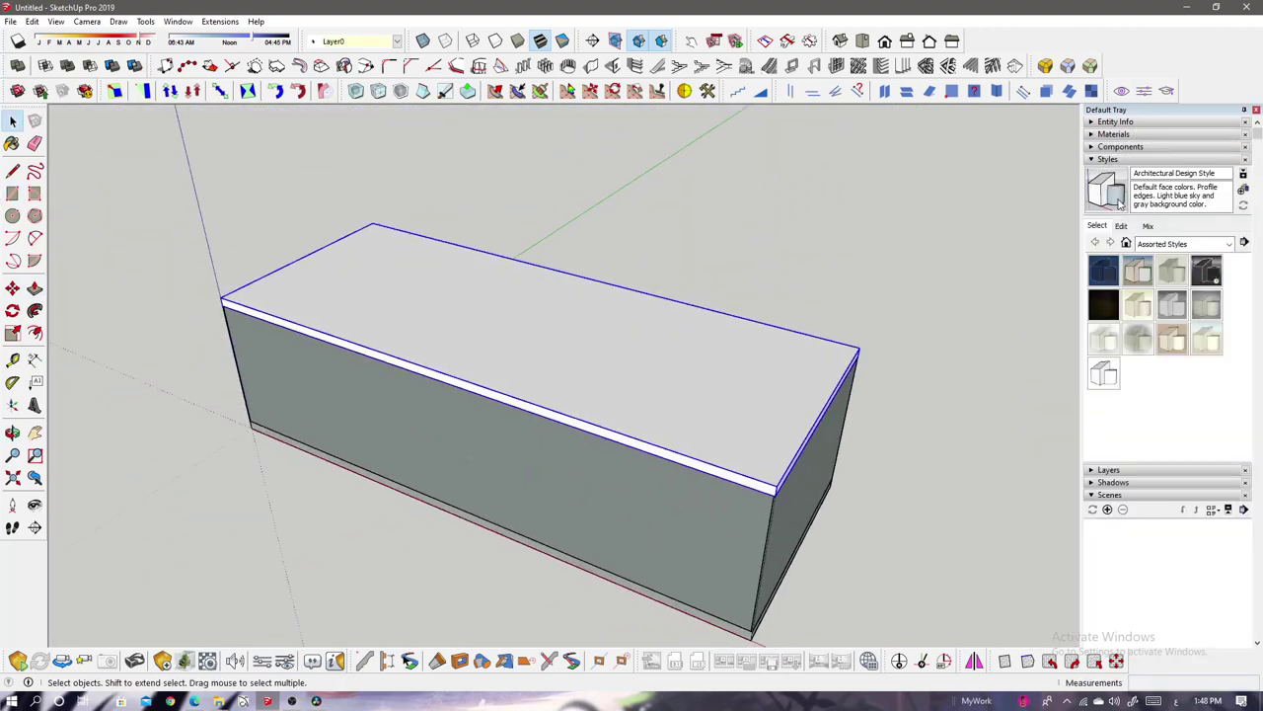
{"action": "left_click", "coordinate": [1104, 339]}
{"action": "middle_click_drag", "start_coordinate": [703, 497], "coordinate": [747, 459]}
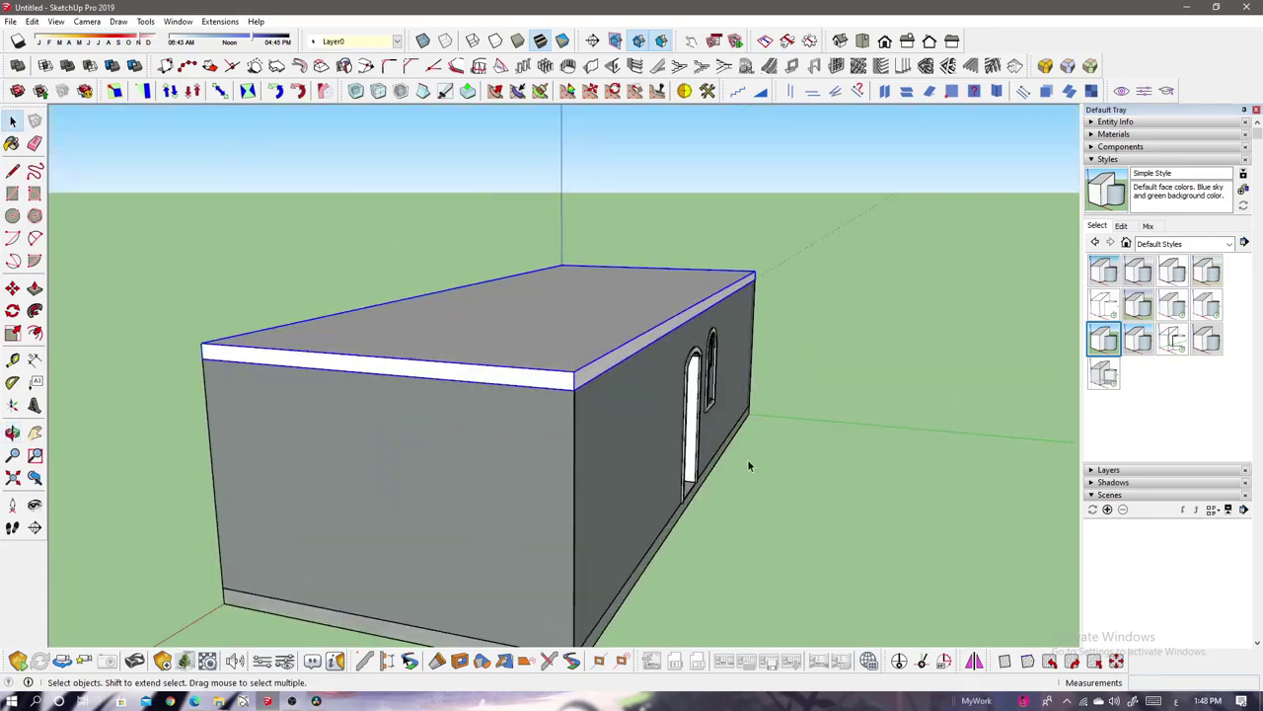
{"action": "scroll", "coordinate": [220, 282], "scroll_direction": "up", "scroll_amount": 5}
{"action": "scroll", "coordinate": [466, 326], "scroll_direction": "up", "scroll_amount": 3}
{"action": "mouse_move", "coordinate": [466, 326]}
{"action": "middle_mouse_down"}
{"action": "mouse_move", "coordinate": [854, 420]}
{"action": "mouse_move", "coordinate": [1057, 155]}
{"action": "mouse_move", "coordinate": [334, 638]}
{"action": "mouse_move", "coordinate": [566, 392]}
{"action": "middle_mouse_up"}
Isolate the pendant lamp from the rest of the kitchen.
{"action": "key", "text": "b"}
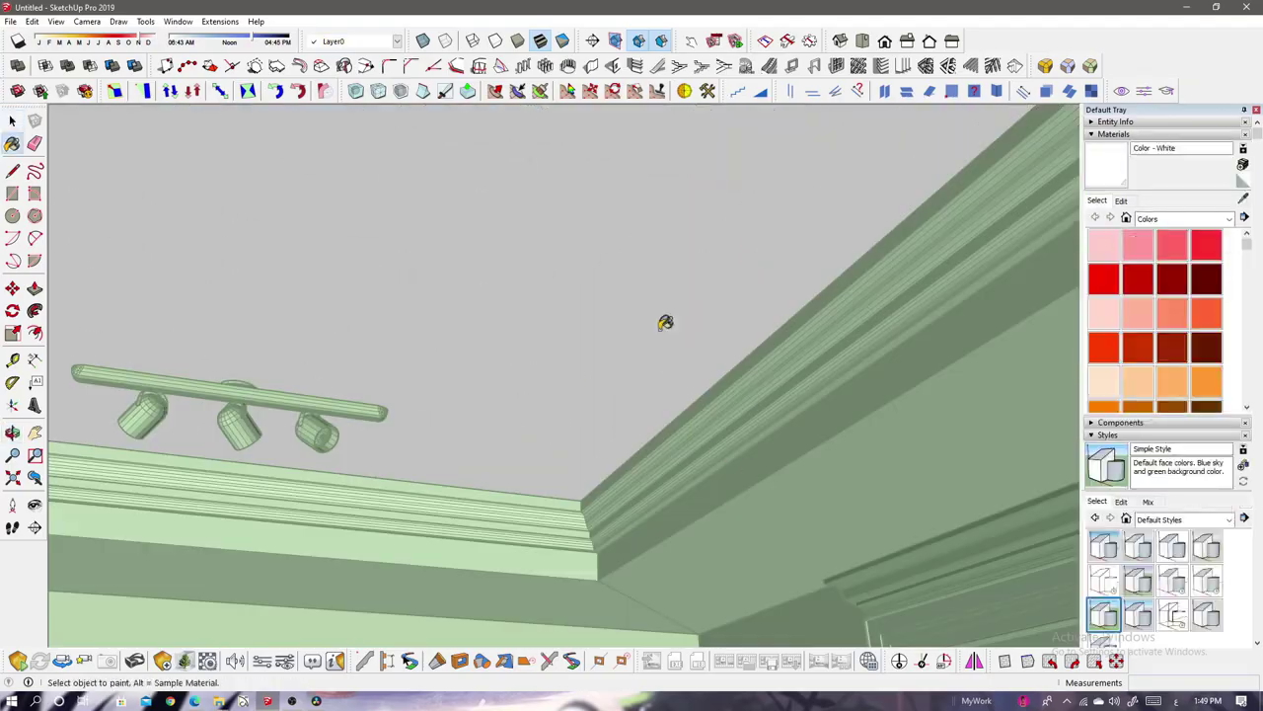
{"action": "middle_click_drag", "start_coordinate": [657, 287], "coordinate": [182, 476]}
{"action": "key", "text": "space"}
{"action": "scroll", "coordinate": [290, 437], "scroll_direction": "up", "scroll_amount": 2}
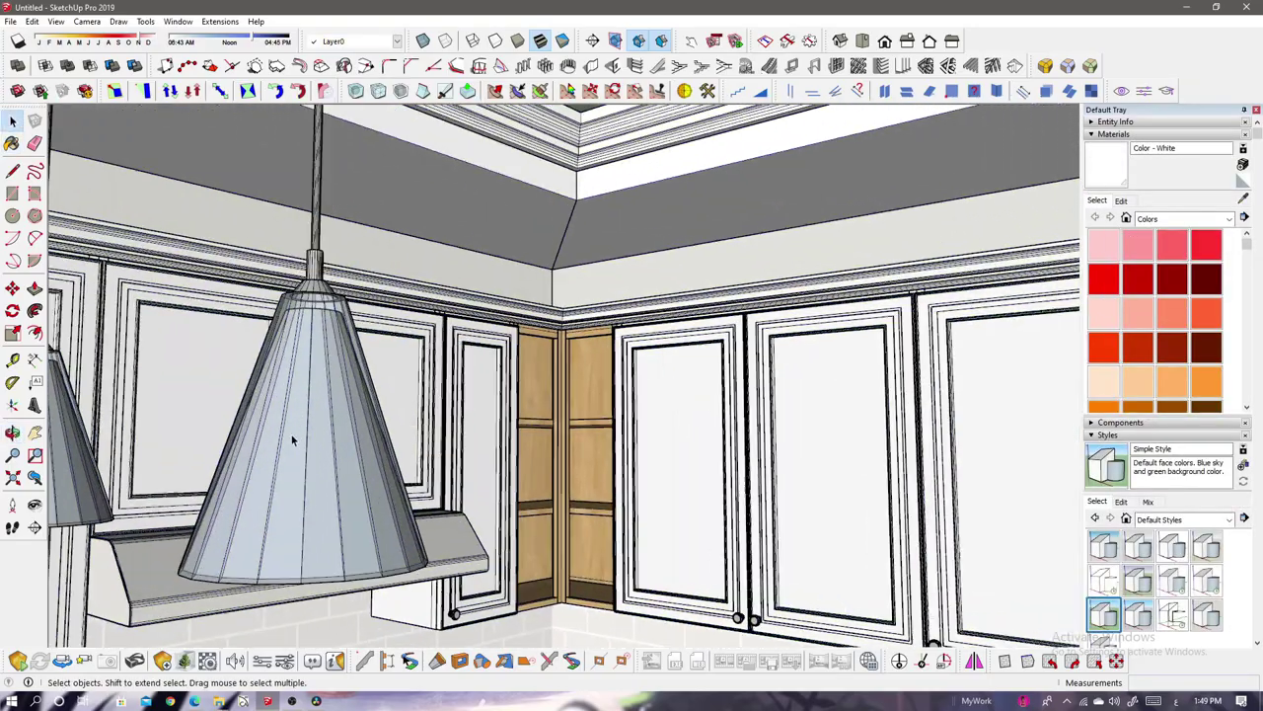
{"action": "right_click", "coordinate": [662, 277]}
{"action": "left_click", "coordinate": [339, 456]}
View the lone lamp from the front and zoom in on it.
{"action": "mouse_move", "coordinate": [333, 445]}
{"action": "middle_mouse_down"}
{"action": "mouse_move", "coordinate": [417, 474]}
{"action": "mouse_move", "coordinate": [564, 409]}
{"action": "mouse_move", "coordinate": [682, 170]}
{"action": "middle_mouse_up"}
{"action": "left_click", "coordinate": [885, 40]}
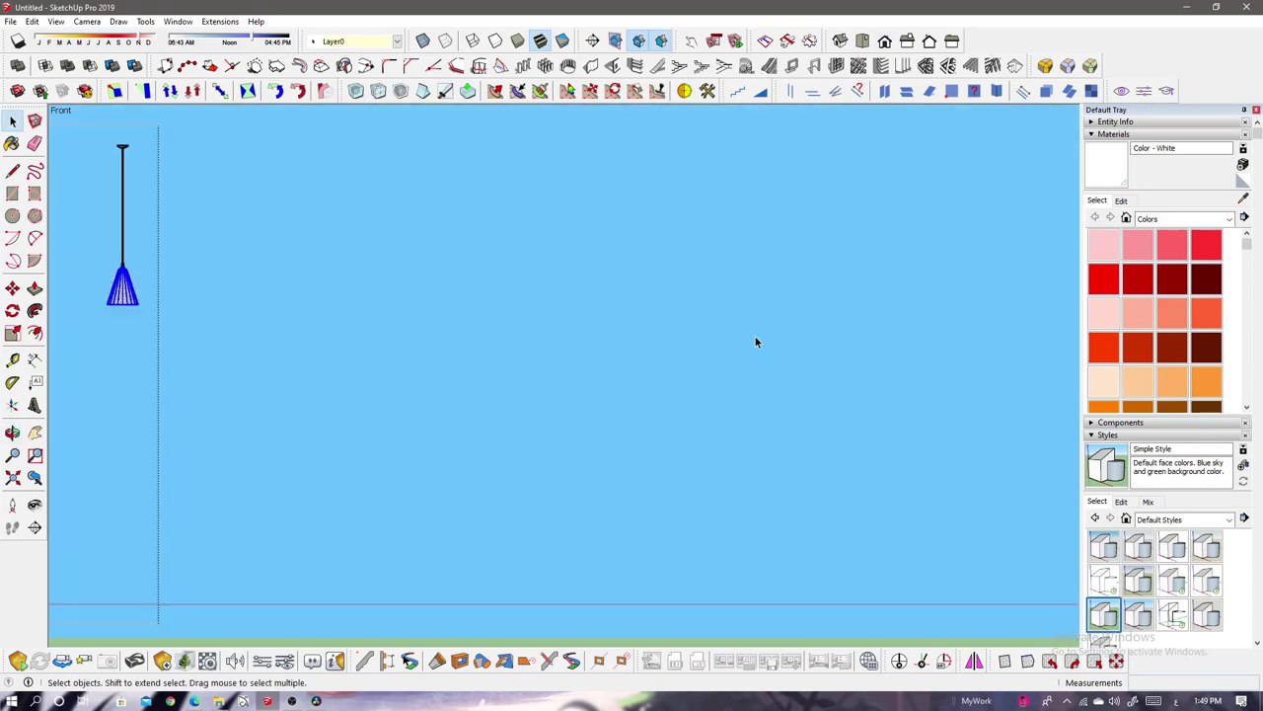
{"action": "scroll", "coordinate": [592, 365], "scroll_direction": "up", "scroll_amount": 3}
{"action": "key", "text": "l"}
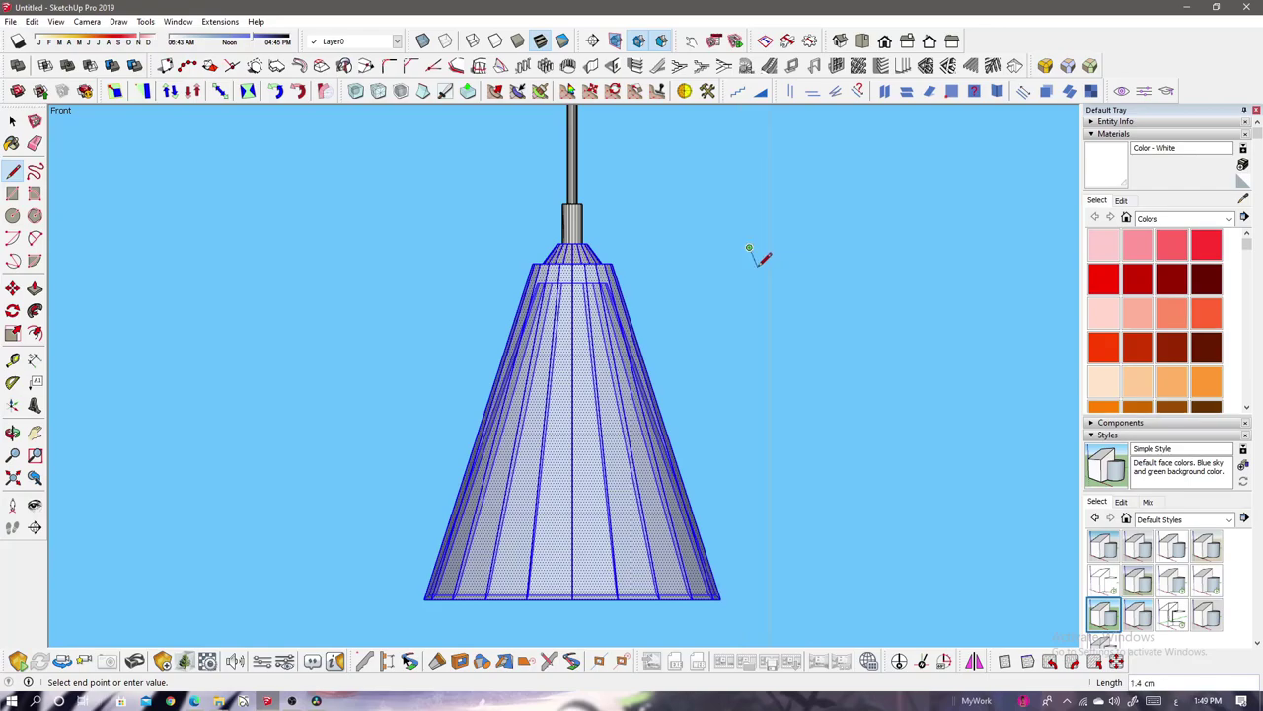
{"action": "middle_click_drag", "start_coordinate": [804, 262], "coordinate": [606, 395]}
{"action": "key", "text": "space"}
{"action": "scroll", "coordinate": [597, 398], "scroll_direction": "up", "scroll_amount": 5}
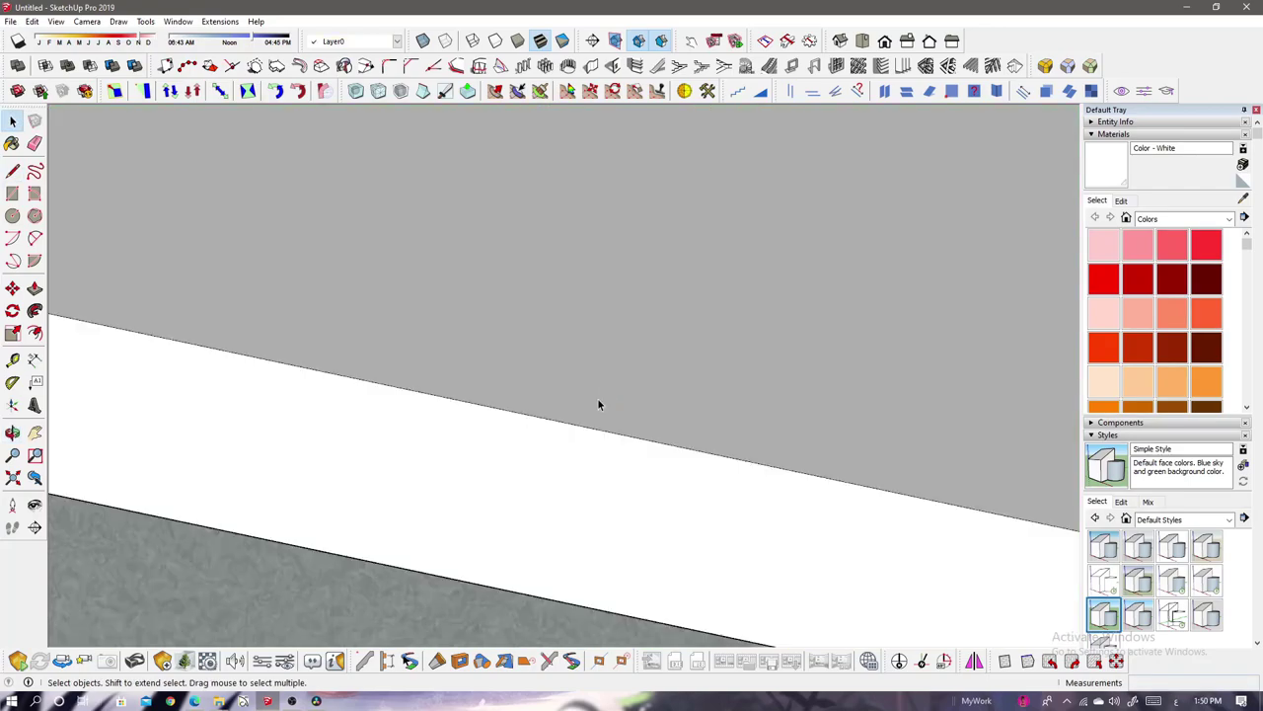
{"action": "scroll", "coordinate": [597, 398], "scroll_direction": "up", "scroll_amount": 2}
{"action": "key", "text": "shift+z"}
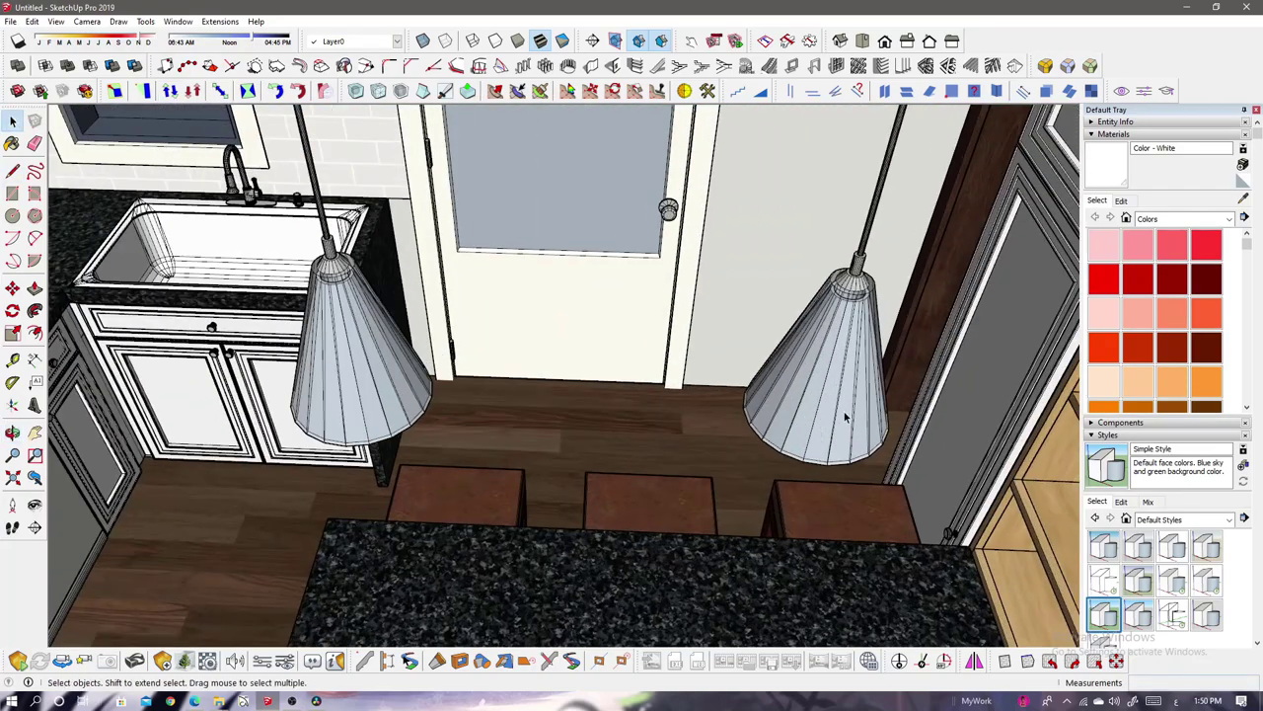
{"action": "scroll", "coordinate": [661, 451], "scroll_direction": "up", "scroll_amount": 5}
{"action": "scroll", "coordinate": [620, 319], "scroll_direction": "up", "scroll_amount": 3}
{"action": "scroll", "coordinate": [747, 311], "scroll_direction": "up", "scroll_amount": 2}
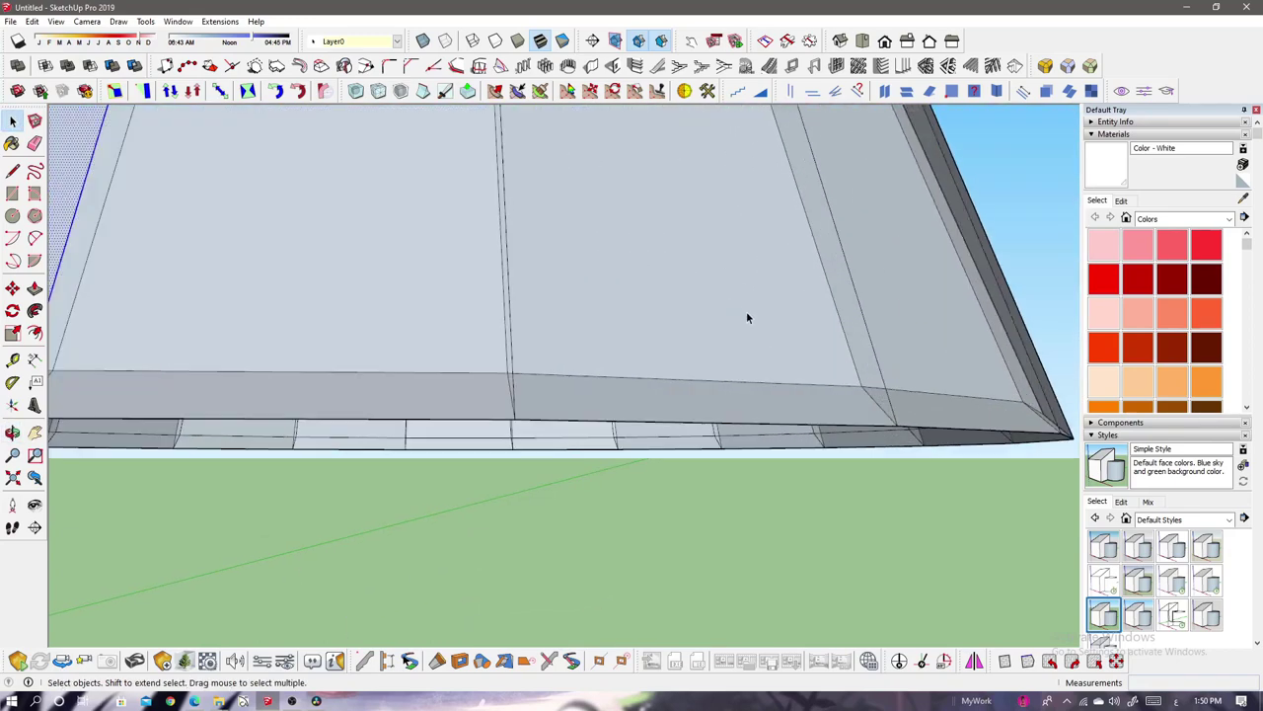
{"action": "scroll", "coordinate": [789, 296], "scroll_direction": "up", "scroll_amount": 2}
{"action": "scroll", "coordinate": [834, 283], "scroll_direction": "down", "scroll_amount": 5}
Select the whole lamp shade and sample and edit its transparent glass material.
{"action": "triple_click", "coordinate": [680, 468]}
{"action": "left_click", "coordinate": [1115, 121]}
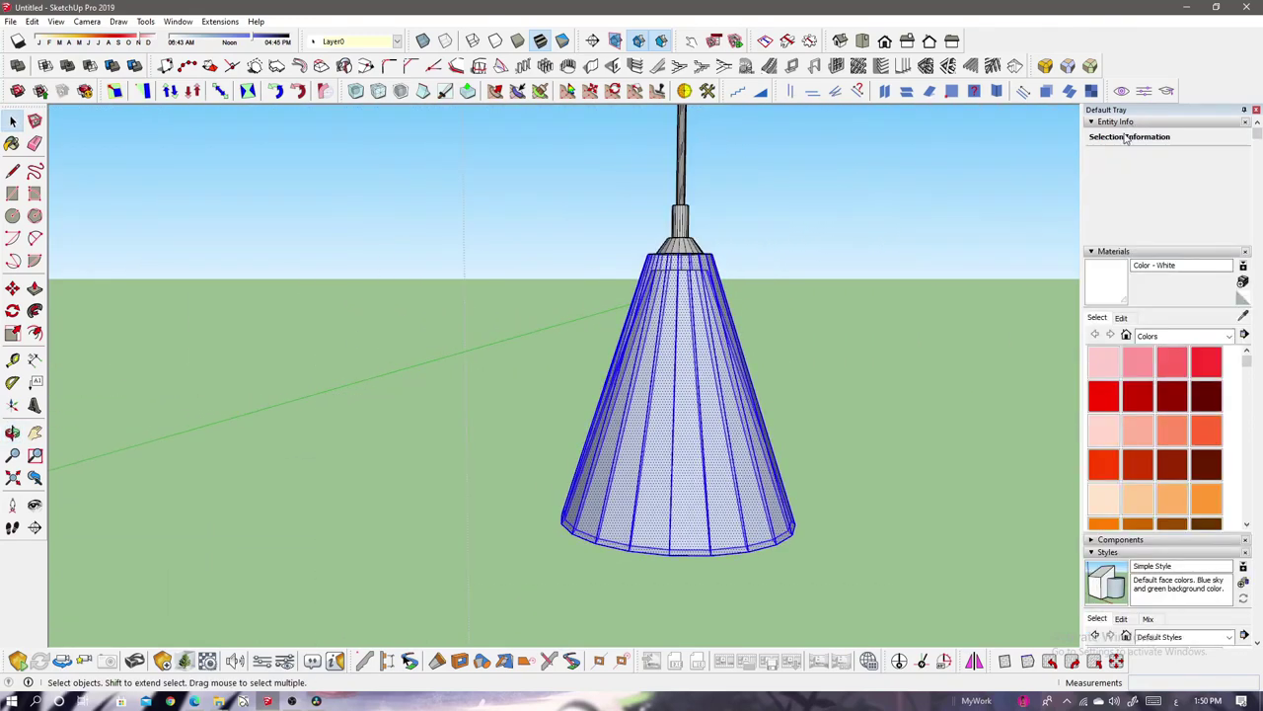
{"action": "left_click", "coordinate": [1107, 166]}
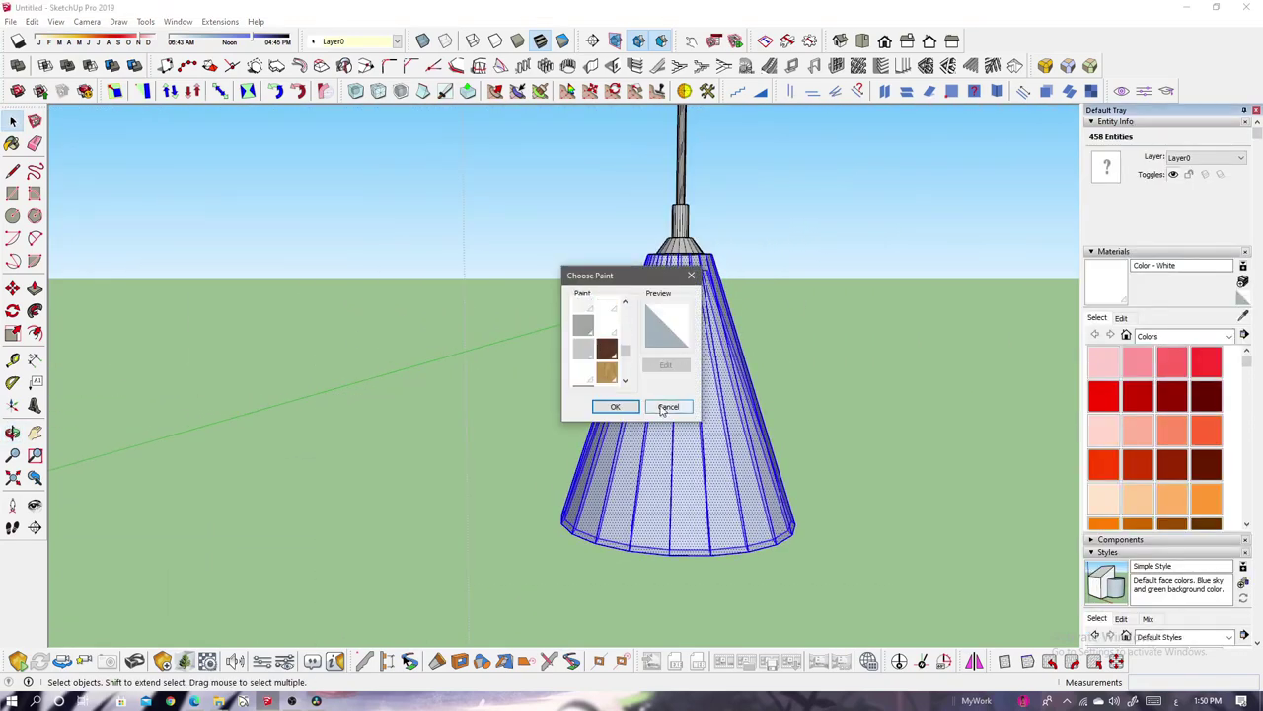
{"action": "left_click", "coordinate": [666, 407]}
{"action": "left_click", "coordinate": [1122, 318]}
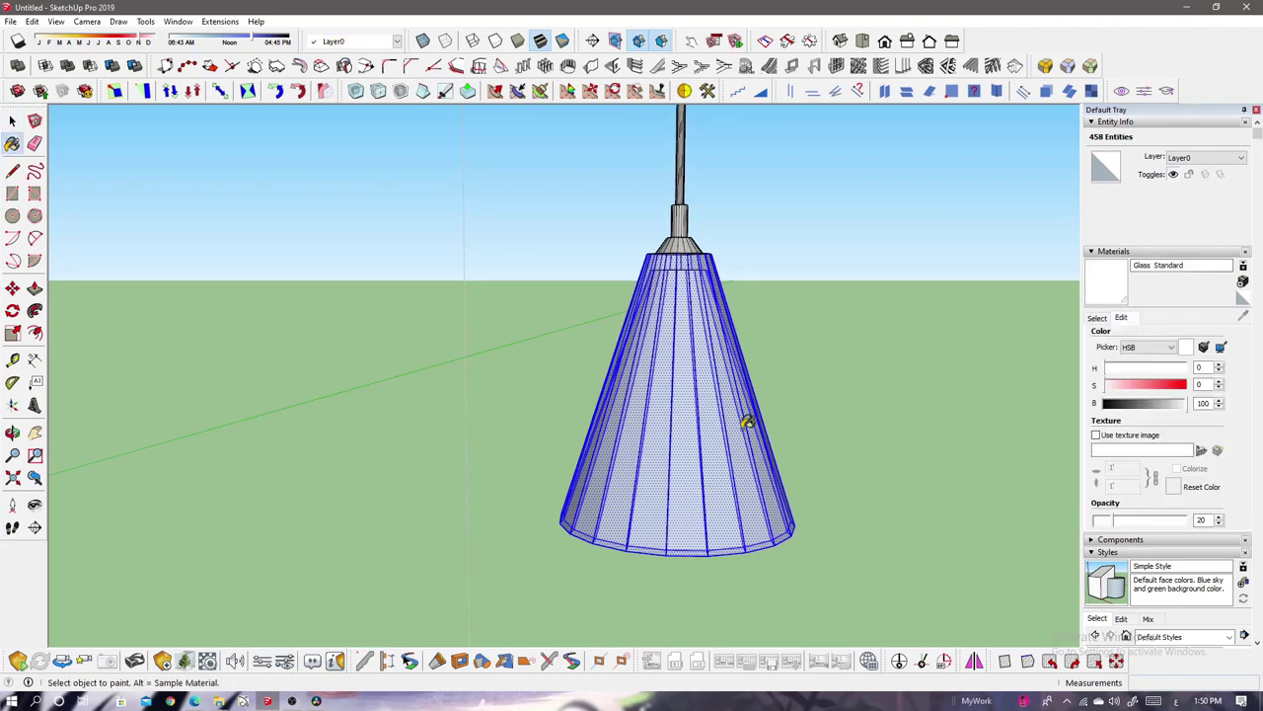
{"action": "key", "text": "space"}
{"action": "left_click", "coordinate": [1109, 173]}
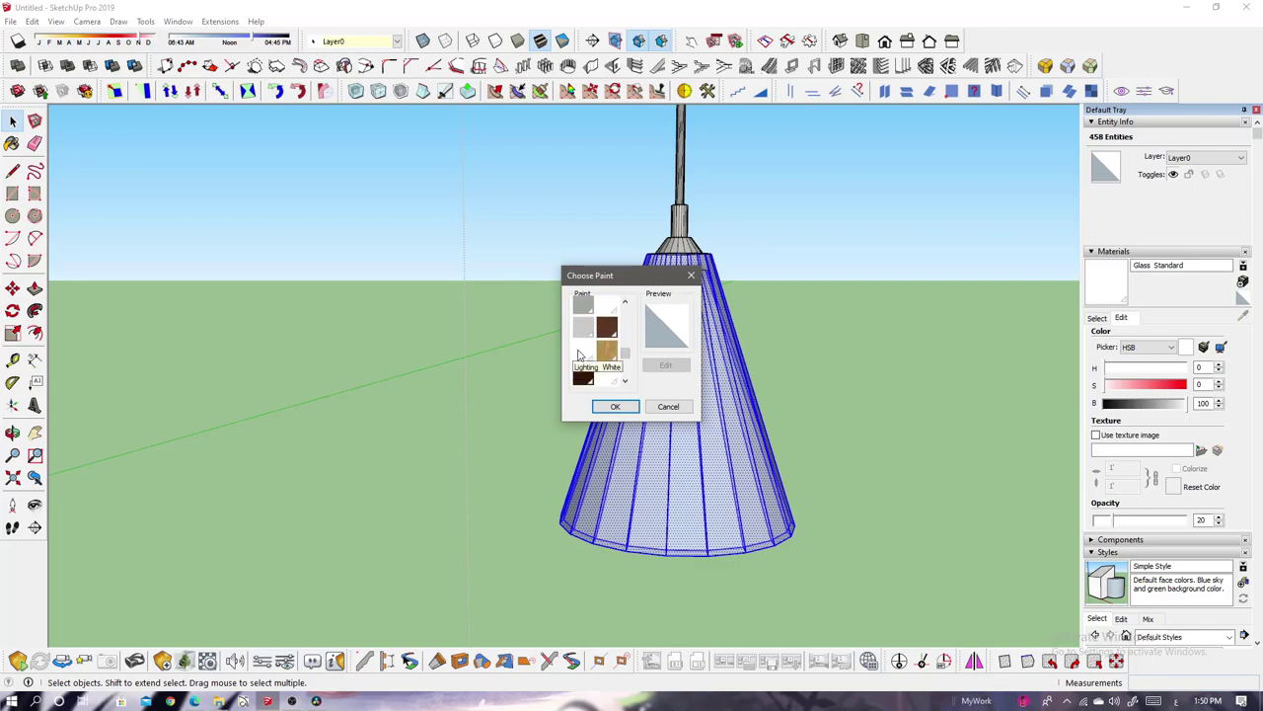
{"action": "left_click", "coordinate": [669, 407]}
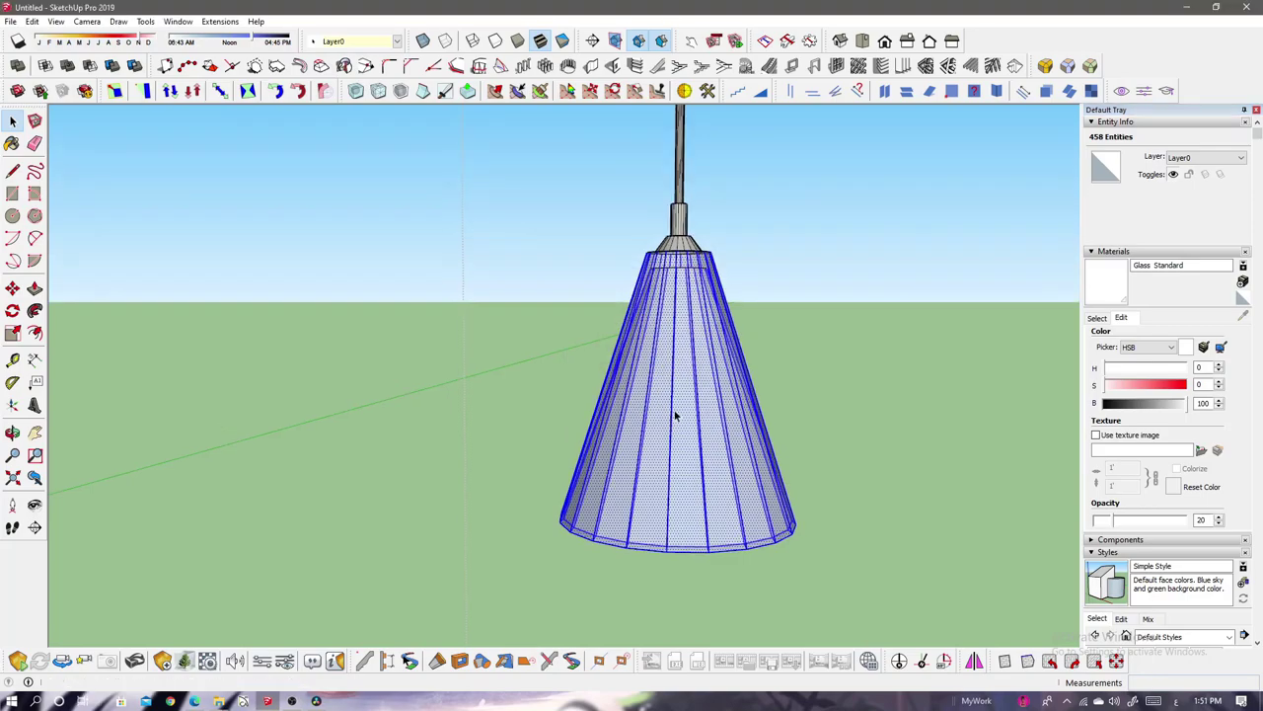
Orbit below the lamp to see the bulb through the glass shade.
{"action": "scroll", "coordinate": [718, 466], "scroll_direction": "up", "scroll_amount": 10}
{"action": "middle_click_drag", "start_coordinate": [1015, 482], "coordinate": [767, 428]}
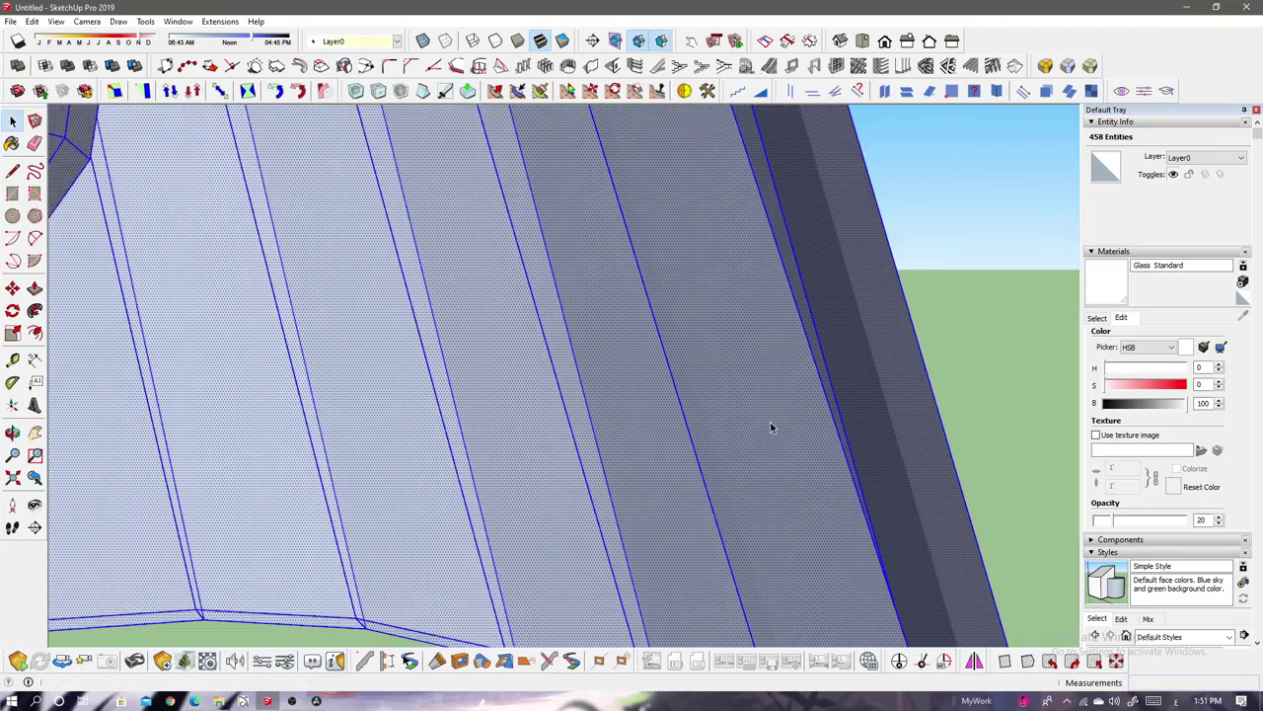
{"action": "key", "text": "b"}
{"action": "scroll", "coordinate": [780, 385], "scroll_direction": "down", "scroll_amount": 5}
{"action": "middle_click_drag", "start_coordinate": [779, 385], "coordinate": [697, 169]}
{"action": "scroll", "coordinate": [595, 465], "scroll_direction": "up", "scroll_amount": 5}
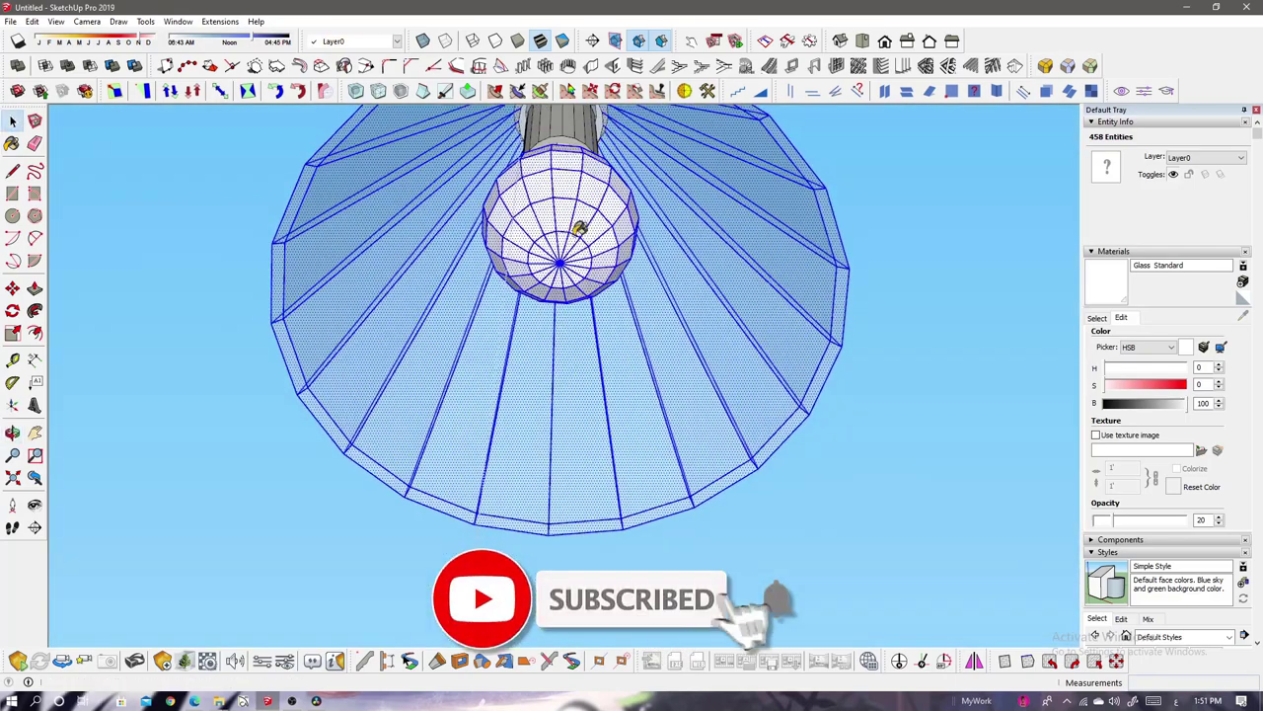
{"action": "scroll", "coordinate": [640, 221], "scroll_direction": "down", "scroll_amount": 5}
Push the pendant lamp's ring band inward by 1.3 cm.
{"action": "right_click", "coordinate": [580, 126]}
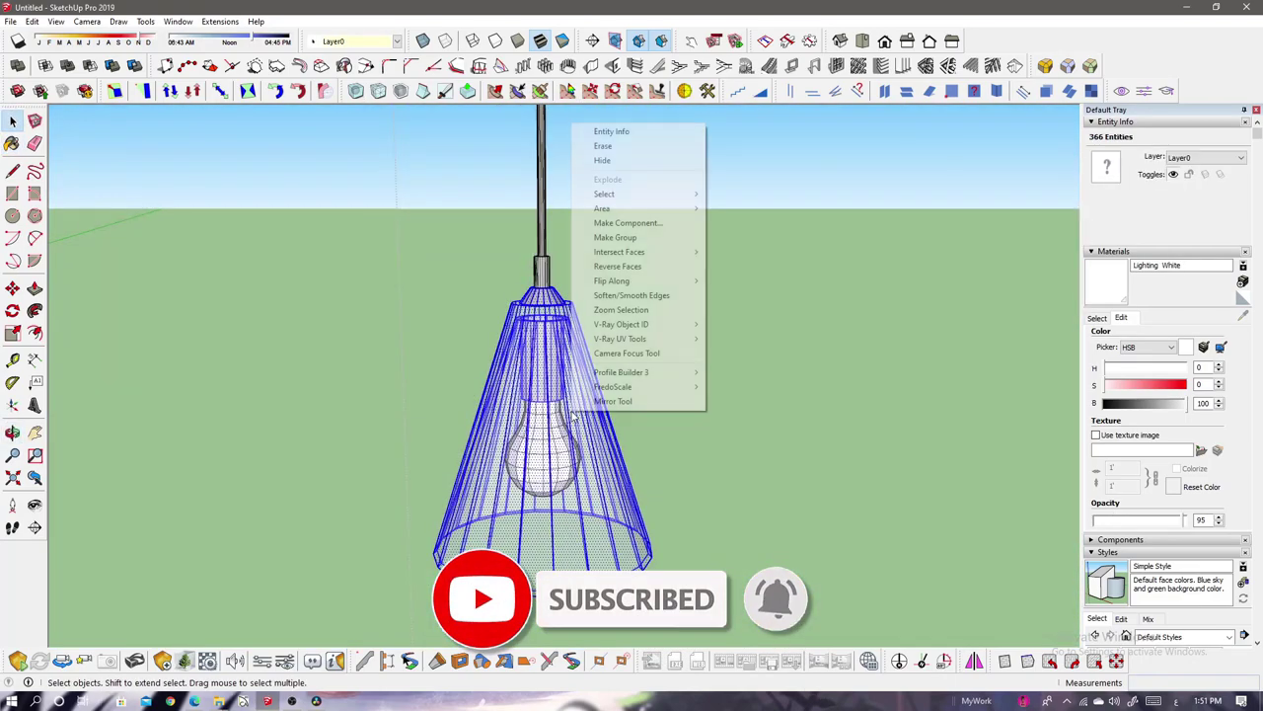
{"action": "key", "text": "Escape"}
{"action": "scroll", "coordinate": [896, 287], "scroll_direction": "up", "scroll_amount": 5}
{"action": "left_click", "coordinate": [1122, 223]}
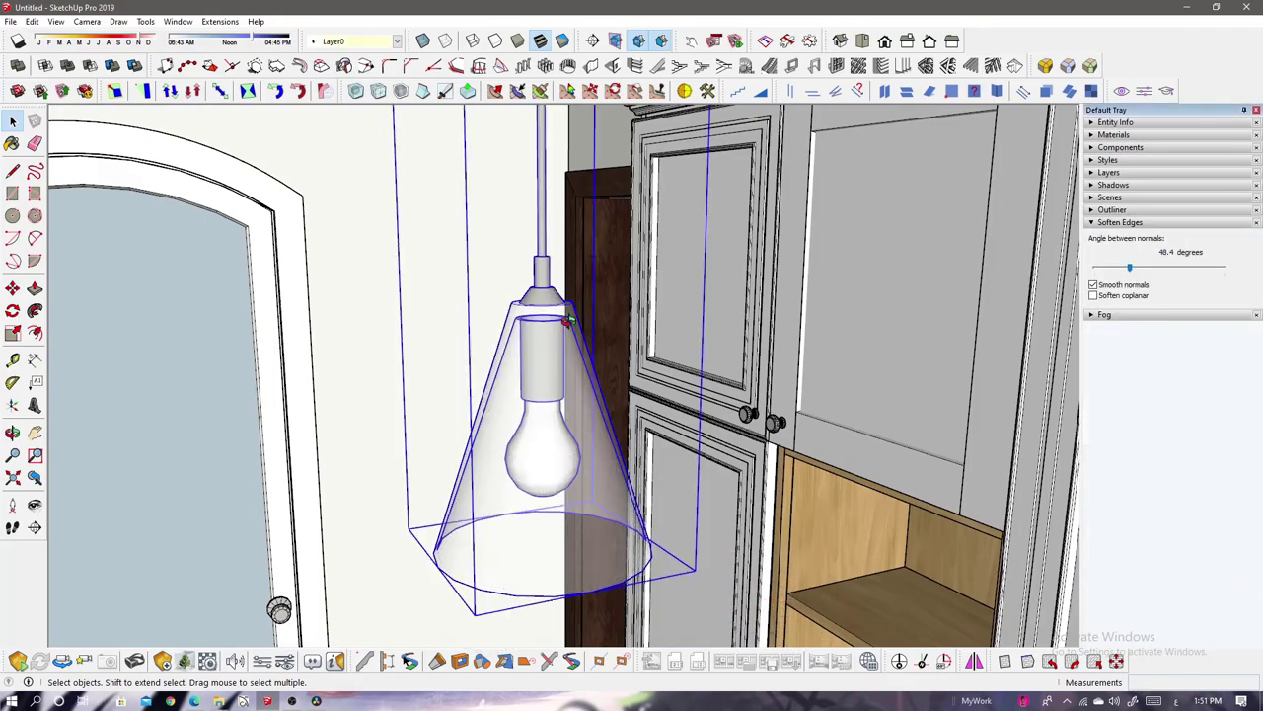
{"action": "middle_click_drag", "start_coordinate": [571, 319], "coordinate": [456, 283]}
{"action": "scroll", "coordinate": [464, 319], "scroll_direction": "up", "scroll_amount": 5}
{"action": "scroll", "coordinate": [429, 411], "scroll_direction": "up", "scroll_amount": 4}
{"action": "mouse_move", "coordinate": [428, 412]}
{"action": "middle_mouse_down"}
{"action": "mouse_move", "coordinate": [762, 128]}
{"action": "mouse_move", "coordinate": [643, 358]}
{"action": "middle_mouse_up"}
{"action": "key", "text": "p"}
{"action": "scroll", "coordinate": [874, 315], "scroll_direction": "down", "scroll_amount": 3}
{"action": "left_click", "coordinate": [804, 229]}
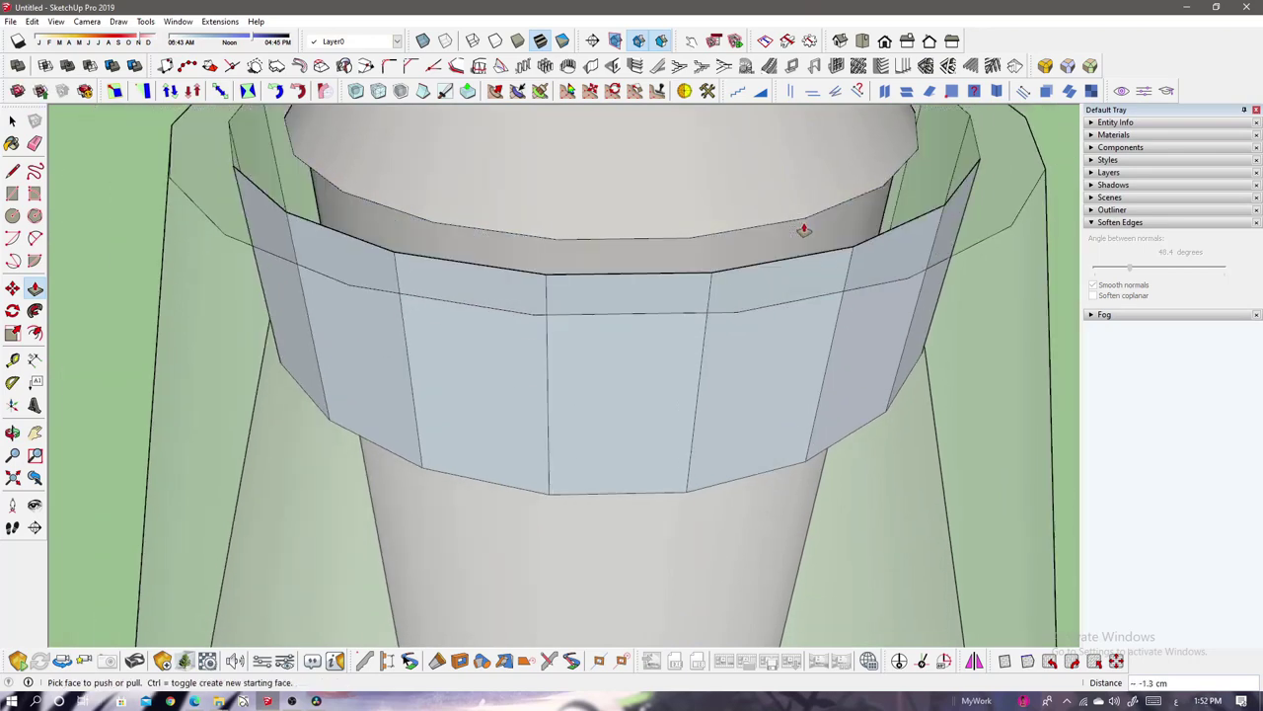
Paint the ring band's top strip with Aluminum Brushed.
{"action": "scroll", "coordinate": [805, 228], "scroll_direction": "down", "scroll_amount": 6}
{"action": "scroll", "coordinate": [781, 302], "scroll_direction": "up", "scroll_amount": 6}
{"action": "scroll", "coordinate": [662, 516], "scroll_direction": "up", "scroll_amount": 2}
{"action": "scroll", "coordinate": [640, 477], "scroll_direction": "down", "scroll_amount": 2}
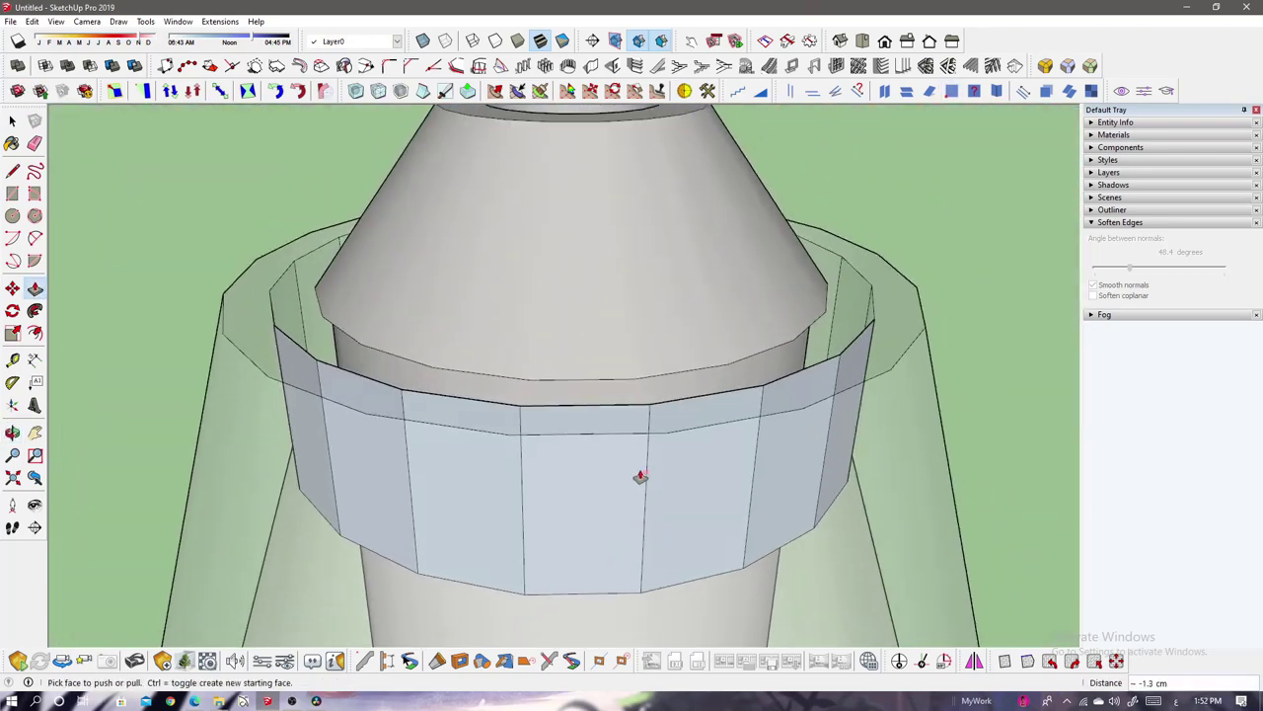
{"action": "key", "text": "b"}
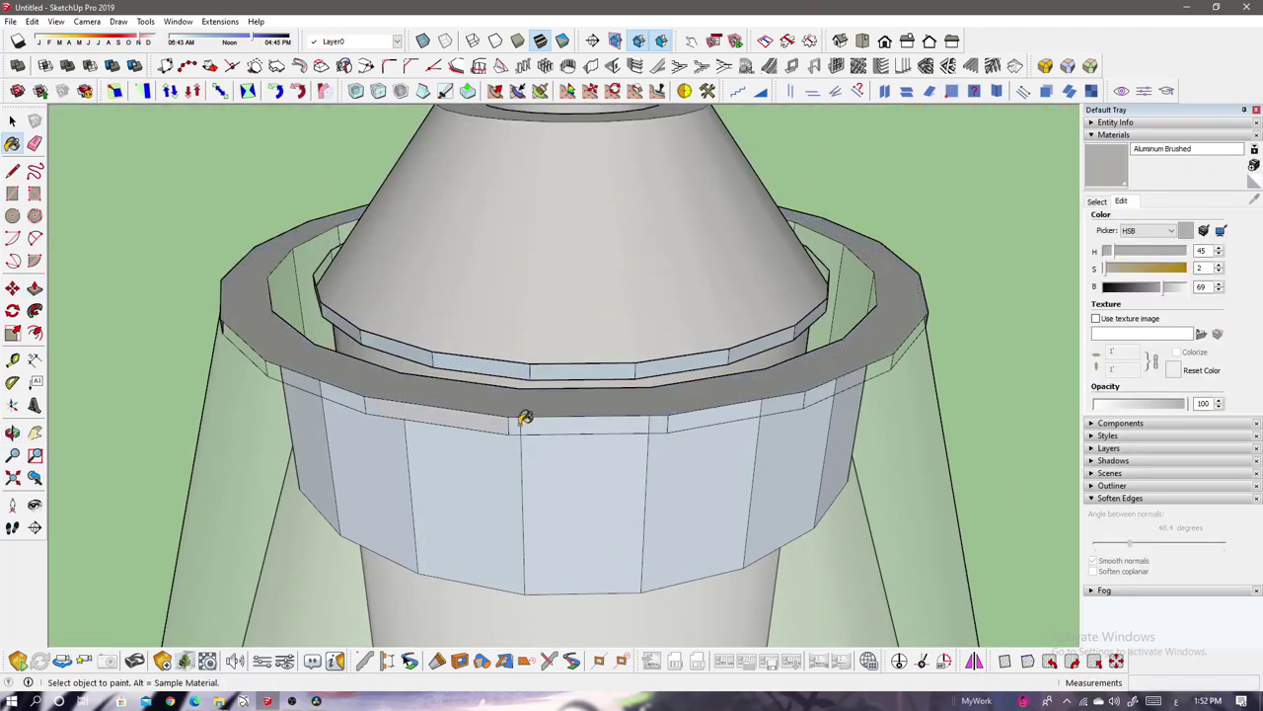
{"action": "left_click", "coordinate": [525, 417]}
{"action": "scroll", "coordinate": [685, 418], "scroll_direction": "up", "scroll_amount": 2}
{"action": "scroll", "coordinate": [685, 417], "scroll_direction": "down", "scroll_amount": 2}
Orbit around the lamp's cone and band edge with Paint Bucket active.
{"action": "middle_click_drag", "start_coordinate": [834, 342], "coordinate": [691, 484]}
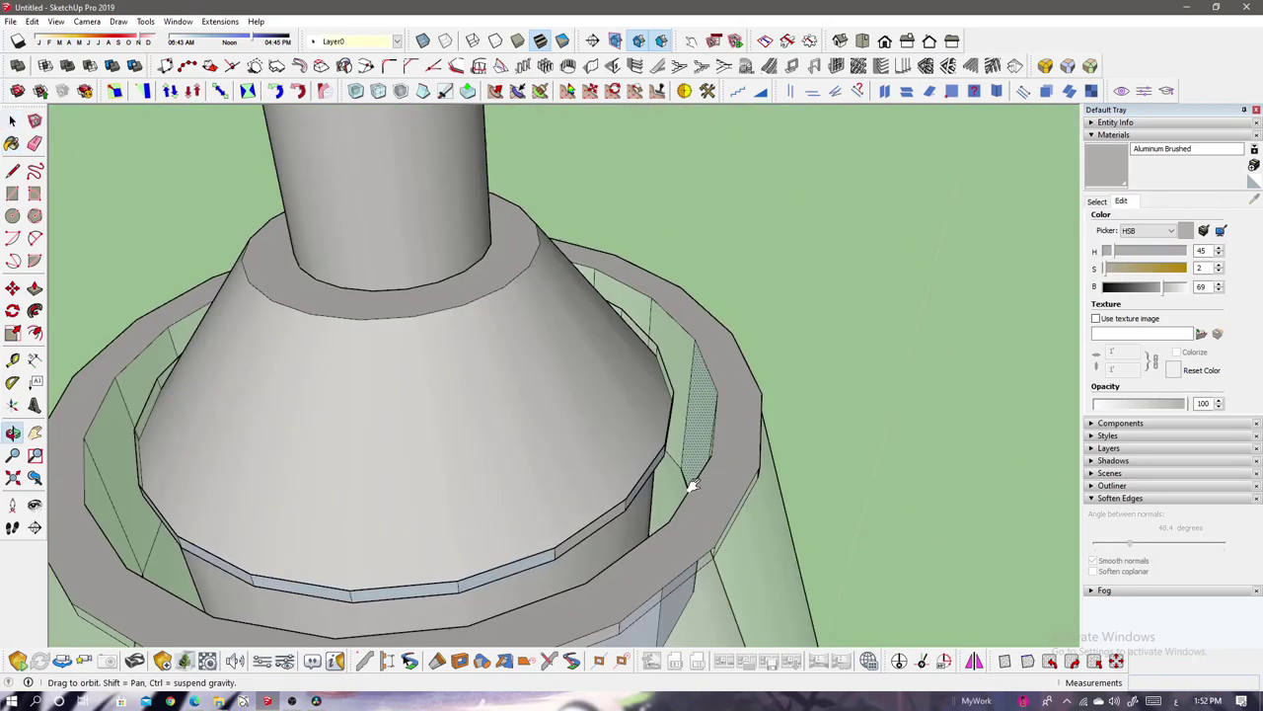
{"action": "scroll", "coordinate": [691, 484], "scroll_direction": "up", "scroll_amount": 3}
{"action": "key", "text": "l"}
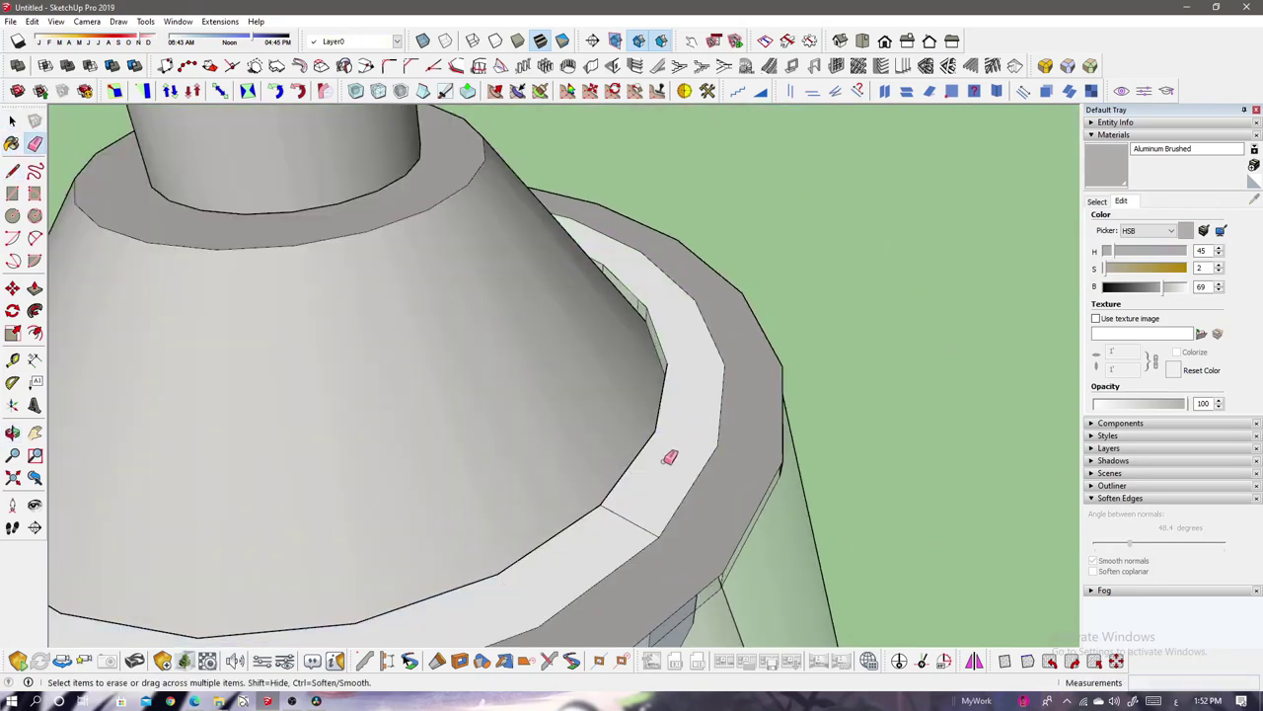
{"action": "scroll", "coordinate": [651, 470], "scroll_direction": "down", "scroll_amount": 3}
{"action": "key", "text": "b"}
{"action": "middle_click_drag", "start_coordinate": [582, 559], "coordinate": [592, 507]}
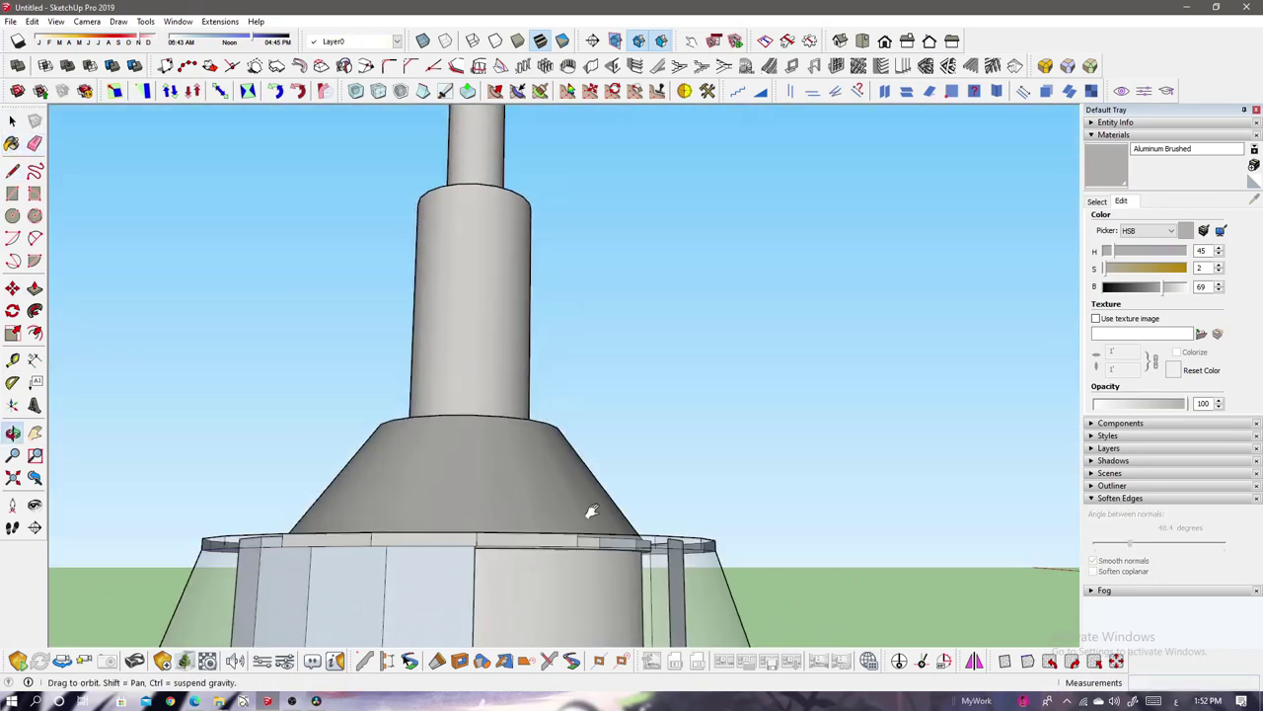
{"action": "scroll", "coordinate": [572, 395], "scroll_direction": "up", "scroll_amount": 3}
{"action": "key", "text": "b"}
{"action": "middle_click_drag", "start_coordinate": [778, 328], "coordinate": [353, 330]}
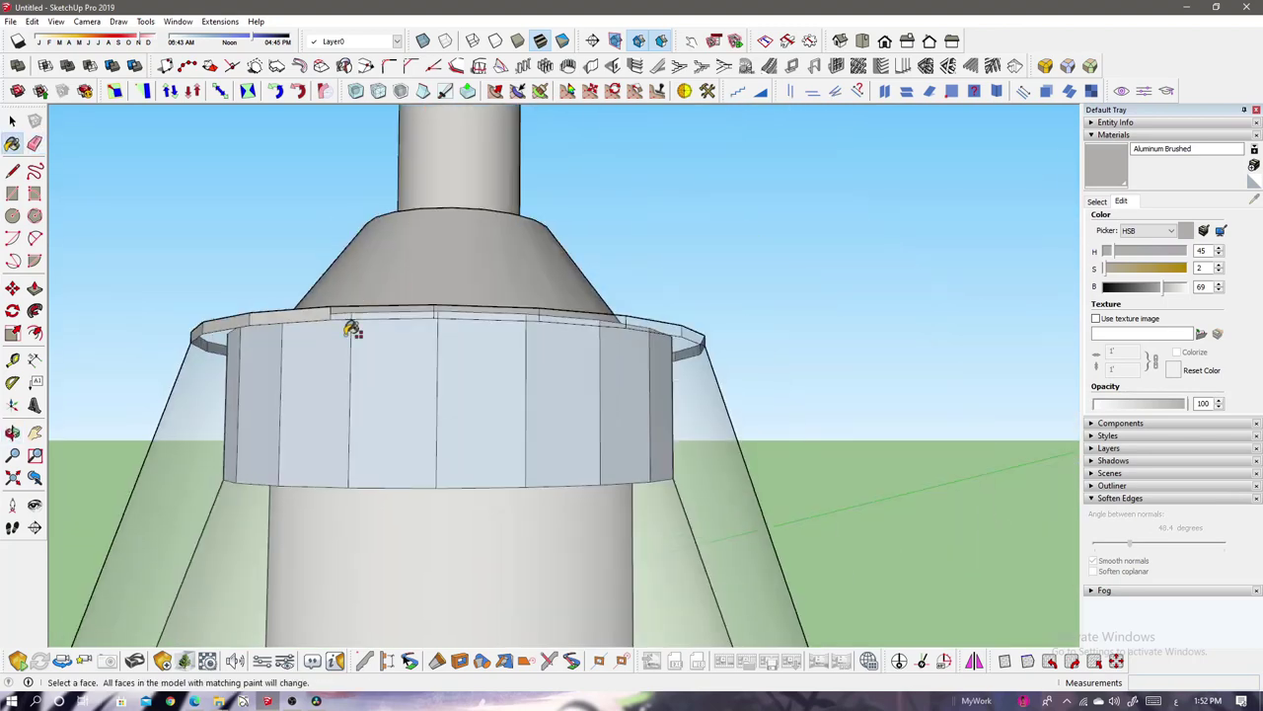
{"action": "middle_click_drag", "start_coordinate": [701, 340], "coordinate": [407, 336]}
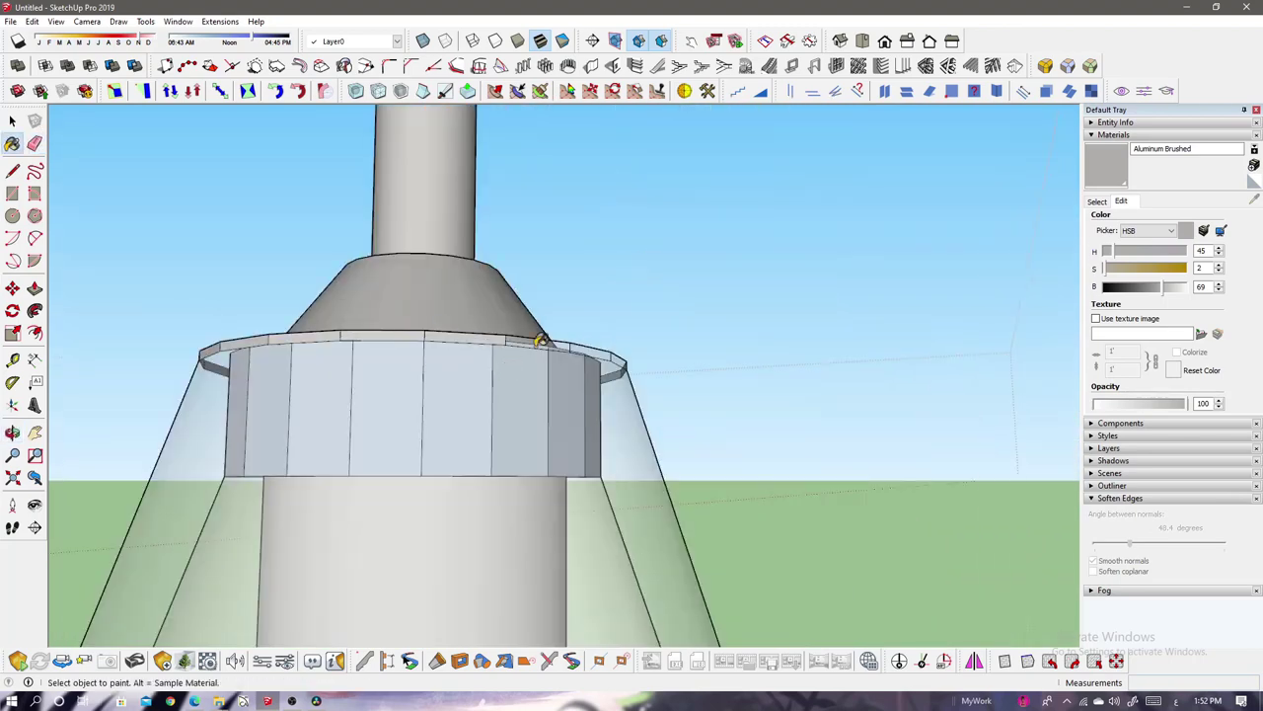
{"action": "middle_click_drag", "start_coordinate": [623, 352], "coordinate": [695, 345]}
{"action": "scroll", "coordinate": [550, 290], "scroll_direction": "up", "scroll_amount": 3}
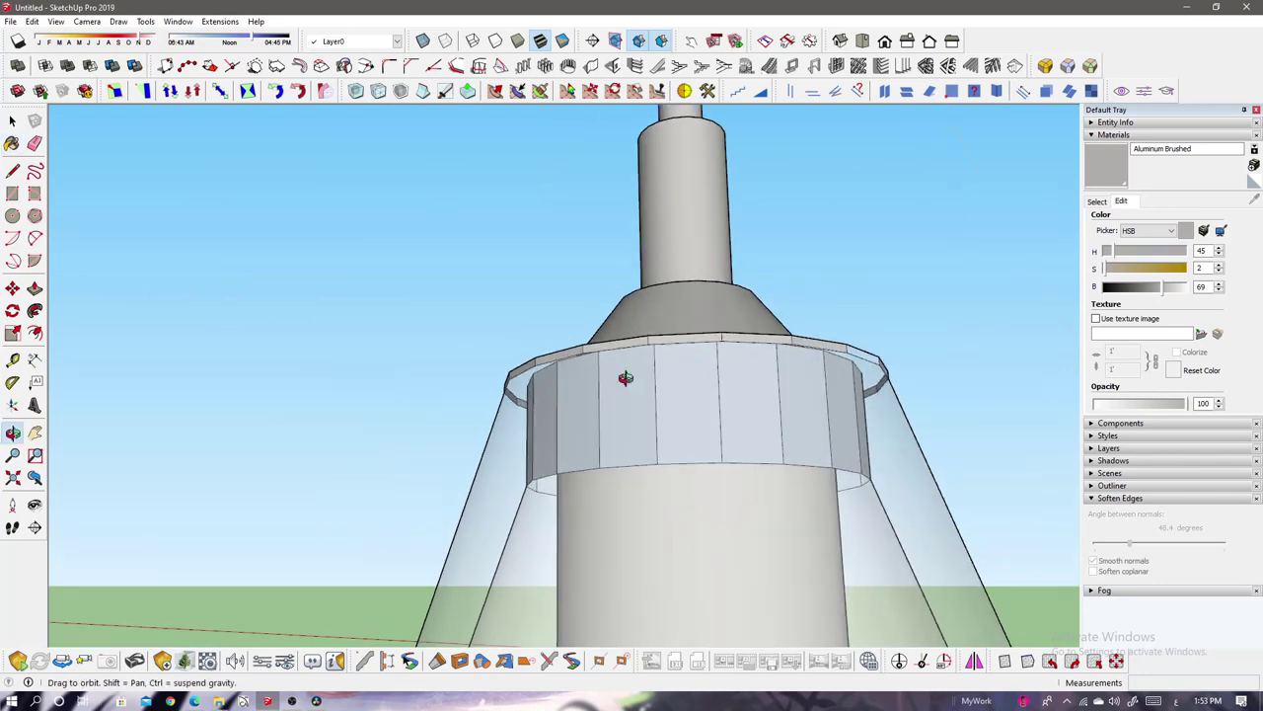
{"action": "scroll", "coordinate": [510, 274], "scroll_direction": "up", "scroll_amount": 5}
{"action": "scroll", "coordinate": [503, 290], "scroll_direction": "down", "scroll_amount": 5}
{"action": "scroll", "coordinate": [539, 217], "scroll_direction": "up", "scroll_amount": 3}
Inspect the lamp from below and the side, then zoom out to the kitchen.
{"action": "middle_click_drag", "start_coordinate": [539, 217], "coordinate": [635, 18]}
{"action": "middle_click_drag", "start_coordinate": [520, 272], "coordinate": [544, 471]}
{"action": "scroll", "coordinate": [516, 457], "scroll_direction": "down", "scroll_amount": 5}
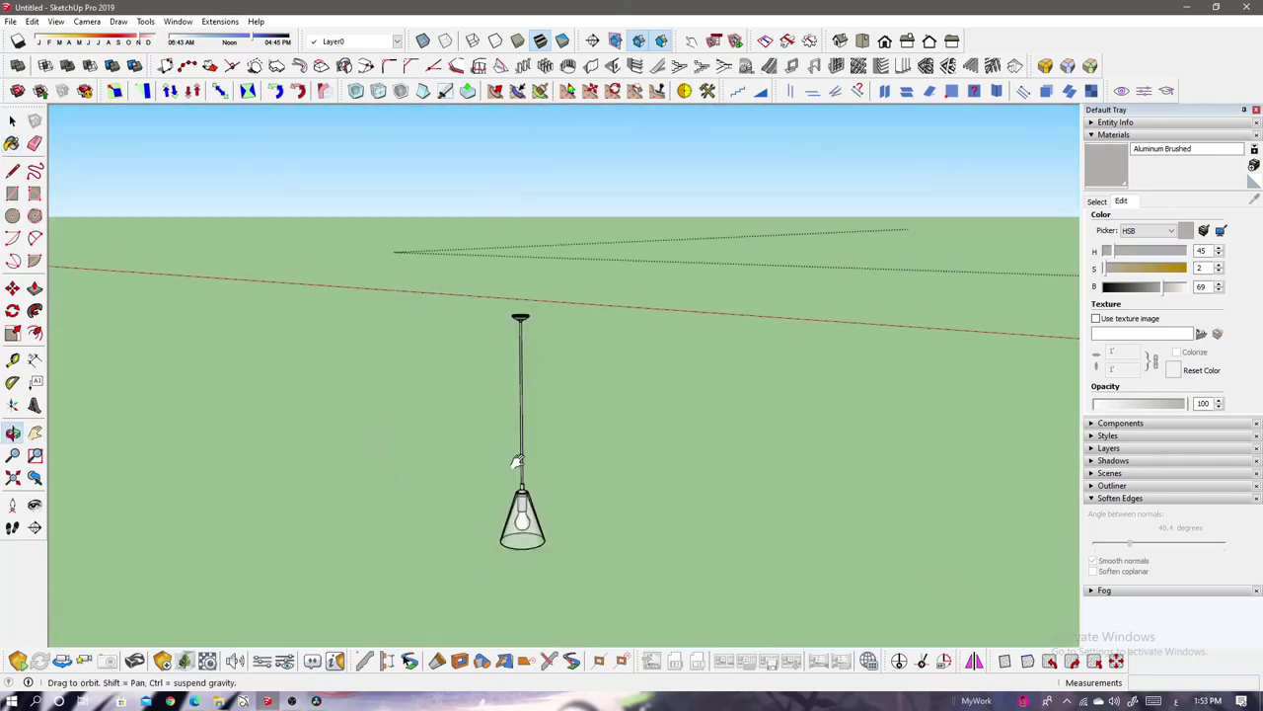
{"action": "scroll", "coordinate": [527, 470], "scroll_direction": "up", "scroll_amount": 5}
{"action": "key", "text": "space"}
{"action": "scroll", "coordinate": [511, 474], "scroll_direction": "down", "scroll_amount": 5}
Copy the pendant lamp 57.6 cm along the red axis.
{"action": "middle_click_drag", "start_coordinate": [668, 369], "coordinate": [651, 454]}
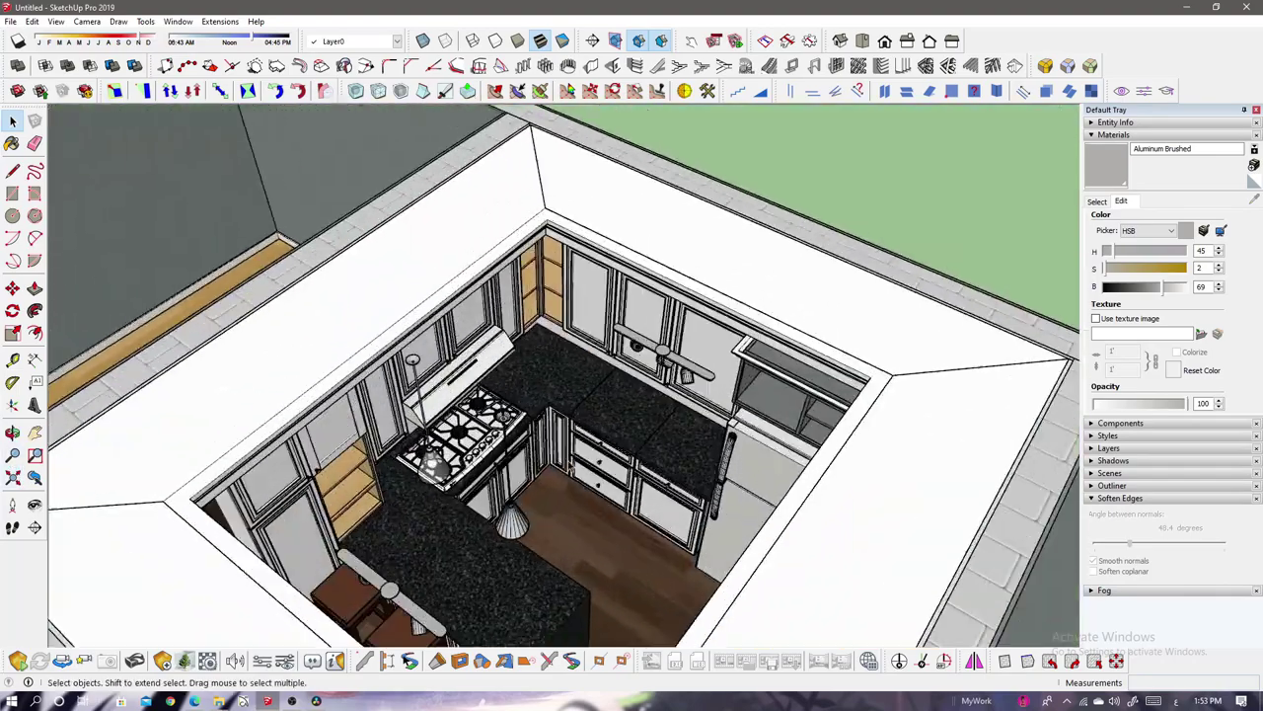
{"action": "scroll", "coordinate": [593, 444], "scroll_direction": "up", "scroll_amount": 4}
{"action": "scroll", "coordinate": [444, 513], "scroll_direction": "up", "scroll_amount": 3}
{"action": "left_click", "coordinate": [426, 525]}
{"action": "scroll", "coordinate": [592, 473], "scroll_direction": "up", "scroll_amount": 2}
{"action": "key", "text": "m"}
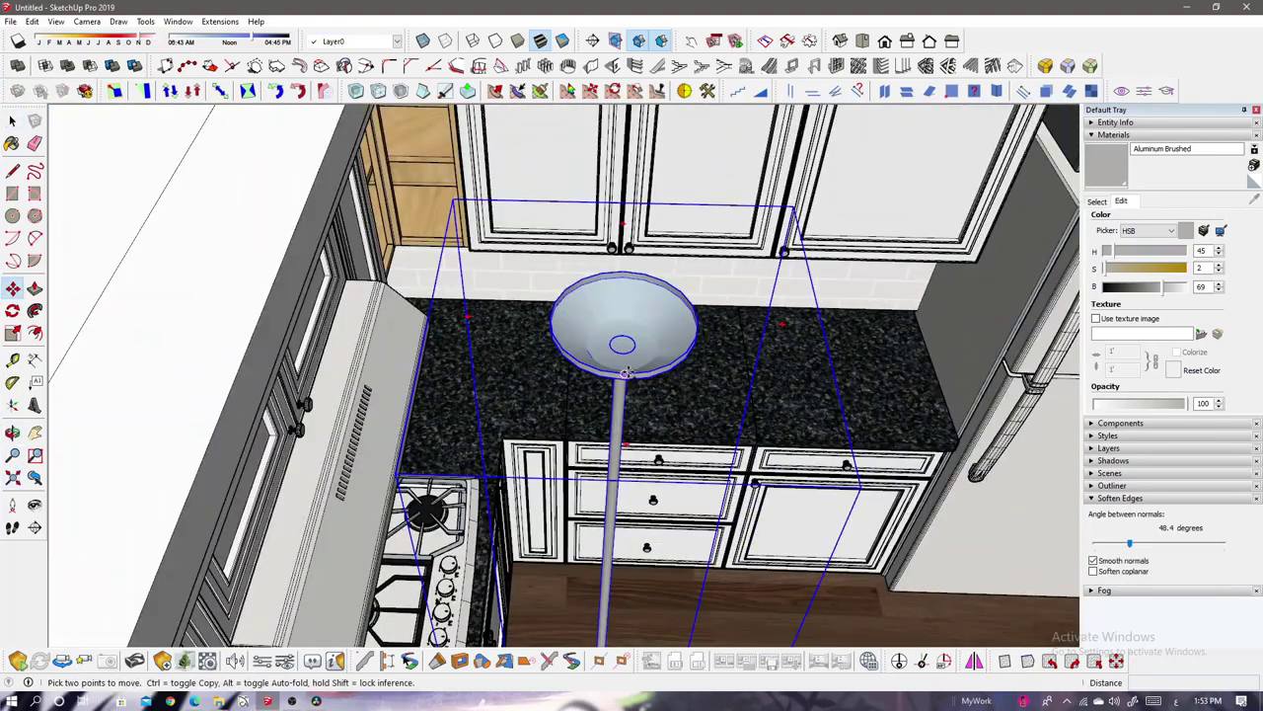
{"action": "key", "text": "ctrl"}
{"action": "left_click", "coordinate": [627, 373]}
{"action": "middle_click_drag", "start_coordinate": [626, 373], "coordinate": [570, 378]}
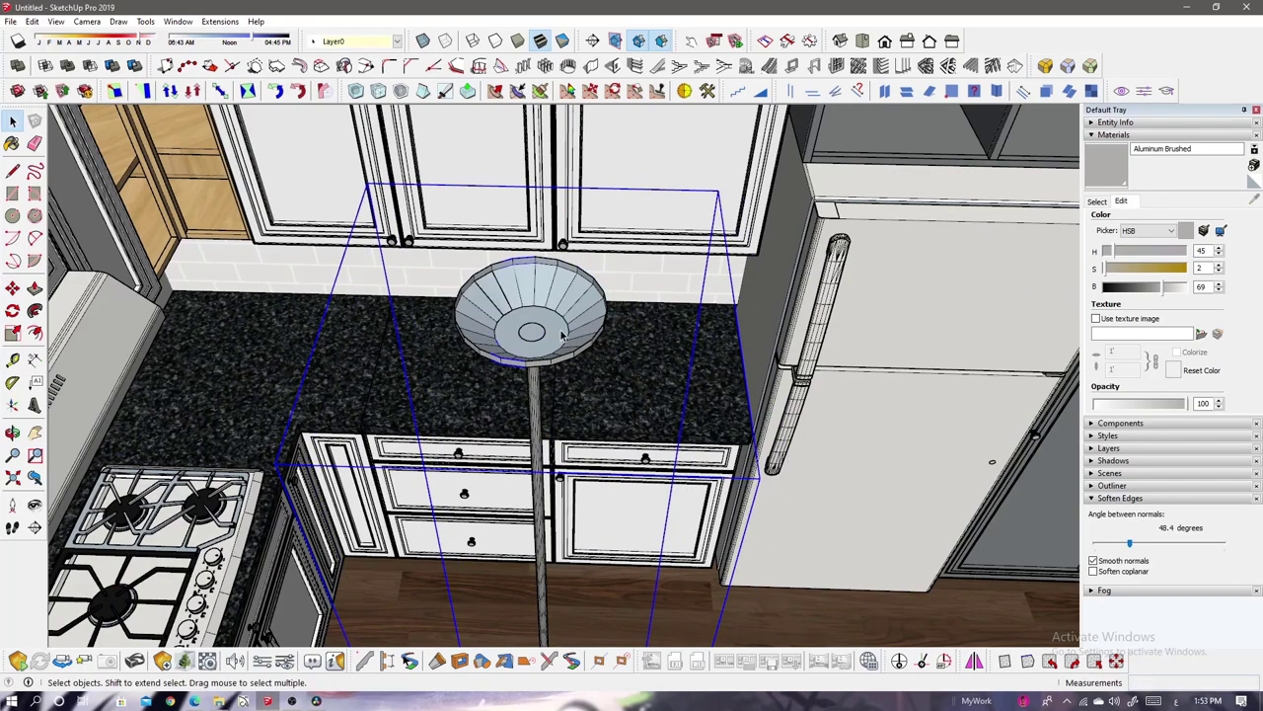
Clear the lamp selection and orbit the room to a new angle.
{"action": "right_click", "coordinate": [560, 336]}
{"action": "left_click", "coordinate": [583, 318]}
{"action": "scroll", "coordinate": [551, 333], "scroll_direction": "down", "scroll_amount": 5}
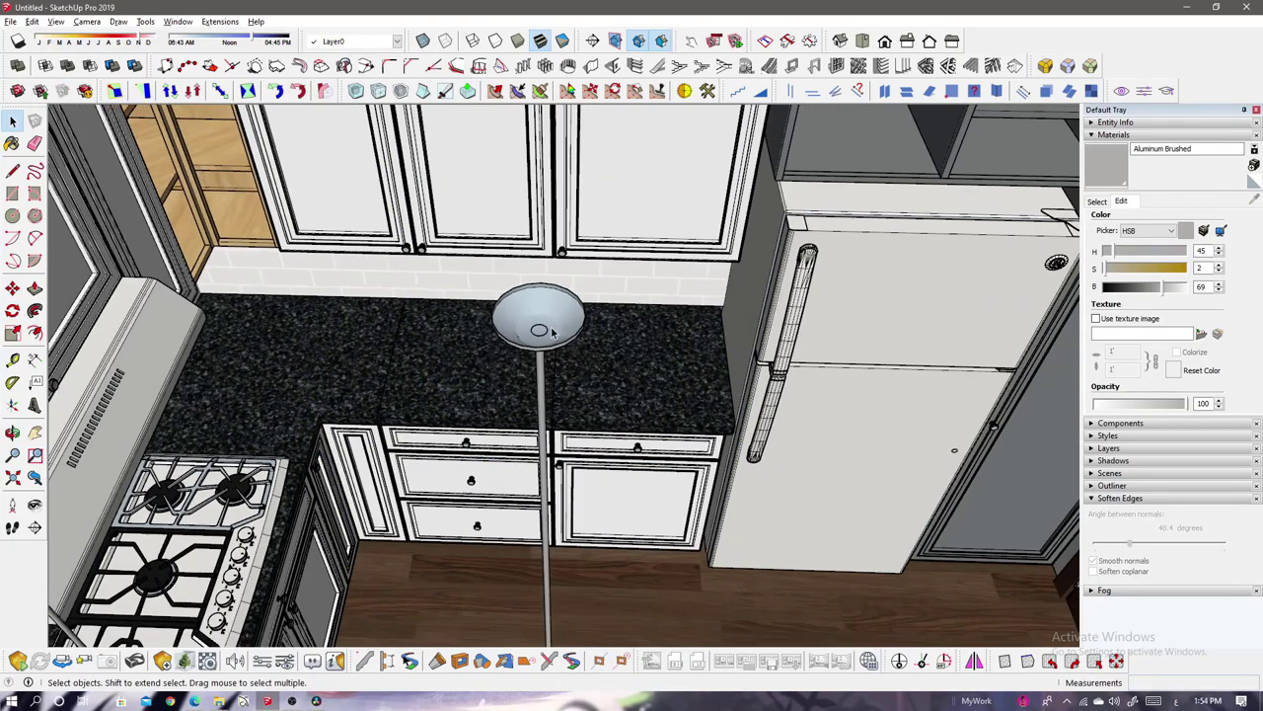
{"action": "mouse_move", "coordinate": [551, 333]}
{"action": "middle_mouse_down"}
{"action": "mouse_move", "coordinate": [563, 482]}
{"action": "mouse_move", "coordinate": [568, 296]}
{"action": "mouse_move", "coordinate": [552, 326]}
{"action": "middle_mouse_up"}
{"action": "scroll", "coordinate": [563, 482], "scroll_direction": "up", "scroll_amount": 5}
{"action": "scroll", "coordinate": [552, 326], "scroll_direction": "up", "scroll_amount": 2}
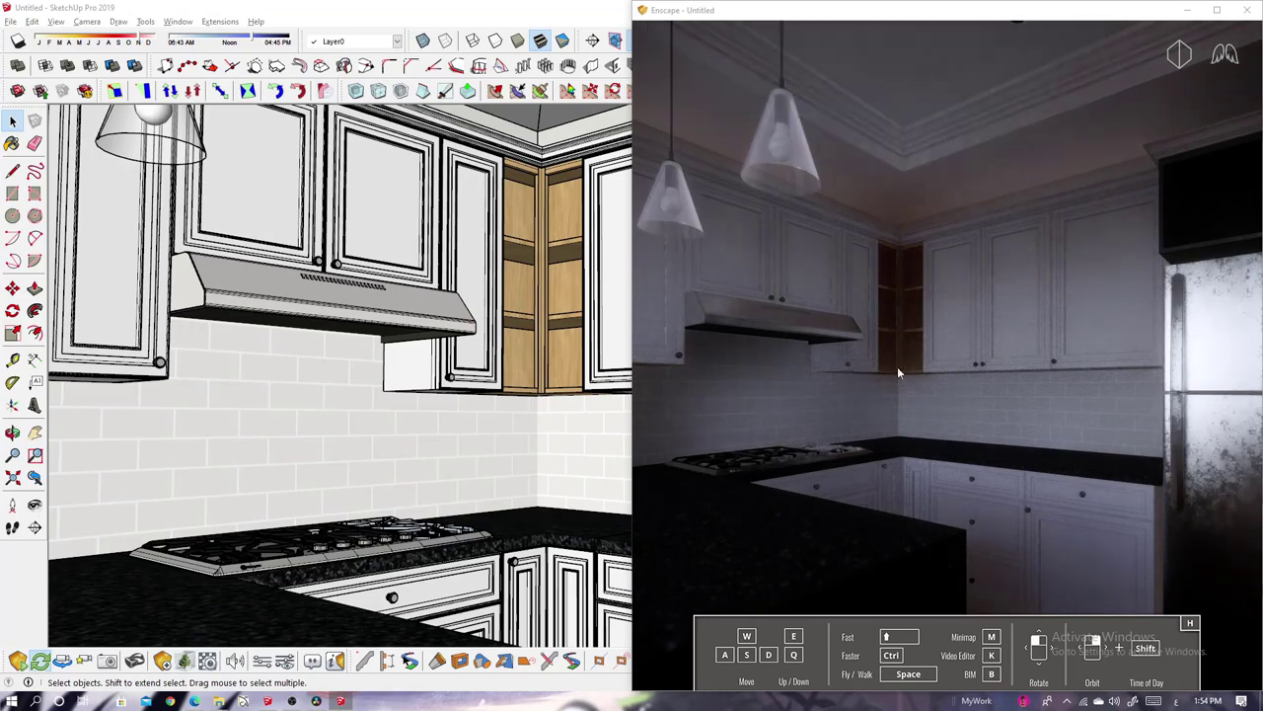
Snap SketchUp to the left half and Enscape's render to the right.
{"action": "double_click", "coordinate": [520, 7]}
{"action": "key", "text": "super+Left"}
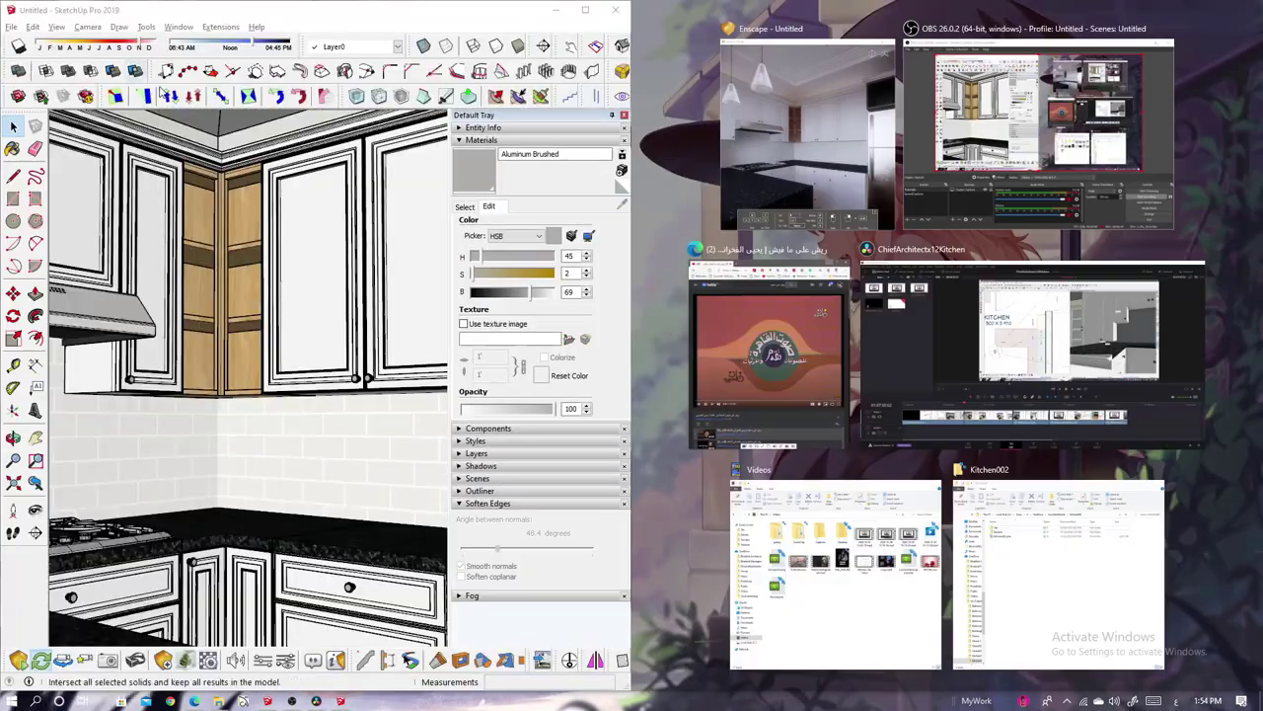
{"action": "left_click", "coordinate": [819, 88]}
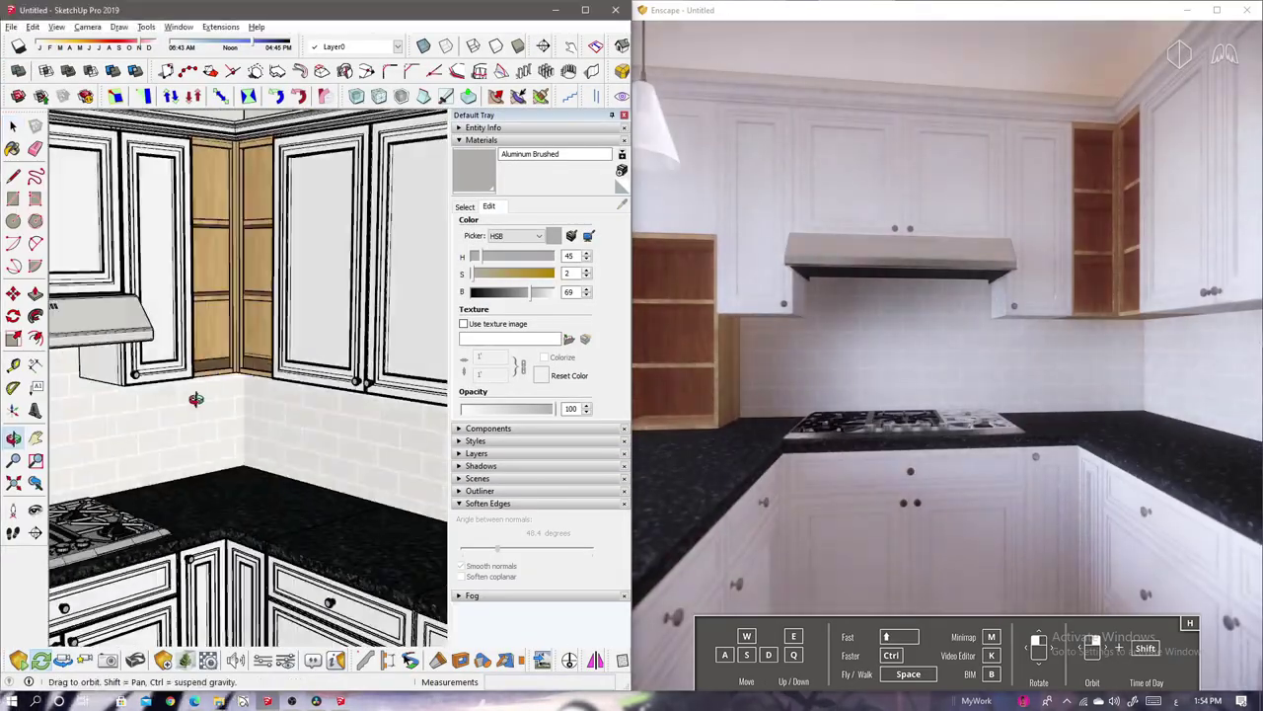
{"action": "scroll", "coordinate": [292, 460], "scroll_direction": "up", "scroll_amount": 3}
{"action": "scroll", "coordinate": [291, 460], "scroll_direction": "up", "scroll_amount": 2}
Zoom in on the cooktop grate and orbit around the burner.
{"action": "right_click", "coordinate": [291, 460]}
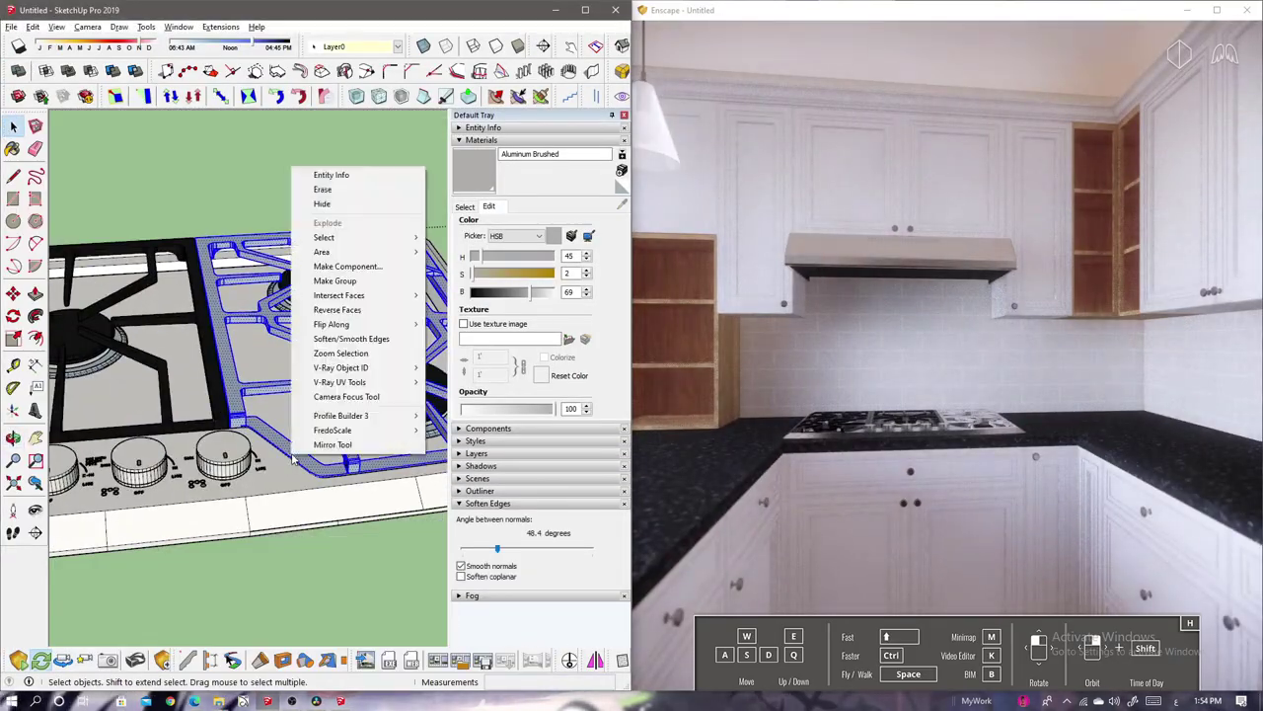
{"action": "left_click", "coordinate": [392, 456]}
{"action": "right_click", "coordinate": [391, 456]}
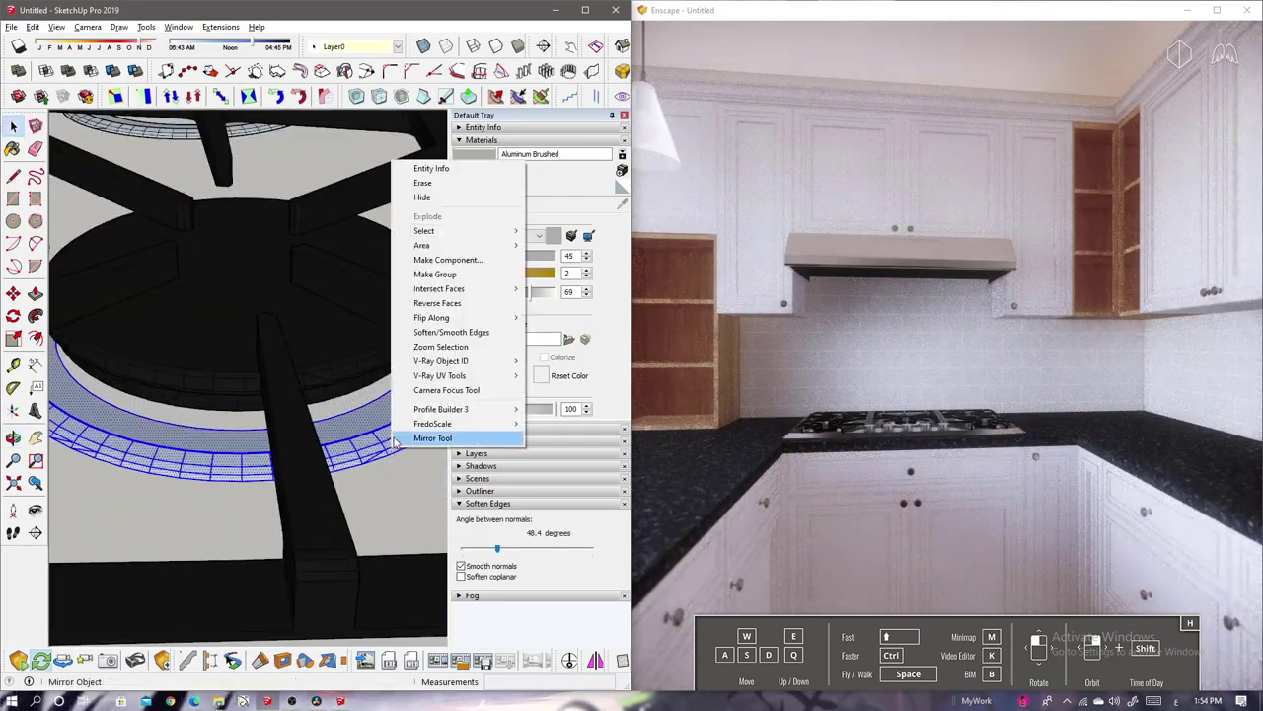
{"action": "left_click", "coordinate": [449, 431]}
{"action": "middle_click_drag", "start_coordinate": [325, 415], "coordinate": [314, 368]}
Reverse the faces of the four cooktop burner rings.
{"action": "right_click", "coordinate": [313, 368]}
{"action": "left_click", "coordinate": [381, 508]}
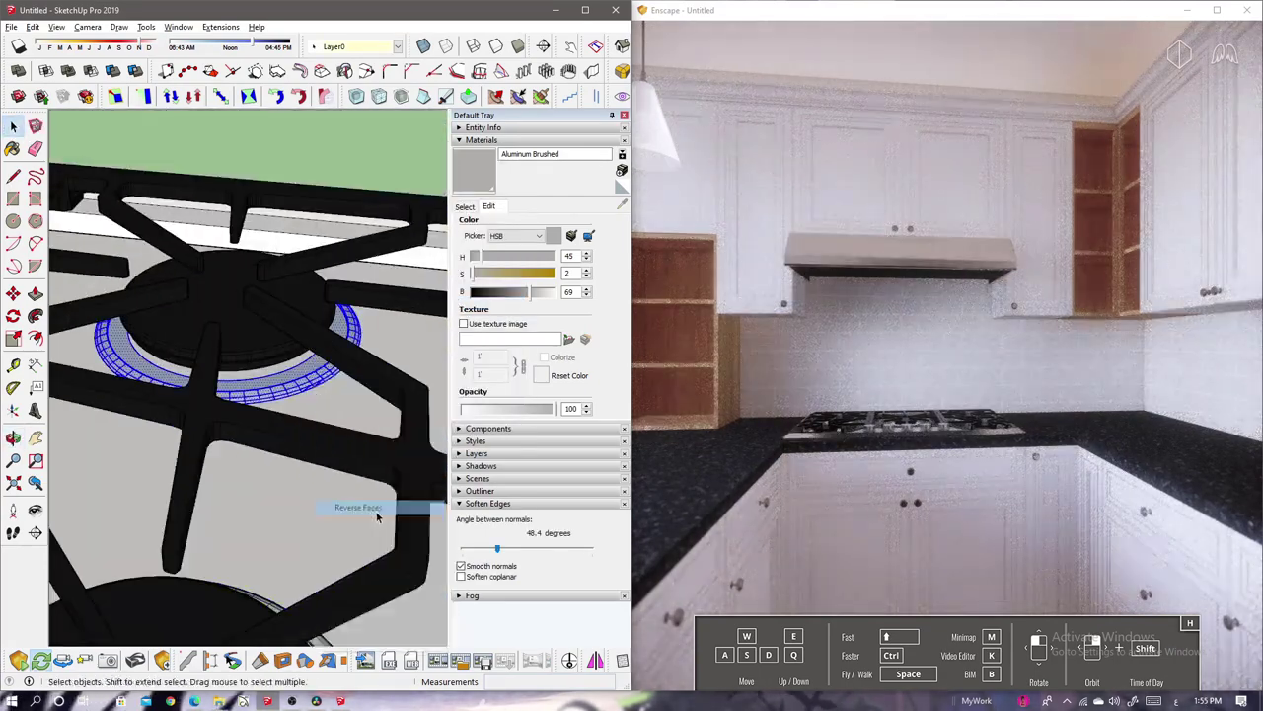
{"action": "mouse_move", "coordinate": [381, 516]}
{"action": "middle_mouse_down"}
{"action": "mouse_move", "coordinate": [273, 432]}
{"action": "mouse_move", "coordinate": [346, 356]}
{"action": "middle_mouse_up"}
{"action": "right_click", "coordinate": [346, 353]}
{"action": "left_click", "coordinate": [391, 496]}
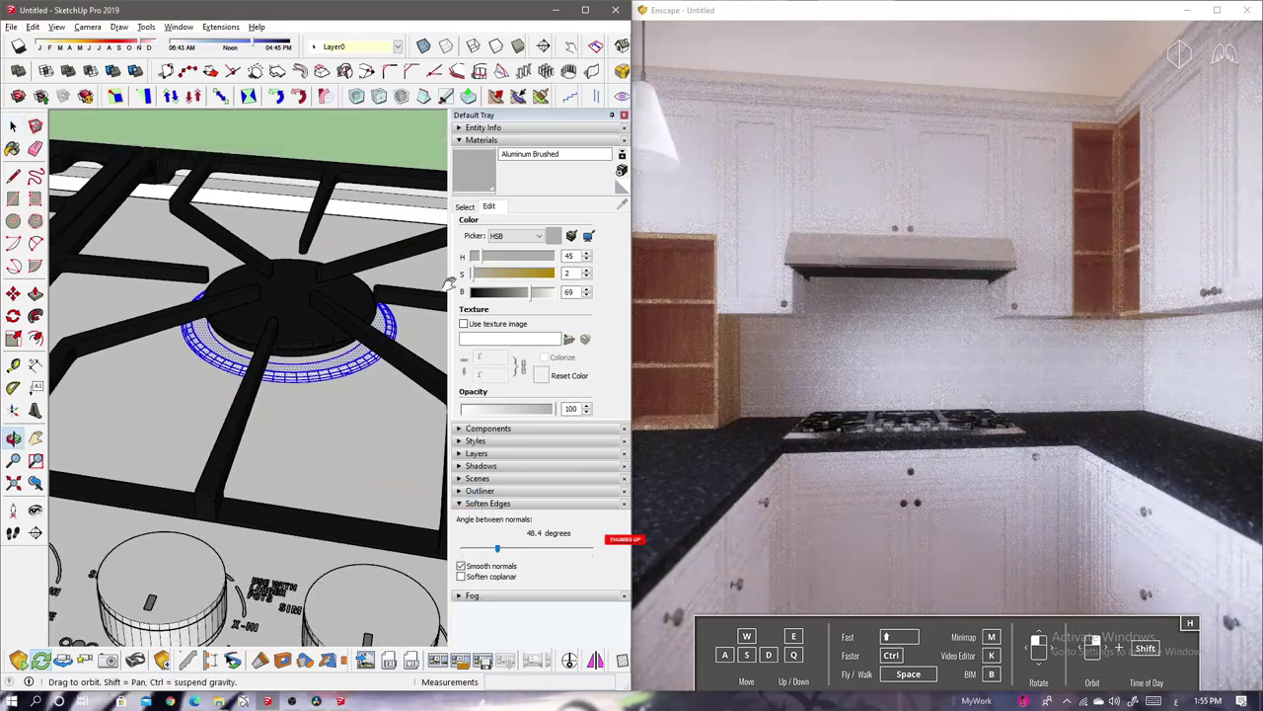
{"action": "middle_click_drag", "start_coordinate": [391, 497], "coordinate": [332, 371]}
{"action": "right_click", "coordinate": [333, 371]}
{"action": "left_click", "coordinate": [375, 513]}
{"action": "middle_click_drag", "start_coordinate": [375, 513], "coordinate": [231, 438]}
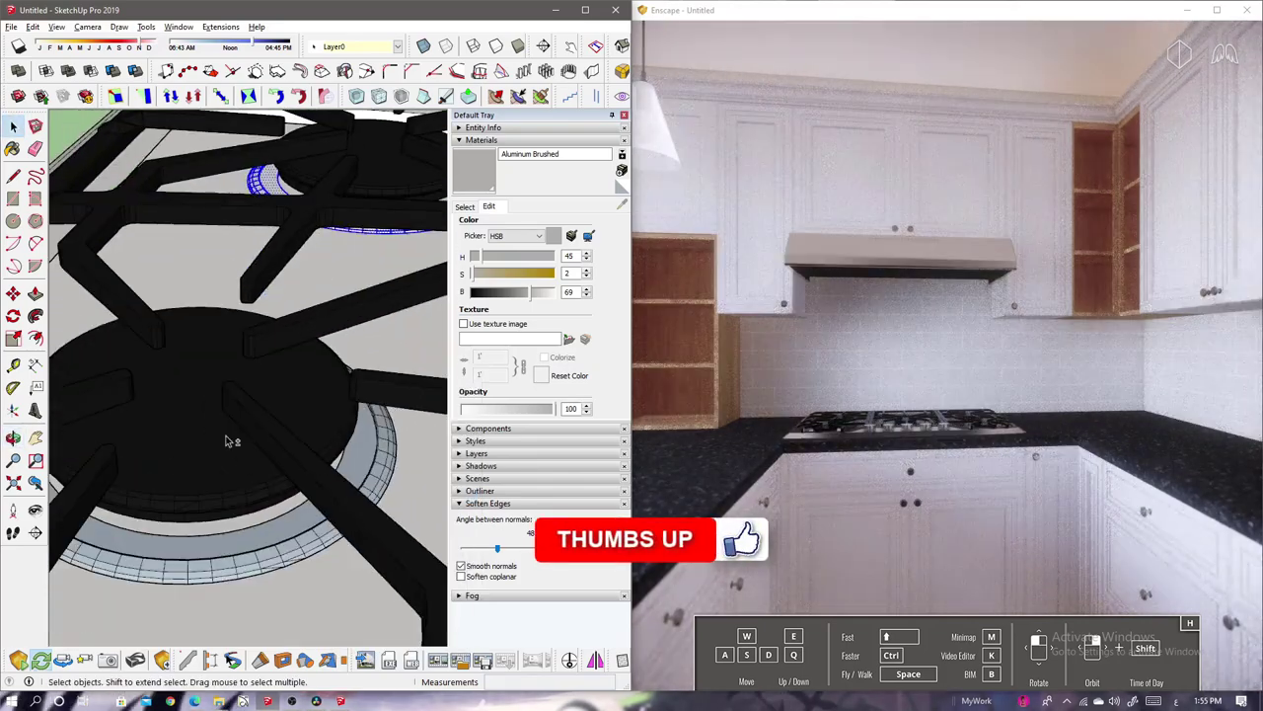
{"action": "right_click", "coordinate": [267, 178]}
{"action": "left_click", "coordinate": [312, 319]}
{"action": "scroll", "coordinate": [285, 395], "scroll_direction": "down", "scroll_amount": 5}
Sample the countertop's granite material and rename it Black Marble.
{"action": "middle_click_drag", "start_coordinate": [283, 395], "coordinate": [194, 397]}
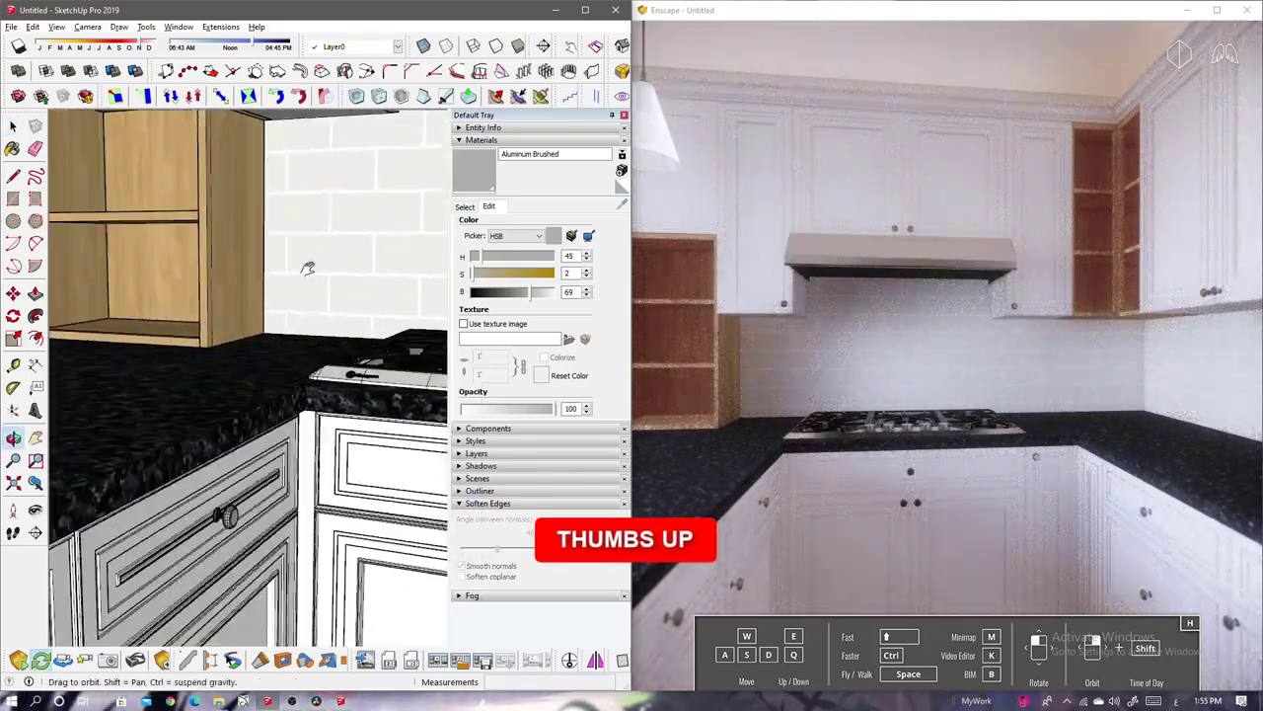
{"action": "key", "text": "b"}
{"action": "left_click", "coordinate": [195, 397], "text": "alt"}
{"action": "type", "text": "Black Mar"}
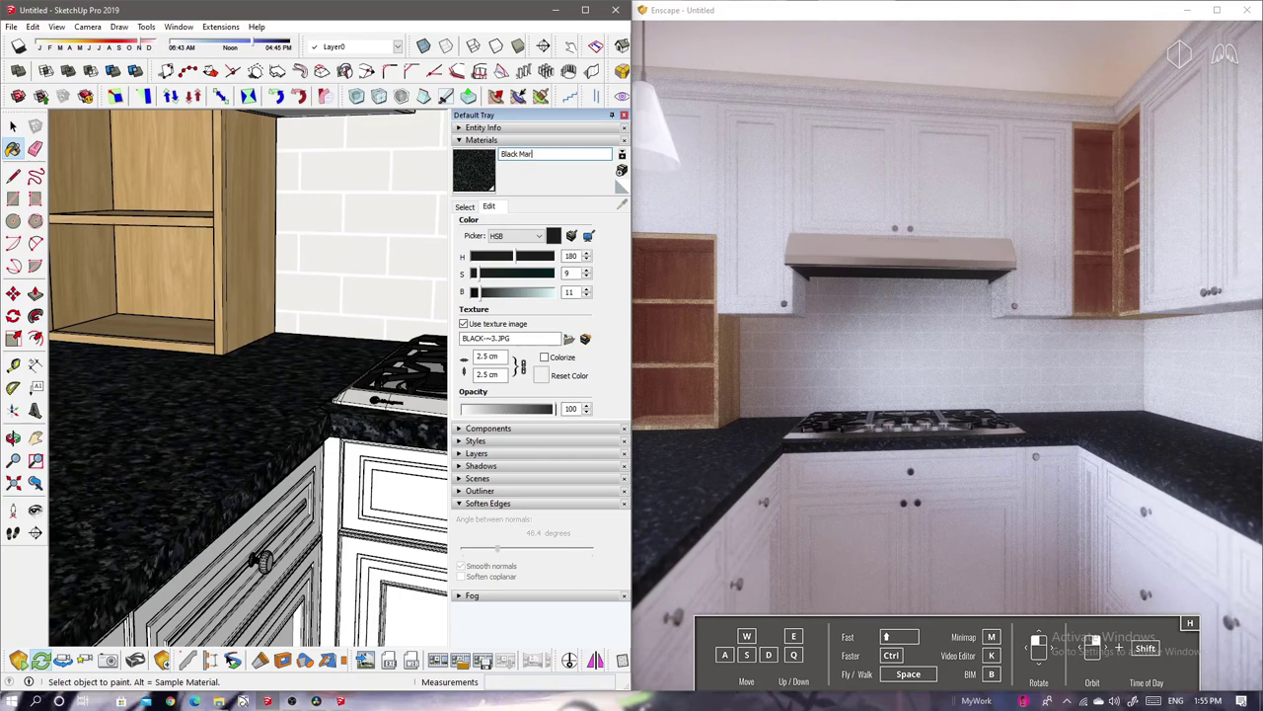
{"action": "type", "text": "ble"}
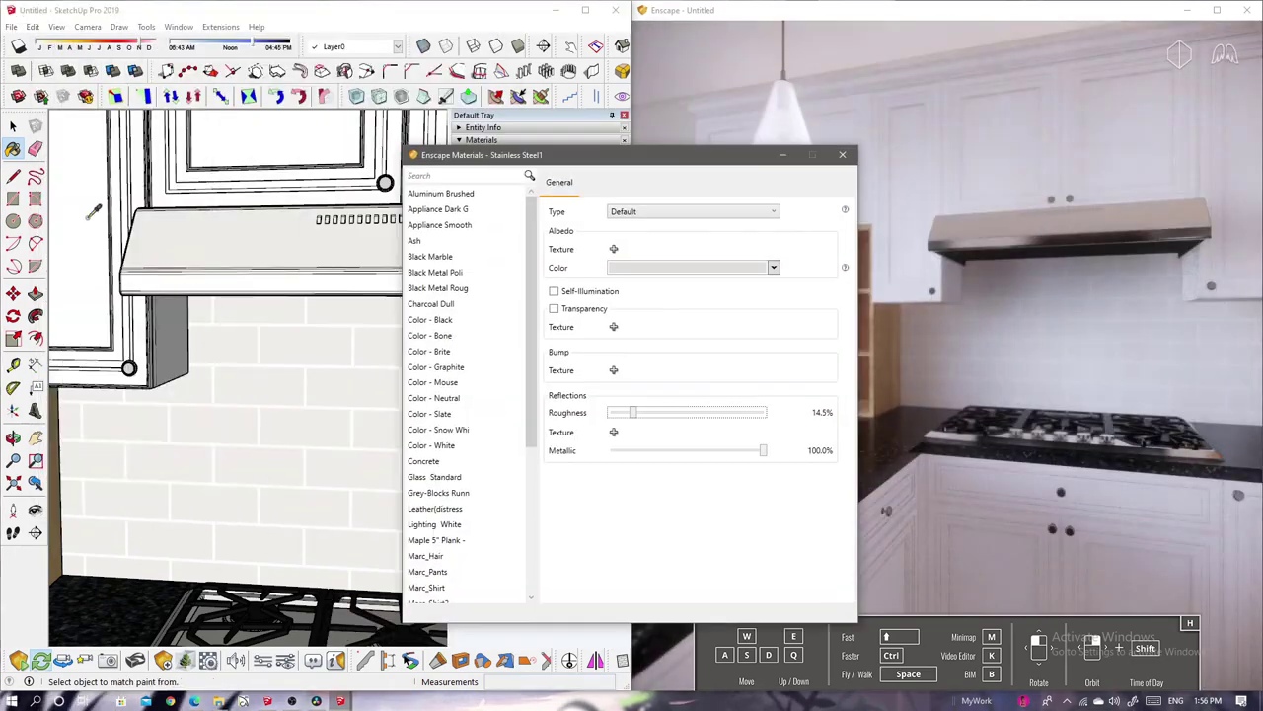
Set Color - Snow White's Enscape roughness to about 47%.
{"action": "left_click", "coordinate": [94, 211], "text": "alt"}
{"action": "left_click_drag", "start_coordinate": [747, 412], "coordinate": [692, 415]}
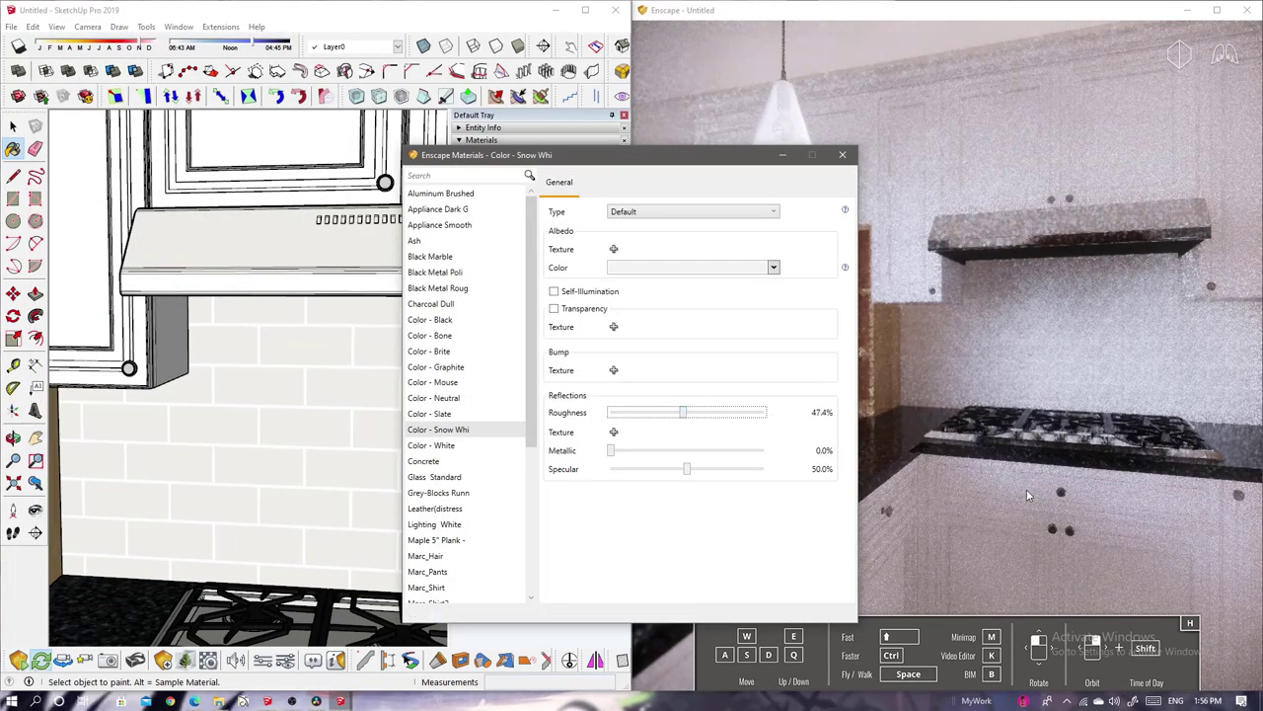
{"action": "left_click_drag", "start_coordinate": [1027, 496], "coordinate": [1031, 472]}
{"action": "scroll", "coordinate": [138, 365], "scroll_direction": "up", "scroll_amount": 3}
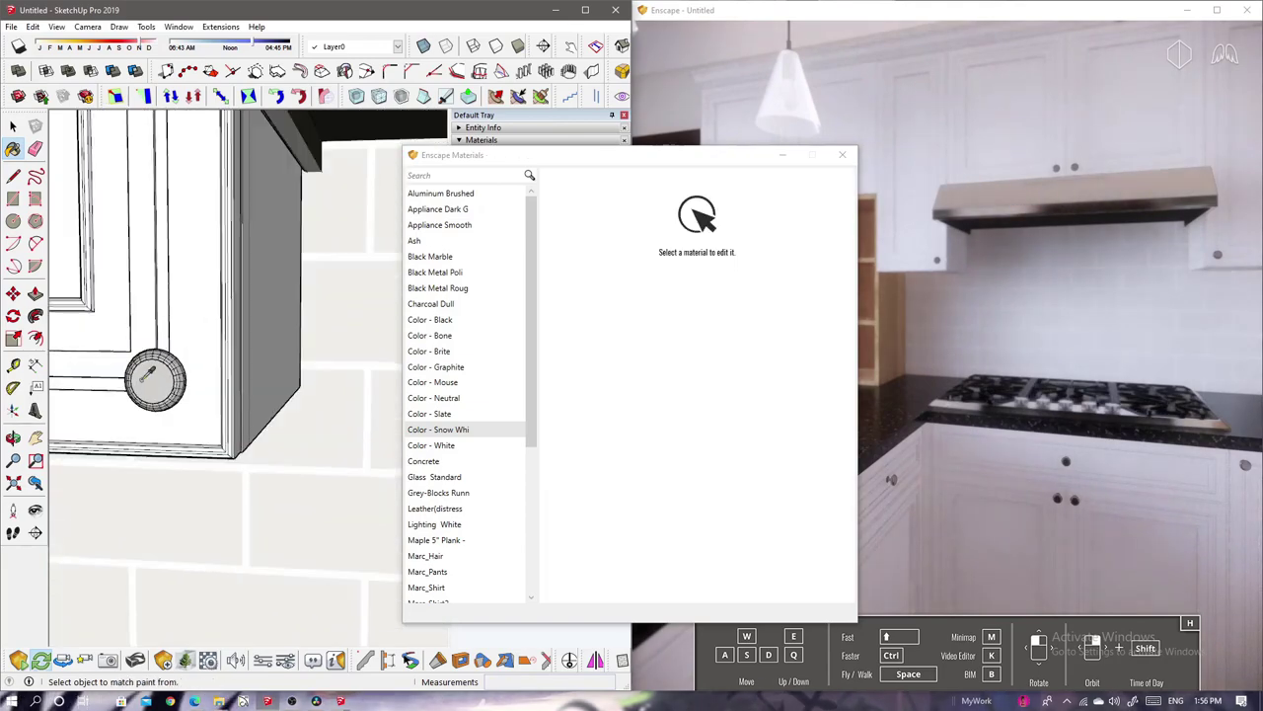
Sample the cabinet knob's material and lower its roughness to 57.3%.
{"action": "left_click", "coordinate": [155, 380], "text": "alt"}
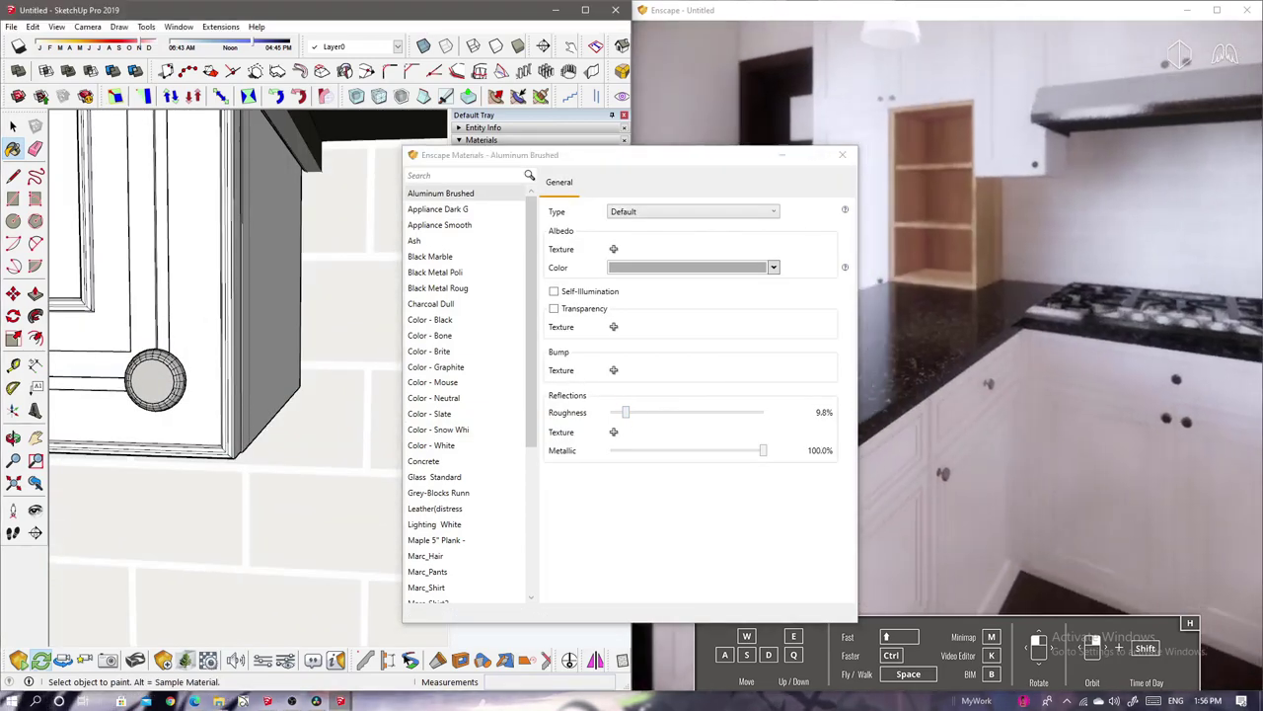
{"action": "mouse_move", "coordinate": [89, 355]}
{"action": "middle_mouse_down"}
{"action": "mouse_move", "coordinate": [40, 335]}
{"action": "mouse_move", "coordinate": [8, 361]}
{"action": "middle_mouse_up"}
{"action": "key", "text": "t"}
{"action": "scroll", "coordinate": [229, 273], "scroll_direction": "down", "scroll_amount": 5}
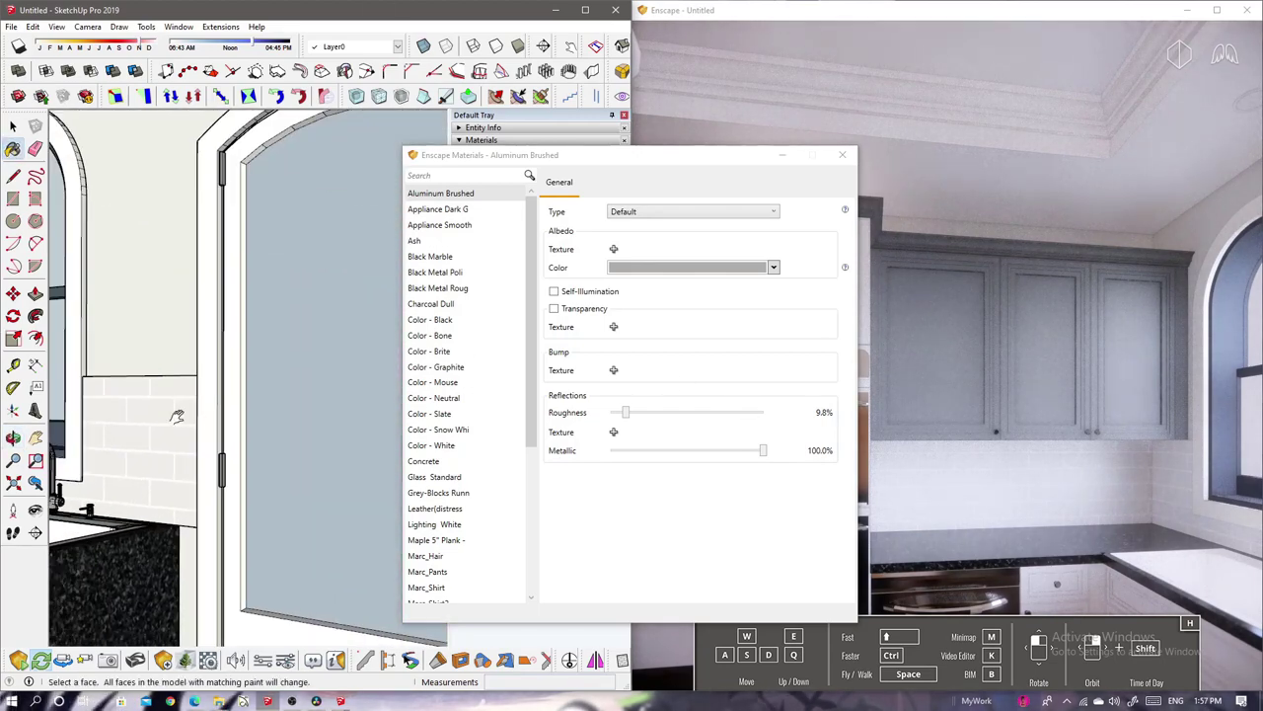
{"action": "key", "text": "b"}
{"action": "left_click_drag", "start_coordinate": [751, 422], "coordinate": [671, 411]}
Paint the sink with Stainless Steel1.
{"action": "left_click", "coordinate": [1064, 500]}
{"action": "key", "text": "d"}
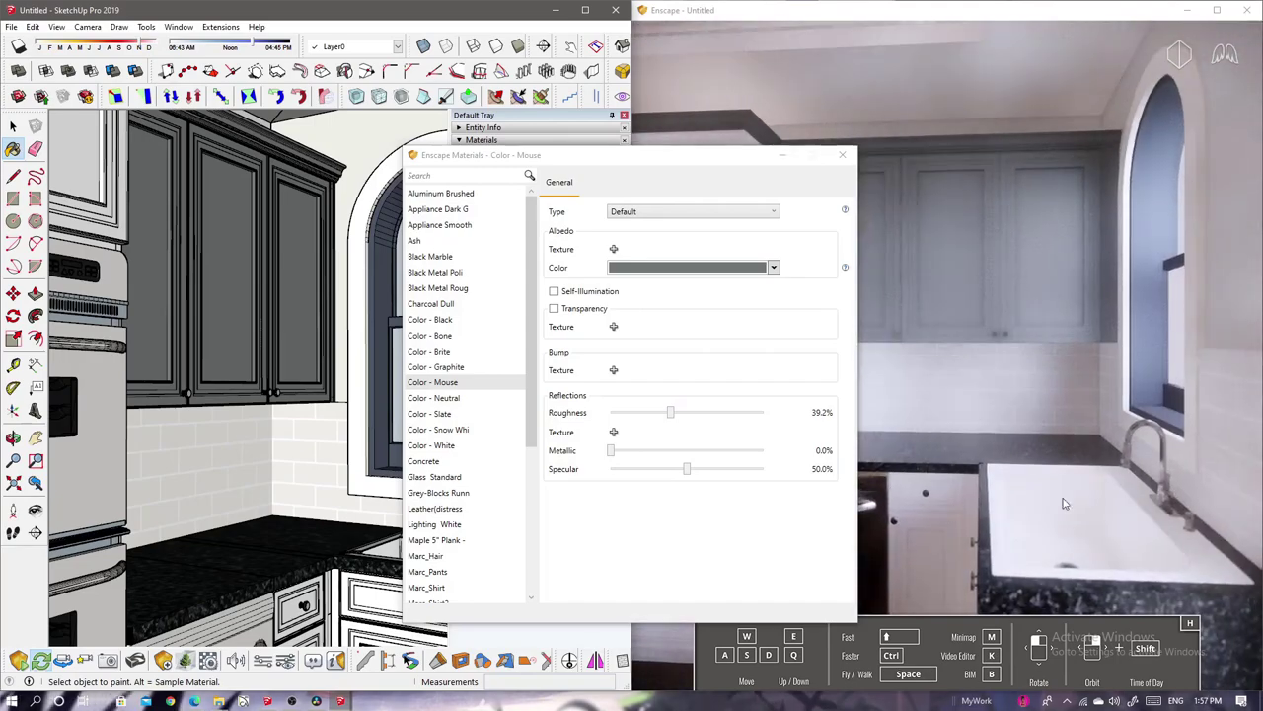
{"action": "key", "text": "space"}
{"action": "left_click", "coordinate": [267, 435]}
{"action": "key", "text": "b"}
{"action": "left_click", "coordinate": [266, 435]}
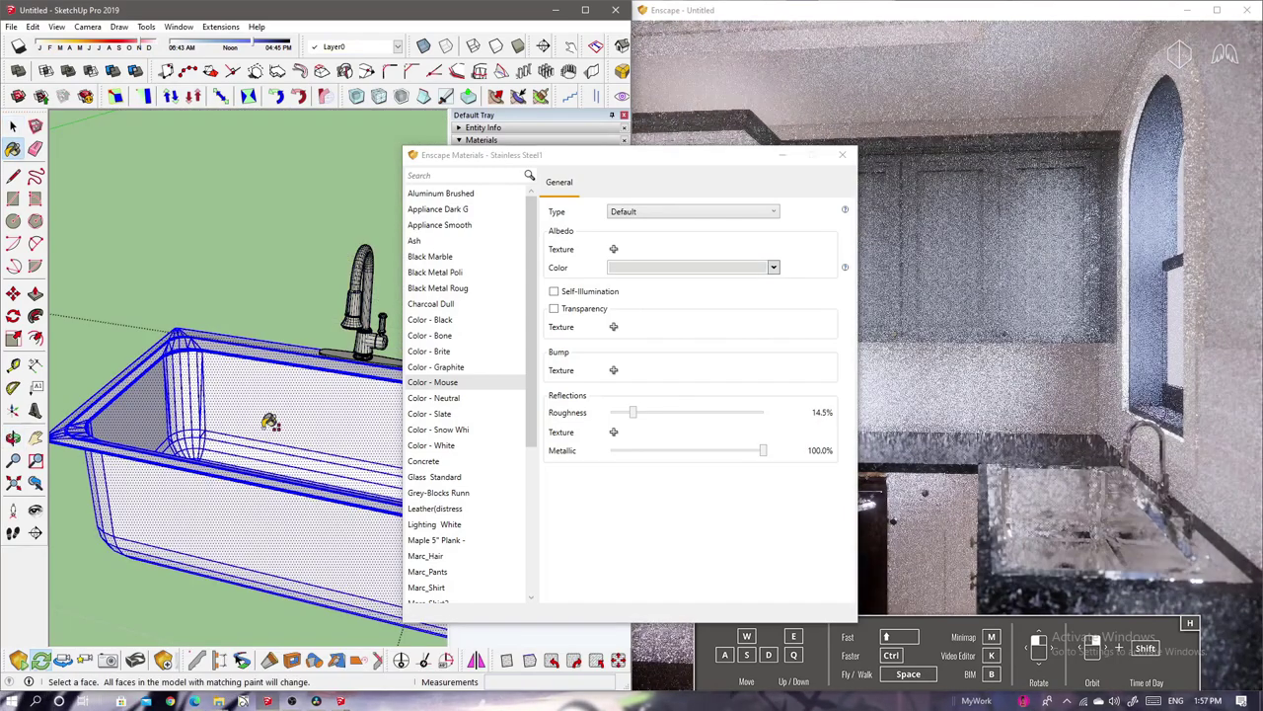
{"action": "key", "text": "space"}
{"action": "left_click", "coordinate": [264, 435]}
Close the Enscape material editor and turn both cameras toward the stove.
{"action": "left_click", "coordinate": [842, 155]}
{"action": "left_click", "coordinate": [395, 330]}
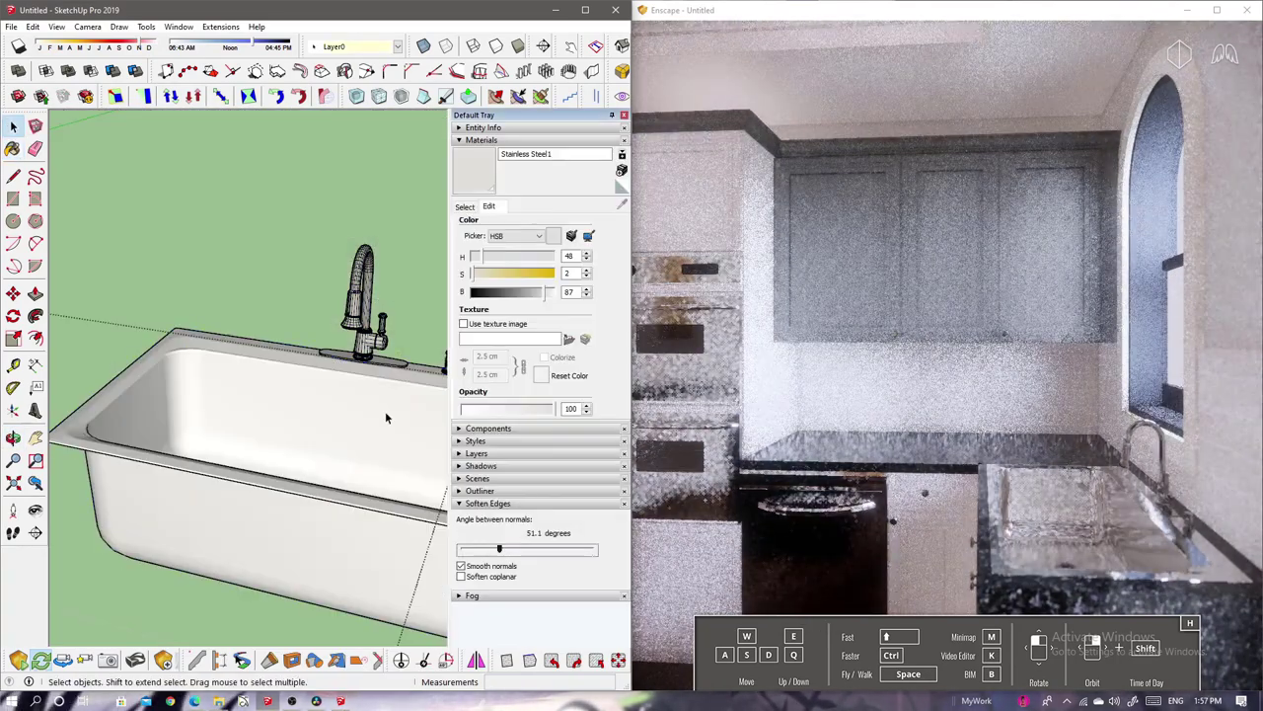
{"action": "left_click_drag", "start_coordinate": [735, 417], "coordinate": [893, 419]}
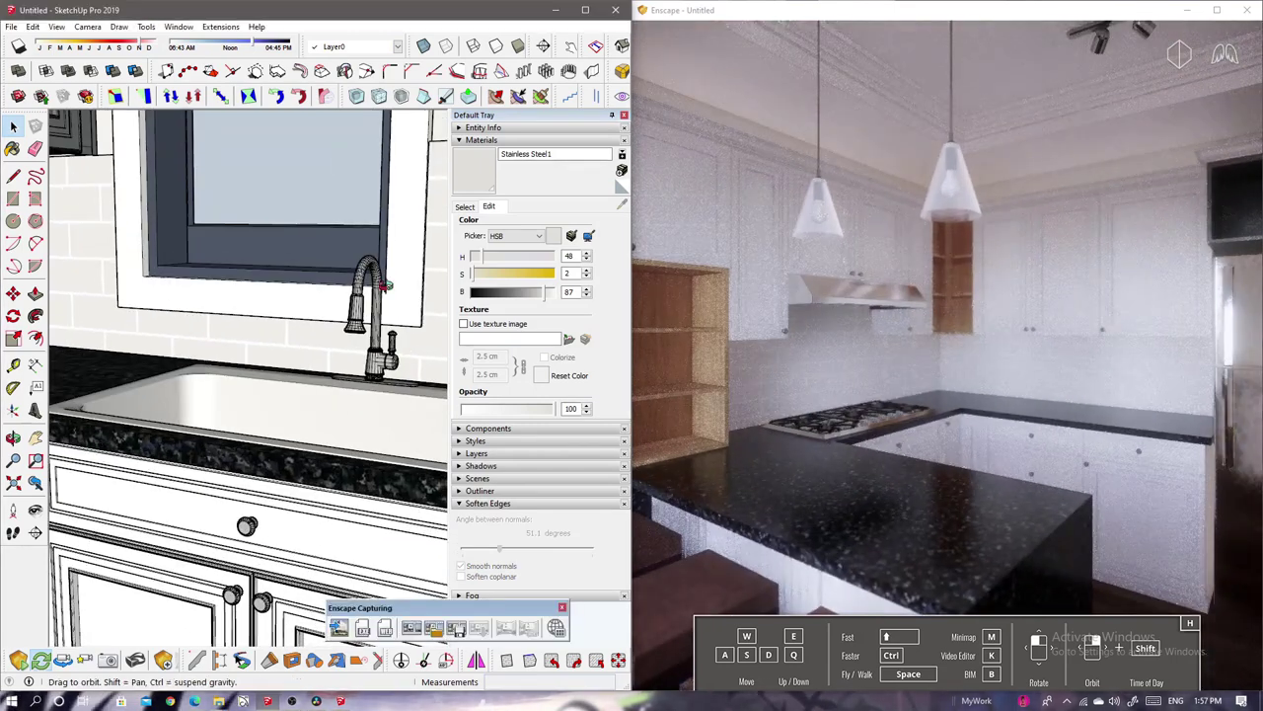
{"action": "middle_click_drag", "start_coordinate": [384, 286], "coordinate": [145, 447]}
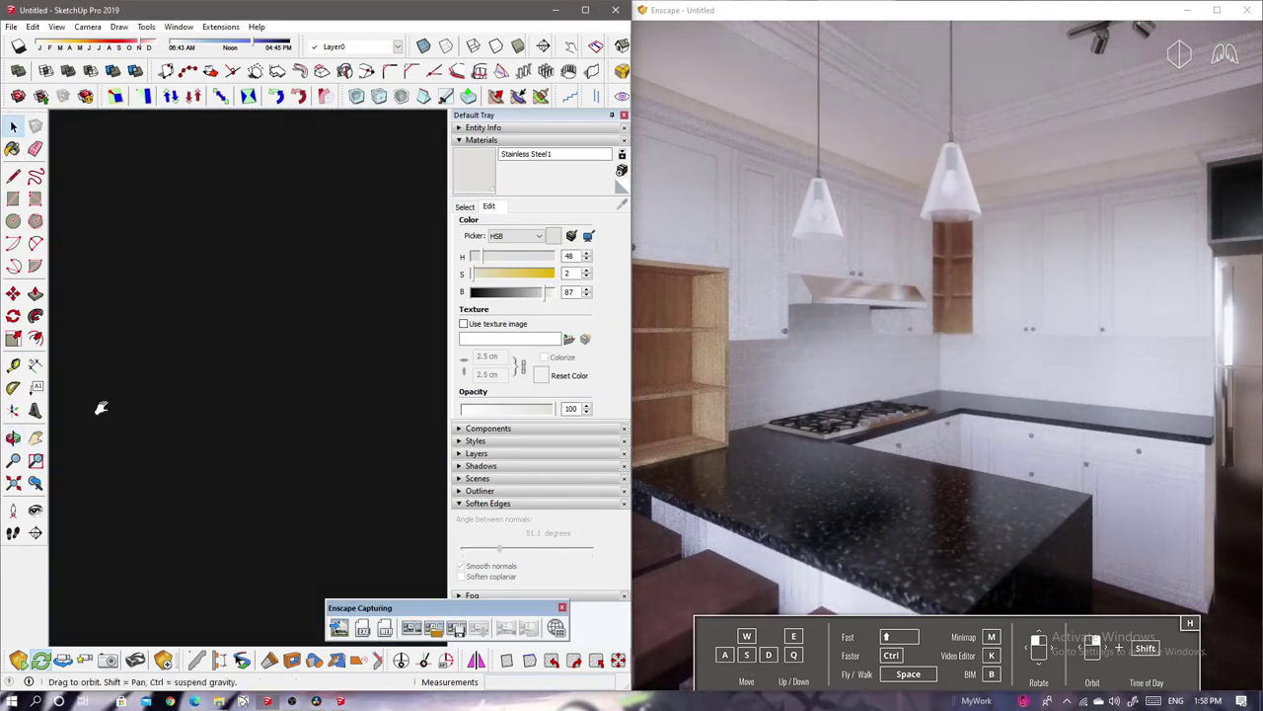
Cut the whole building open with a section plane and open Color - White's Enscape settings.
{"action": "left_click", "coordinate": [35, 483]}
{"action": "left_click", "coordinate": [35, 482]}
{"action": "left_click", "coordinate": [13, 483]}
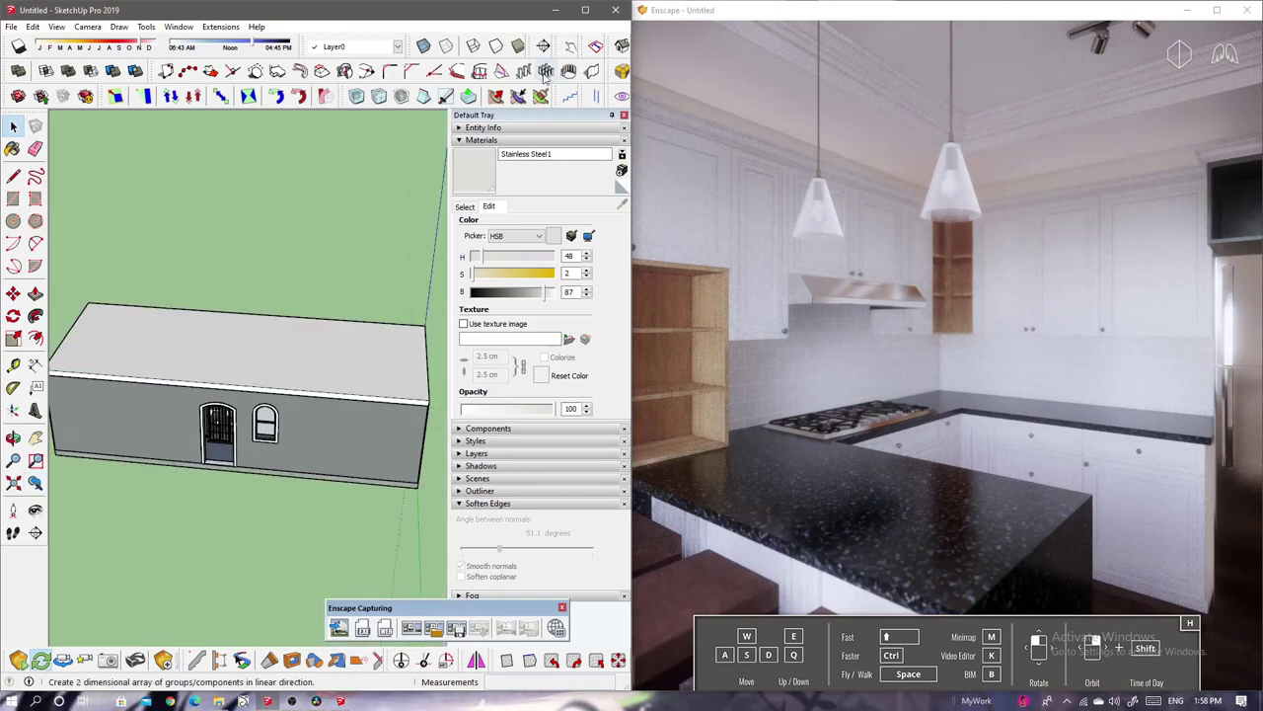
{"action": "left_click_drag", "start_coordinate": [633, 66], "coordinate": [793, 66]}
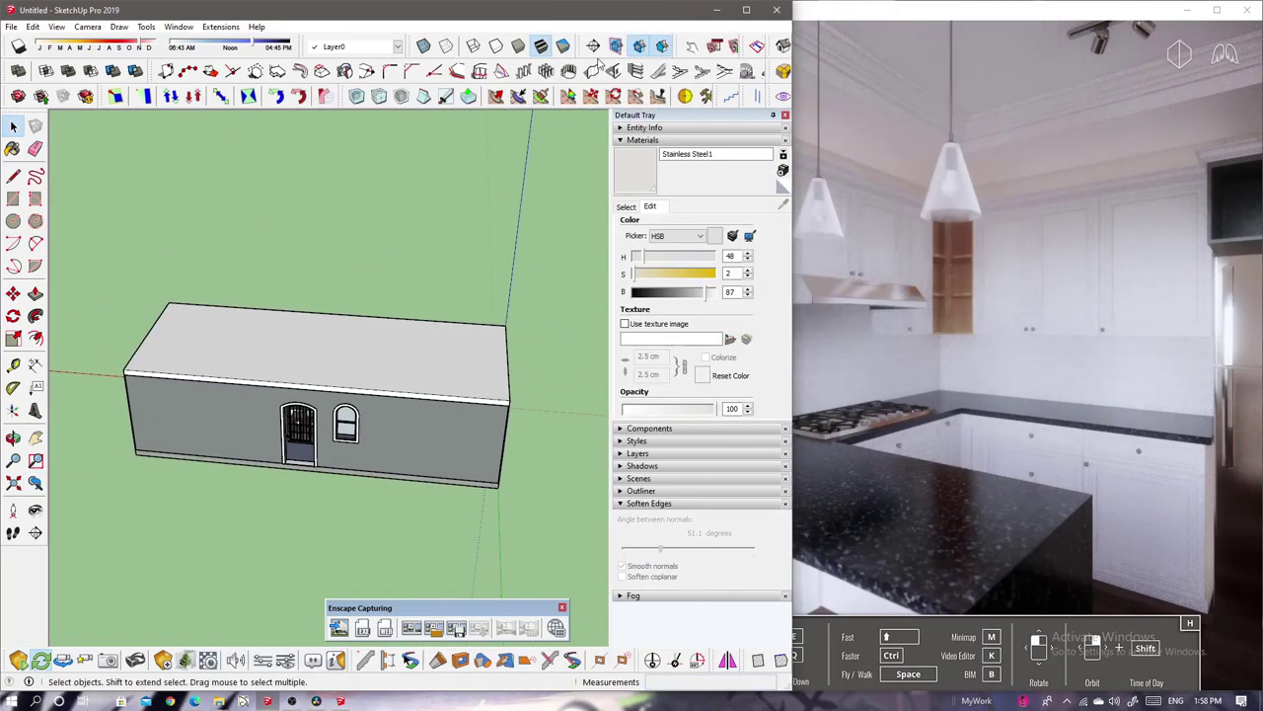
{"action": "left_click", "coordinate": [672, 390]}
{"action": "left_click", "coordinate": [494, 474]}
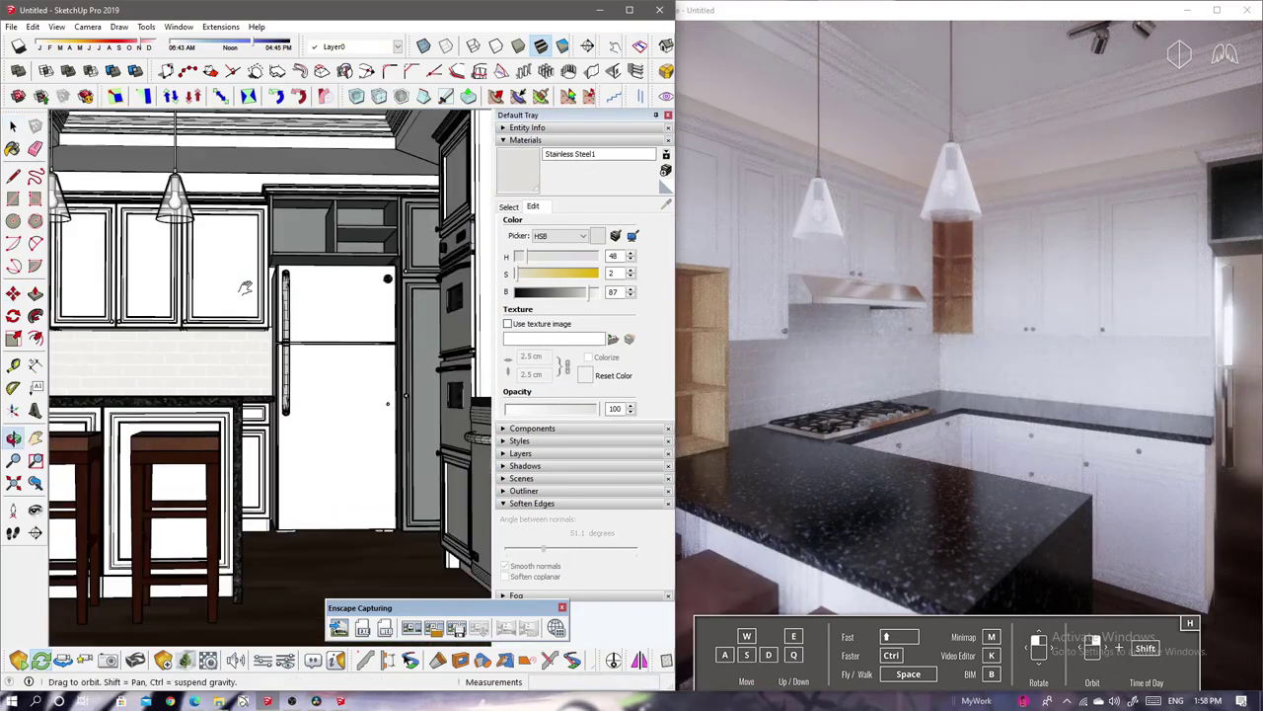
{"action": "left_click", "coordinate": [455, 629]}
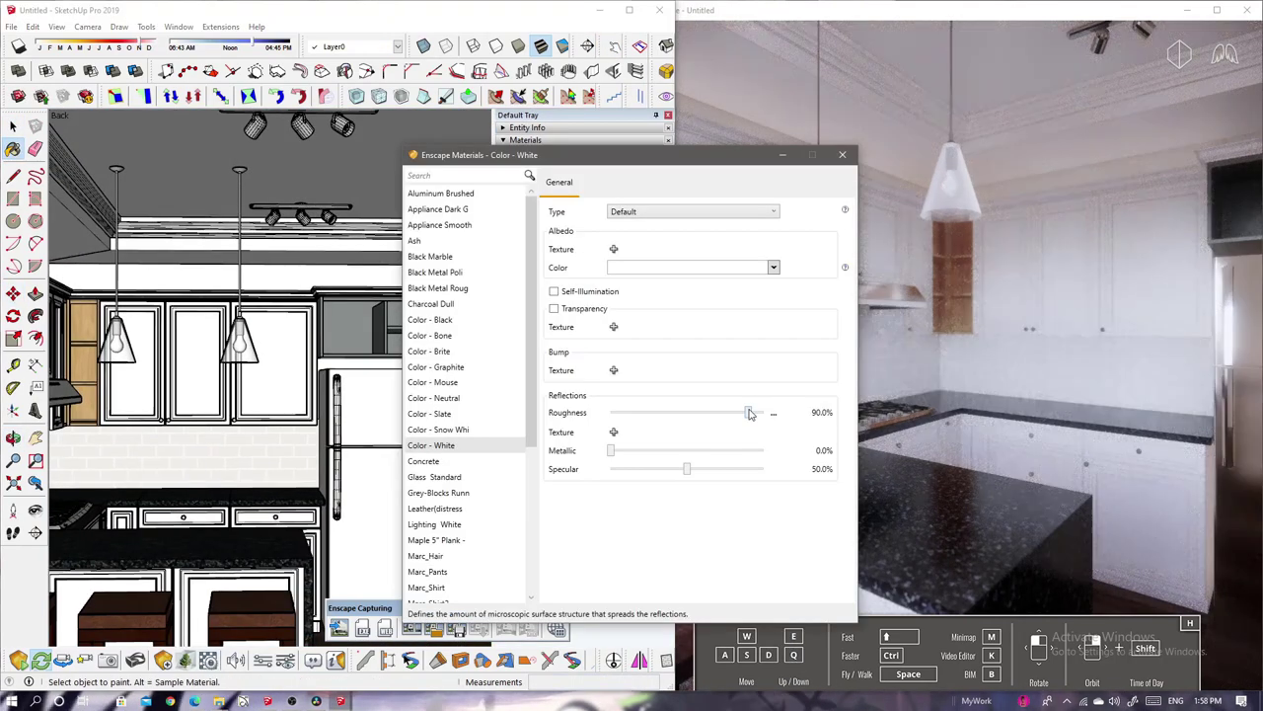
Adjust Color - White's roughness and give Glass Standard 87.4% specular and a black colour.
{"action": "left_click_drag", "start_coordinate": [747, 415], "coordinate": [684, 419]}
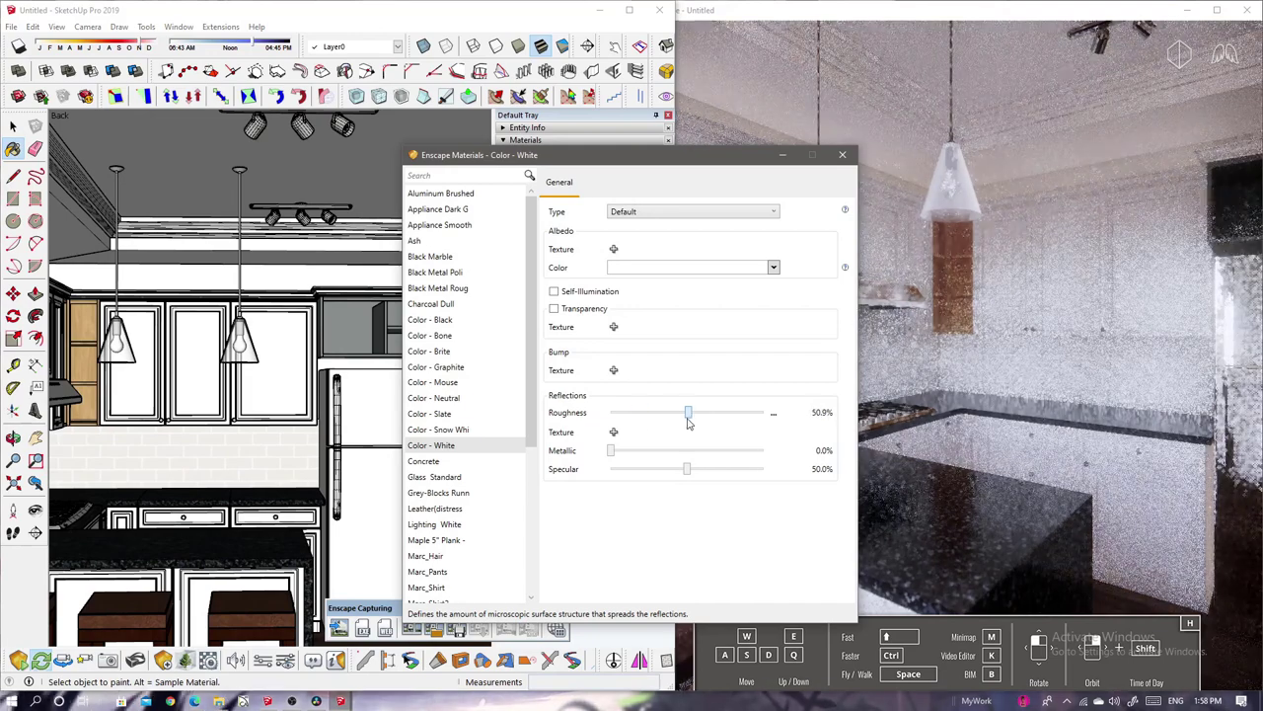
{"action": "left_click", "coordinate": [255, 339], "text": "alt"}
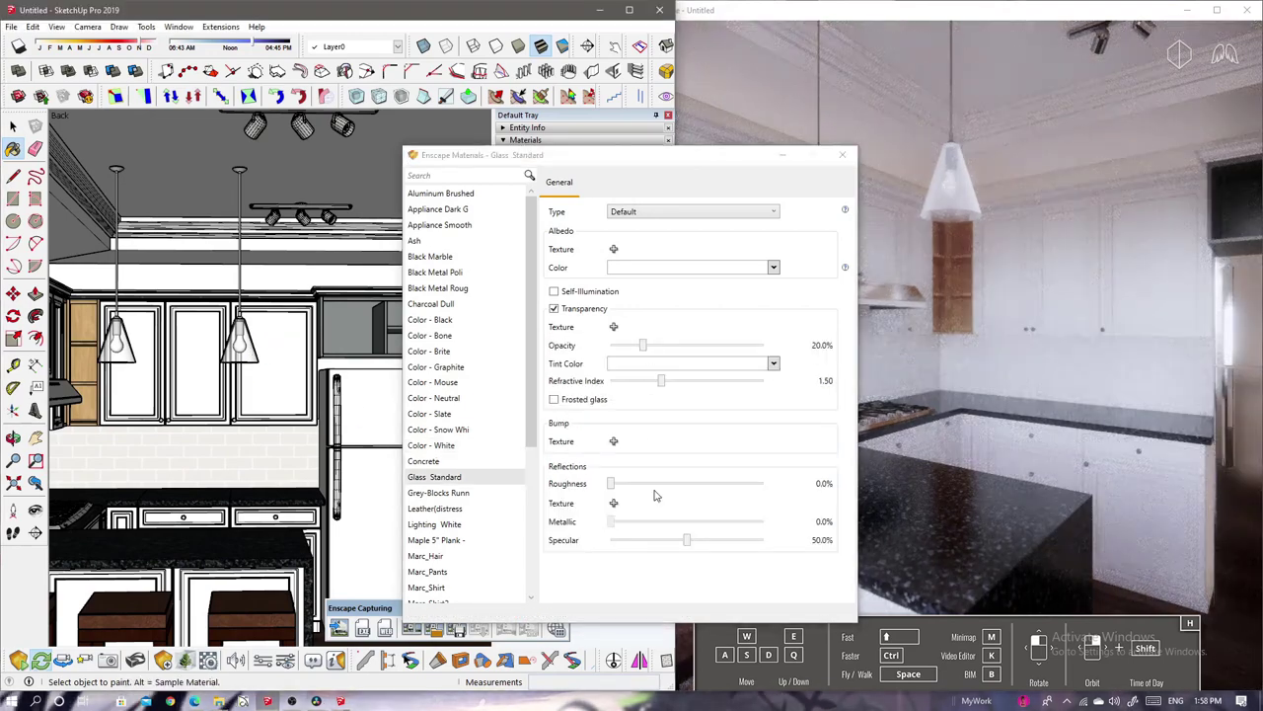
{"action": "left_click_drag", "start_coordinate": [666, 546], "coordinate": [747, 546]}
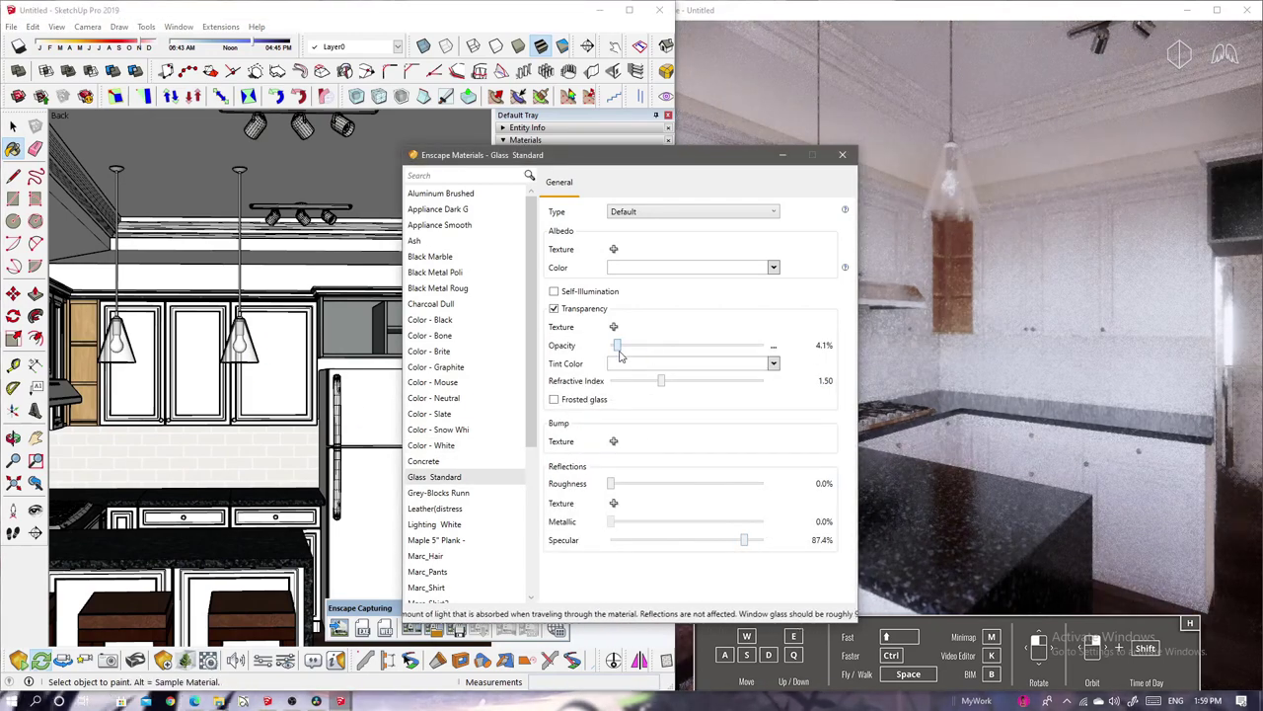
{"action": "left_click", "coordinate": [753, 267]}
{"action": "left_click", "coordinate": [634, 323]}
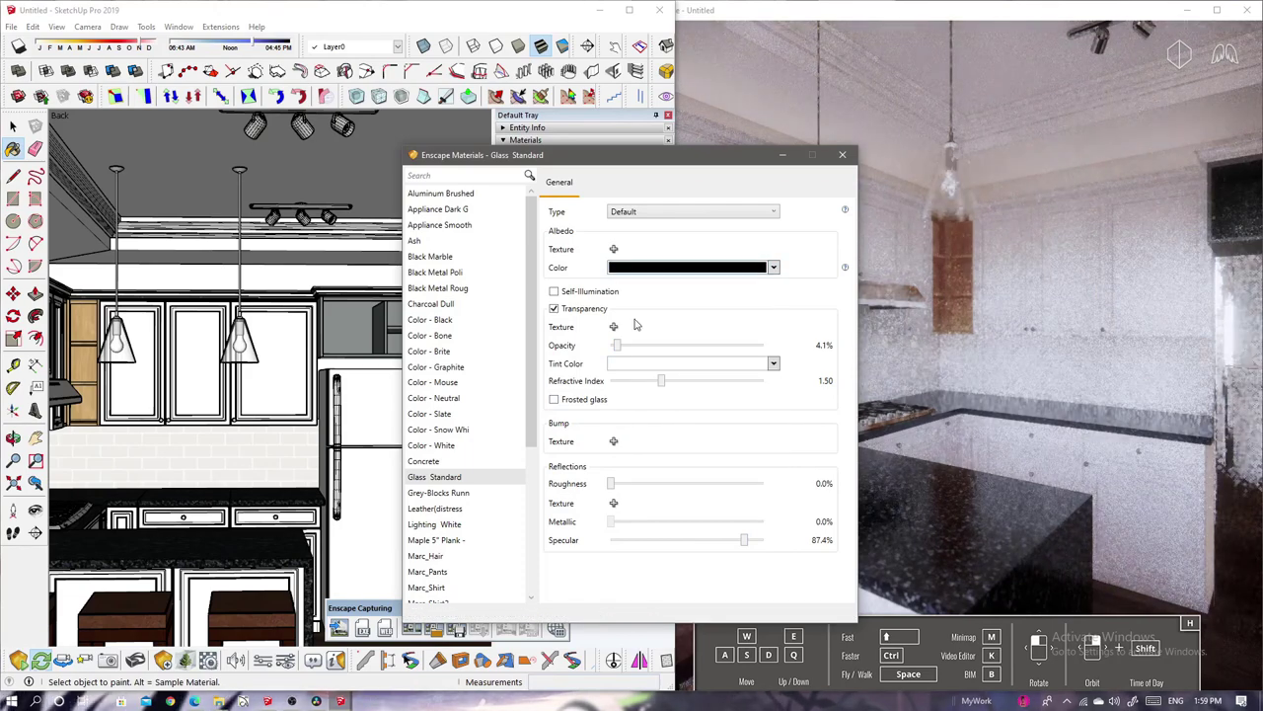
{"action": "left_click", "coordinate": [773, 364]}
{"action": "left_click", "coordinate": [635, 421]}
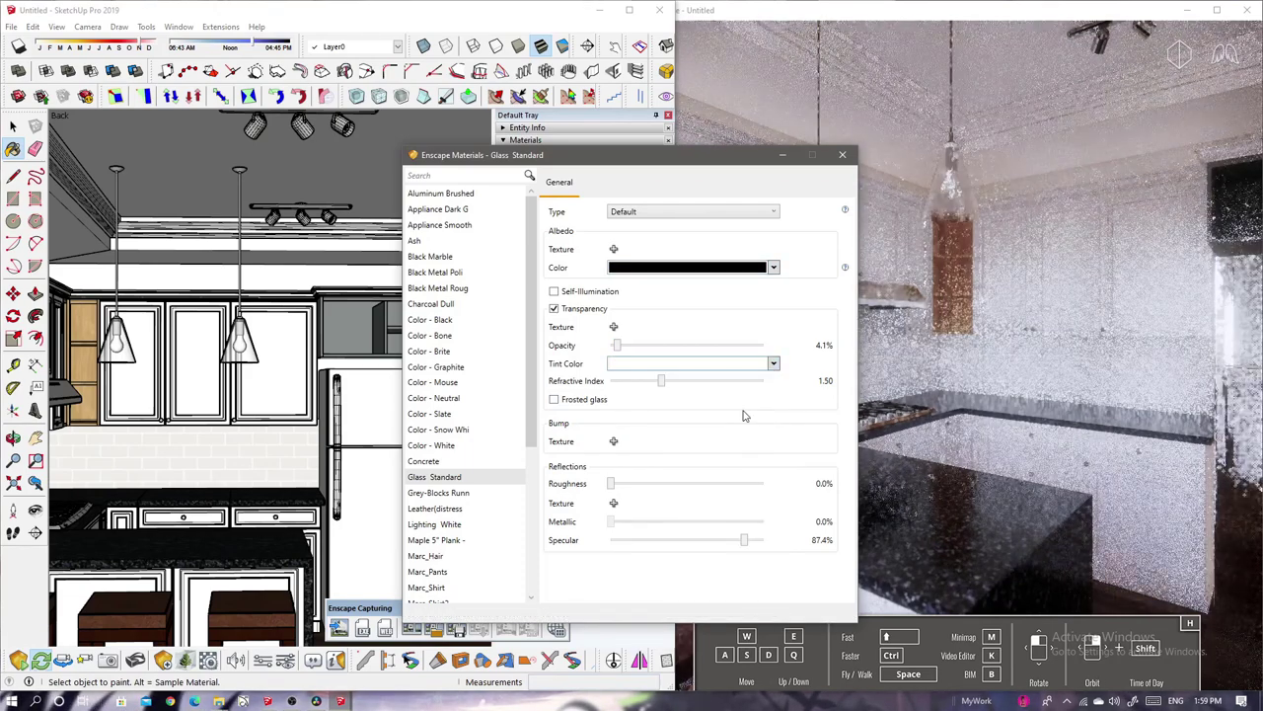
{"action": "scroll", "coordinate": [283, 274], "scroll_direction": "up", "scroll_amount": 3}
{"action": "scroll", "coordinate": [284, 274], "scroll_direction": "up", "scroll_amount": 3}
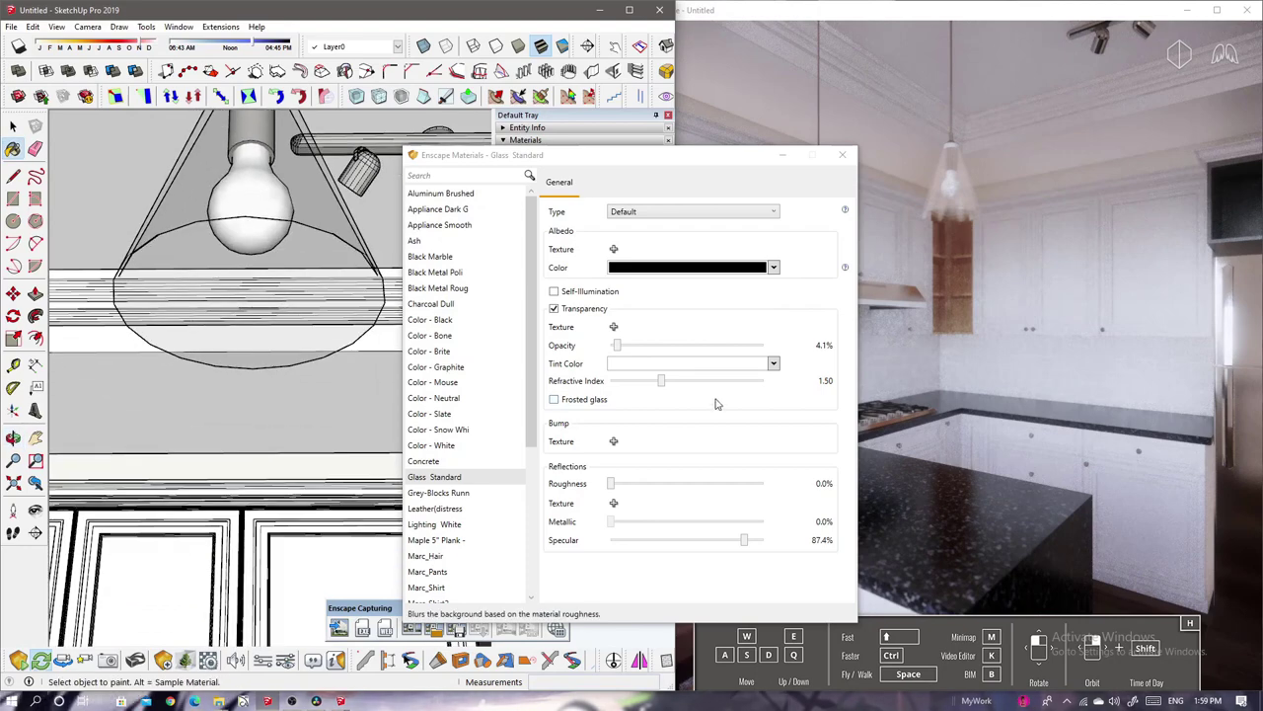
Enable self-illumination on the Lighting White bulb material.
{"action": "left_click", "coordinate": [554, 309]}
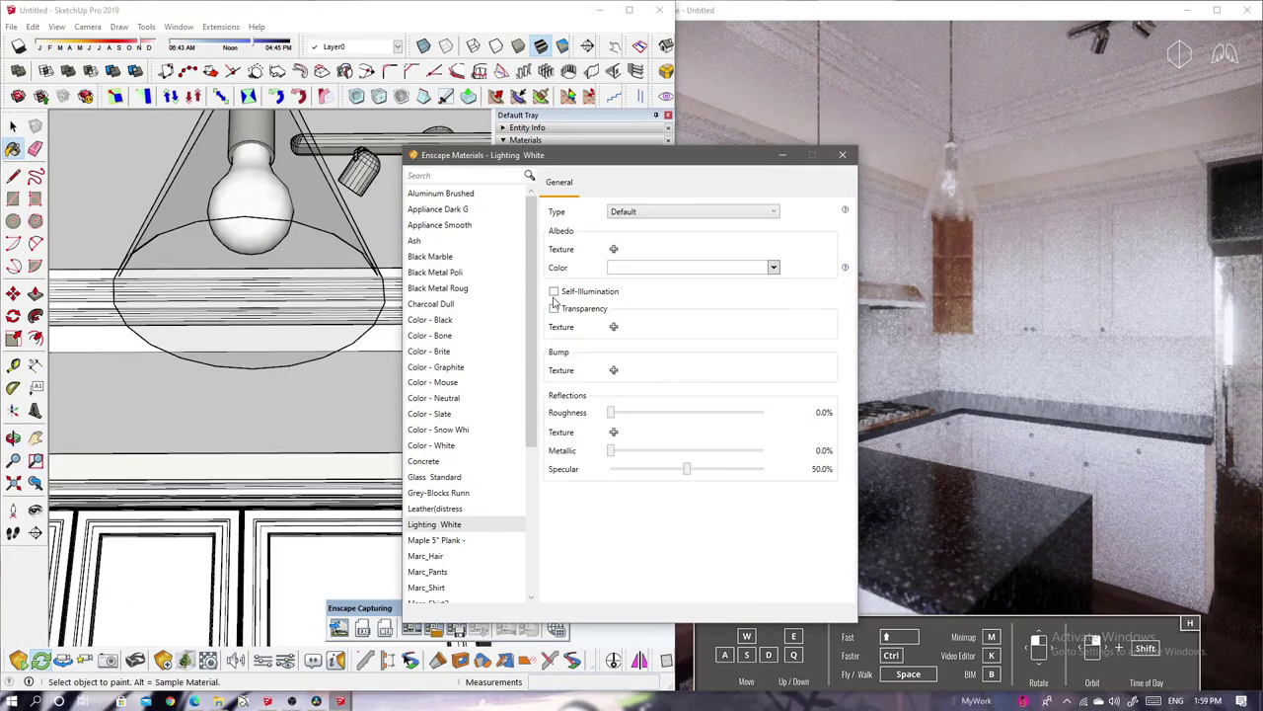
{"action": "middle_click_drag", "start_coordinate": [315, 395], "coordinate": [312, 267]}
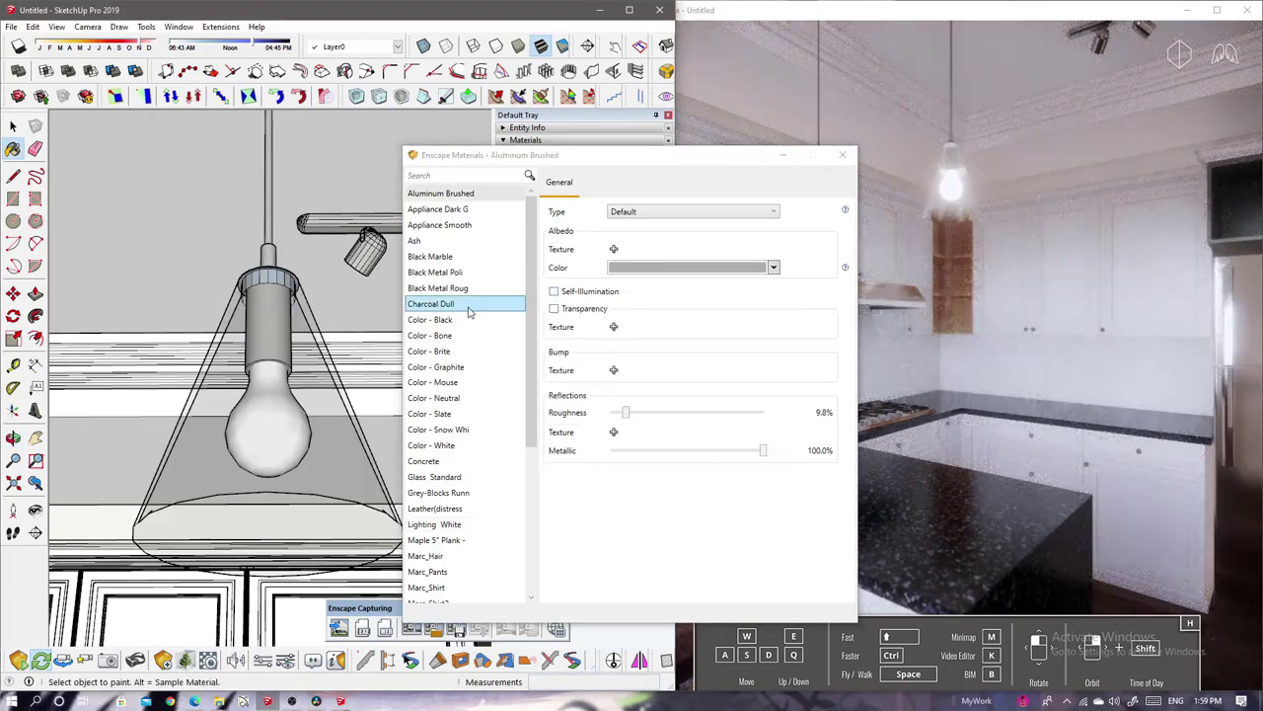
{"action": "left_click_drag", "start_coordinate": [632, 155], "coordinate": [565, 141]}
{"action": "middle_click_drag", "start_coordinate": [239, 401], "coordinate": [218, 367]}
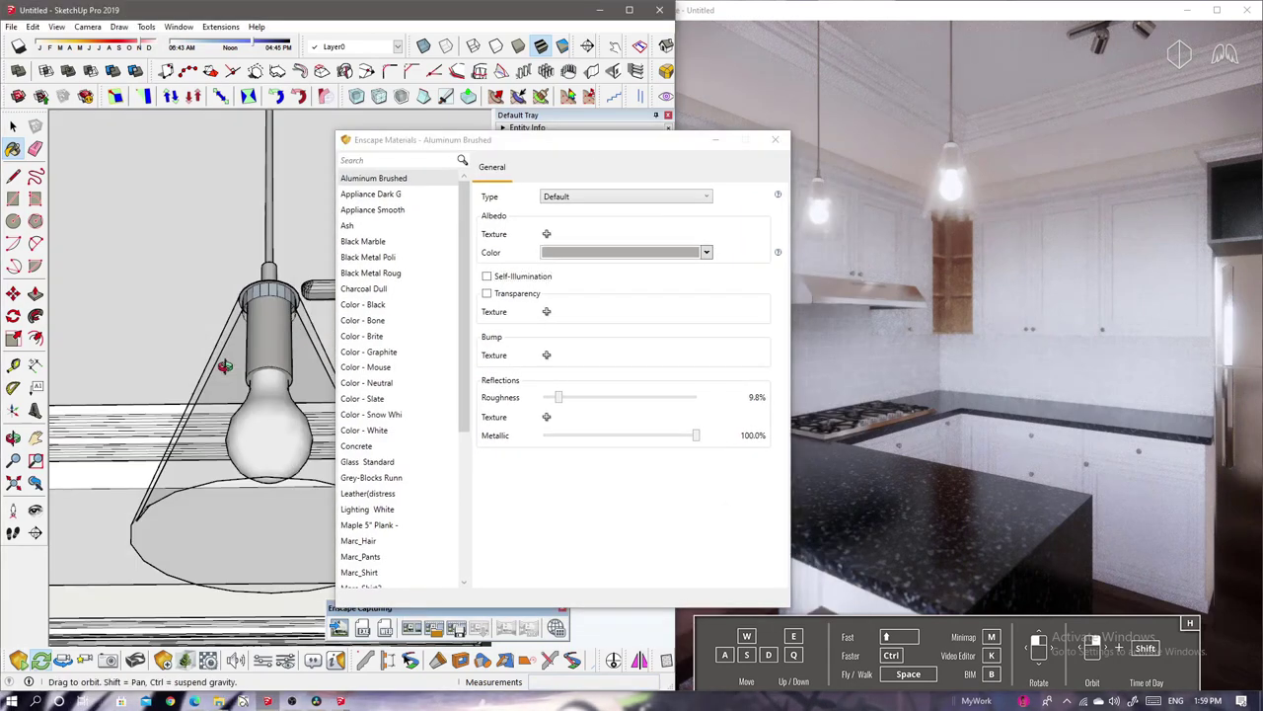
{"action": "left_click", "coordinate": [286, 475], "text": "alt"}
{"action": "scroll", "coordinate": [329, 370], "scroll_direction": "down", "scroll_amount": 3}
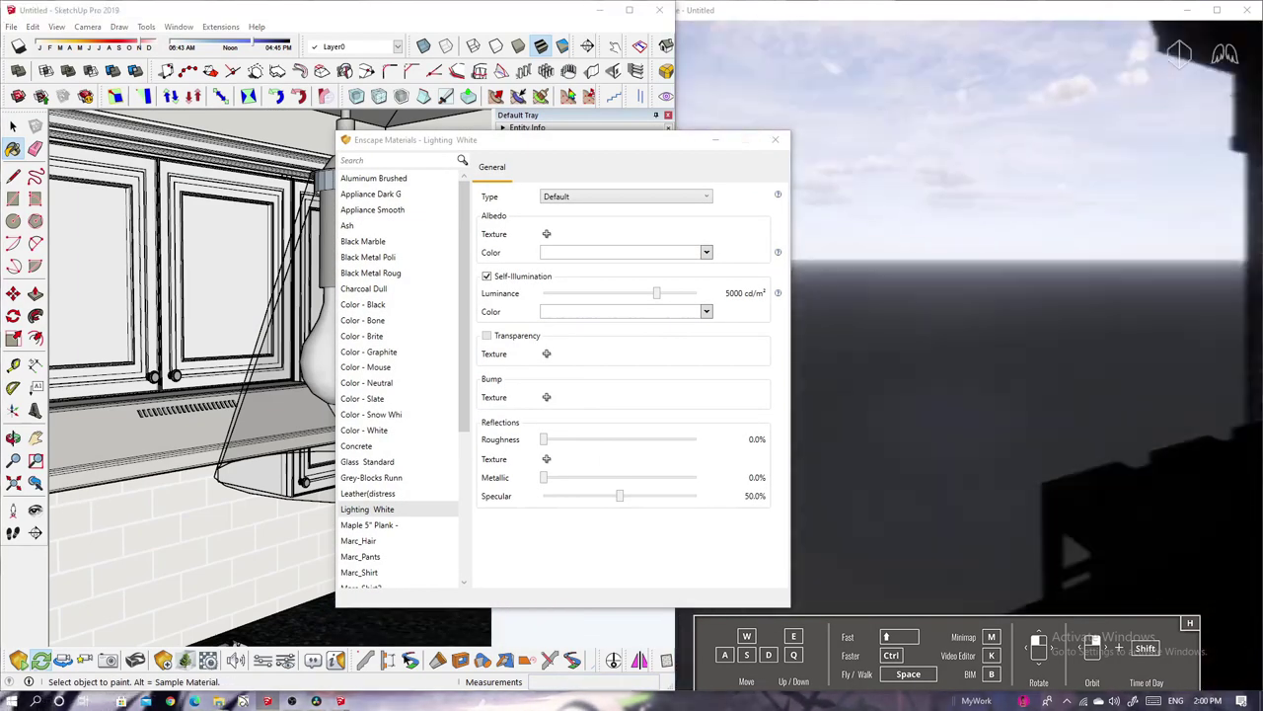
{"action": "scroll", "coordinate": [263, 321], "scroll_direction": "down", "scroll_amount": 2}
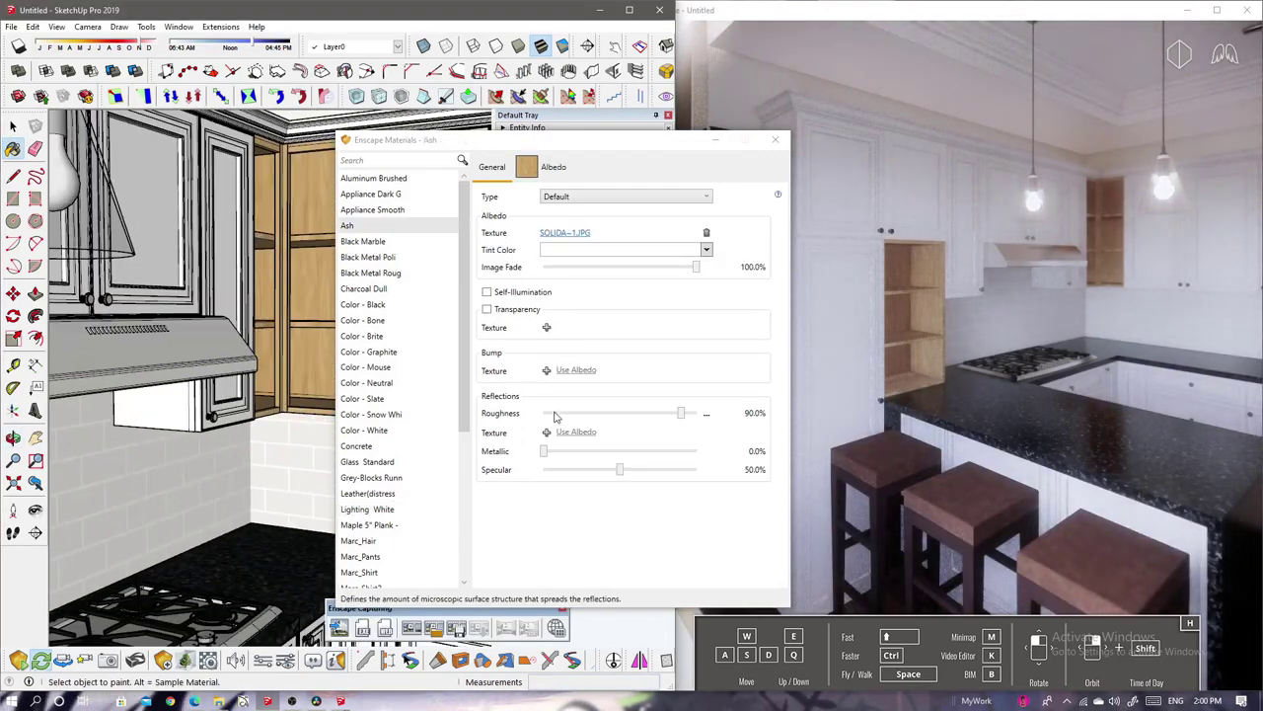
Add a roughness map to Ash, close the material editor and open Visual Settings.
{"action": "left_click", "coordinate": [568, 434]}
{"action": "left_click", "coordinate": [635, 167]}
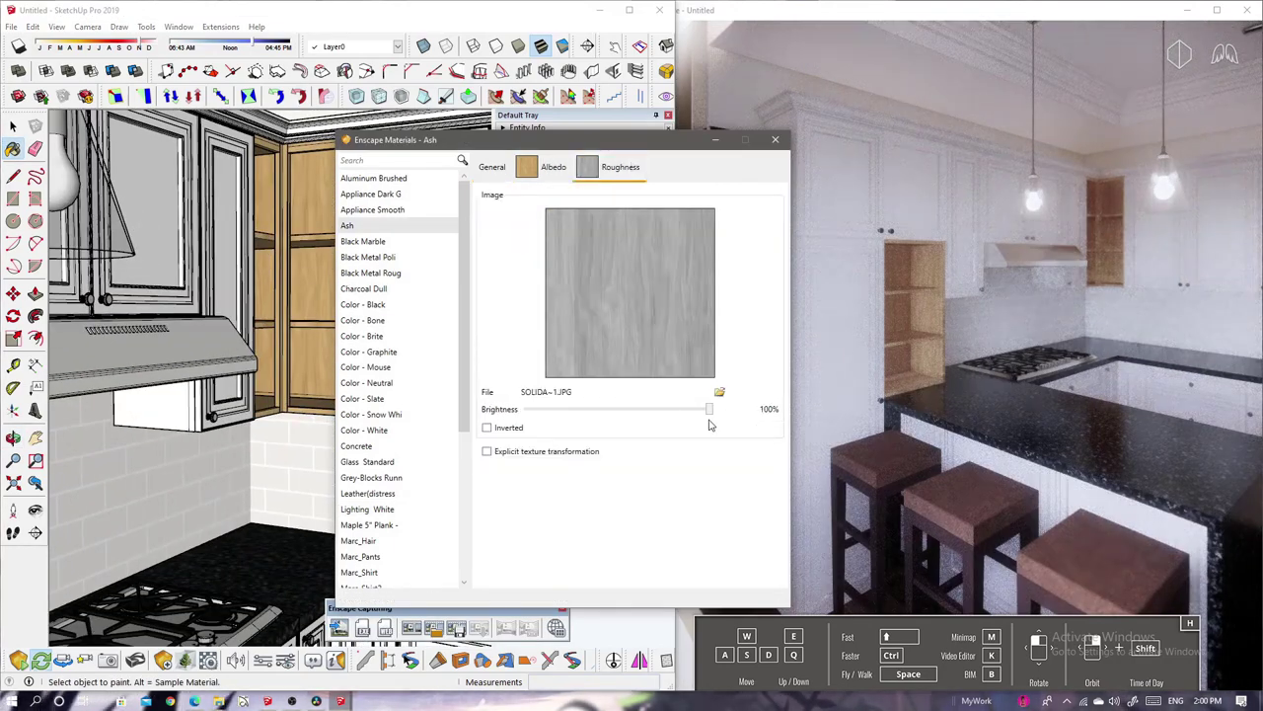
{"action": "left_click_drag", "start_coordinate": [699, 412], "coordinate": [657, 411]}
{"action": "left_click", "coordinate": [491, 167]}
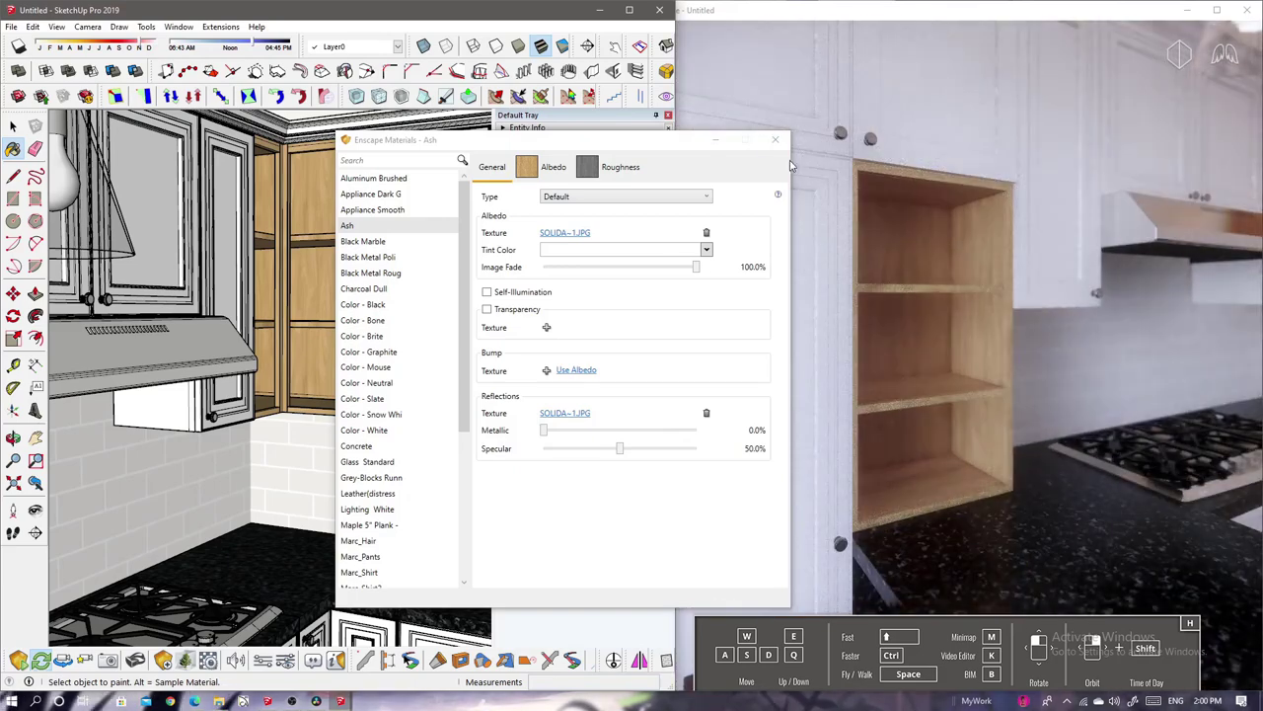
{"action": "left_click", "coordinate": [775, 139]}
{"action": "left_click", "coordinate": [185, 659]}
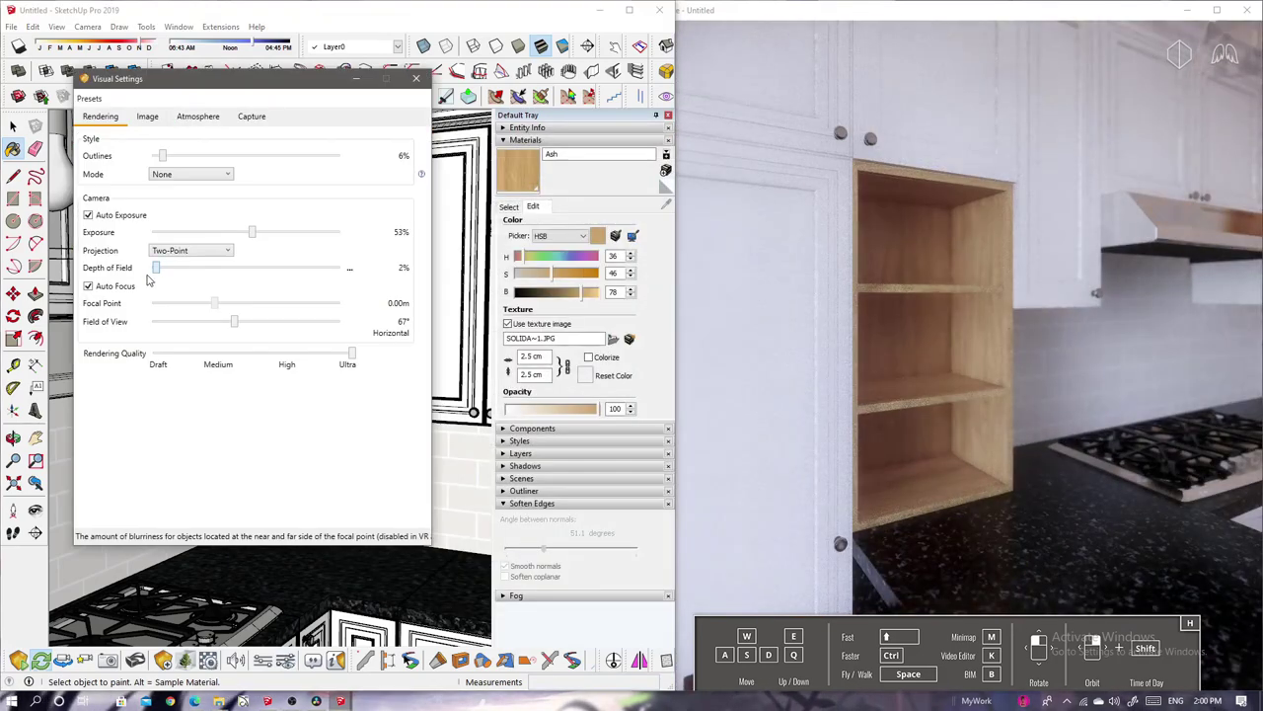
Sample the Walnut 5" Plank floor and review its bump map in Enscape Materials.
{"action": "left_click", "coordinate": [413, 79]}
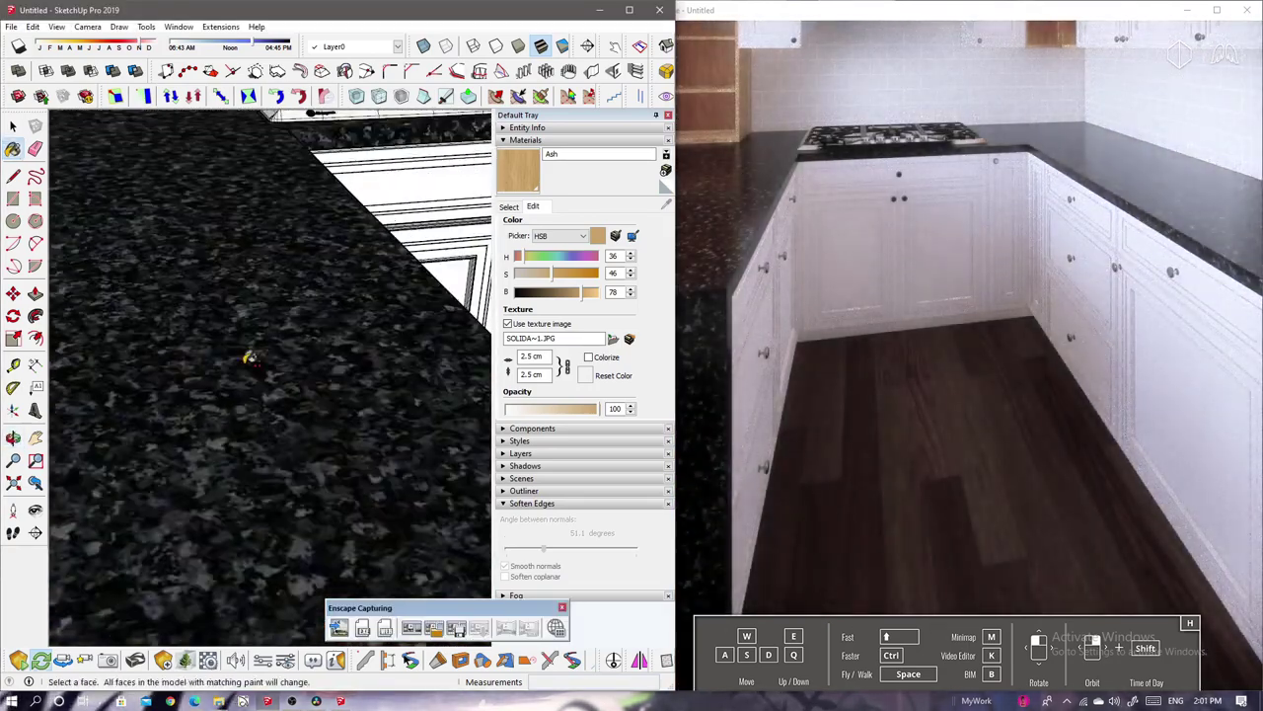
{"action": "left_click", "coordinate": [332, 441], "text": "alt"}
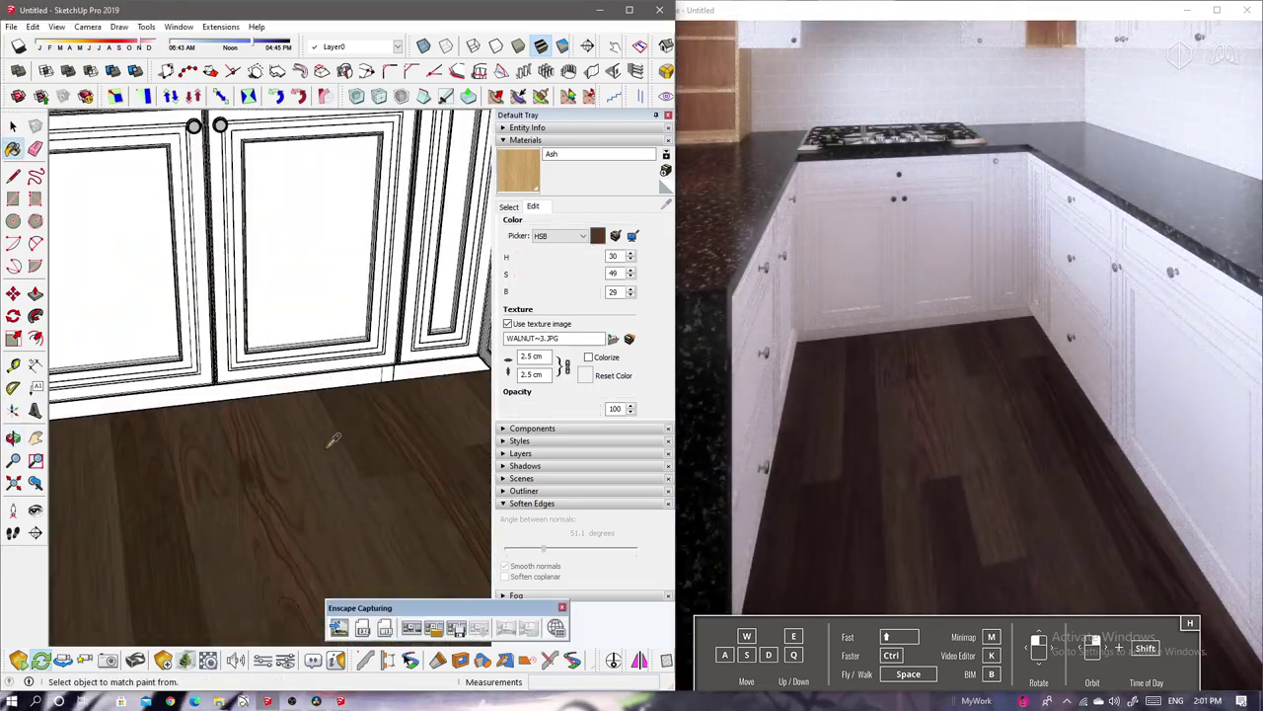
{"action": "left_click", "coordinate": [209, 660]}
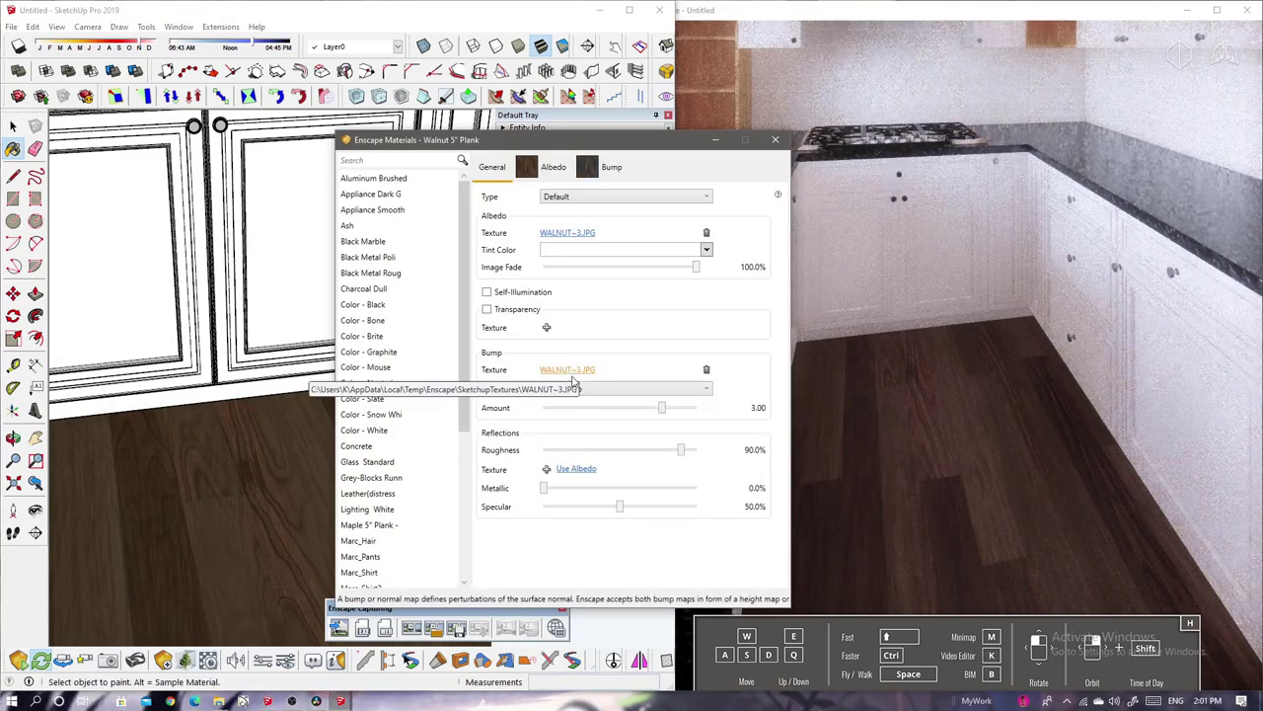
{"action": "left_click", "coordinate": [616, 169]}
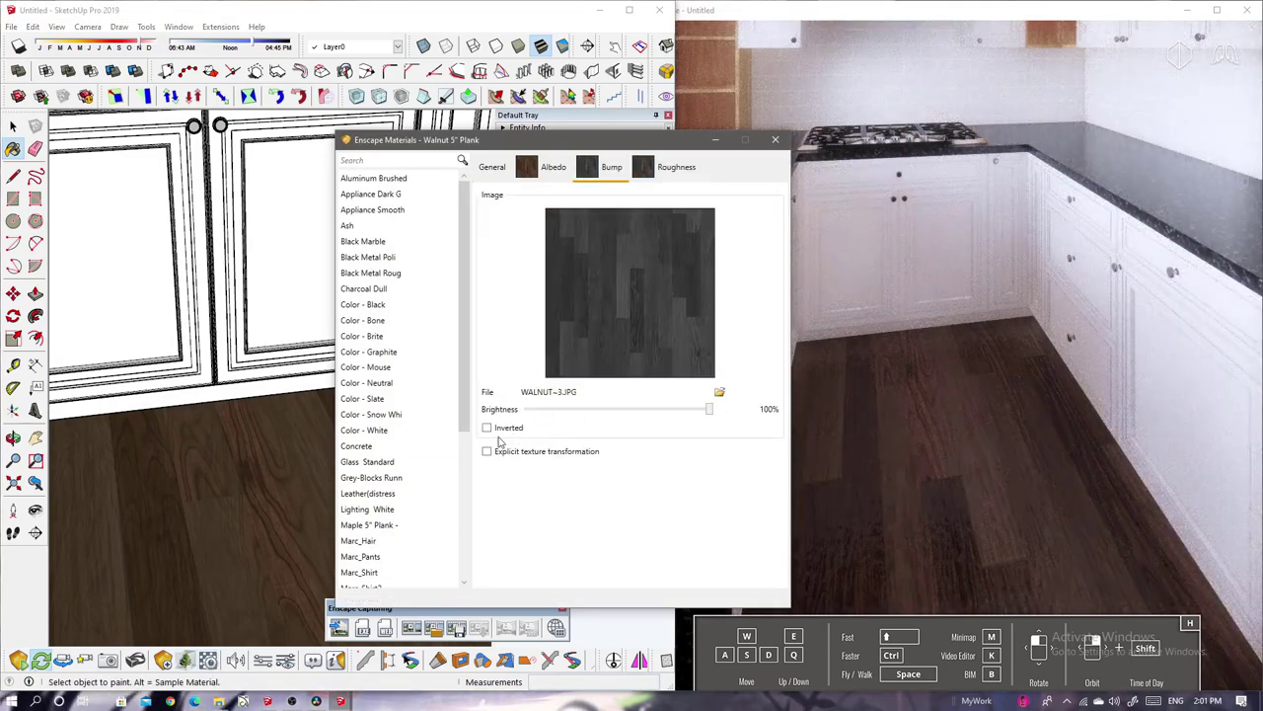
{"action": "left_click", "coordinate": [486, 427]}
{"action": "left_click", "coordinate": [552, 167]}
{"action": "left_click", "coordinate": [492, 166]}
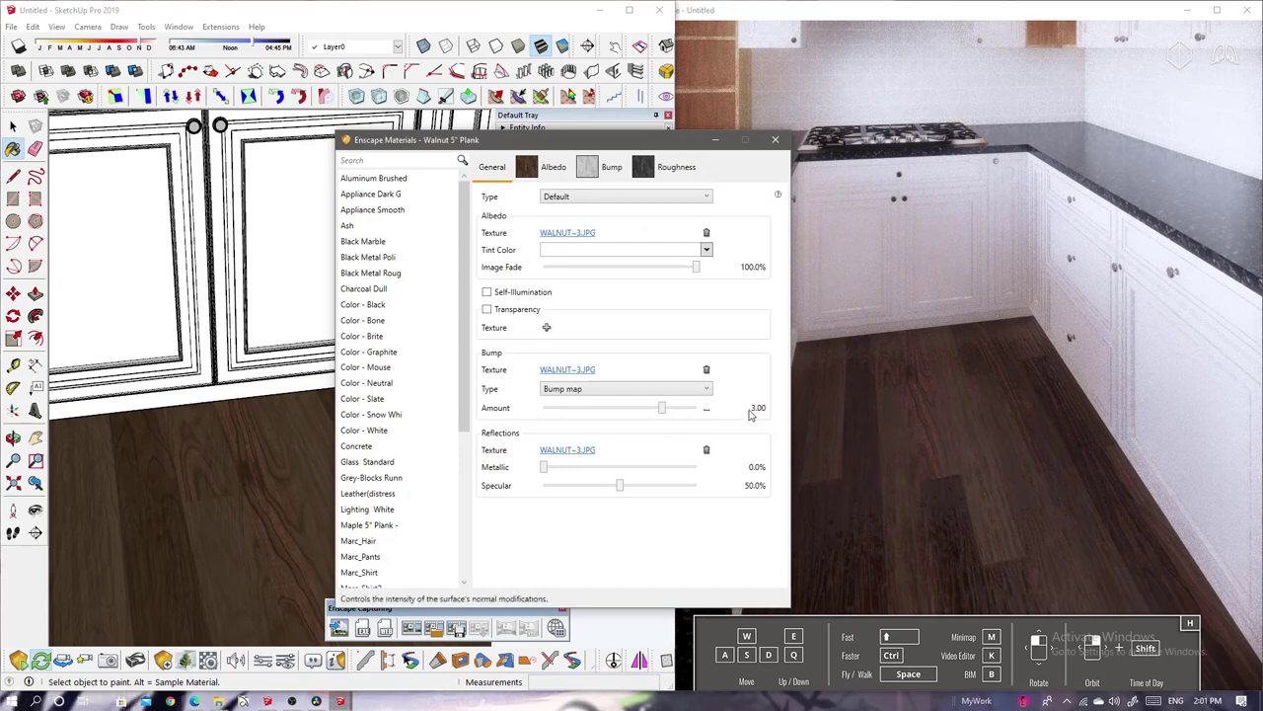
Set the walnut roughness map brightness to 90% and close the material editor.
{"action": "left_click", "coordinate": [676, 424]}
{"action": "left_click", "coordinate": [676, 166]}
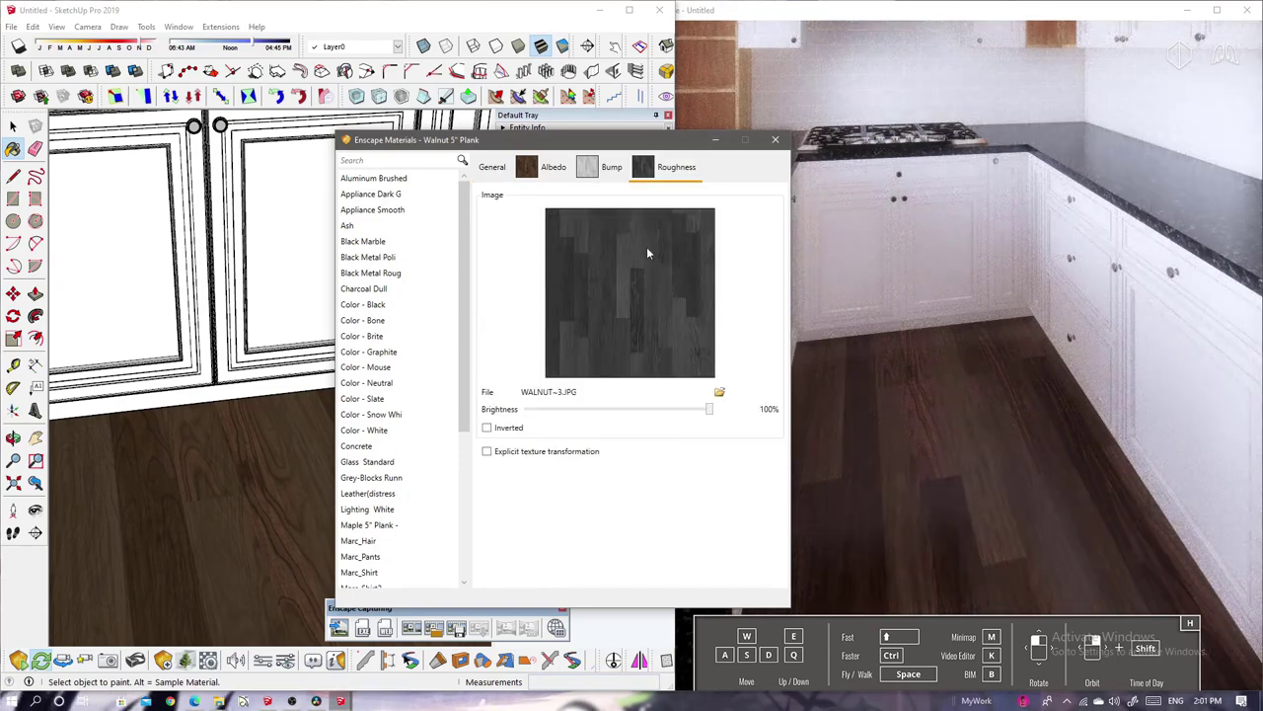
{"action": "left_click_drag", "start_coordinate": [676, 419], "coordinate": [693, 417]}
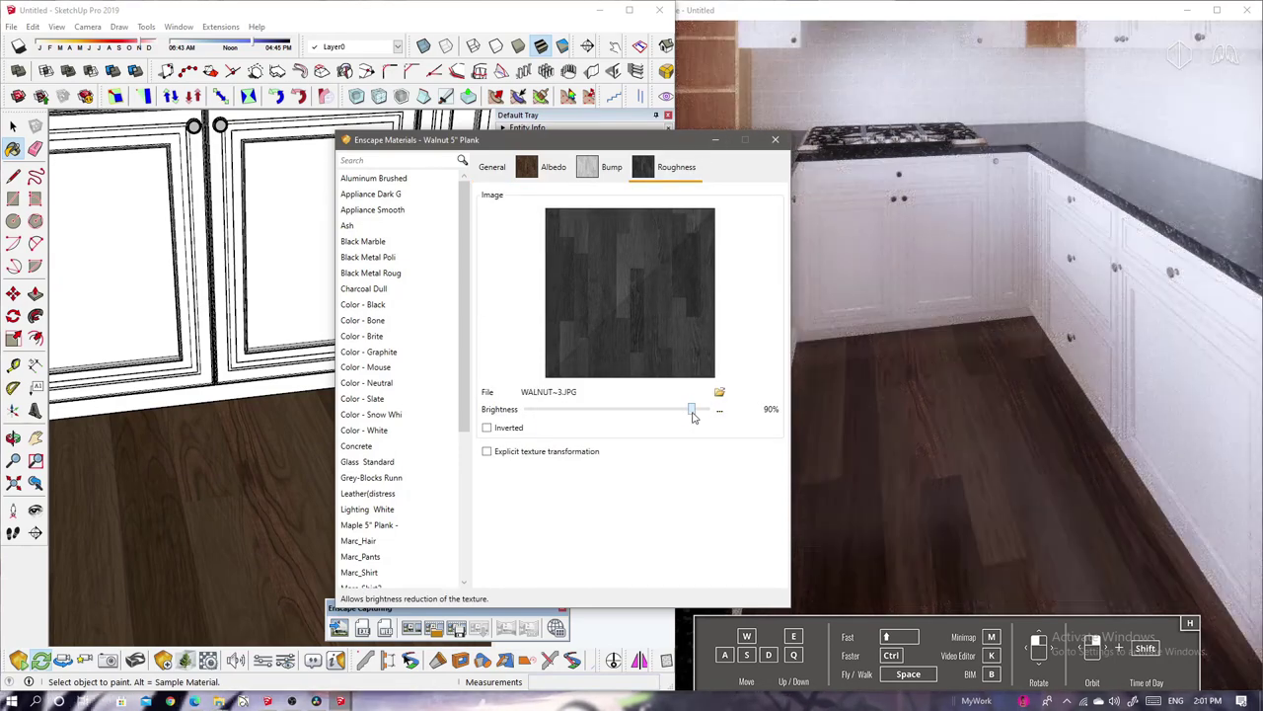
{"action": "left_click", "coordinate": [775, 140]}
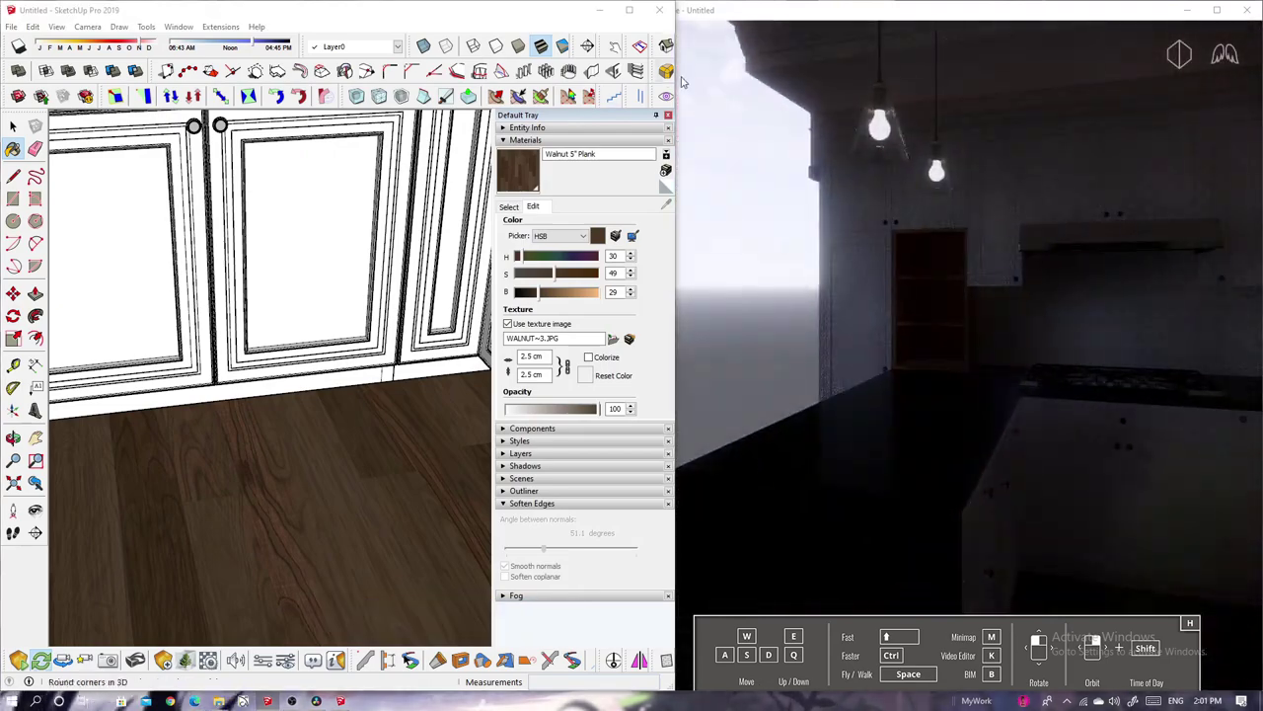
Widen the SketchUp window and orbit to an oblique view of the arched window.
{"action": "left_click_drag", "start_coordinate": [681, 82], "coordinate": [728, 82]}
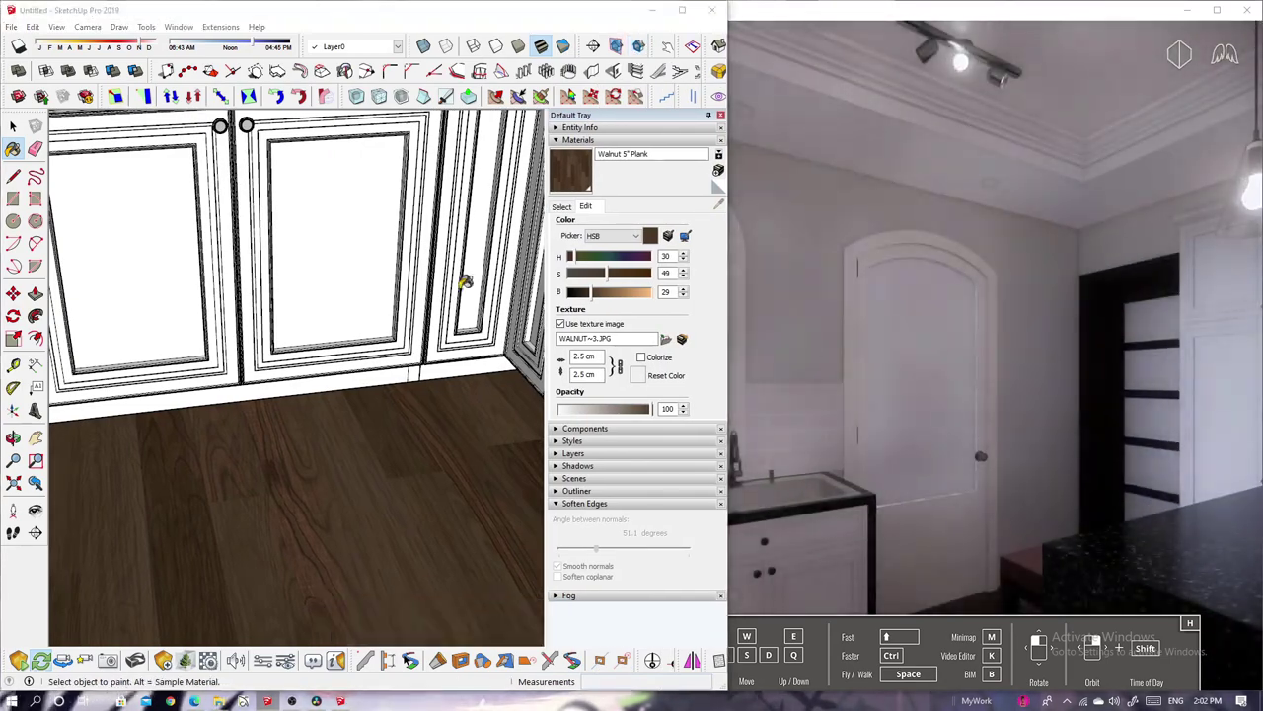
{"action": "middle_click_drag", "start_coordinate": [465, 282], "coordinate": [212, 259]}
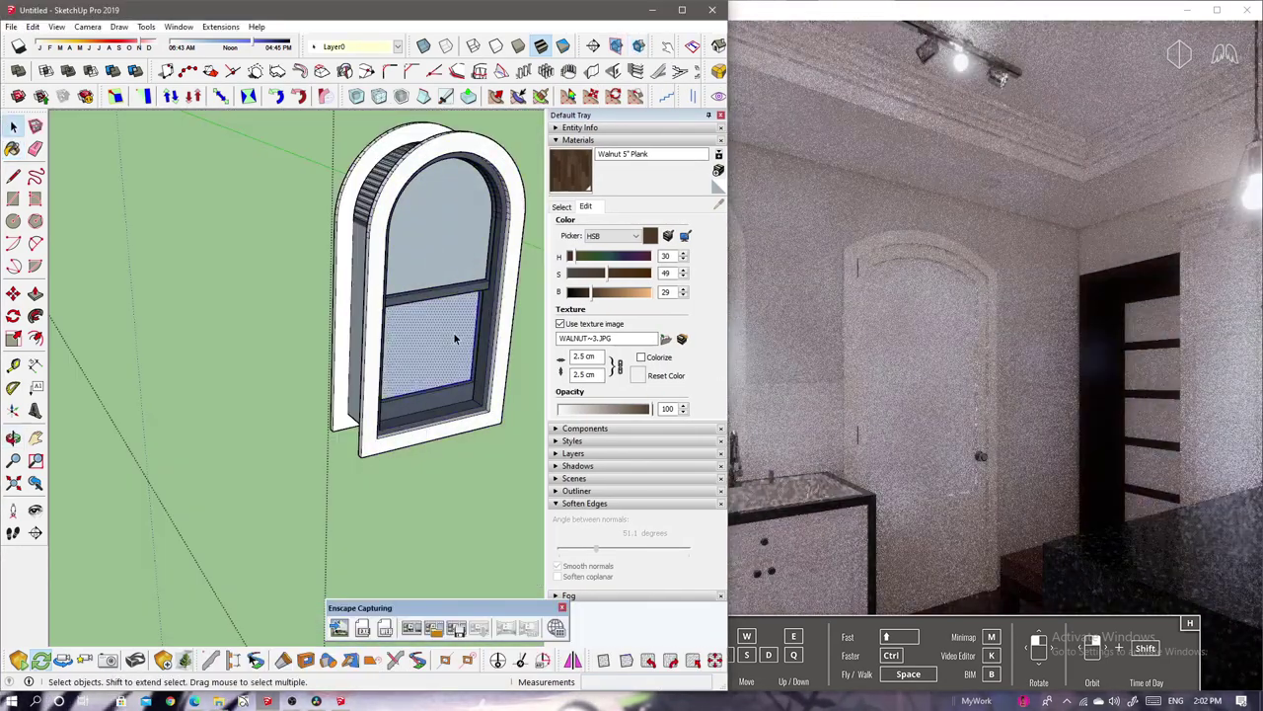
{"action": "middle_click_drag", "start_coordinate": [455, 339], "coordinate": [221, 256]}
{"action": "scroll", "coordinate": [221, 255], "scroll_direction": "up", "scroll_amount": 5}
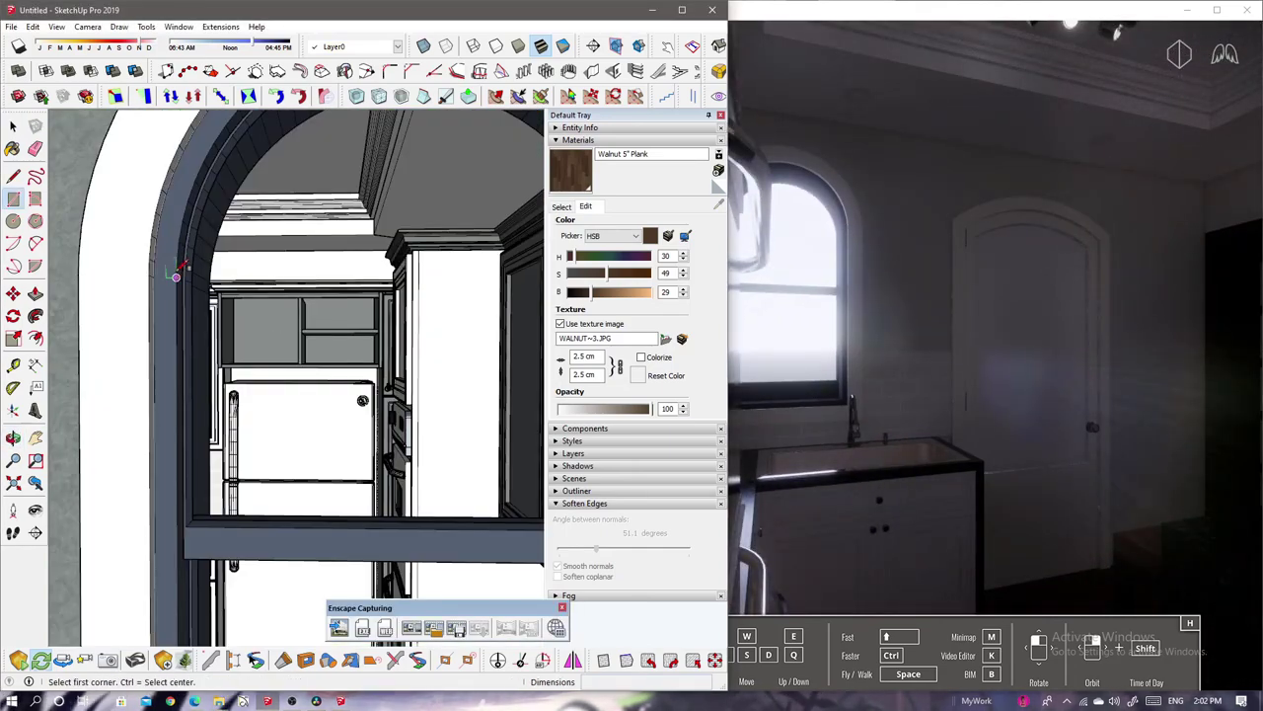
{"action": "middle_click_drag", "start_coordinate": [329, 555], "coordinate": [307, 442]}
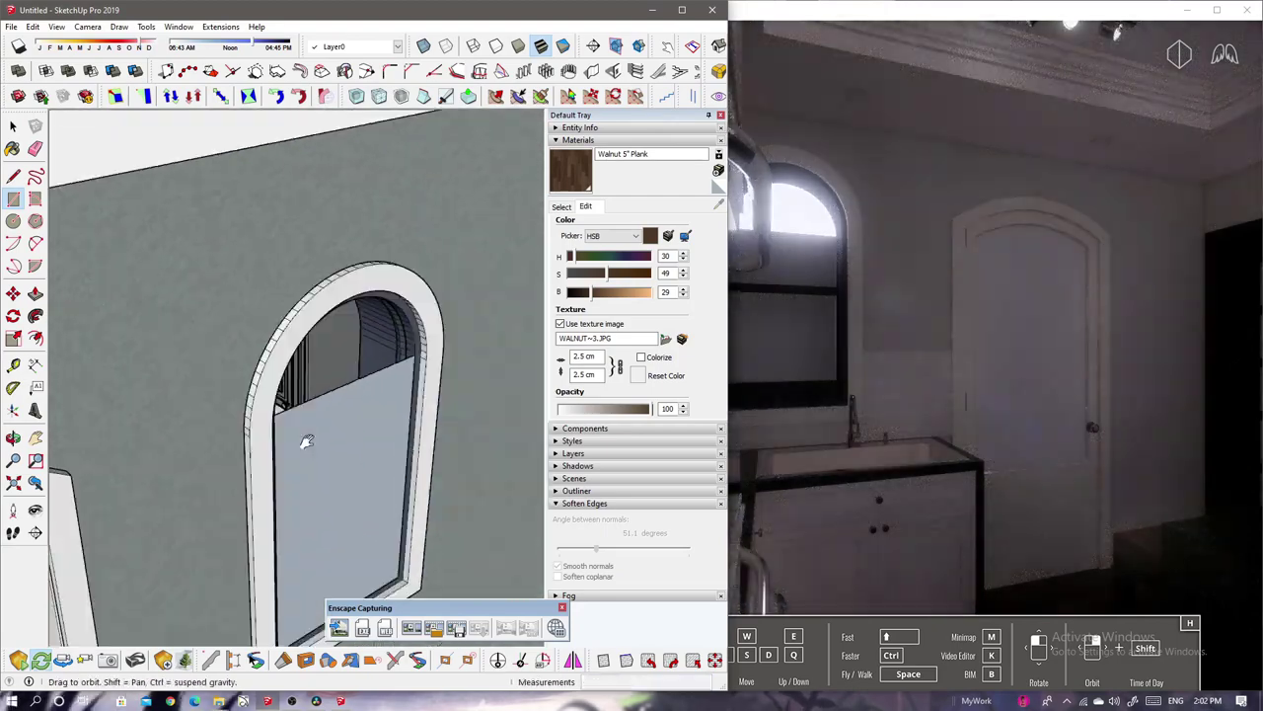
{"action": "scroll", "coordinate": [307, 441], "scroll_direction": "up", "scroll_amount": 5}
Pick the Paint Bucket and browse the model's material swatches near the arched window.
{"action": "key", "text": "p"}
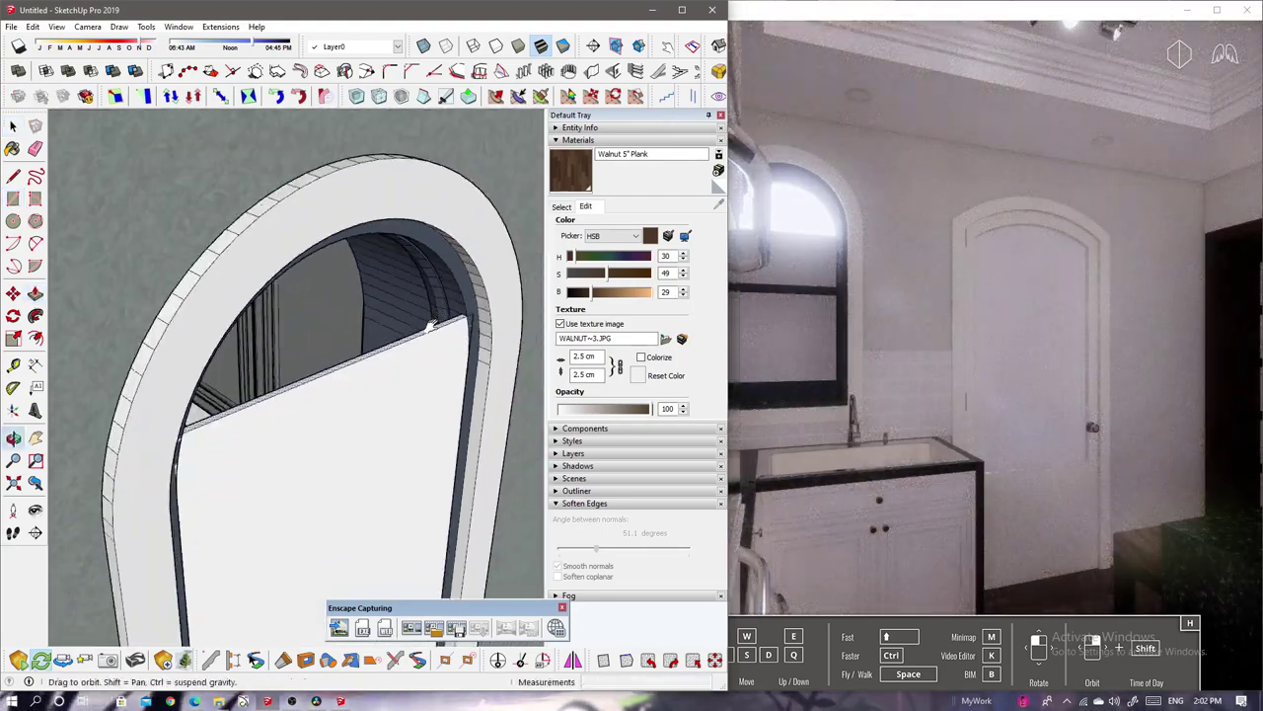
{"action": "scroll", "coordinate": [380, 427], "scroll_direction": "down", "scroll_amount": 3}
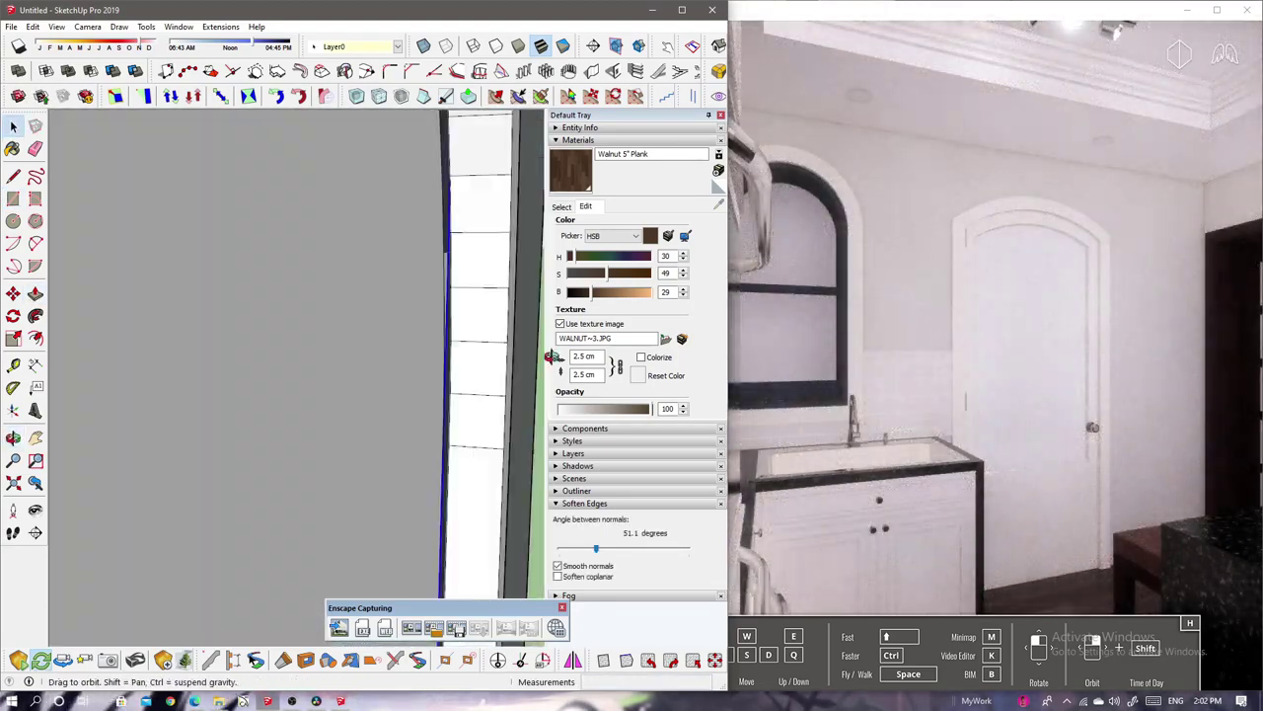
{"action": "key", "text": "b"}
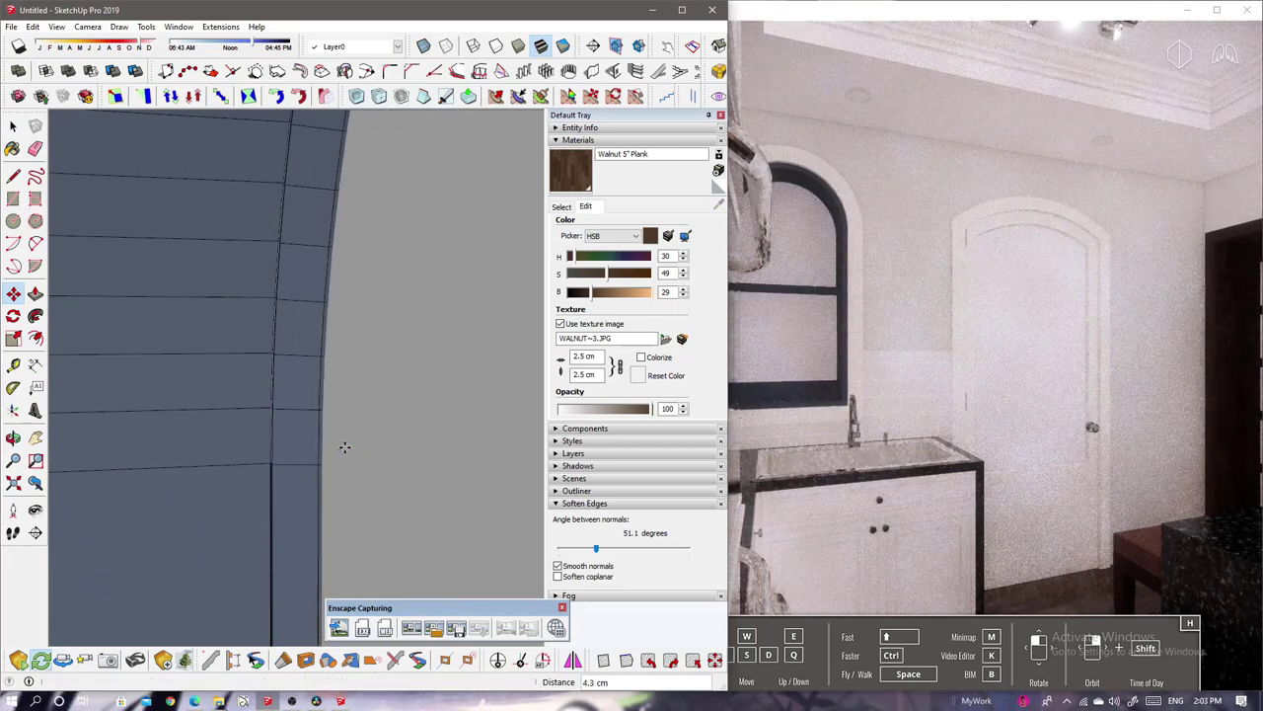
{"action": "left_click", "coordinate": [561, 205]}
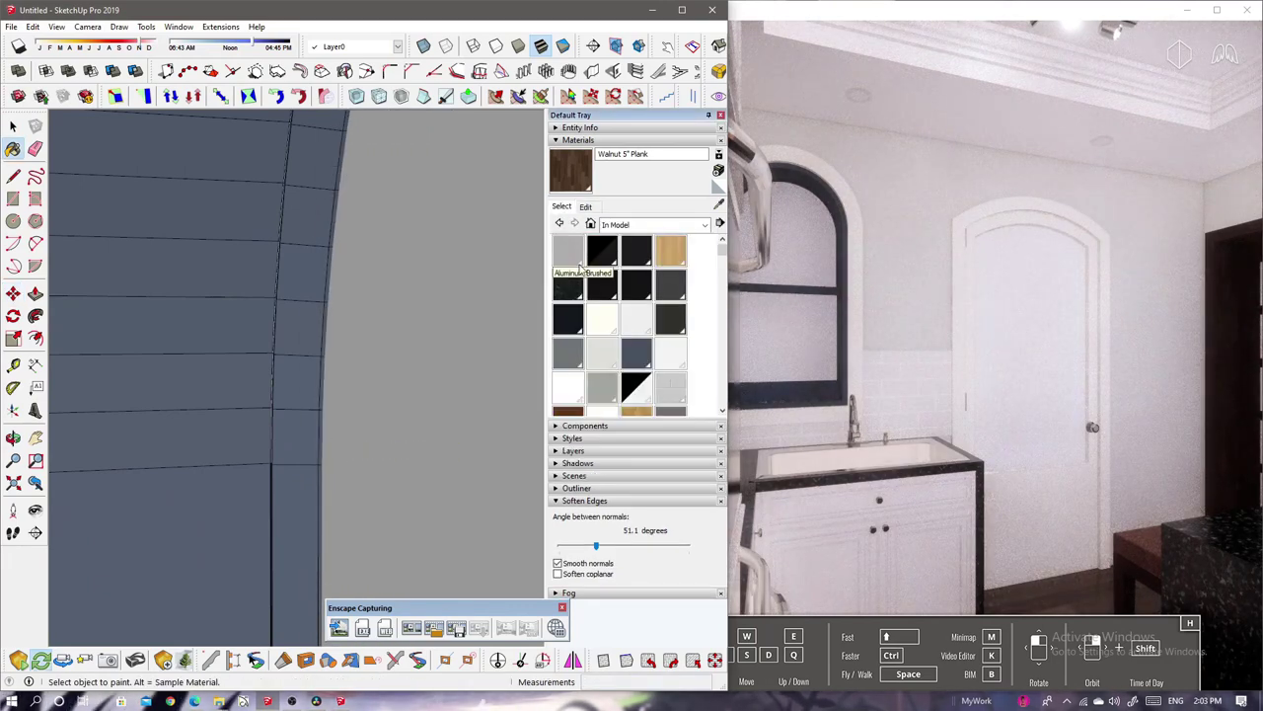
{"action": "scroll", "coordinate": [612, 380], "scroll_direction": "down", "scroll_amount": 2}
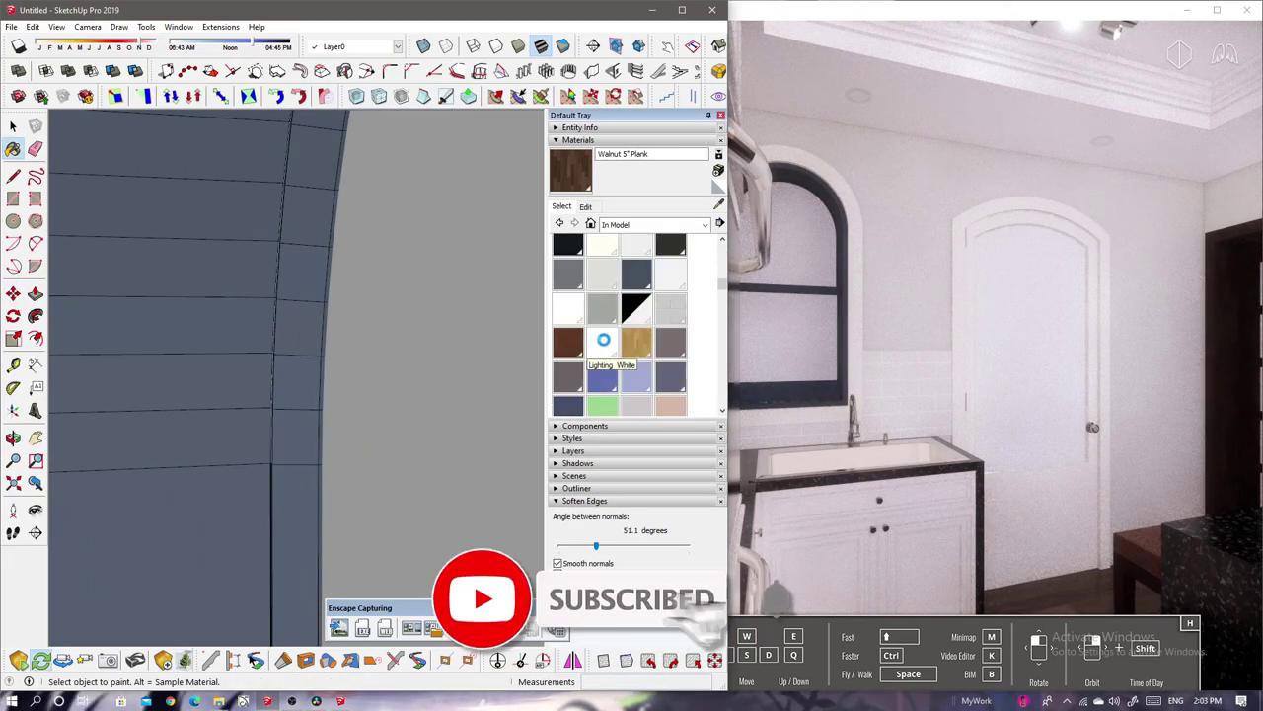
{"action": "scroll", "coordinate": [329, 386], "scroll_direction": "down", "scroll_amount": 5}
{"action": "middle_click_drag", "start_coordinate": [330, 386], "coordinate": [317, 460]}
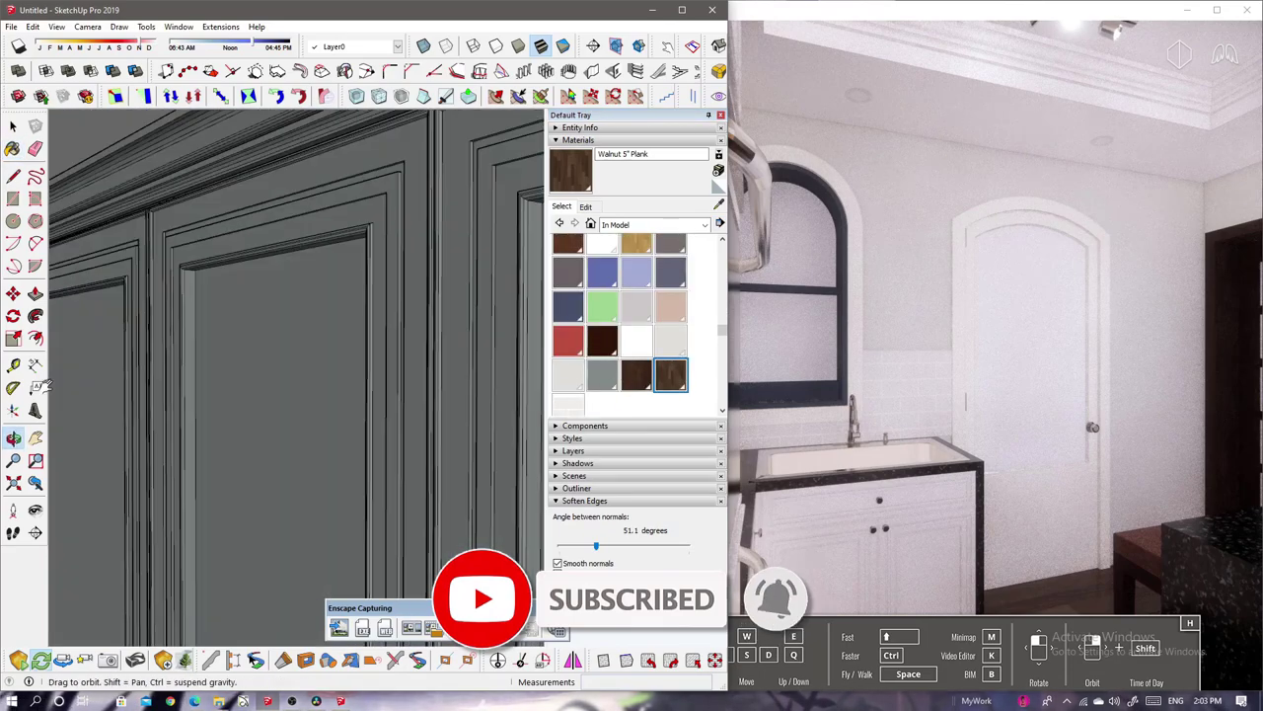
{"action": "scroll", "coordinate": [317, 460], "scroll_direction": "up", "scroll_amount": 3}
{"action": "mouse_move", "coordinate": [297, 414]}
{"action": "middle_mouse_down"}
{"action": "mouse_move", "coordinate": [247, 316]}
{"action": "mouse_move", "coordinate": [415, 409]}
{"action": "mouse_move", "coordinate": [296, 402]}
{"action": "middle_mouse_up"}
{"action": "scroll", "coordinate": [296, 403], "scroll_direction": "down", "scroll_amount": 2}
Apply an option to the arched door from its context menu, then launch Photoshop.
{"action": "key", "text": "space"}
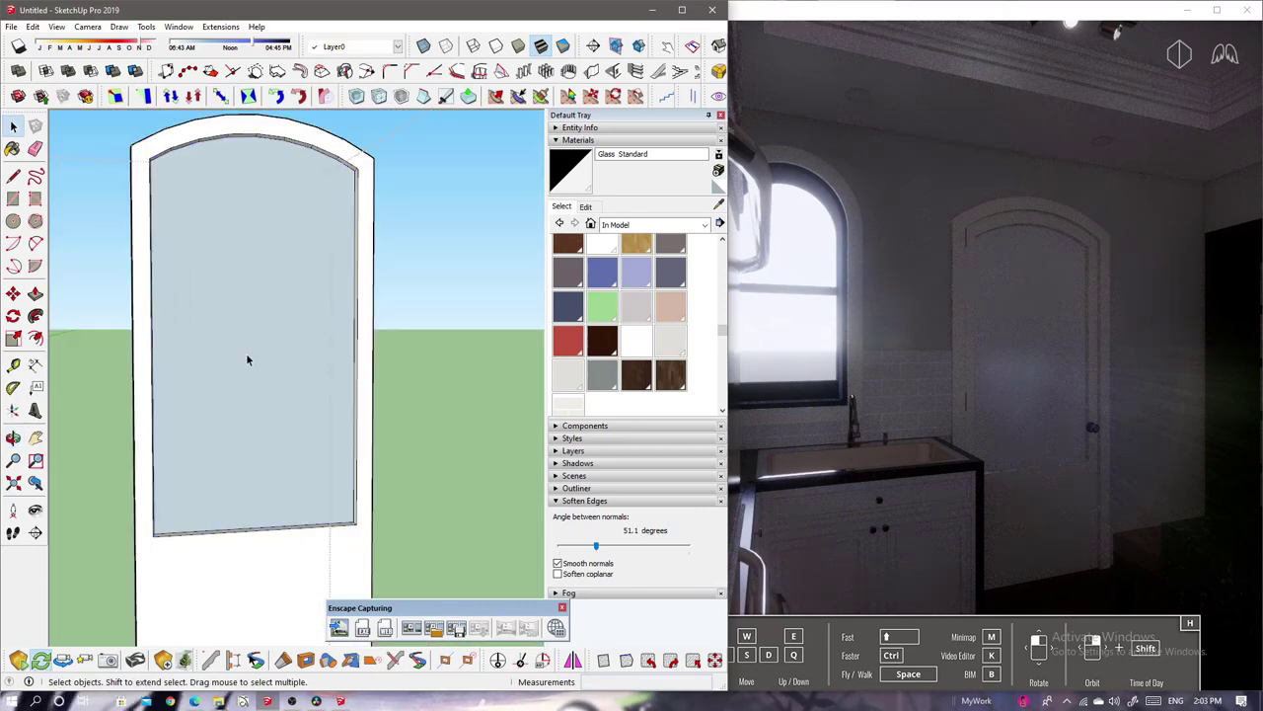
{"action": "right_click", "coordinate": [262, 352]}
{"action": "left_click", "coordinate": [296, 481]}
{"action": "mouse_move", "coordinate": [291, 491]}
{"action": "middle_mouse_down"}
{"action": "mouse_move", "coordinate": [356, 462]}
{"action": "mouse_move", "coordinate": [406, 471]}
{"action": "mouse_move", "coordinate": [355, 434]}
{"action": "mouse_move", "coordinate": [375, 425]}
{"action": "middle_mouse_up"}
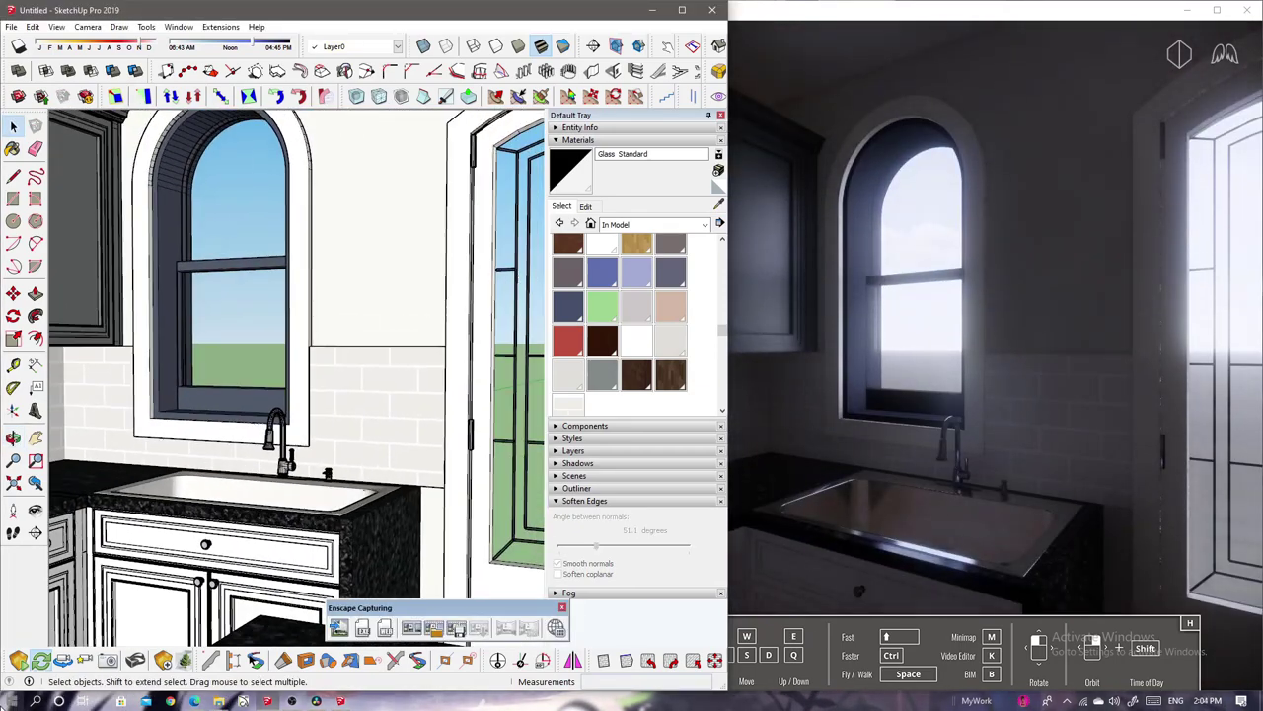
{"action": "key", "text": "super"}
{"action": "key", "text": "super"}
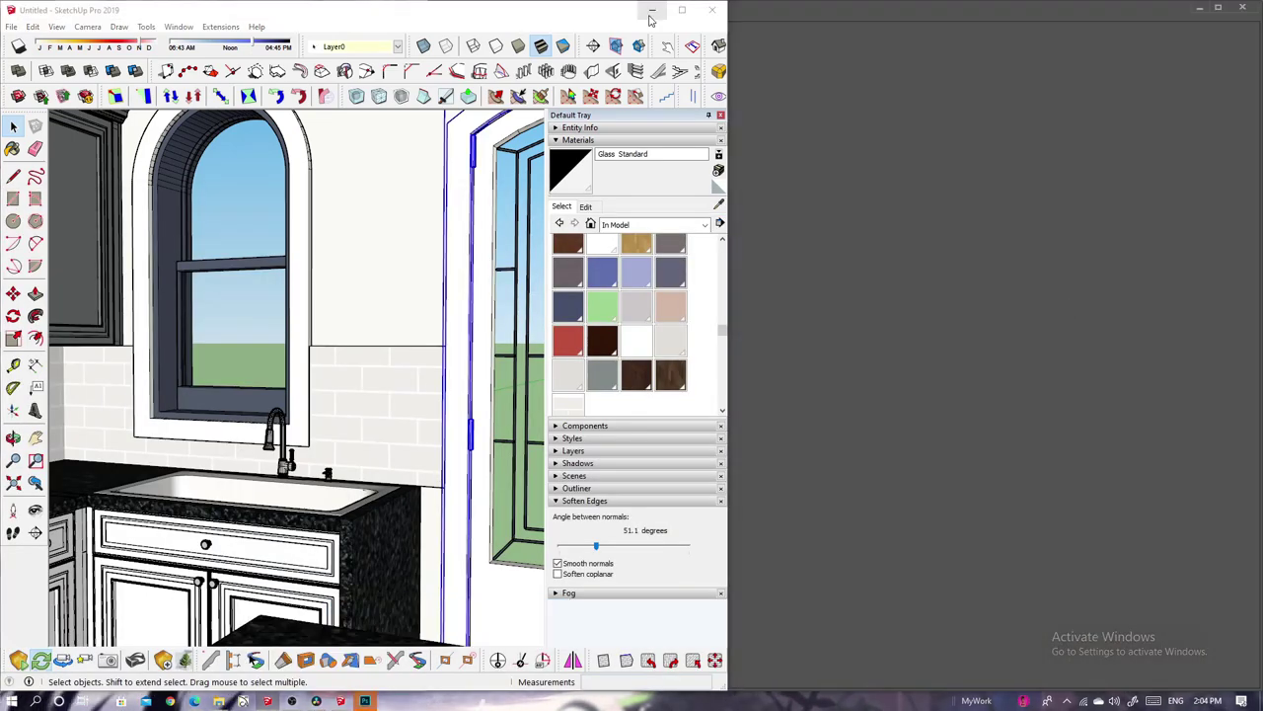
Maximize Photoshop and open SUBWAY~1.JPG from the 3ds texture folder.
{"action": "left_click", "coordinate": [652, 10]}
{"action": "double_click", "coordinate": [795, 12]}
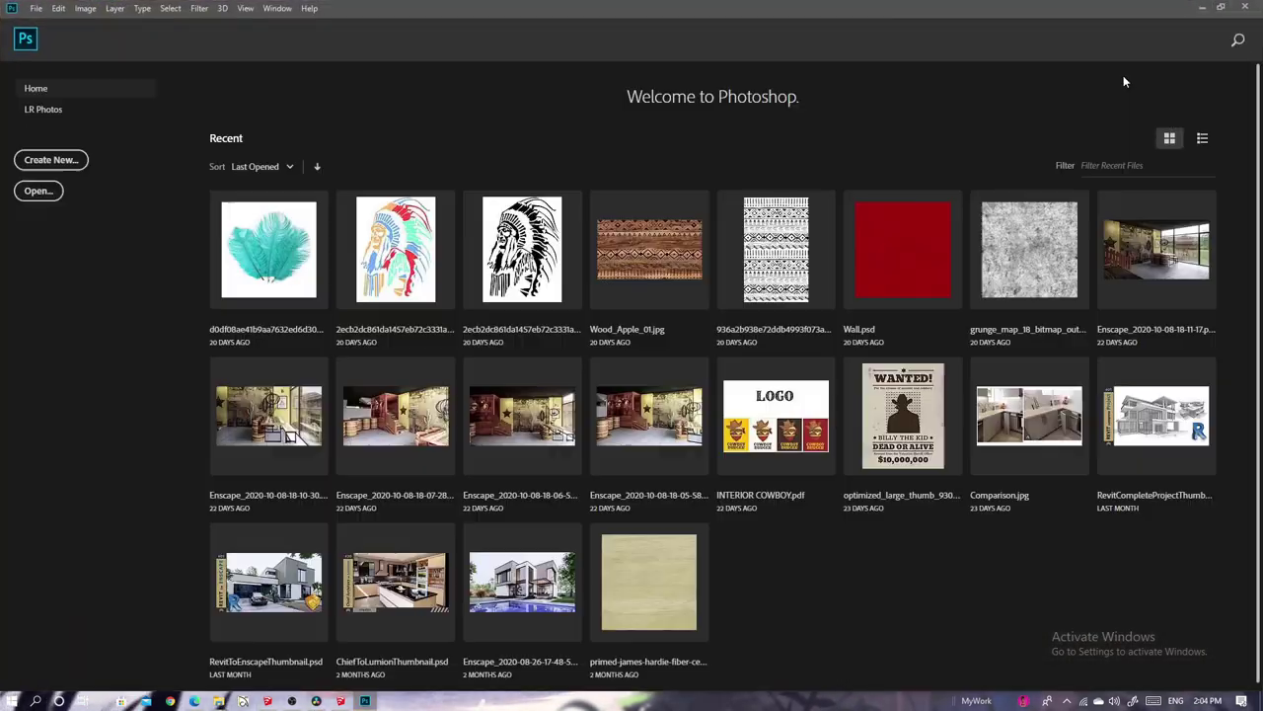
{"action": "left_click", "coordinate": [172, 649]}
{"action": "double_click", "coordinate": [150, 213]}
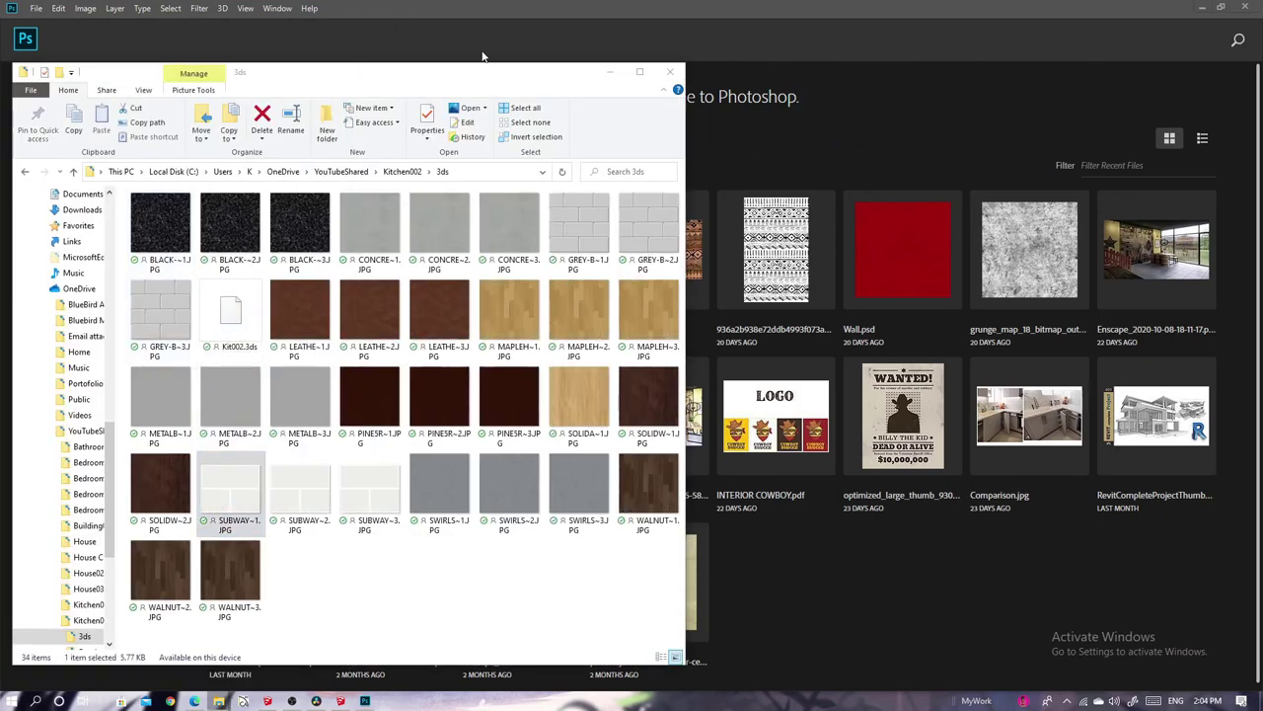
{"action": "left_click_drag", "start_coordinate": [230, 489], "coordinate": [483, 56]}
Invert the tiles, brighten with Levels, duplicate, Gaussian-blur the copy and blend it Multiply.
{"action": "key", "text": "ctrl+i"}
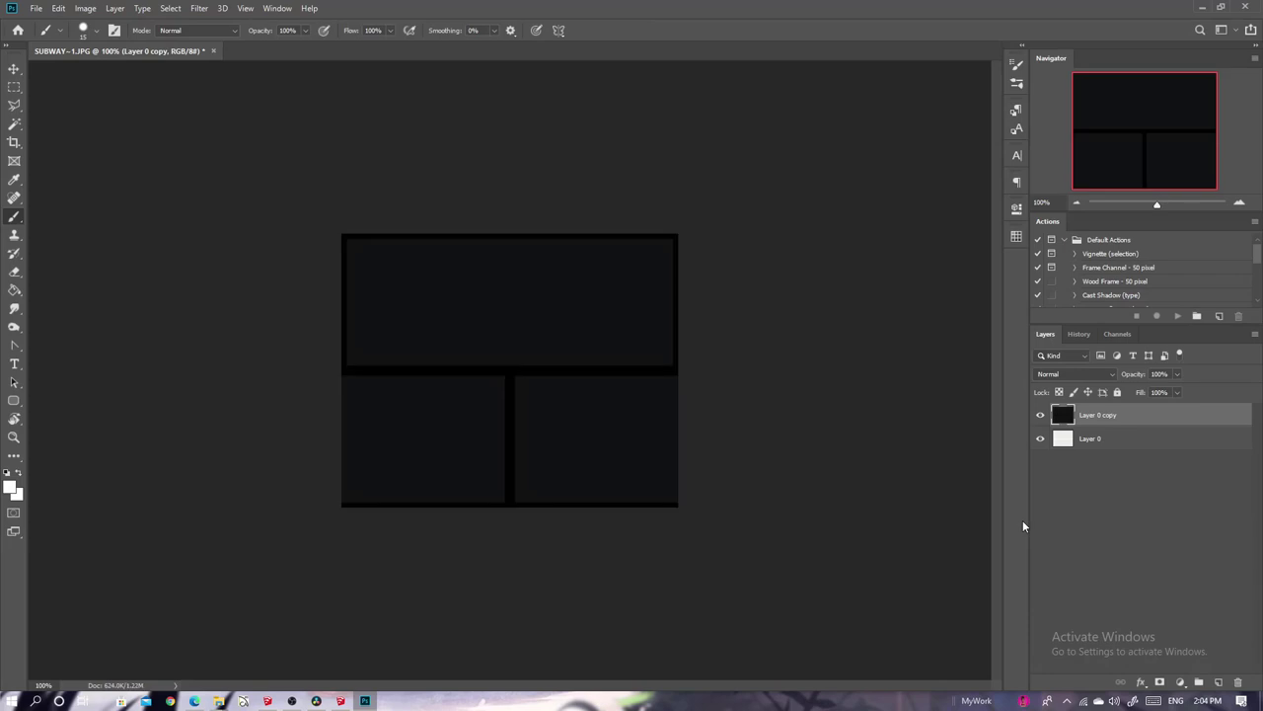
{"action": "key", "text": "ctrl+l"}
{"action": "left_click_drag", "start_coordinate": [975, 397], "coordinate": [858, 396]}
{"action": "left_click", "coordinate": [1038, 271]}
{"action": "key", "text": "b"}
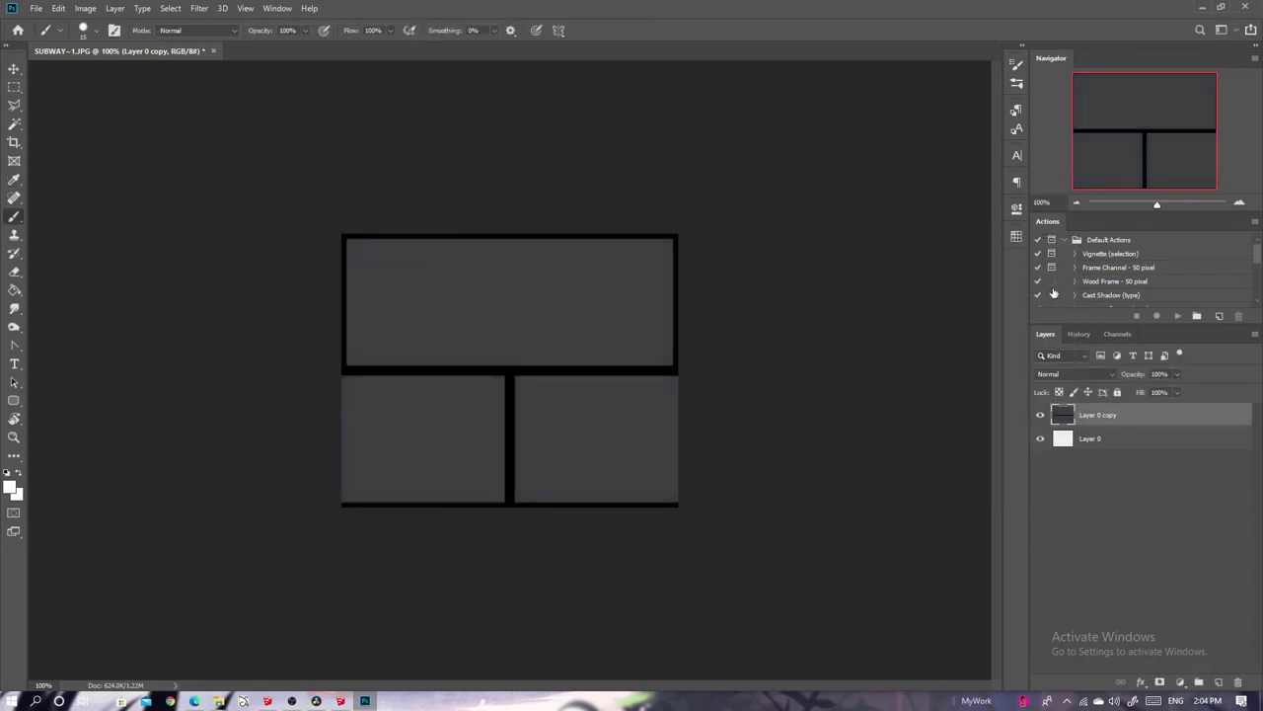
{"action": "left_click", "coordinate": [196, 13]}
{"action": "mouse_move", "coordinate": [206, 157]}
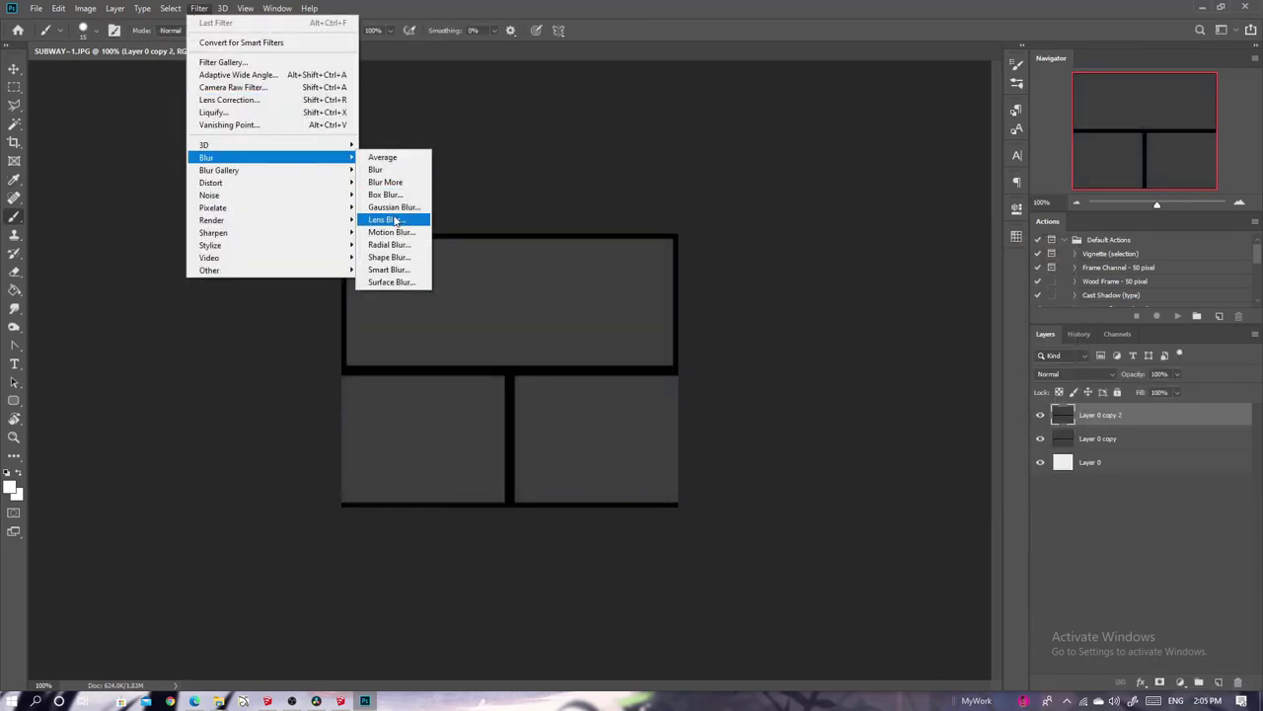
{"action": "left_click", "coordinate": [395, 228]}
{"action": "left_click", "coordinate": [1016, 136]}
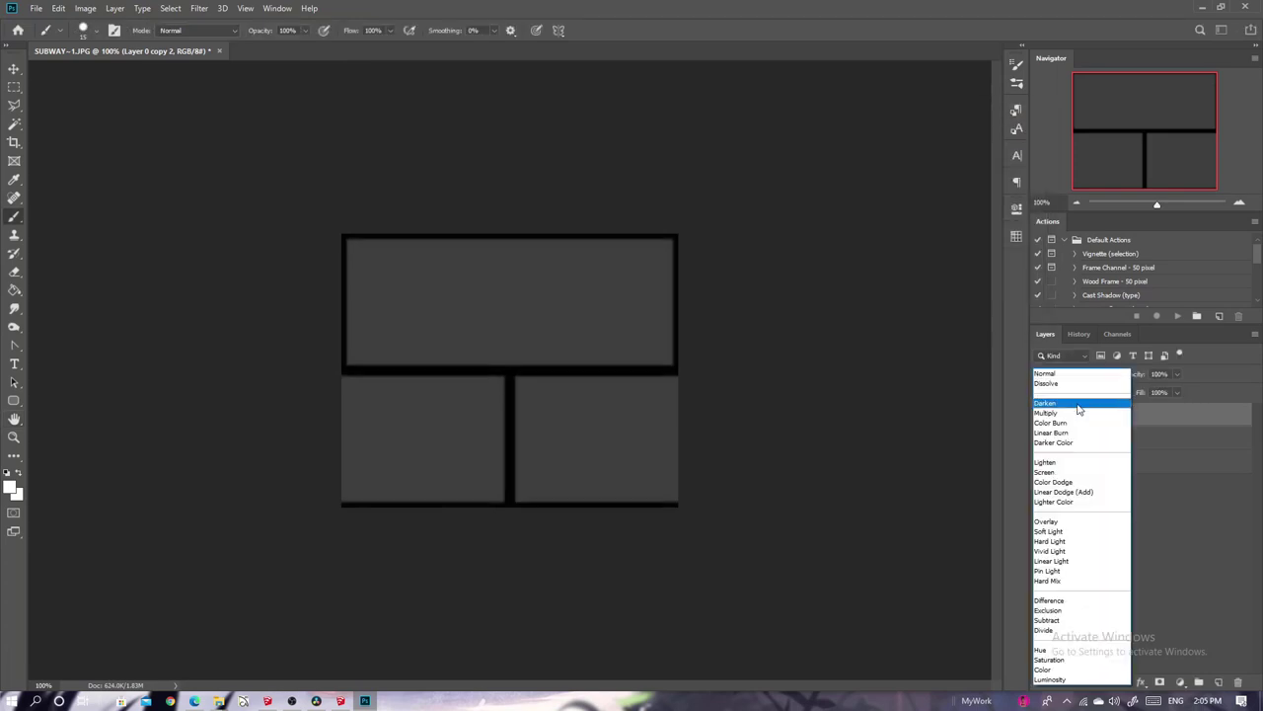
{"action": "left_click", "coordinate": [1080, 412]}
Brighten both layers with Levels, then duplicate the blurred layer and reapply Gaussian Blur.
{"action": "key", "text": "ctrl+l"}
{"action": "left_click_drag", "start_coordinate": [975, 415], "coordinate": [851, 414]}
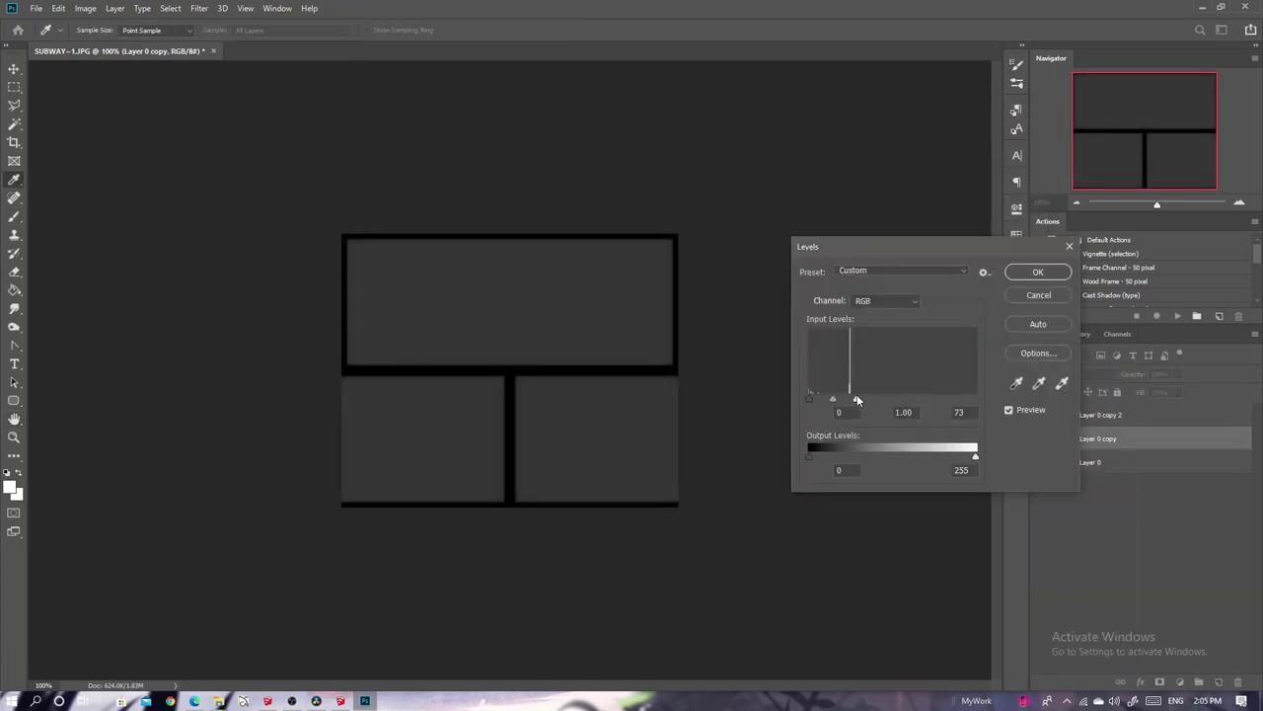
{"action": "left_click", "coordinate": [1040, 271]}
{"action": "left_click", "coordinate": [1095, 416]}
{"action": "left_click_drag", "start_coordinate": [967, 412], "coordinate": [850, 411]}
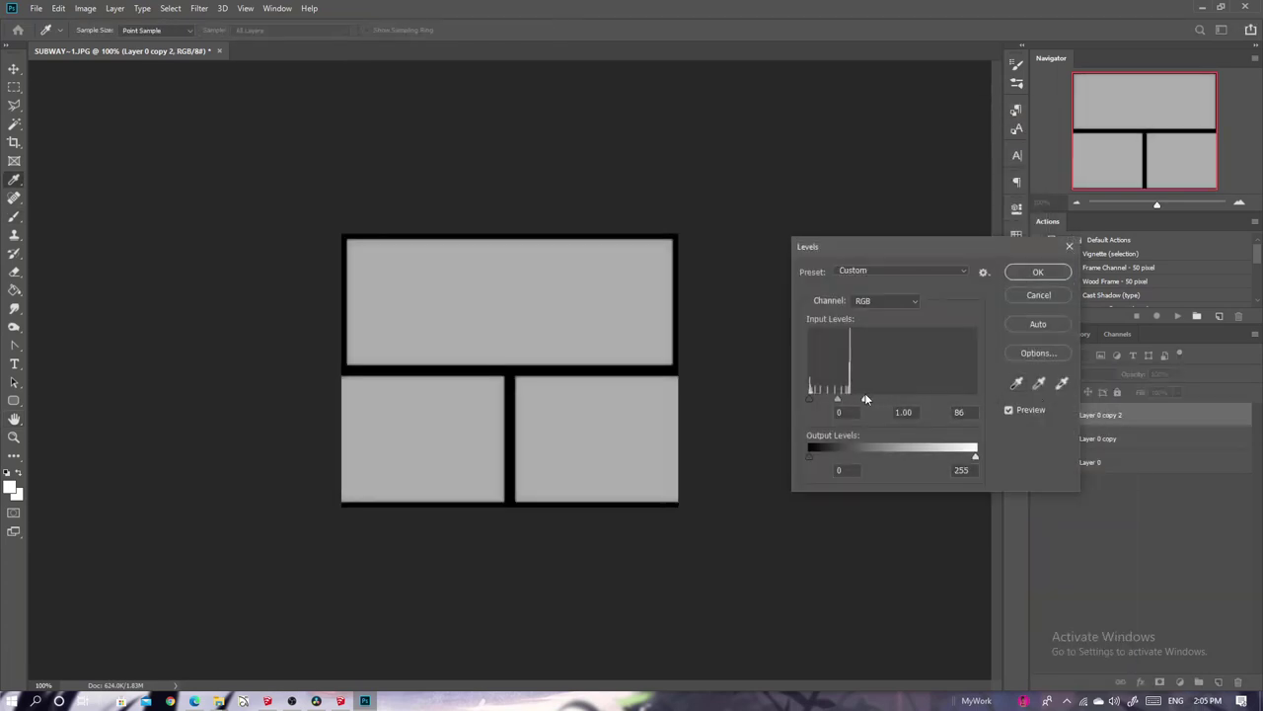
{"action": "left_click", "coordinate": [1040, 270]}
{"action": "mouse_move", "coordinate": [1094, 416]}
{"action": "left_mouse_down"}
{"action": "mouse_move", "coordinate": [1131, 422]}
{"action": "mouse_move", "coordinate": [1219, 681]}
{"action": "left_mouse_up"}
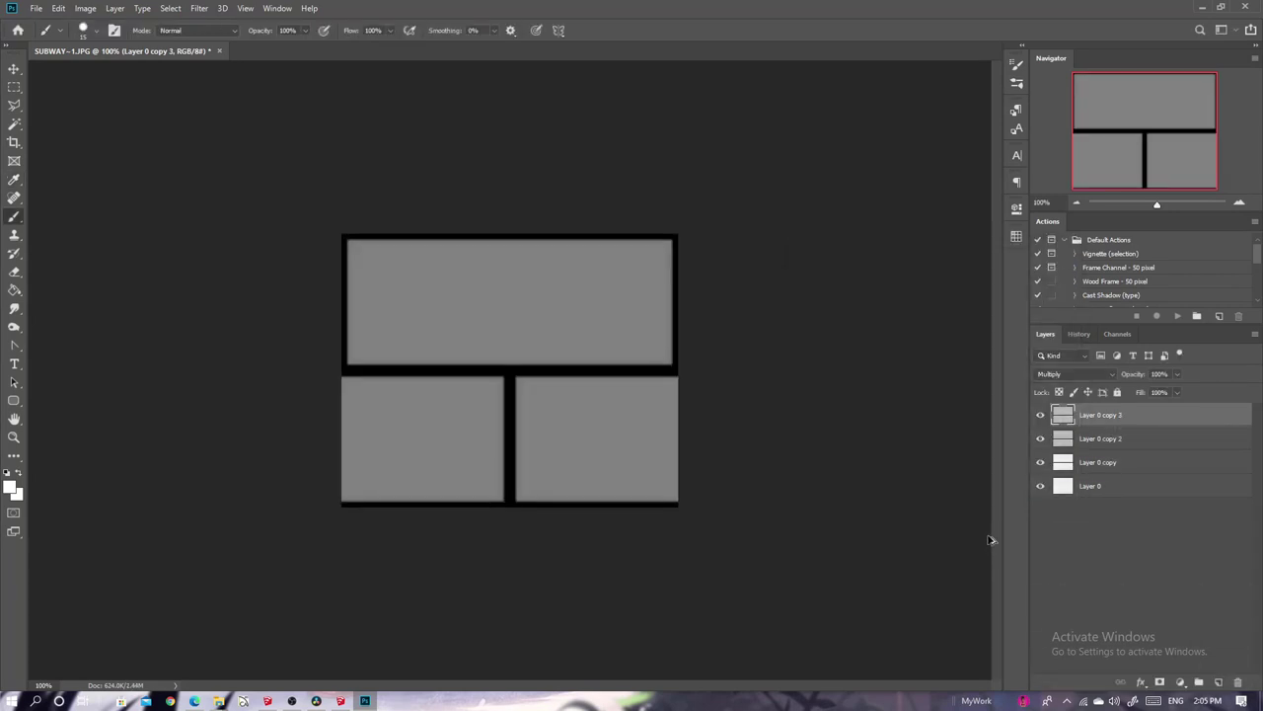
{"action": "left_click", "coordinate": [197, 8]}
{"action": "left_click", "coordinate": [202, 23]}
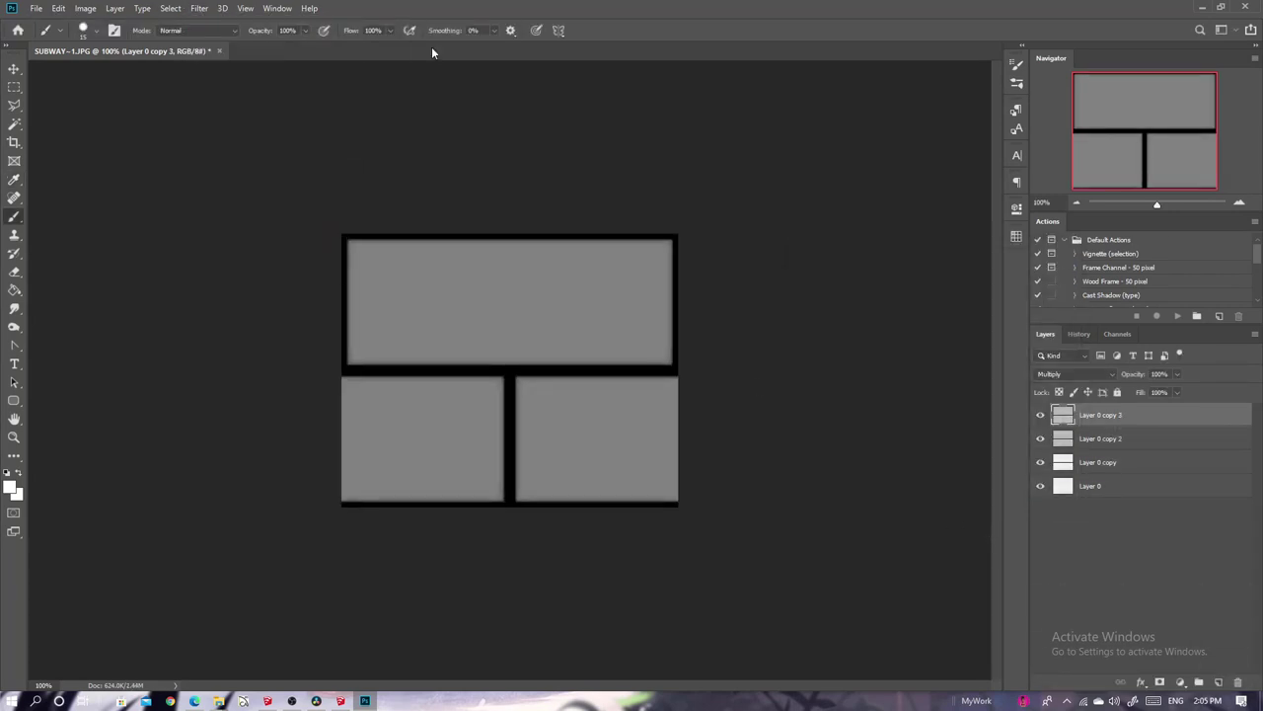
Save the texture as JPEG SUBWAY_Bump.jpg.
{"action": "key", "text": "ctrl+shift+s"}
{"action": "left_click", "coordinate": [138, 304]}
{"action": "left_click", "coordinate": [174, 405]}
{"action": "type", "text": "SUBWAY_Bumb.jpg"}
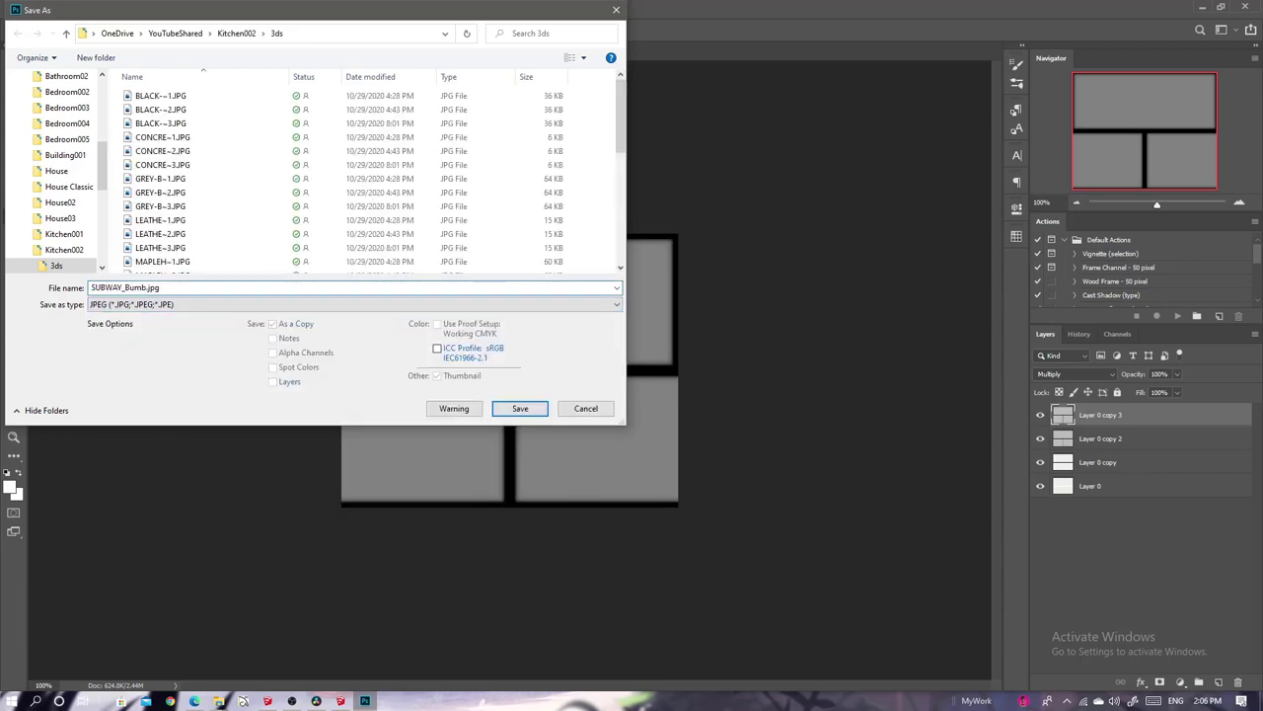
{"action": "key", "text": "Return"}
{"action": "key", "text": "Return"}
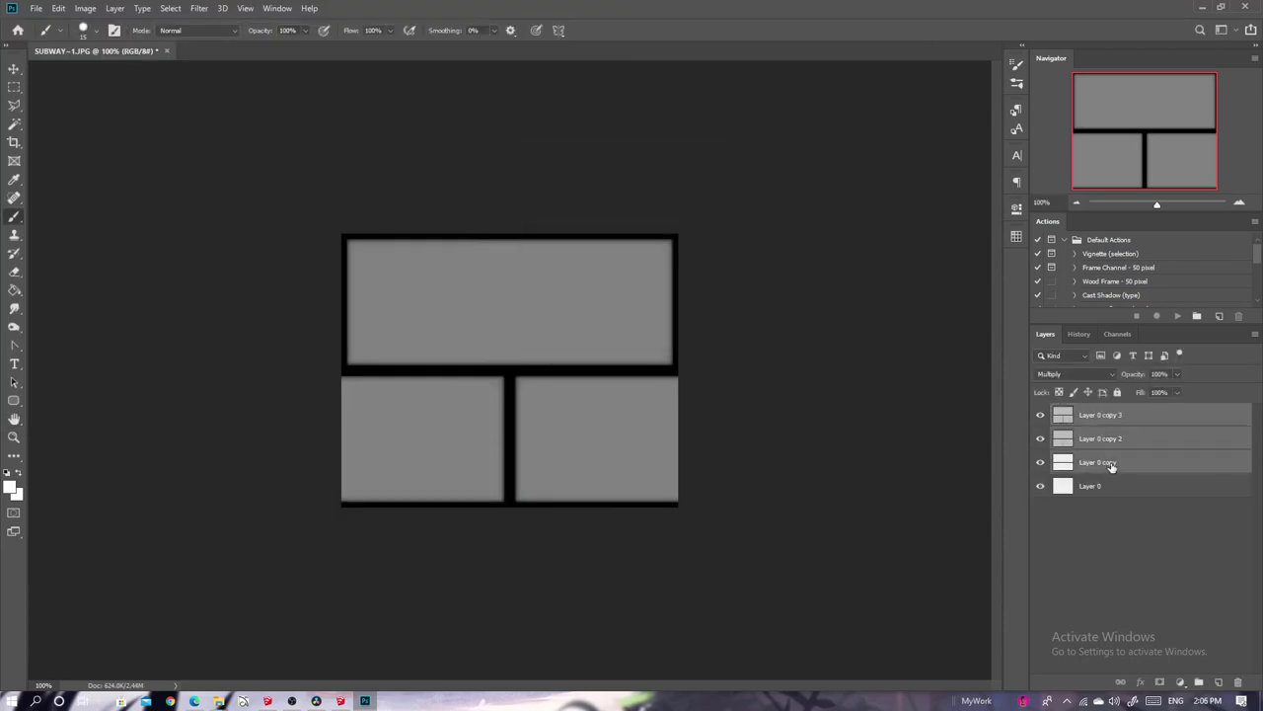
Darken the tile faces to near-black by moving the Levels black point right.
{"action": "key", "text": "ctrl+l"}
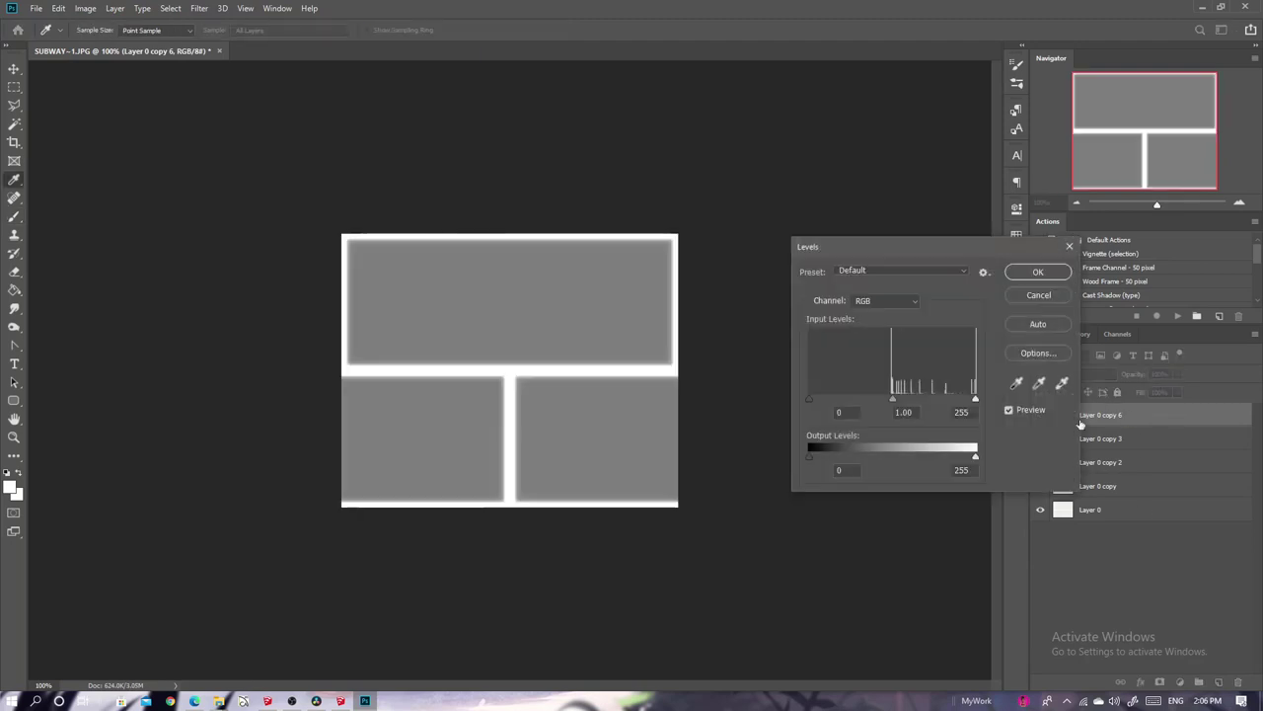
{"action": "left_click_drag", "start_coordinate": [809, 399], "coordinate": [886, 397]}
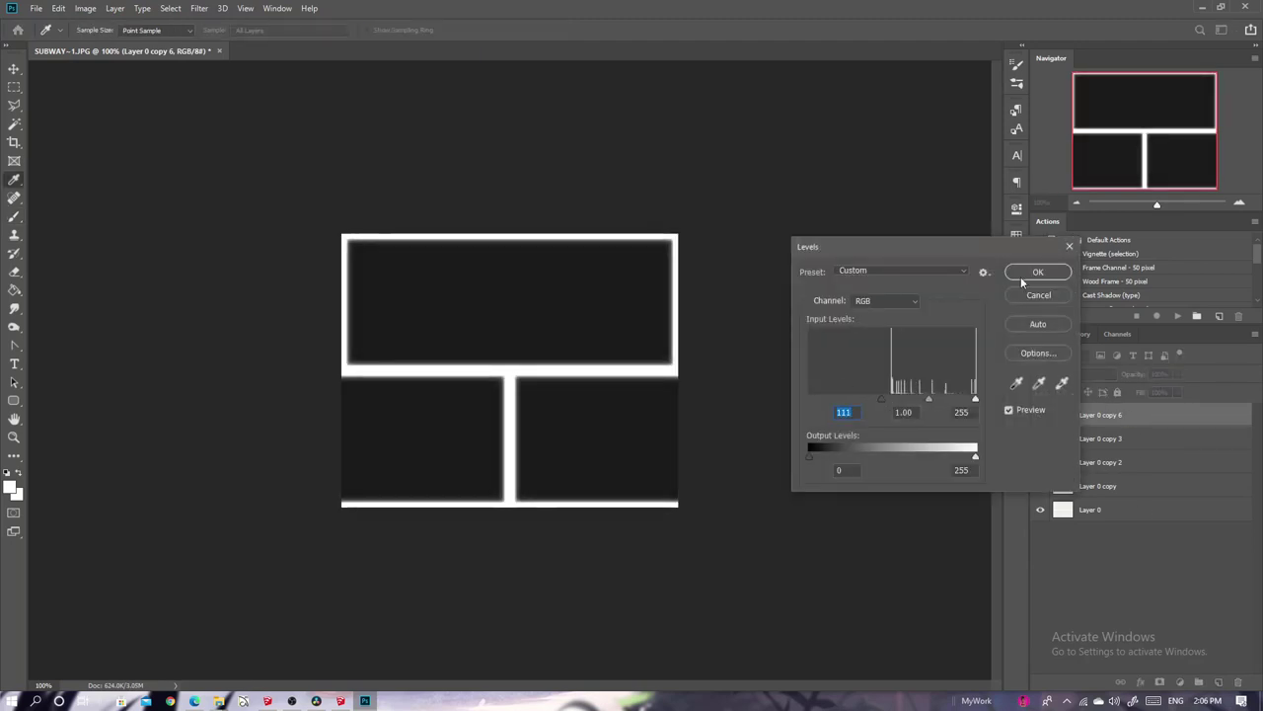
{"action": "key", "text": "Return"}
Save it as JPEG SUBWAY_Roughness.jpg and return to the Enscape render window.
{"action": "key", "text": "ctrl+shift+s"}
{"action": "left_click", "coordinate": [188, 304]}
{"action": "left_click", "coordinate": [183, 406]}
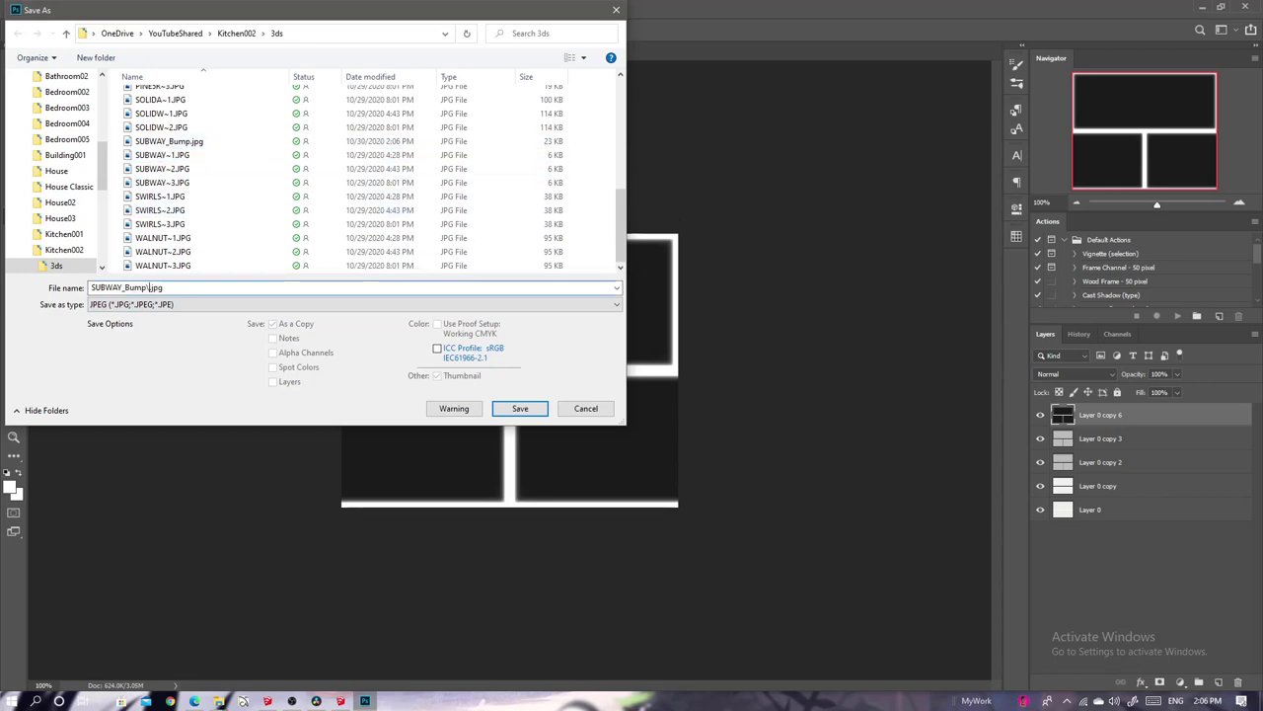
{"action": "key", "text": "Return"}
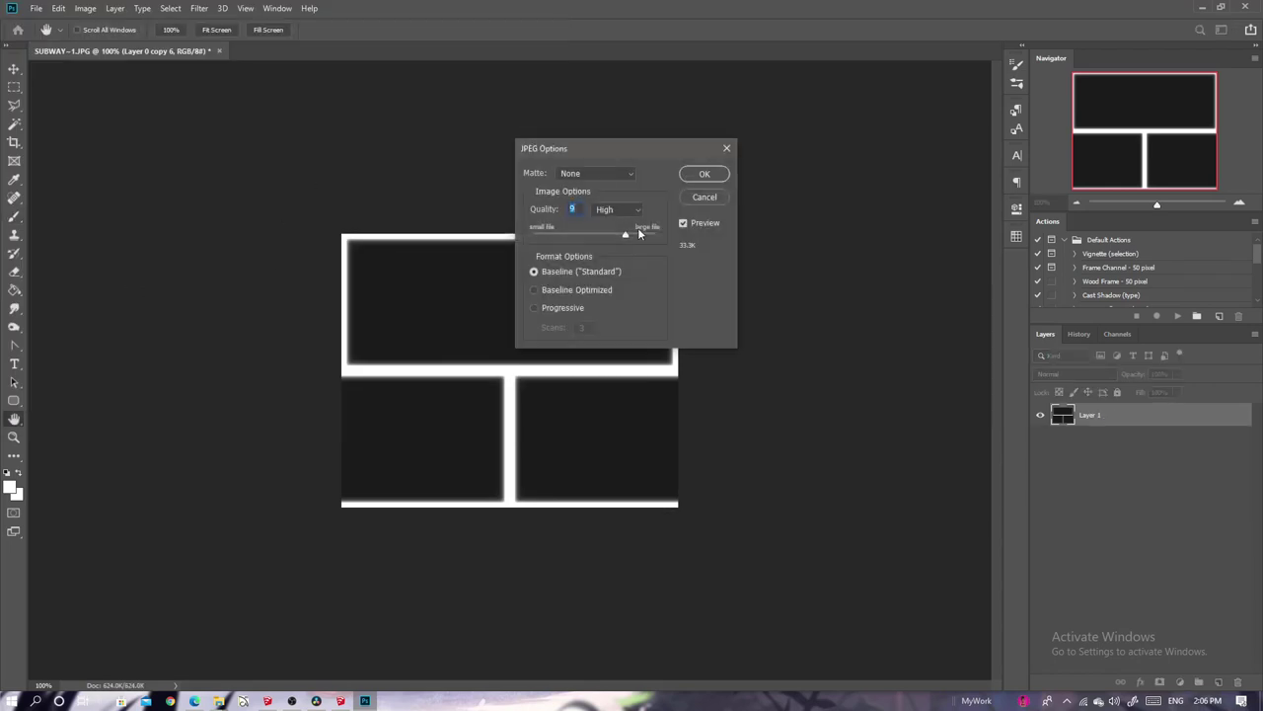
{"action": "key", "text": "Return"}
{"action": "left_click", "coordinate": [1202, 7]}
{"action": "left_click", "coordinate": [365, 698]}
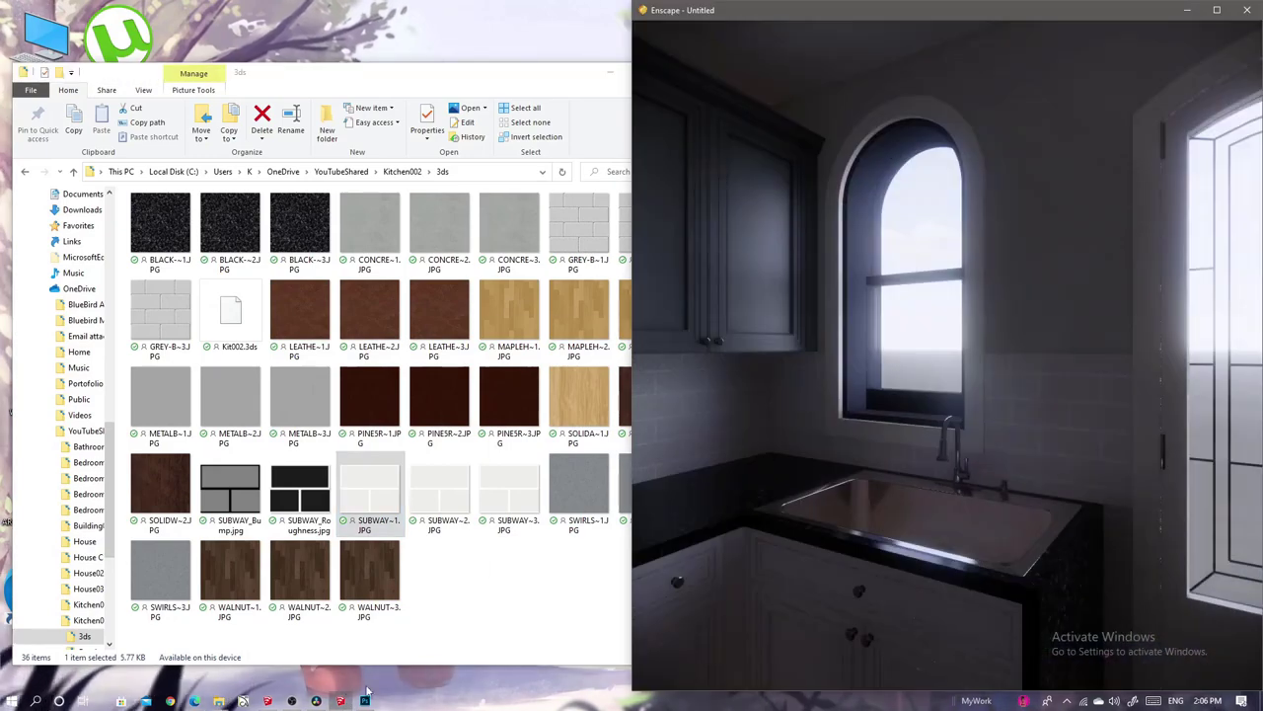
Load SUBWAY_Bump.jpg as bump and SUBWAY_Roughness.jpg as roughness for White Tile.
{"action": "left_click", "coordinate": [267, 701]}
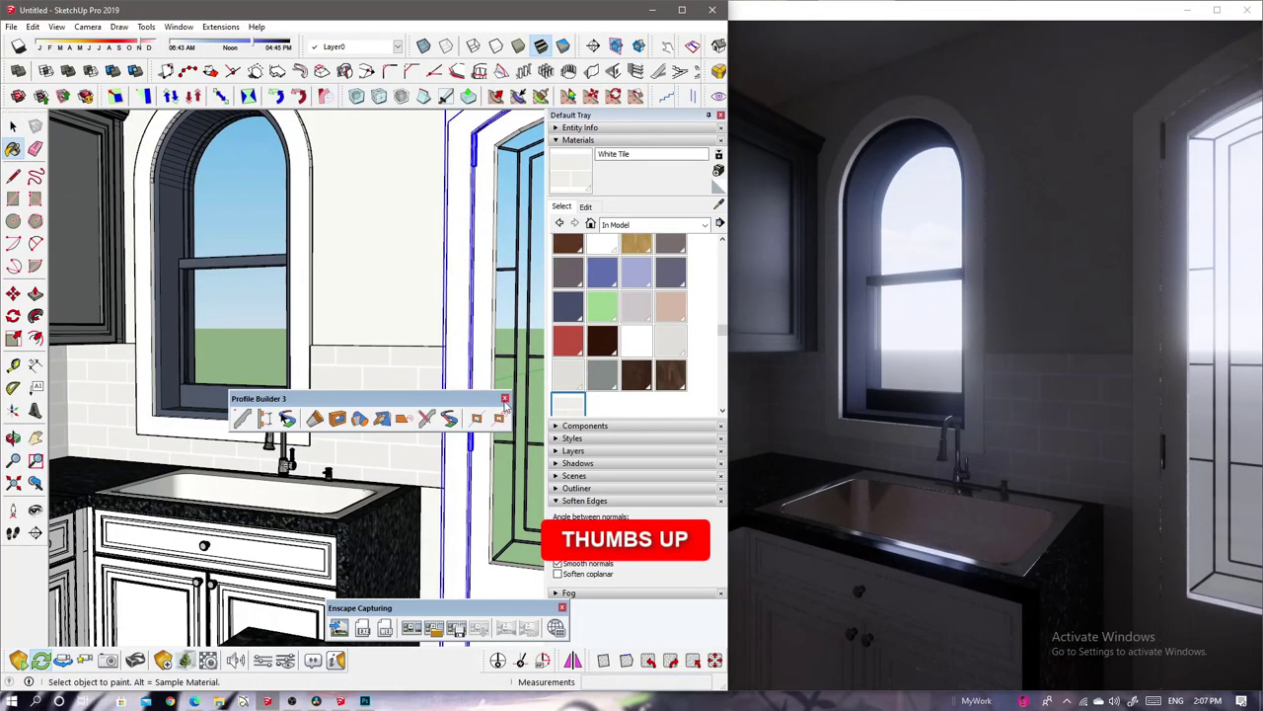
{"action": "left_click", "coordinate": [209, 659]}
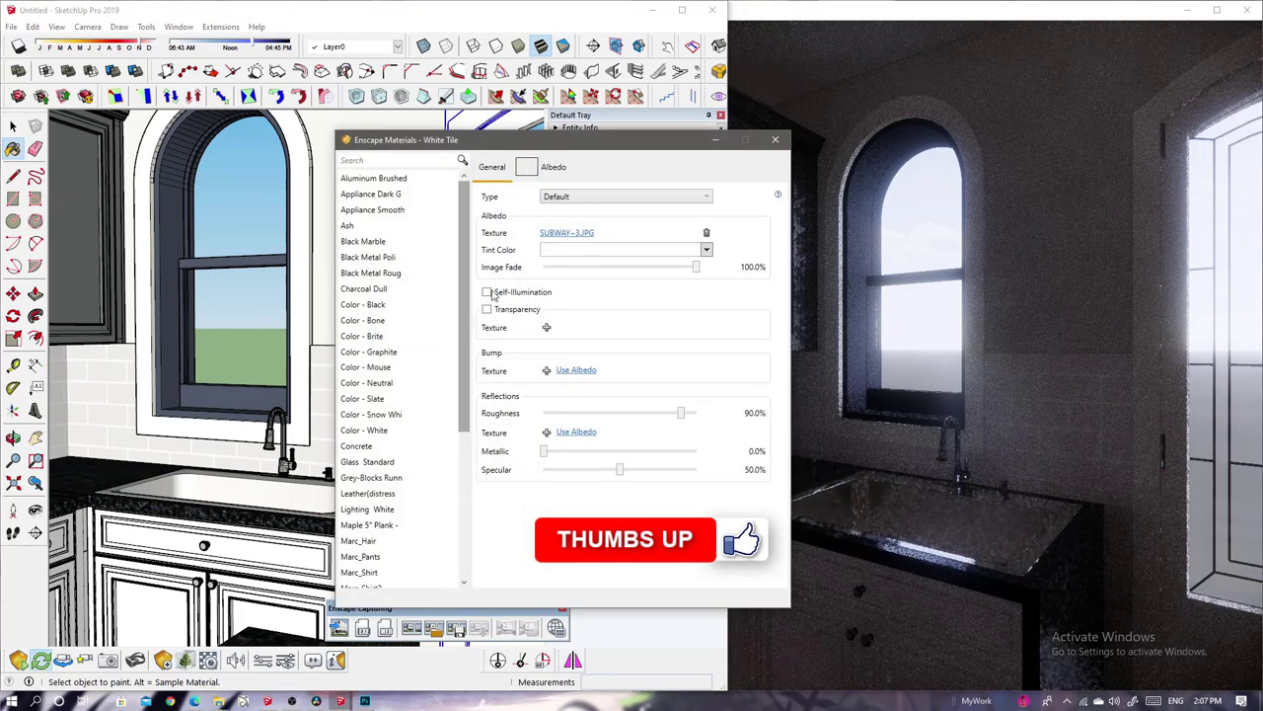
{"action": "left_click", "coordinate": [547, 370]}
{"action": "scroll", "coordinate": [511, 461], "scroll_direction": "down", "scroll_amount": 2}
{"action": "double_click", "coordinate": [511, 461]}
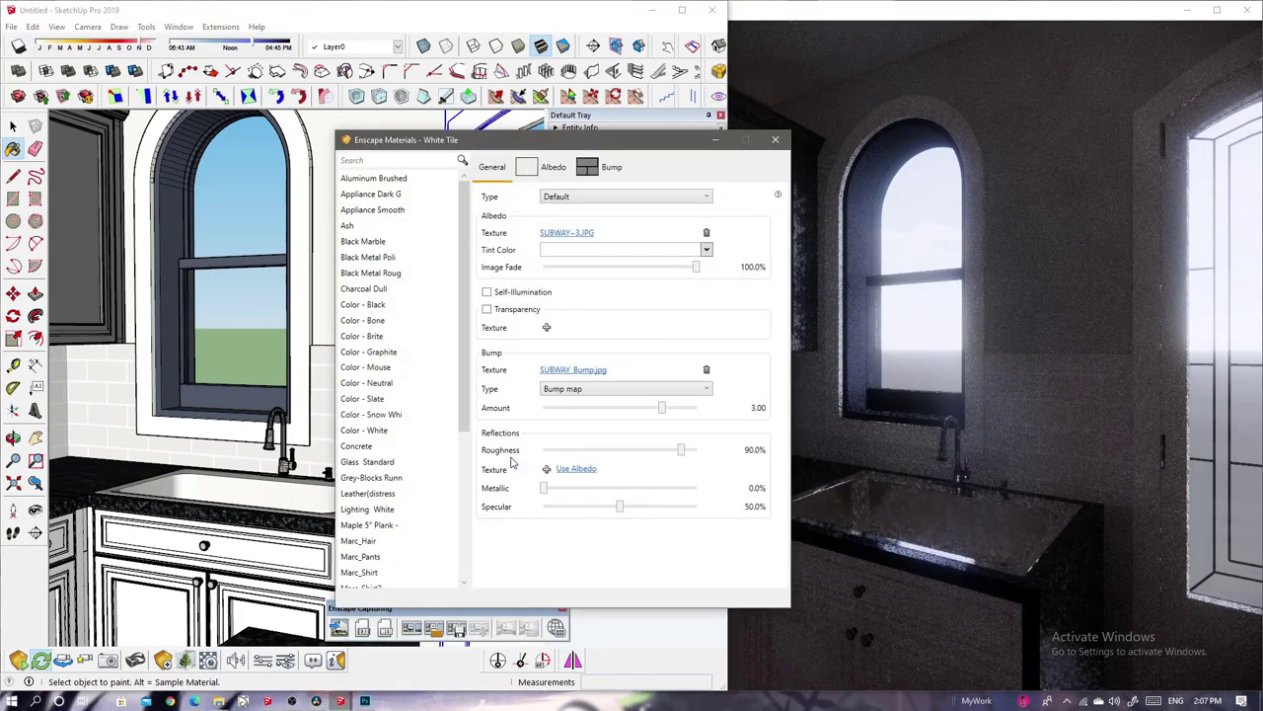
{"action": "left_click", "coordinate": [547, 469]}
{"action": "double_click", "coordinate": [550, 465]}
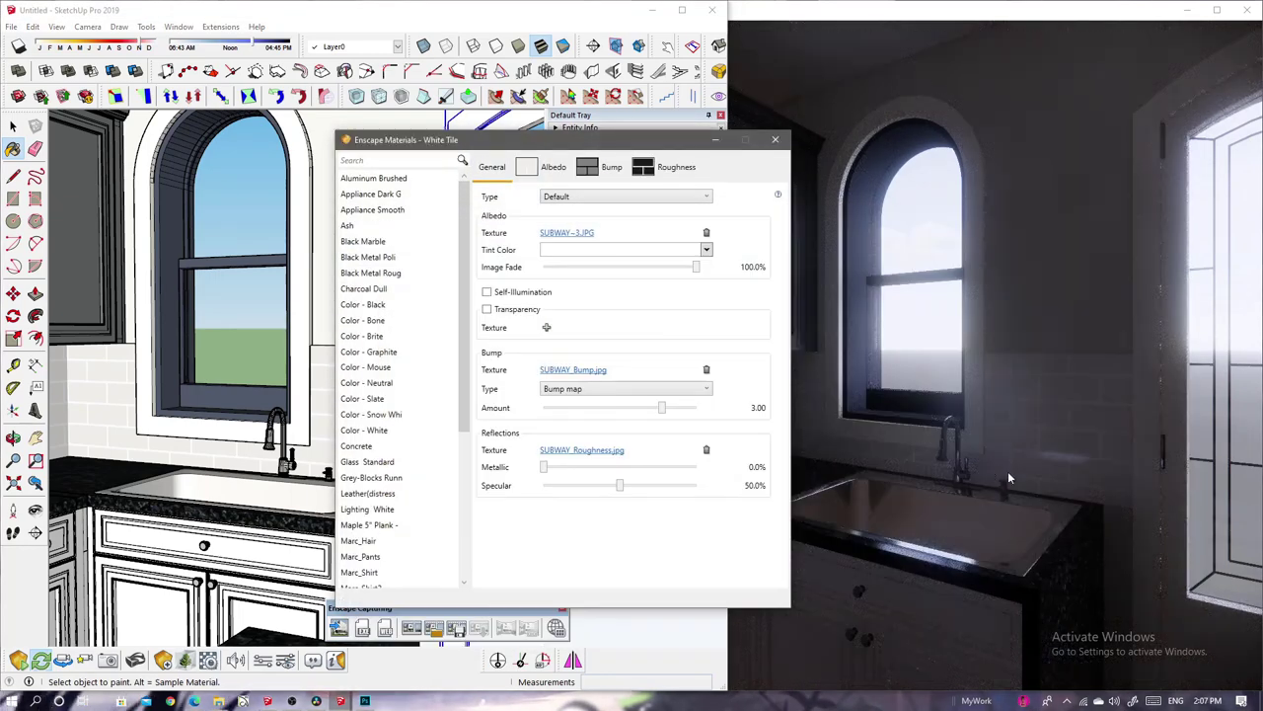
Set the White Tile bump amount to 6.00 and roughness brightness to 83%.
{"action": "left_click_drag", "start_coordinate": [1009, 478], "coordinate": [948, 474]}
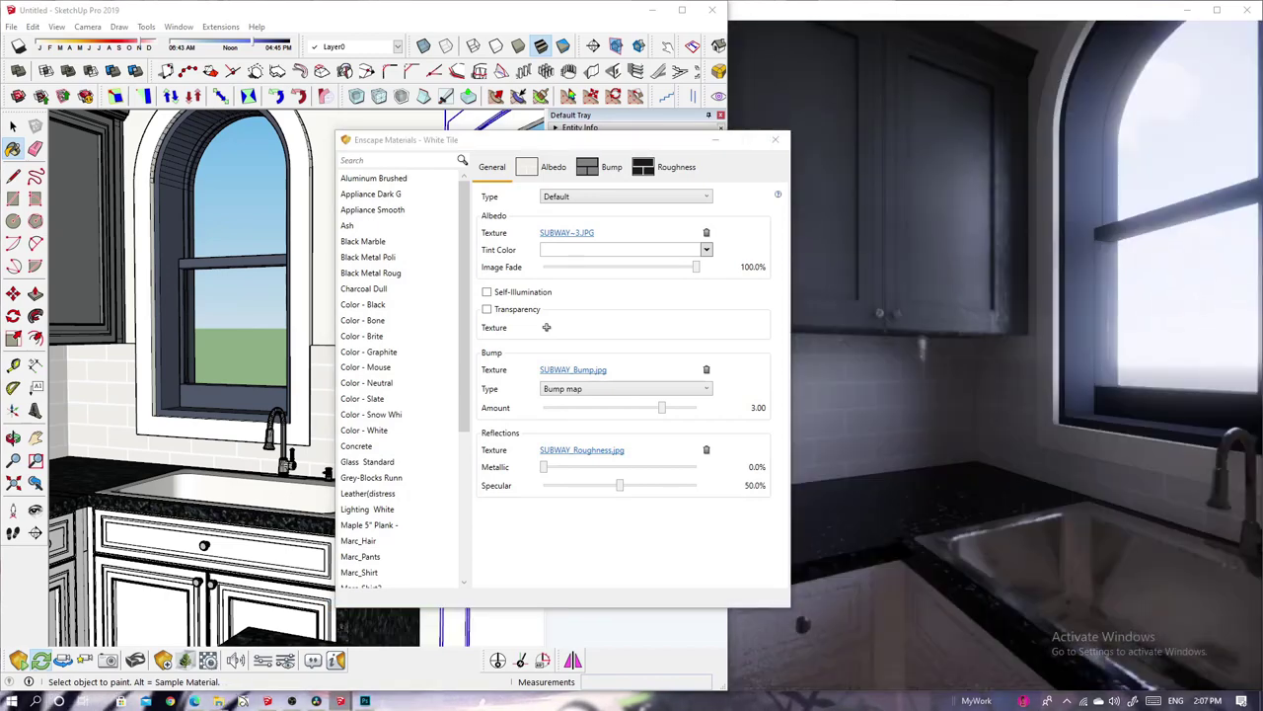
{"action": "scroll", "coordinate": [976, 449], "scroll_direction": "down", "scroll_amount": 3}
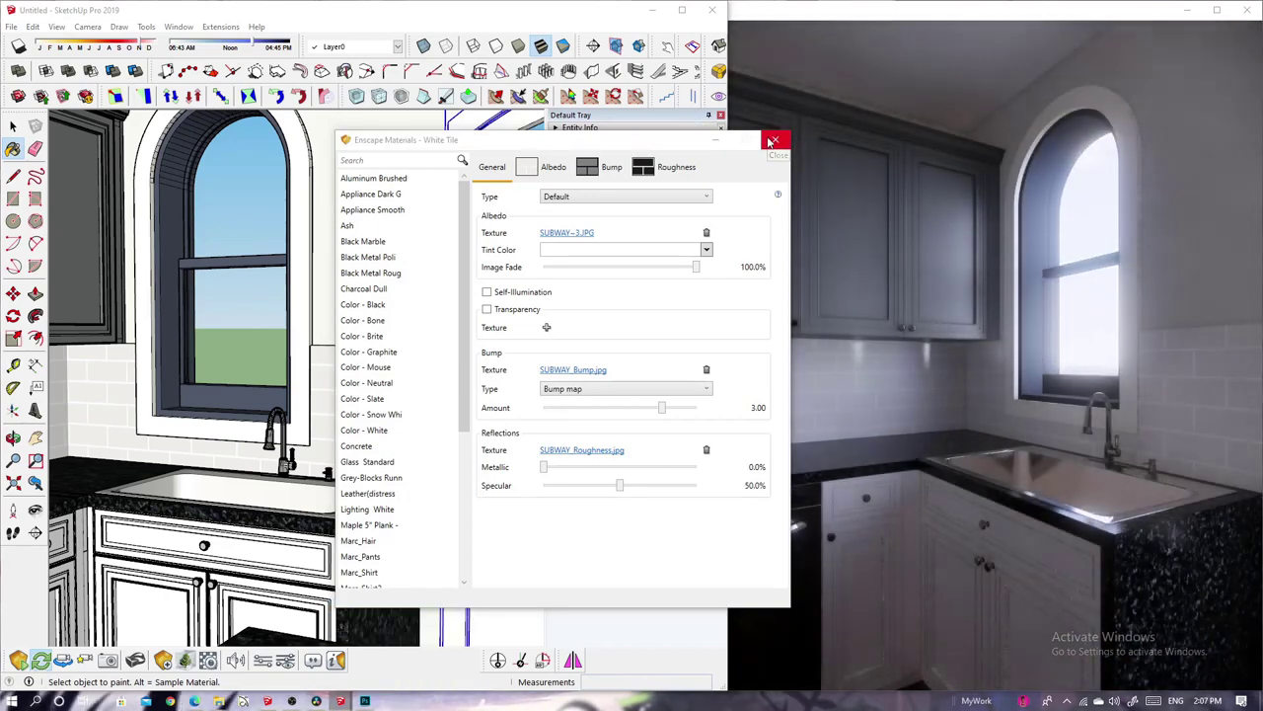
{"action": "type", "text": "6"}
{"action": "key", "text": "Return"}
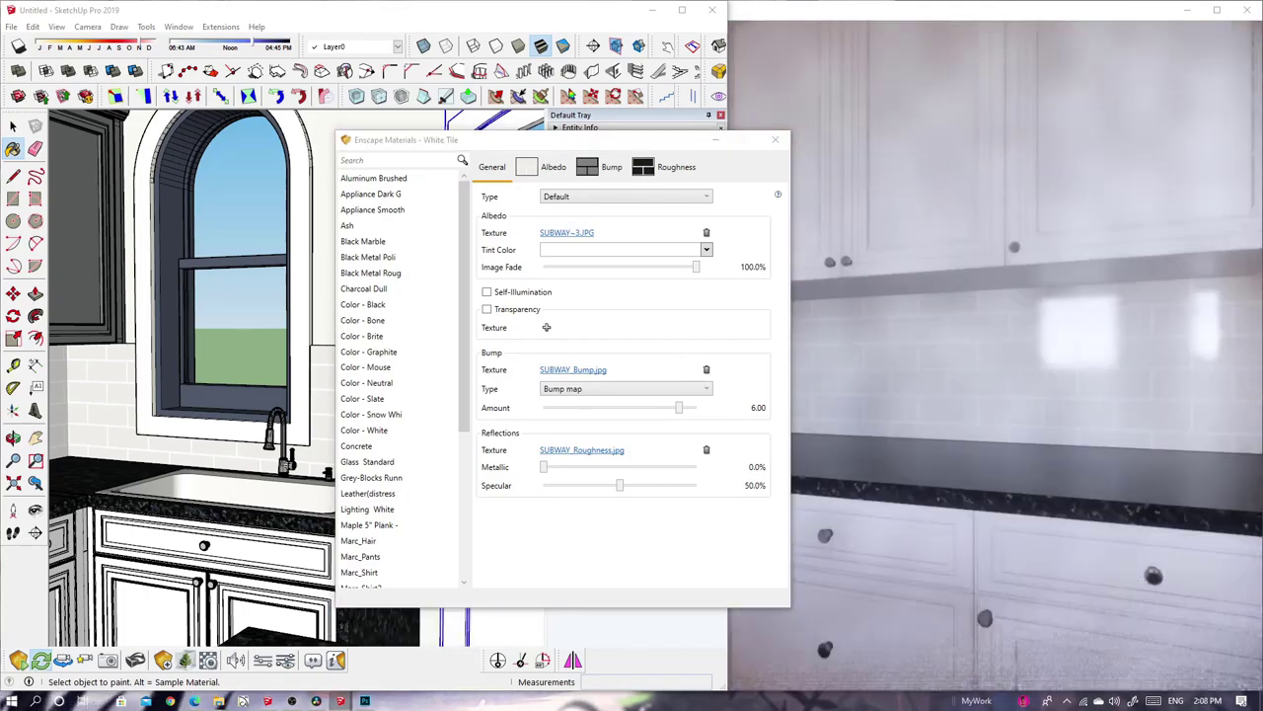
{"action": "left_click", "coordinate": [676, 167]}
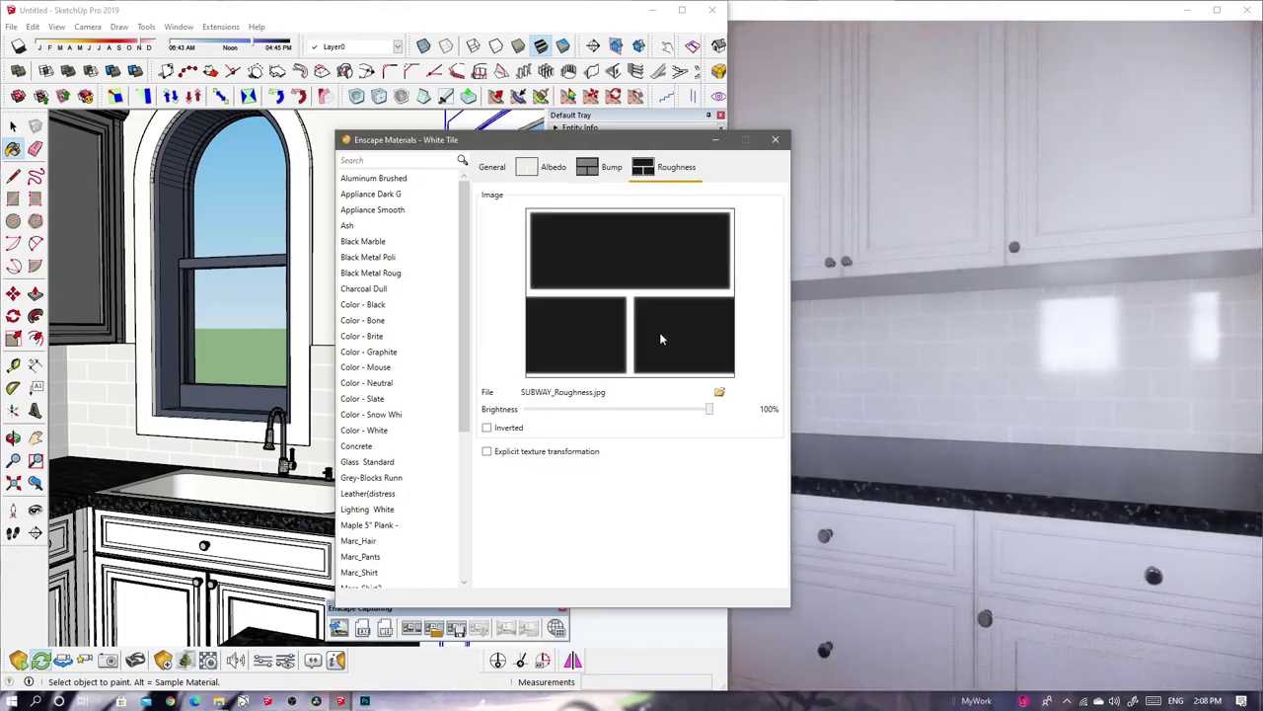
{"action": "left_click_drag", "start_coordinate": [692, 414], "coordinate": [678, 414]}
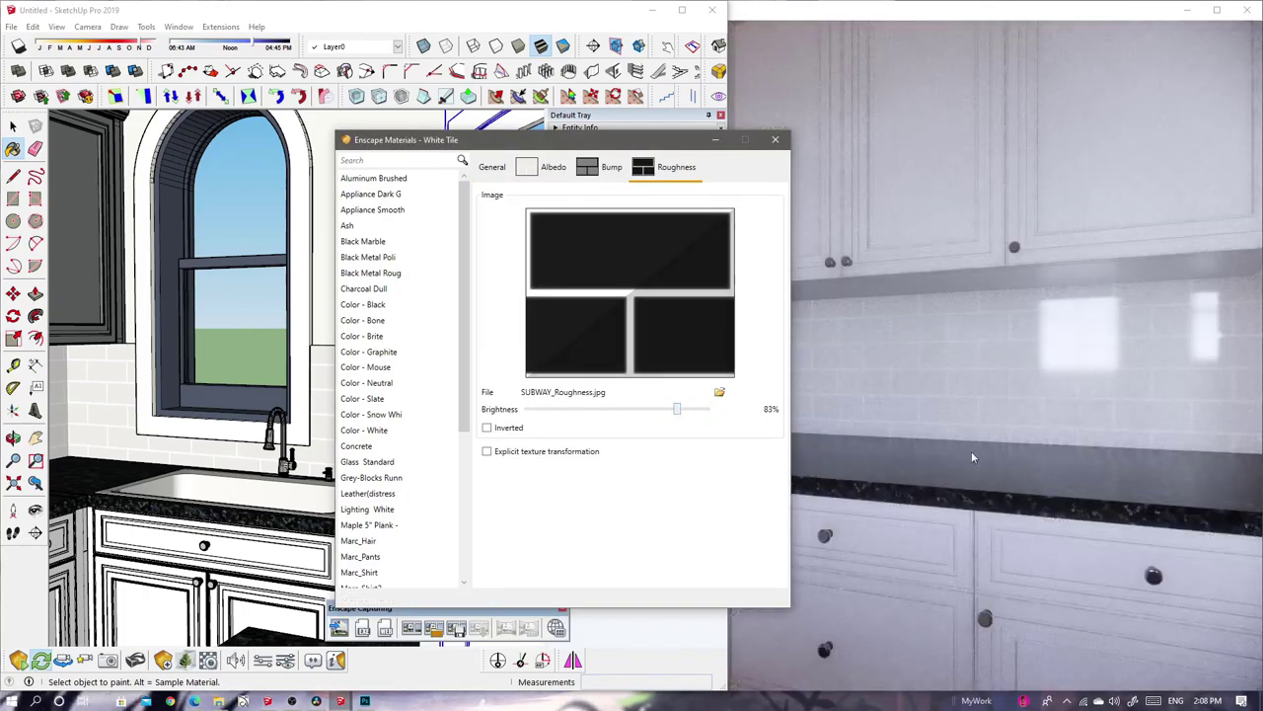
{"action": "scroll", "coordinate": [971, 451], "scroll_direction": "down", "scroll_amount": 5}
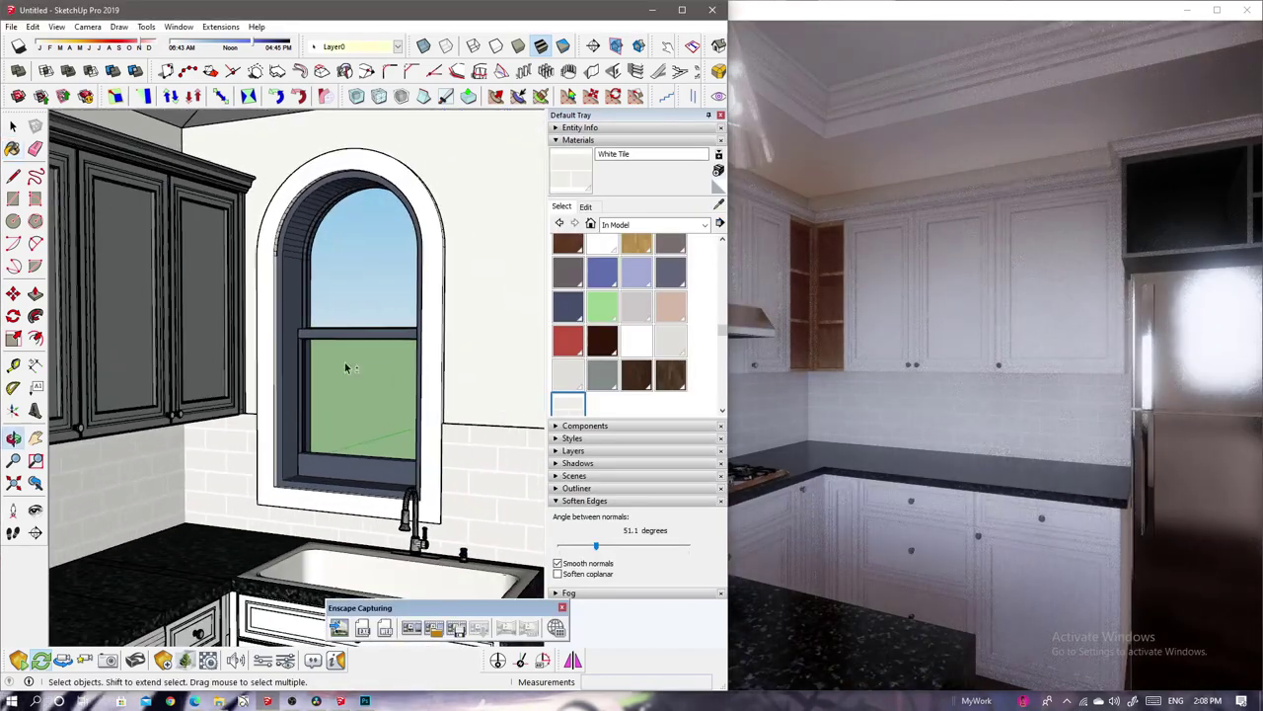
Select the window jamb and give Color - Bone 89.5% metallic with 19.4% roughness.
{"action": "triple_click", "coordinate": [294, 403]}
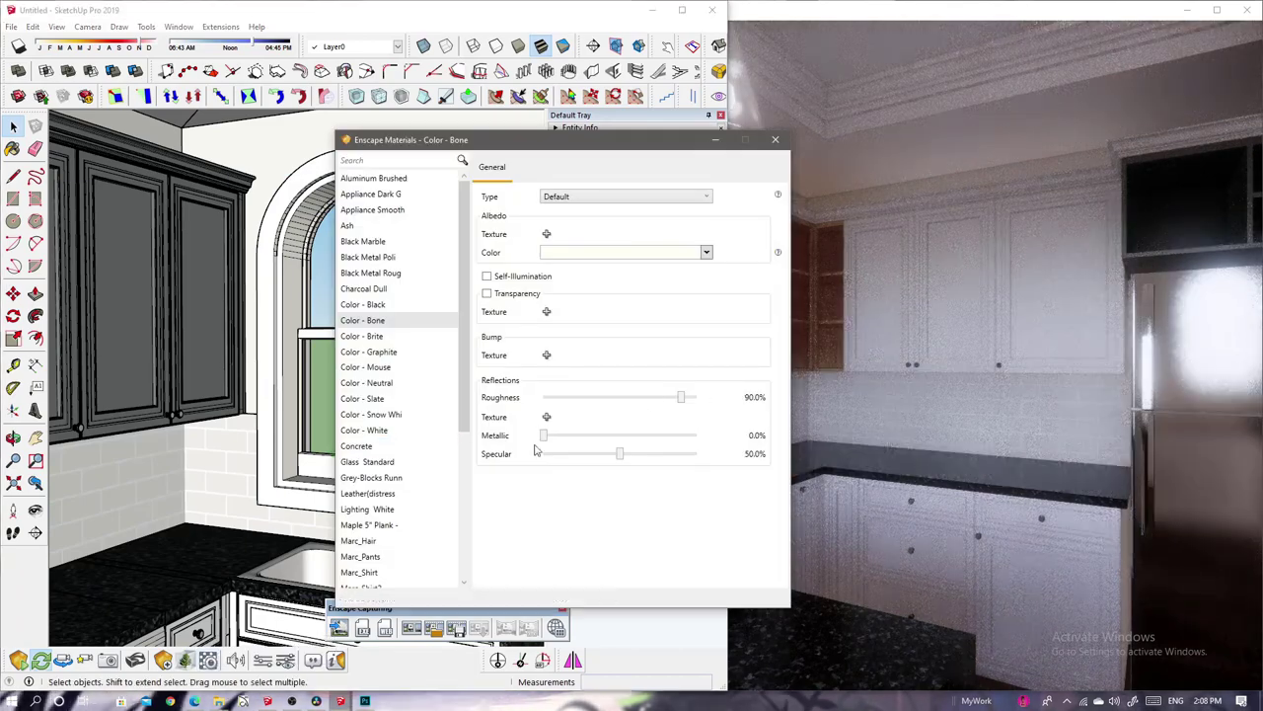
{"action": "mouse_move", "coordinate": [543, 435]}
{"action": "left_mouse_down"}
{"action": "mouse_move", "coordinate": [687, 435]}
{"action": "mouse_move", "coordinate": [559, 399]}
{"action": "left_mouse_up"}
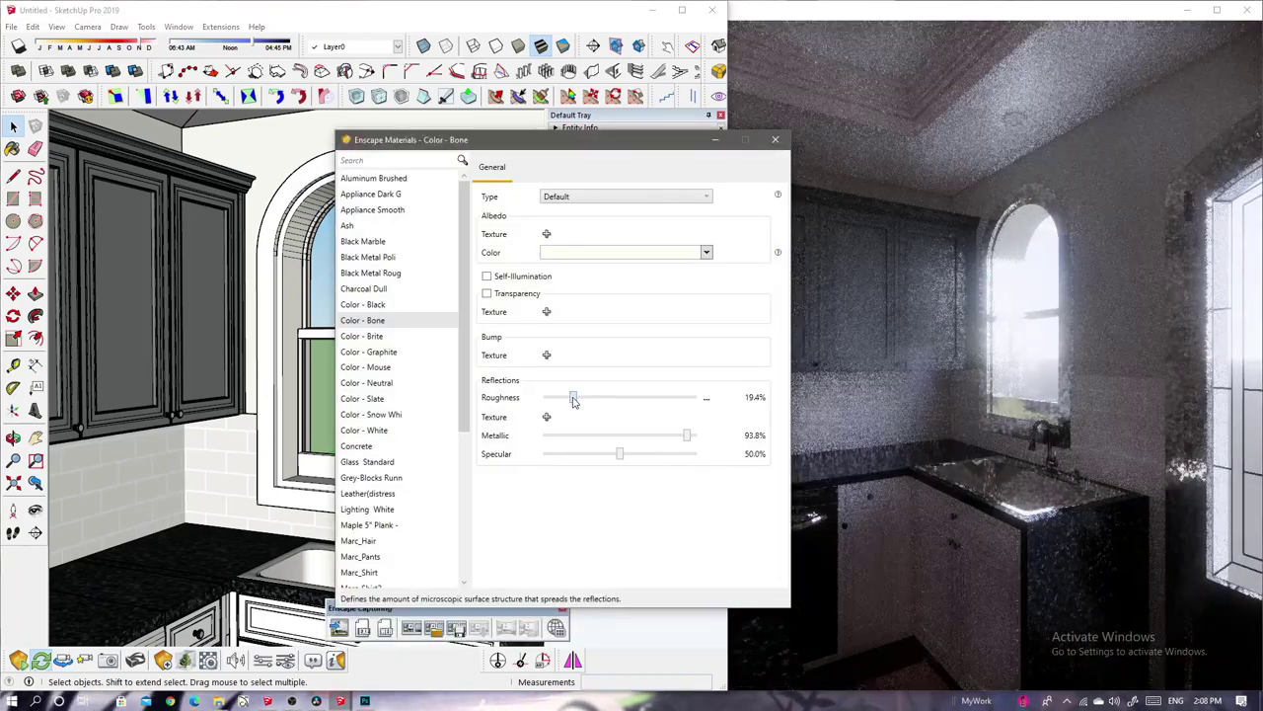
{"action": "left_click_drag", "start_coordinate": [685, 436], "coordinate": [680, 435]}
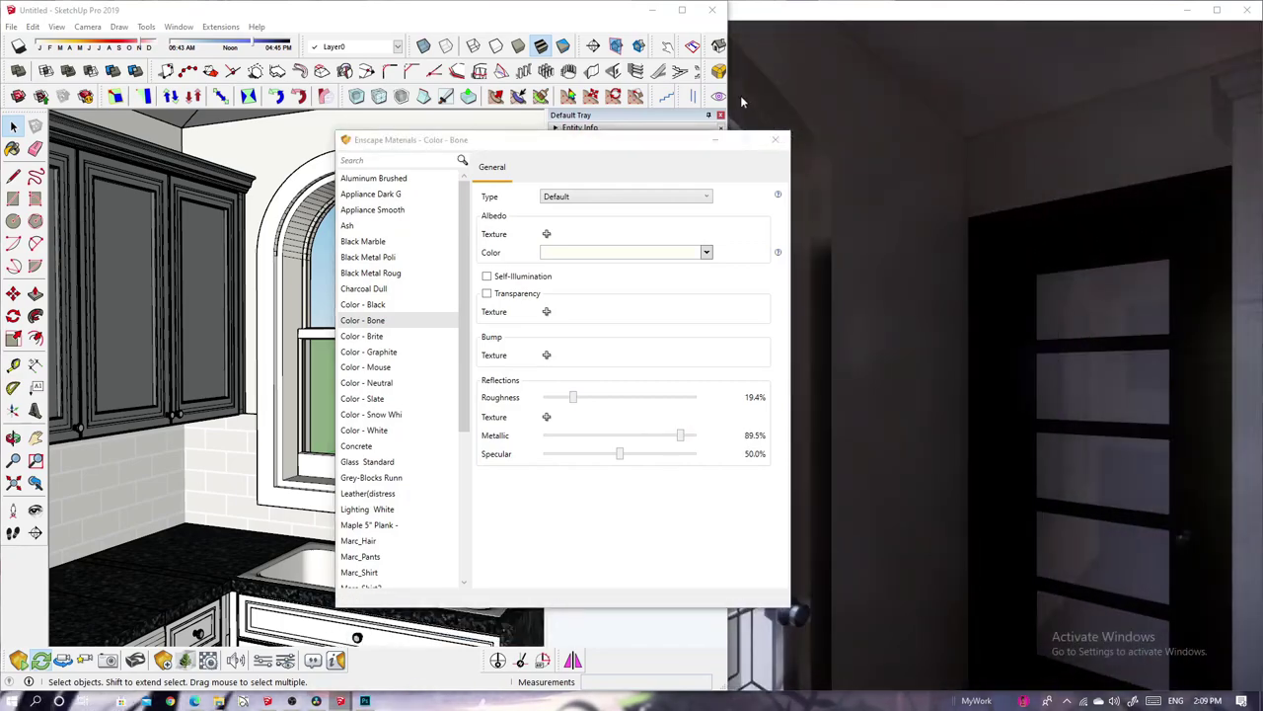
{"action": "mouse_move", "coordinate": [395, 345]}
{"action": "middle_mouse_down"}
{"action": "mouse_move", "coordinate": [284, 294]}
{"action": "mouse_move", "coordinate": [337, 414]}
{"action": "mouse_move", "coordinate": [257, 406]}
{"action": "middle_mouse_up"}
Make the door's glass panes transparent via the glass context menu, then orbit up to the pendant.
{"action": "scroll", "coordinate": [291, 480], "scroll_direction": "down", "scroll_amount": 3}
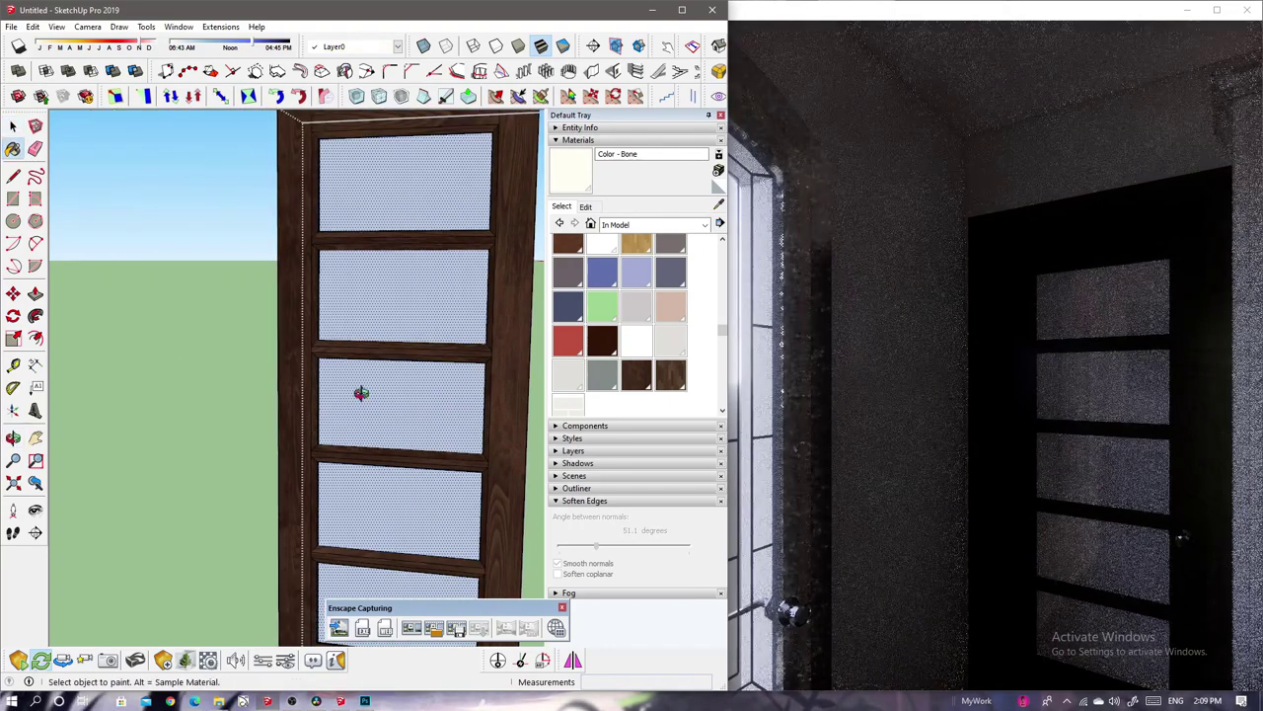
{"action": "mouse_move", "coordinate": [291, 481]}
{"action": "middle_mouse_down"}
{"action": "mouse_move", "coordinate": [228, 392]}
{"action": "mouse_move", "coordinate": [247, 375]}
{"action": "mouse_move", "coordinate": [166, 309]}
{"action": "middle_mouse_up"}
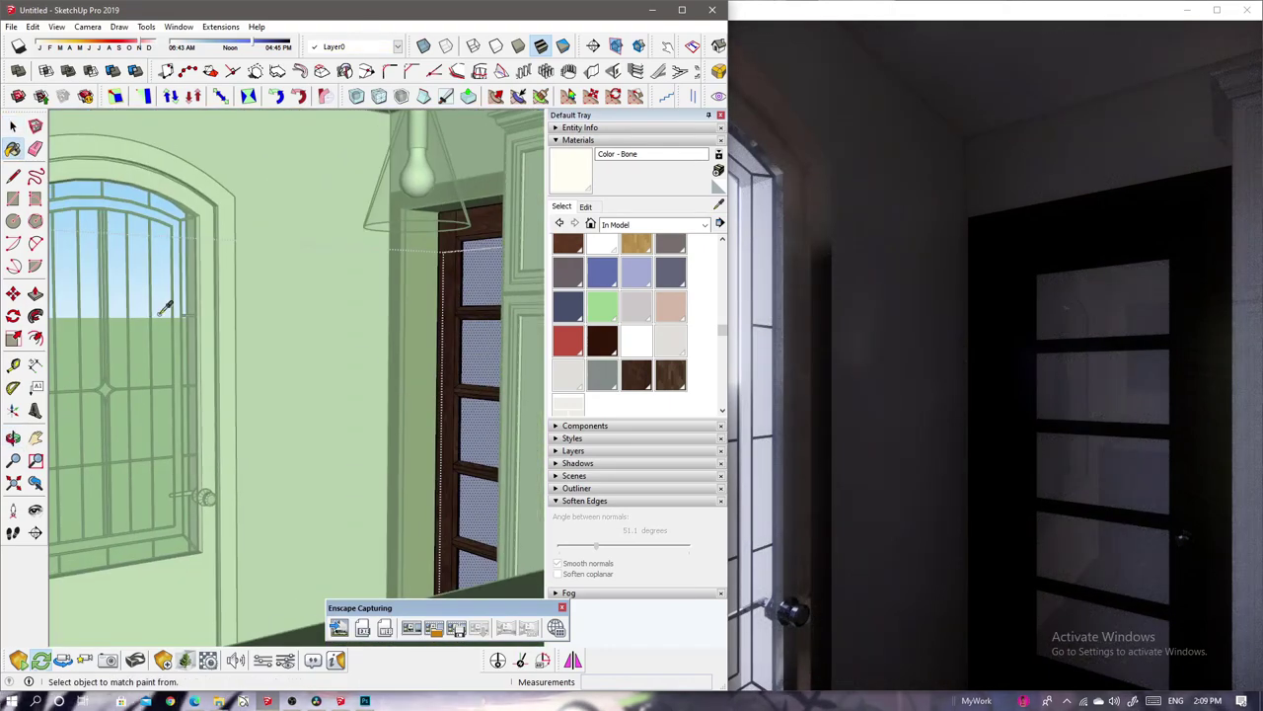
{"action": "right_click", "coordinate": [483, 436]}
{"action": "key", "text": "Escape"}
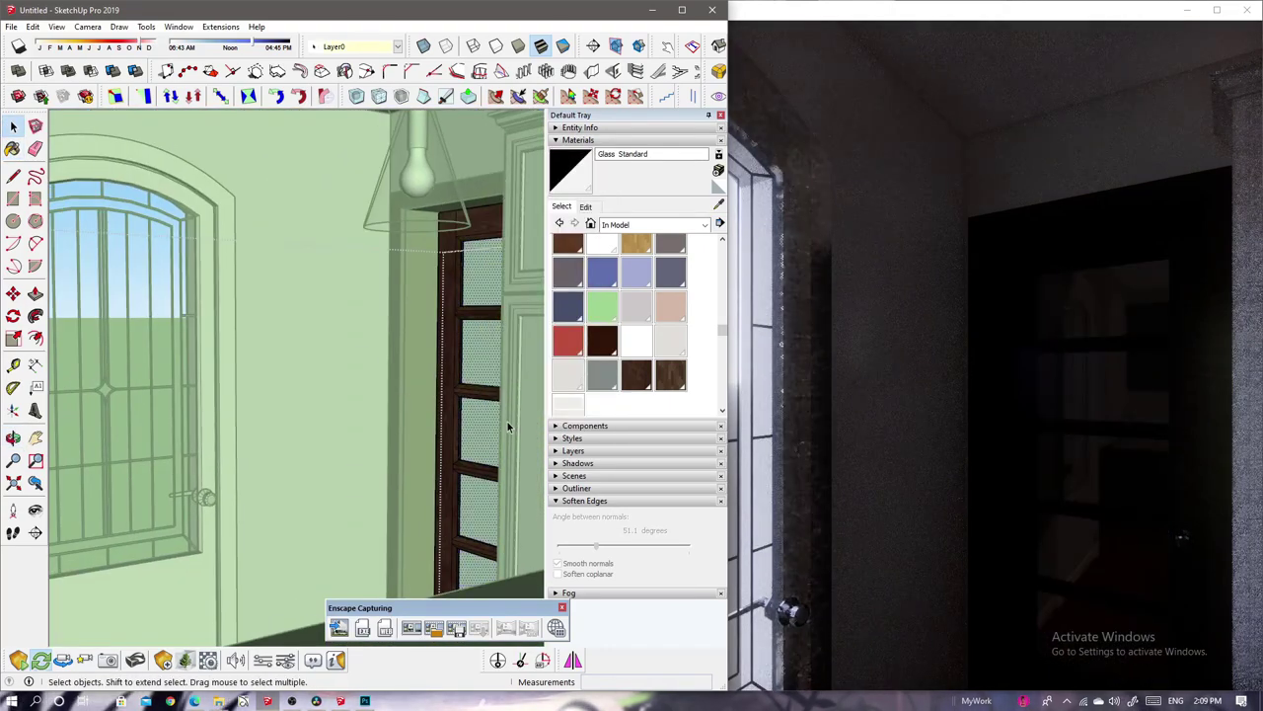
{"action": "mouse_move", "coordinate": [511, 428]}
{"action": "middle_mouse_down"}
{"action": "mouse_move", "coordinate": [359, 389]}
{"action": "mouse_move", "coordinate": [365, 348]}
{"action": "mouse_move", "coordinate": [217, 355]}
{"action": "mouse_move", "coordinate": [451, 496]}
{"action": "mouse_move", "coordinate": [431, 592]}
{"action": "mouse_move", "coordinate": [448, 426]}
{"action": "middle_mouse_up"}
{"action": "right_click", "coordinate": [297, 444]}
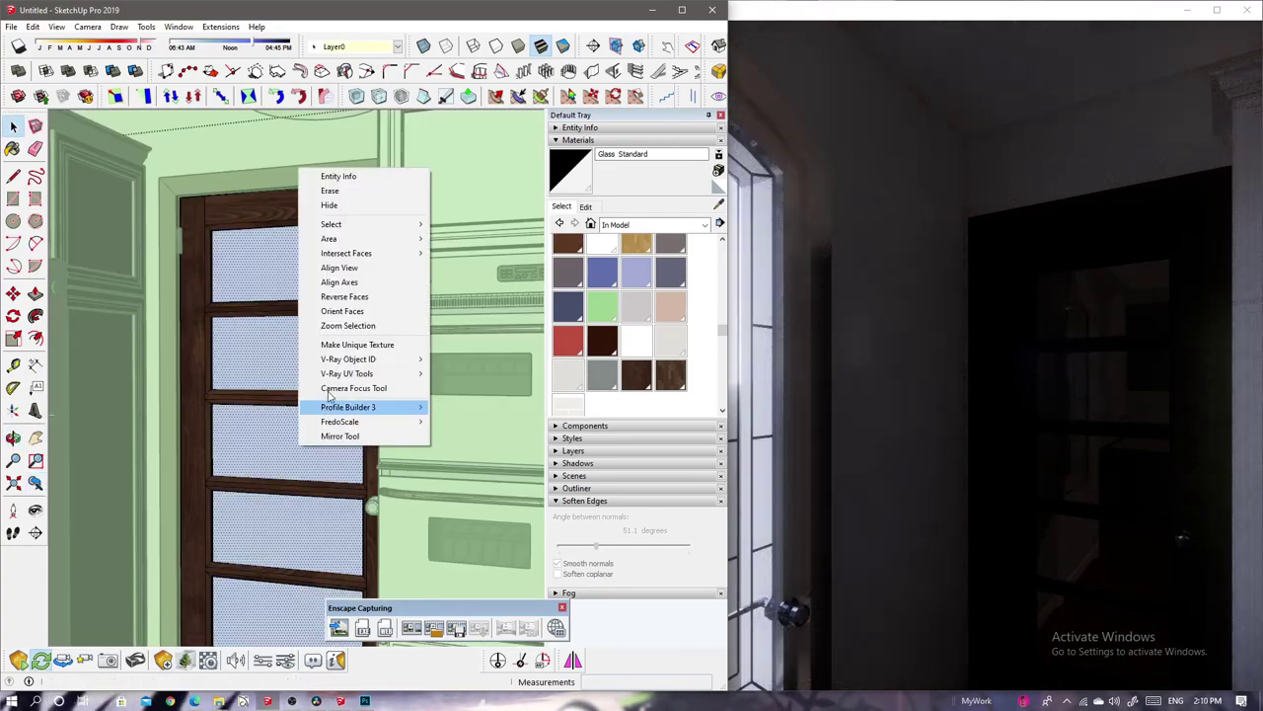
{"action": "left_click", "coordinate": [355, 404]}
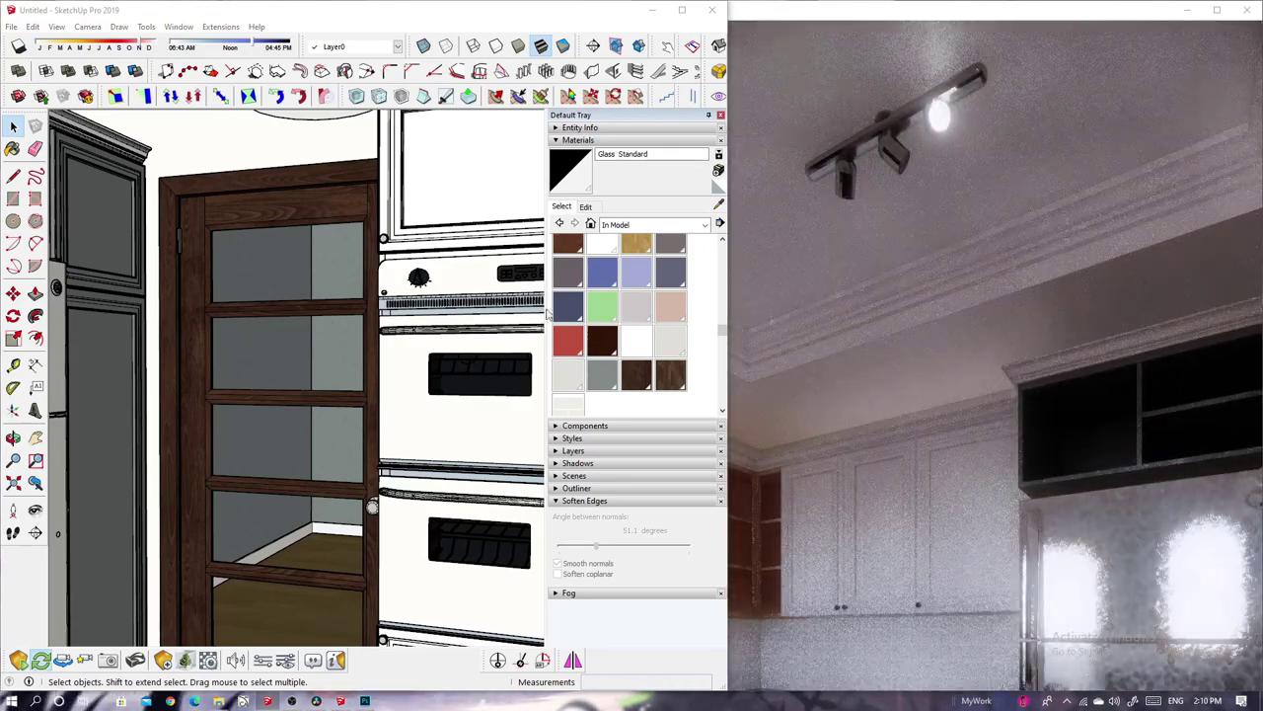
{"action": "mouse_move", "coordinate": [370, 287]}
{"action": "middle_mouse_down"}
{"action": "mouse_move", "coordinate": [358, 398]}
{"action": "mouse_move", "coordinate": [325, 434]}
{"action": "middle_mouse_up"}
Open Enscape Objects and select the sphere light inside the pendant lamp.
{"action": "left_click", "coordinate": [163, 659]}
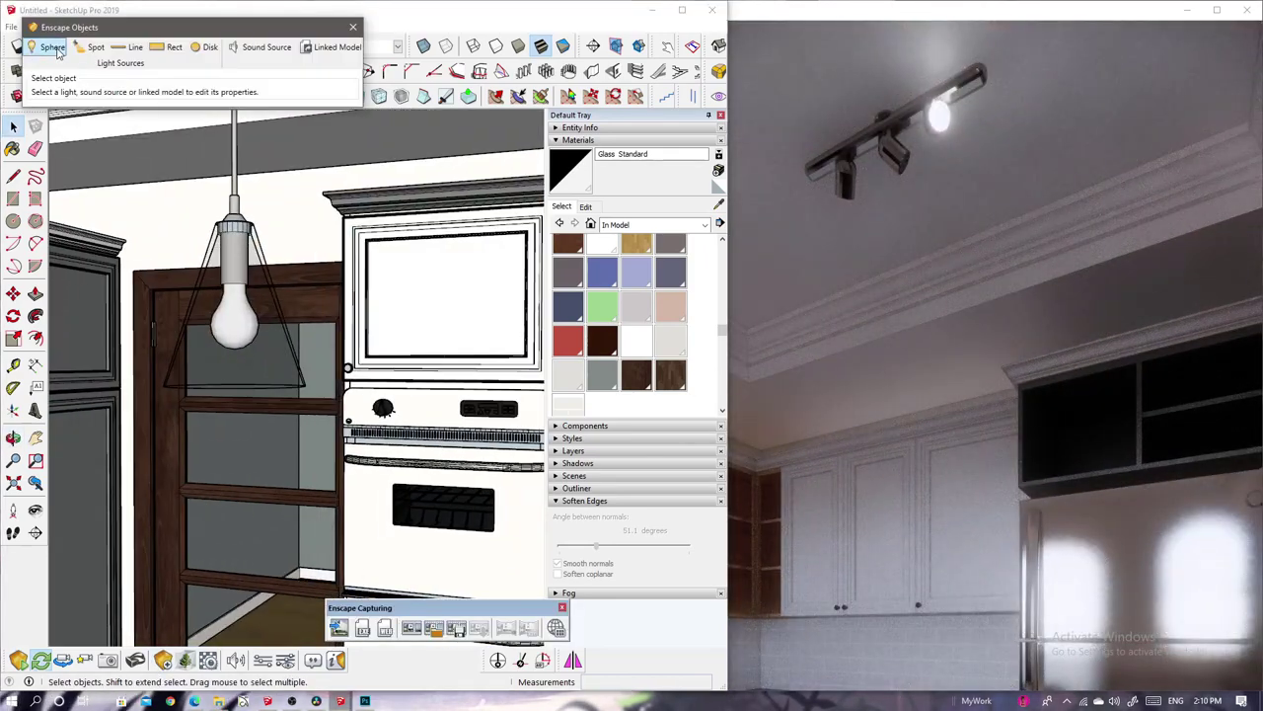
{"action": "scroll", "coordinate": [225, 424], "scroll_direction": "up", "scroll_amount": 5}
{"action": "left_click", "coordinate": [225, 426]}
{"action": "left_click", "coordinate": [225, 426]}
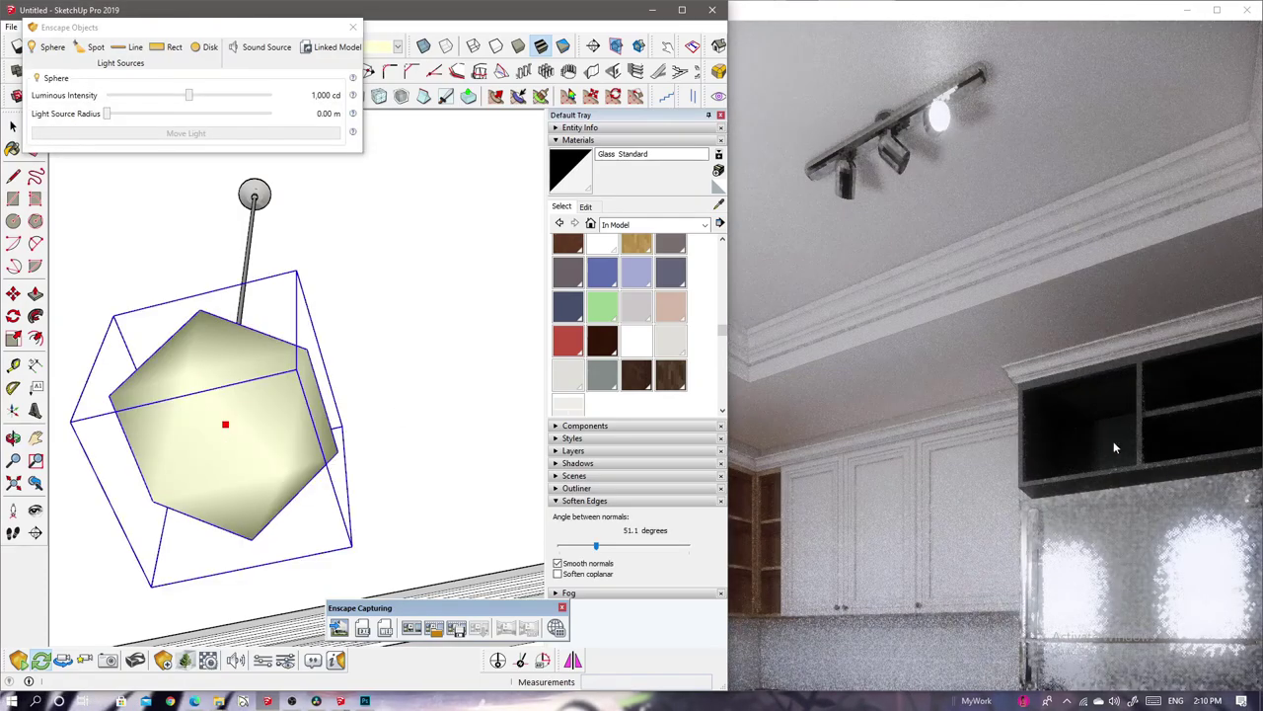
{"action": "scroll", "coordinate": [278, 445], "scroll_direction": "up", "scroll_amount": 3}
{"action": "scroll", "coordinate": [278, 445], "scroll_direction": "up", "scroll_amount": 3}
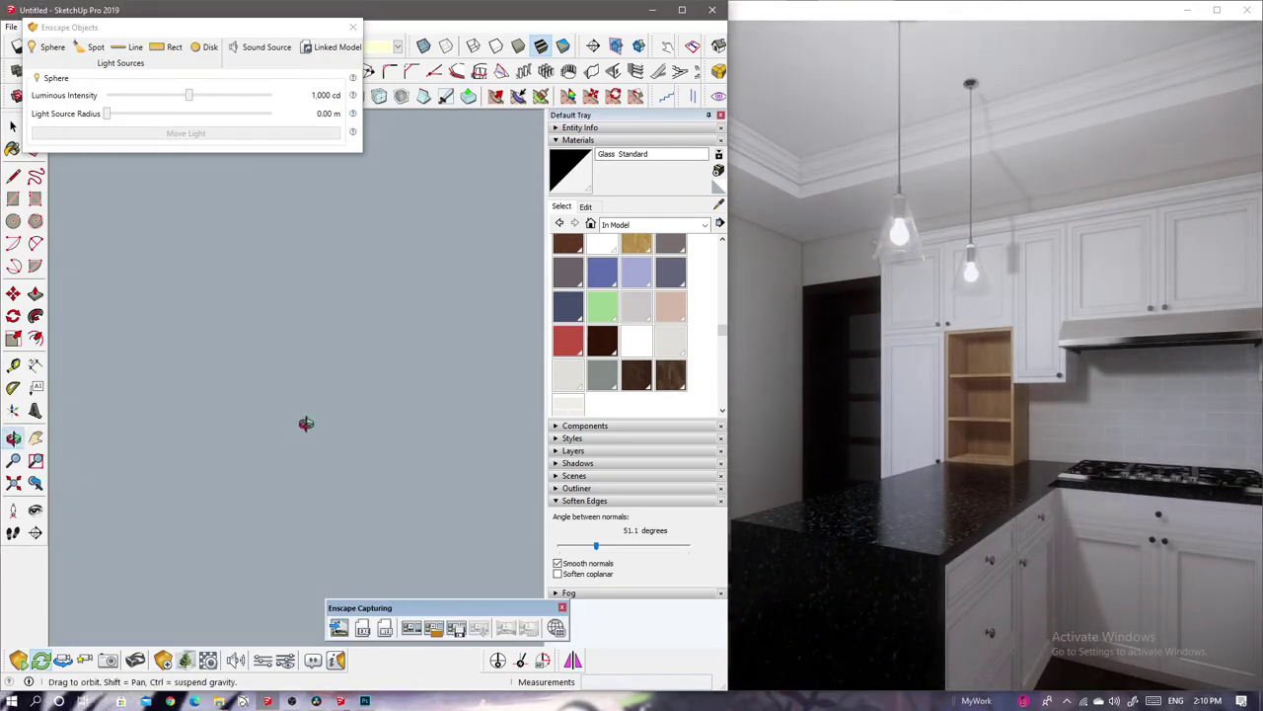
{"action": "scroll", "coordinate": [305, 423], "scroll_direction": "down", "scroll_amount": 4}
{"action": "mouse_move", "coordinate": [305, 429]}
{"action": "middle_mouse_down"}
{"action": "mouse_move", "coordinate": [328, 446]}
{"action": "mouse_move", "coordinate": [193, 192]}
{"action": "middle_mouse_up"}
Copy the sphere light to the second pendant's rod.
{"action": "key", "text": "m"}
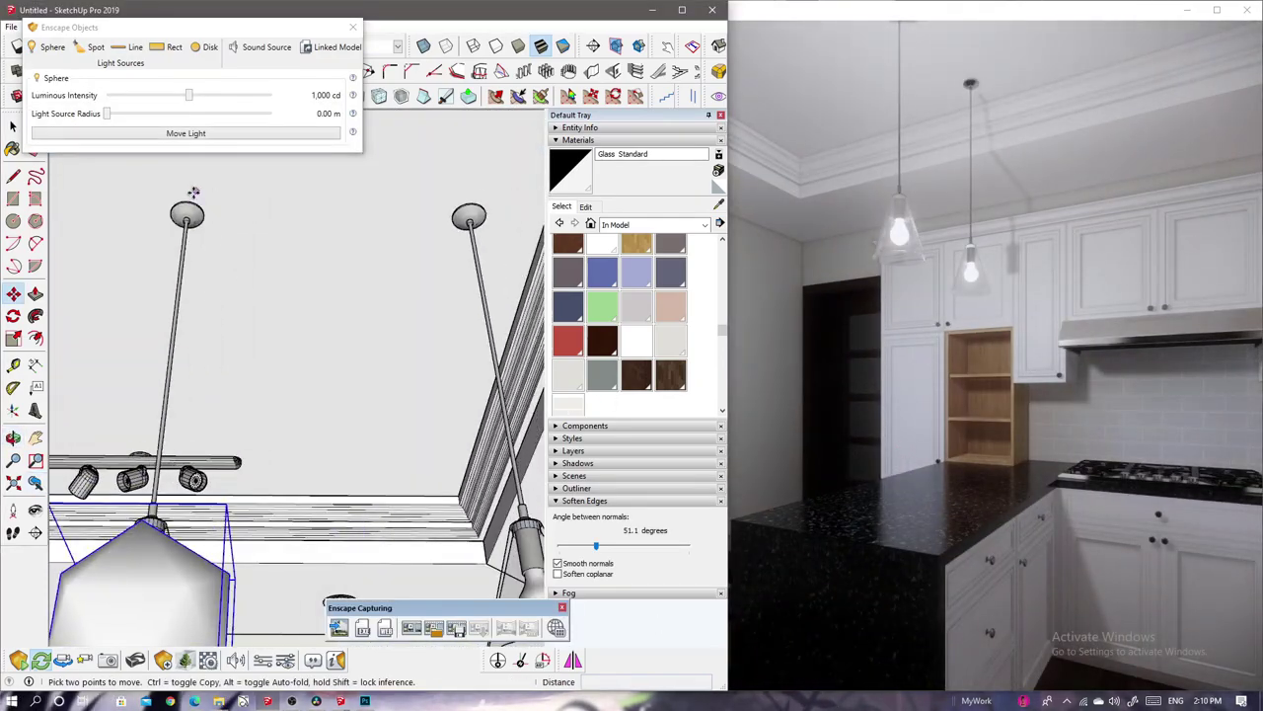
{"action": "left_click", "coordinate": [480, 207]}
{"action": "key", "text": "space"}
{"action": "mouse_move", "coordinate": [411, 409]}
{"action": "middle_mouse_down"}
{"action": "mouse_move", "coordinate": [397, 358]}
{"action": "mouse_move", "coordinate": [146, 578]}
{"action": "middle_mouse_up"}
Switch the Materials library to Colors and Edit, and lower the sphere light intensity to 1,000 cd.
{"action": "left_click", "coordinate": [622, 224]}
{"action": "left_click", "coordinate": [632, 306]}
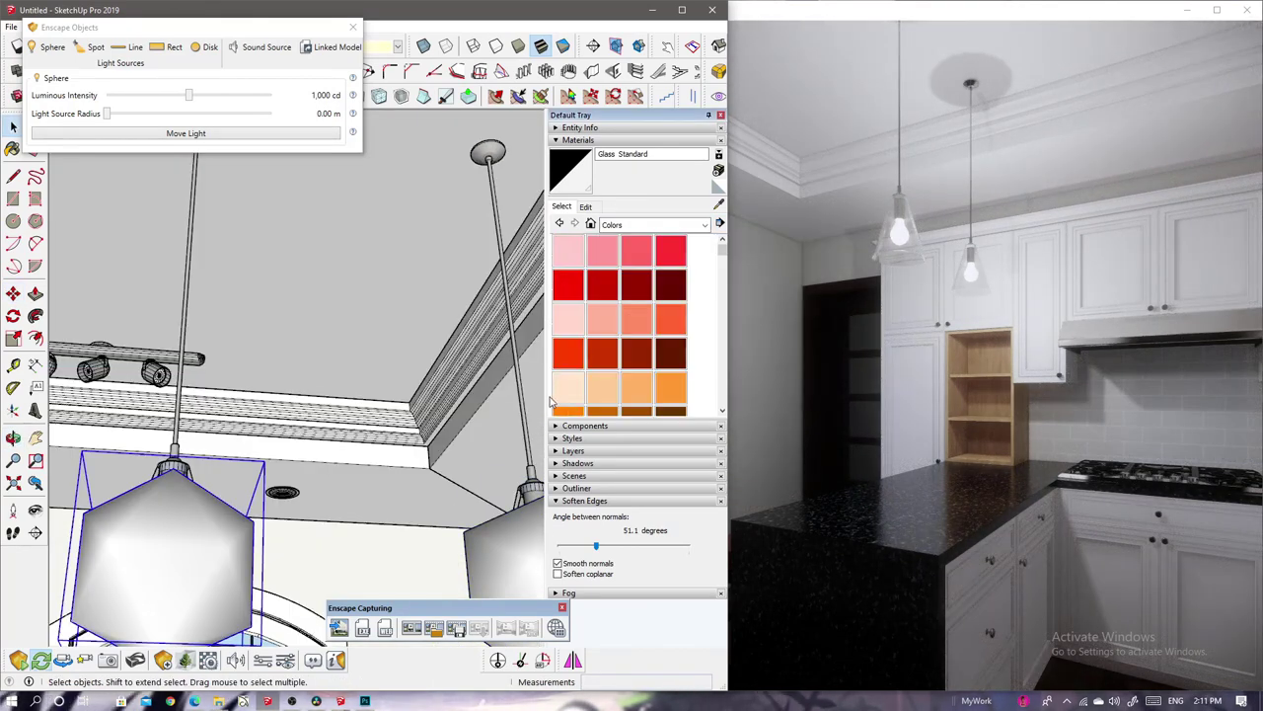
{"action": "middle_click_drag", "start_coordinate": [297, 426], "coordinate": [373, 468]}
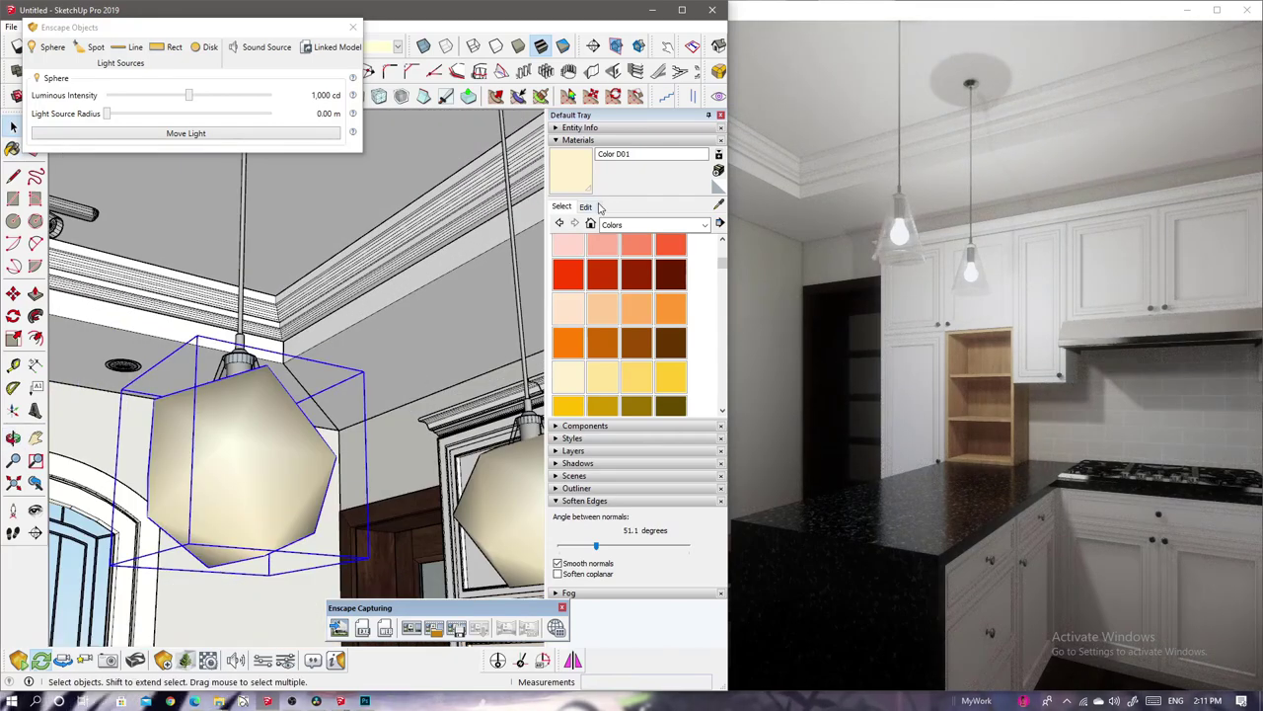
{"action": "left_click", "coordinate": [587, 206]}
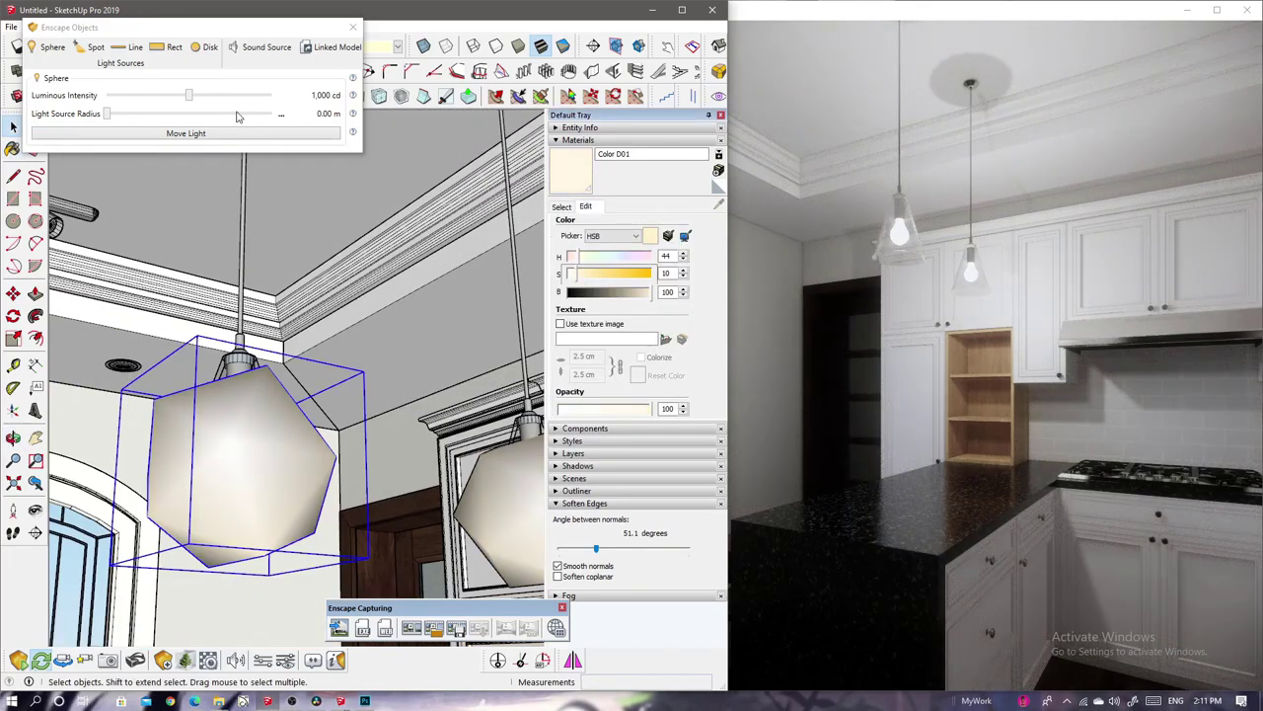
{"action": "left_click_drag", "start_coordinate": [188, 94], "coordinate": [158, 94]}
{"action": "mouse_move", "coordinate": [247, 296]}
{"action": "middle_mouse_down"}
{"action": "mouse_move", "coordinate": [337, 254]}
{"action": "mouse_move", "coordinate": [247, 296]}
{"action": "mouse_move", "coordinate": [95, 219]}
{"action": "mouse_move", "coordinate": [234, 237]}
{"action": "middle_mouse_up"}
{"action": "scroll", "coordinate": [95, 220], "scroll_direction": "up", "scroll_amount": 3}
{"action": "scroll", "coordinate": [347, 243], "scroll_direction": "up", "scroll_amount": 4}
Make the ceiling downlight's geometry into a group.
{"action": "right_click", "coordinate": [347, 245]}
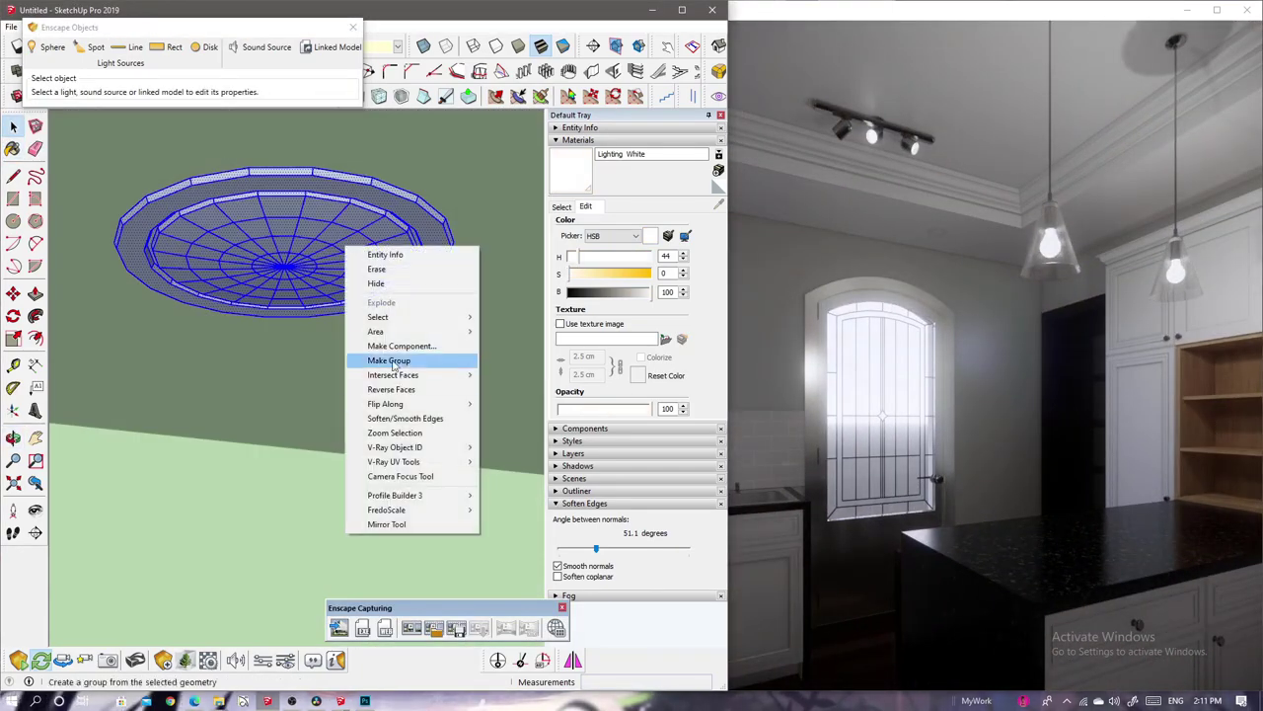
{"action": "left_click", "coordinate": [392, 361]}
{"action": "mouse_move", "coordinate": [401, 397]}
{"action": "middle_mouse_down"}
{"action": "mouse_move", "coordinate": [327, 289]}
{"action": "mouse_move", "coordinate": [392, 369]}
{"action": "middle_mouse_up"}
{"action": "scroll", "coordinate": [344, 347], "scroll_direction": "down", "scroll_amount": 3}
{"action": "right_click", "coordinate": [420, 324]}
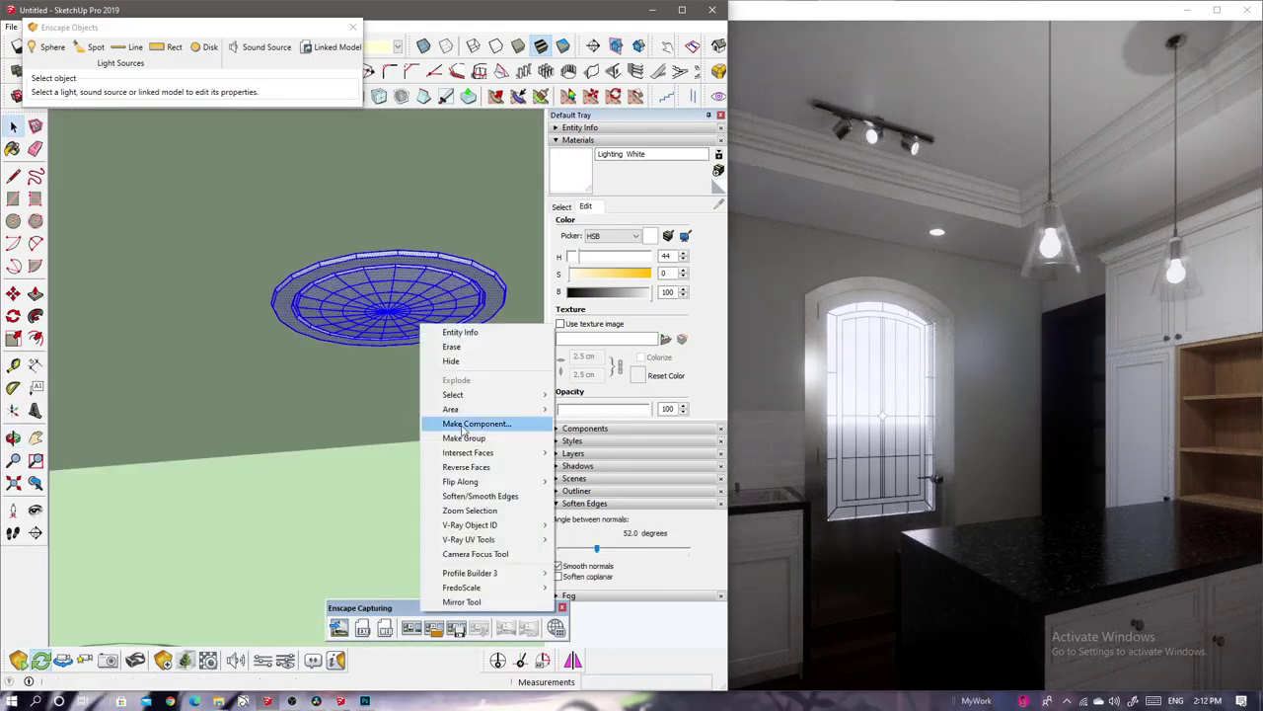
{"action": "left_click", "coordinate": [477, 466]}
{"action": "middle_click_drag", "start_coordinate": [528, 466], "coordinate": [460, 327]}
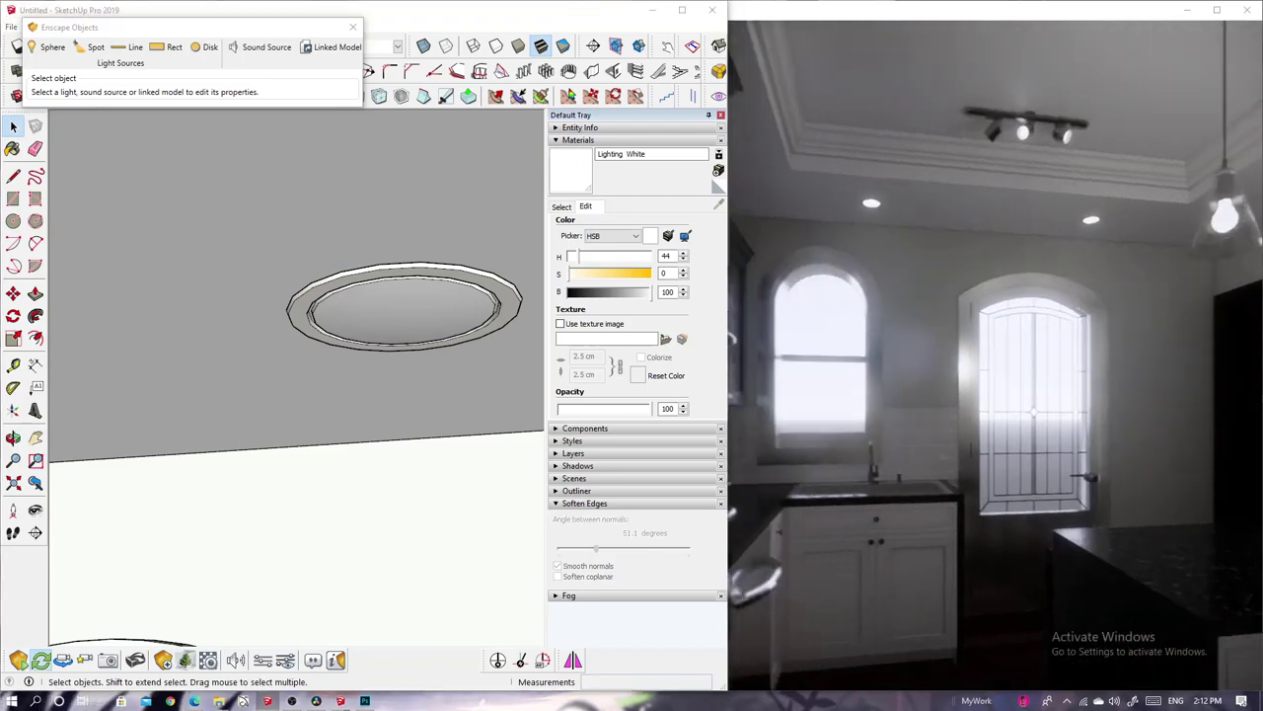
{"action": "mouse_move", "coordinate": [381, 366]}
{"action": "middle_mouse_down"}
{"action": "mouse_move", "coordinate": [500, 281]}
{"action": "mouse_move", "coordinate": [231, 344]}
{"action": "mouse_move", "coordinate": [254, 325]}
{"action": "middle_mouse_up"}
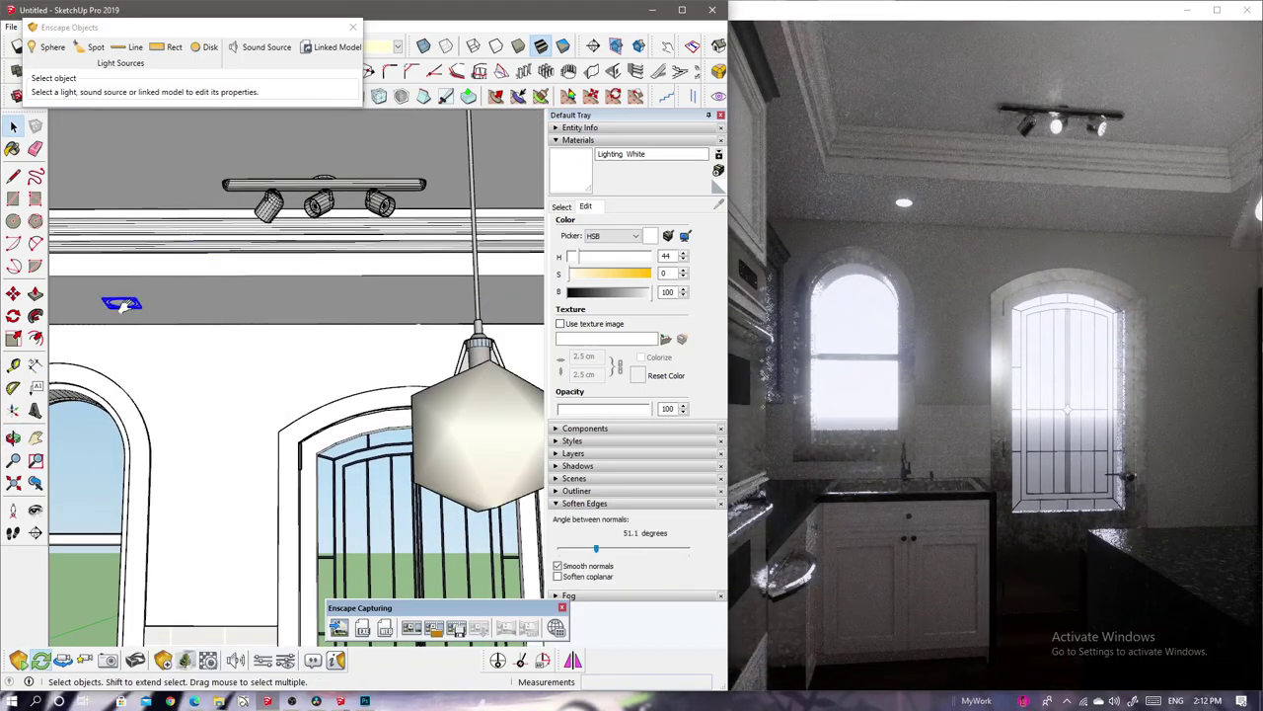
{"action": "mouse_move", "coordinate": [121, 305]}
{"action": "middle_mouse_down"}
{"action": "mouse_move", "coordinate": [233, 267]}
{"action": "mouse_move", "coordinate": [169, 247]}
{"action": "middle_mouse_up"}
{"action": "mouse_move", "coordinate": [333, 270]}
{"action": "middle_mouse_down"}
{"action": "mouse_move", "coordinate": [264, 259]}
{"action": "mouse_move", "coordinate": [119, 191]}
{"action": "middle_mouse_up"}
Copy the downlight group to another spot on the ceiling.
{"action": "key", "text": "m"}
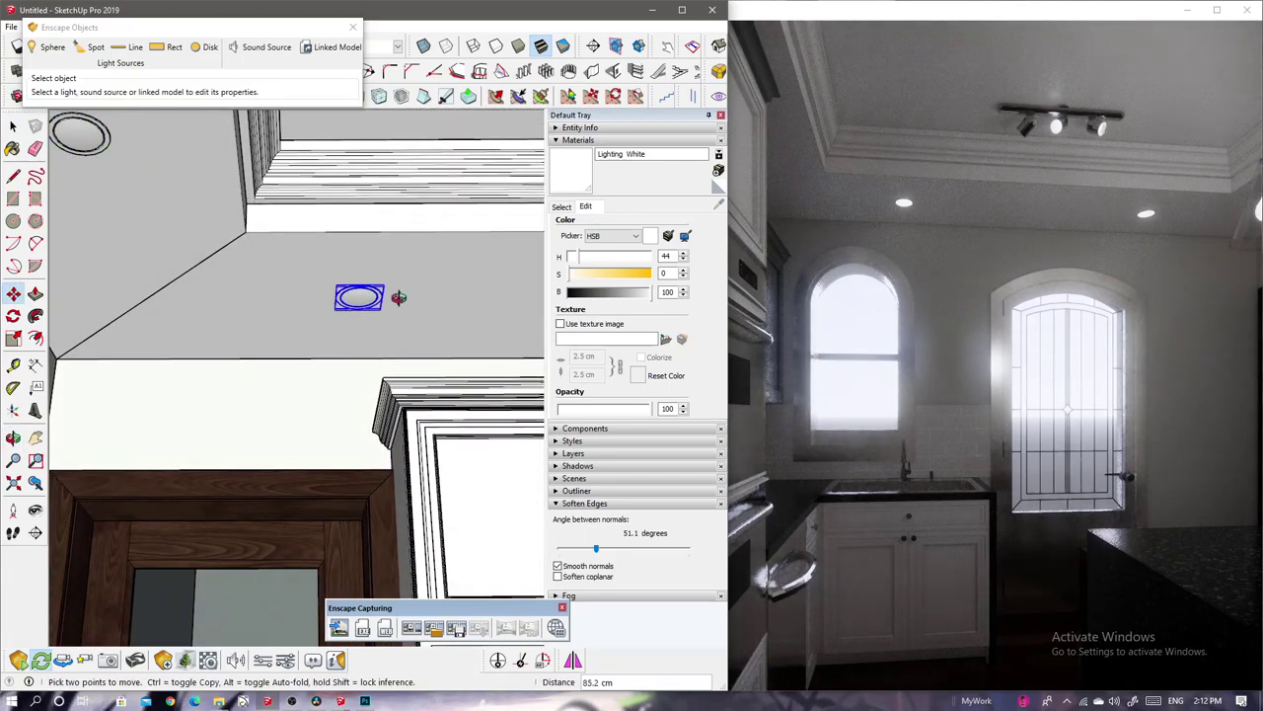
{"action": "mouse_move", "coordinate": [398, 297]}
{"action": "middle_mouse_down"}
{"action": "mouse_move", "coordinate": [273, 282]}
{"action": "mouse_move", "coordinate": [310, 246]}
{"action": "mouse_move", "coordinate": [329, 262]}
{"action": "mouse_move", "coordinate": [309, 285]}
{"action": "mouse_move", "coordinate": [135, 316]}
{"action": "middle_mouse_up"}
{"action": "key", "text": "ctrl"}
{"action": "left_click", "coordinate": [135, 315]}
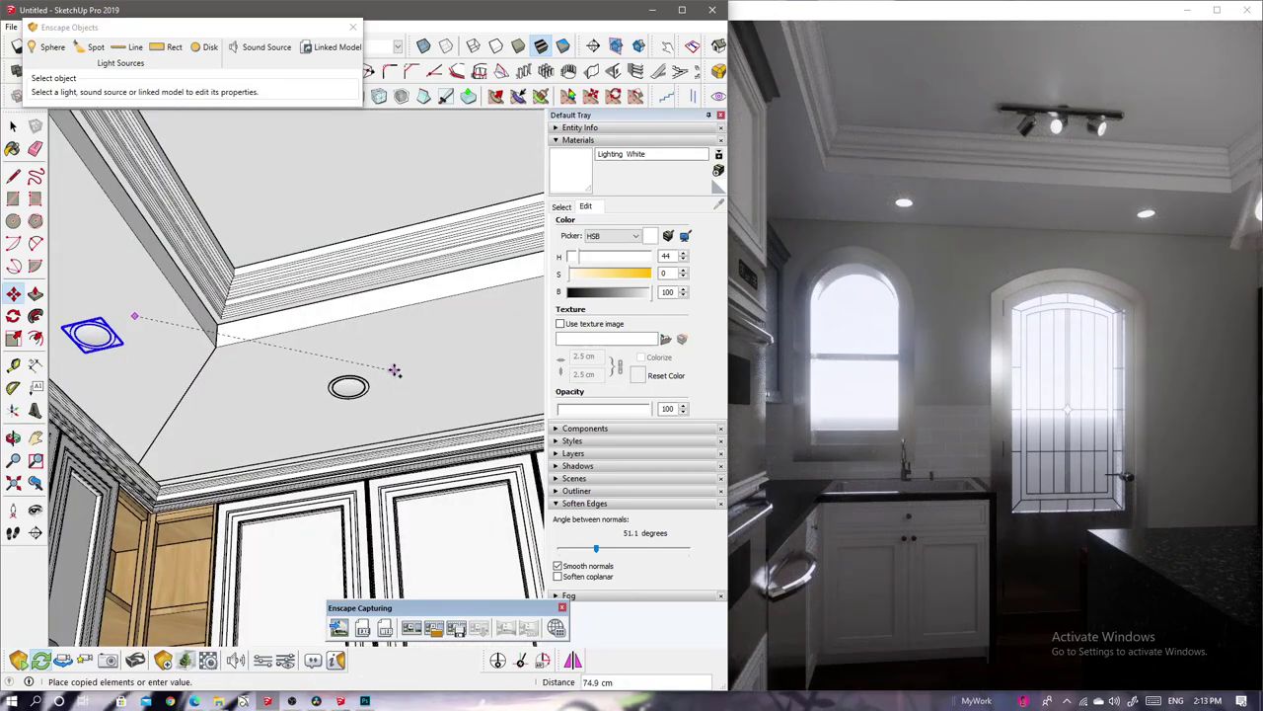
{"action": "mouse_move", "coordinate": [394, 371]}
{"action": "middle_mouse_down"}
{"action": "mouse_move", "coordinate": [282, 361]}
{"action": "mouse_move", "coordinate": [297, 293]}
{"action": "mouse_move", "coordinate": [259, 395]}
{"action": "mouse_move", "coordinate": [553, 367]}
{"action": "mouse_move", "coordinate": [417, 352]}
{"action": "mouse_move", "coordinate": [196, 379]}
{"action": "mouse_move", "coordinate": [197, 366]}
{"action": "mouse_move", "coordinate": [403, 405]}
{"action": "mouse_move", "coordinate": [432, 360]}
{"action": "middle_mouse_up"}
{"action": "left_click", "coordinate": [404, 405]}
{"action": "mouse_move", "coordinate": [259, 351]}
{"action": "middle_mouse_down"}
{"action": "mouse_move", "coordinate": [192, 341]}
{"action": "mouse_move", "coordinate": [471, 341]}
{"action": "middle_mouse_up"}
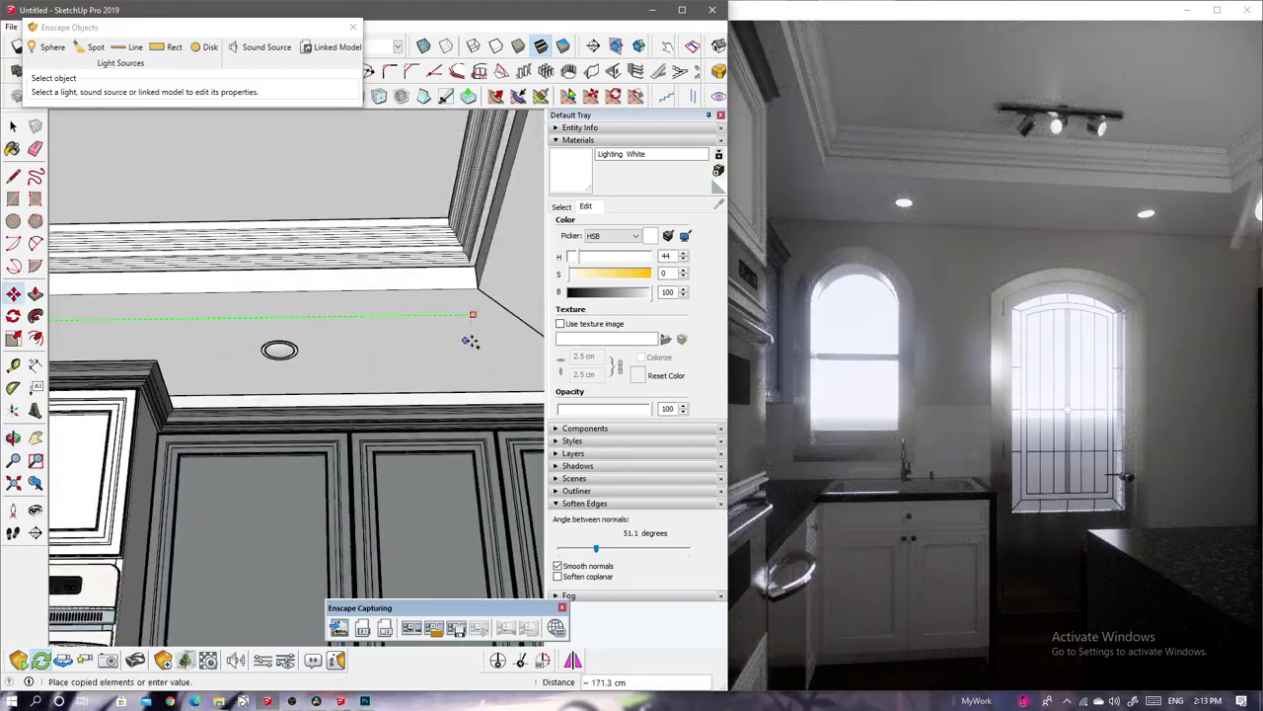
{"action": "key", "text": "space"}
Place an Enscape spot light (1,000 cd, 60° beam) beneath the downlight, facing the cabinets.
{"action": "left_click", "coordinate": [89, 47]}
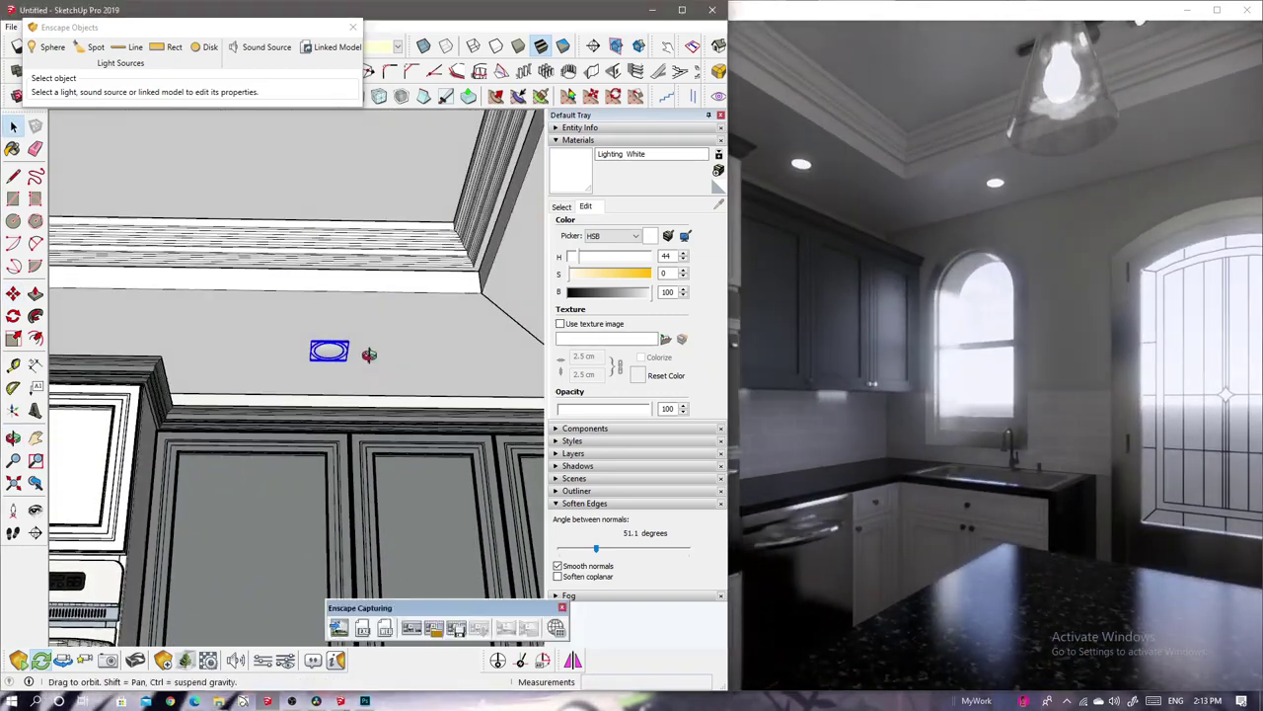
{"action": "middle_click_drag", "start_coordinate": [359, 349], "coordinate": [431, 372]}
{"action": "left_click", "coordinate": [331, 365]}
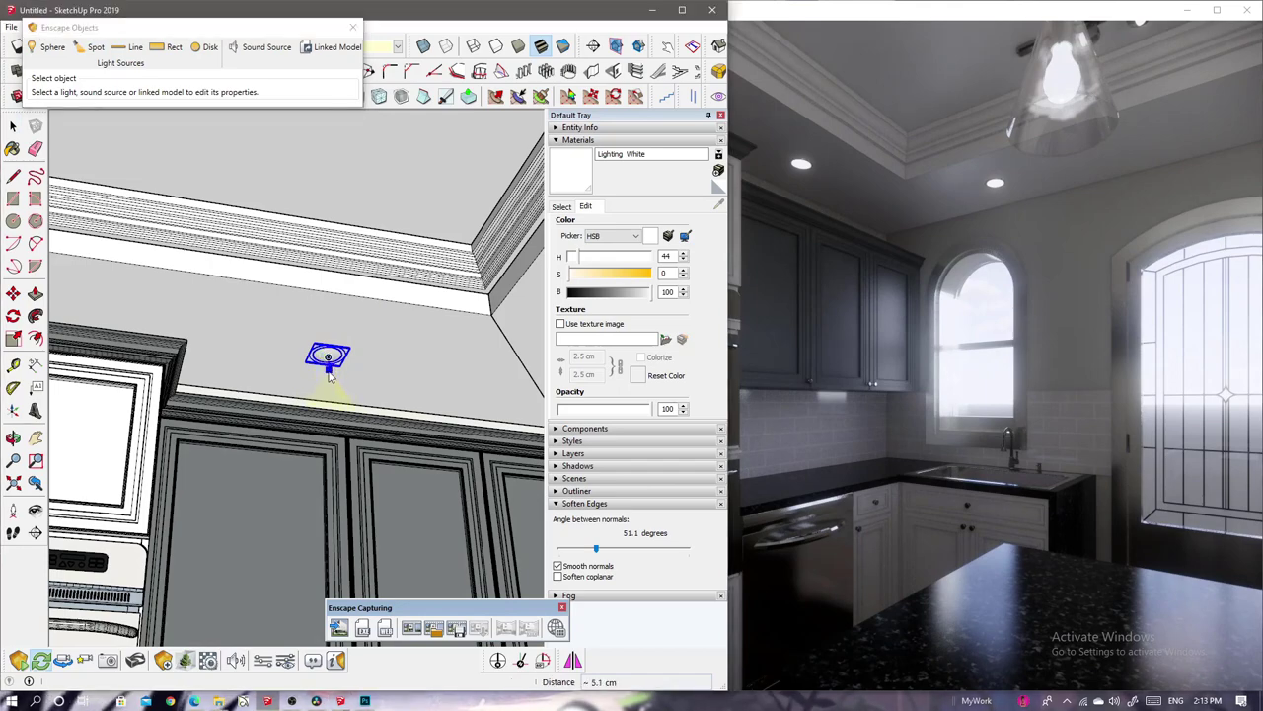
{"action": "scroll", "coordinate": [331, 375], "scroll_direction": "up", "scroll_amount": 5}
{"action": "scroll", "coordinate": [333, 430], "scroll_direction": "up", "scroll_amount": 5}
{"action": "scroll", "coordinate": [418, 457], "scroll_direction": "down", "scroll_amount": 5}
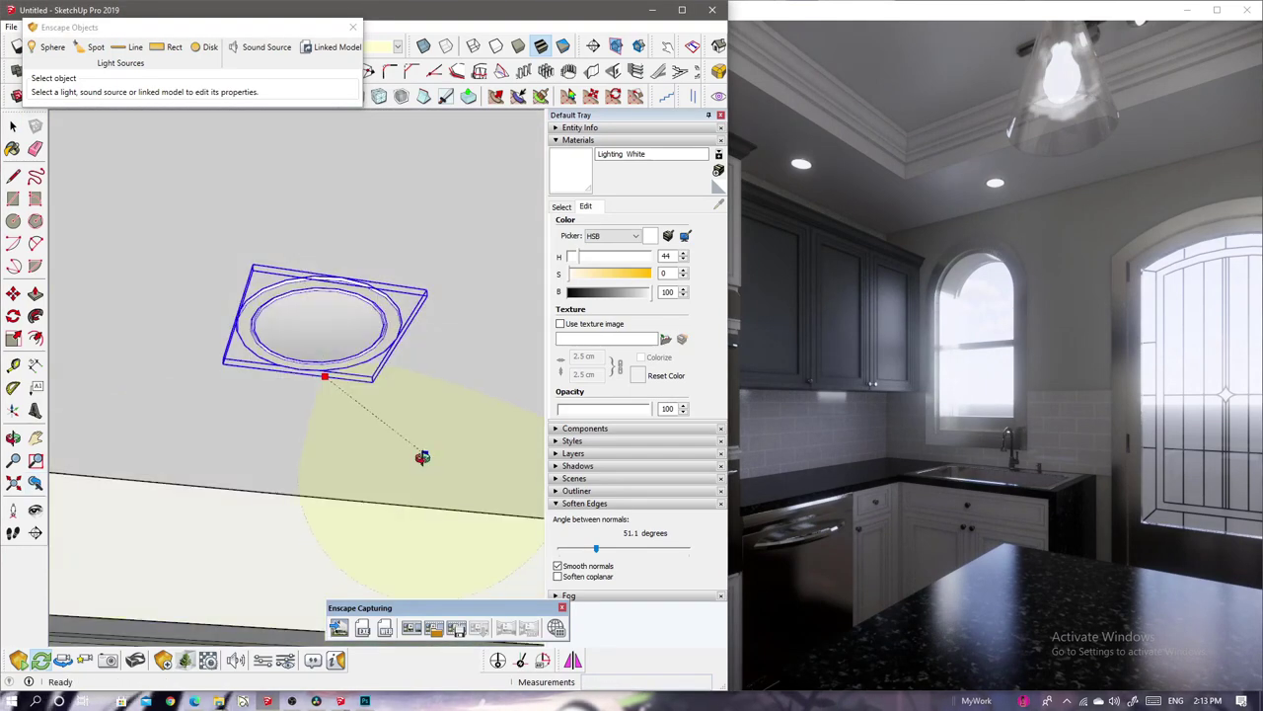
{"action": "mouse_move", "coordinate": [417, 457]}
{"action": "middle_mouse_down"}
{"action": "mouse_move", "coordinate": [397, 381]}
{"action": "mouse_move", "coordinate": [372, 419]}
{"action": "middle_mouse_up"}
{"action": "scroll", "coordinate": [372, 420], "scroll_direction": "down", "scroll_amount": 3}
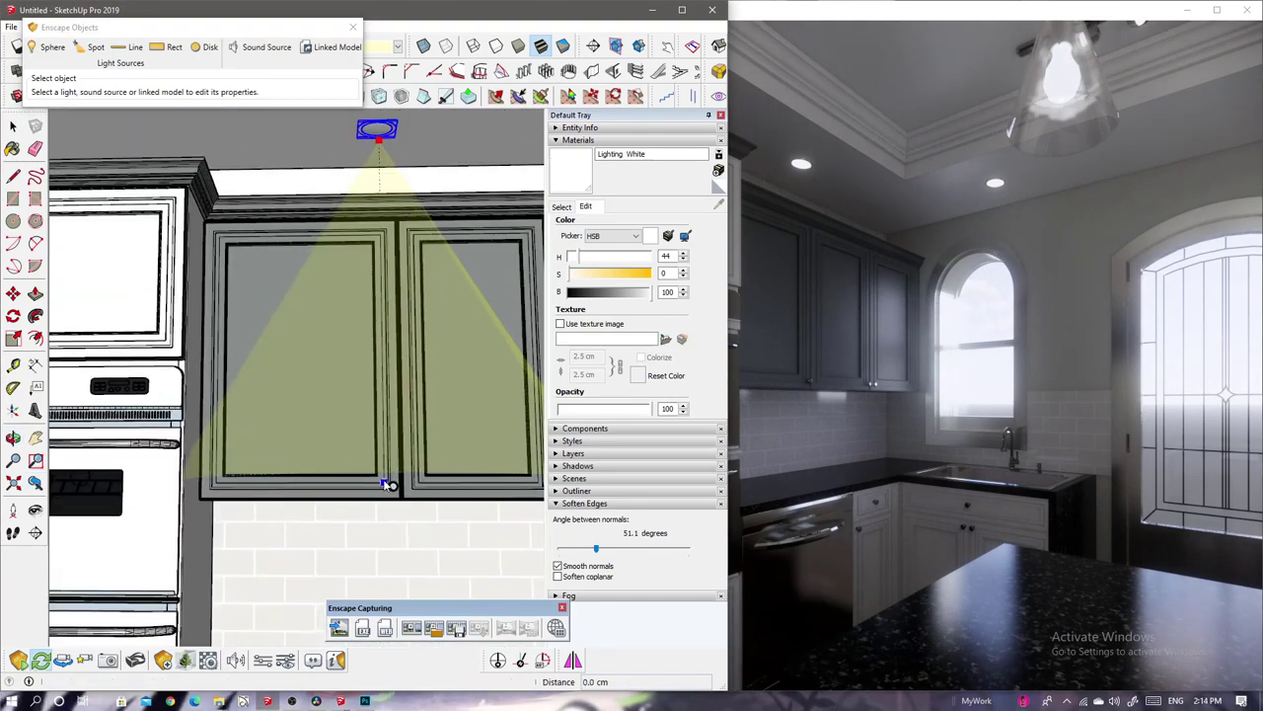
{"action": "left_click", "coordinate": [388, 484]}
{"action": "scroll", "coordinate": [386, 468], "scroll_direction": "up", "scroll_amount": 10}
{"action": "mouse_move", "coordinate": [310, 395]}
{"action": "middle_mouse_down"}
{"action": "mouse_move", "coordinate": [306, 365]}
{"action": "mouse_move", "coordinate": [355, 358]}
{"action": "middle_mouse_up"}
Raise the spot light, rotate it downward, and copy it under the second downlight.
{"action": "key", "text": "m"}
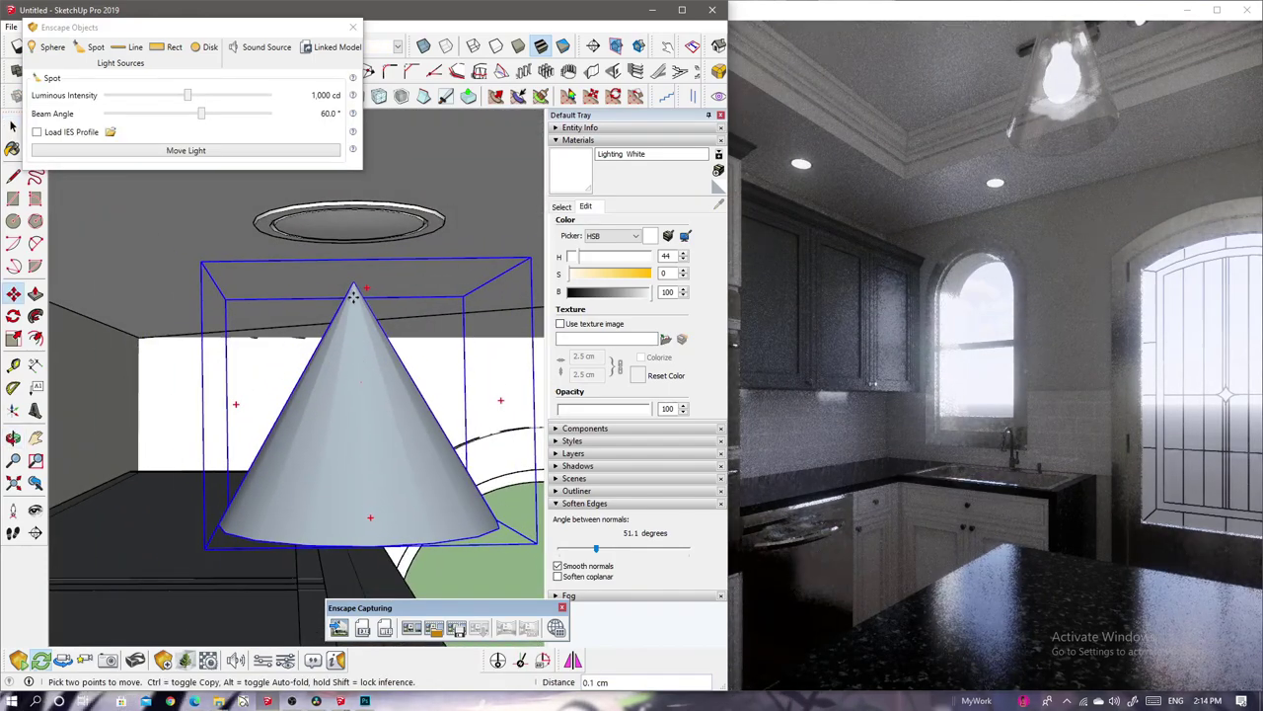
{"action": "mouse_move", "coordinate": [350, 287]}
{"action": "middle_mouse_down"}
{"action": "mouse_move", "coordinate": [405, 335]}
{"action": "mouse_move", "coordinate": [242, 380]}
{"action": "mouse_move", "coordinate": [168, 380]}
{"action": "middle_mouse_up"}
{"action": "scroll", "coordinate": [405, 336], "scroll_direction": "down", "scroll_amount": 5}
{"action": "key", "text": "q"}
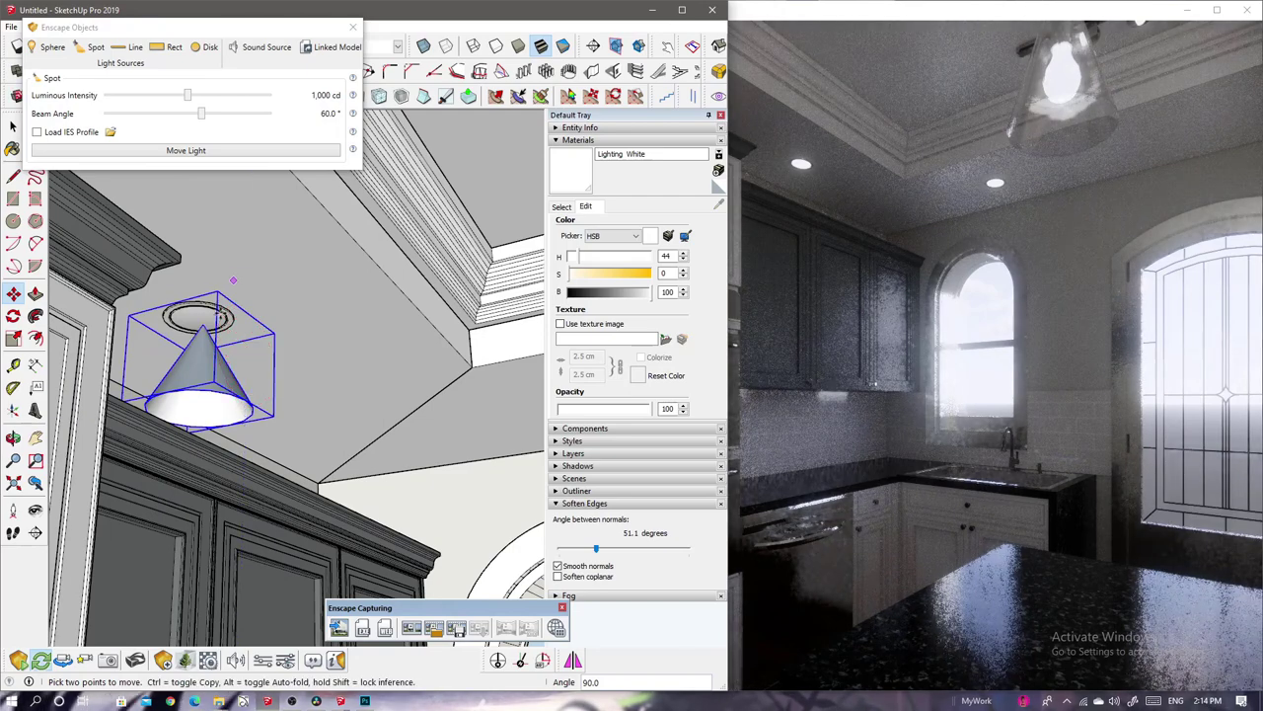
{"action": "middle_click_drag", "start_coordinate": [250, 234], "coordinate": [300, 344]}
{"action": "key", "text": "space"}
{"action": "scroll", "coordinate": [300, 343], "scroll_direction": "down", "scroll_amount": 5}
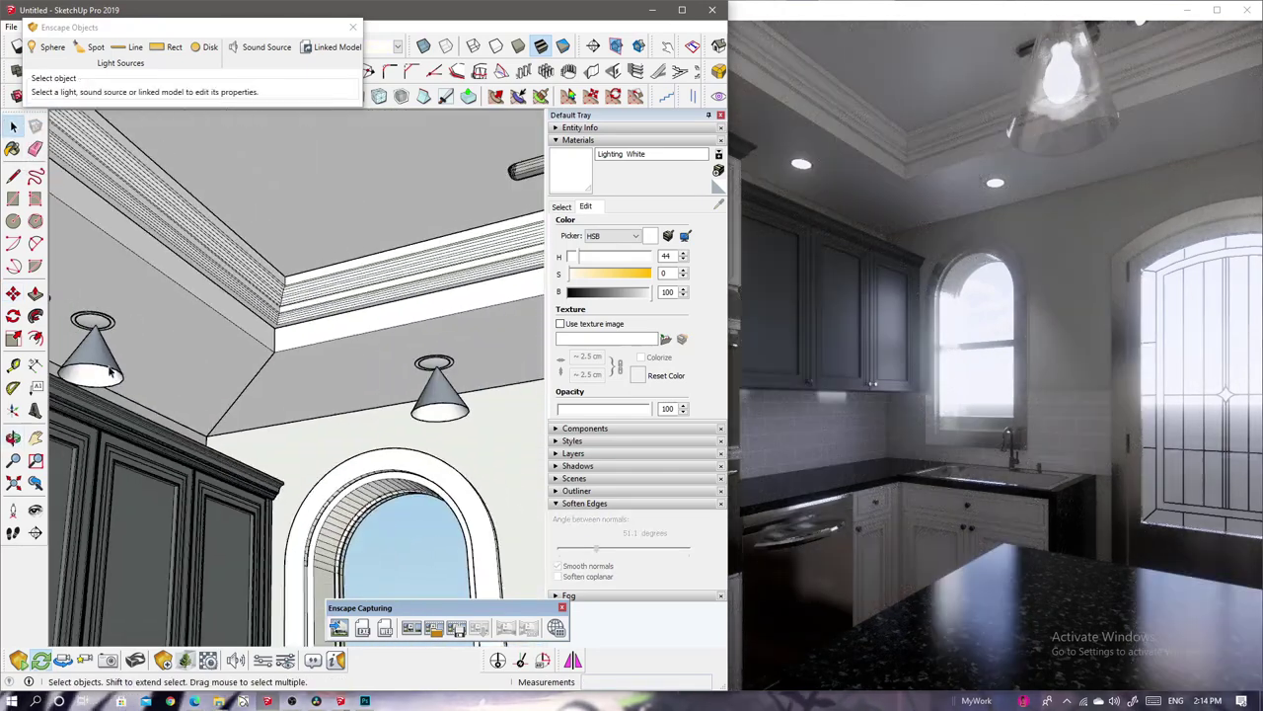
{"action": "scroll", "coordinate": [414, 362], "scroll_direction": "up", "scroll_amount": 5}
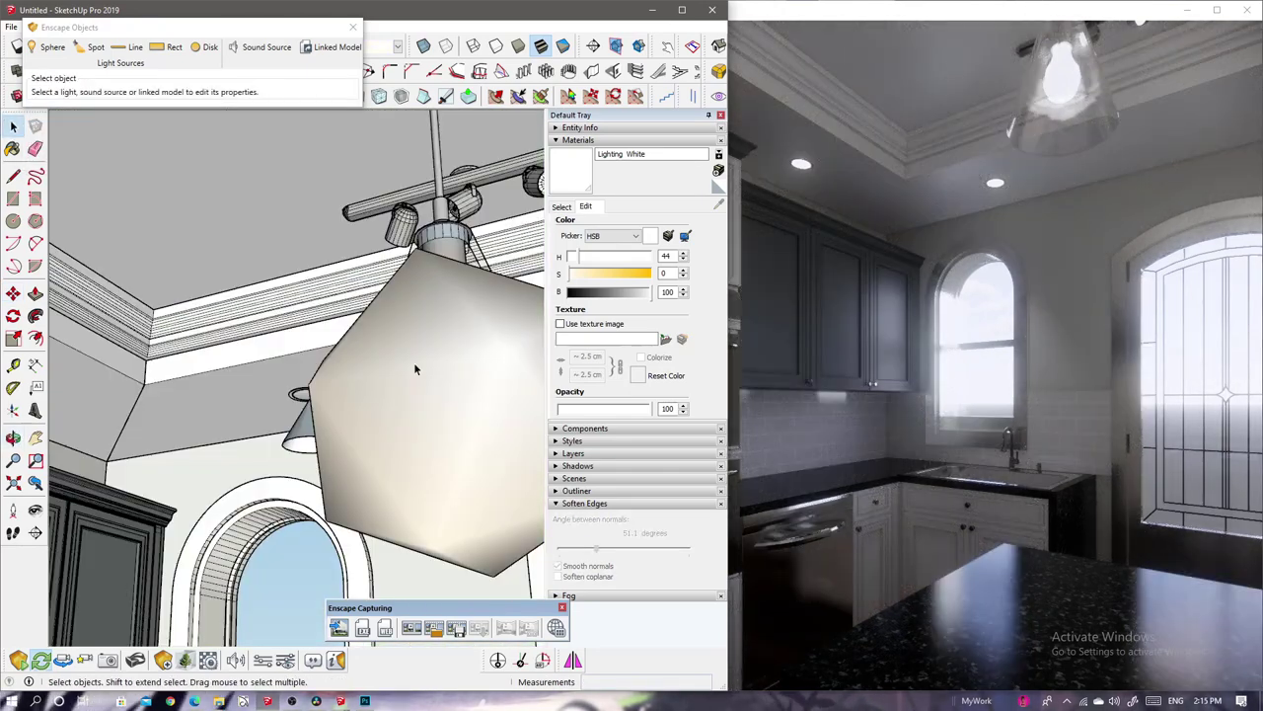
{"action": "scroll", "coordinate": [414, 362], "scroll_direction": "up", "scroll_amount": 3}
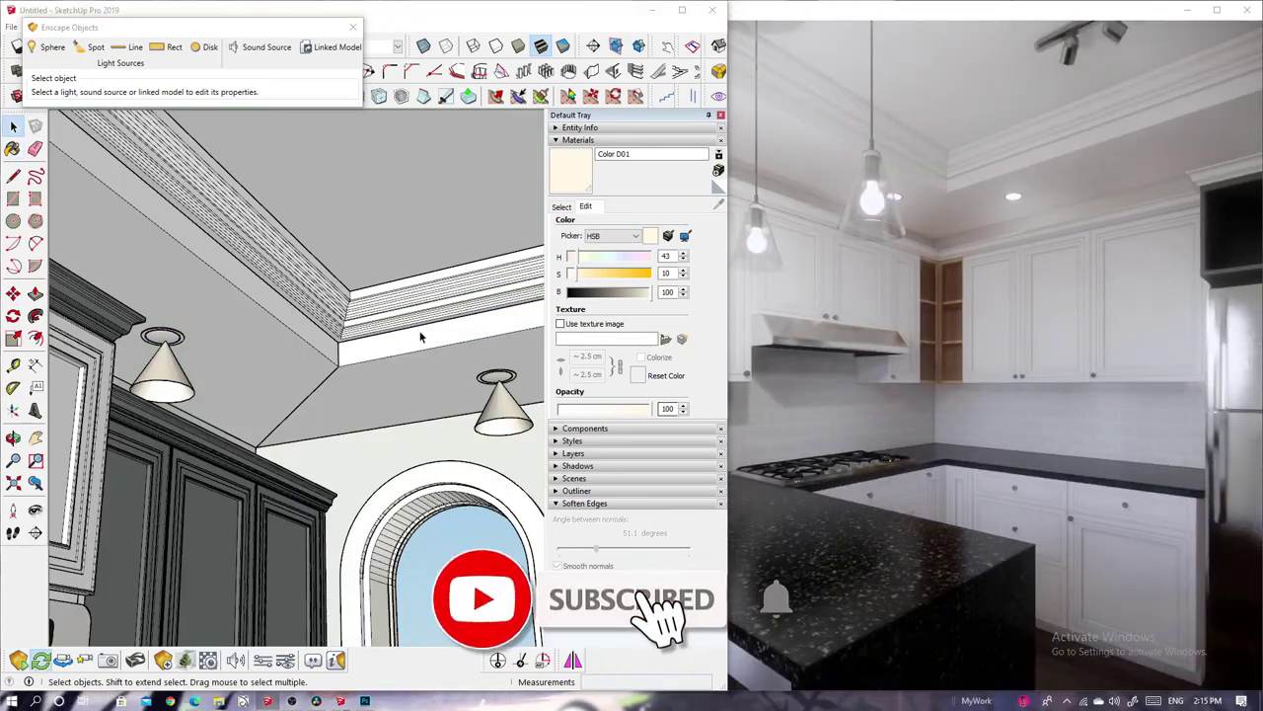
Select the ceiling cone light and move it into position.
{"action": "scroll", "coordinate": [420, 333], "scroll_direction": "down", "scroll_amount": 3}
{"action": "scroll", "coordinate": [262, 488], "scroll_direction": "up", "scroll_amount": 3}
{"action": "left_click", "coordinate": [262, 494]}
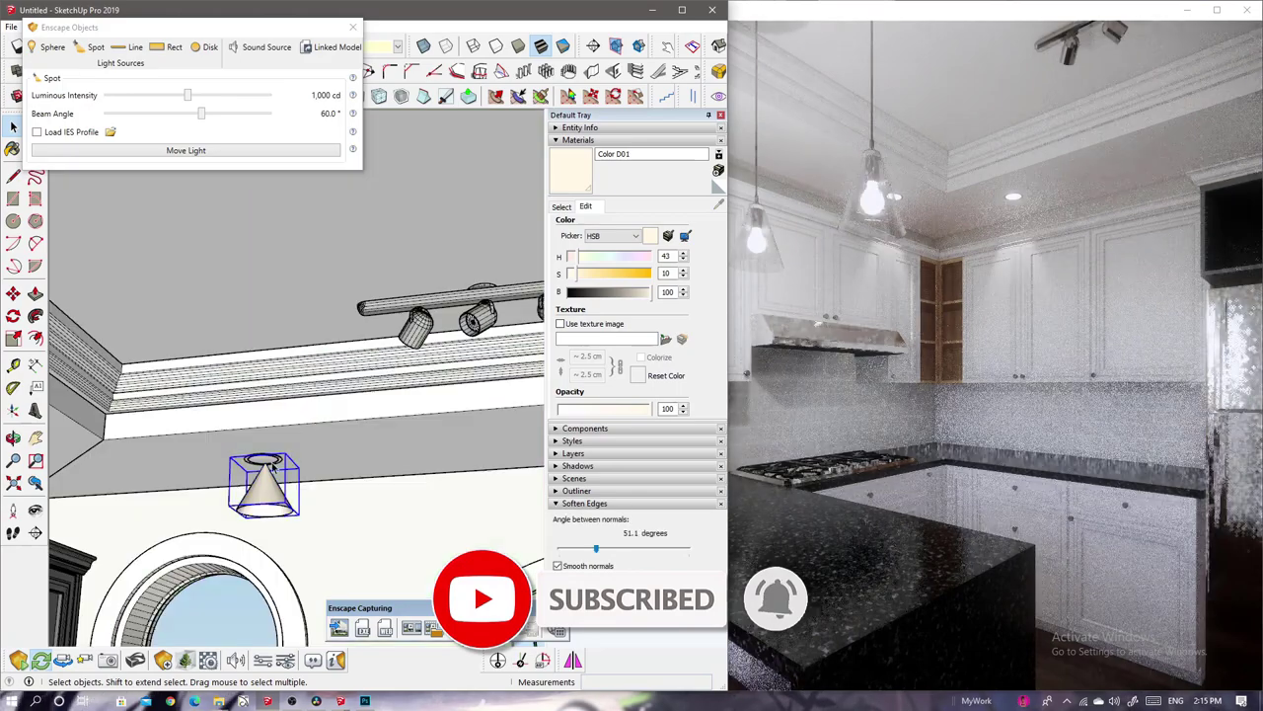
{"action": "mouse_move", "coordinate": [262, 503]}
{"action": "middle_mouse_down"}
{"action": "mouse_move", "coordinate": [371, 500]}
{"action": "mouse_move", "coordinate": [395, 414]}
{"action": "mouse_move", "coordinate": [325, 296]}
{"action": "middle_mouse_up"}
{"action": "scroll", "coordinate": [371, 501], "scroll_direction": "up", "scroll_amount": 2}
{"action": "key", "text": "m"}
{"action": "scroll", "coordinate": [398, 390], "scroll_direction": "up", "scroll_amount": 2}
{"action": "scroll", "coordinate": [382, 334], "scroll_direction": "down", "scroll_amount": 3}
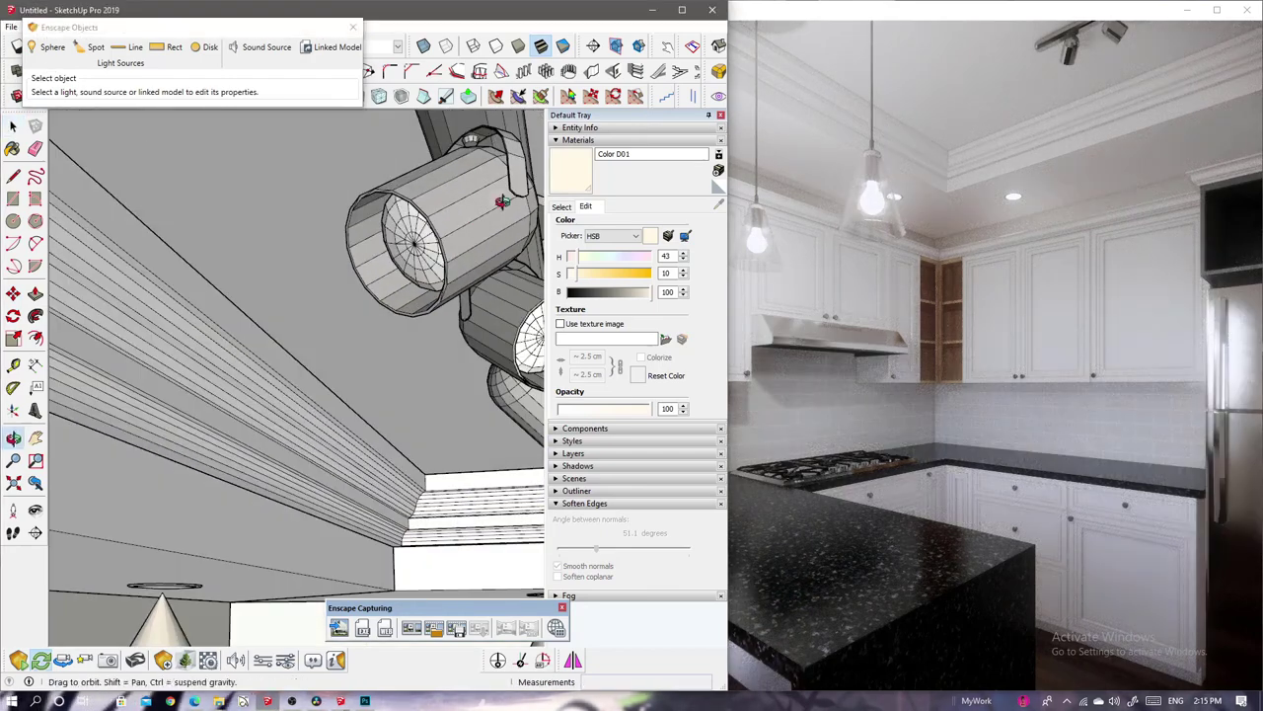
Place a new Enscape spot light on the track and move it onto a head.
{"action": "left_click", "coordinate": [90, 47]}
{"action": "mouse_move", "coordinate": [415, 245]}
{"action": "middle_mouse_down"}
{"action": "mouse_move", "coordinate": [237, 308]}
{"action": "mouse_move", "coordinate": [244, 402]}
{"action": "mouse_move", "coordinate": [356, 349]}
{"action": "middle_mouse_up"}
{"action": "left_click", "coordinate": [266, 369]}
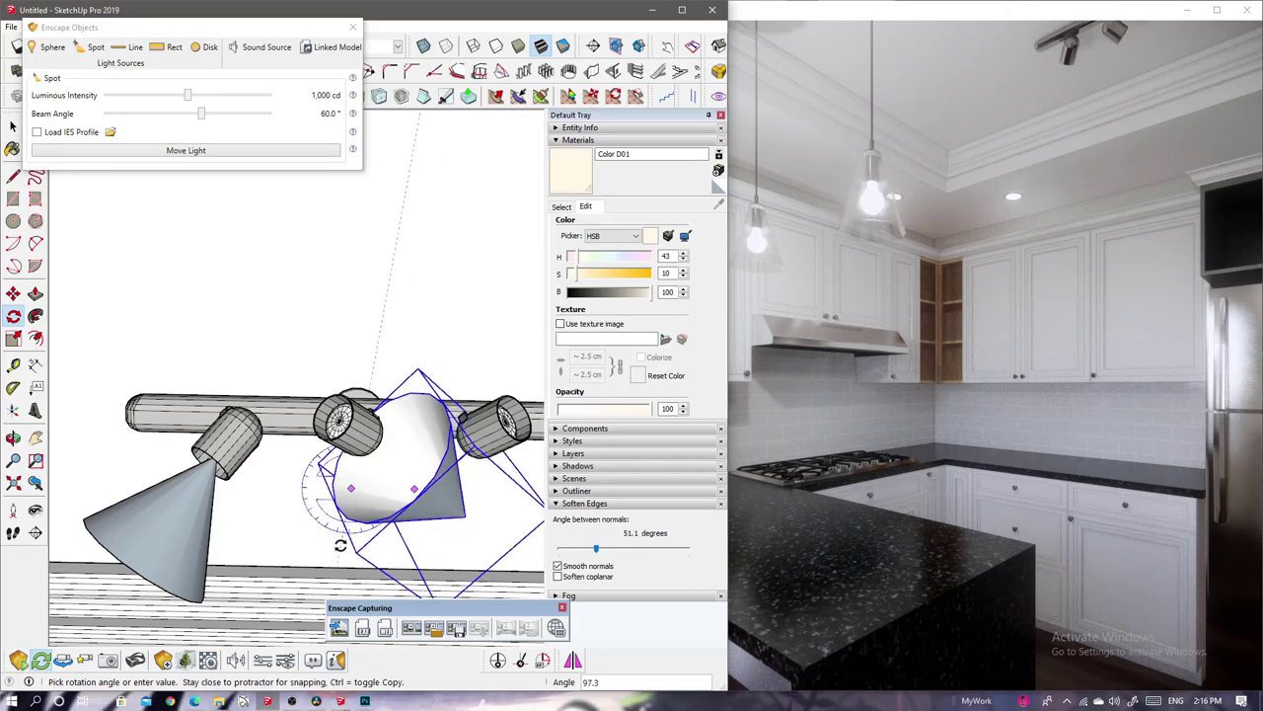
{"action": "left_click", "coordinate": [340, 545]}
{"action": "key", "text": "m"}
{"action": "left_click", "coordinate": [422, 538]}
{"action": "left_click", "coordinate": [308, 457]}
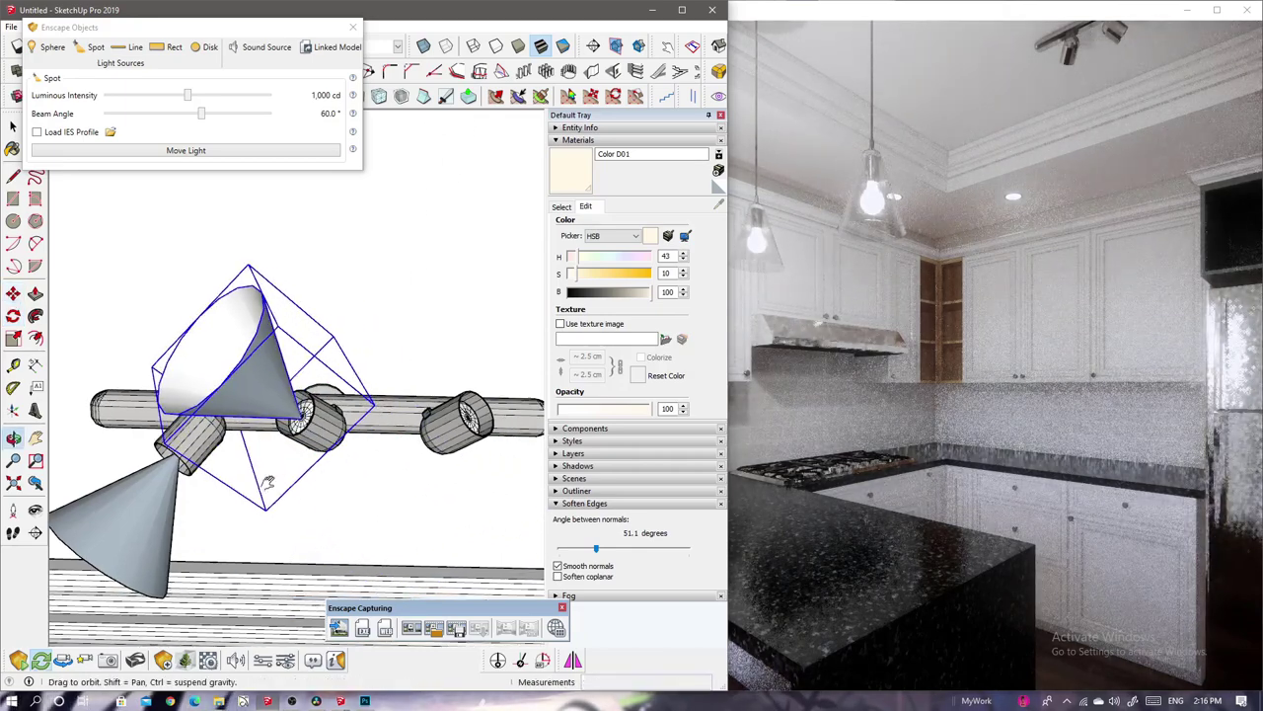
{"action": "middle_click_drag", "start_coordinate": [308, 457], "coordinate": [197, 464], "text": "shift"}
Copy a spotlight onto another track head and rotate it to a new angle.
{"action": "key", "text": "b"}
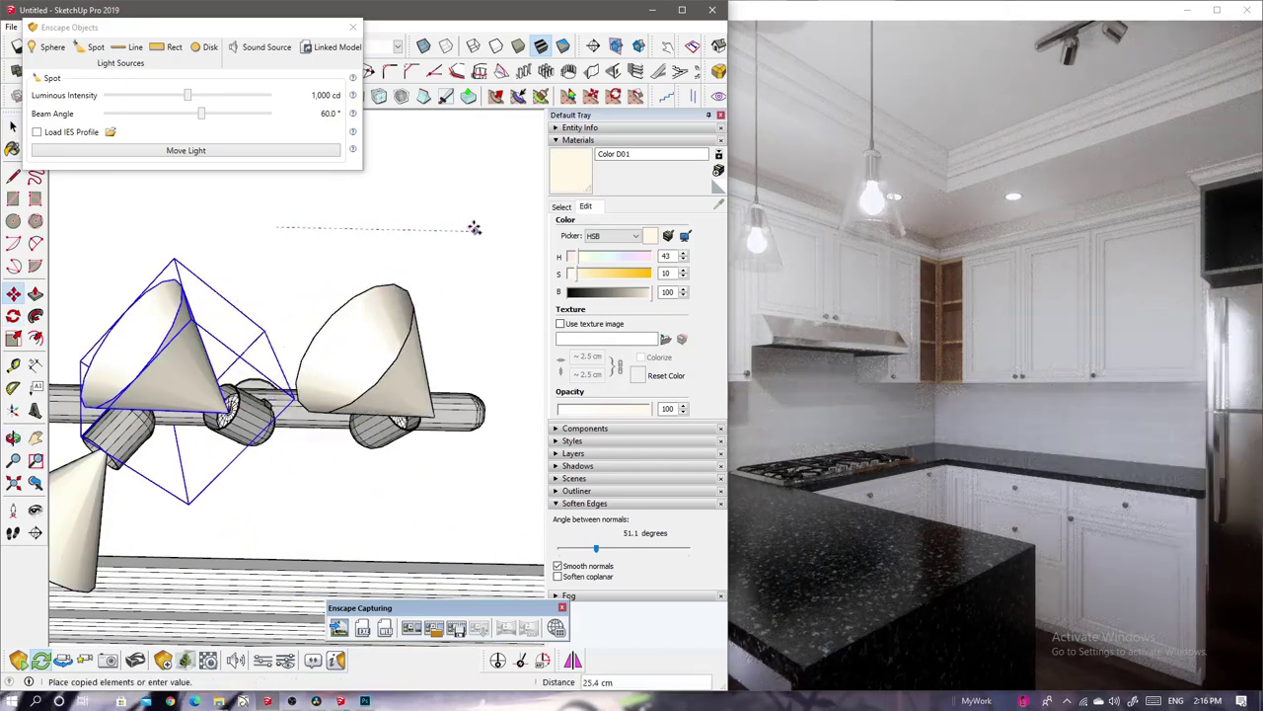
{"action": "left_click", "coordinate": [474, 228]}
{"action": "key", "text": "q"}
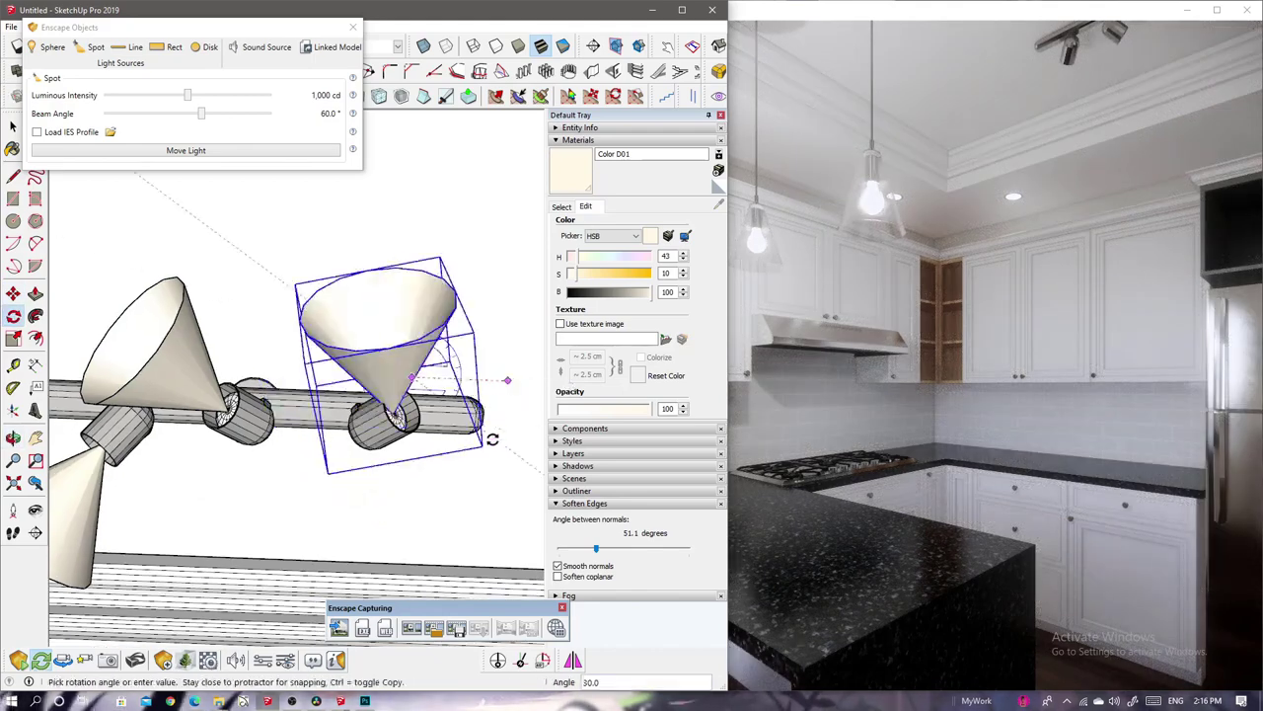
{"action": "left_click", "coordinate": [394, 489]}
{"action": "key", "text": "m"}
{"action": "scroll", "coordinate": [347, 440], "scroll_direction": "down", "scroll_amount": 3}
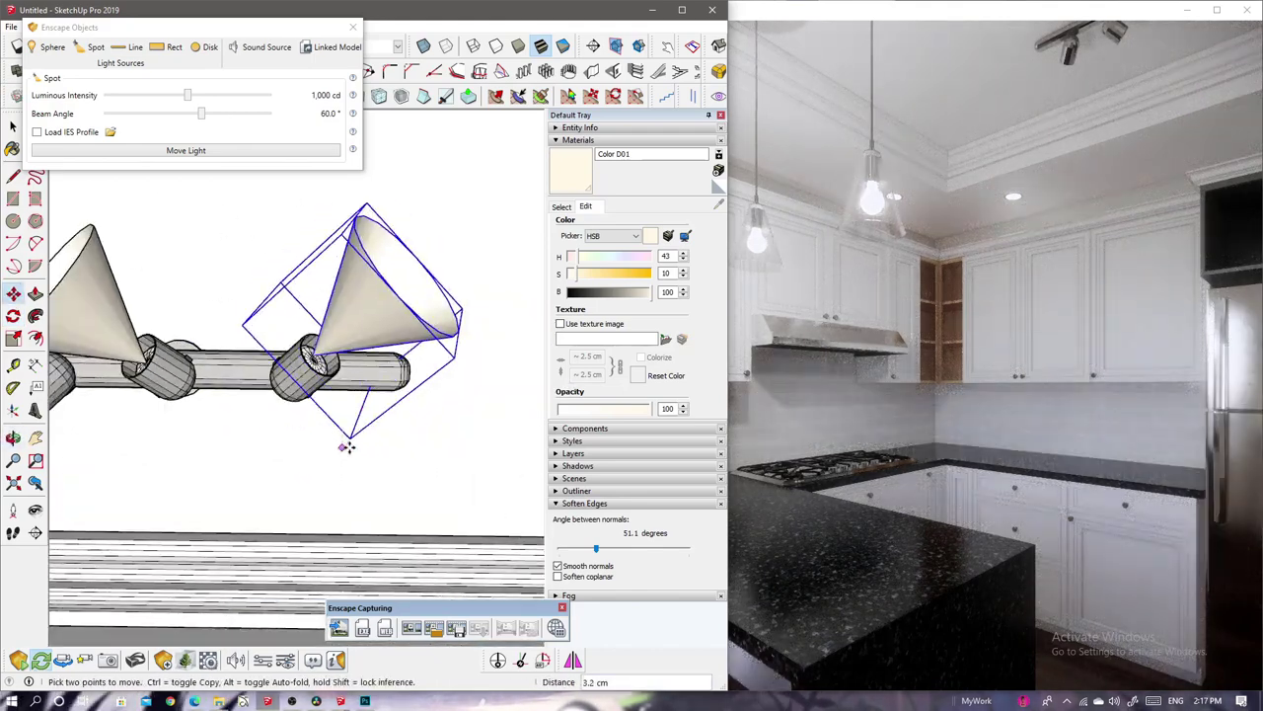
{"action": "key", "text": "space"}
Check the angled spotlights on the track post, then close the Enscape Objects panel.
{"action": "left_click", "coordinate": [112, 287], "text": "shift"}
{"action": "scroll", "coordinate": [219, 398], "scroll_direction": "up", "scroll_amount": 3}
{"action": "mouse_move", "coordinate": [219, 398]}
{"action": "middle_mouse_down"}
{"action": "mouse_move", "coordinate": [411, 220]}
{"action": "mouse_move", "coordinate": [422, 129]}
{"action": "middle_mouse_up"}
{"action": "key", "text": "m"}
{"action": "key", "text": "space"}
{"action": "middle_click_drag", "start_coordinate": [309, 262], "coordinate": [358, 284]}
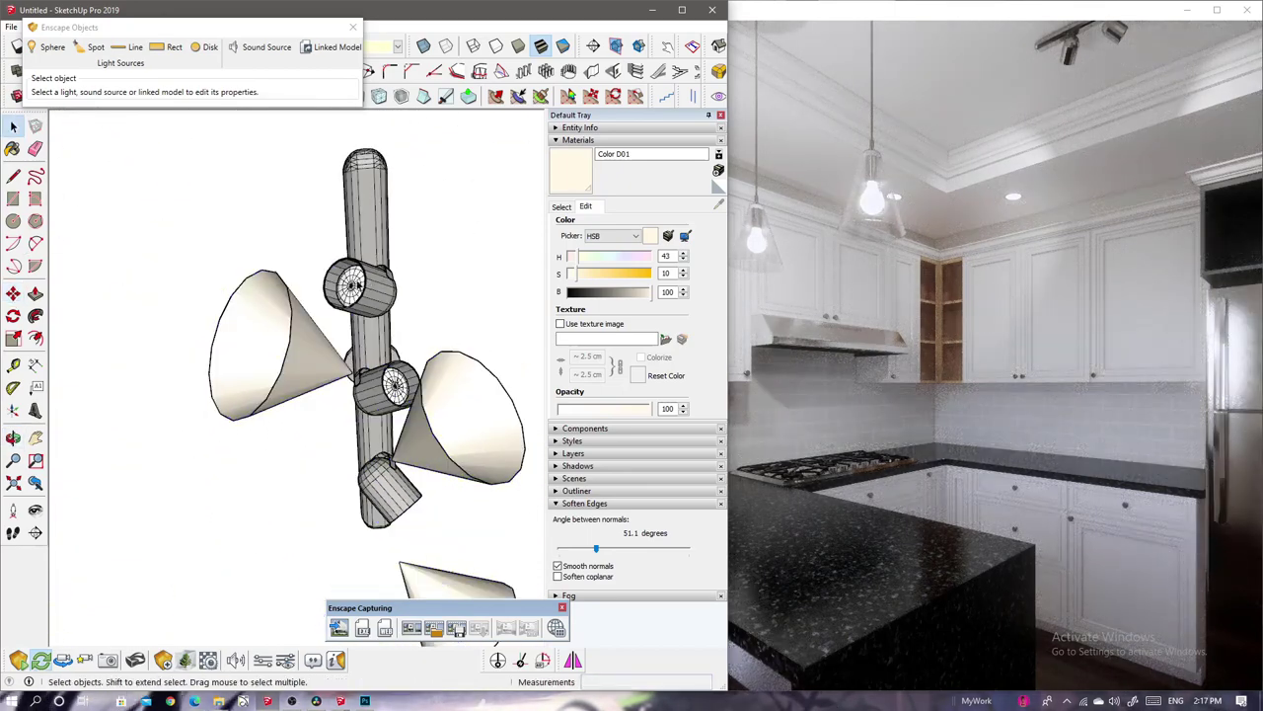
{"action": "left_click", "coordinate": [444, 291]}
{"action": "key", "text": "space"}
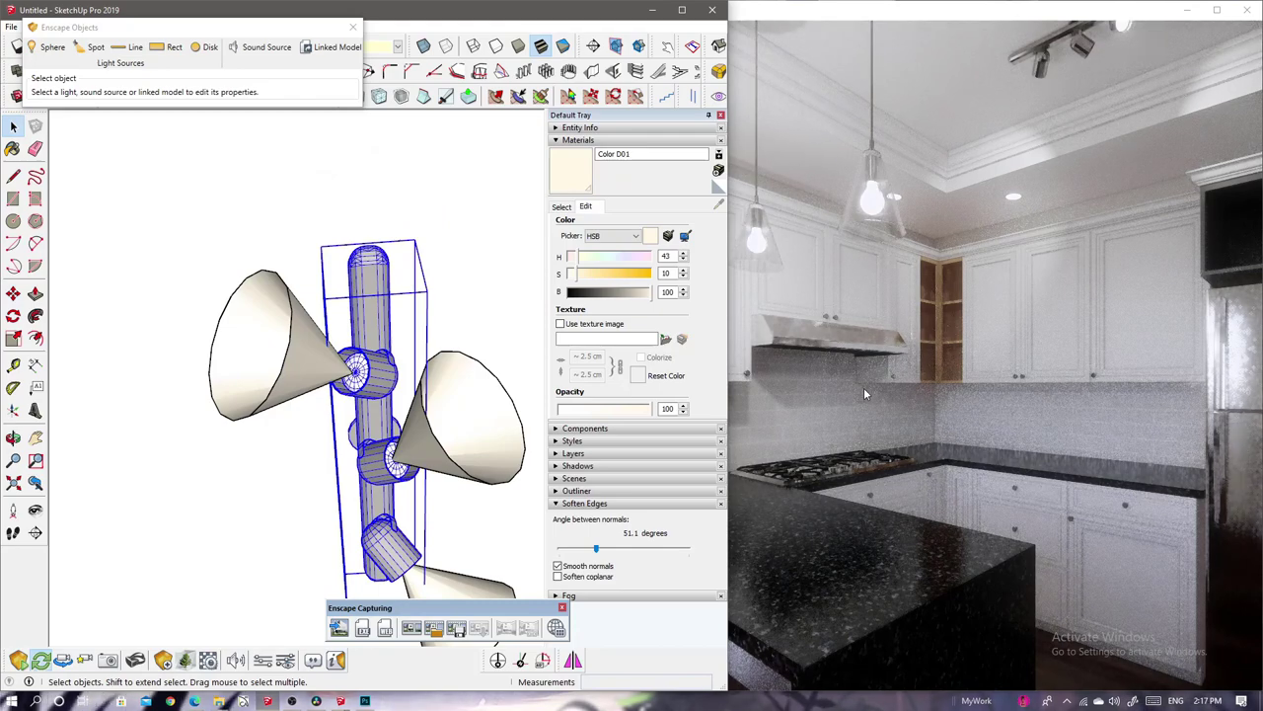
{"action": "mouse_move", "coordinate": [864, 394]}
{"action": "left_mouse_down"}
{"action": "mouse_move", "coordinate": [809, 399]}
{"action": "mouse_move", "coordinate": [919, 411]}
{"action": "left_mouse_up"}
{"action": "left_click", "coordinate": [353, 29]}
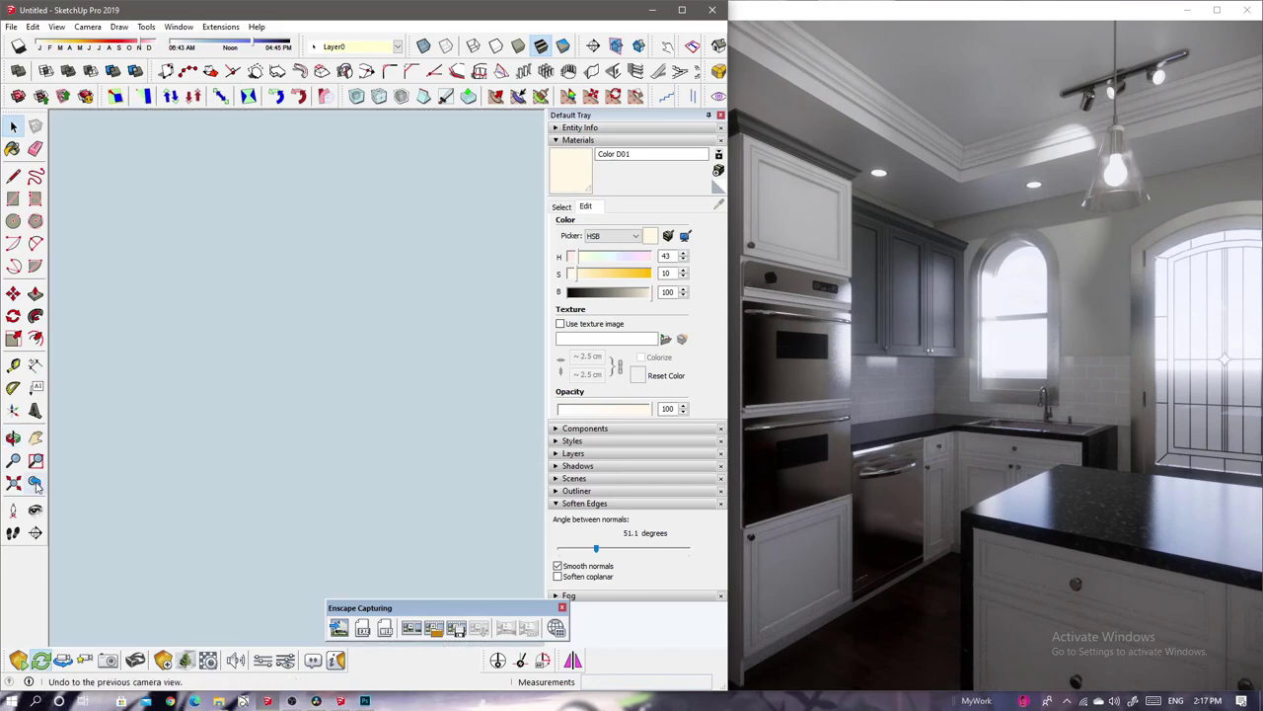
Save the model as Kitchen002.skp in the Kitchen002 folder and open Enscape's Asset Library.
{"action": "left_click", "coordinate": [36, 482]}
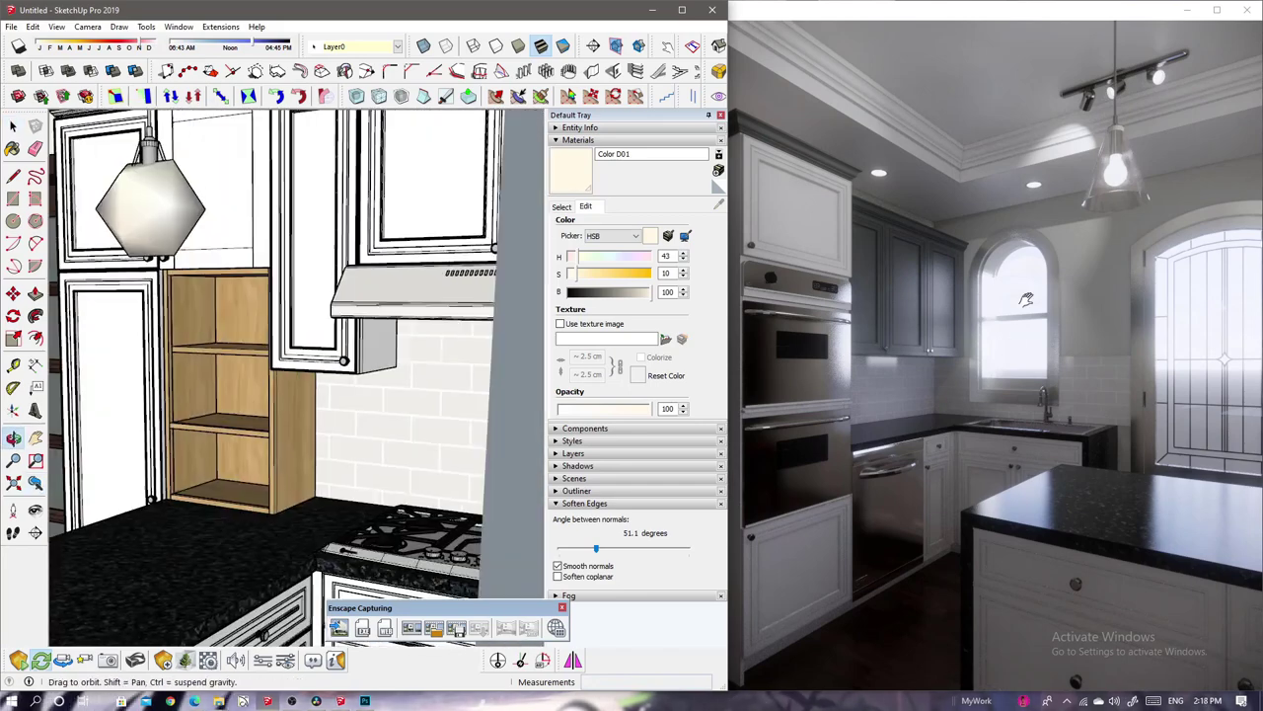
{"action": "key", "text": "ctrl+s"}
{"action": "double_click", "coordinate": [158, 282]}
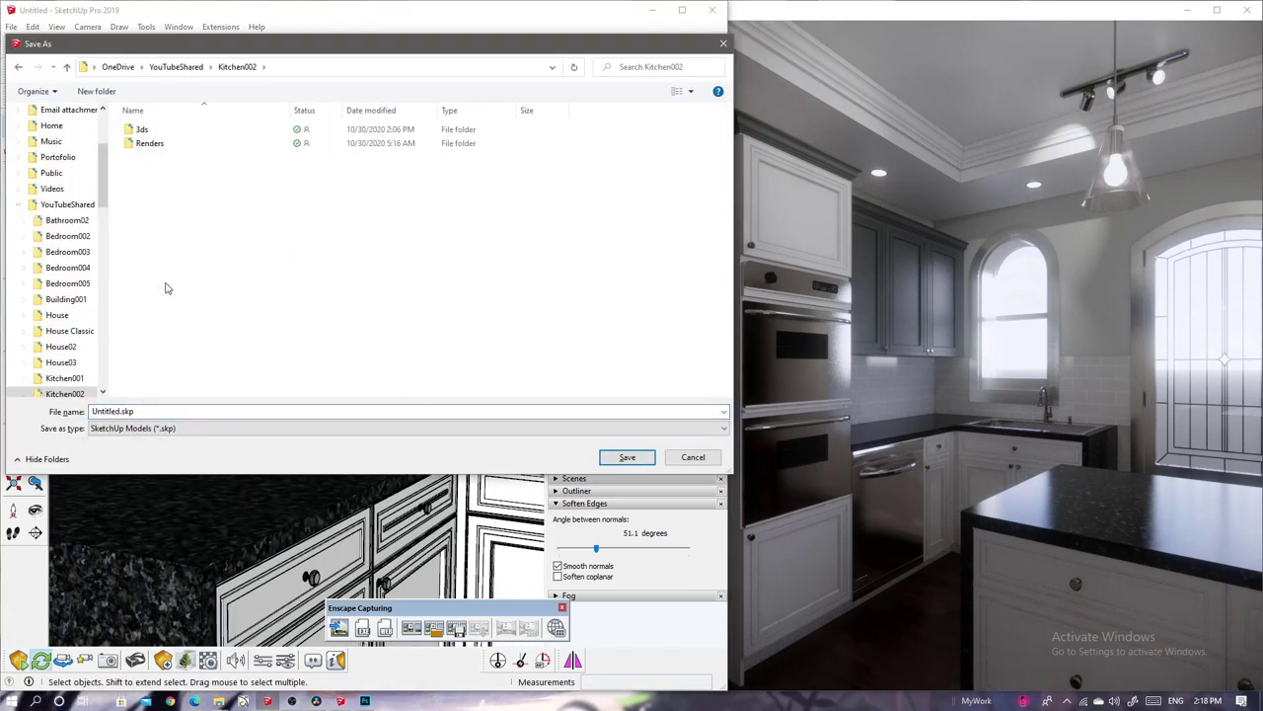
{"action": "type", "text": "n"}
{"action": "key", "text": "Return"}
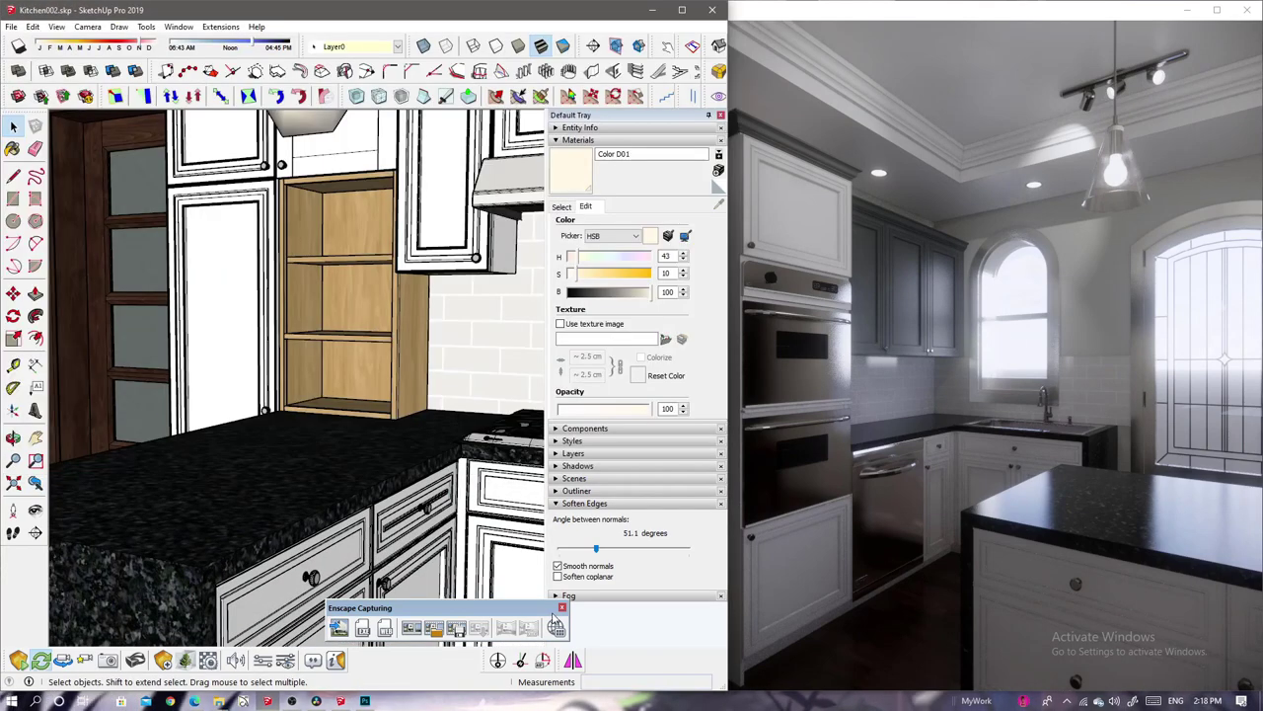
{"action": "left_click", "coordinate": [691, 666]}
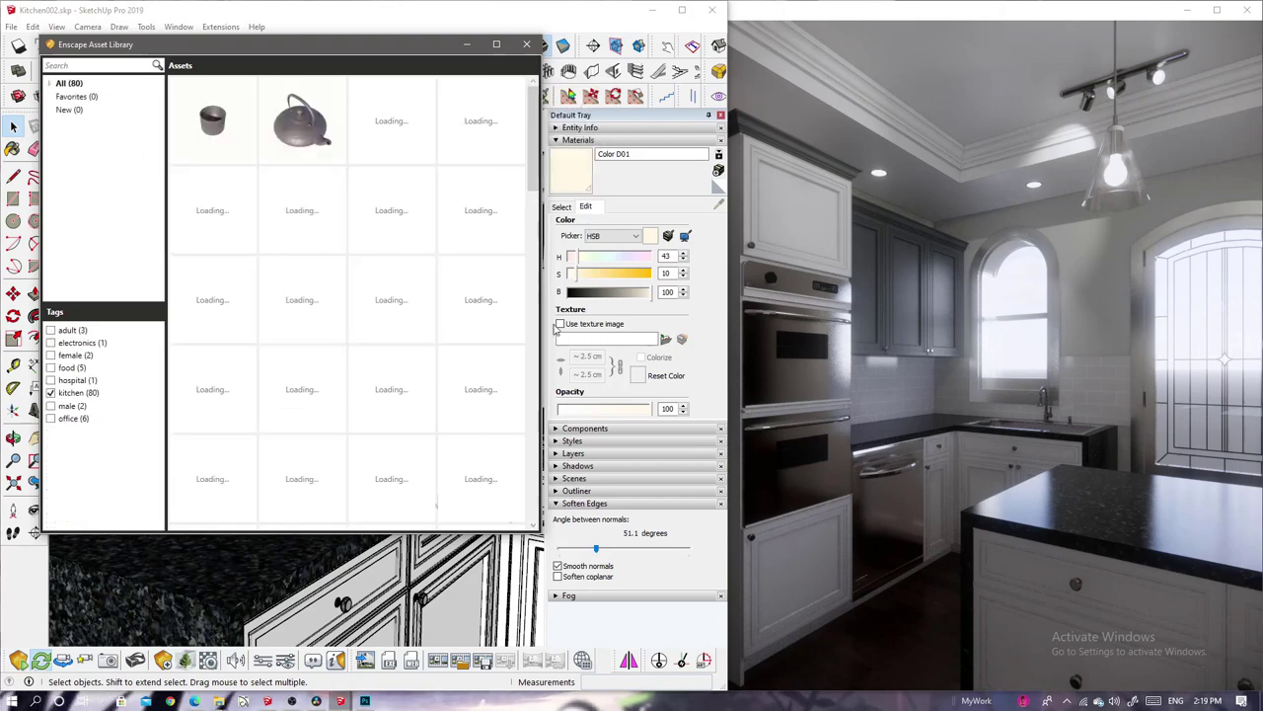
Place two Canister 02 assets on the shelf and rotate the left one.
{"action": "left_click_drag", "start_coordinate": [386, 49], "coordinate": [1090, 121]}
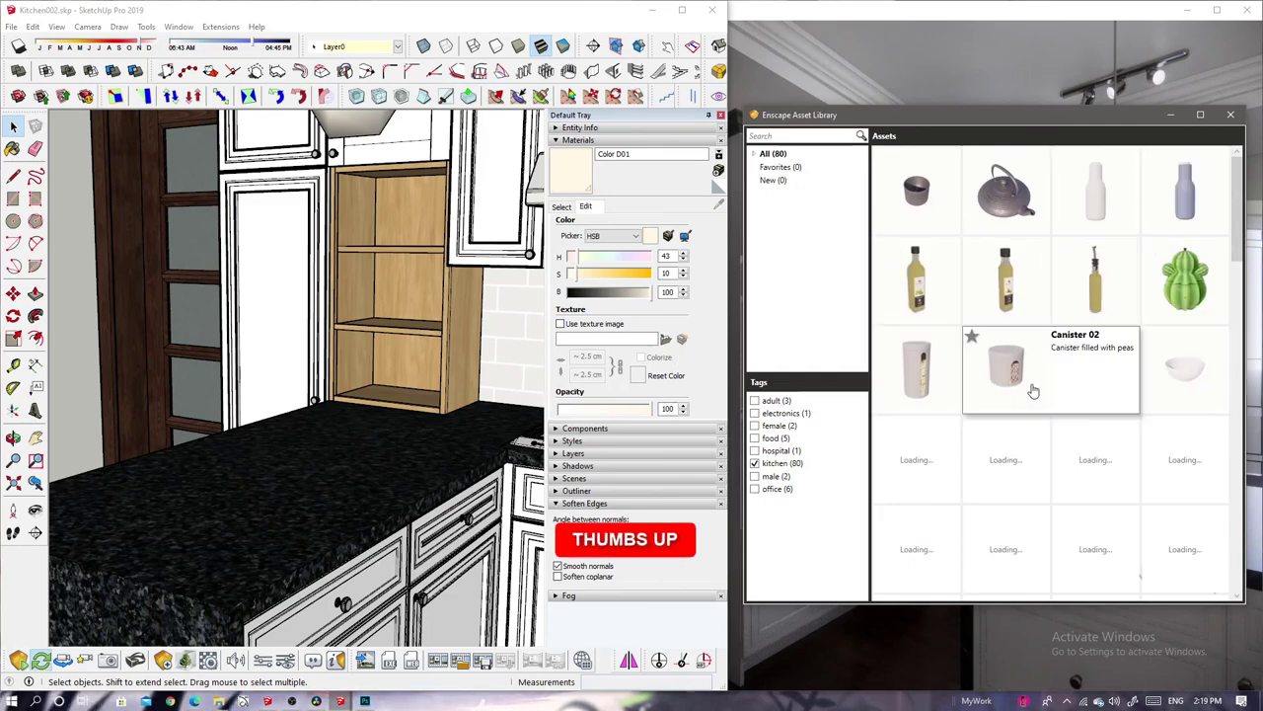
{"action": "left_click", "coordinate": [1014, 392]}
{"action": "scroll", "coordinate": [353, 417], "scroll_direction": "up", "scroll_amount": 3}
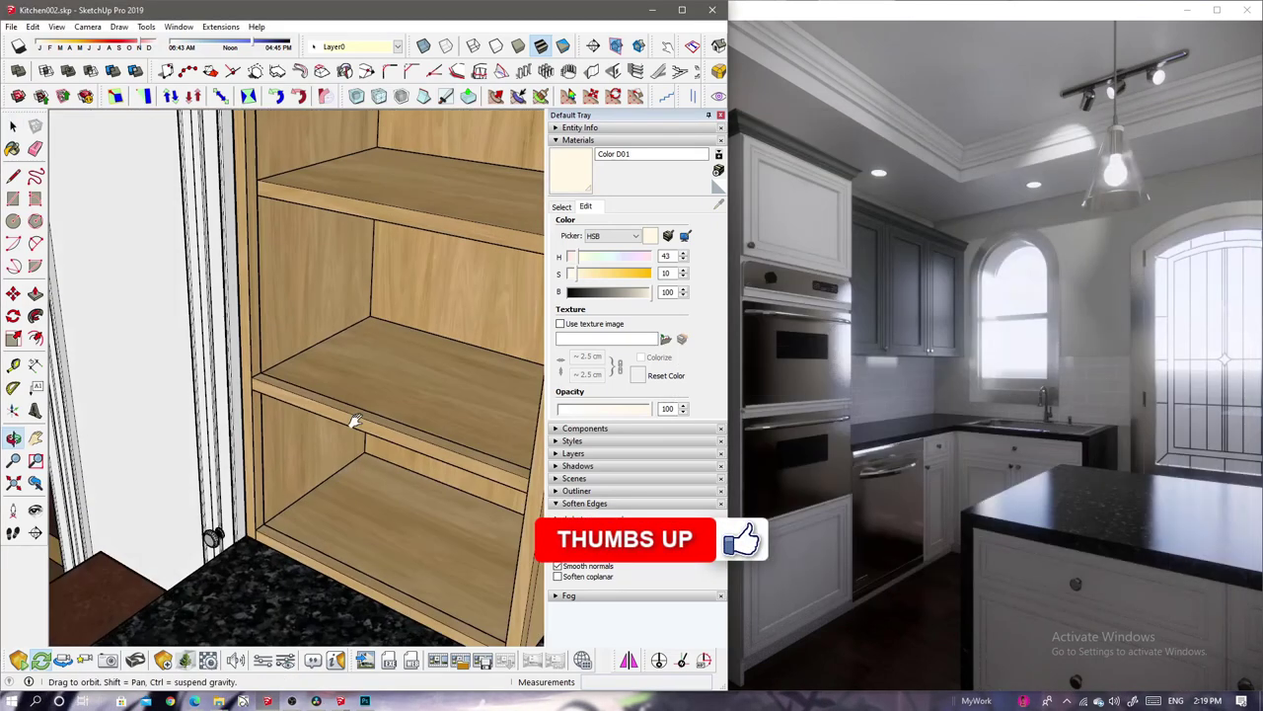
{"action": "scroll", "coordinate": [416, 401], "scroll_direction": "up", "scroll_amount": 2}
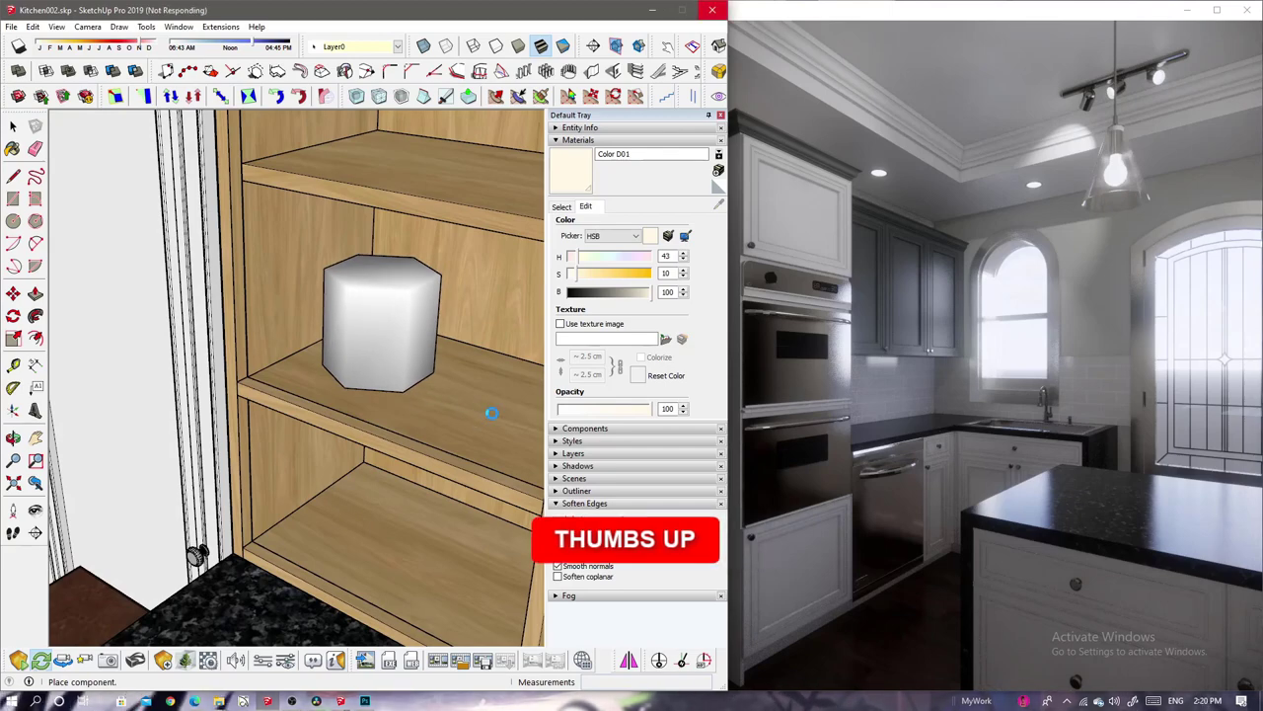
{"action": "left_click", "coordinate": [333, 380]}
{"action": "key", "text": "Escape"}
{"action": "left_click", "coordinate": [250, 321]}
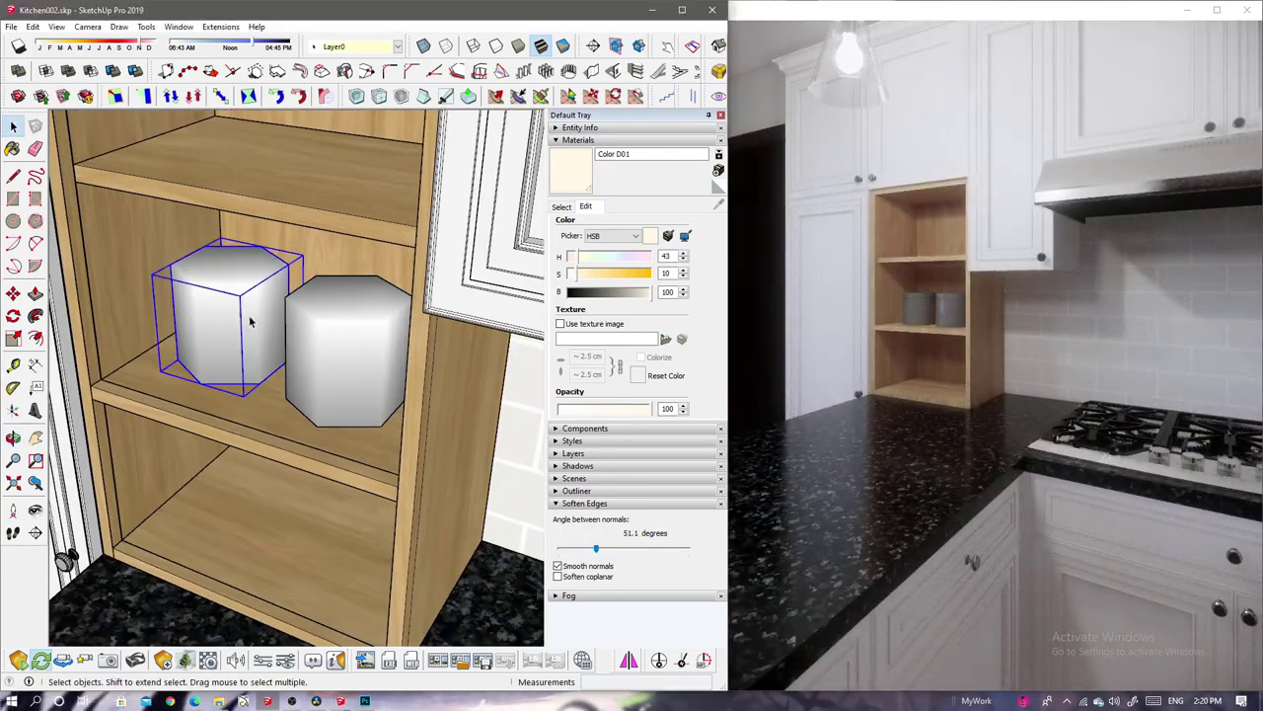
{"action": "middle_click_drag", "start_coordinate": [250, 321], "coordinate": [296, 326]}
{"action": "key", "text": "q"}
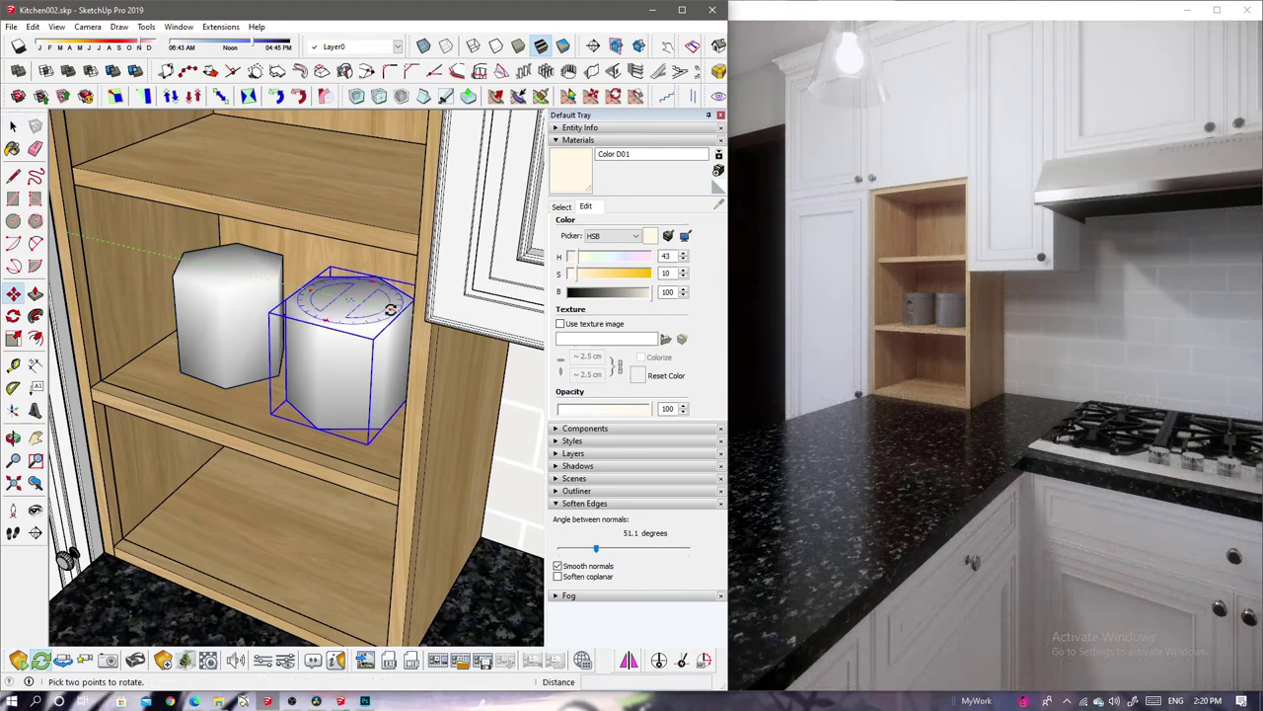
{"action": "key", "text": "space"}
Add a bottle and a jug from the asset library to the shelves.
{"action": "left_click", "coordinate": [186, 659]}
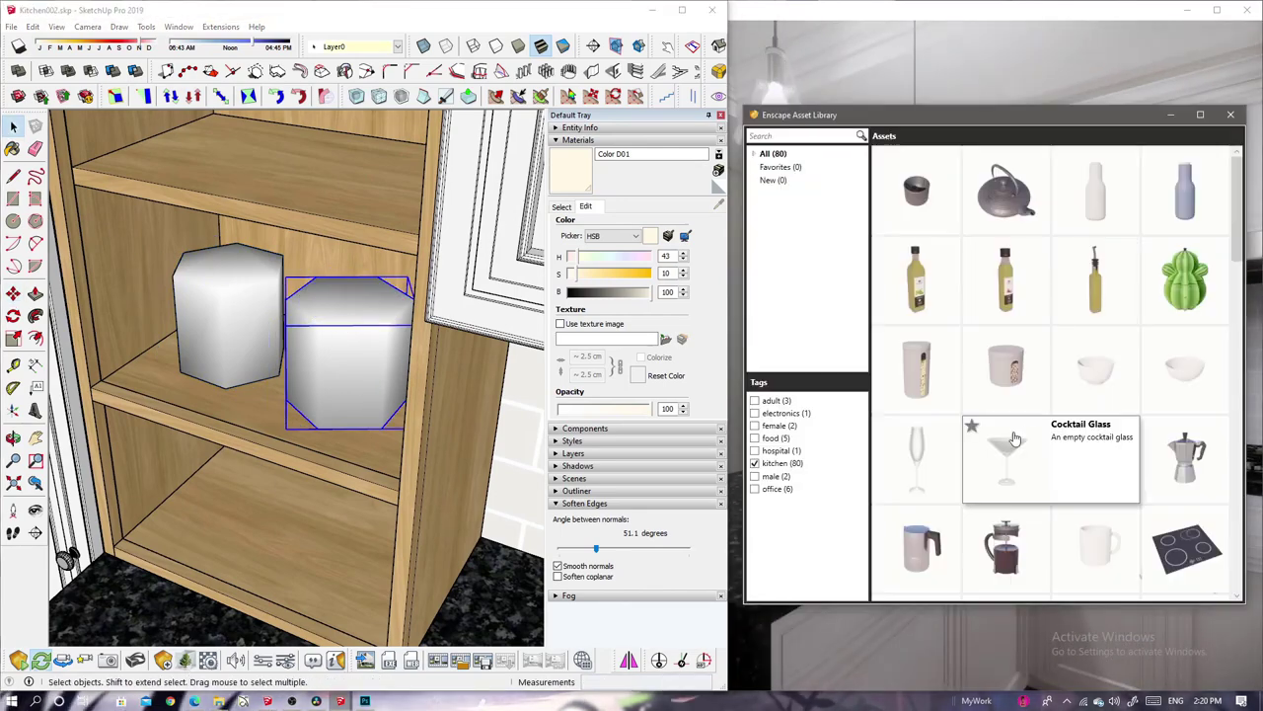
{"action": "left_click", "coordinate": [1107, 298]}
{"action": "middle_click_drag", "start_coordinate": [533, 247], "coordinate": [515, 216]}
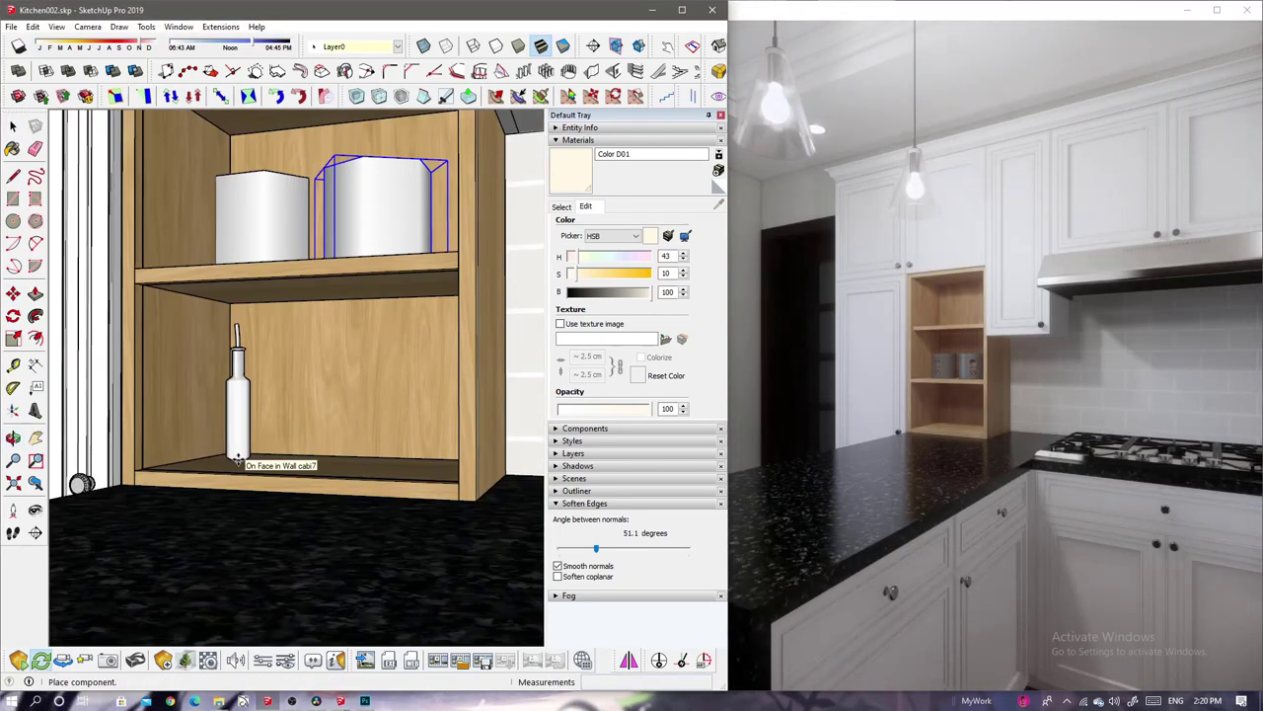
{"action": "middle_click_drag", "start_coordinate": [533, 464], "coordinate": [493, 474]}
{"action": "left_click", "coordinate": [411, 492]}
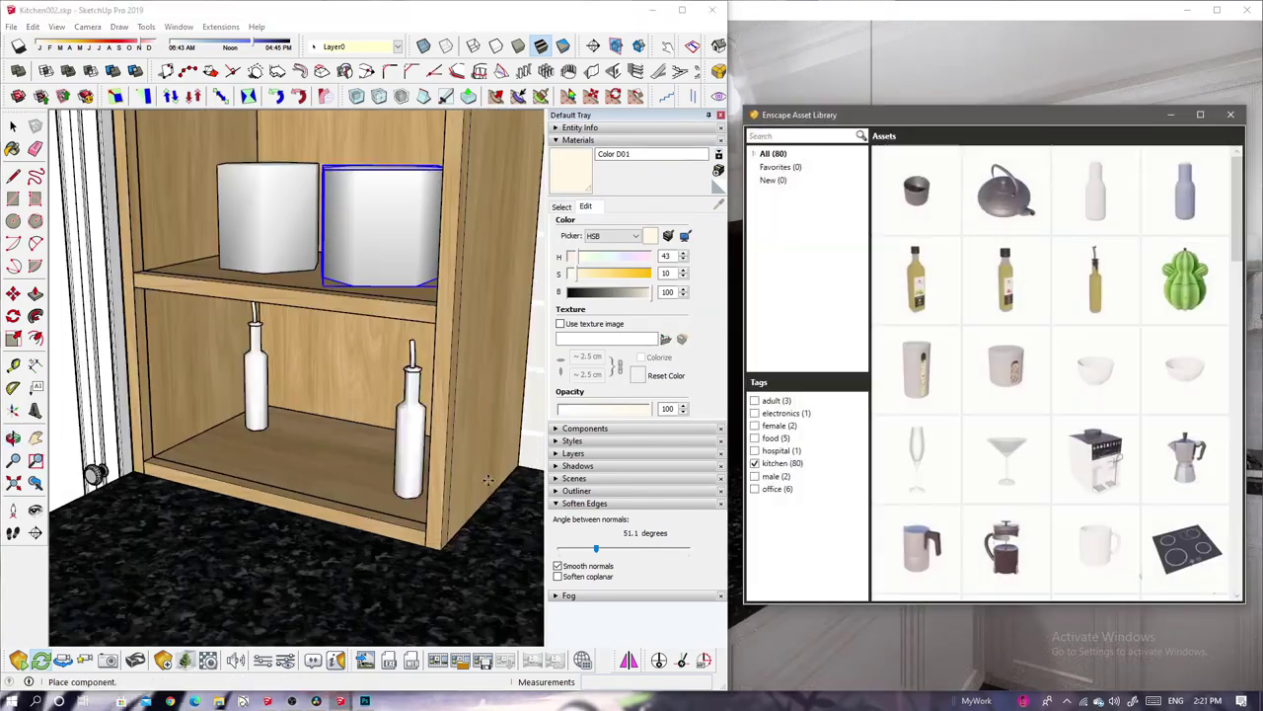
{"action": "scroll", "coordinate": [1148, 313], "scroll_direction": "down", "scroll_amount": 2}
{"action": "scroll", "coordinate": [1057, 248], "scroll_direction": "down", "scroll_amount": 2}
{"action": "left_click", "coordinate": [916, 361]}
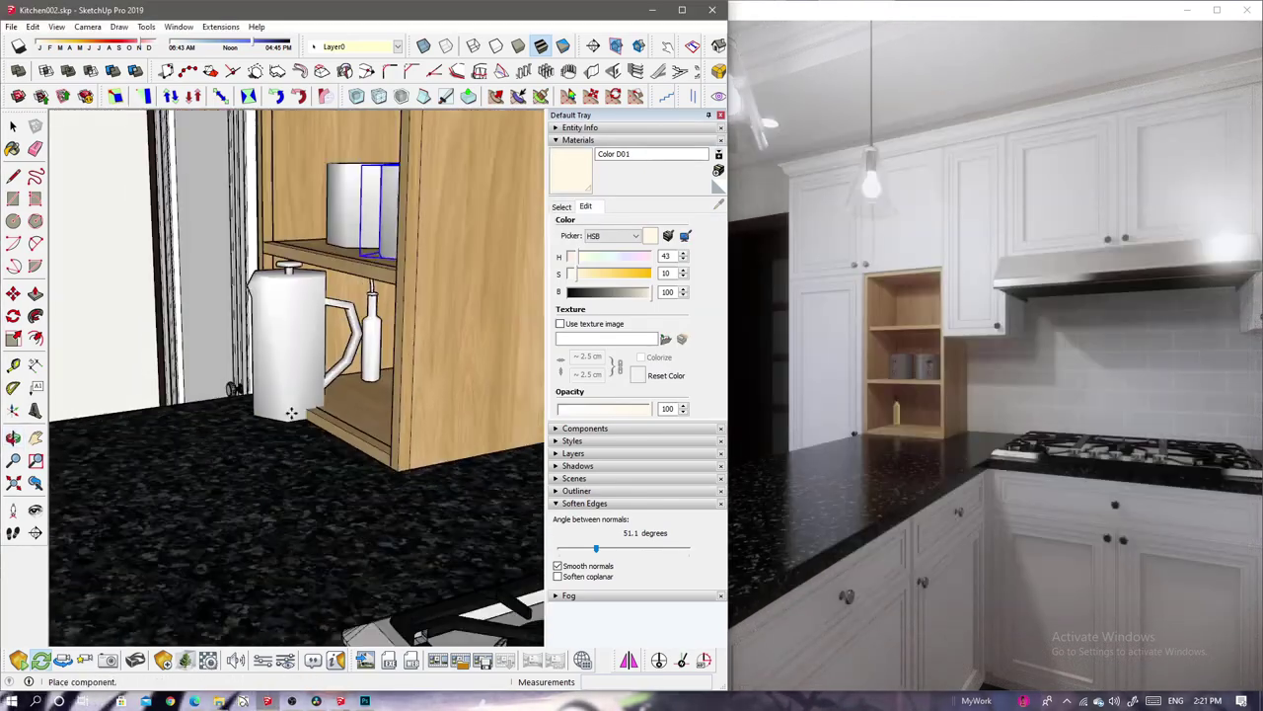
{"action": "mouse_move", "coordinate": [283, 408]}
{"action": "middle_mouse_down"}
{"action": "mouse_move", "coordinate": [413, 468]}
{"action": "mouse_move", "coordinate": [206, 401]}
{"action": "mouse_move", "coordinate": [163, 360]}
{"action": "middle_mouse_up"}
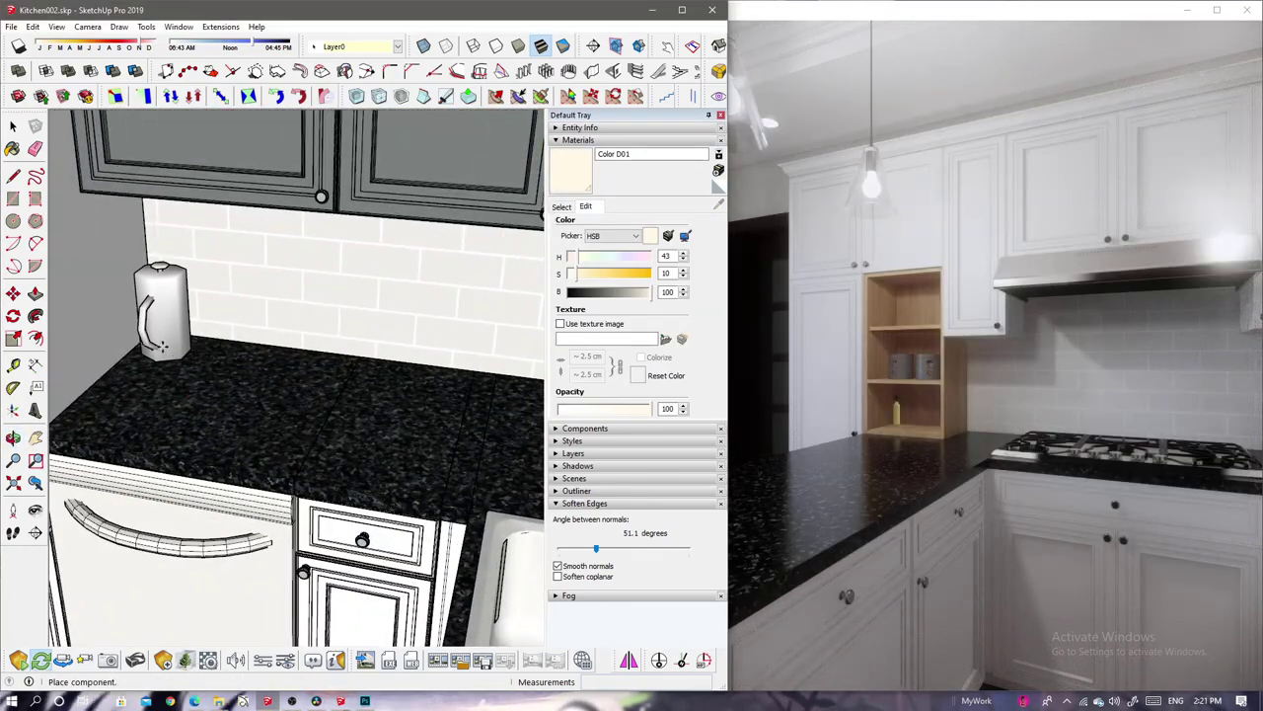
Place the Meat Tongs and a Pot Cloth asset on the countertop.
{"action": "left_click", "coordinate": [185, 659]}
{"action": "scroll", "coordinate": [1031, 451], "scroll_direction": "down", "scroll_amount": 4}
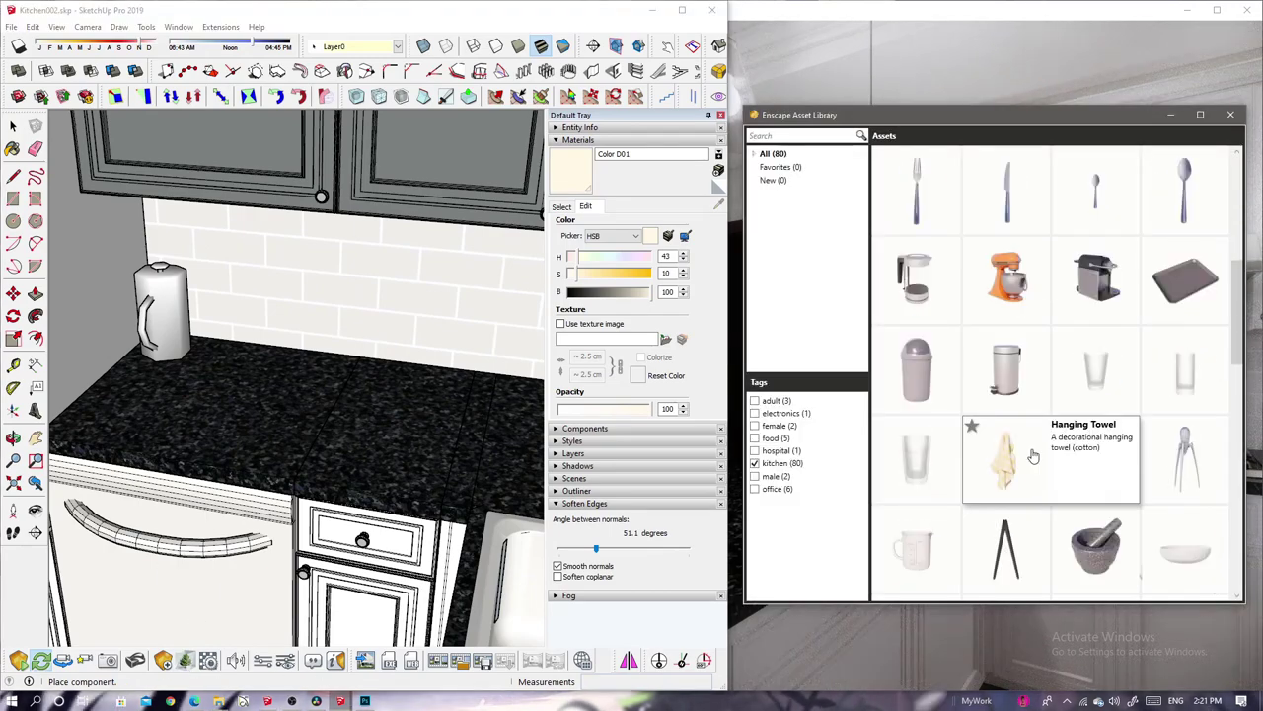
{"action": "scroll", "coordinate": [1056, 469], "scroll_direction": "down", "scroll_amount": 1}
{"action": "left_click", "coordinate": [1004, 480]}
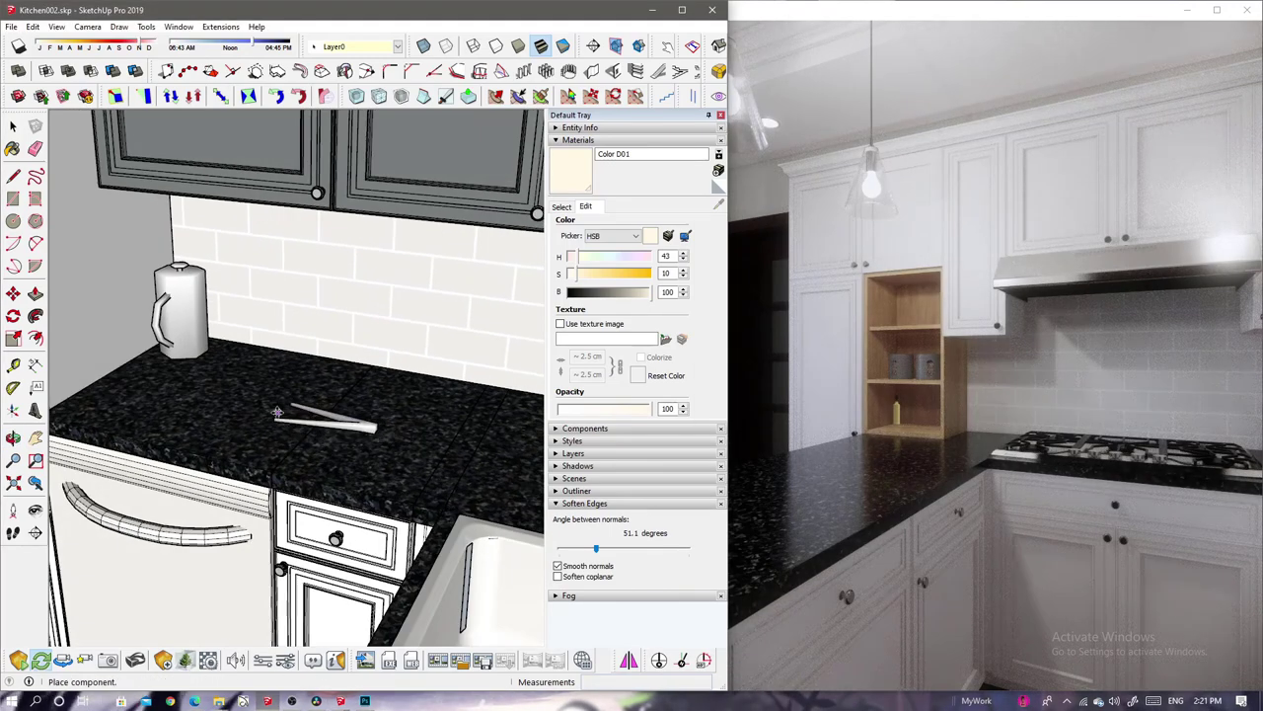
{"action": "mouse_move", "coordinate": [325, 414]}
{"action": "middle_mouse_down"}
{"action": "mouse_move", "coordinate": [305, 361]}
{"action": "mouse_move", "coordinate": [333, 396]}
{"action": "mouse_move", "coordinate": [318, 427]}
{"action": "middle_mouse_up"}
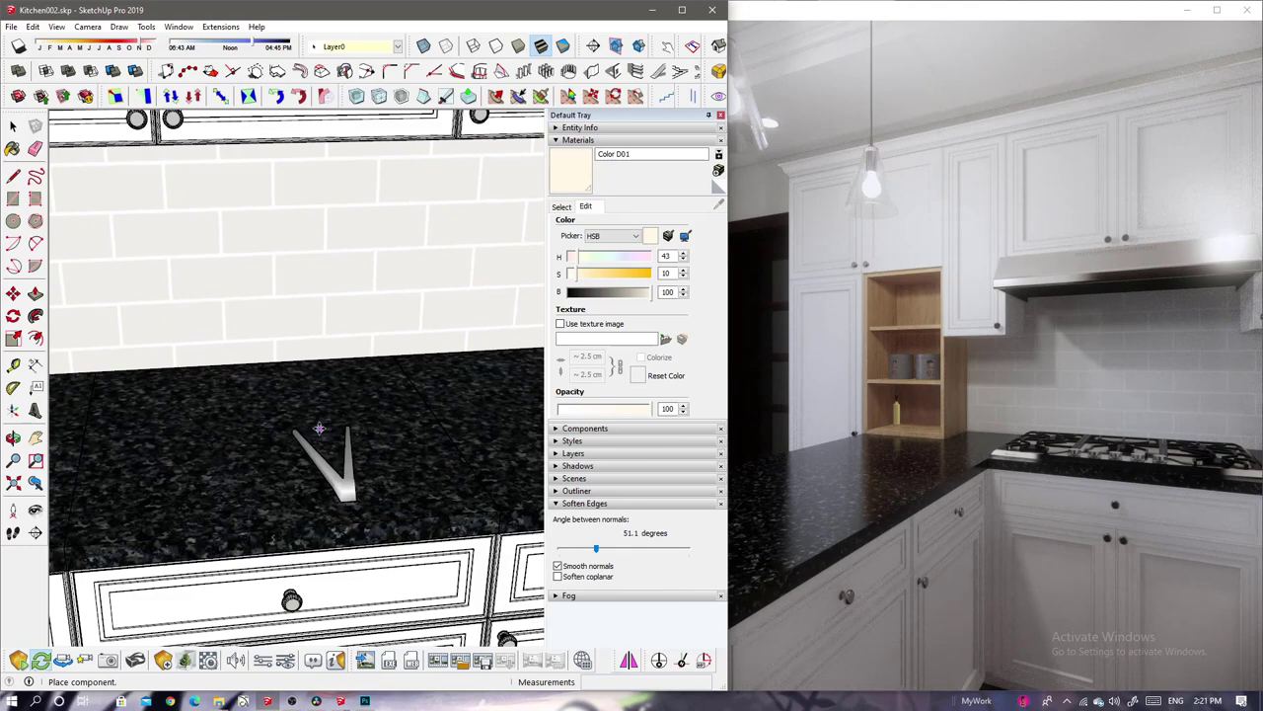
{"action": "left_click", "coordinate": [312, 371]}
{"action": "left_click", "coordinate": [185, 659]}
{"action": "left_click", "coordinate": [933, 548]}
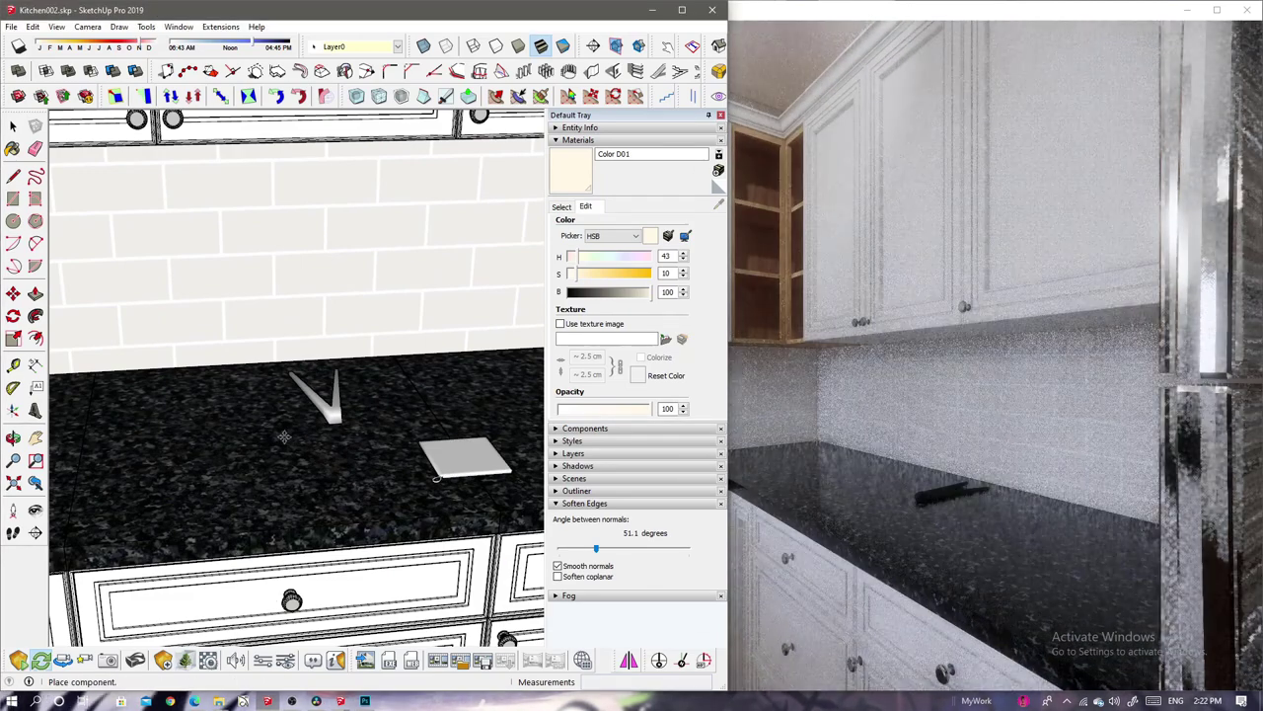
{"action": "middle_click_drag", "start_coordinate": [284, 435], "coordinate": [264, 435]}
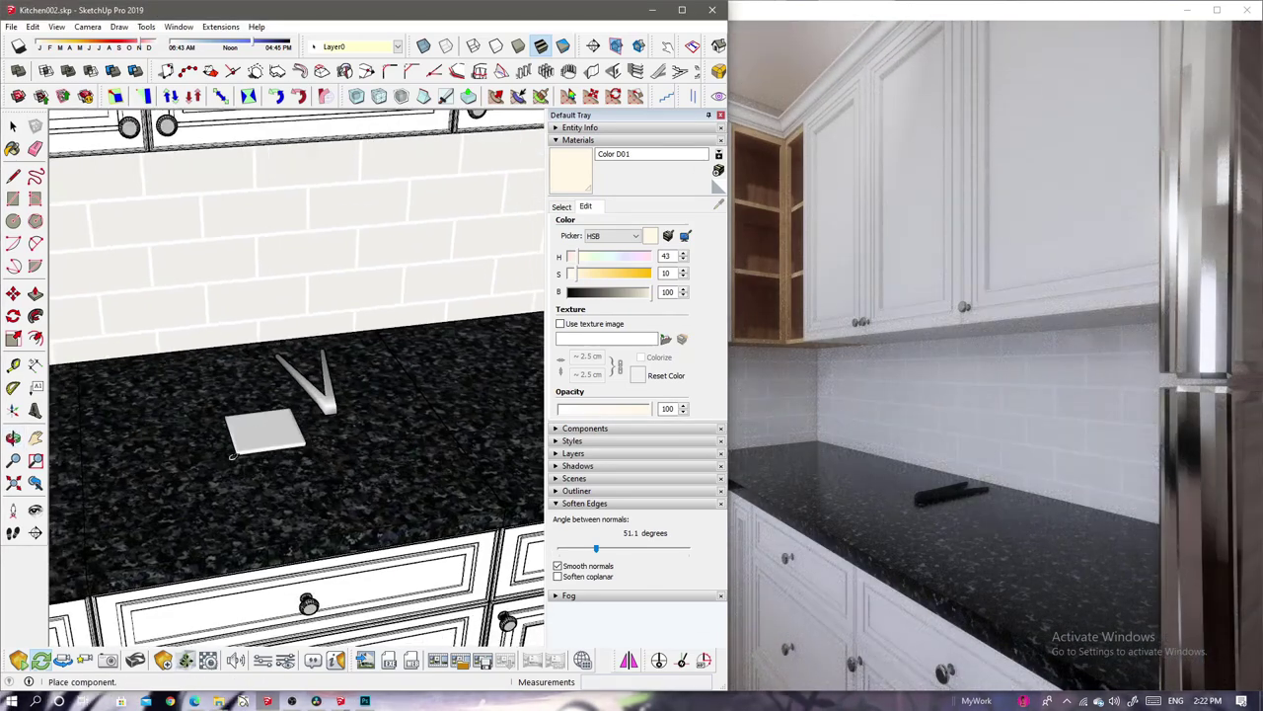
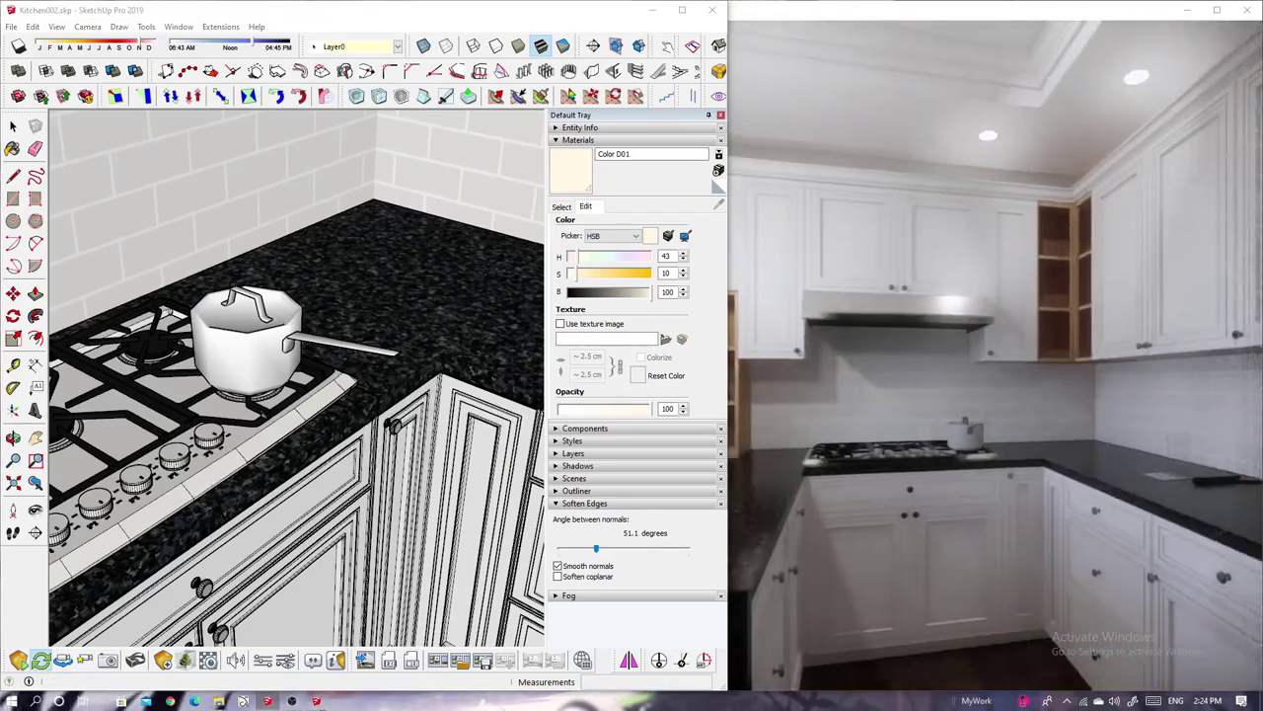
Finish rotating the pot on the stove, then set a ladle and canister on the countertop.
{"action": "key", "text": "m"}
{"action": "left_click", "coordinate": [395, 237]}
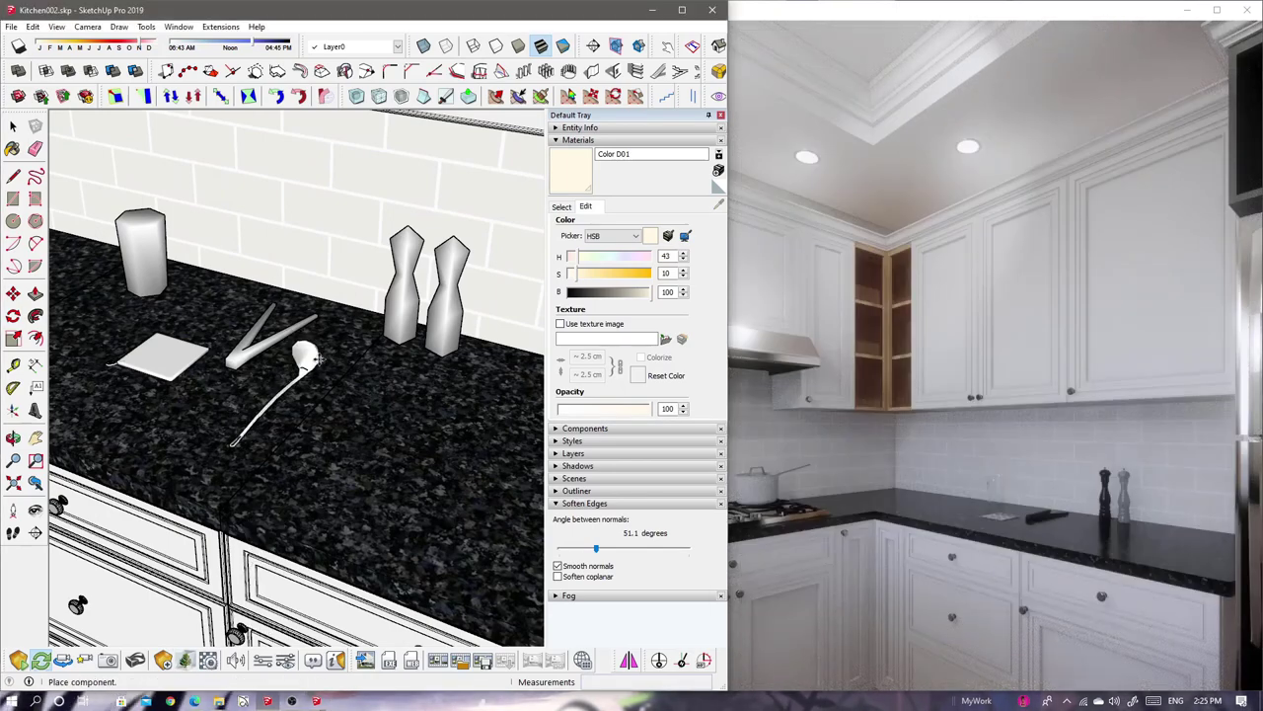
{"action": "left_click", "coordinate": [320, 361]}
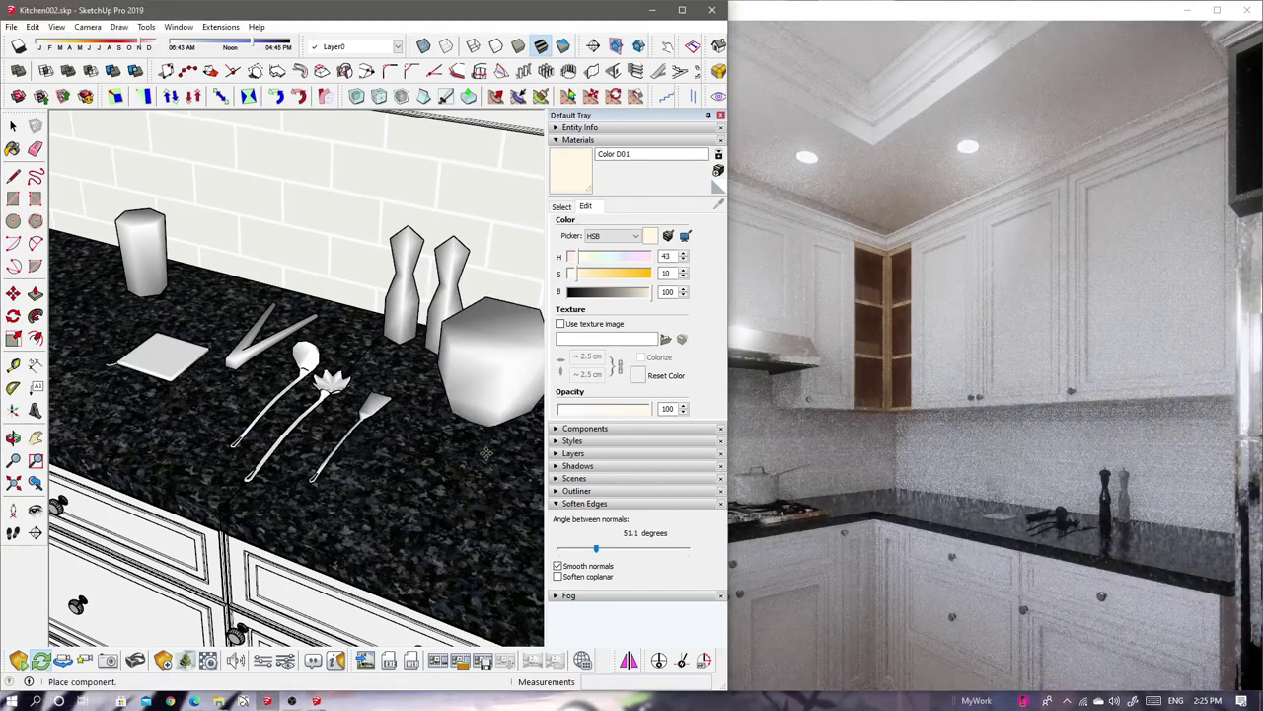
{"action": "left_click", "coordinate": [424, 597]}
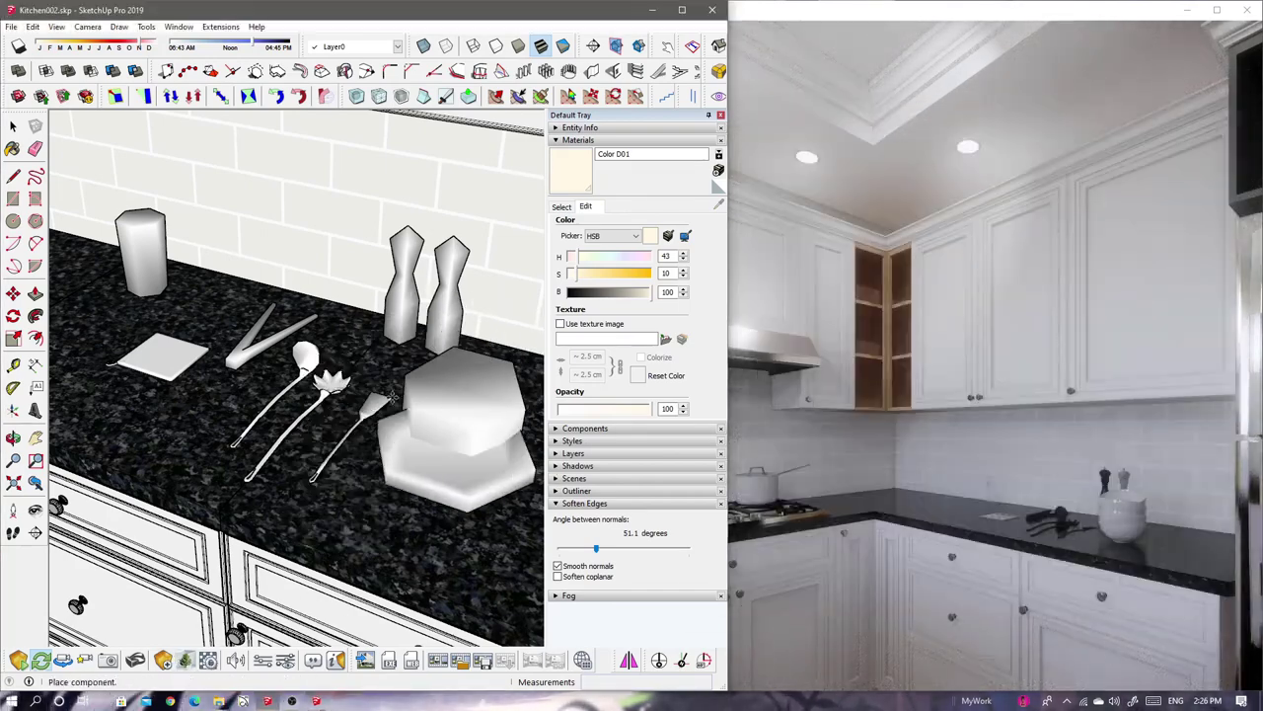
{"action": "mouse_move", "coordinate": [424, 597]}
{"action": "middle_mouse_down"}
{"action": "mouse_move", "coordinate": [258, 385]}
{"action": "mouse_move", "coordinate": [355, 422]}
{"action": "middle_mouse_up"}
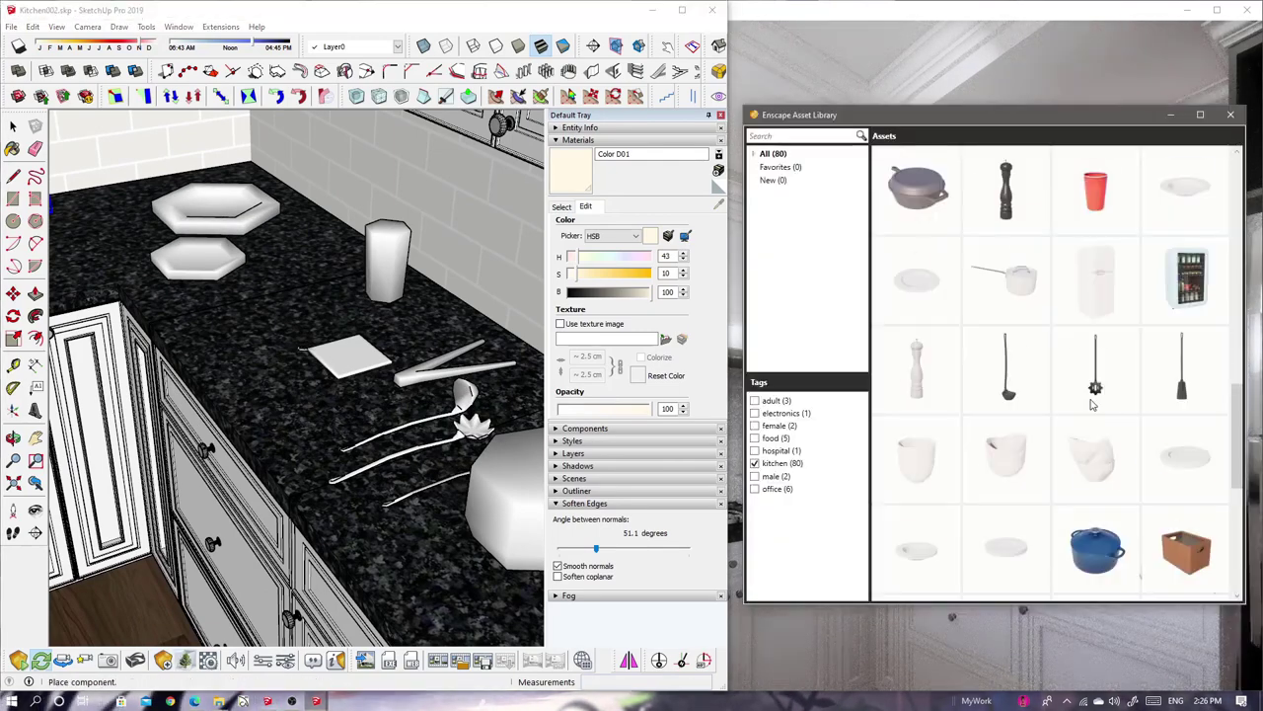
Place a saucepan from the asset library on the stove.
{"action": "left_click", "coordinate": [1007, 282]}
{"action": "middle_click_drag", "start_coordinate": [296, 346], "coordinate": [309, 298]}
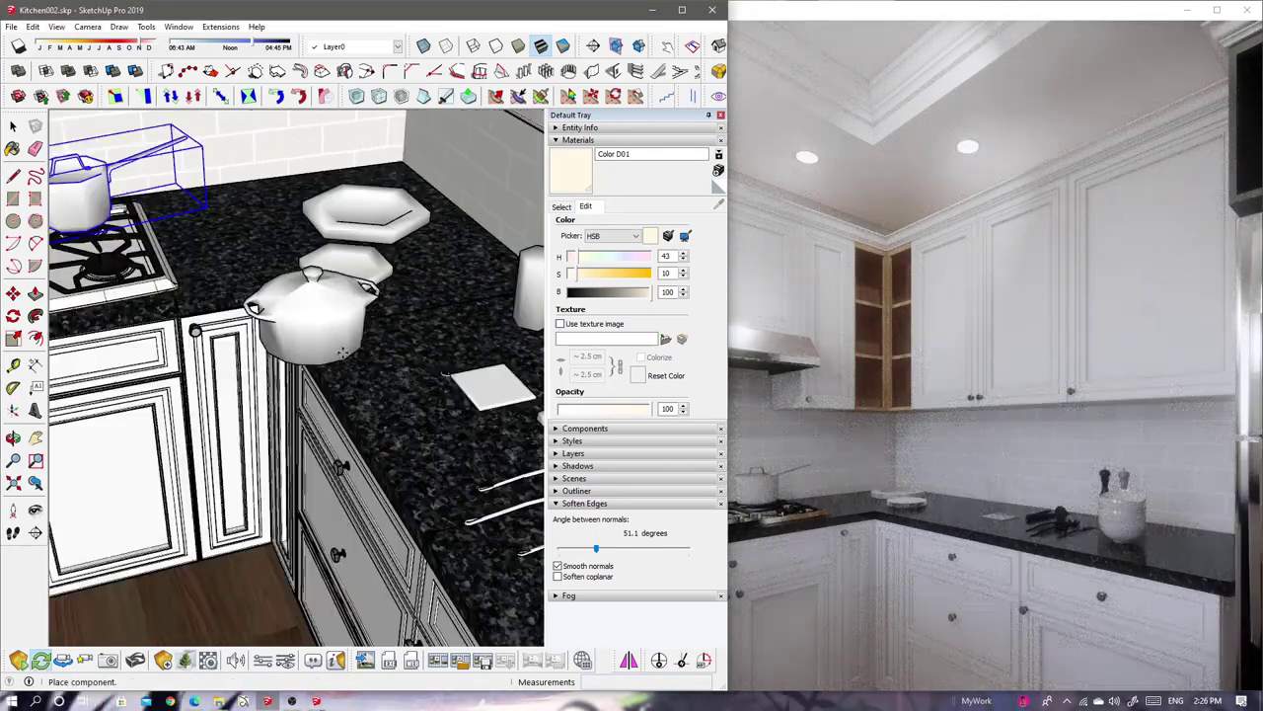
{"action": "key", "text": "space"}
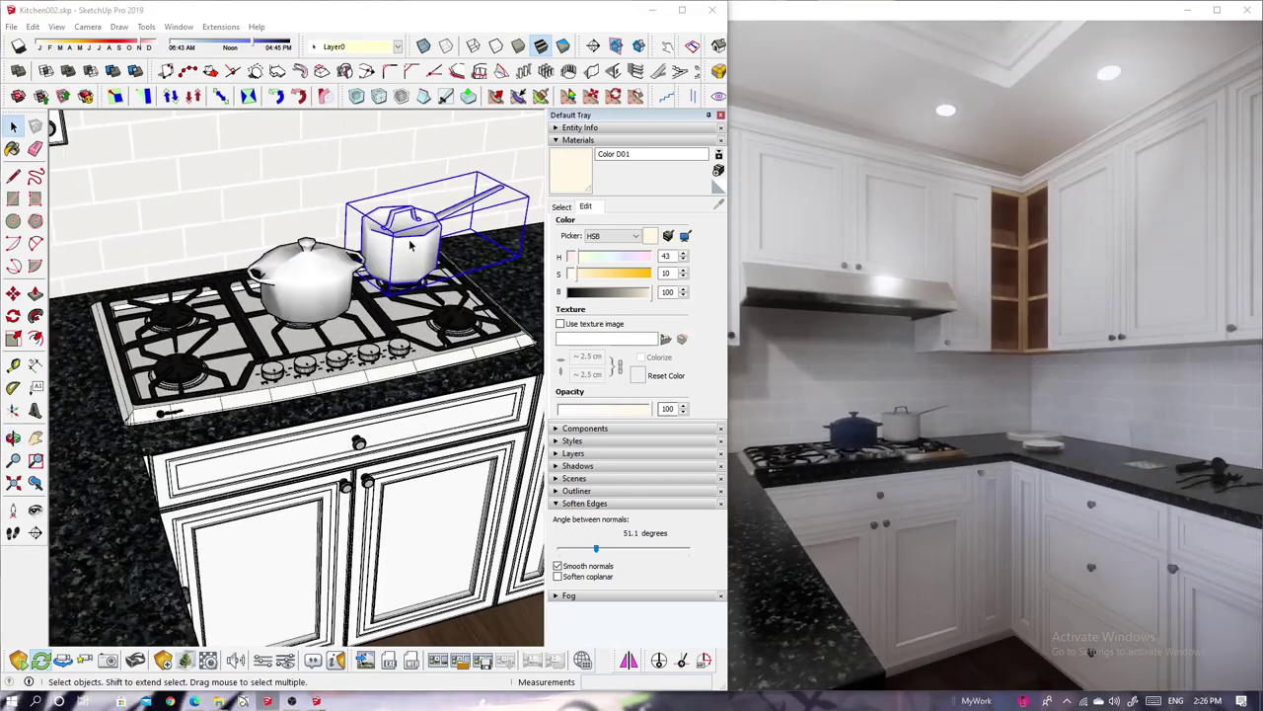
{"action": "scroll", "coordinate": [430, 349], "scroll_direction": "up", "scroll_amount": 1}
{"action": "key", "text": "s"}
{"action": "key", "text": "space"}
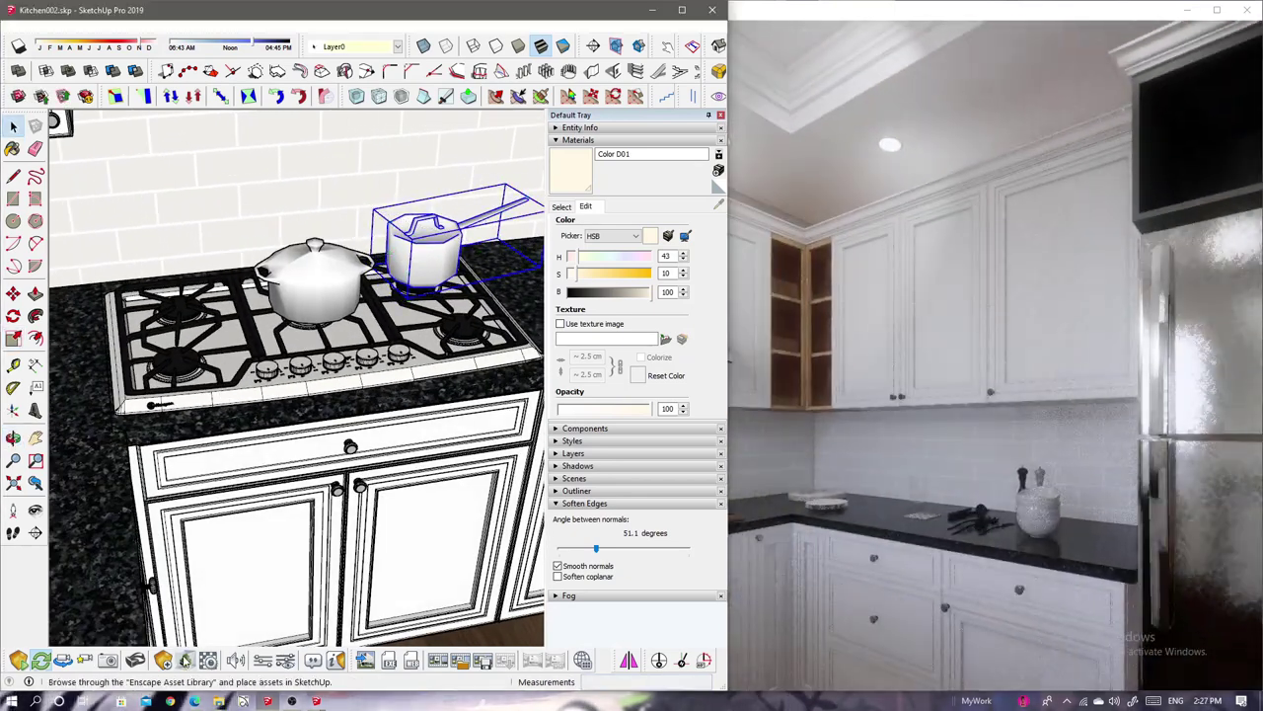
Add a paper roll from the Enscape Asset Library near the stove.
{"action": "left_click", "coordinate": [185, 659]}
{"action": "left_click", "coordinate": [1171, 453]}
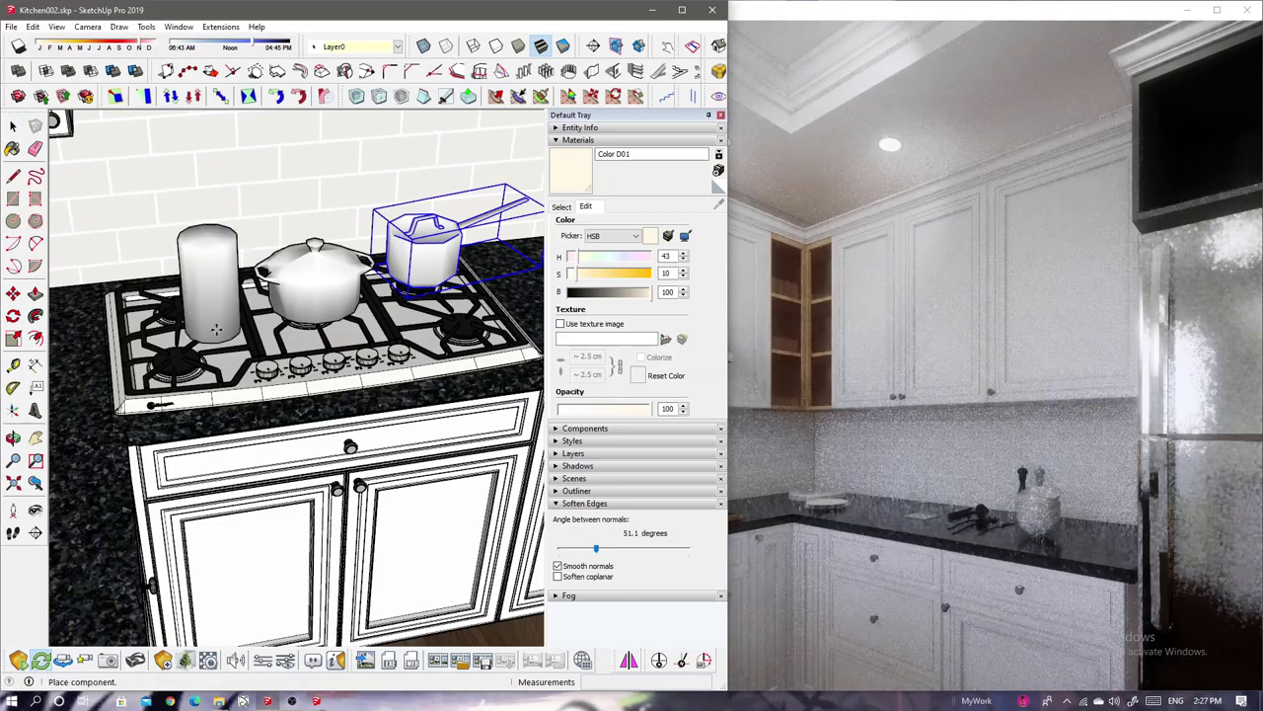
{"action": "middle_click_drag", "start_coordinate": [212, 267], "coordinate": [273, 293]}
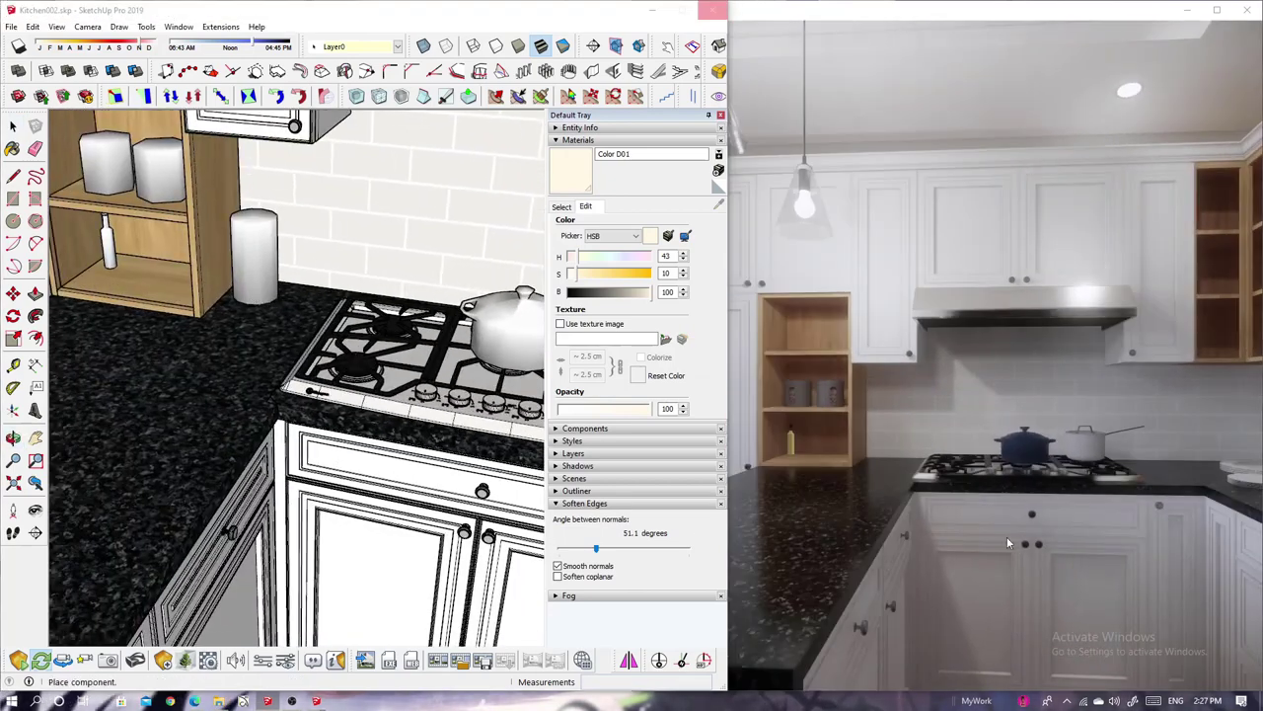
Filter the asset library by the food tag and place the Strawberry Bowl on the island counter.
{"action": "left_click", "coordinate": [187, 659]}
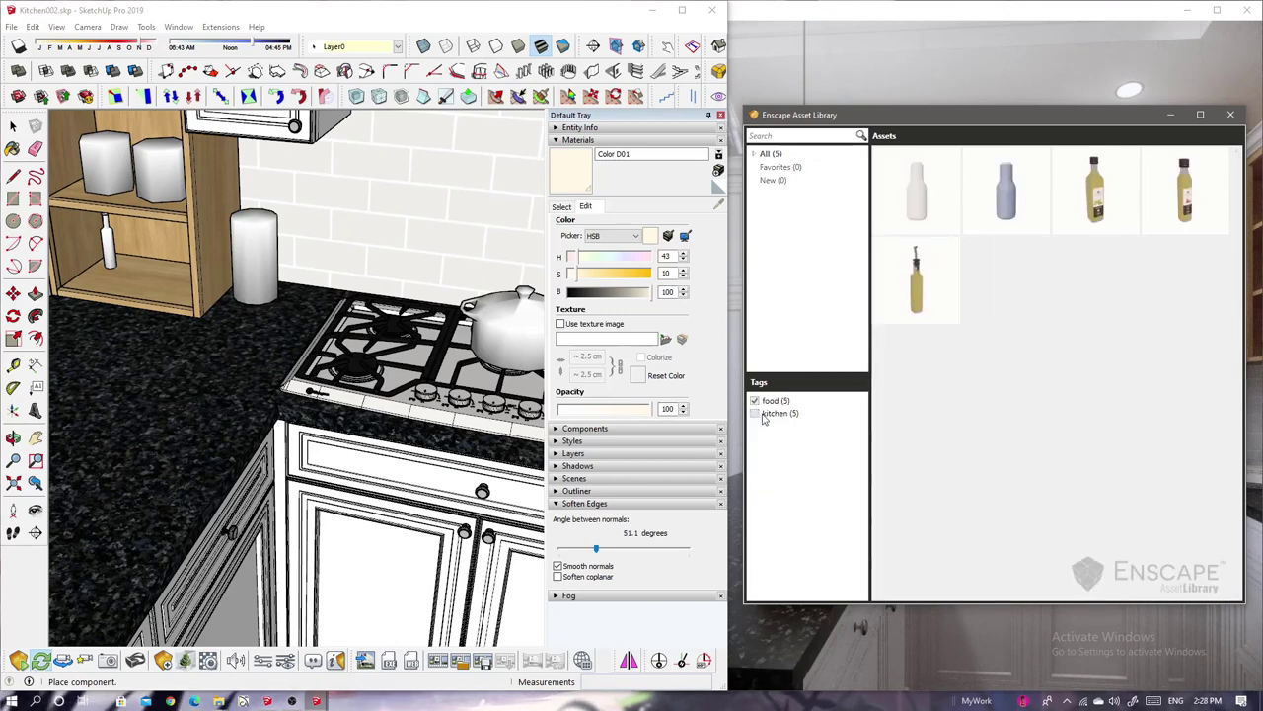
{"action": "left_click", "coordinate": [755, 401]}
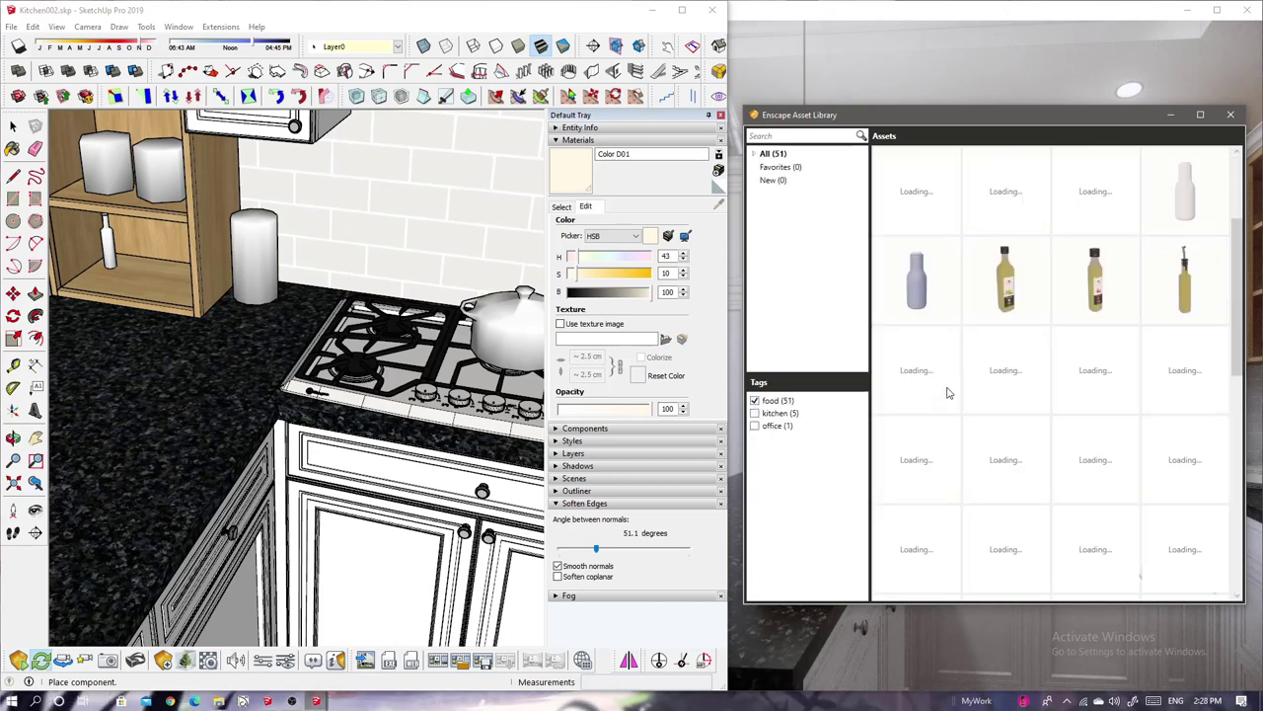
{"action": "left_click_drag", "start_coordinate": [888, 114], "coordinate": [353, 136]}
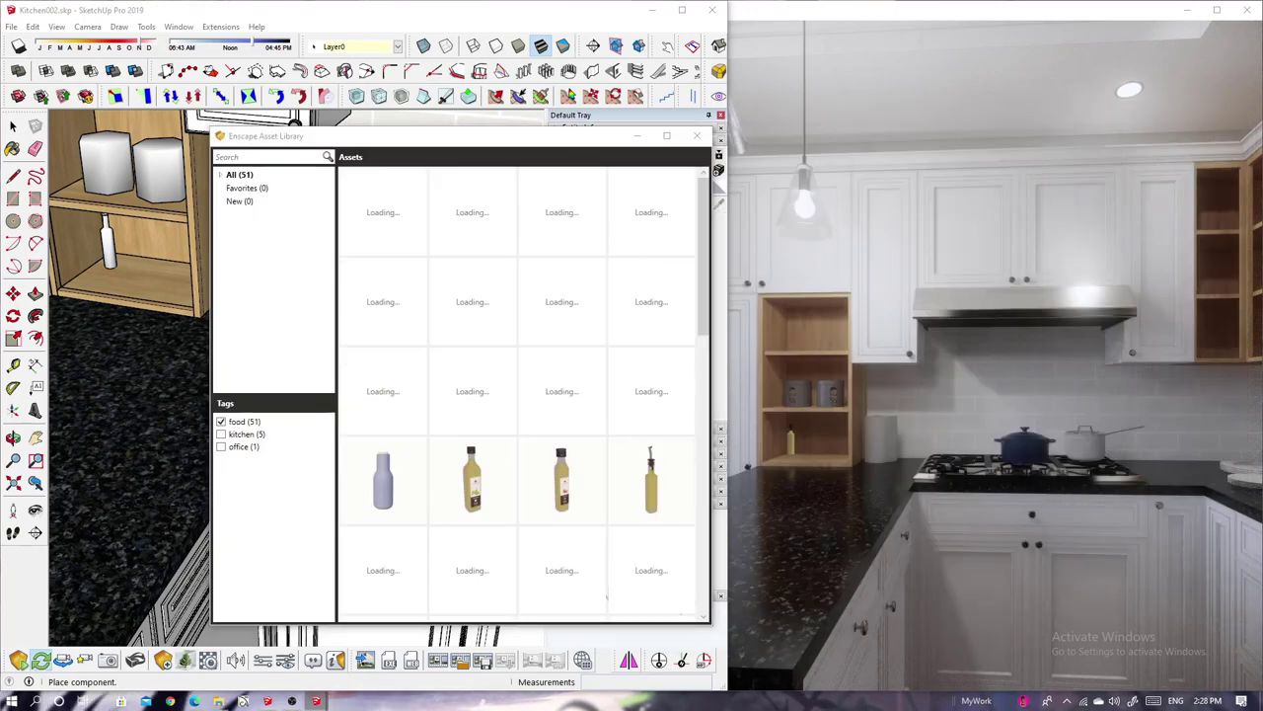
{"action": "scroll", "coordinate": [582, 367], "scroll_direction": "down", "scroll_amount": 2}
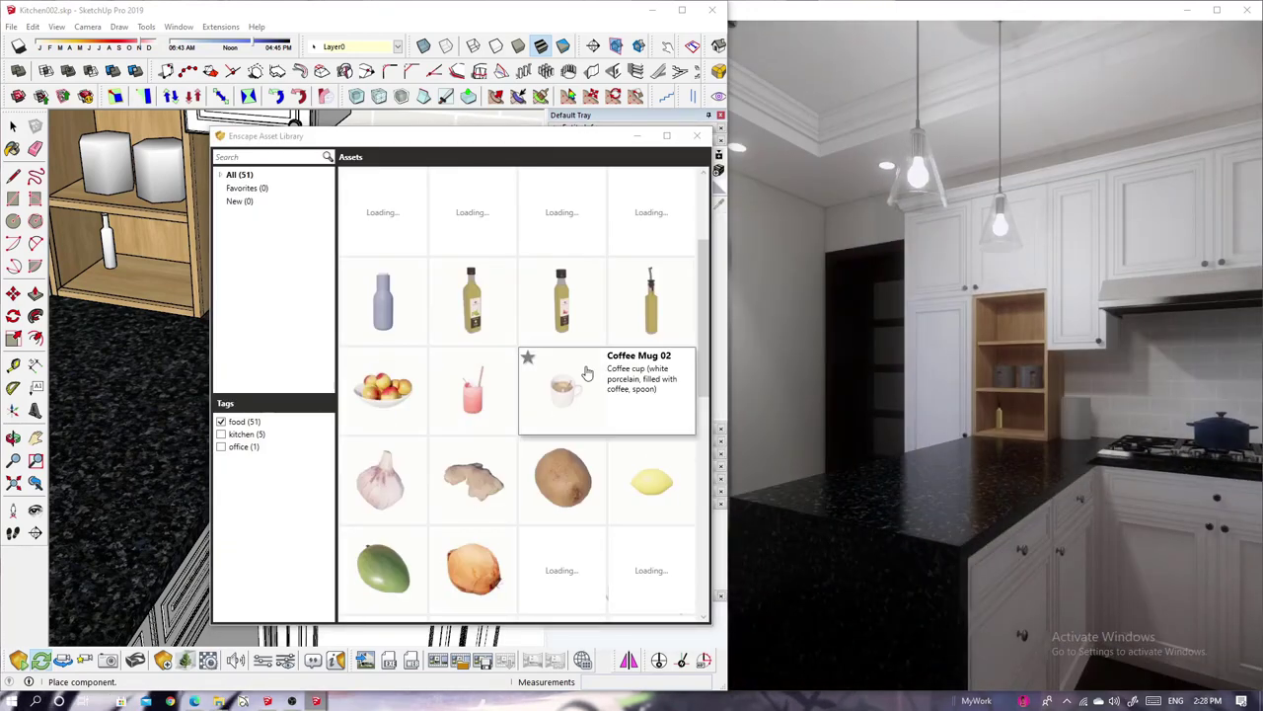
{"action": "scroll", "coordinate": [587, 371], "scroll_direction": "down", "scroll_amount": 5}
{"action": "scroll", "coordinate": [586, 371], "scroll_direction": "down", "scroll_amount": 1}
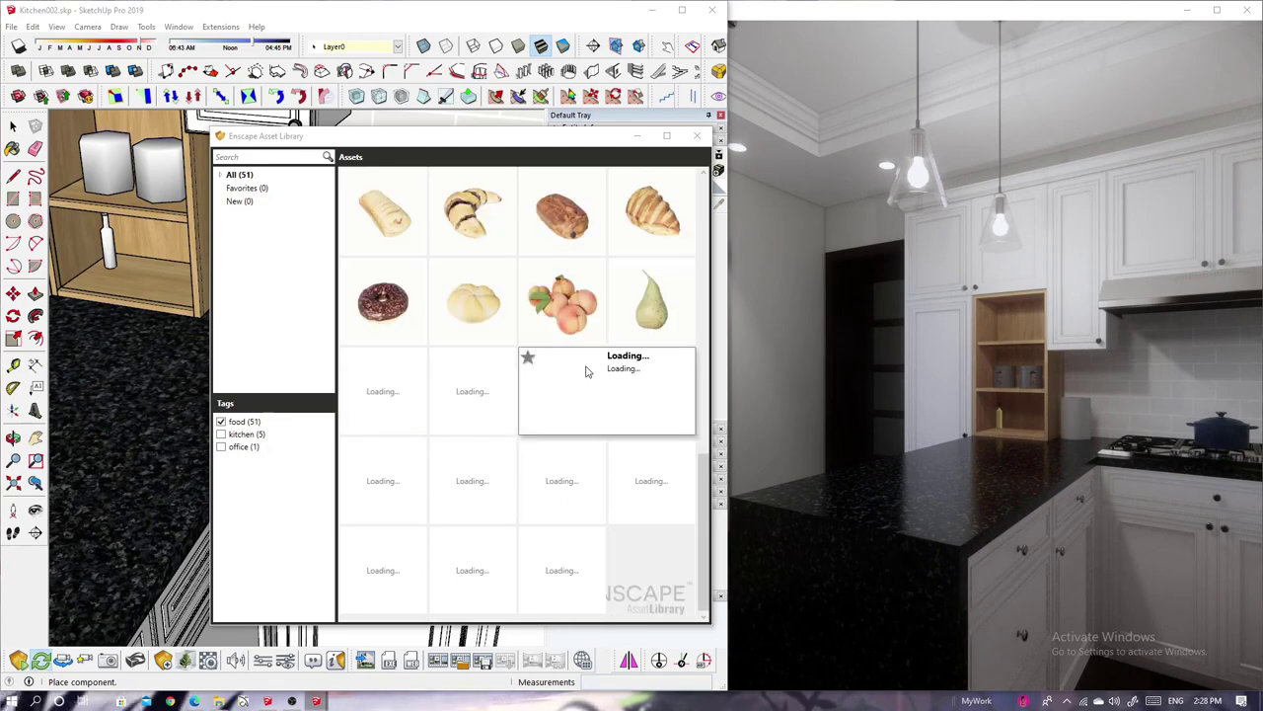
{"action": "left_click", "coordinate": [481, 493]}
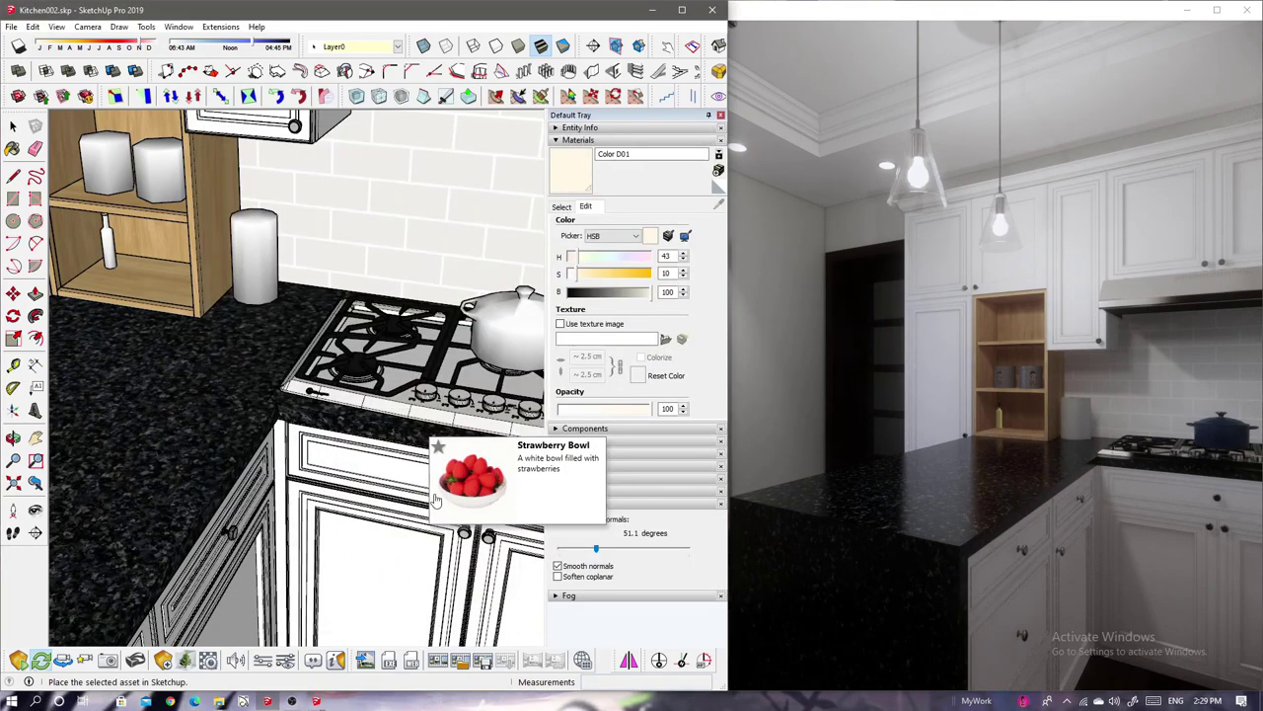
{"action": "scroll", "coordinate": [338, 383], "scroll_direction": "up", "scroll_amount": 5}
{"action": "left_click", "coordinate": [193, 665]}
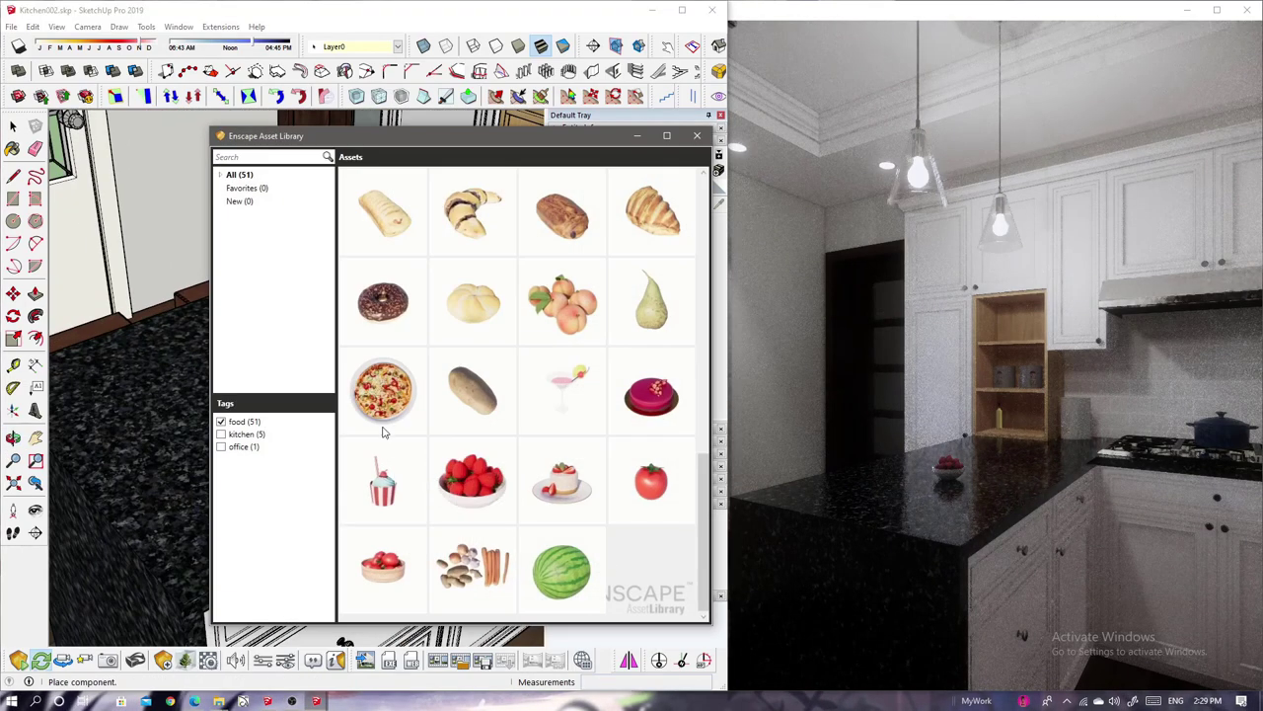
Add a red cake and Coffee Mug 02 to the island counter.
{"action": "left_click", "coordinate": [464, 390]}
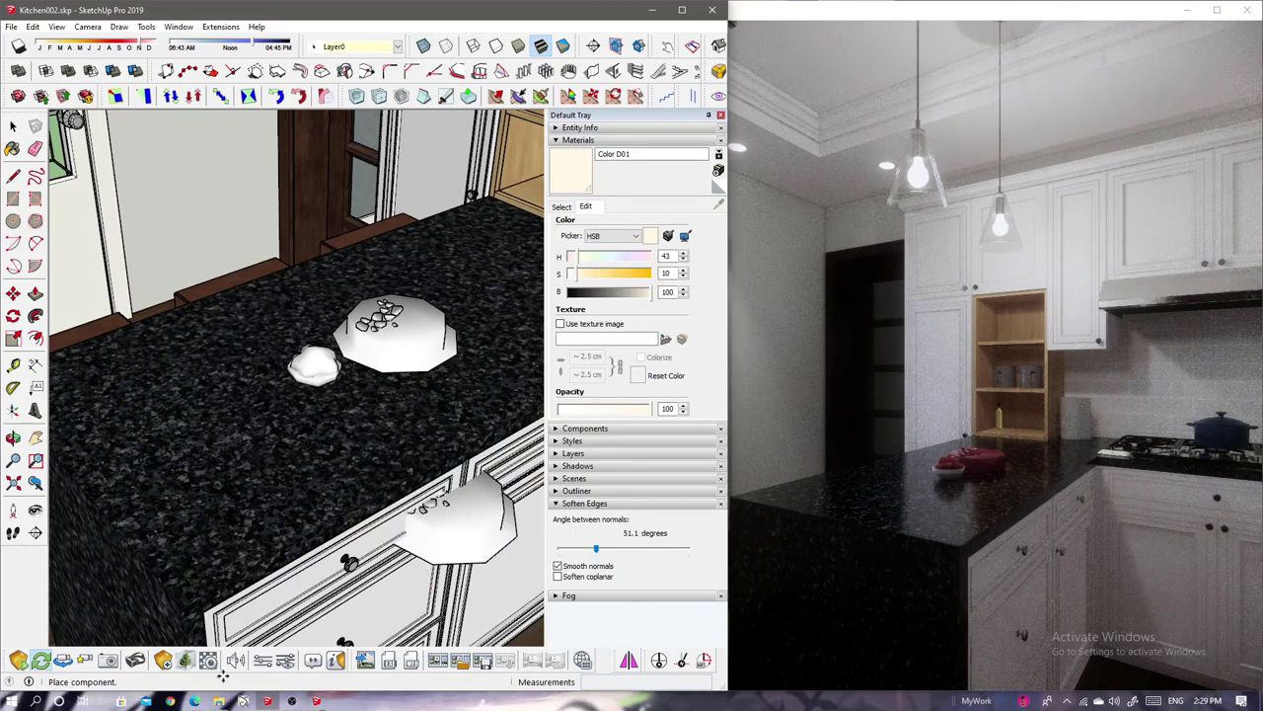
{"action": "left_click", "coordinate": [187, 661]}
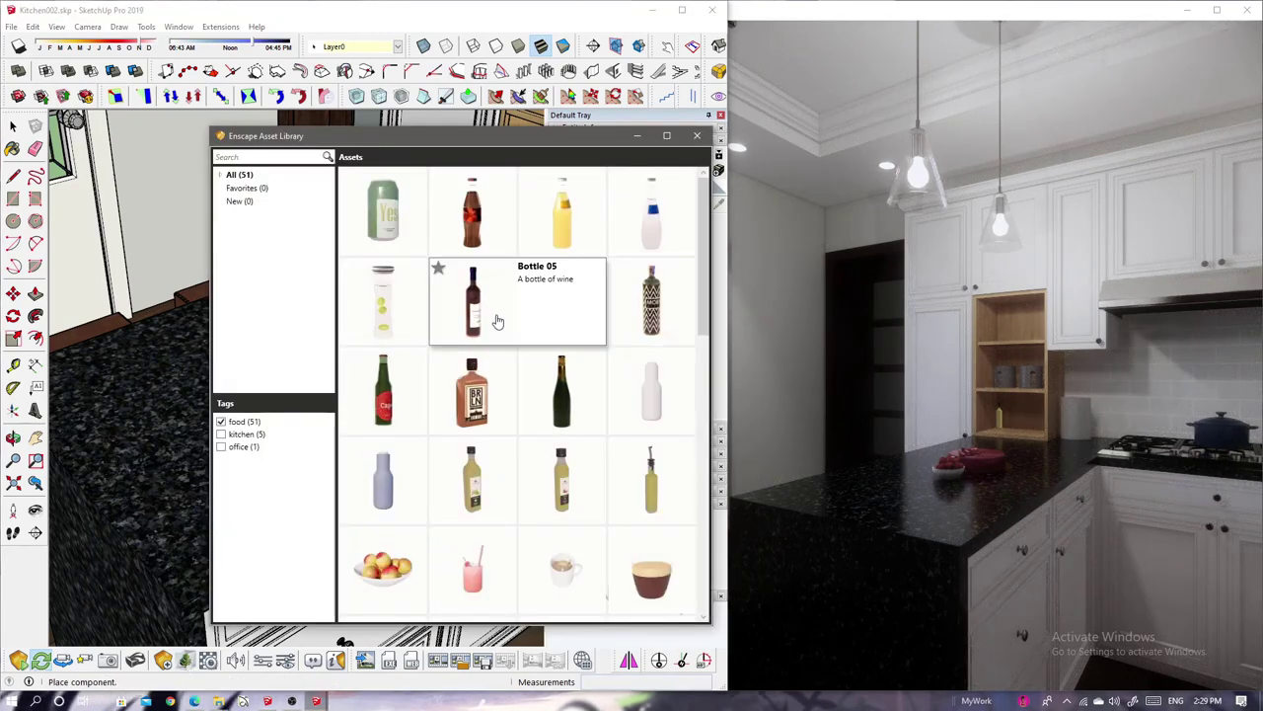
{"action": "left_click", "coordinate": [559, 592]}
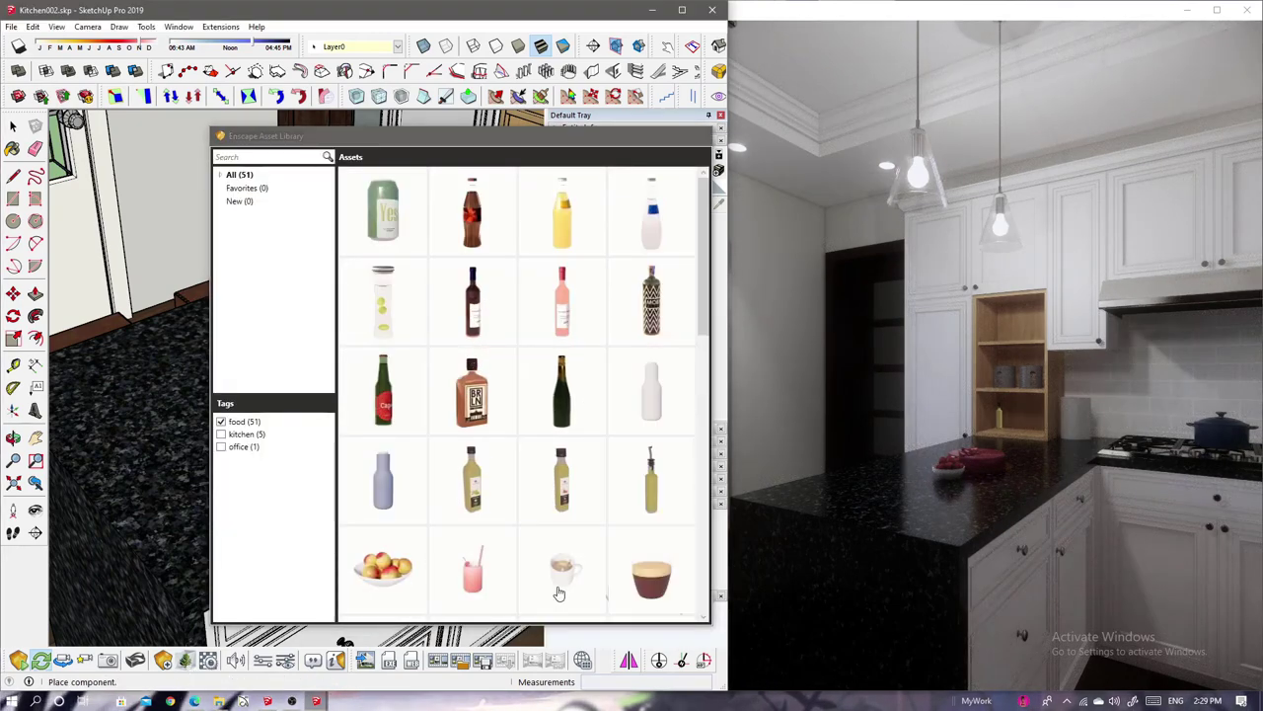
Search the library for 'plant', place an interior plant by the door, and sample the stool-seat leather.
{"action": "left_click", "coordinate": [186, 660]}
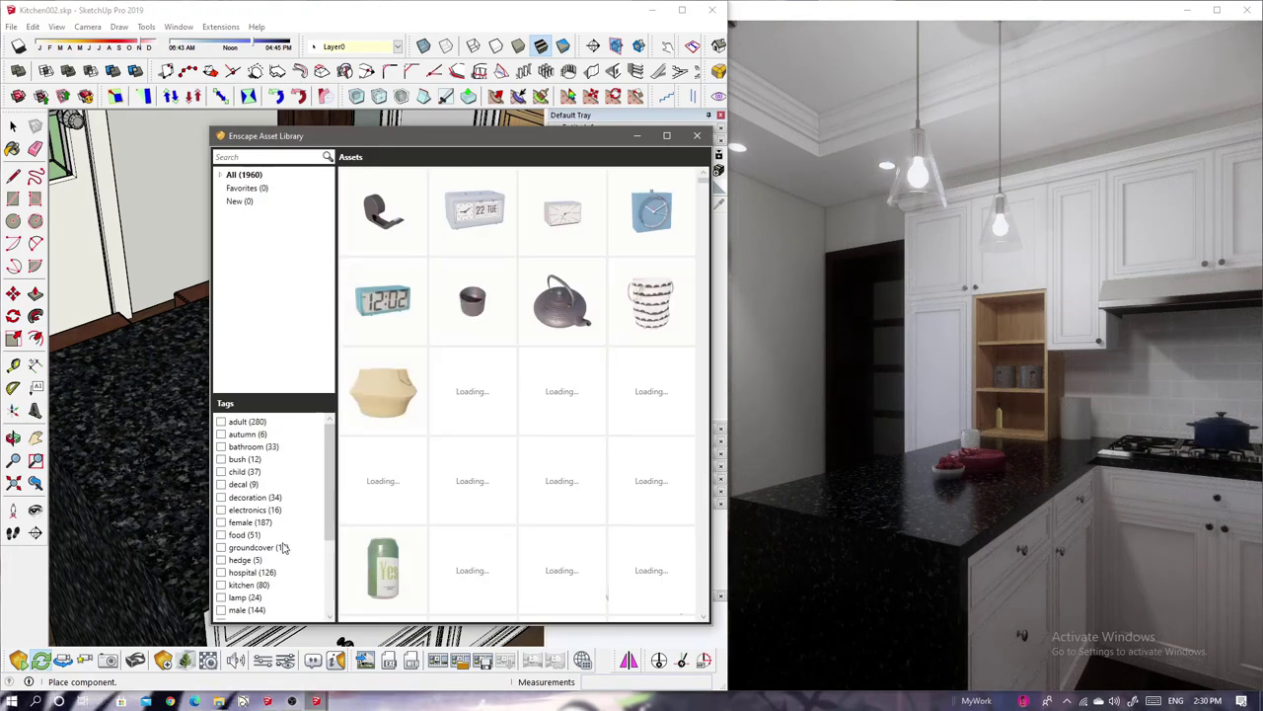
{"action": "scroll", "coordinate": [650, 394], "scroll_direction": "down", "scroll_amount": 3}
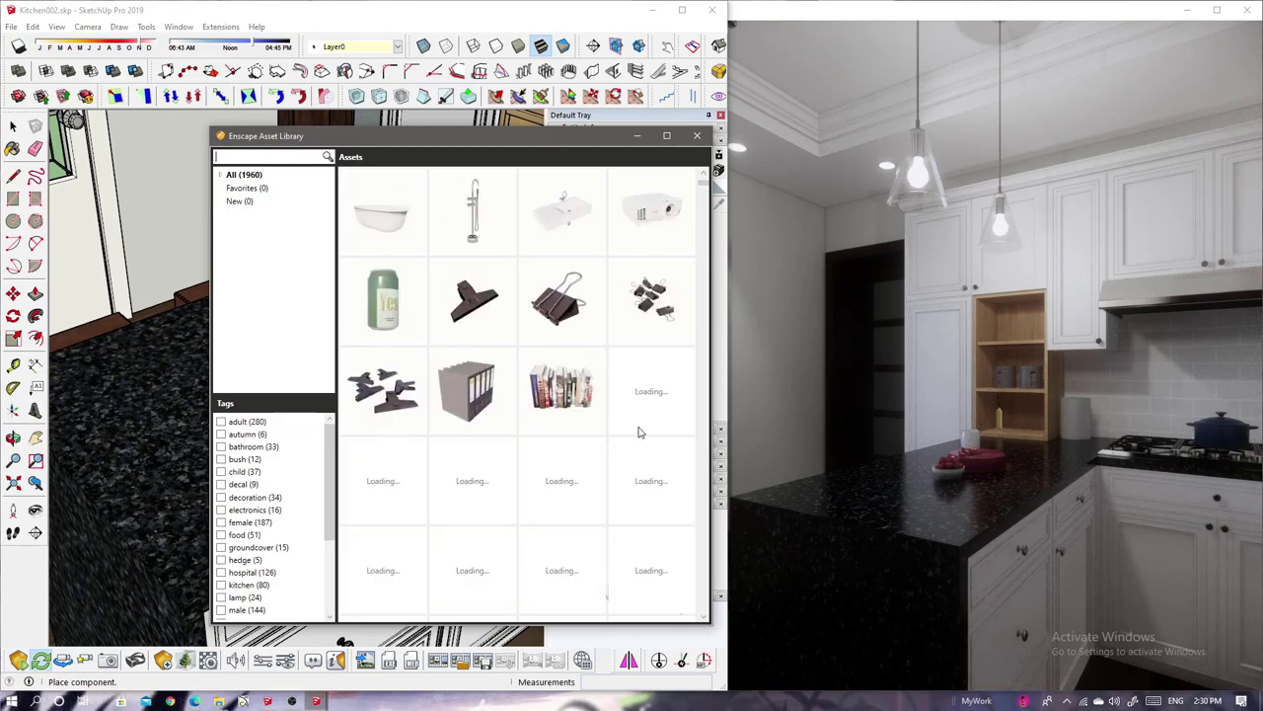
{"action": "scroll", "coordinate": [639, 429], "scroll_direction": "down", "scroll_amount": 2}
{"action": "scroll", "coordinate": [638, 430], "scroll_direction": "down", "scroll_amount": 3}
{"action": "scroll", "coordinate": [638, 431], "scroll_direction": "up", "scroll_amount": 1}
{"action": "scroll", "coordinate": [638, 431], "scroll_direction": "down", "scroll_amount": 3}
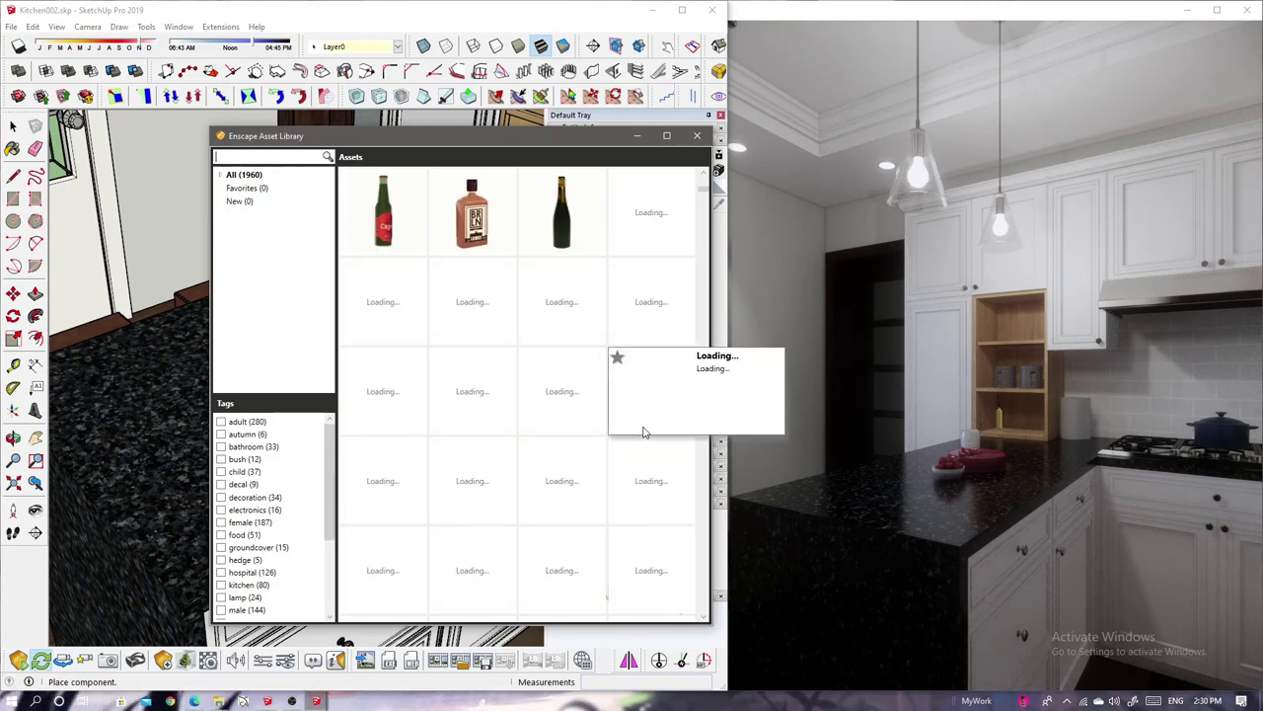
{"action": "scroll", "coordinate": [643, 431], "scroll_direction": "up", "scroll_amount": 2}
{"action": "type", "text": "plant"}
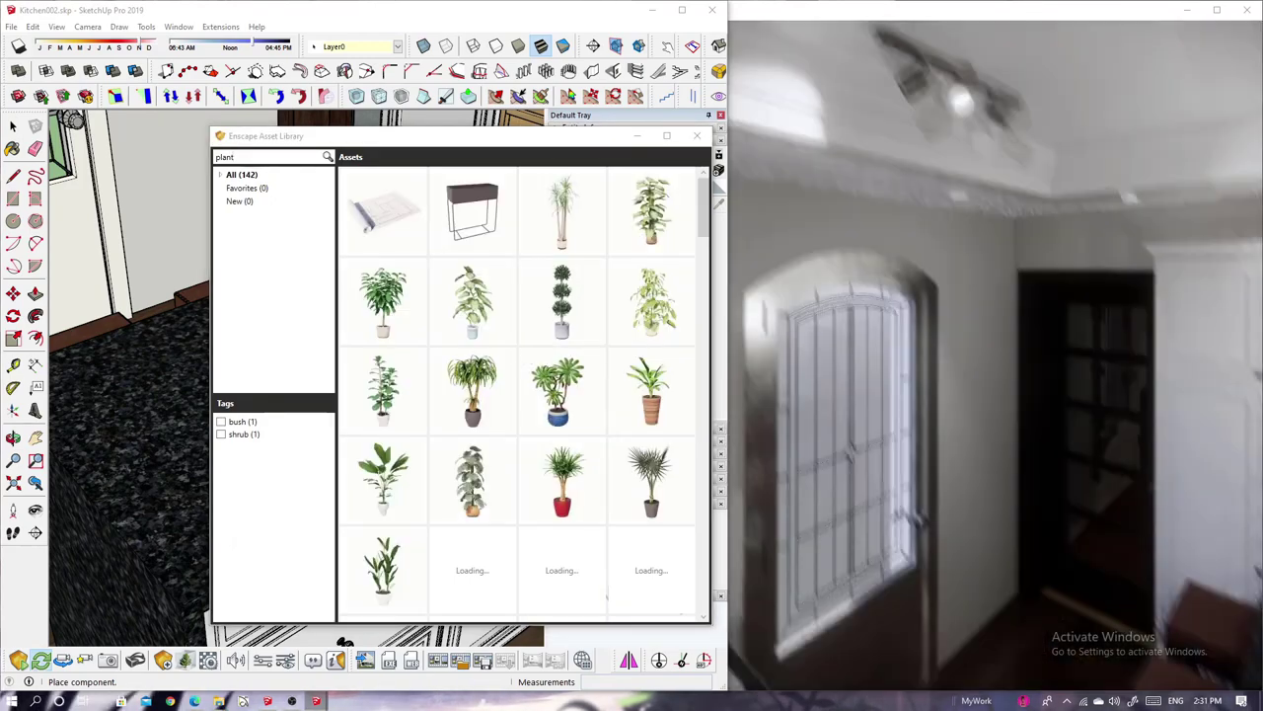
{"action": "mouse_move", "coordinate": [401, 142]}
{"action": "left_mouse_down"}
{"action": "mouse_move", "coordinate": [759, 176]}
{"action": "mouse_move", "coordinate": [759, 158]}
{"action": "left_mouse_up"}
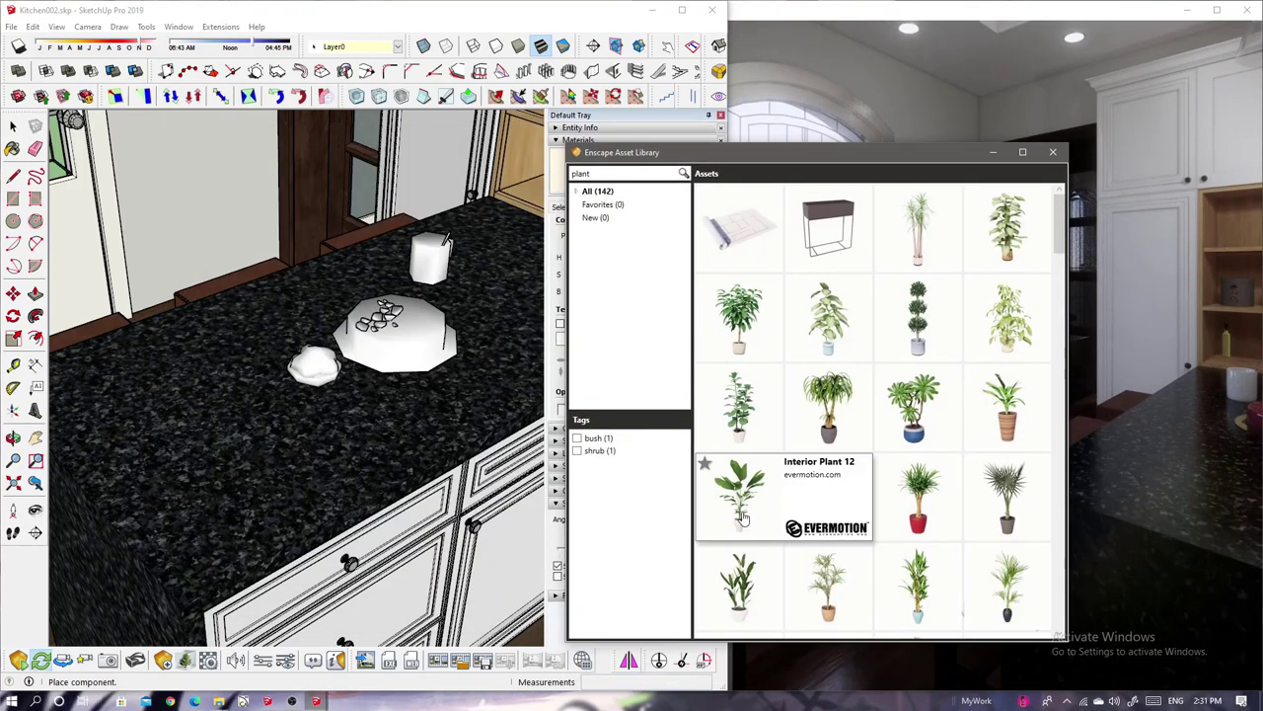
{"action": "left_click", "coordinate": [916, 616]}
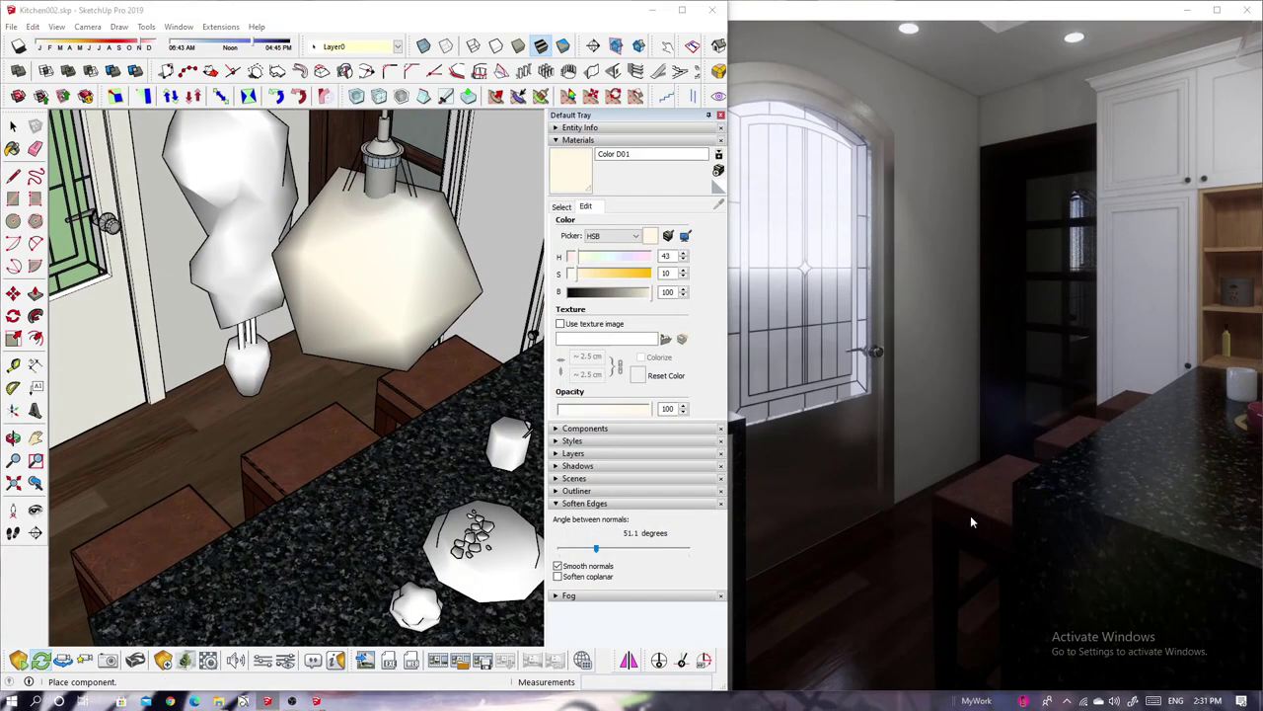
{"action": "left_click_drag", "start_coordinate": [972, 521], "coordinate": [312, 479]}
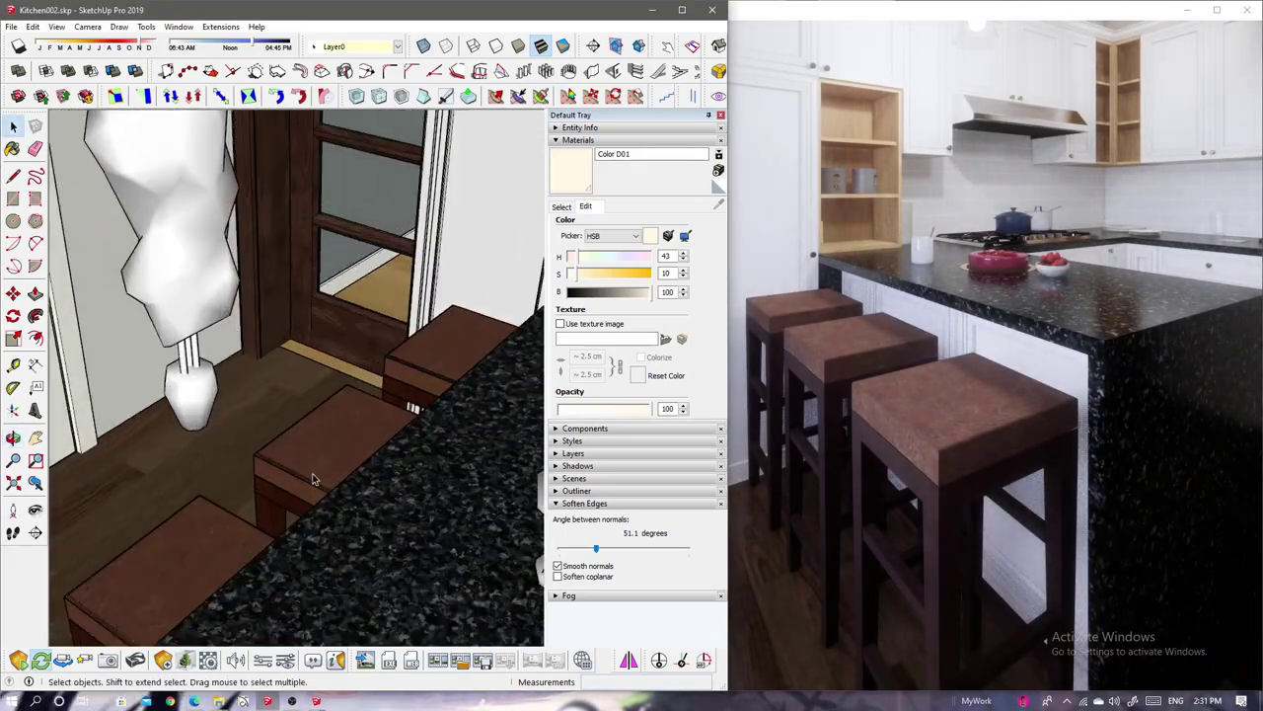
{"action": "key", "text": "b"}
{"action": "left_click", "coordinate": [312, 478], "text": "alt"}
Sample the Leather(distress) stool-seat material and review its roughness settings.
{"action": "left_click", "coordinate": [638, 46]}
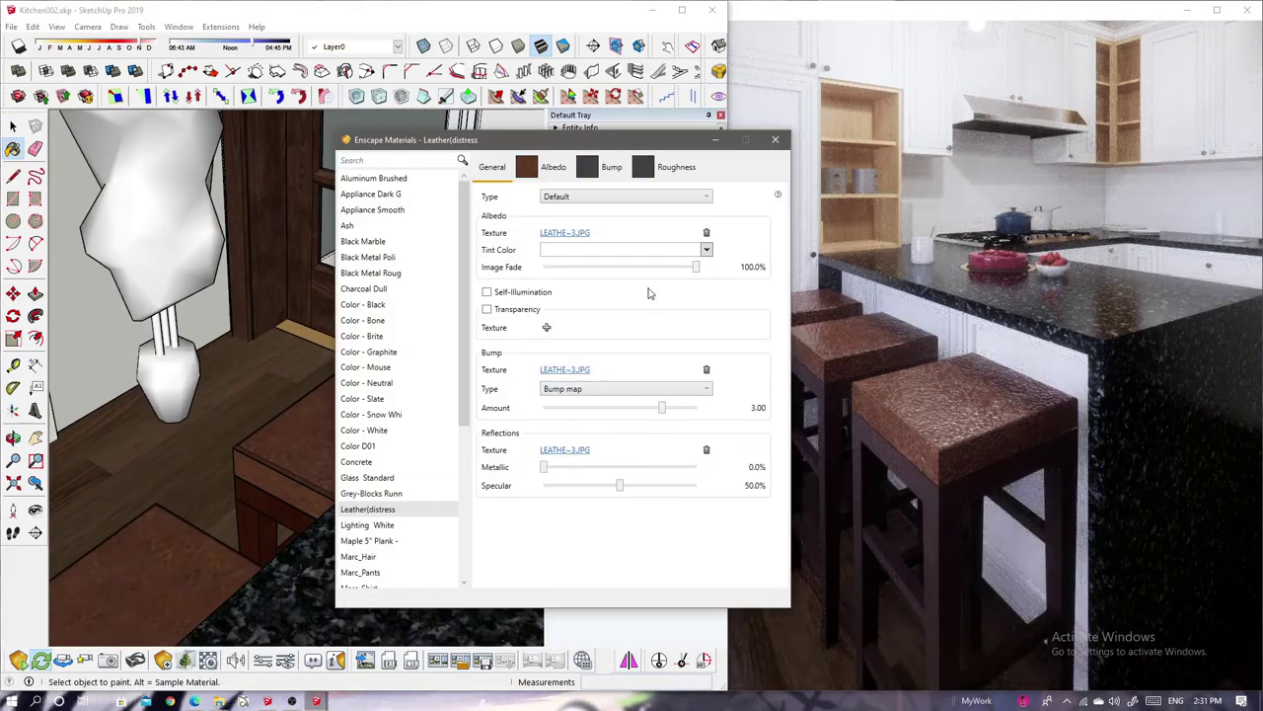
{"action": "left_click", "coordinate": [676, 167]}
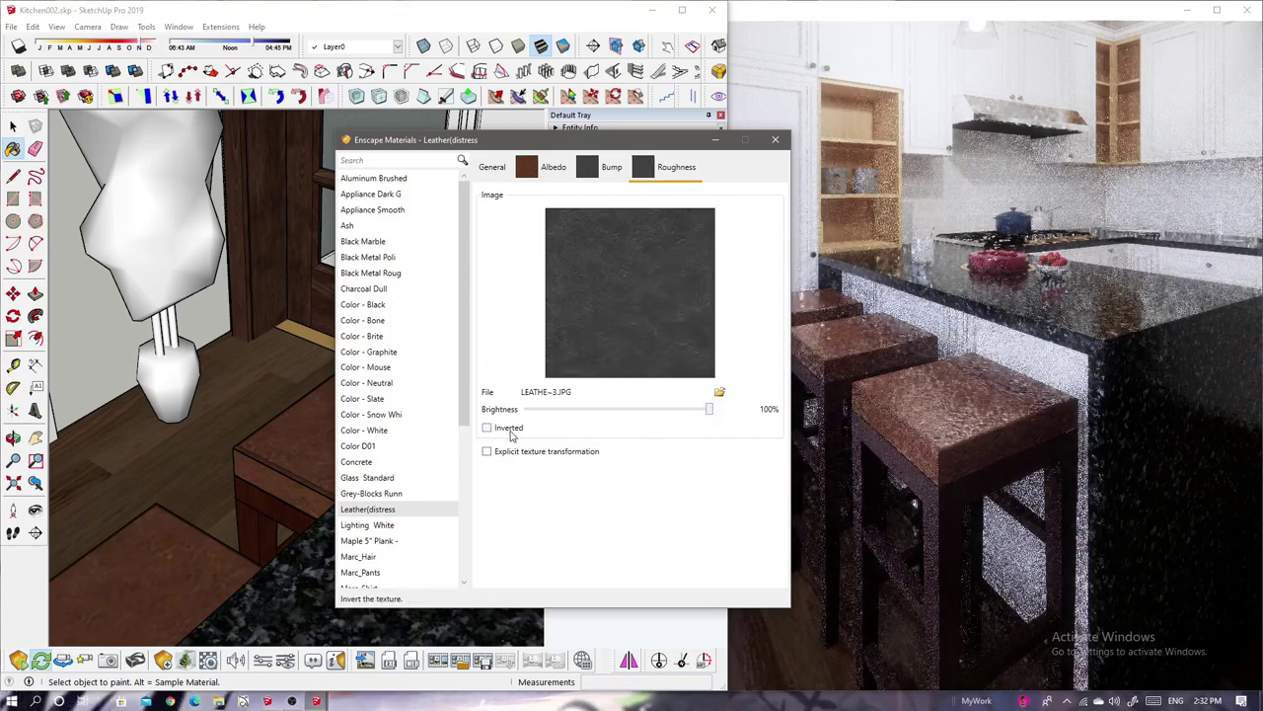
{"action": "left_click", "coordinate": [491, 166]}
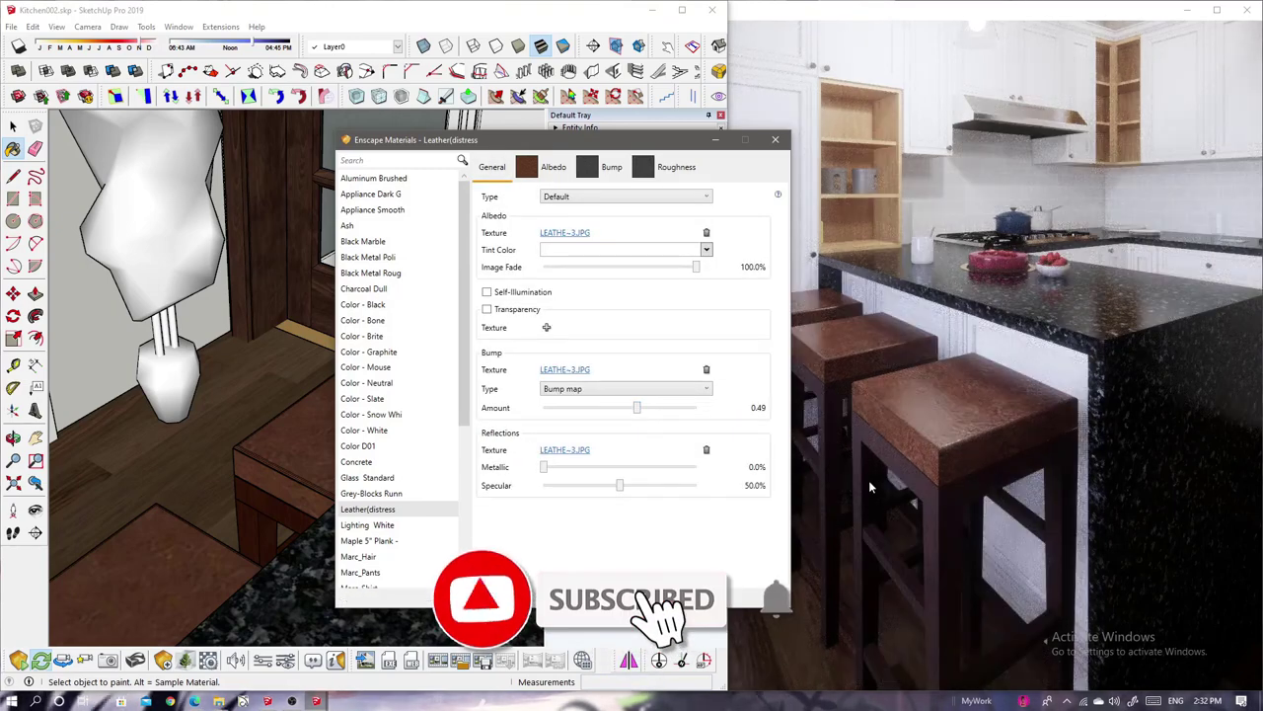
Invert the roughness map of the Pine5r(30) wood material.
{"action": "left_click_drag", "start_coordinate": [870, 485], "coordinate": [927, 478]}
{"action": "left_click", "coordinate": [927, 478]}
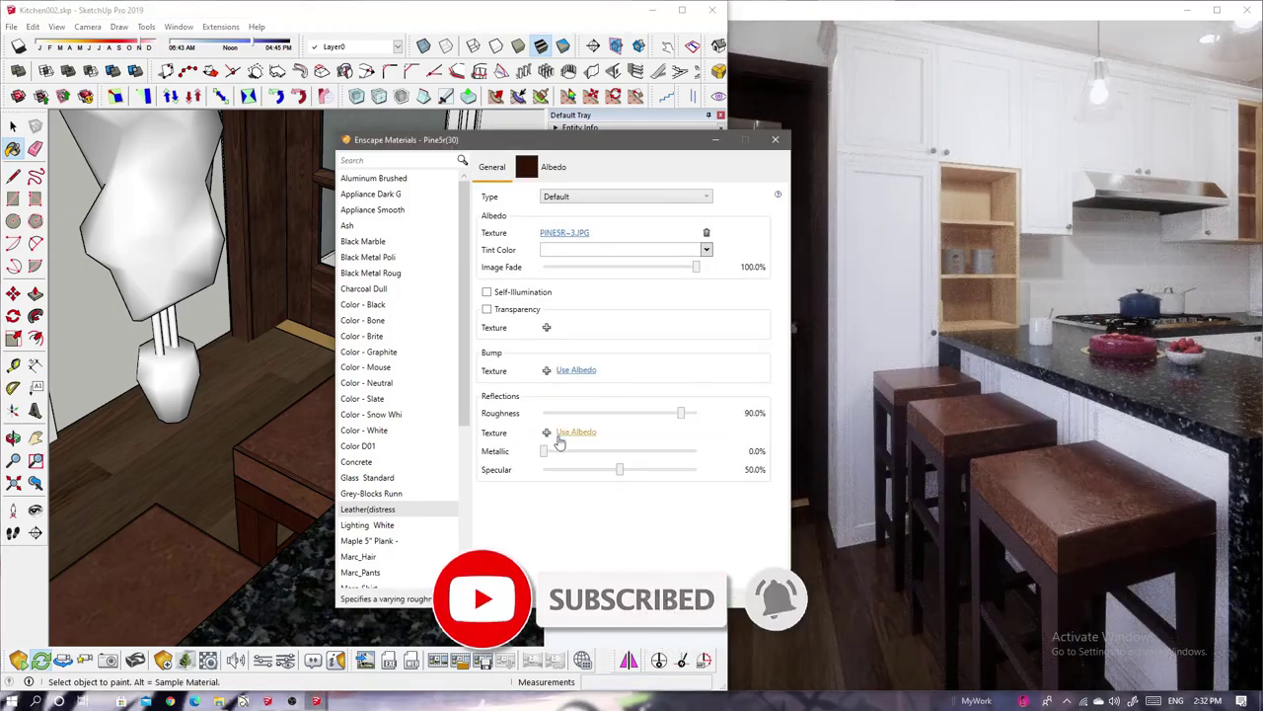
{"action": "left_click", "coordinate": [621, 167]}
{"action": "left_click", "coordinate": [487, 428]}
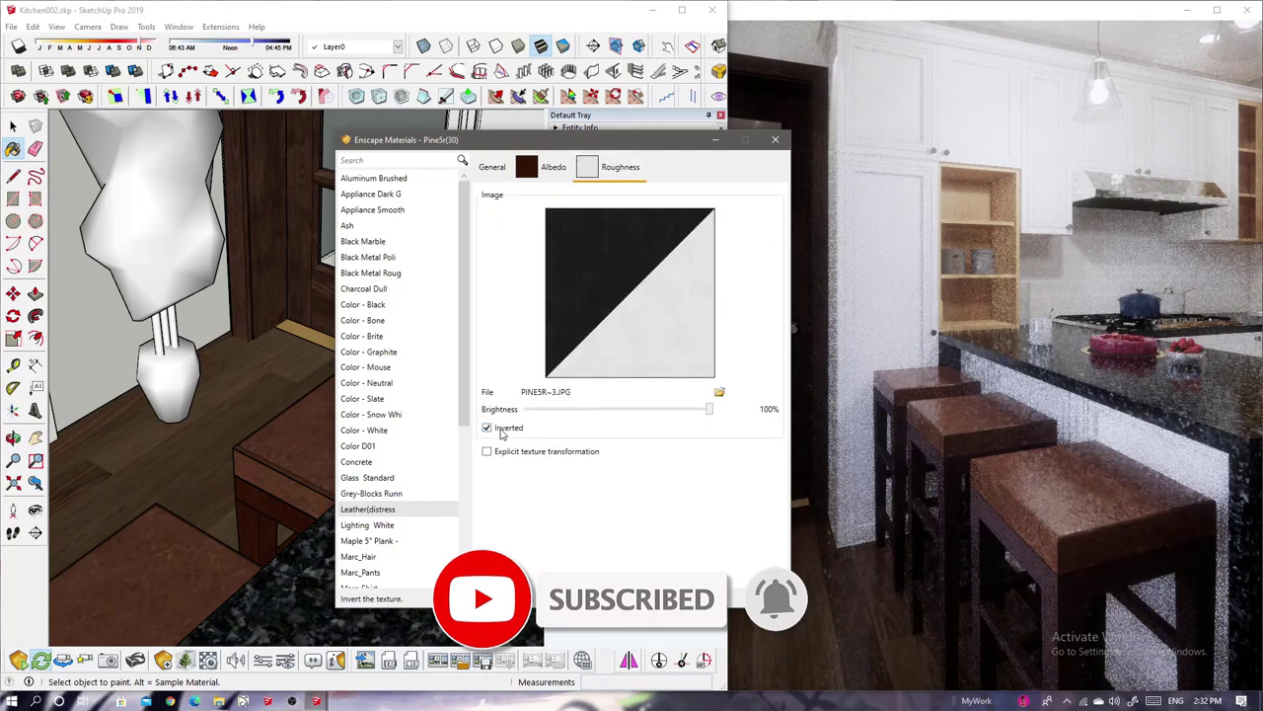
{"action": "left_click", "coordinate": [492, 167]}
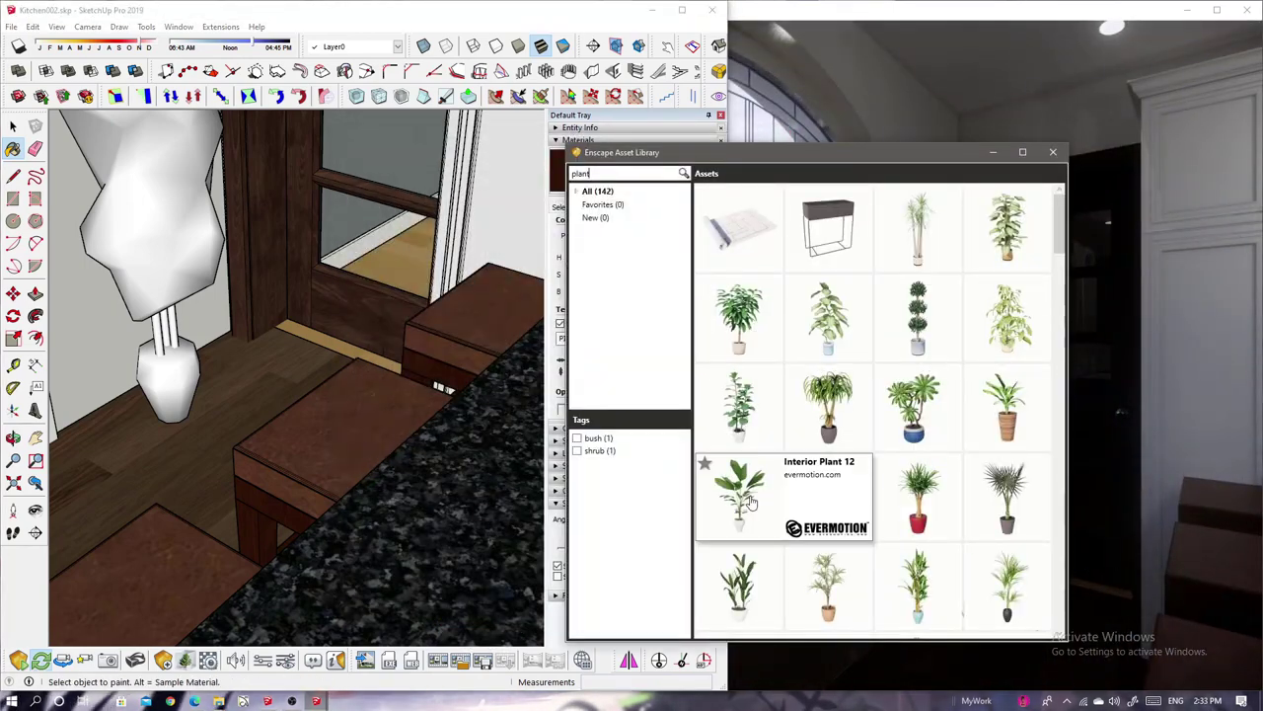
Place Interior Plant 12 on the floor by the door.
{"action": "left_click", "coordinate": [750, 503]}
{"action": "left_click", "coordinate": [183, 371]}
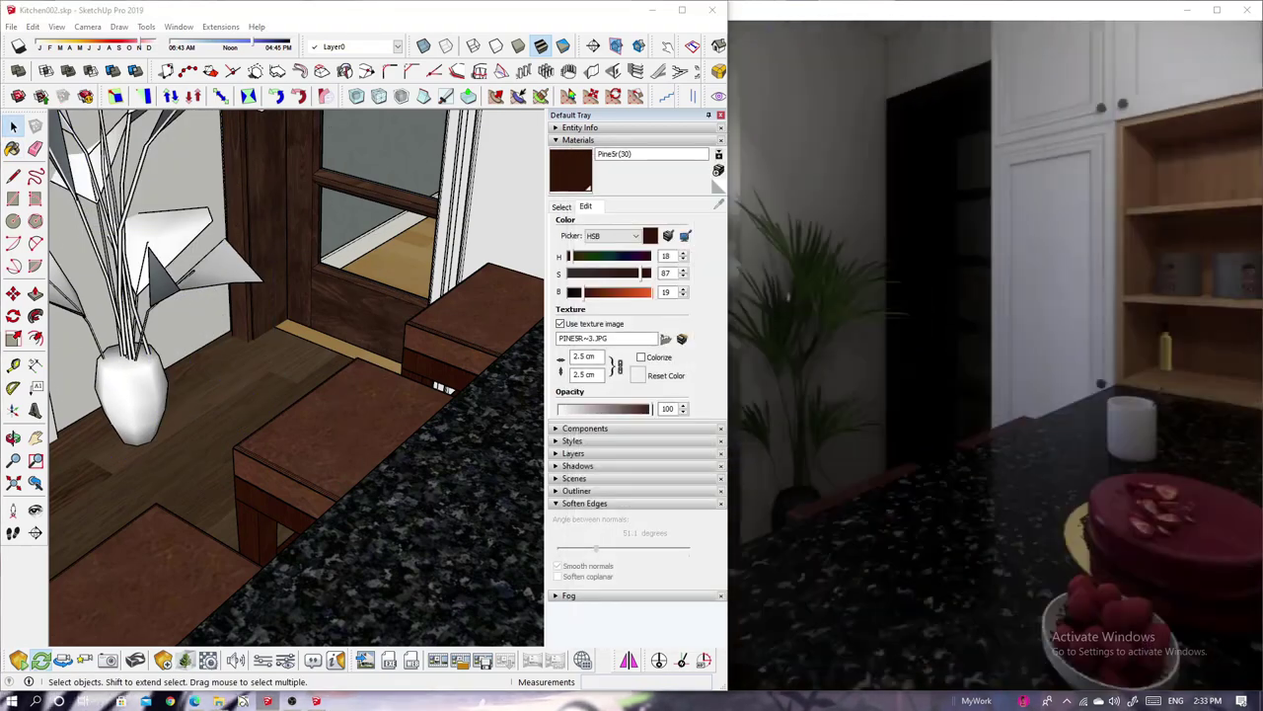
{"action": "left_click", "coordinate": [129, 400]}
{"action": "mouse_move", "coordinate": [128, 400]}
{"action": "middle_mouse_down"}
{"action": "mouse_move", "coordinate": [194, 309]}
{"action": "mouse_move", "coordinate": [192, 198]}
{"action": "middle_mouse_up"}
Rotate Interior Plant 12 and shrink it slightly.
{"action": "key", "text": "m"}
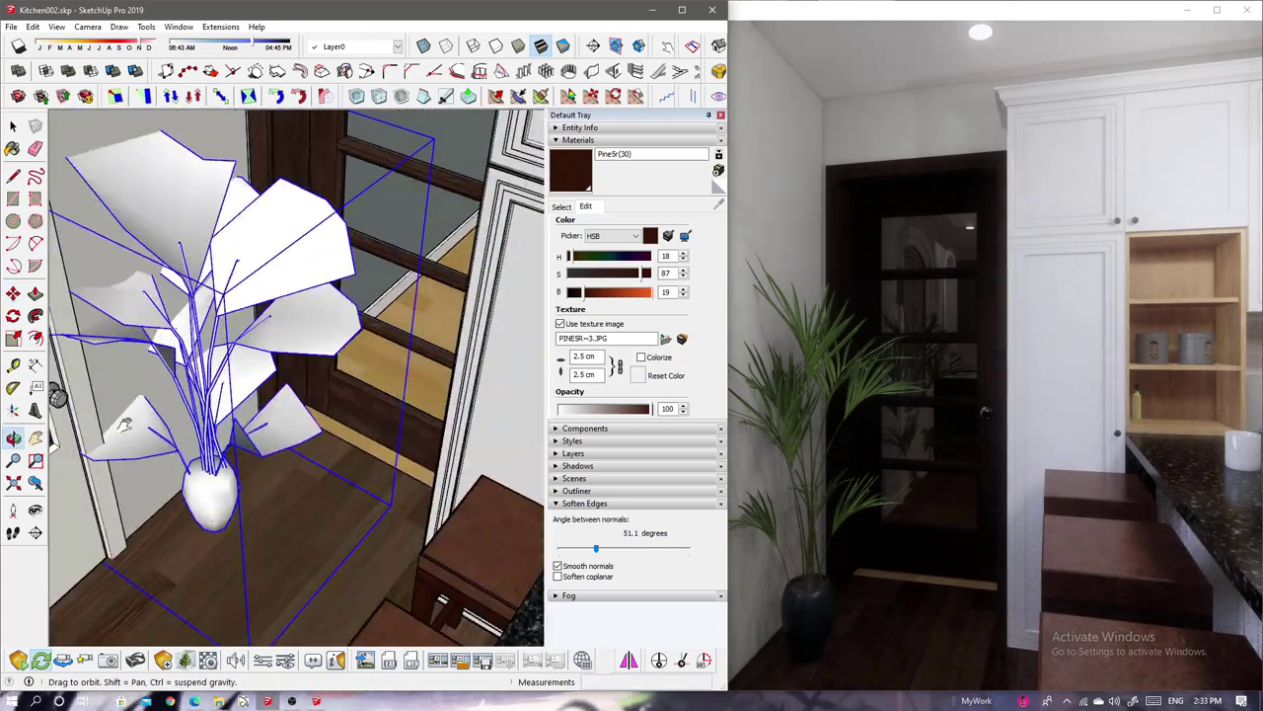
{"action": "key", "text": "q"}
{"action": "left_click", "coordinate": [192, 148]}
{"action": "left_click", "coordinate": [337, 143]}
{"action": "left_click", "coordinate": [62, 151]}
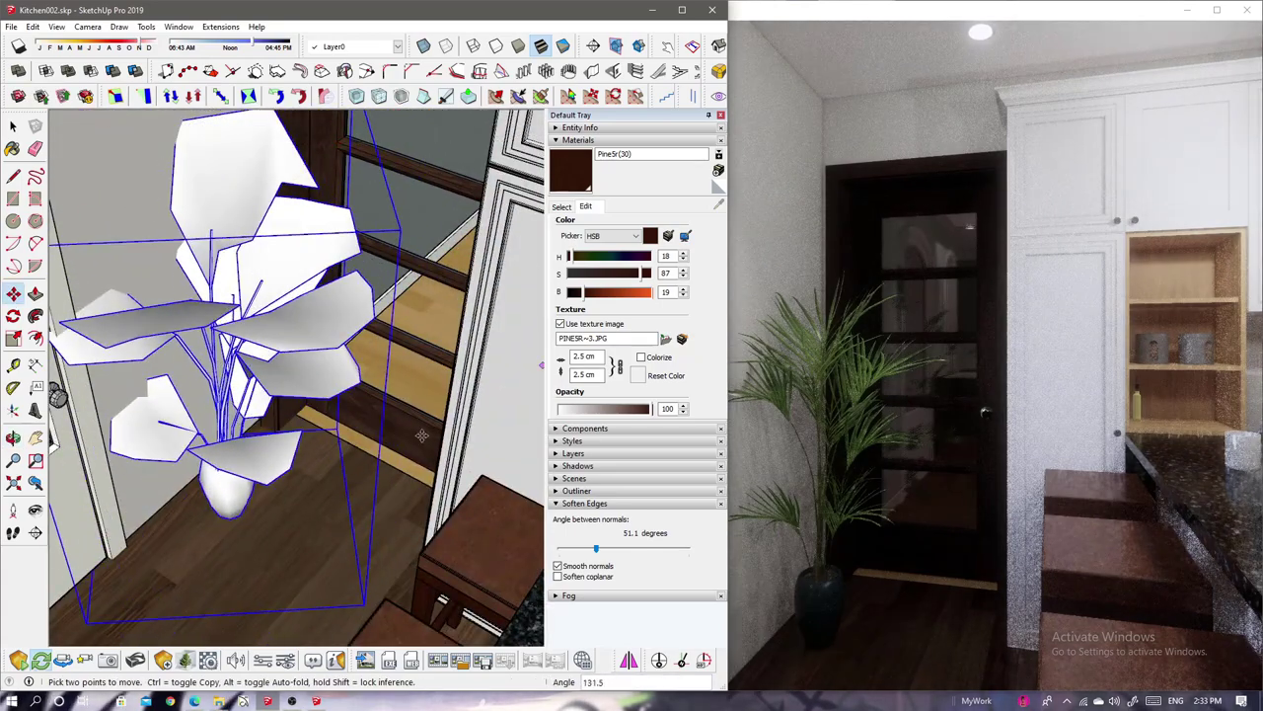
{"action": "middle_click_drag", "start_coordinate": [62, 151], "coordinate": [296, 297]}
{"action": "key", "text": "s"}
{"action": "left_click", "coordinate": [405, 176]}
{"action": "left_click", "coordinate": [404, 175]}
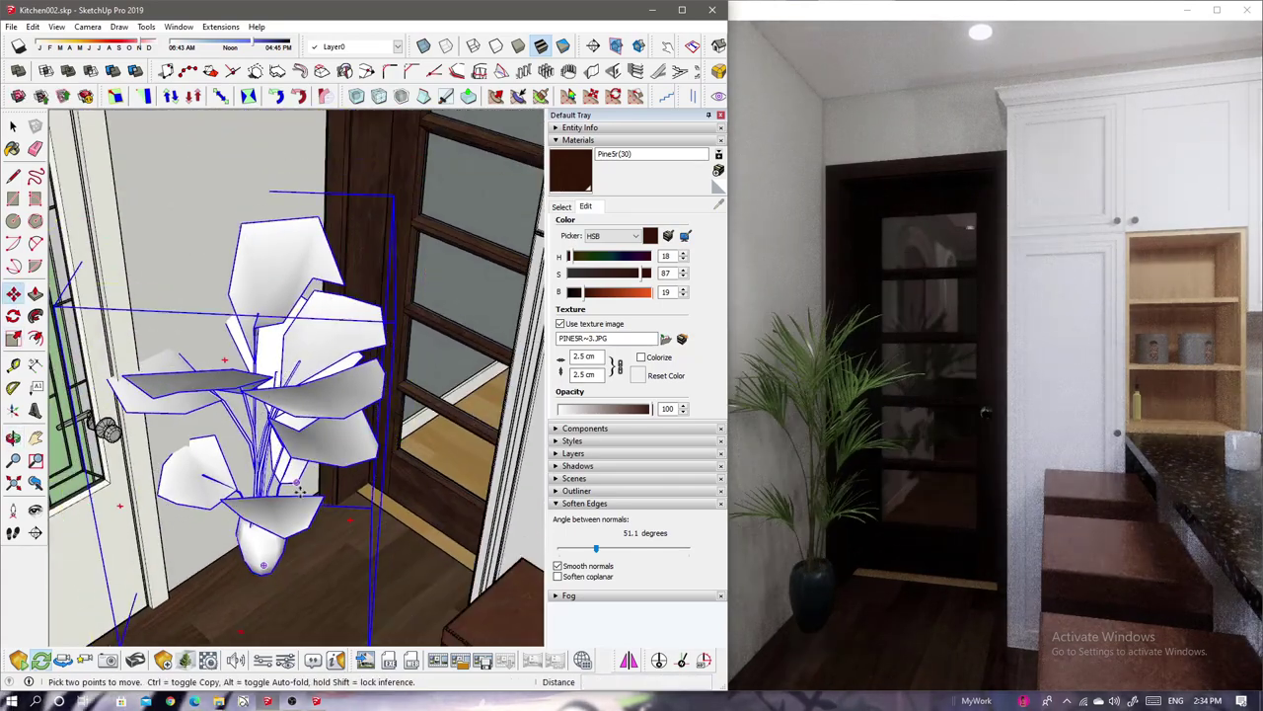
{"action": "middle_click_drag", "start_coordinate": [405, 176], "coordinate": [296, 473]}
{"action": "key", "text": "m"}
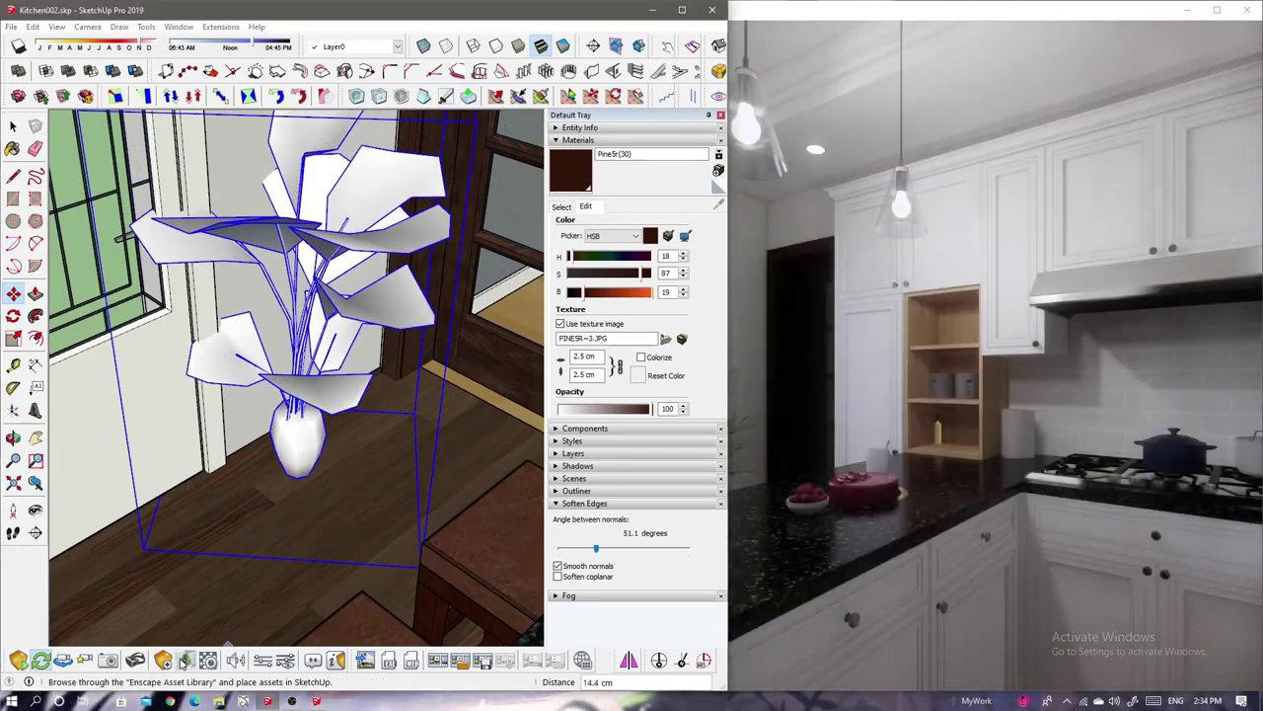
Search the asset library for 'plant' and place Interior Plant 29 on the cabinet.
{"action": "left_click", "coordinate": [183, 663]}
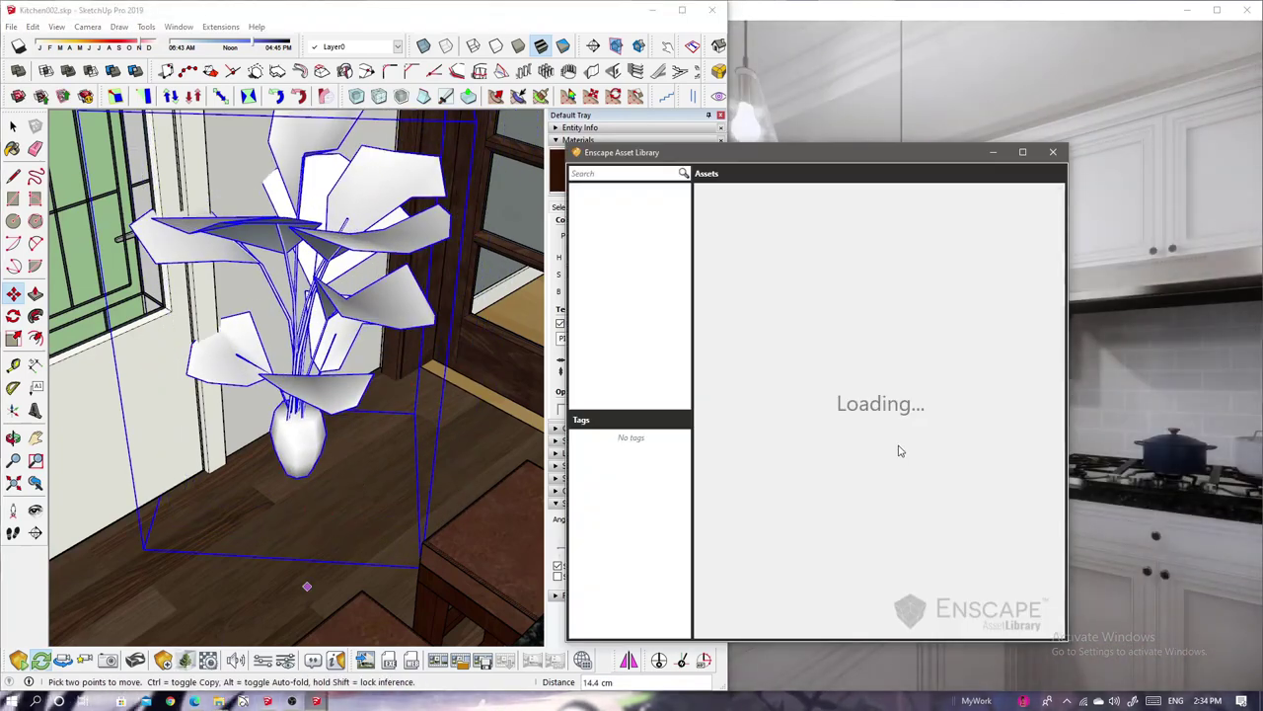
{"action": "type", "text": "plant"}
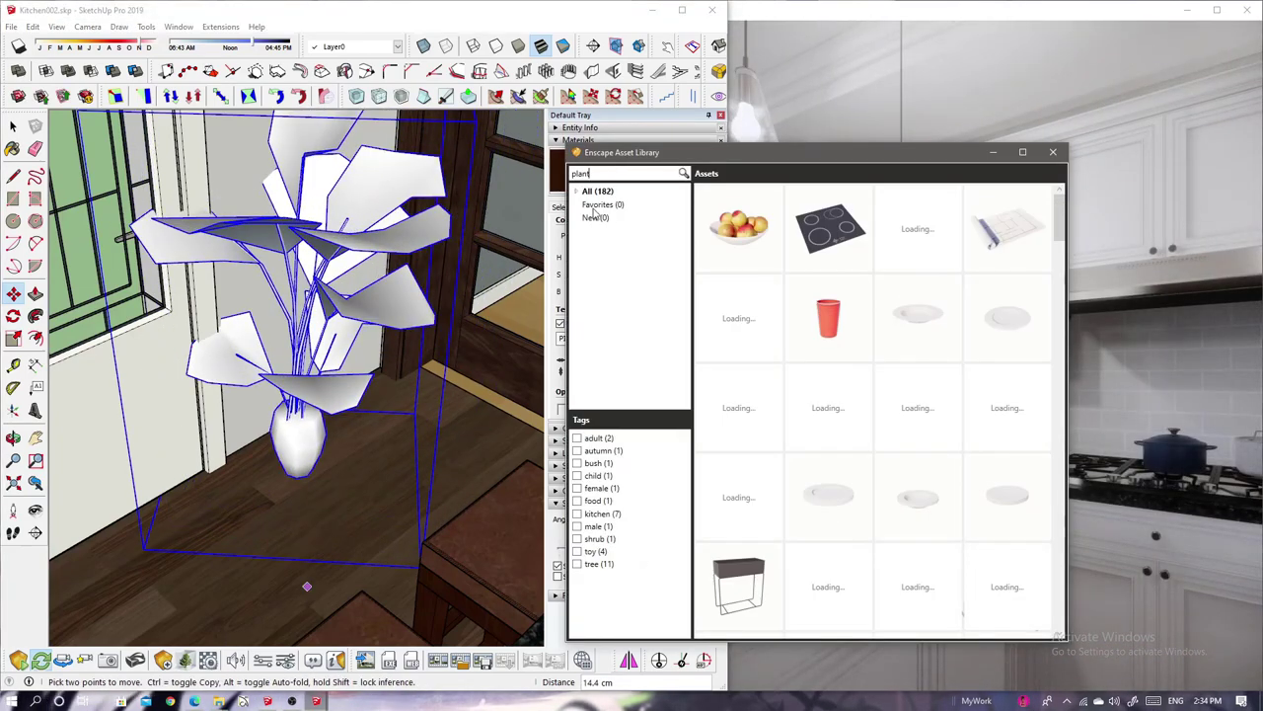
{"action": "scroll", "coordinate": [840, 364], "scroll_direction": "down", "scroll_amount": 5}
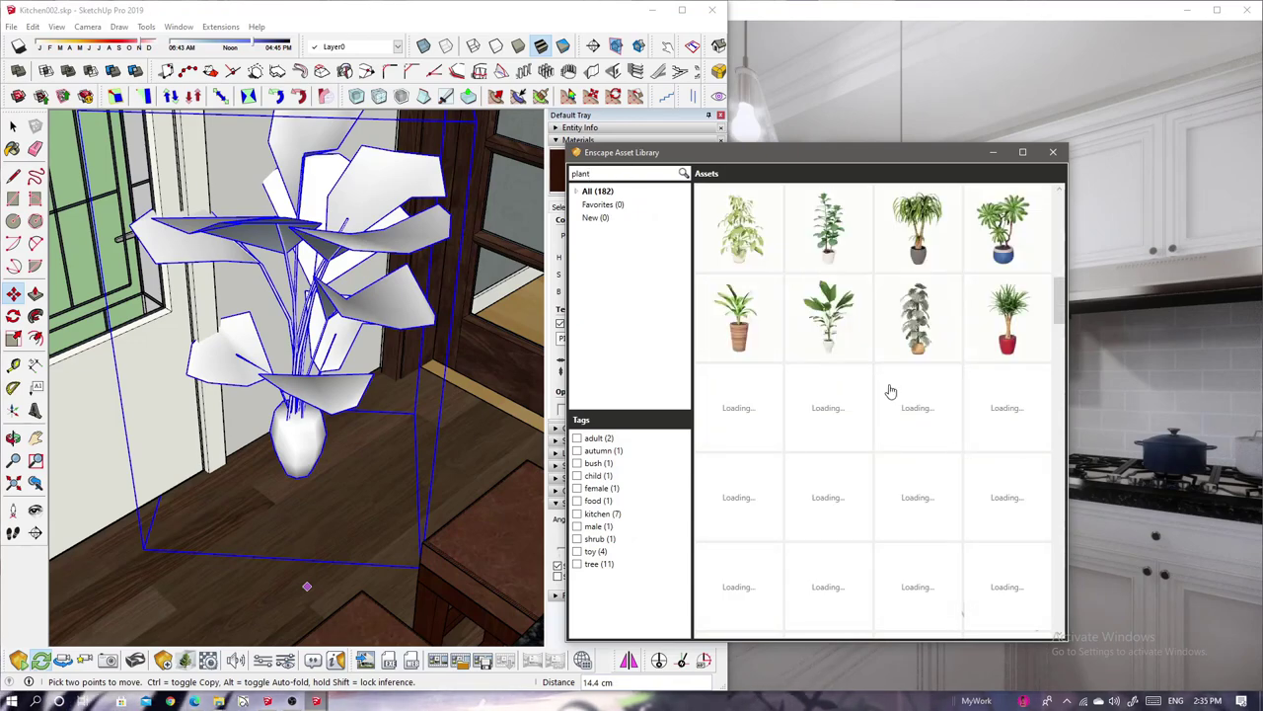
{"action": "scroll", "coordinate": [890, 392], "scroll_direction": "up", "scroll_amount": 3}
{"action": "scroll", "coordinate": [890, 391], "scroll_direction": "down", "scroll_amount": 5}
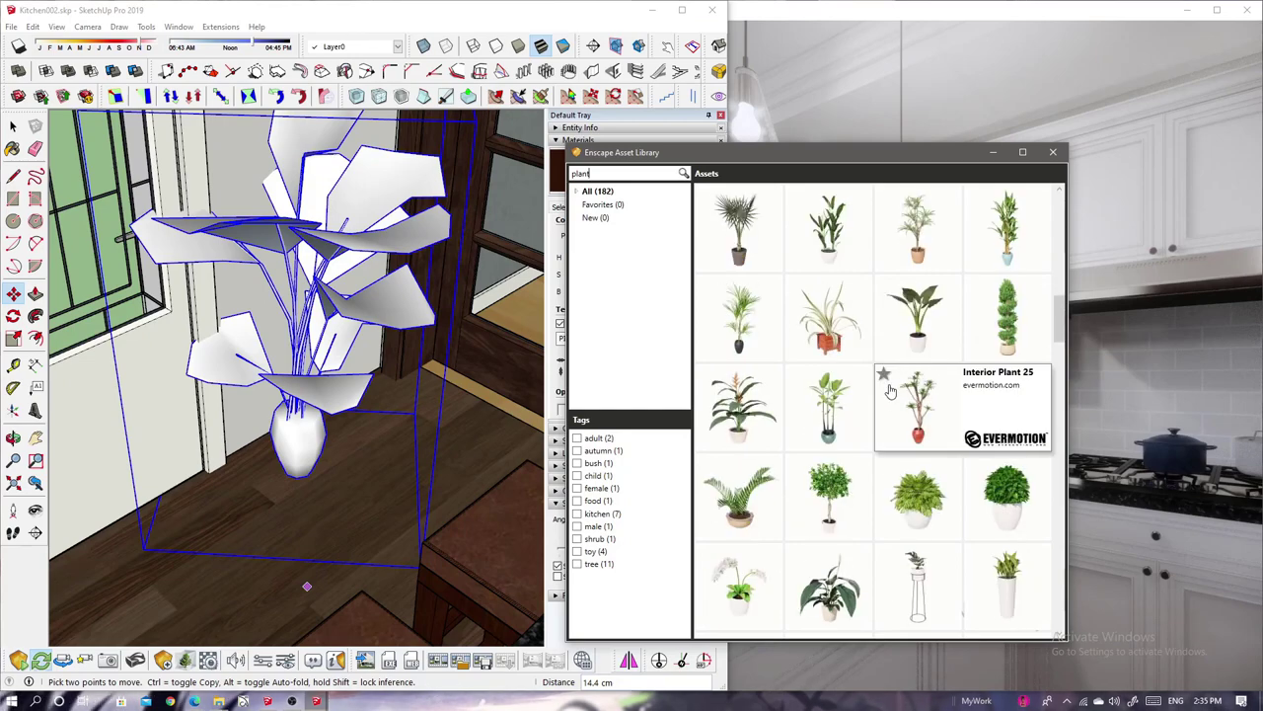
{"action": "scroll", "coordinate": [775, 485], "scroll_direction": "down", "scroll_amount": 2}
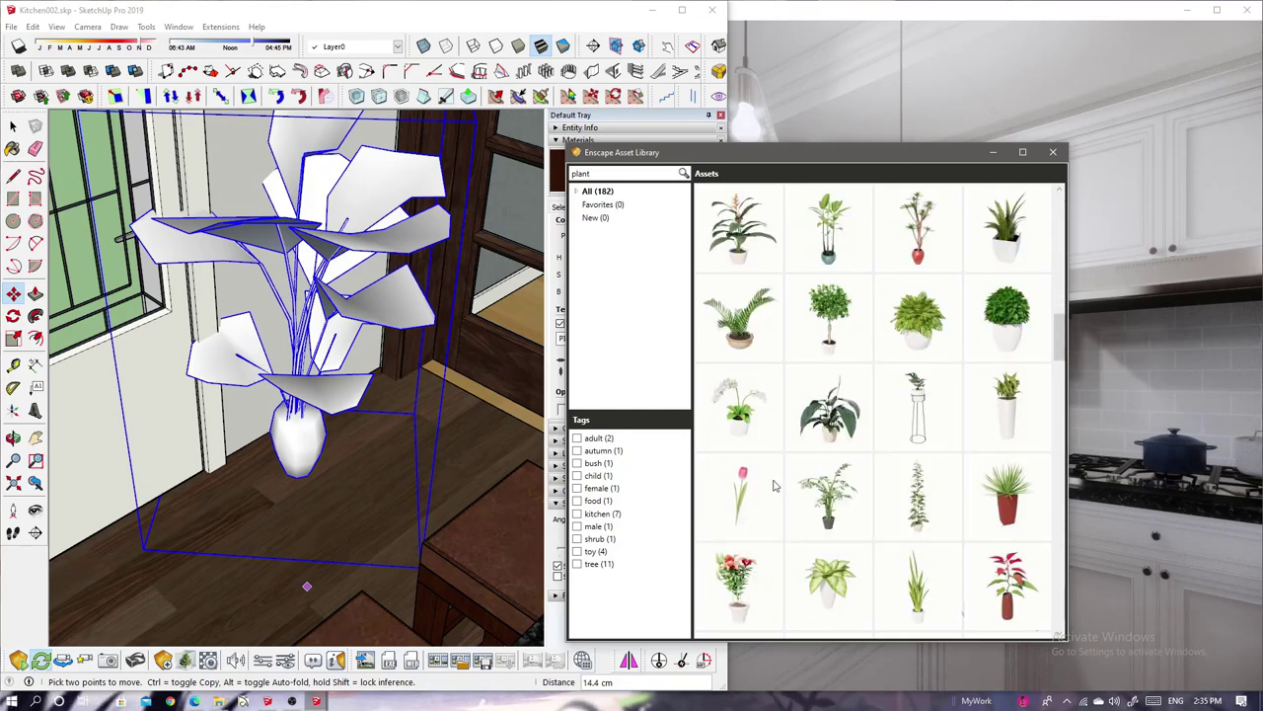
{"action": "left_click", "coordinate": [938, 339]}
{"action": "scroll", "coordinate": [174, 494], "scroll_direction": "up", "scroll_amount": 5}
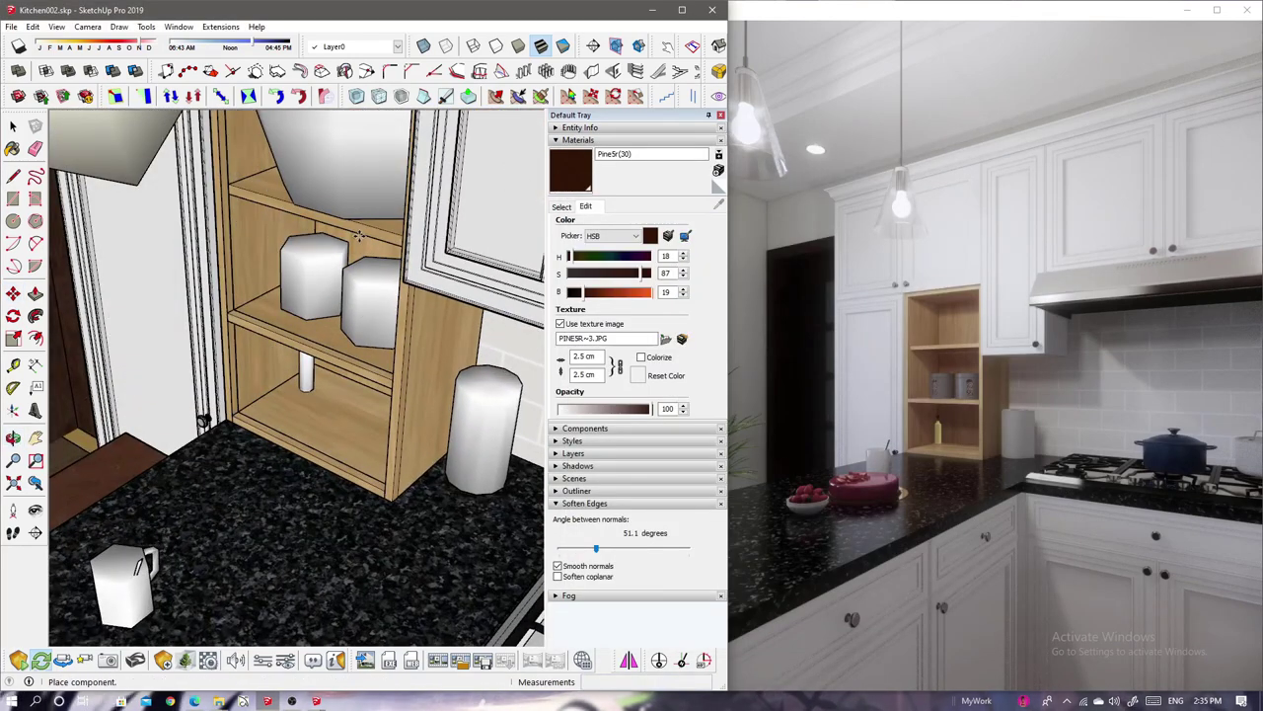
{"action": "left_click", "coordinate": [360, 234]}
Scale Interior Plant 29 down and move it onto the open shelf.
{"action": "scroll", "coordinate": [296, 227], "scroll_direction": "down", "scroll_amount": 5}
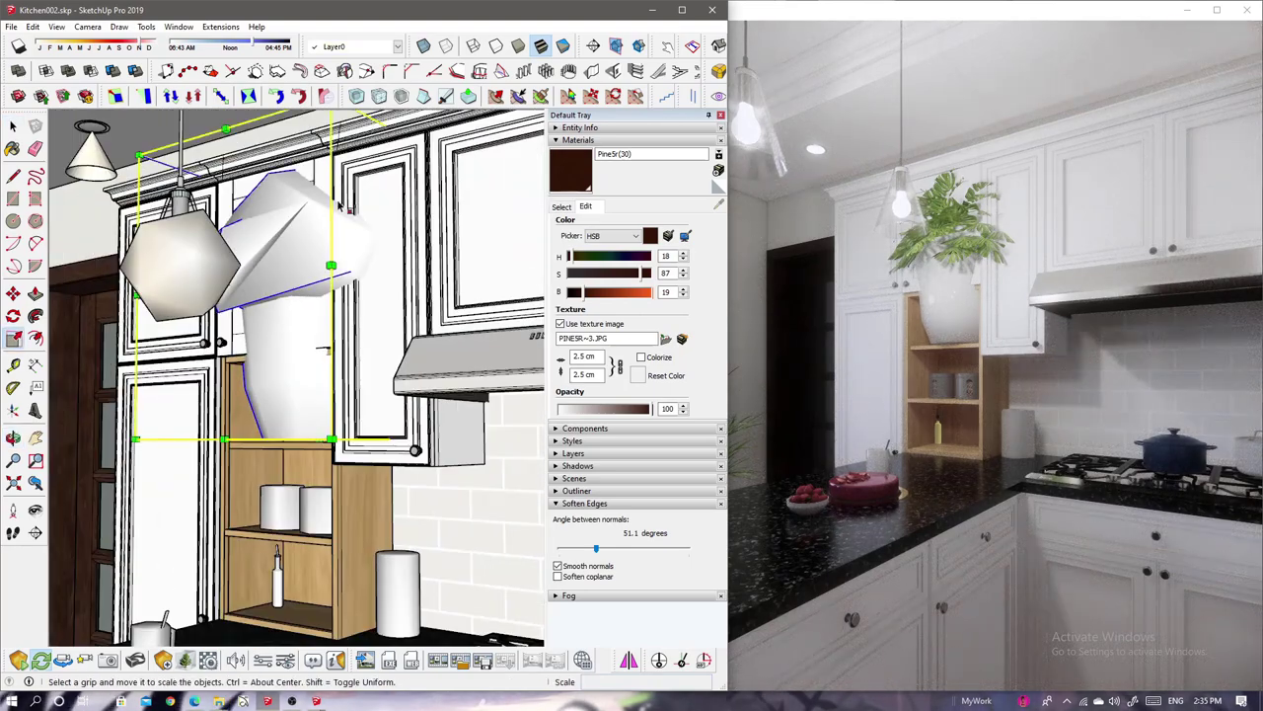
{"action": "left_click_drag", "start_coordinate": [338, 205], "coordinate": [331, 356]}
{"action": "scroll", "coordinate": [272, 444], "scroll_direction": "up", "scroll_amount": 5}
{"action": "key", "text": "m"}
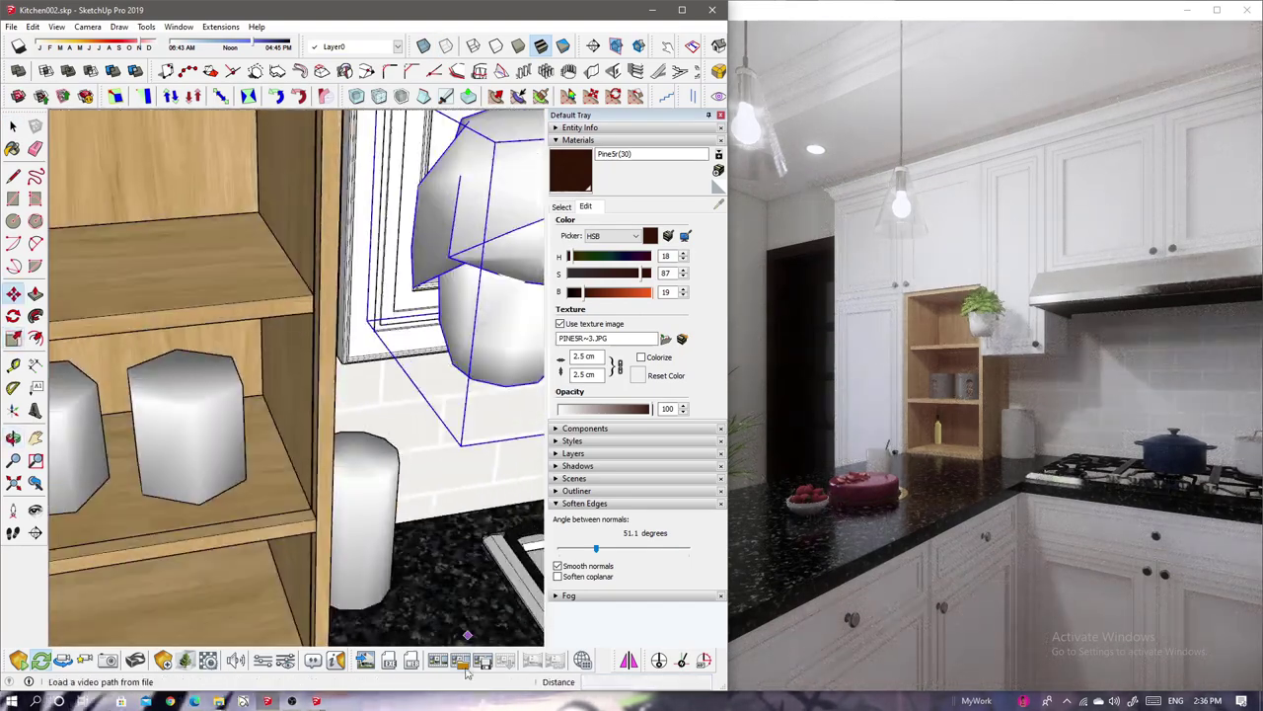
{"action": "left_click", "coordinate": [465, 620]}
{"action": "left_click", "coordinate": [460, 579]}
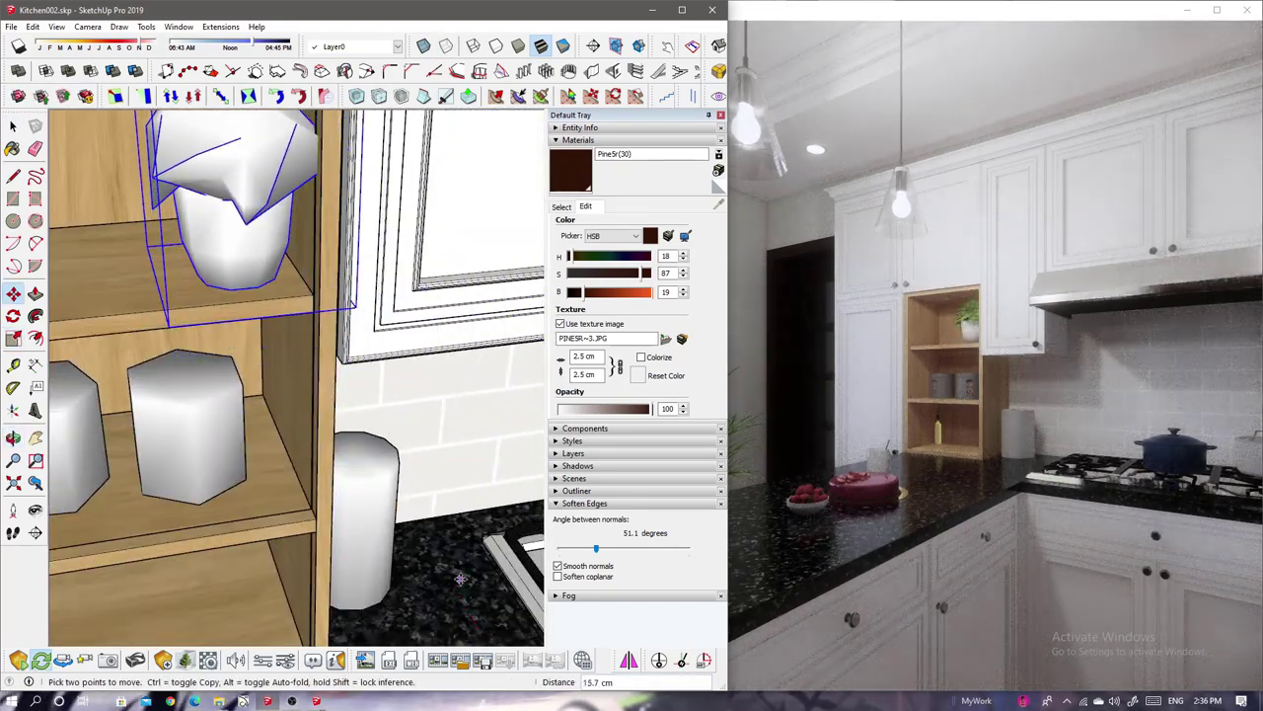
{"action": "middle_click_drag", "start_coordinate": [460, 579], "coordinate": [465, 487]}
{"action": "scroll", "coordinate": [466, 487], "scroll_direction": "up", "scroll_amount": 3}
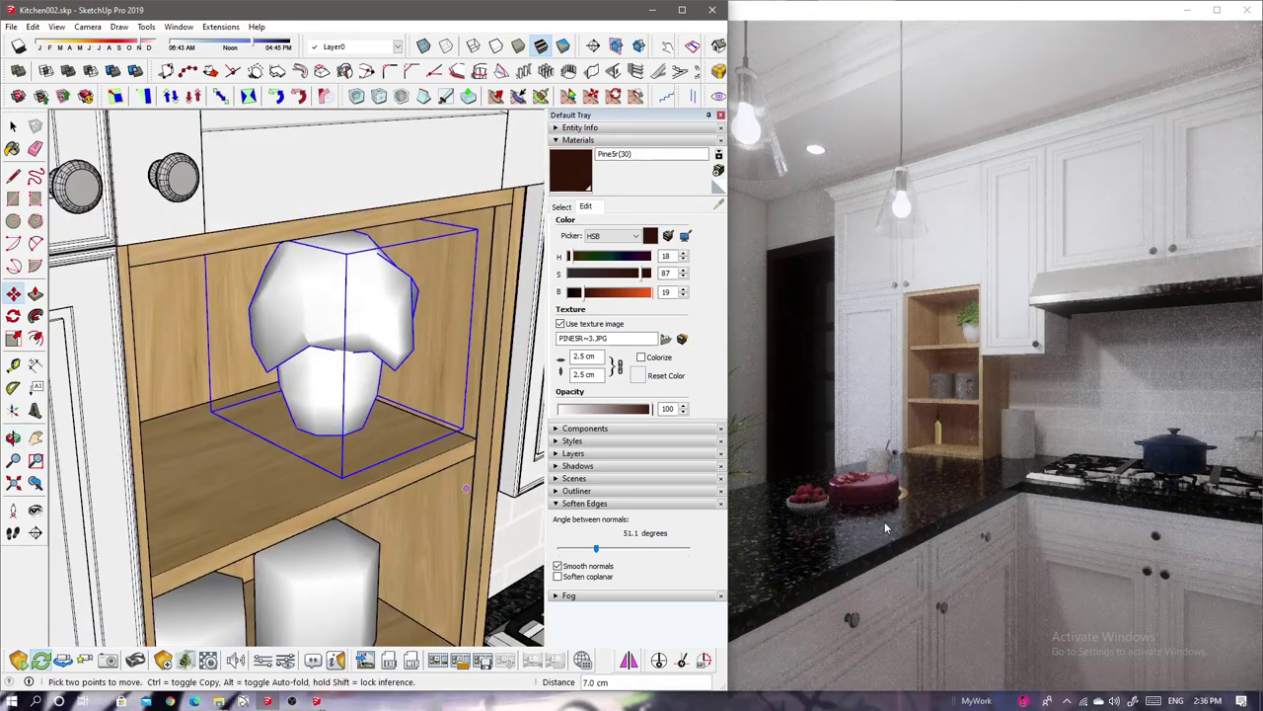
Reopen the asset library and bring the view to the far counter for another plant.
{"action": "left_click", "coordinate": [186, 661]}
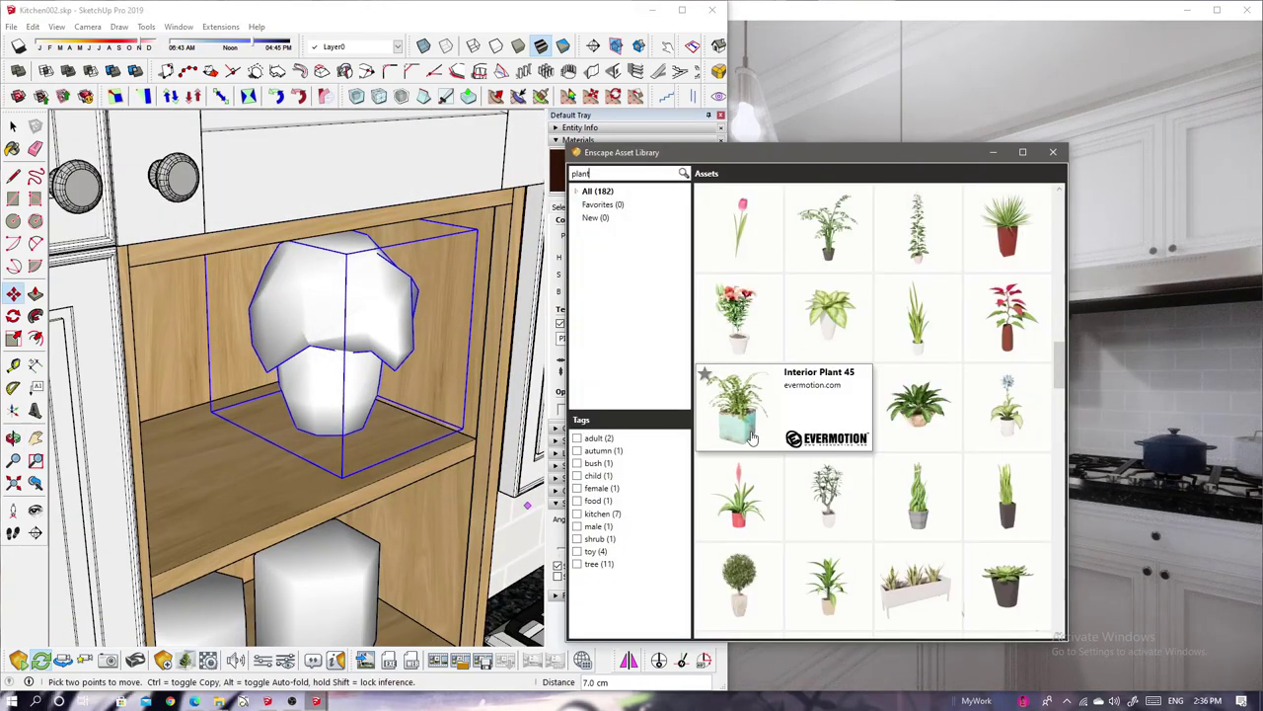
{"action": "scroll", "coordinate": [296, 457], "scroll_direction": "up", "scroll_amount": 3}
{"action": "mouse_move", "coordinate": [296, 457]}
{"action": "middle_mouse_down"}
{"action": "mouse_move", "coordinate": [274, 428]}
{"action": "mouse_move", "coordinate": [247, 497]}
{"action": "middle_mouse_up"}
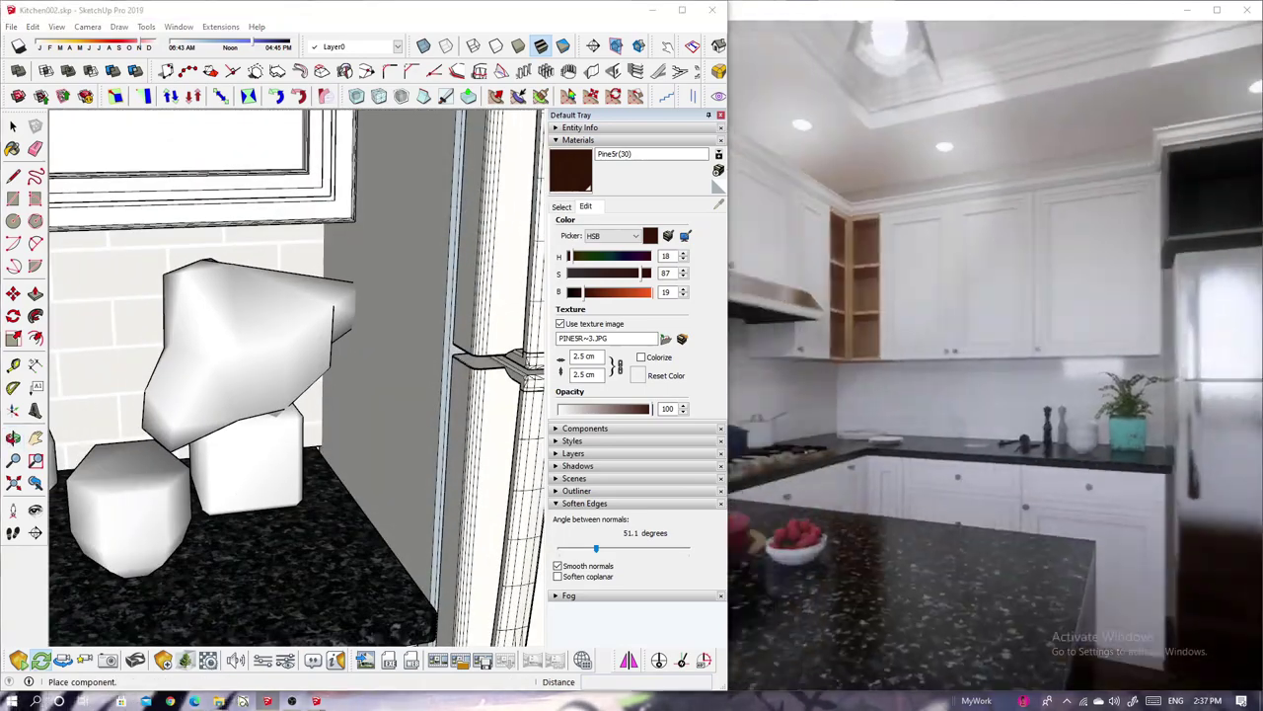
Draw the rail rectangle on the backsplash and extrude it into a thin board.
{"action": "key", "text": "space"}
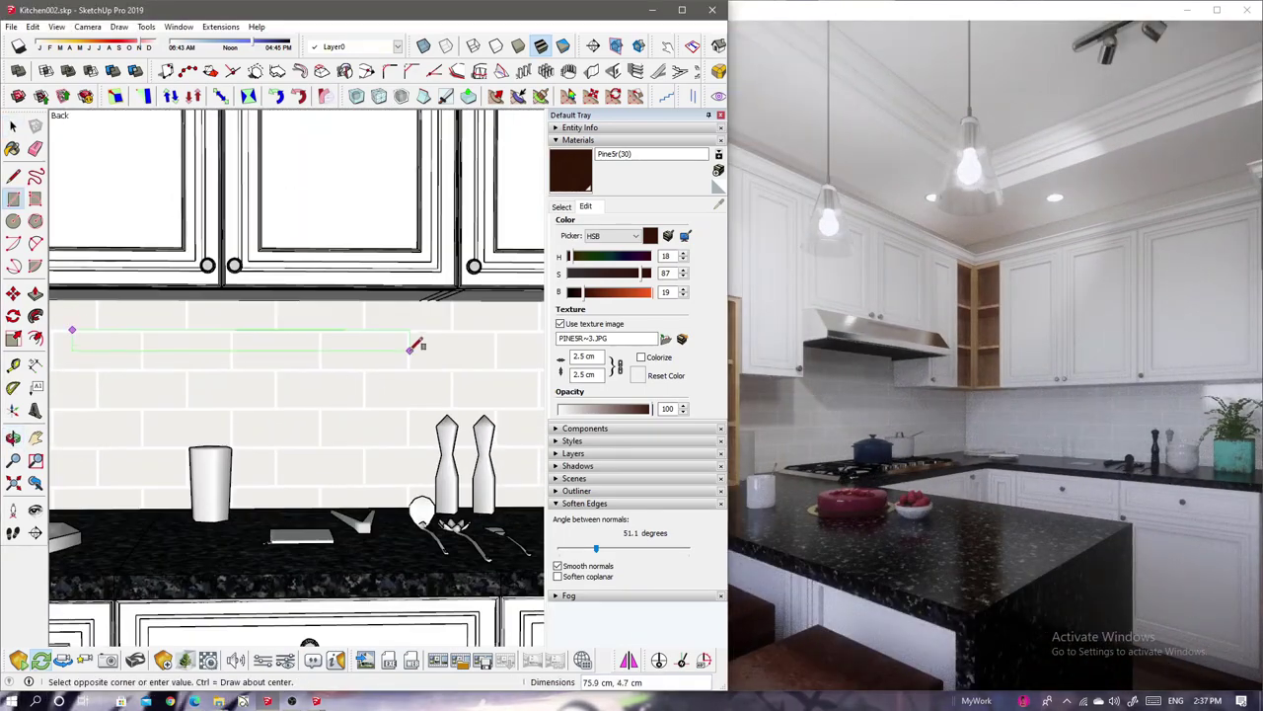
{"action": "left_click", "coordinate": [409, 349]}
{"action": "scroll", "coordinate": [423, 361], "scroll_direction": "up", "scroll_amount": 5}
{"action": "mouse_move", "coordinate": [422, 361]}
{"action": "middle_mouse_down"}
{"action": "mouse_move", "coordinate": [358, 375]}
{"action": "mouse_move", "coordinate": [373, 348]}
{"action": "middle_mouse_up"}
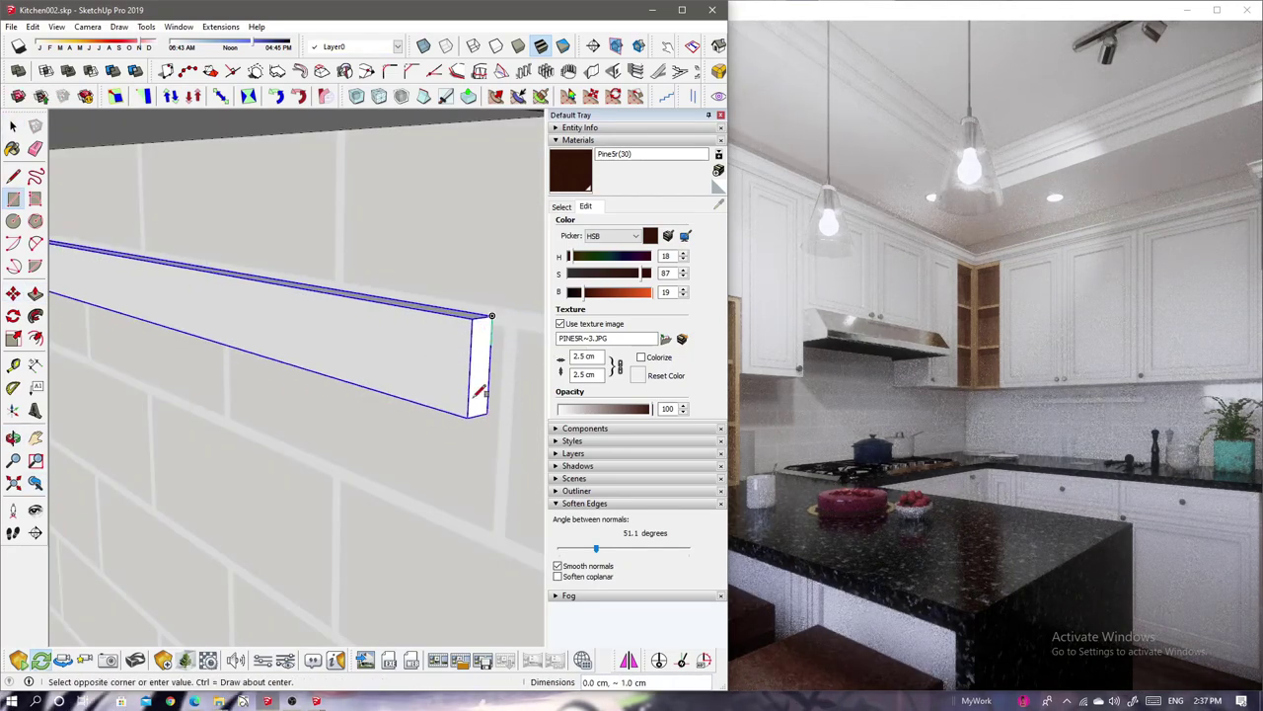
{"action": "scroll", "coordinate": [461, 403], "scroll_direction": "up", "scroll_amount": 2}
{"action": "left_click", "coordinate": [472, 397]}
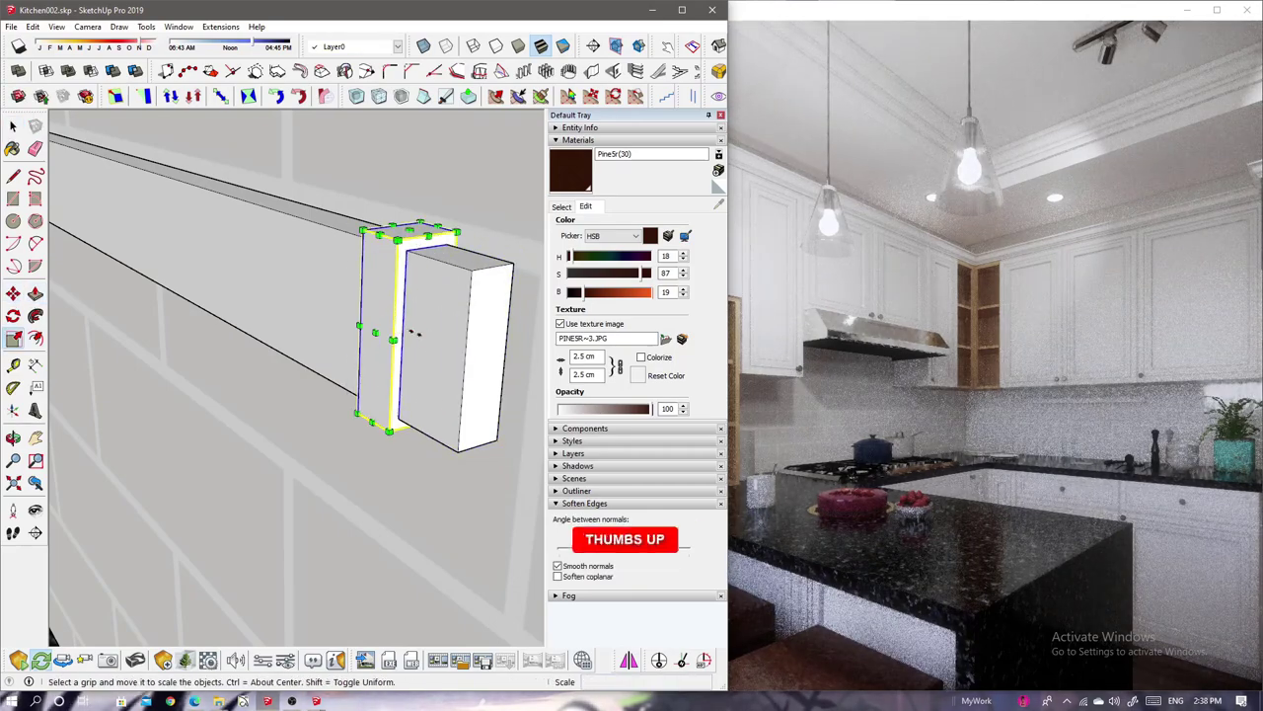
{"action": "scroll", "coordinate": [431, 340], "scroll_direction": "down", "scroll_amount": 5}
Paint the rail pieces under the cabinets with the Color - Graphite material.
{"action": "key", "text": "m"}
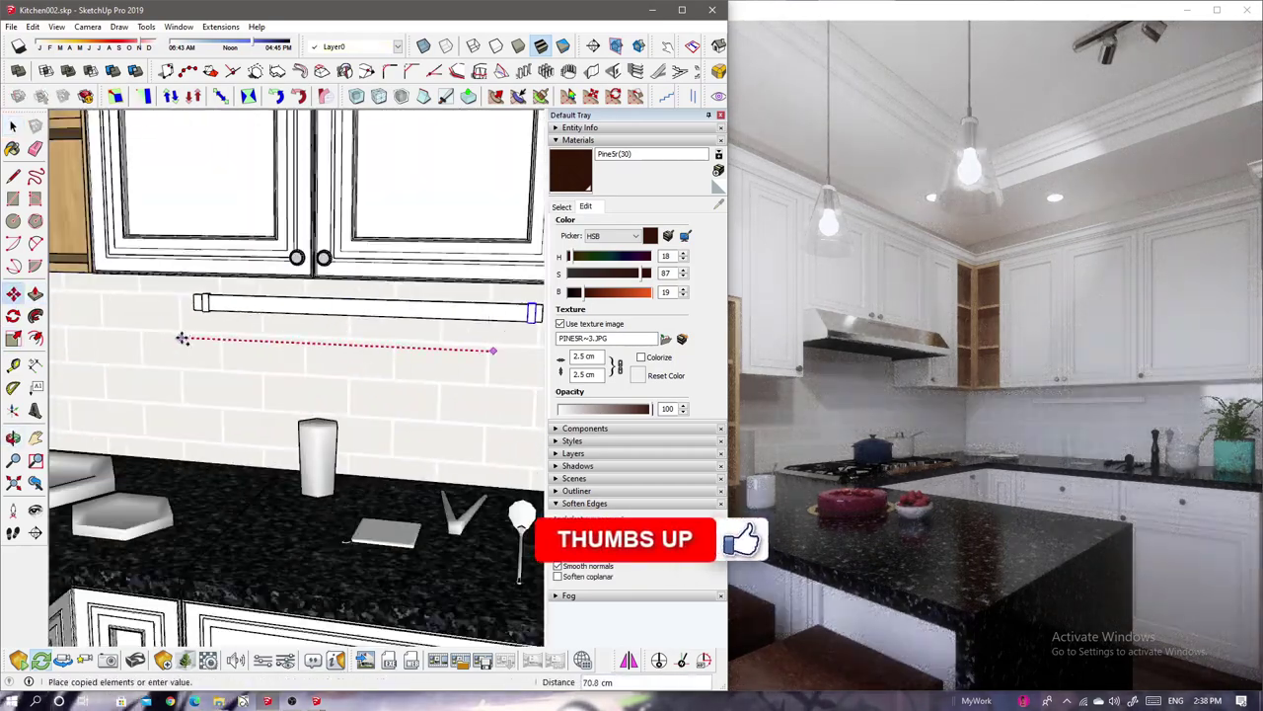
{"action": "middle_click_drag", "start_coordinate": [182, 338], "coordinate": [250, 309]}
{"action": "key", "text": "b"}
{"action": "left_click", "coordinate": [251, 309], "text": "alt"}
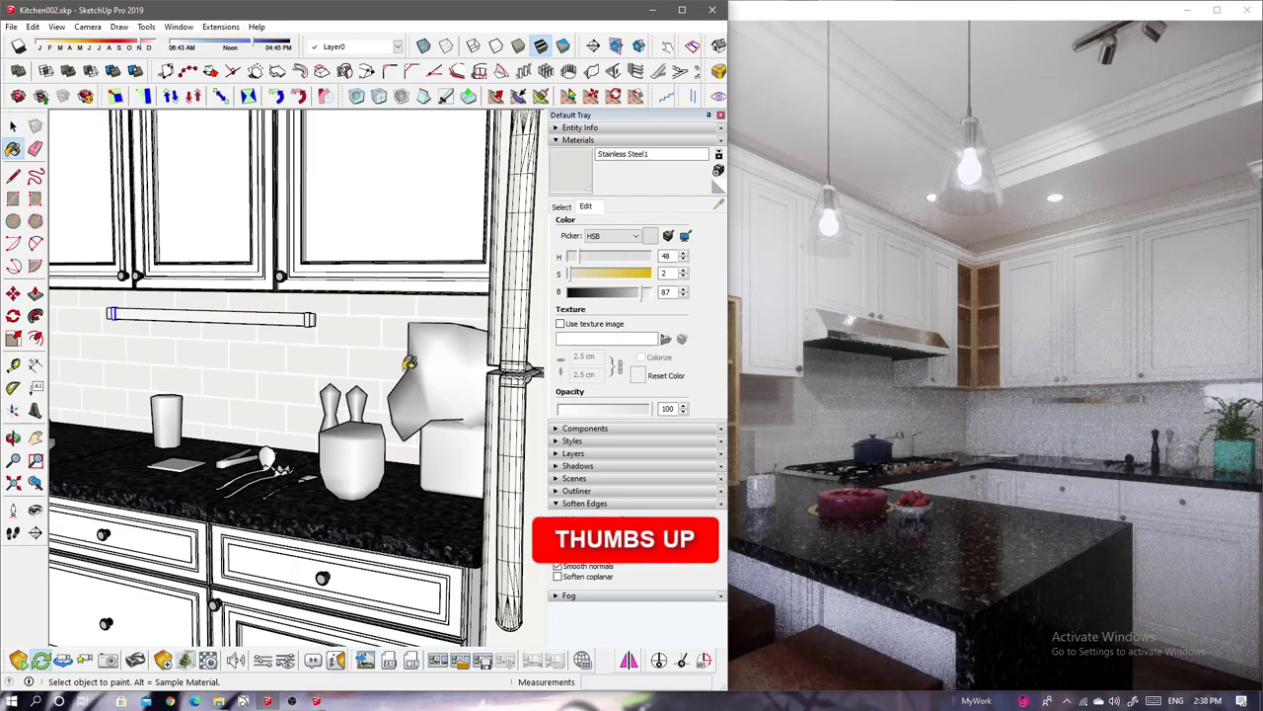
{"action": "mouse_move", "coordinate": [407, 363]}
{"action": "middle_mouse_down"}
{"action": "mouse_move", "coordinate": [330, 313]}
{"action": "mouse_move", "coordinate": [254, 392]}
{"action": "mouse_move", "coordinate": [402, 384]}
{"action": "middle_mouse_up"}
{"action": "left_click", "coordinate": [331, 313], "text": "alt"}
{"action": "scroll", "coordinate": [451, 375], "scroll_direction": "up", "scroll_amount": 3}
Scale the dark end piece narrower along its width.
{"action": "key", "text": "space"}
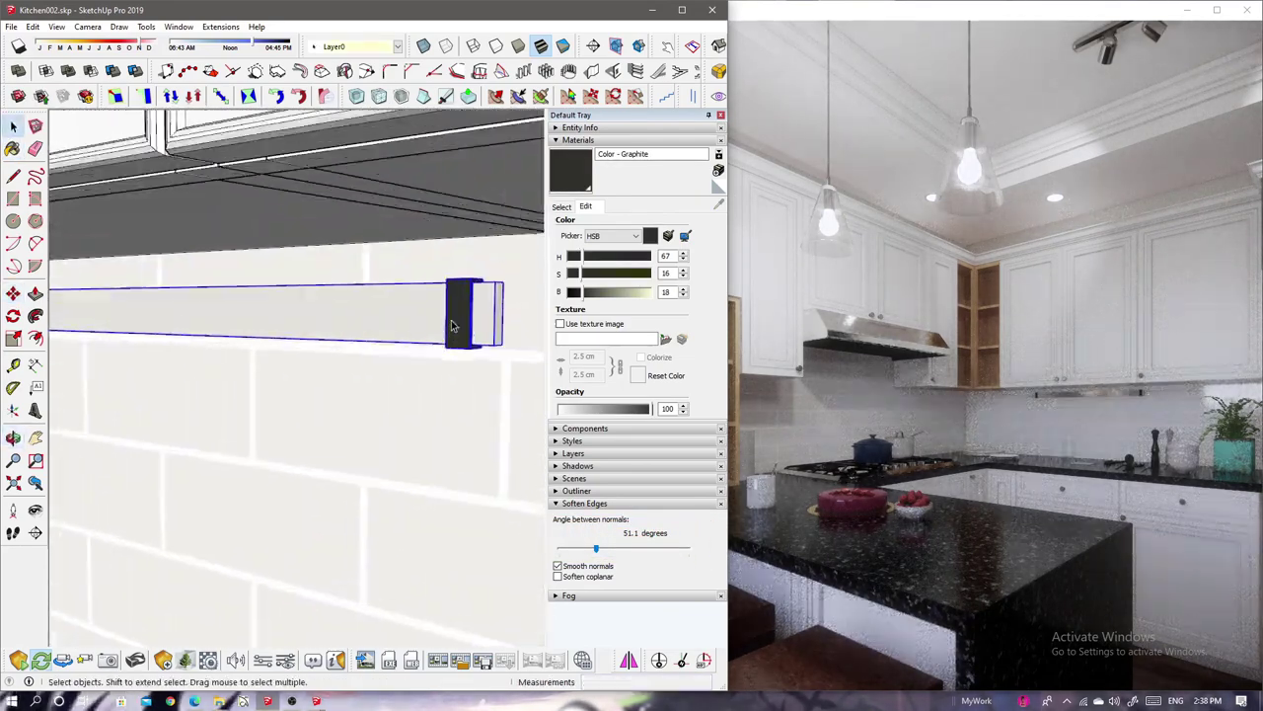
{"action": "scroll", "coordinate": [453, 326], "scroll_direction": "down", "scroll_amount": 3}
{"action": "key", "text": "s"}
{"action": "middle_click_drag", "start_coordinate": [296, 381], "coordinate": [197, 296]}
{"action": "left_click_drag", "start_coordinate": [241, 353], "coordinate": [304, 357]}
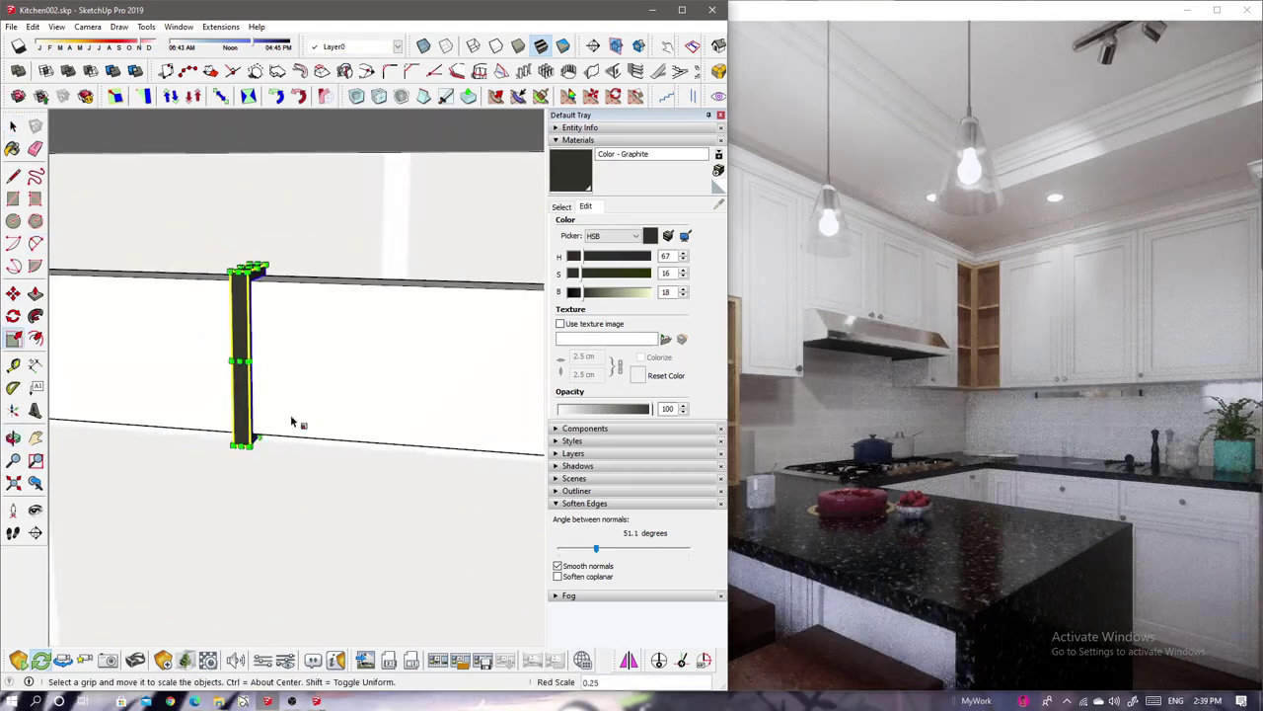
{"action": "key", "text": "space"}
Draw and extrude the hook's bottom arm, forming the J-shaped hook.
{"action": "middle_click_drag", "start_coordinate": [246, 460], "coordinate": [210, 406]}
{"action": "key", "text": "l"}
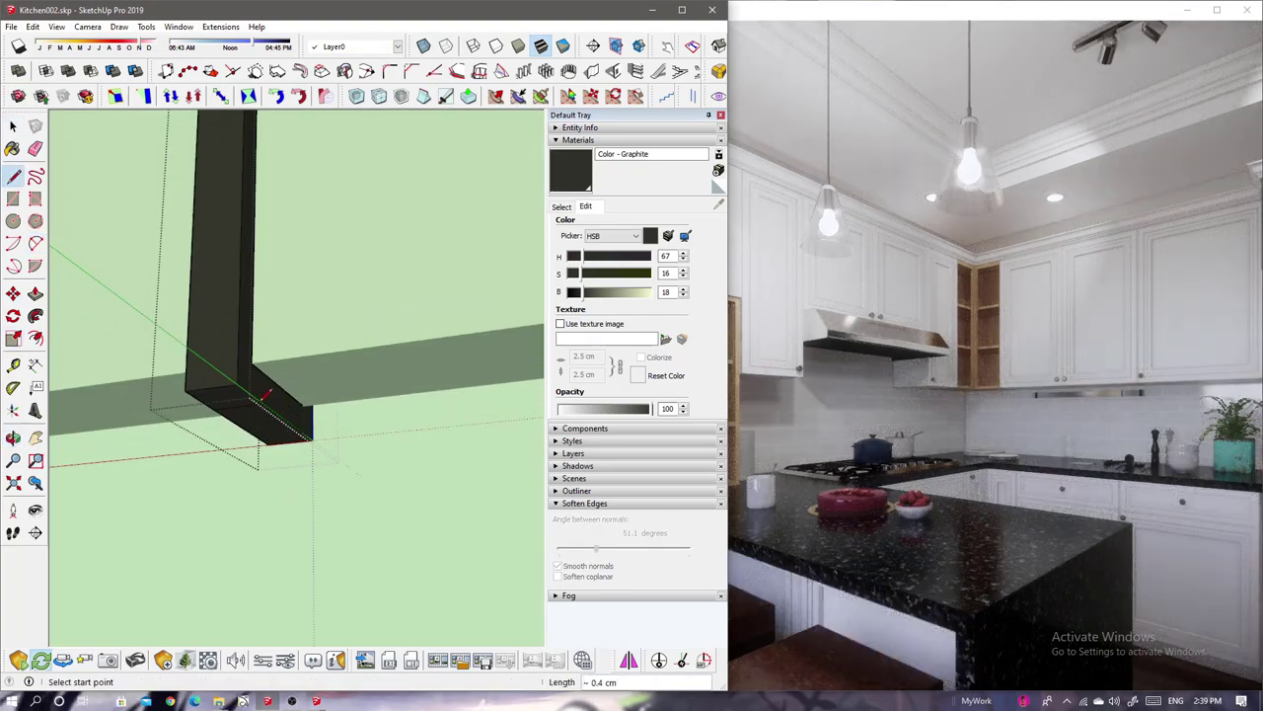
{"action": "middle_click_drag", "start_coordinate": [312, 439], "coordinate": [296, 409]}
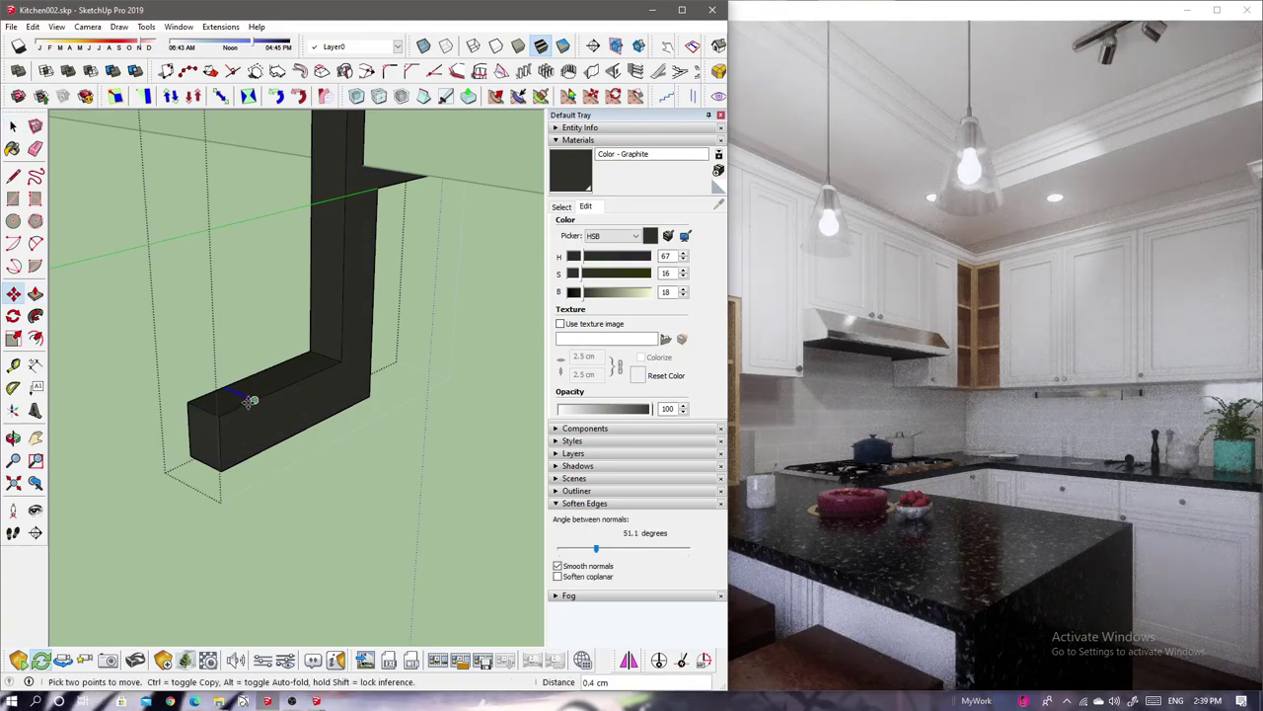
{"action": "key", "text": "space"}
{"action": "scroll", "coordinate": [341, 400], "scroll_direction": "down", "scroll_amount": 3}
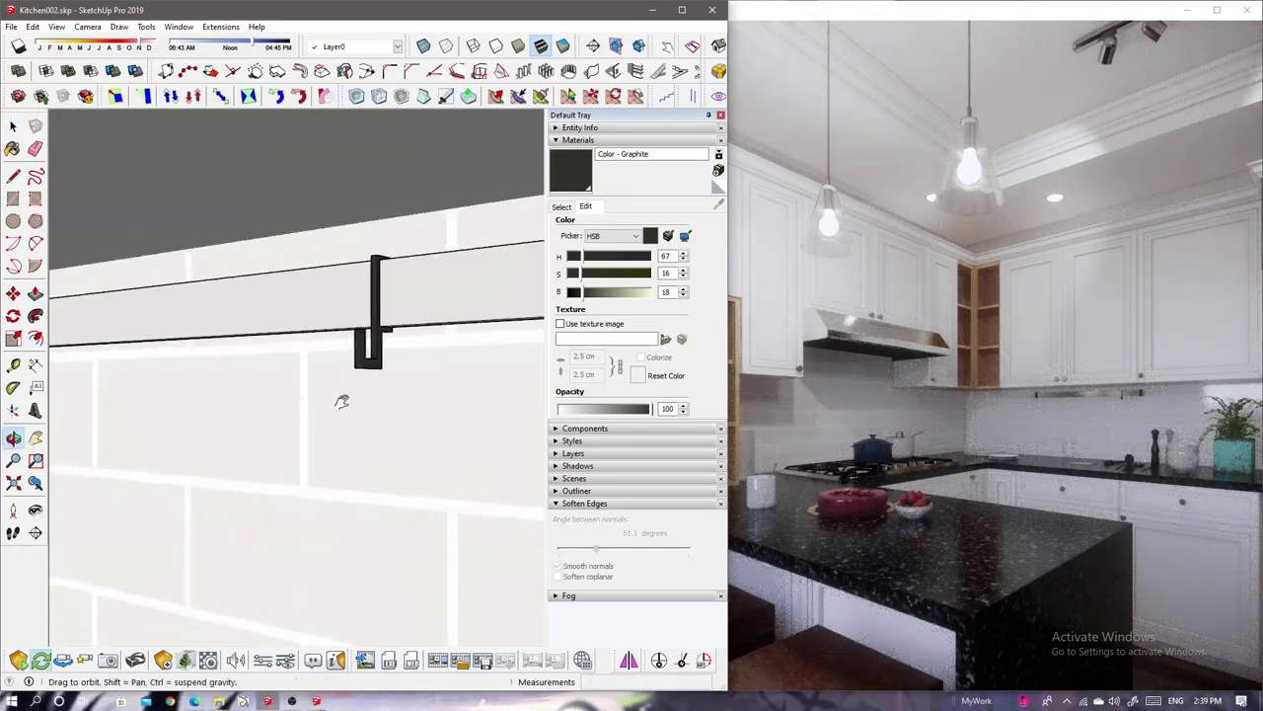
{"action": "left_click", "coordinate": [284, 547]}
Bring the J-shaped rail hook and the countertop utensils into close view.
{"action": "middle_click_drag", "start_coordinate": [228, 409], "coordinate": [264, 444]}
{"action": "key", "text": "m"}
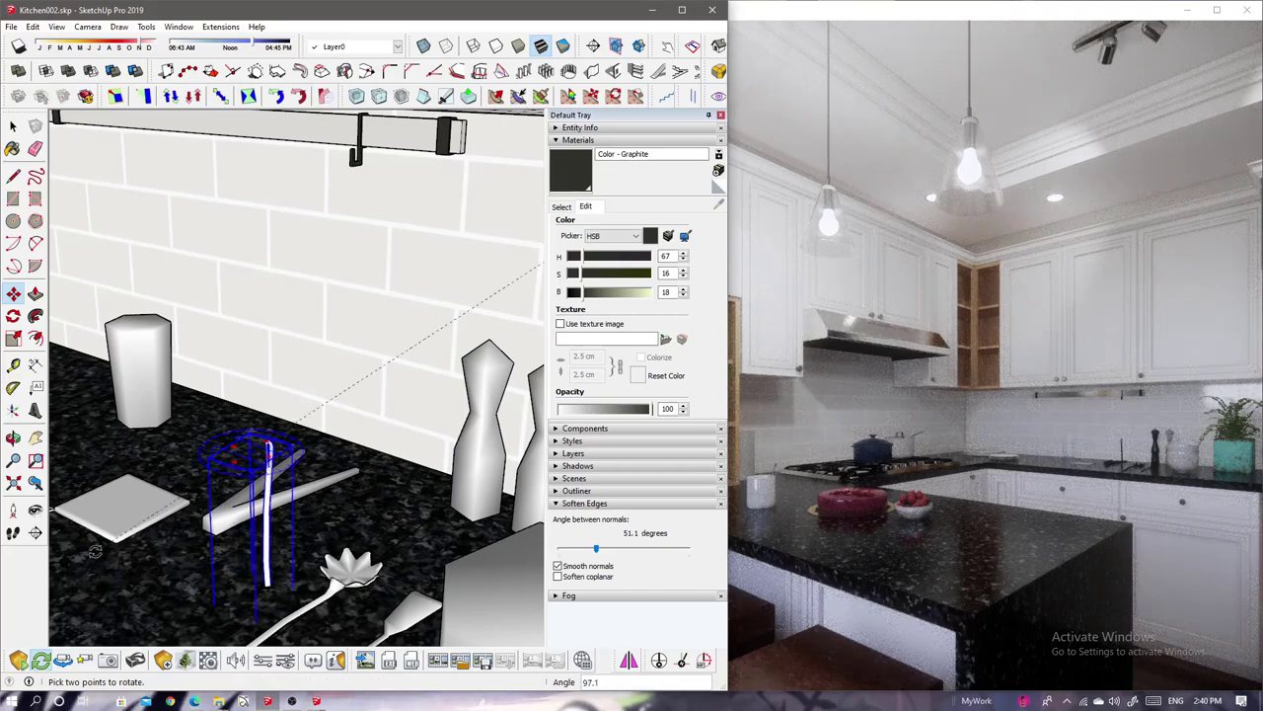
{"action": "scroll", "coordinate": [95, 553], "scroll_direction": "up", "scroll_amount": 6}
{"action": "scroll", "coordinate": [95, 553], "scroll_direction": "down", "scroll_amount": 2}
{"action": "key", "text": "m"}
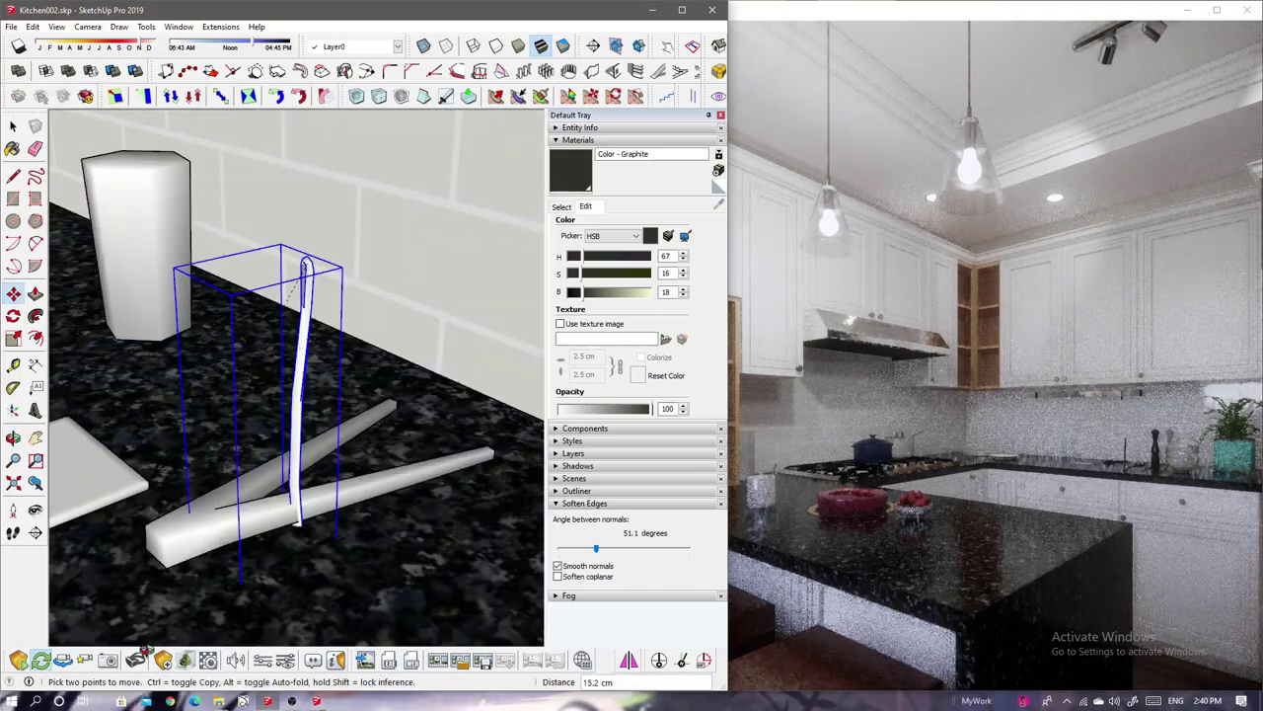
{"action": "scroll", "coordinate": [297, 444], "scroll_direction": "up", "scroll_amount": 5}
{"action": "middle_click_drag", "start_coordinate": [296, 444], "coordinate": [446, 575]}
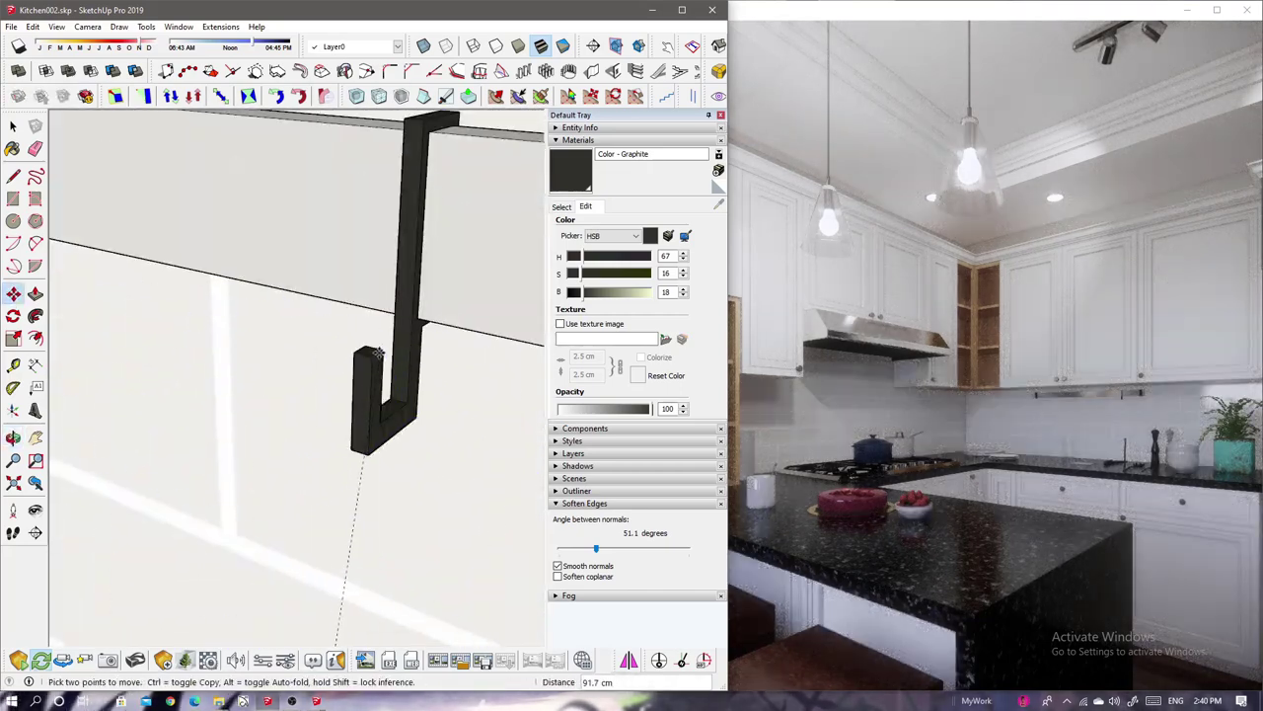
{"action": "key", "text": "5"}
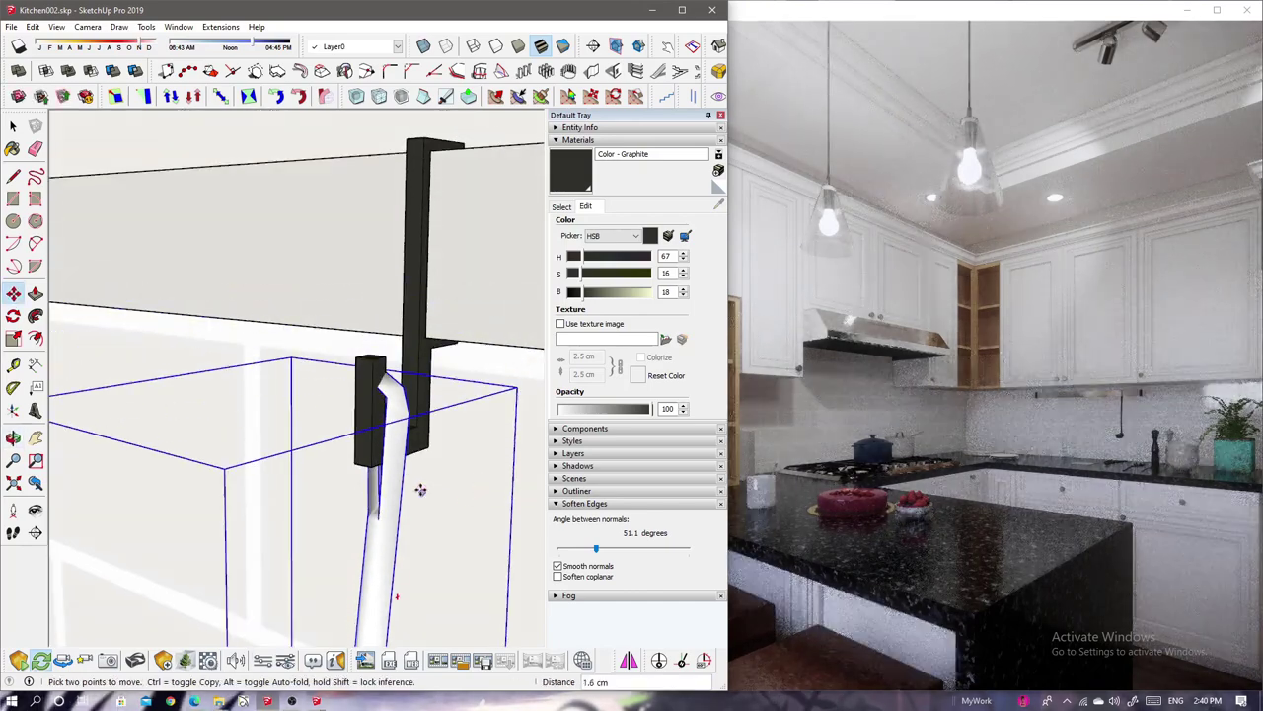
{"action": "scroll", "coordinate": [422, 402], "scroll_direction": "down", "scroll_amount": 3}
{"action": "middle_click_drag", "start_coordinate": [422, 404], "coordinate": [333, 457]}
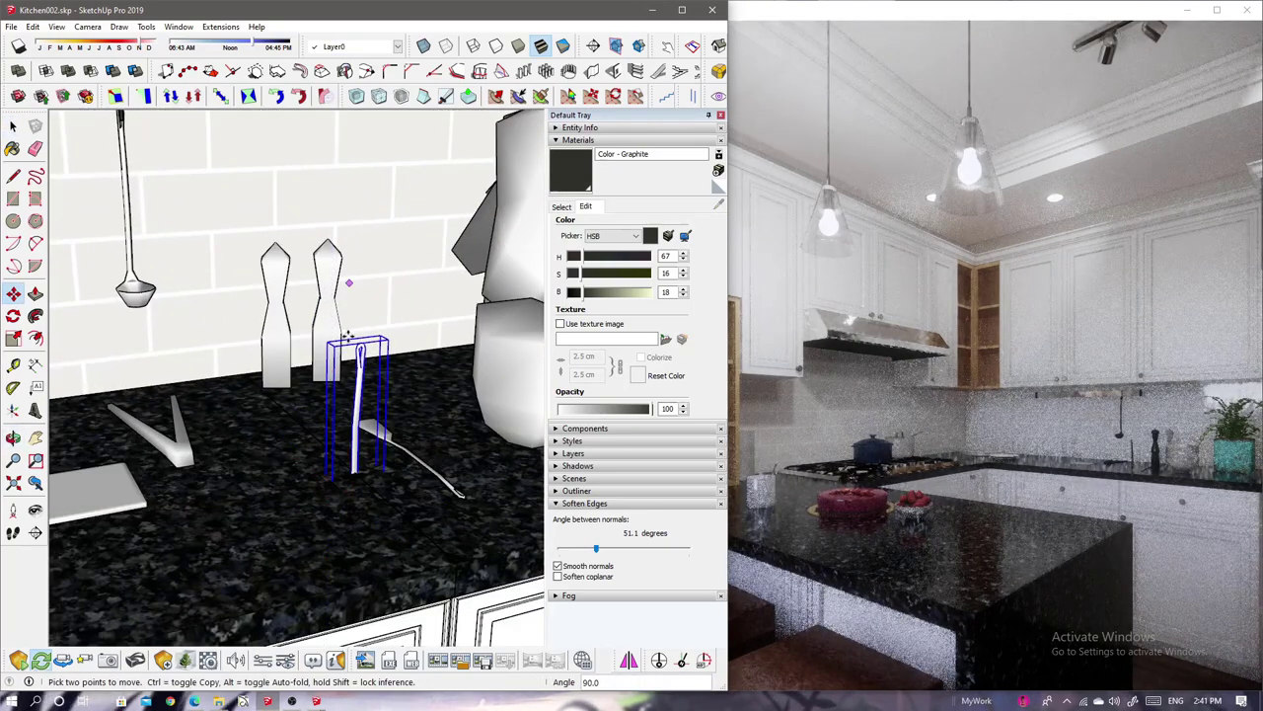
{"action": "scroll", "coordinate": [343, 340], "scroll_direction": "up", "scroll_amount": 2}
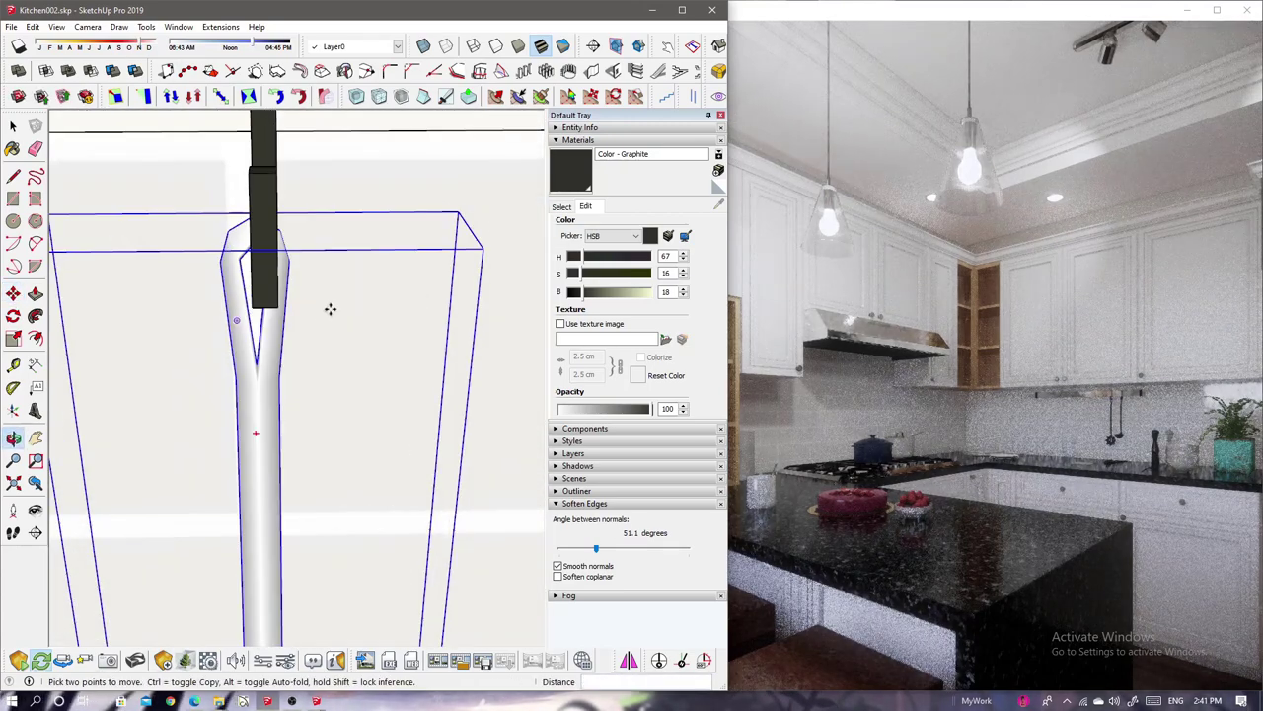
{"action": "scroll", "coordinate": [465, 232], "scroll_direction": "down", "scroll_amount": 5}
Move and rotate the spatula, skimmer and ladle onto the wall rail hooks.
{"action": "key", "text": "space"}
{"action": "scroll", "coordinate": [296, 227], "scroll_direction": "down", "scroll_amount": 3}
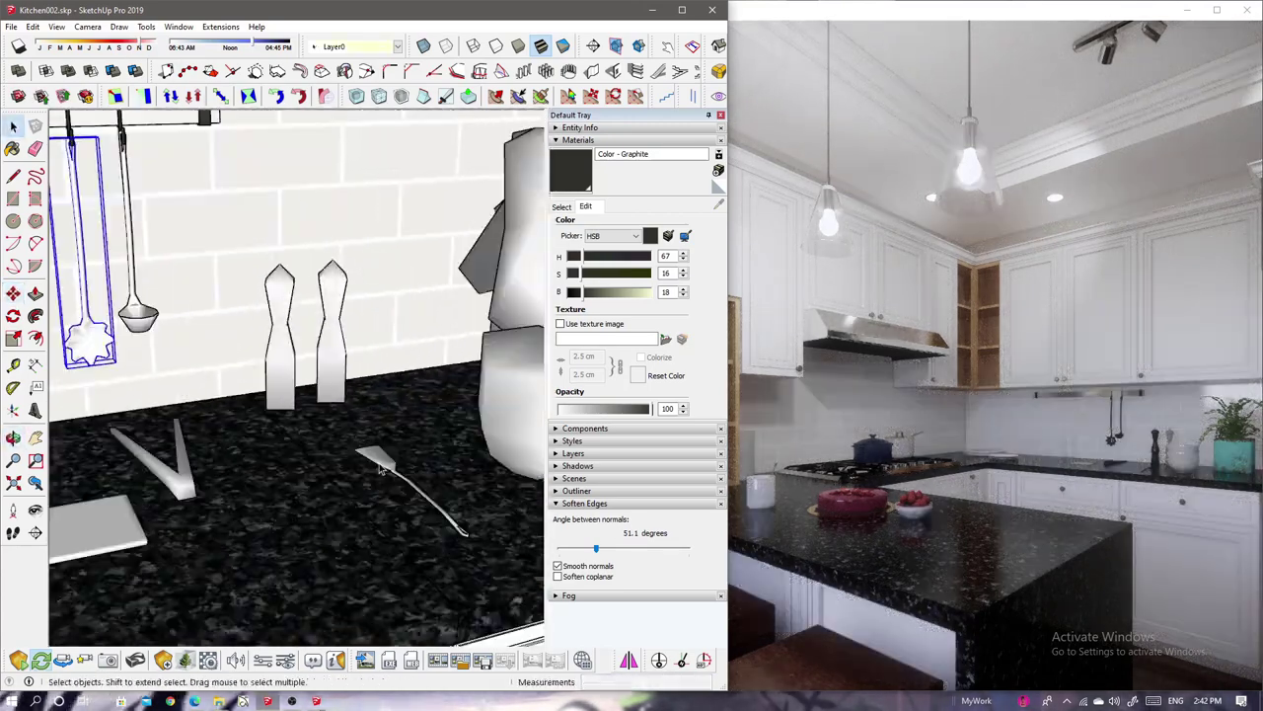
{"action": "key", "text": "m"}
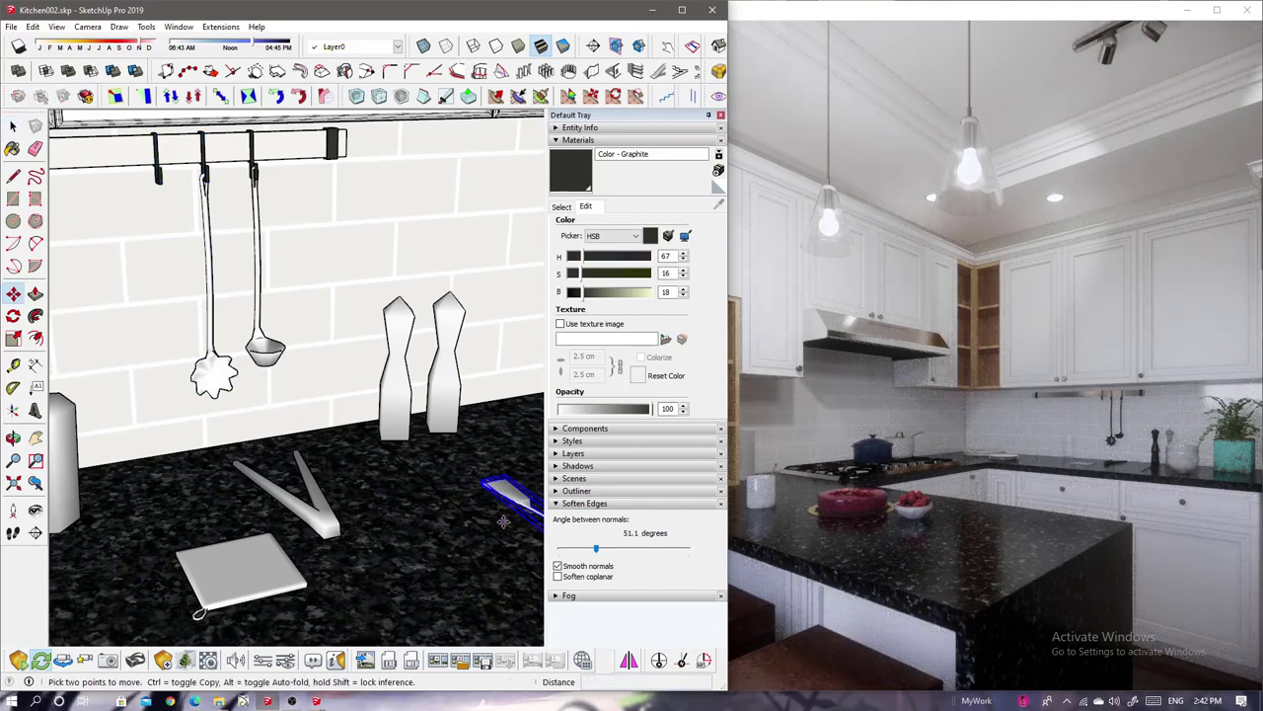
{"action": "scroll", "coordinate": [375, 355], "scroll_direction": "up", "scroll_amount": 1}
{"action": "key", "text": "q"}
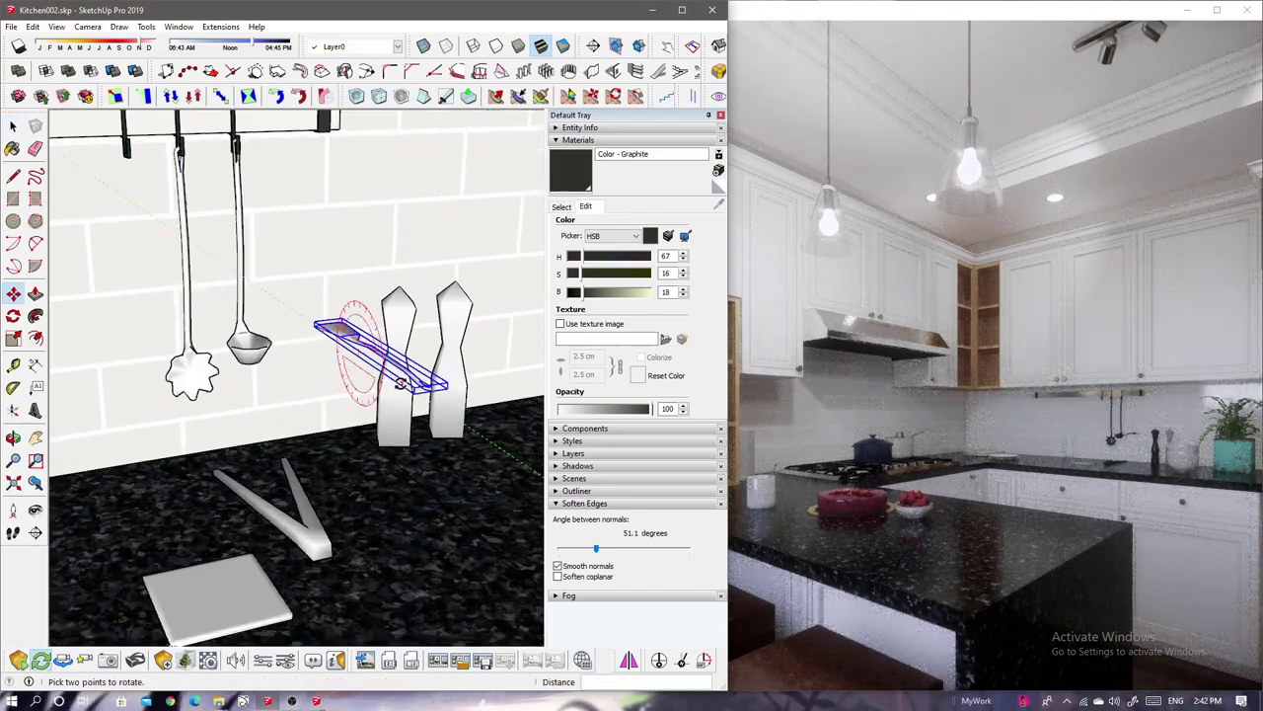
{"action": "scroll", "coordinate": [364, 206], "scroll_direction": "up", "scroll_amount": 2}
{"action": "key", "text": "m"}
{"action": "scroll", "coordinate": [380, 351], "scroll_direction": "up", "scroll_amount": 3}
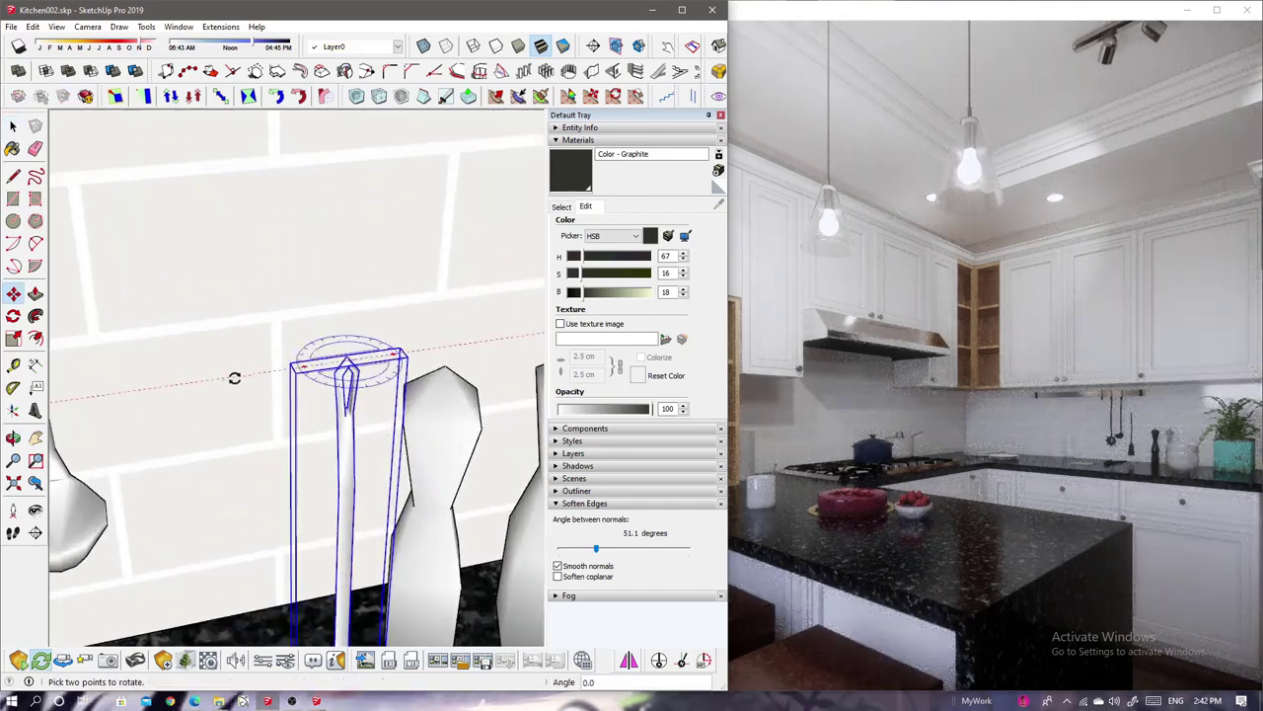
{"action": "scroll", "coordinate": [234, 378], "scroll_direction": "up", "scroll_amount": 3}
{"action": "scroll", "coordinate": [350, 369], "scroll_direction": "down", "scroll_amount": 3}
{"action": "mouse_move", "coordinate": [313, 279]}
{"action": "middle_mouse_down"}
{"action": "mouse_move", "coordinate": [276, 338]}
{"action": "mouse_move", "coordinate": [373, 229]}
{"action": "middle_mouse_up"}
{"action": "scroll", "coordinate": [253, 339], "scroll_direction": "down", "scroll_amount": 5}
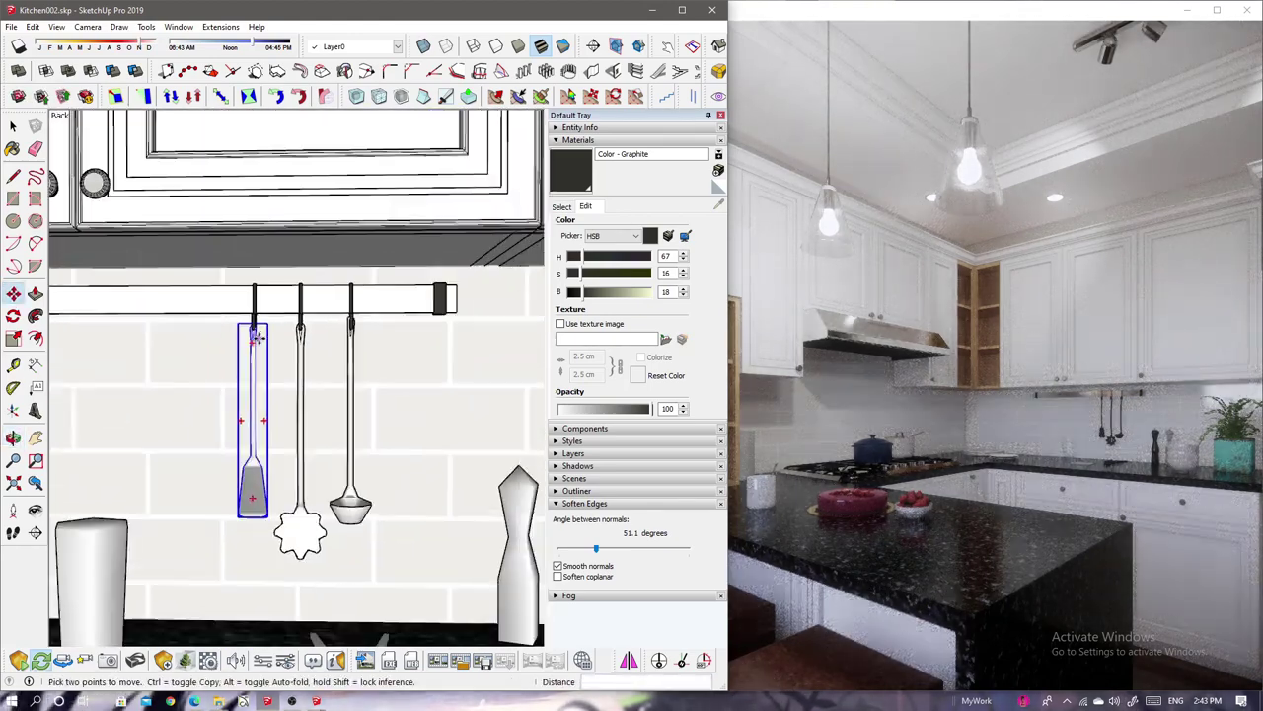
{"action": "scroll", "coordinate": [253, 395], "scroll_direction": "down", "scroll_amount": 2}
{"action": "scroll", "coordinate": [297, 533], "scroll_direction": "up", "scroll_amount": 2}
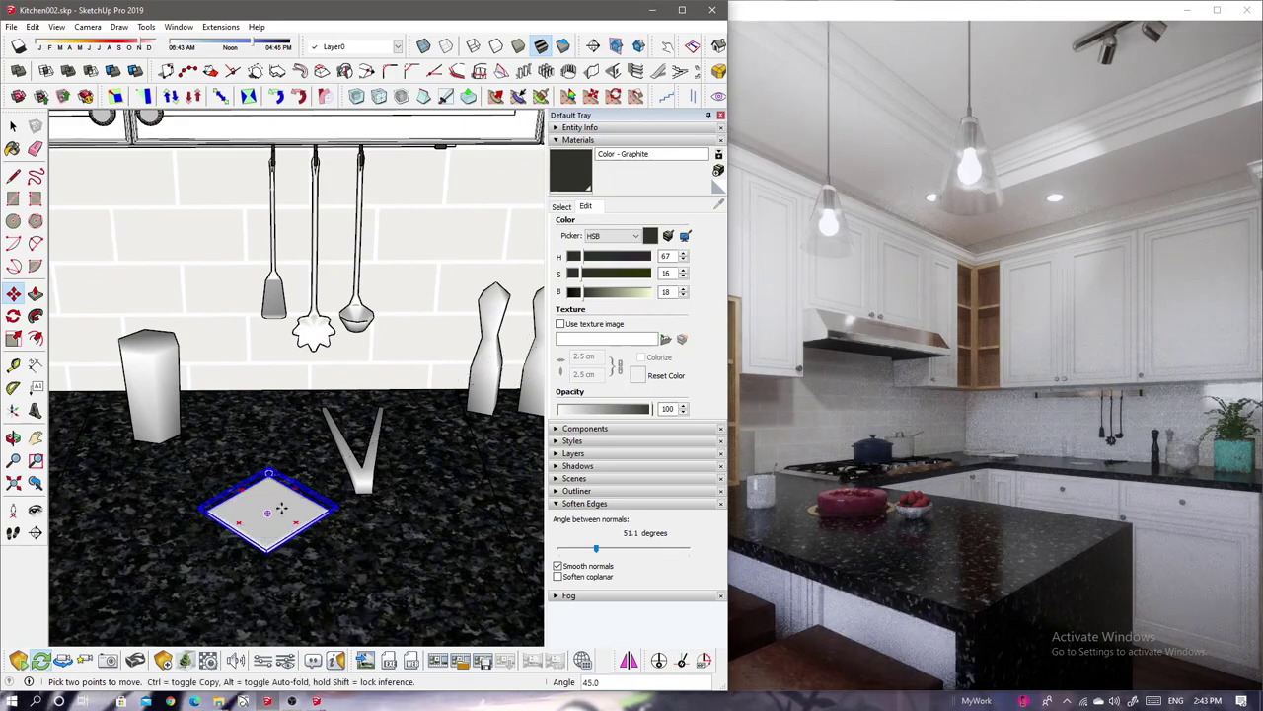
Hang the square board diamond-wise, rotated 45°, from another rail hook.
{"action": "middle_click_drag", "start_coordinate": [282, 508], "coordinate": [155, 323]}
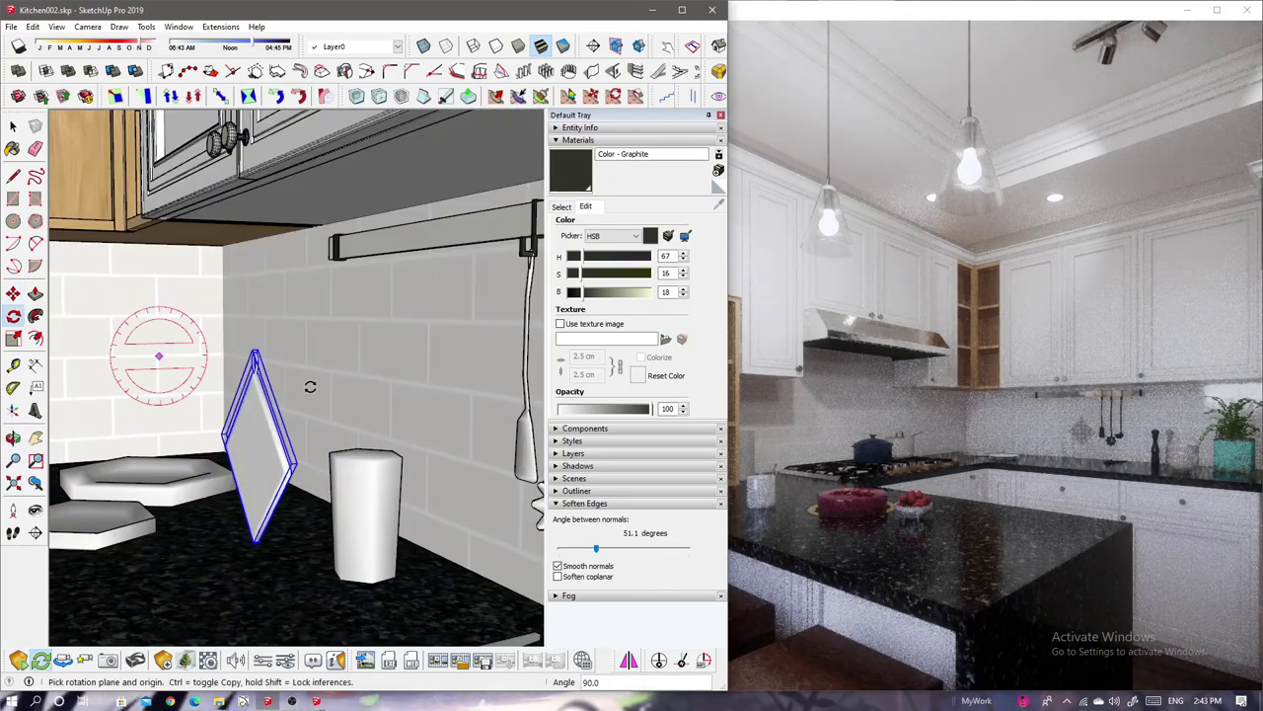
{"action": "middle_click_drag", "start_coordinate": [310, 387], "coordinate": [577, 336]}
{"action": "key", "text": "space"}
{"action": "key", "text": "m"}
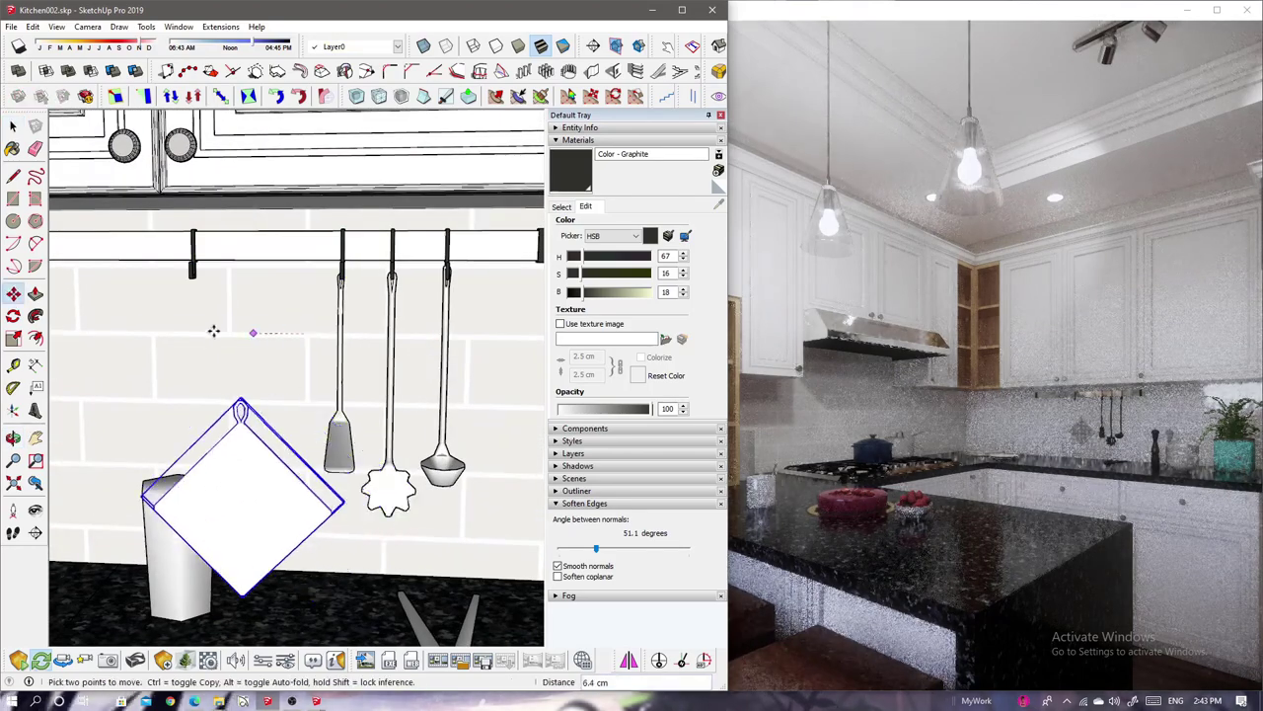
{"action": "mouse_move", "coordinate": [213, 332]}
{"action": "middle_mouse_down"}
{"action": "mouse_move", "coordinate": [132, 353]}
{"action": "mouse_move", "coordinate": [242, 389]}
{"action": "mouse_move", "coordinate": [219, 328]}
{"action": "middle_mouse_up"}
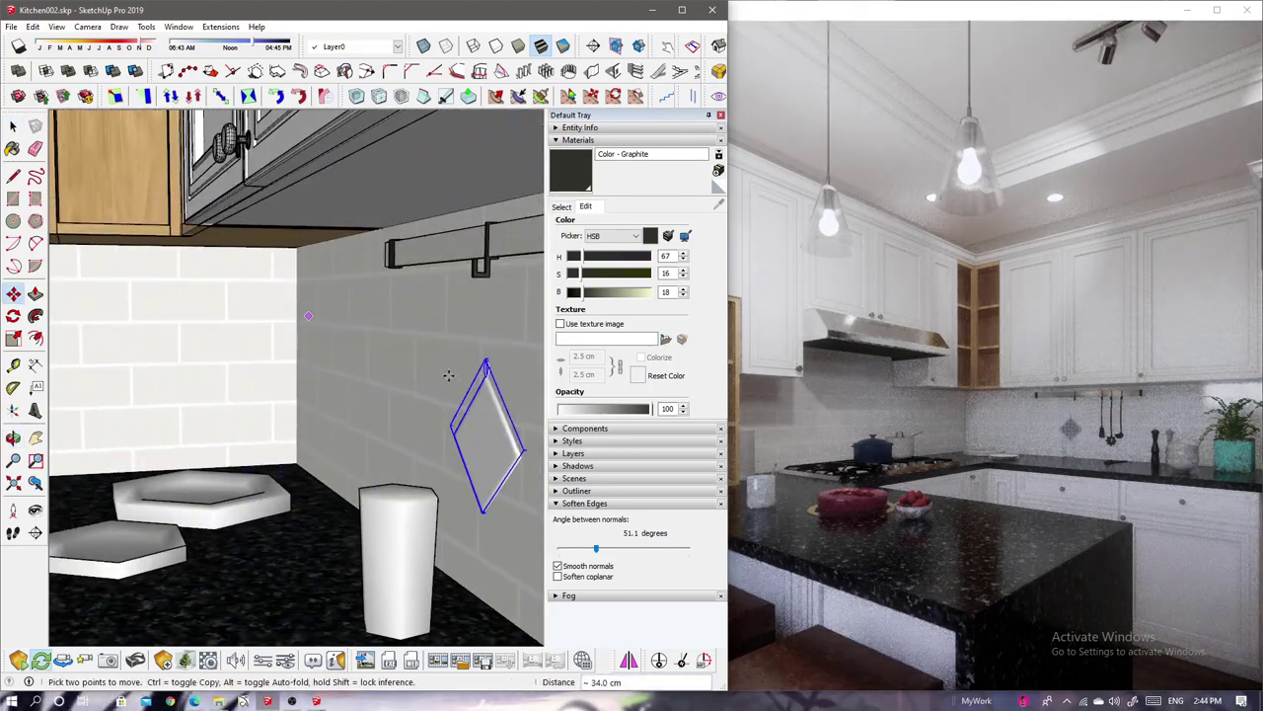
{"action": "scroll", "coordinate": [490, 367], "scroll_direction": "up", "scroll_amount": 3}
{"action": "mouse_move", "coordinate": [473, 344]}
{"action": "middle_mouse_down"}
{"action": "mouse_move", "coordinate": [422, 353]}
{"action": "mouse_move", "coordinate": [521, 324]}
{"action": "mouse_move", "coordinate": [295, 433]}
{"action": "mouse_move", "coordinate": [469, 477]}
{"action": "mouse_move", "coordinate": [424, 415]}
{"action": "mouse_move", "coordinate": [442, 156]}
{"action": "middle_mouse_up"}
{"action": "scroll", "coordinate": [463, 515], "scroll_direction": "down", "scroll_amount": 3}
Place a shrunken cone pendant under the range hood and copy it along the hood.
{"action": "scroll", "coordinate": [425, 415], "scroll_direction": "up", "scroll_amount": 3}
{"action": "left_click", "coordinate": [345, 522]}
{"action": "middle_click_drag", "start_coordinate": [345, 522], "coordinate": [289, 569]}
{"action": "key", "text": "s"}
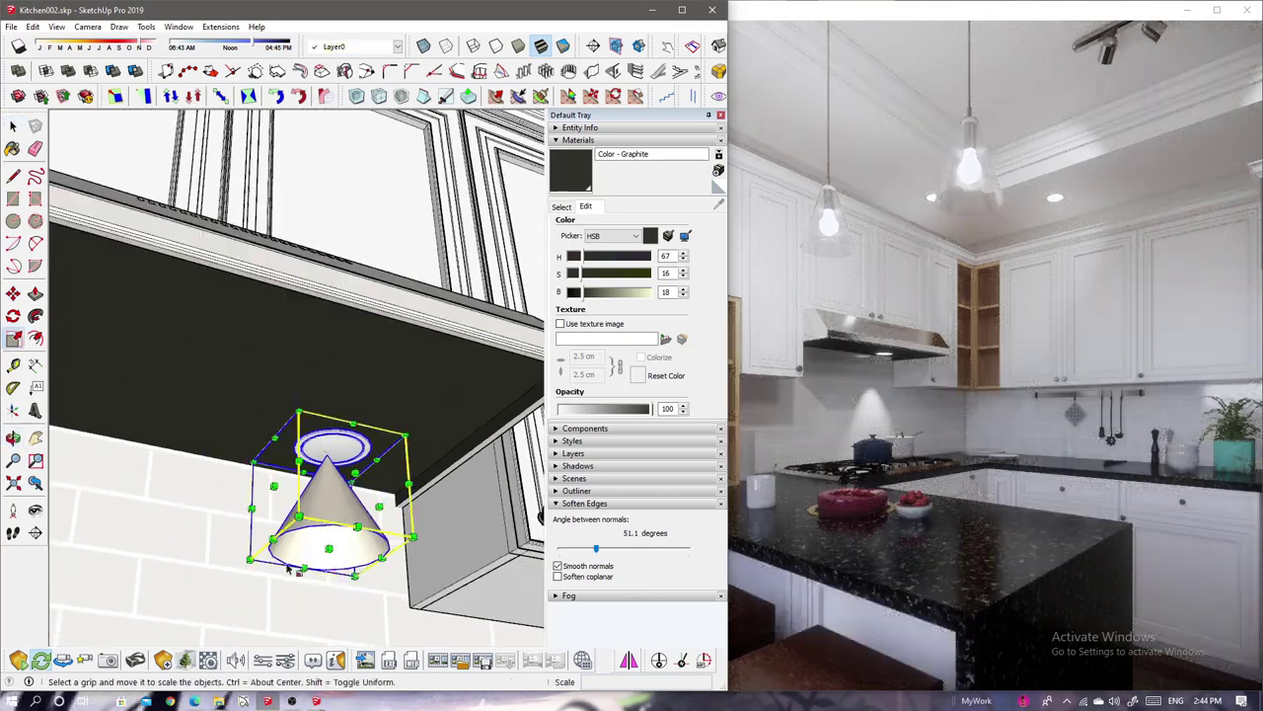
{"action": "left_click", "coordinate": [301, 518]}
{"action": "key", "text": "m"}
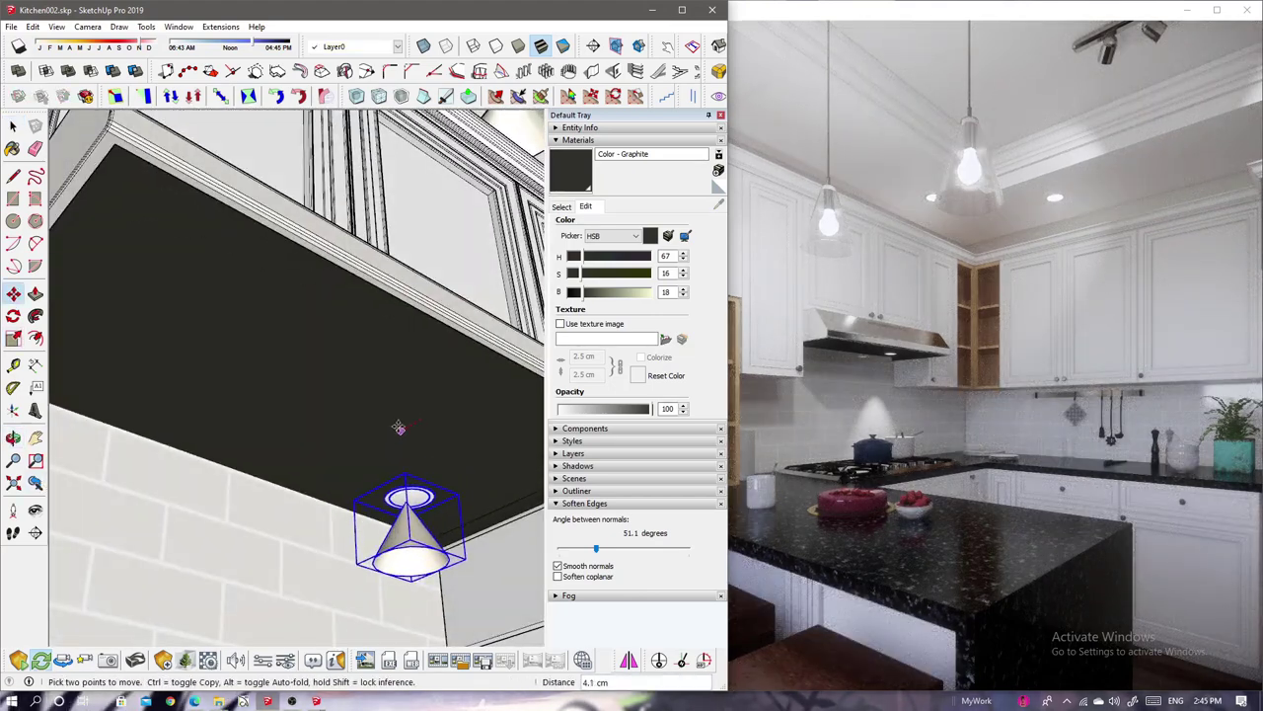
{"action": "middle_click_drag", "start_coordinate": [400, 428], "coordinate": [339, 451]}
{"action": "left_click", "coordinate": [400, 447]}
{"action": "key", "text": "ctrl"}
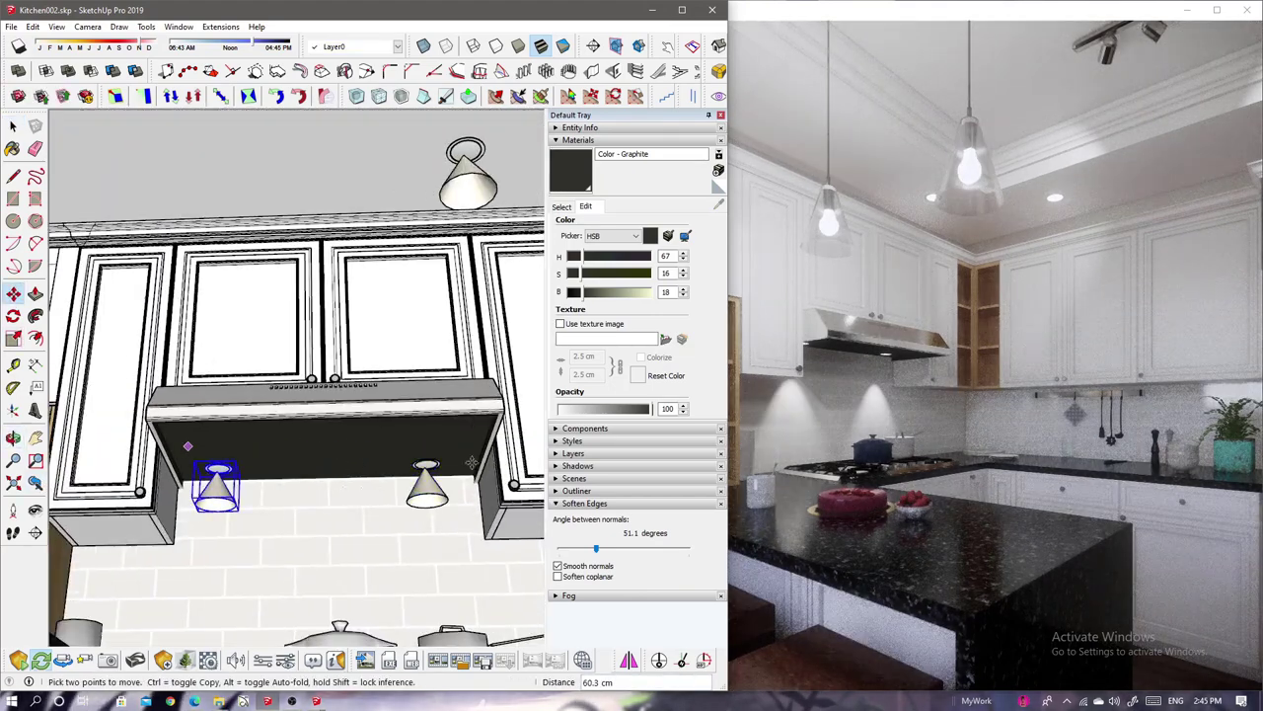
{"action": "middle_click_drag", "start_coordinate": [359, 513], "coordinate": [296, 451]}
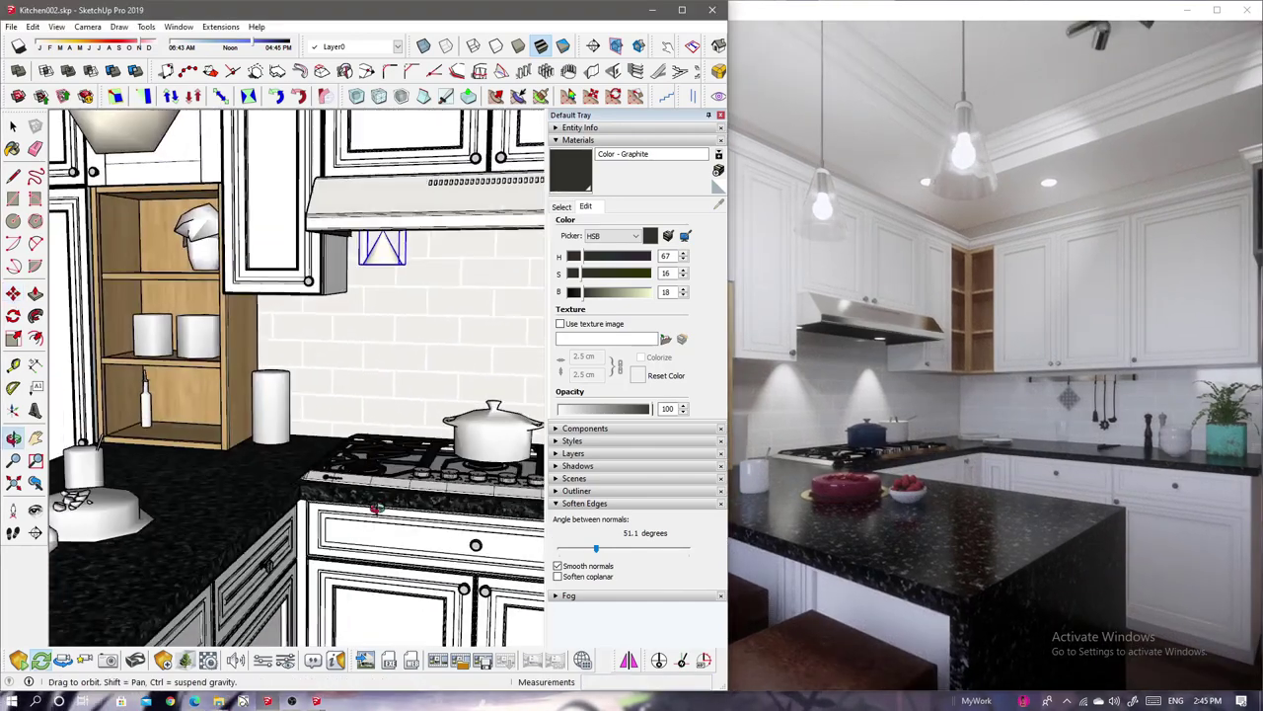
Darken the Black Marble material's Enscape Albedo brightness to 56%.
{"action": "key", "text": "b"}
{"action": "left_click", "coordinate": [225, 586], "text": "alt"}
{"action": "left_click", "coordinate": [553, 166]}
{"action": "left_click_drag", "start_coordinate": [708, 408], "coordinate": [630, 415]}
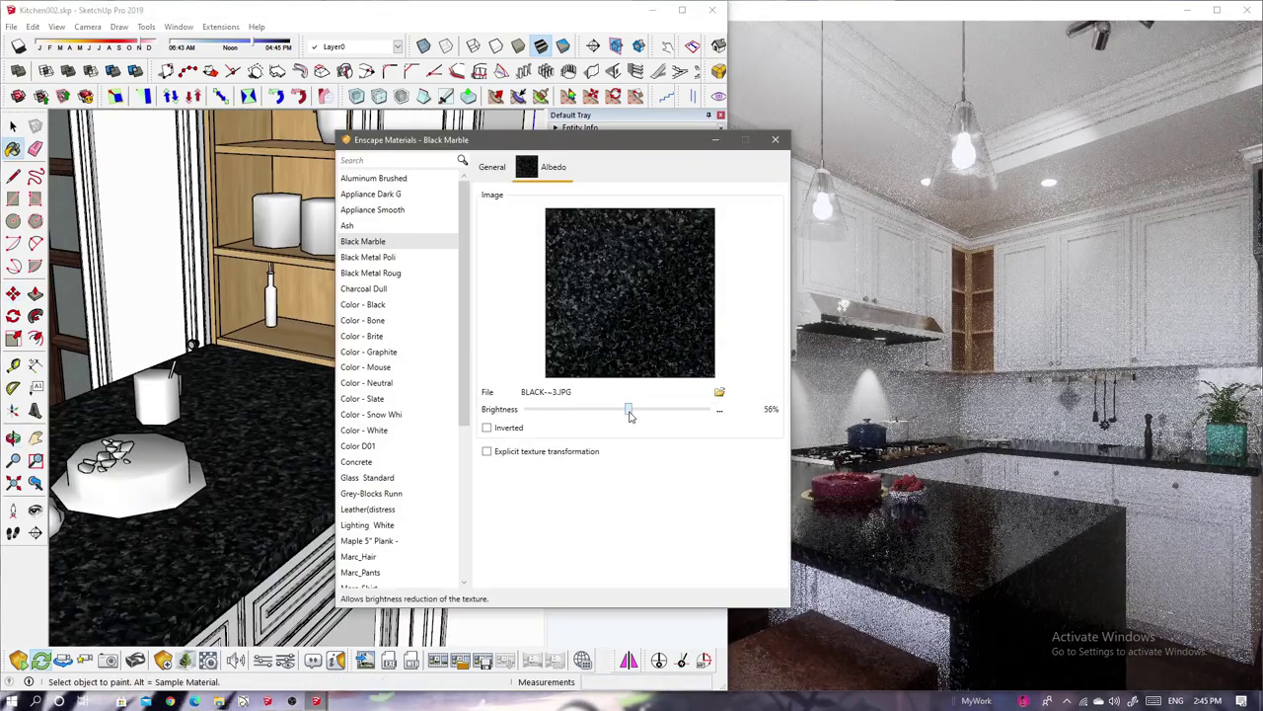
{"action": "left_click", "coordinate": [775, 139]}
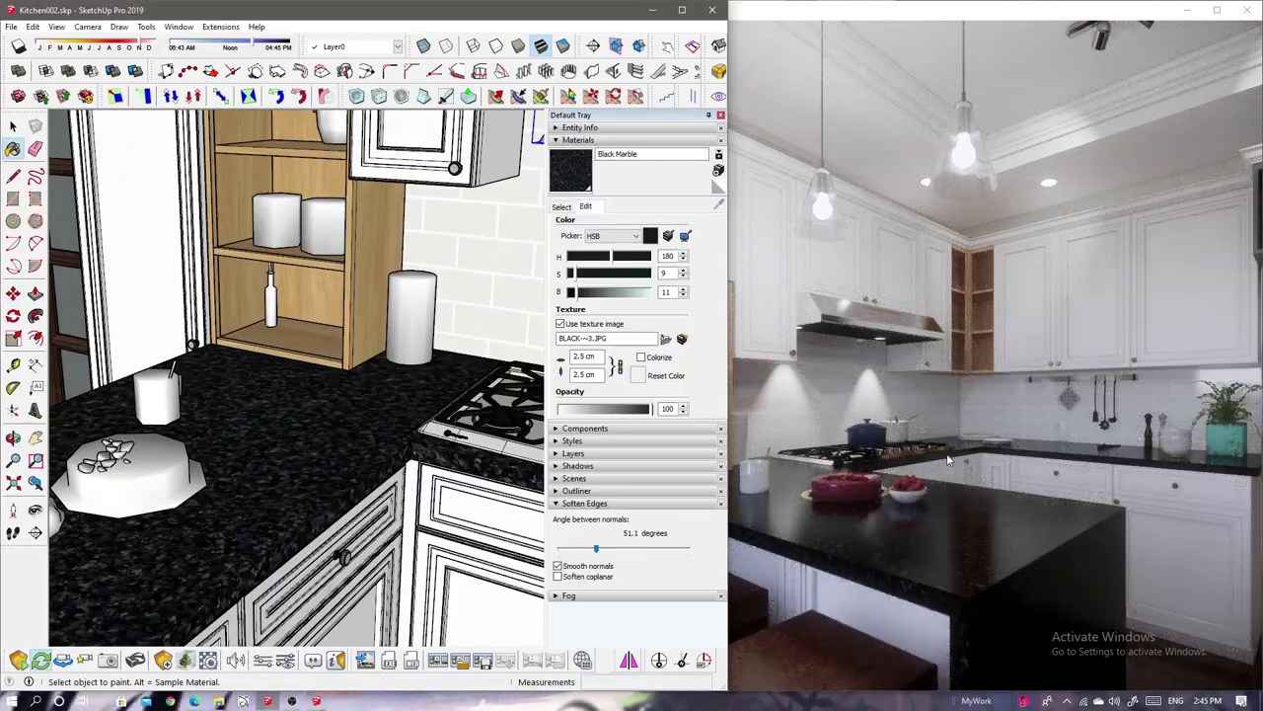
Move a small glass onto the cabinet shelf and array three copies along it (3x).
{"action": "middle_click_drag", "start_coordinate": [395, 395], "coordinate": [296, 345]}
{"action": "key", "text": "space"}
{"action": "left_click", "coordinate": [474, 367]}
{"action": "mouse_move", "coordinate": [474, 367]}
{"action": "middle_mouse_down"}
{"action": "mouse_move", "coordinate": [297, 257]}
{"action": "mouse_move", "coordinate": [249, 197]}
{"action": "middle_mouse_up"}
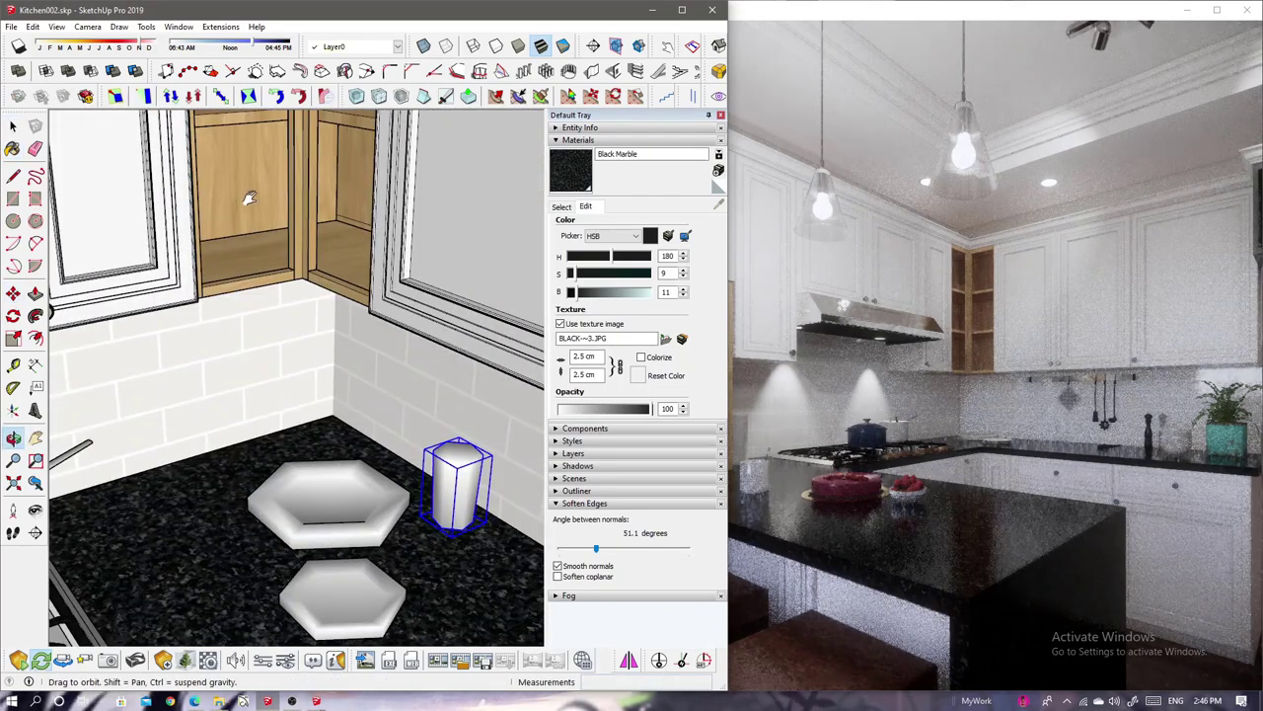
{"action": "scroll", "coordinate": [250, 197], "scroll_direction": "up", "scroll_amount": 5}
{"action": "middle_click_drag", "start_coordinate": [325, 395], "coordinate": [300, 440], "text": "shift"}
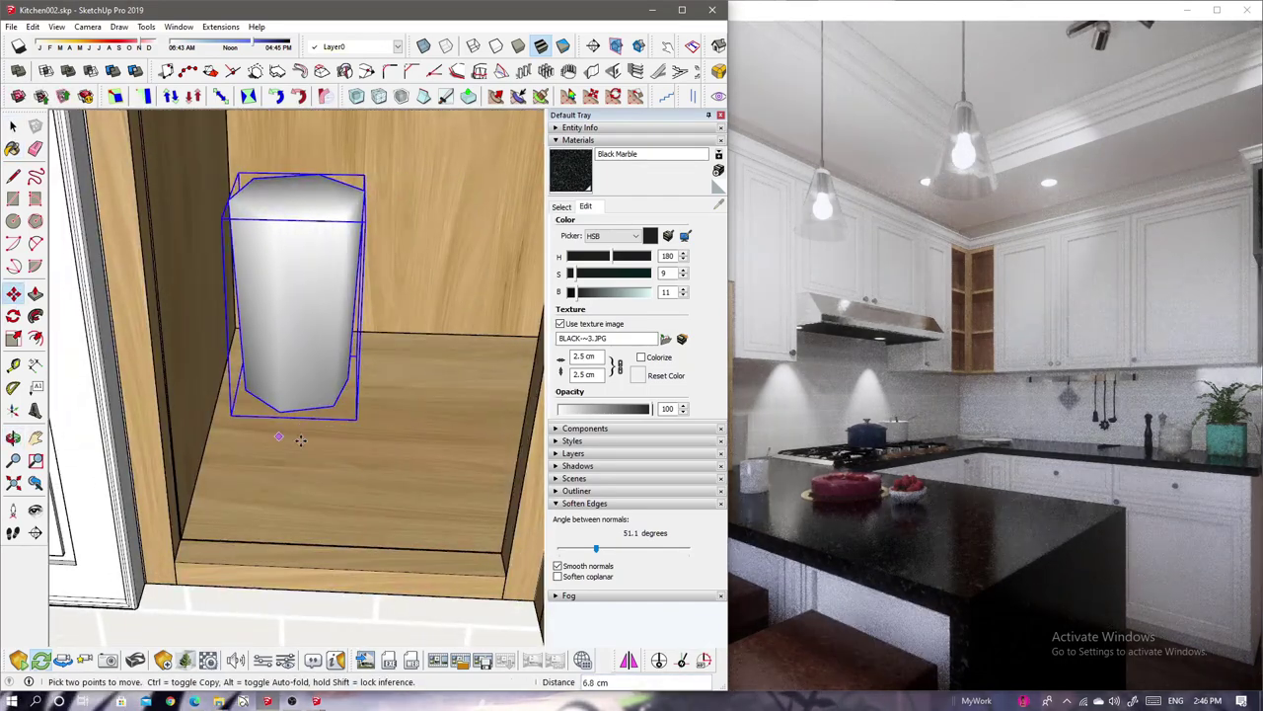
{"action": "key", "text": "ctrl"}
{"action": "left_click", "coordinate": [300, 440]}
{"action": "left_click", "coordinate": [444, 394]}
{"action": "scroll", "coordinate": [443, 394], "scroll_direction": "down", "scroll_amount": 3}
{"action": "type", "text": "3x"}
{"action": "key", "text": "Return"}
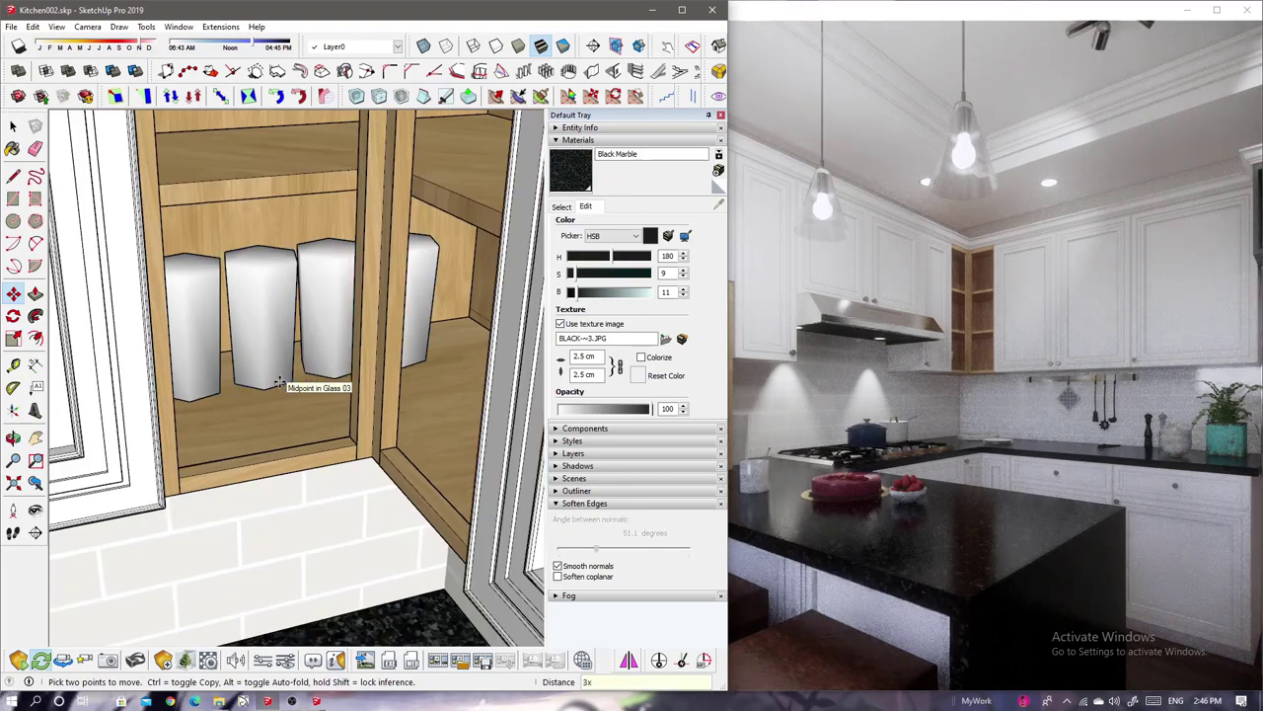
Copy the row of glasses into the next cabinet and add another glass further right.
{"action": "key", "text": "space"}
{"action": "left_click_drag", "start_coordinate": [494, 227], "coordinate": [158, 414]}
{"action": "scroll", "coordinate": [296, 375], "scroll_direction": "up", "scroll_amount": 3}
{"action": "key", "text": "m"}
{"action": "key", "text": "ctrl"}
{"action": "left_click", "coordinate": [297, 423]}
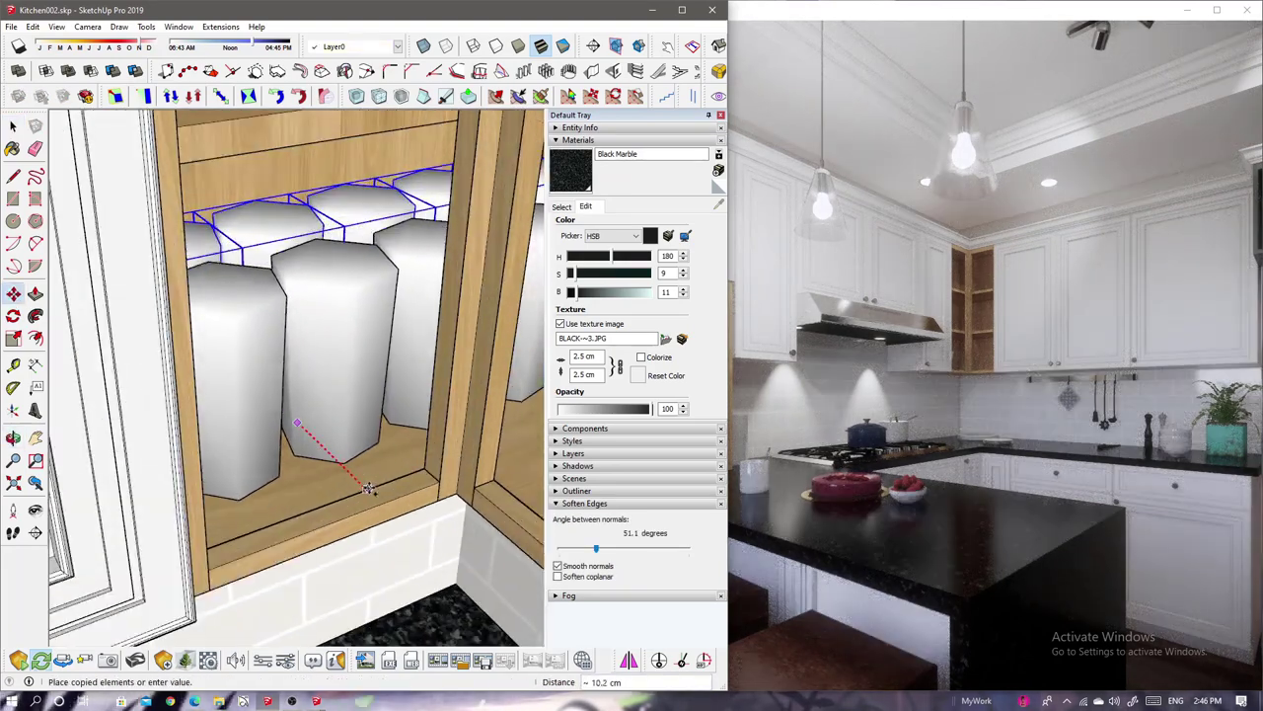
{"action": "left_click", "coordinate": [367, 487]}
{"action": "middle_click_drag", "start_coordinate": [367, 487], "coordinate": [267, 212]}
{"action": "key", "text": "space"}
{"action": "key", "text": "m"}
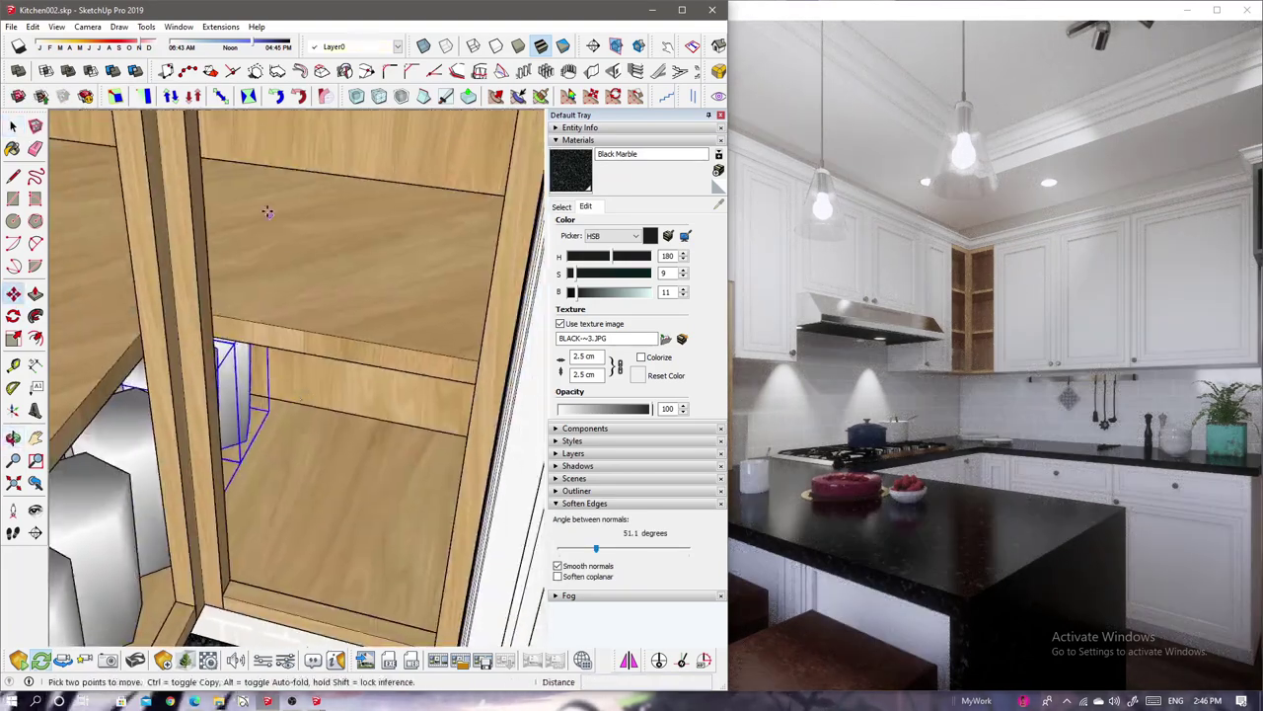
{"action": "left_click", "coordinate": [392, 244]}
Move the hexagonal plate toward the sink corner.
{"action": "middle_click_drag", "start_coordinate": [311, 367], "coordinate": [296, 415]}
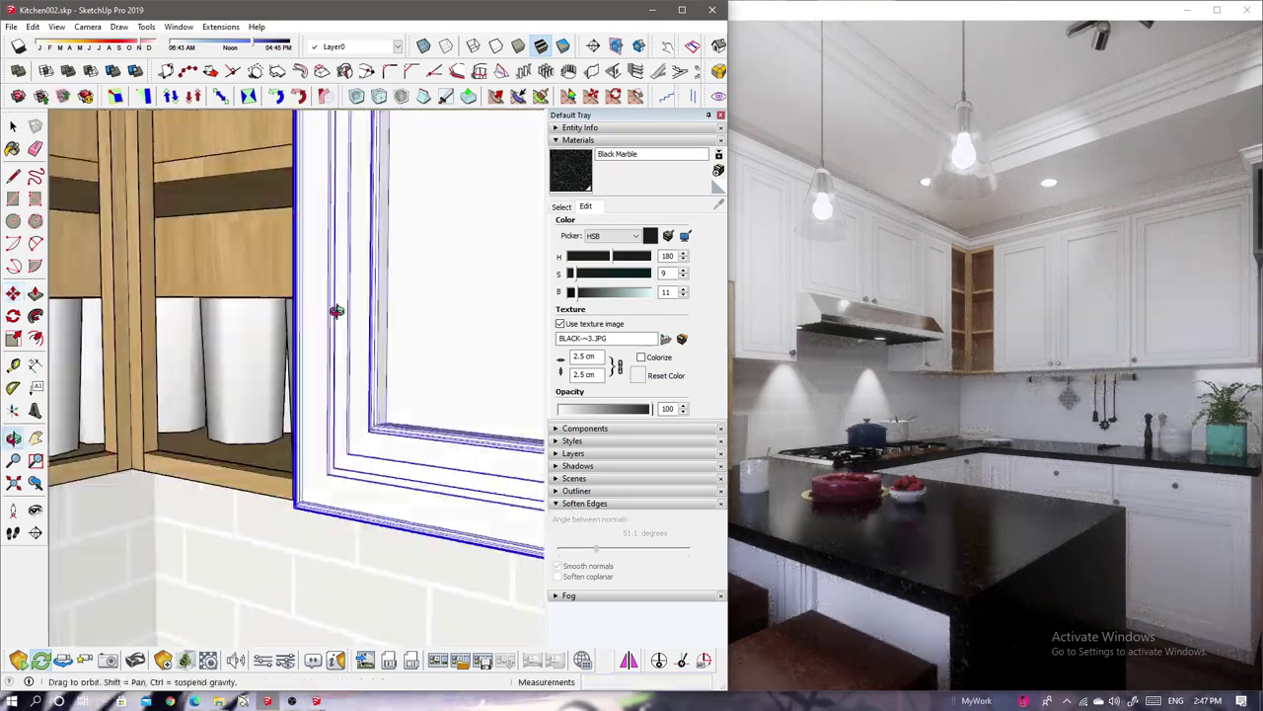
{"action": "key", "text": "space"}
{"action": "left_click", "coordinate": [370, 463]}
{"action": "mouse_move", "coordinate": [370, 464]}
{"action": "middle_mouse_down"}
{"action": "mouse_move", "coordinate": [185, 494]}
{"action": "mouse_move", "coordinate": [339, 408]}
{"action": "mouse_move", "coordinate": [225, 412]}
{"action": "middle_mouse_up"}
{"action": "key", "text": "m"}
{"action": "left_click", "coordinate": [185, 493]}
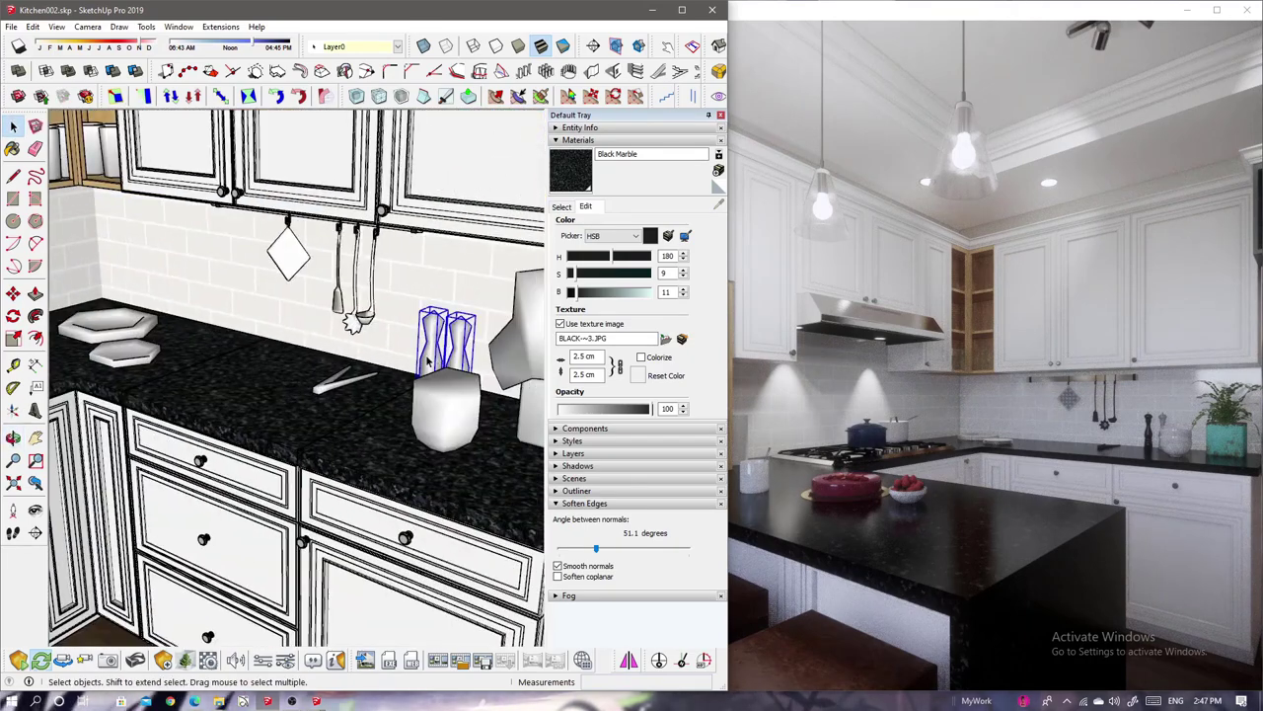
Move the bottles onto the pine cabinet shelf and shift the vase to the right.
{"action": "key", "text": "m"}
{"action": "left_click", "coordinate": [427, 363]}
{"action": "mouse_move", "coordinate": [427, 362]}
{"action": "middle_mouse_down"}
{"action": "mouse_move", "coordinate": [137, 433]}
{"action": "mouse_move", "coordinate": [63, 375]}
{"action": "middle_mouse_up"}
{"action": "left_click", "coordinate": [137, 432]}
{"action": "middle_click_drag", "start_coordinate": [300, 488], "coordinate": [335, 494]}
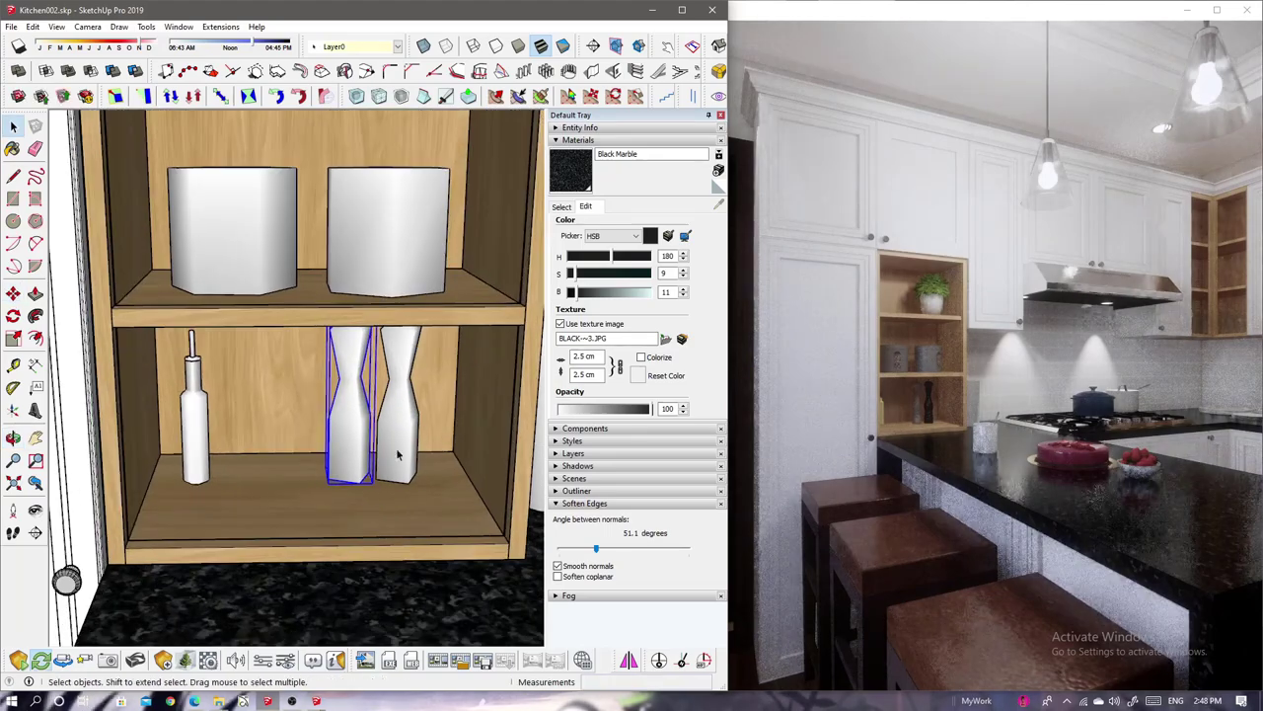
{"action": "key", "text": "m"}
{"action": "left_click", "coordinate": [342, 494]}
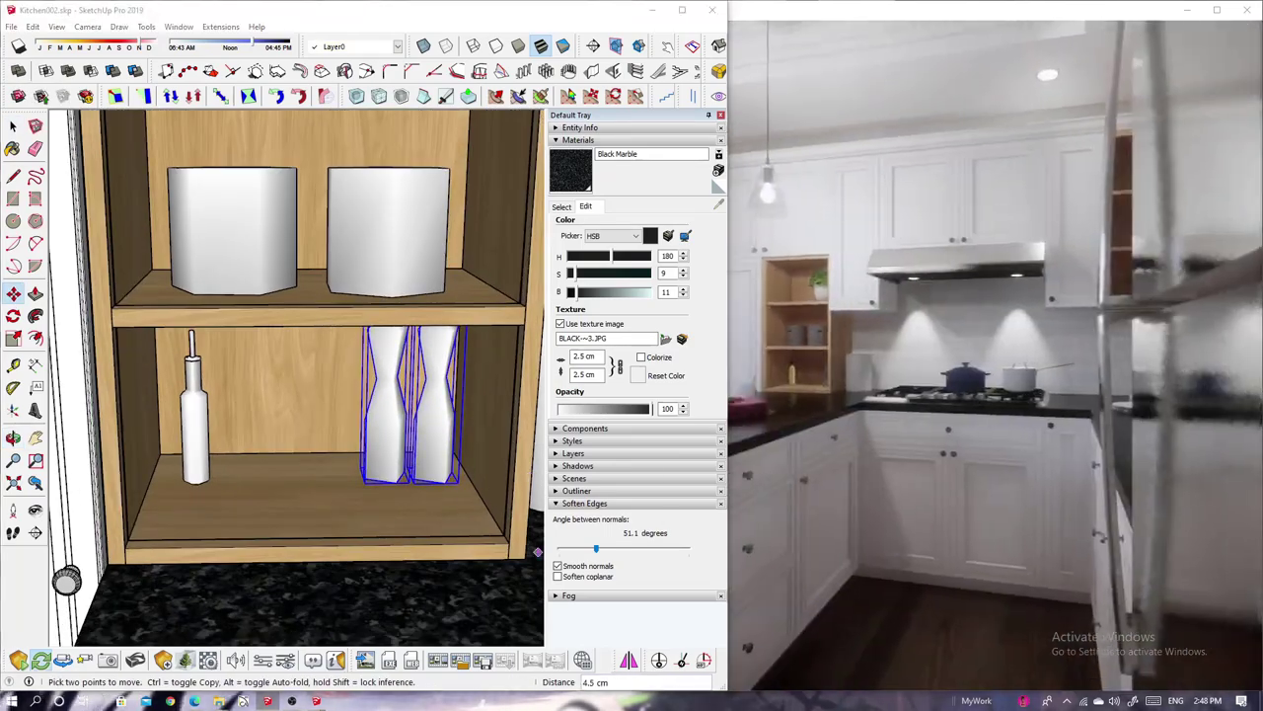
{"action": "mouse_move", "coordinate": [396, 546]}
{"action": "middle_mouse_down"}
{"action": "mouse_move", "coordinate": [104, 474]}
{"action": "mouse_move", "coordinate": [296, 395]}
{"action": "middle_mouse_up"}
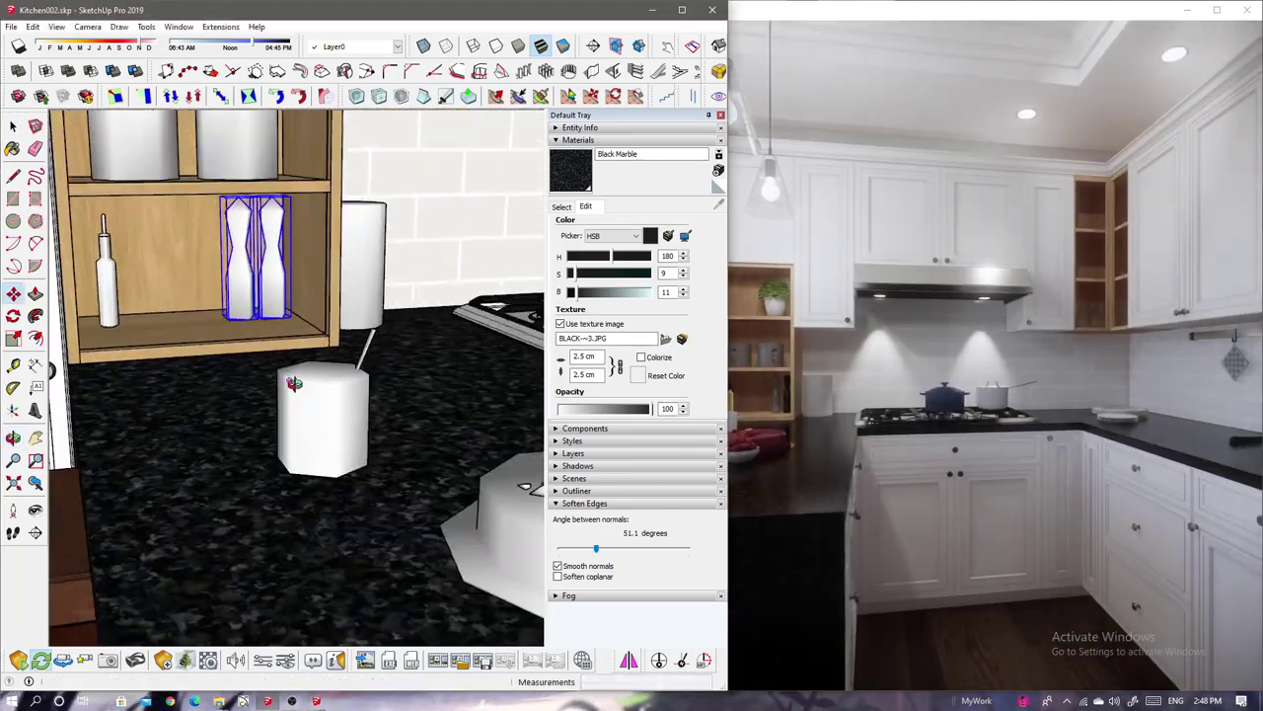
{"action": "scroll", "coordinate": [296, 395], "scroll_direction": "down", "scroll_amount": 3}
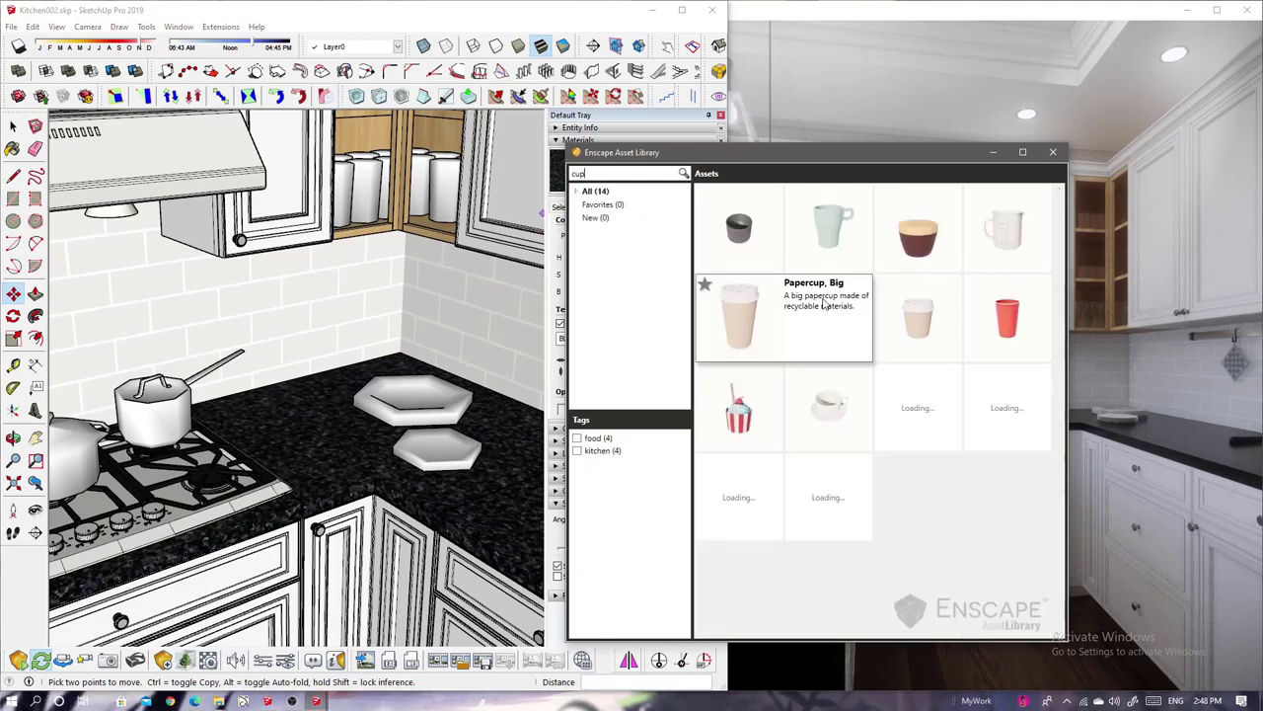
Pick the teacup from the Enscape asset library for the cabinet shelf.
{"action": "left_click", "coordinate": [852, 434]}
{"action": "scroll", "coordinate": [214, 342], "scroll_direction": "up", "scroll_amount": 5}
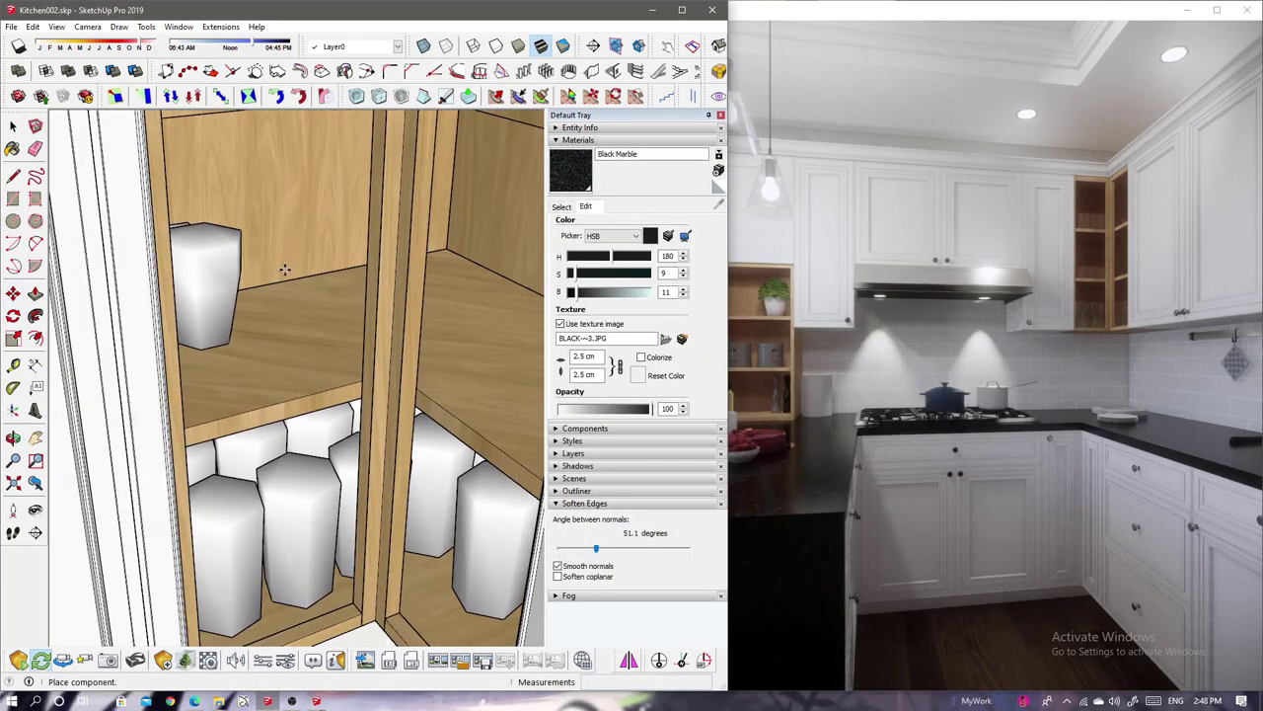
{"action": "scroll", "coordinate": [292, 286], "scroll_direction": "up", "scroll_amount": 2}
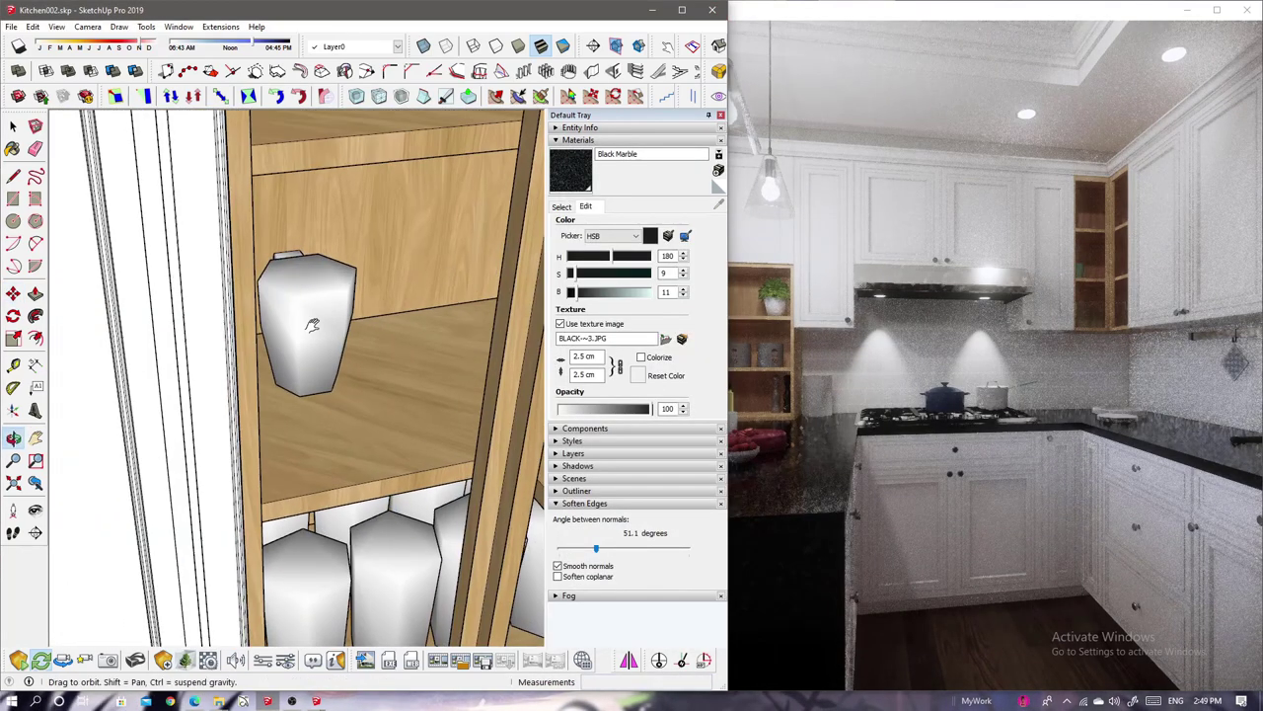
{"action": "scroll", "coordinate": [272, 326], "scroll_direction": "up", "scroll_amount": 2}
{"action": "scroll", "coordinate": [306, 415], "scroll_direction": "up", "scroll_amount": 1}
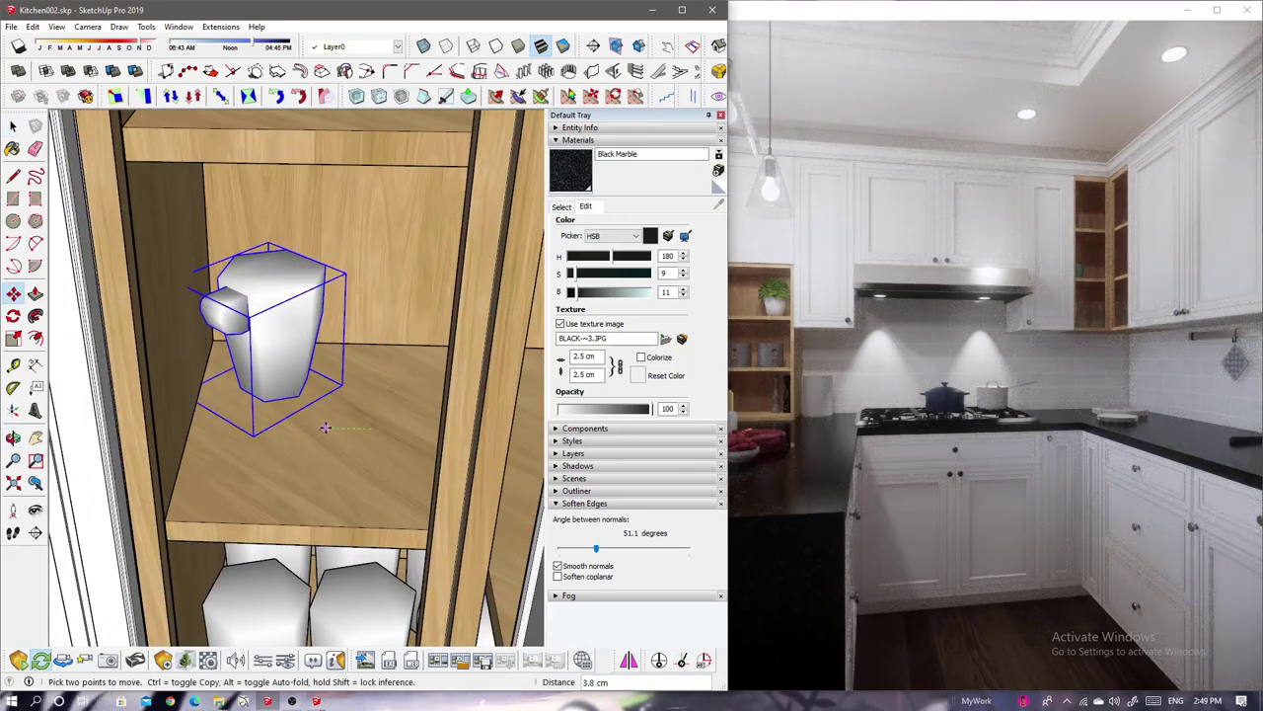
{"action": "middle_click_drag", "start_coordinate": [344, 422], "coordinate": [164, 454]}
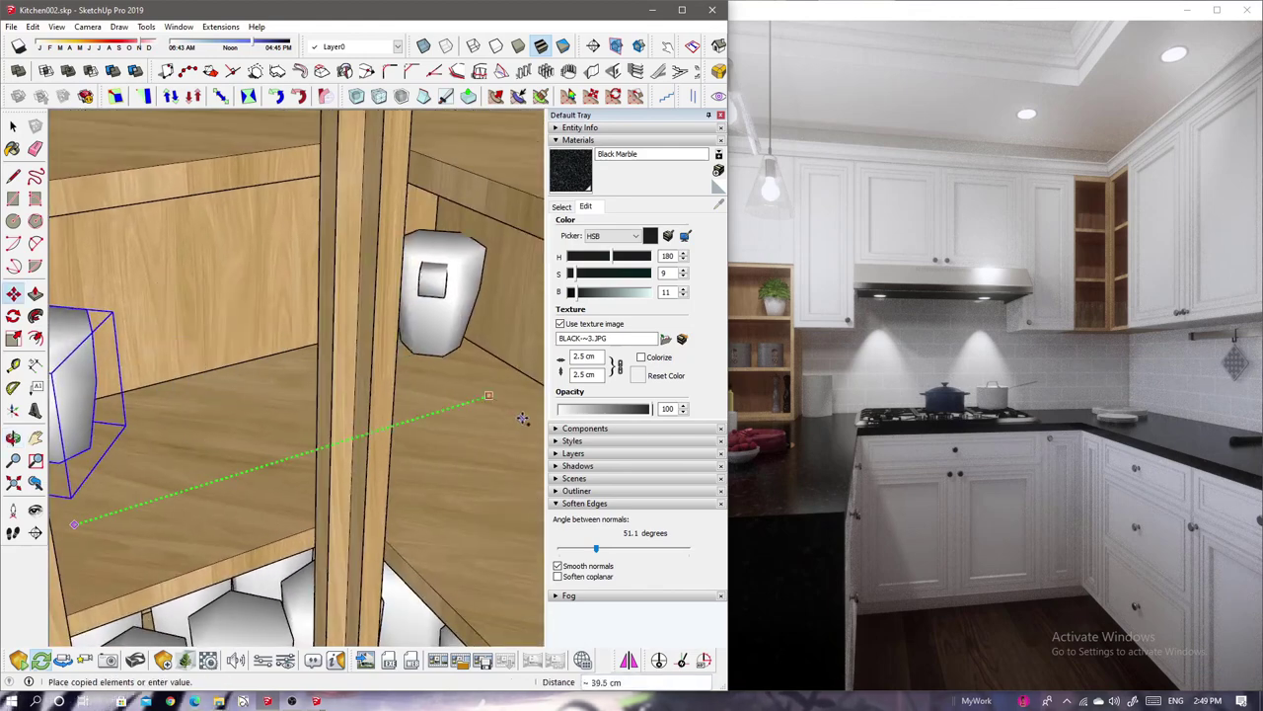
Copy the teacups 12.5 cm along the shelf and reposition a teacup on the empty shelf.
{"action": "middle_click_drag", "start_coordinate": [285, 371], "coordinate": [265, 431]}
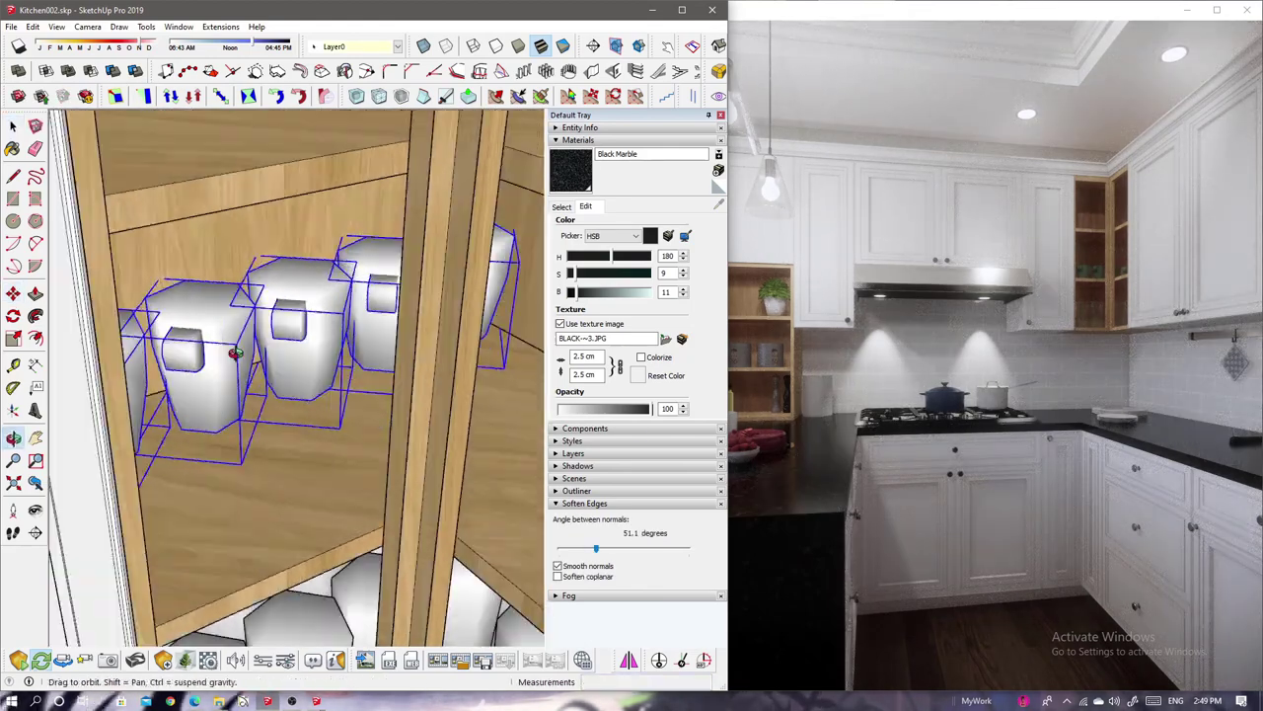
{"action": "key", "text": "m"}
{"action": "key", "text": "ctrl"}
{"action": "left_click", "coordinate": [265, 431]}
{"action": "left_click", "coordinate": [265, 431]}
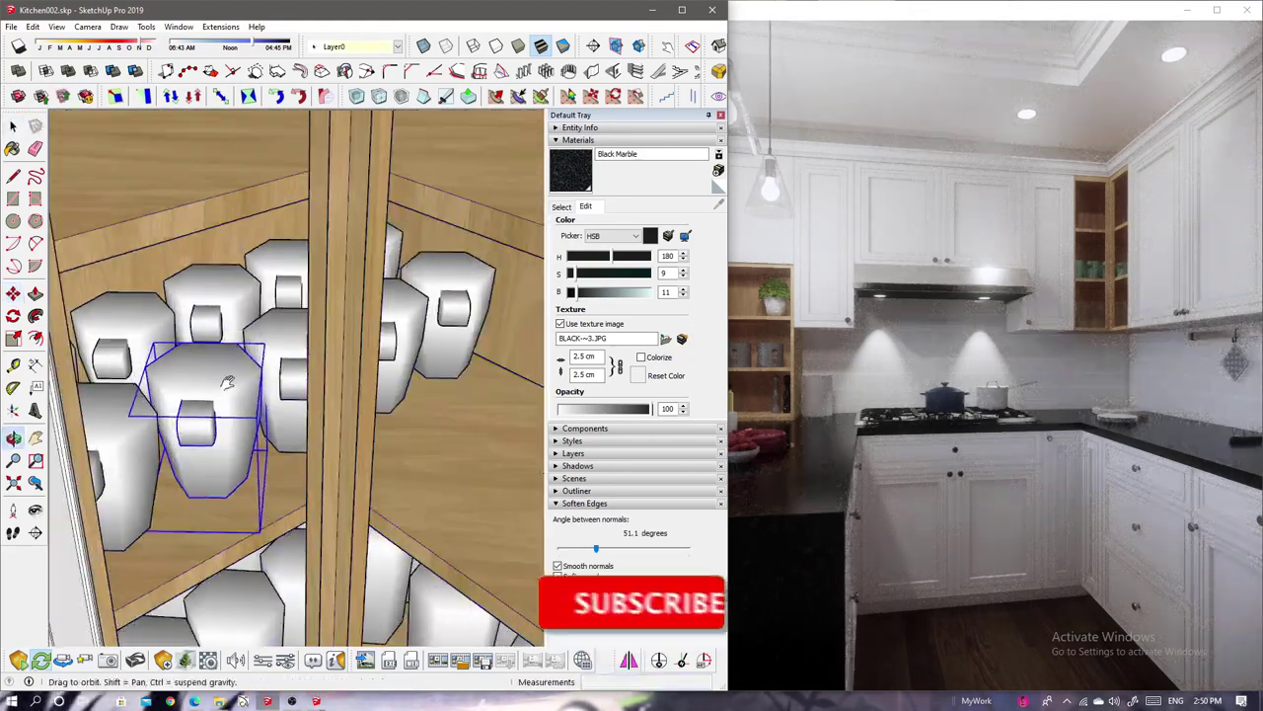
{"action": "middle_click_drag", "start_coordinate": [503, 294], "coordinate": [394, 296]}
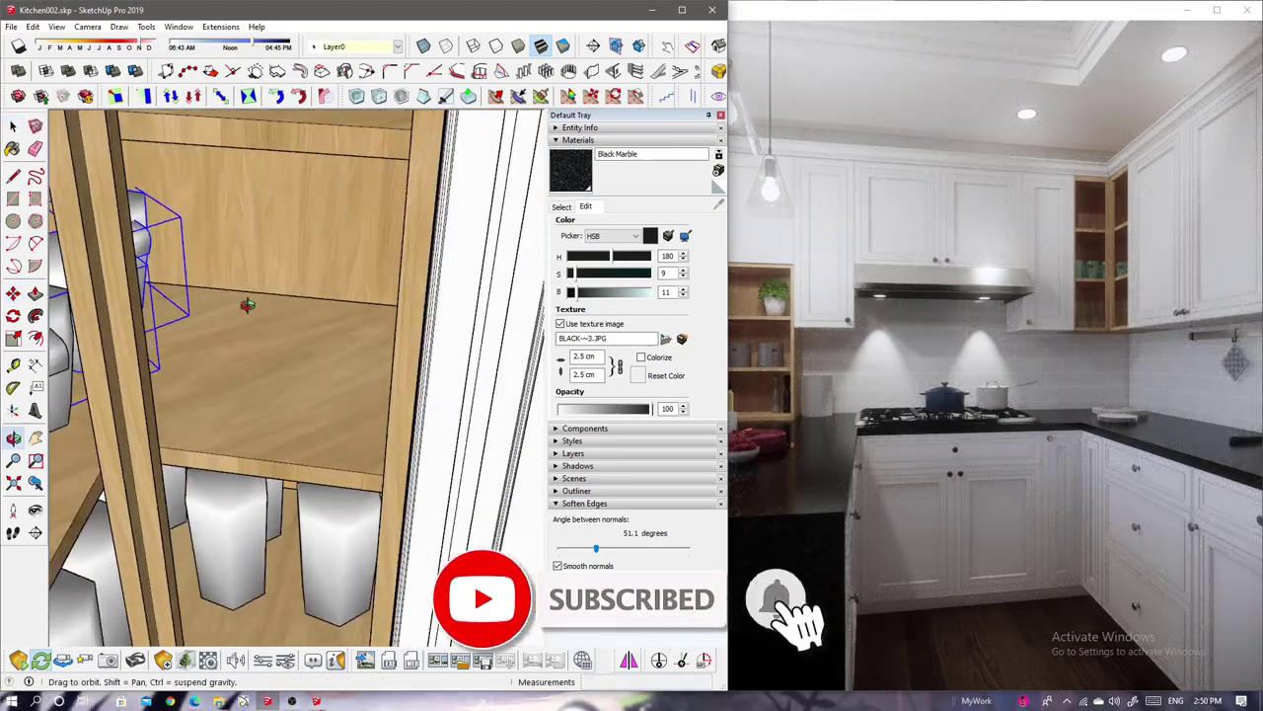
{"action": "key", "text": "m"}
{"action": "left_click", "coordinate": [325, 287]}
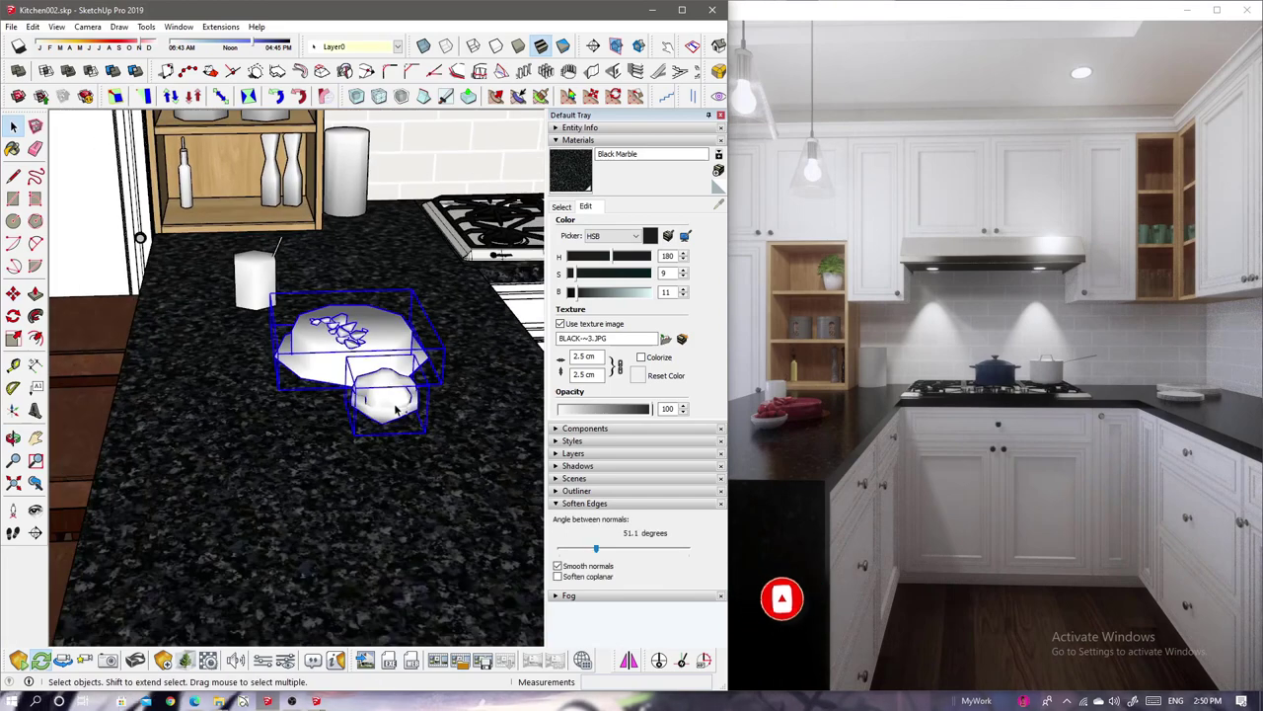
Shift the teapot slightly on the stove and set the model's north direction.
{"action": "key", "text": "m"}
{"action": "left_click", "coordinate": [355, 511]}
{"action": "key", "text": "space"}
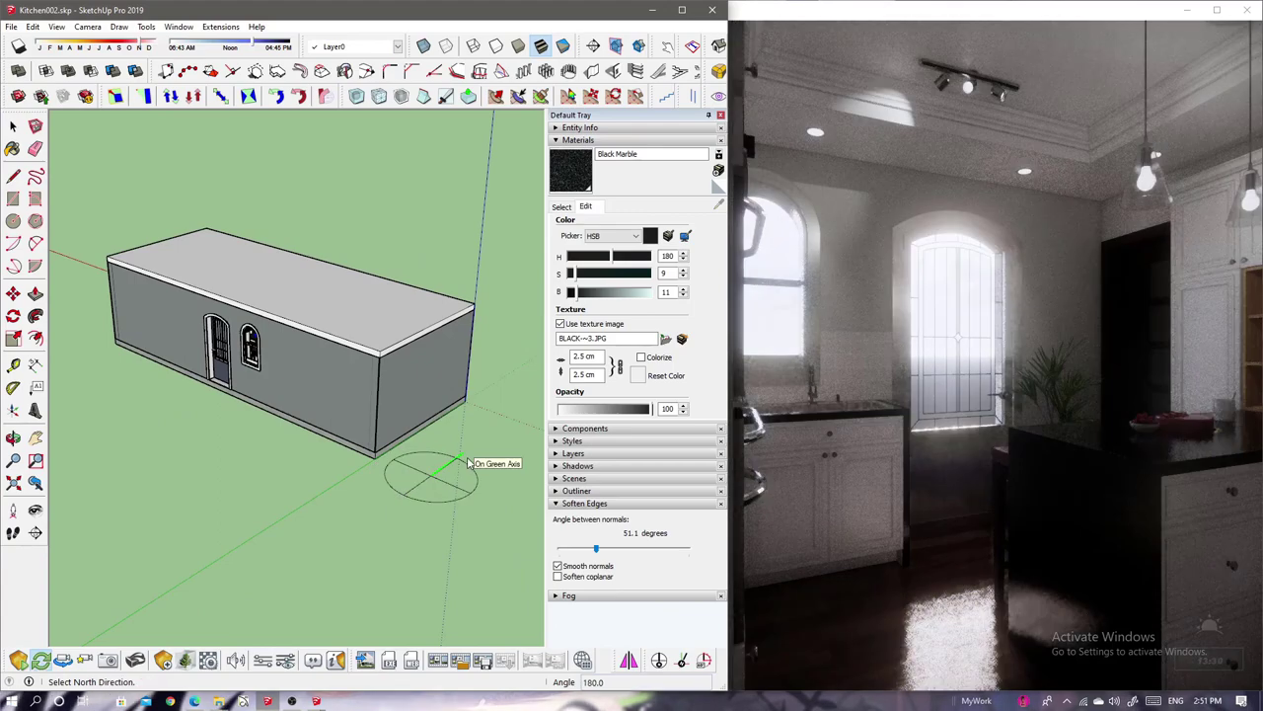
{"action": "left_click", "coordinate": [474, 459]}
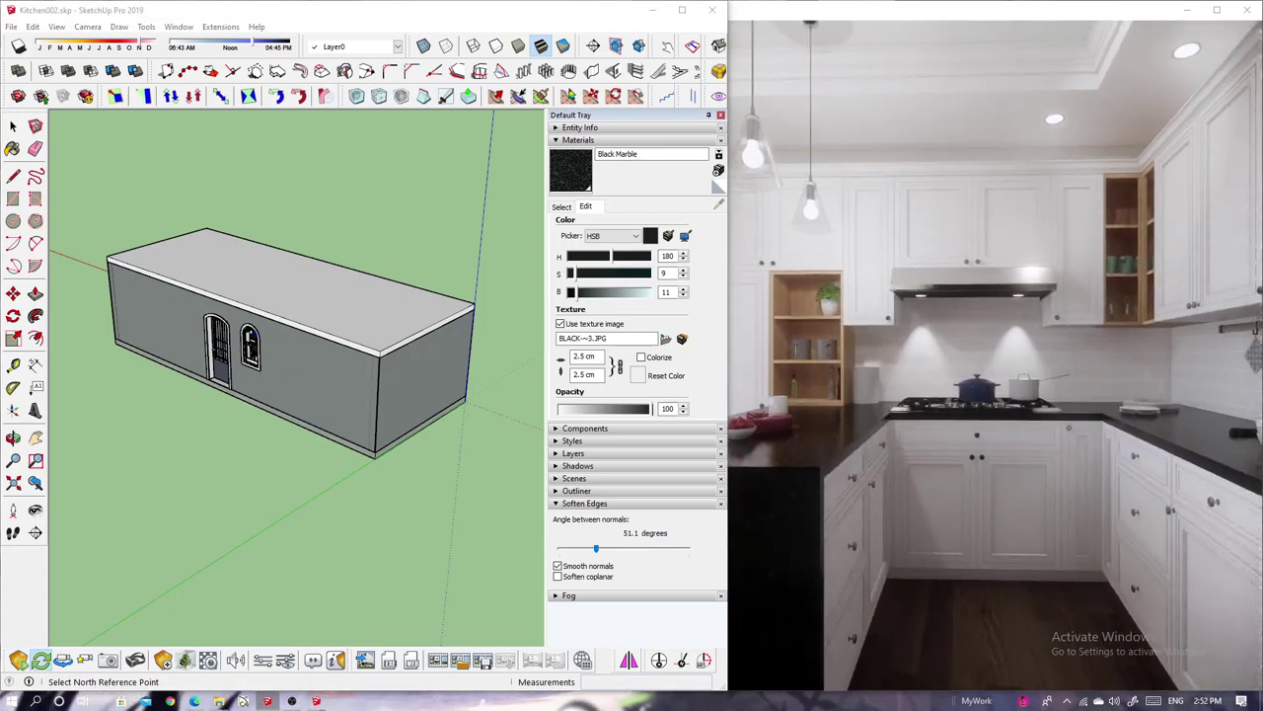
Narrow the Enscape field of view to 65° and check the Capture settings.
{"action": "left_click", "coordinate": [285, 659]}
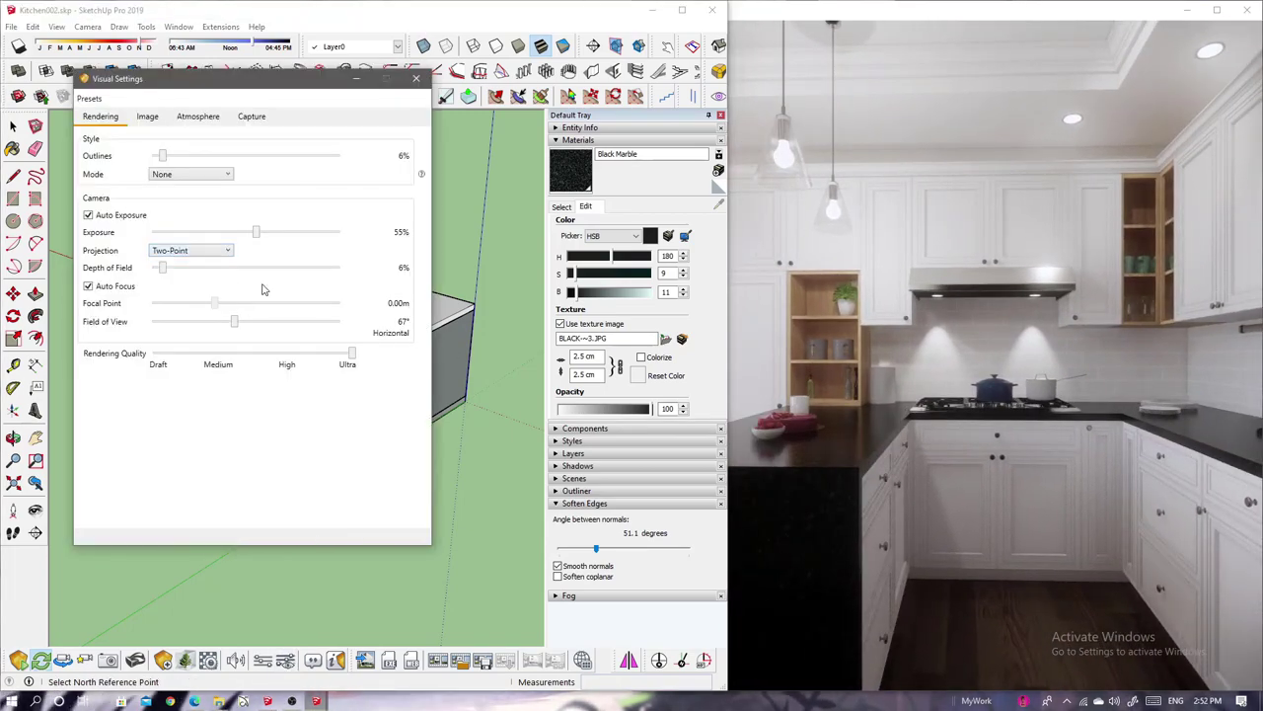
{"action": "left_click", "coordinate": [711, 179]}
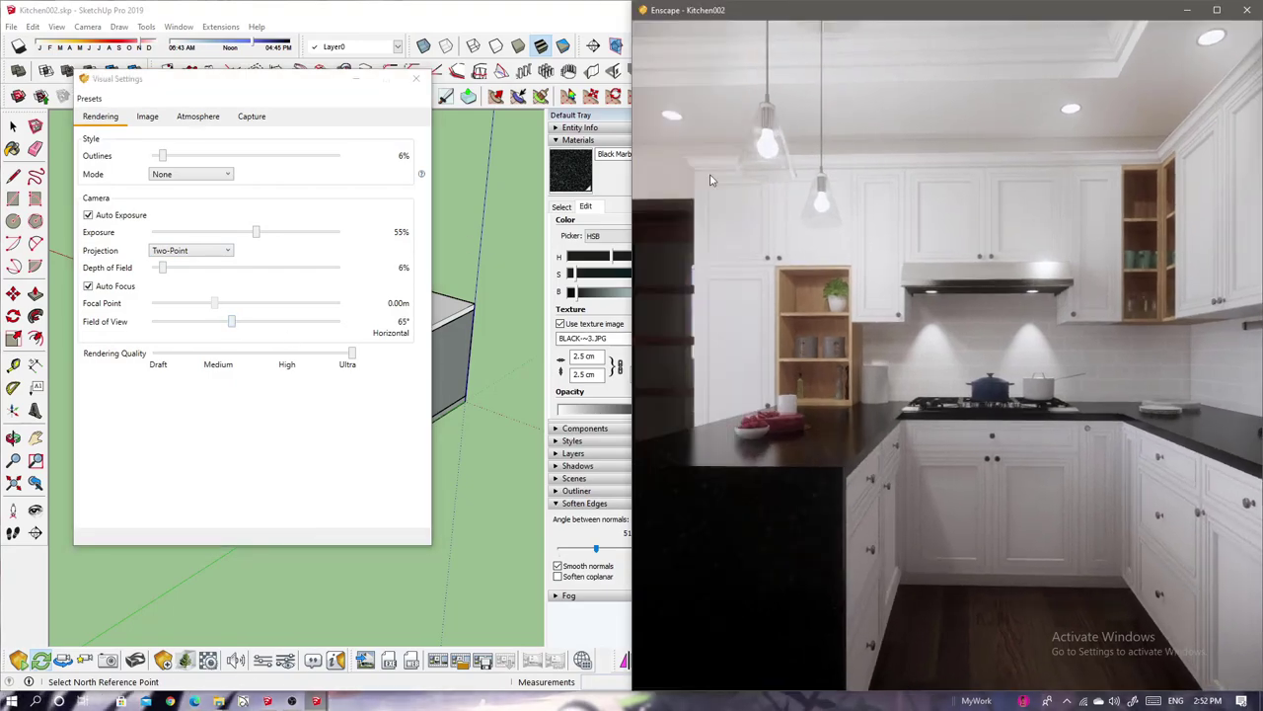
{"action": "left_click", "coordinate": [252, 117]}
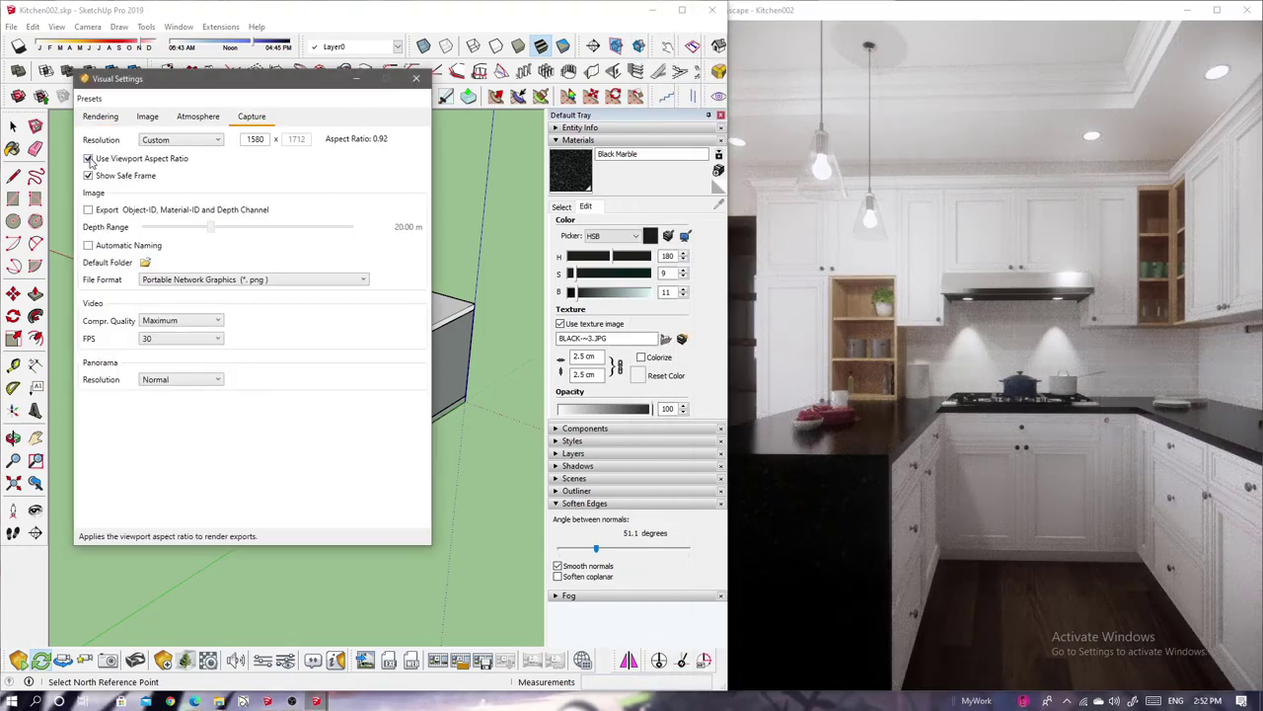
Save the screenshot as a PNG in Kitchen002\Renders, replacing the existing file, then save another.
{"action": "left_click", "coordinate": [416, 78]}
{"action": "key", "text": "F11"}
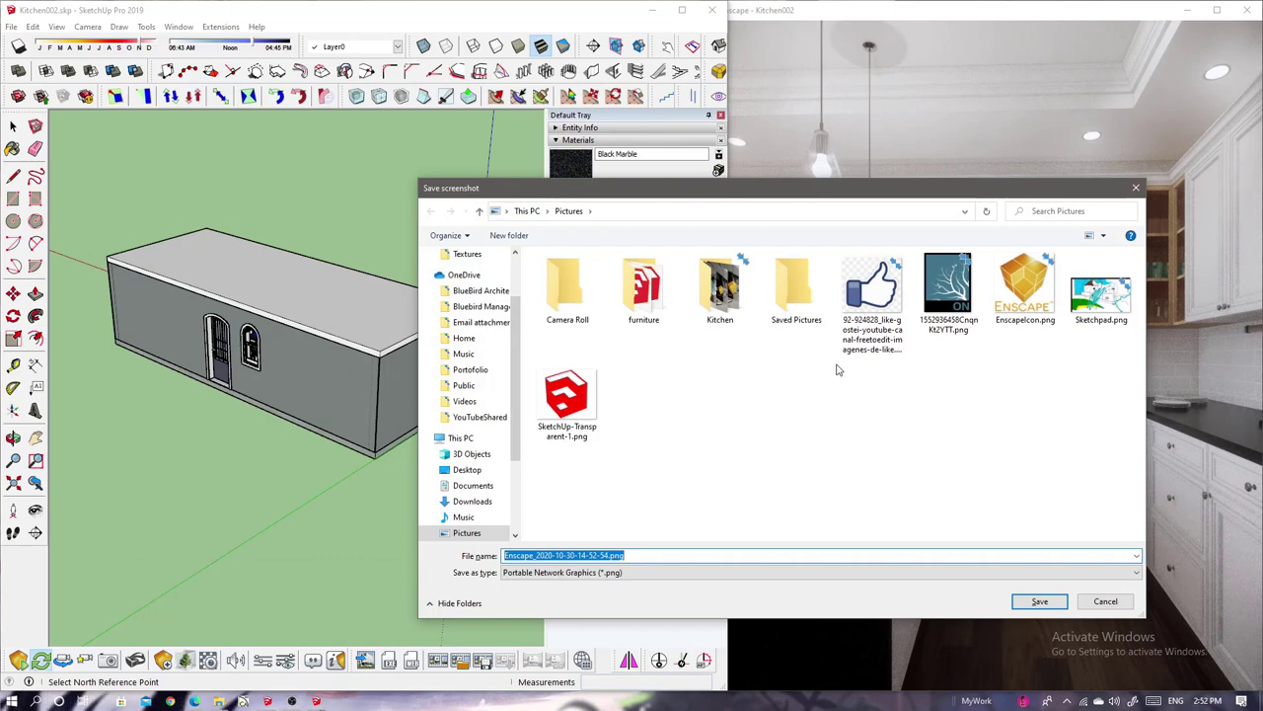
{"action": "left_click", "coordinate": [480, 417]}
{"action": "double_click", "coordinate": [553, 400]}
{"action": "left_click", "coordinate": [1039, 601]}
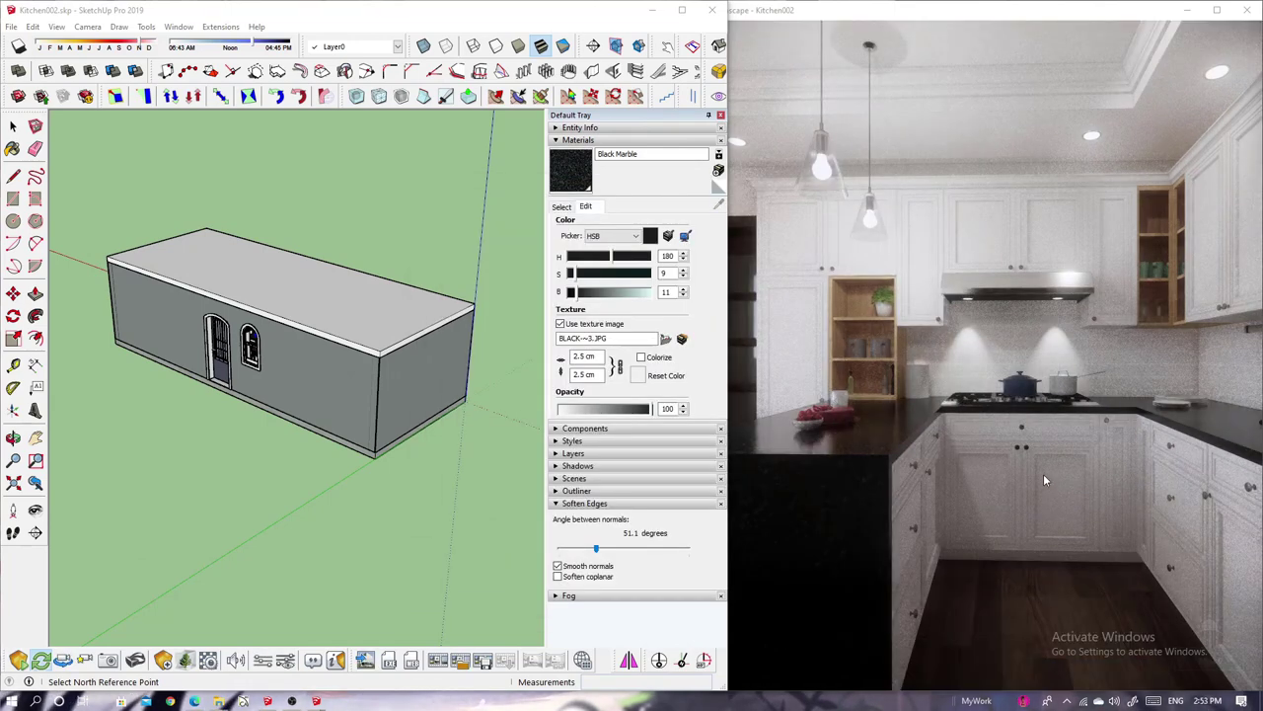
{"action": "key", "text": "Return"}
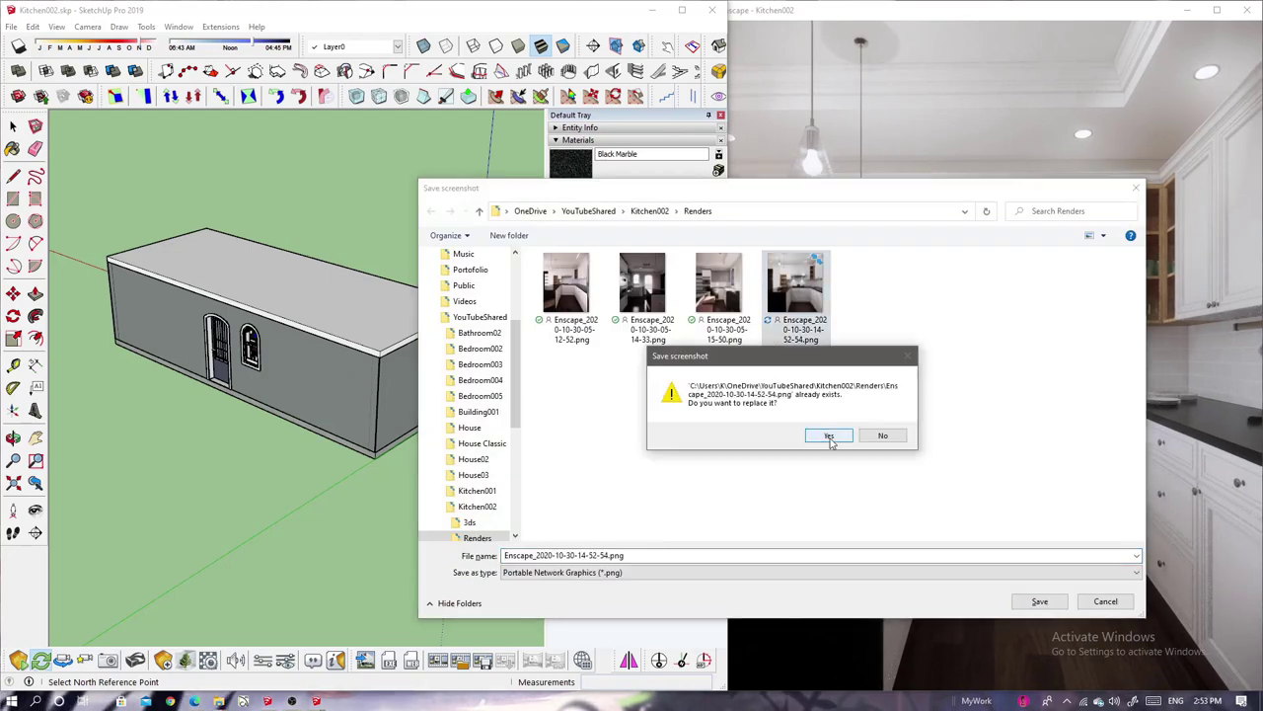
{"action": "left_click", "coordinate": [827, 434]}
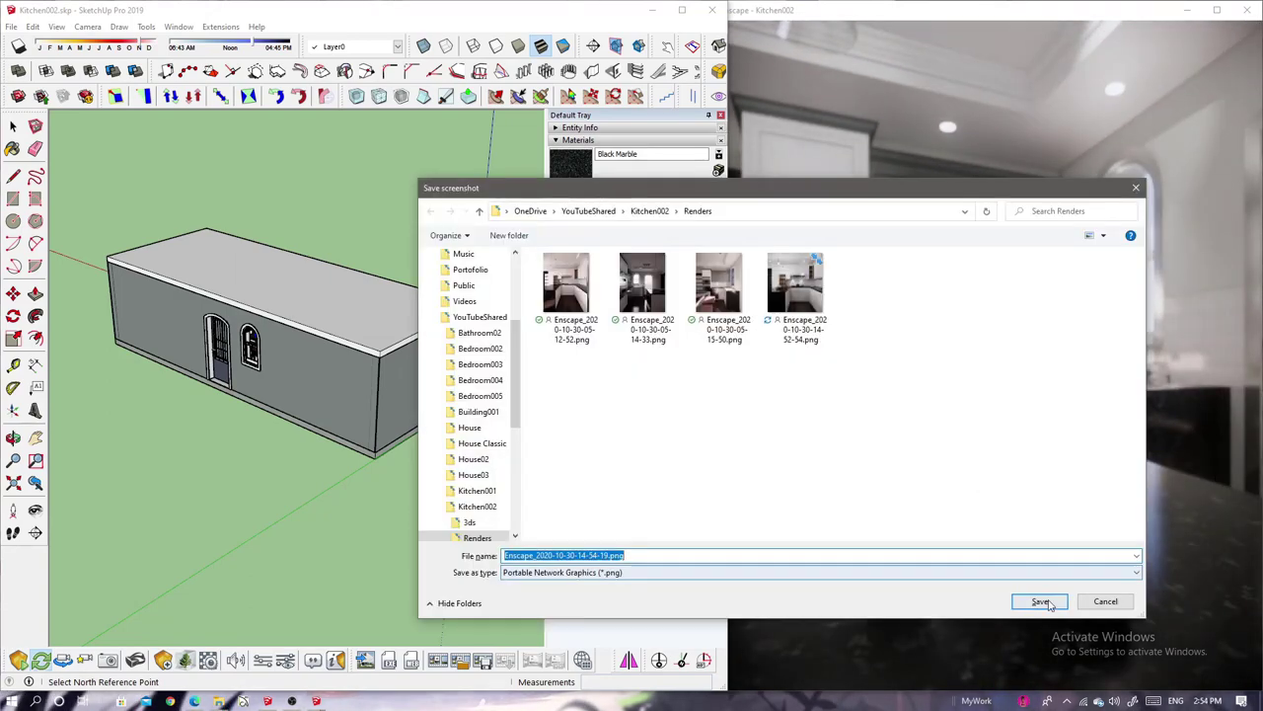
{"action": "left_click", "coordinate": [1045, 601]}
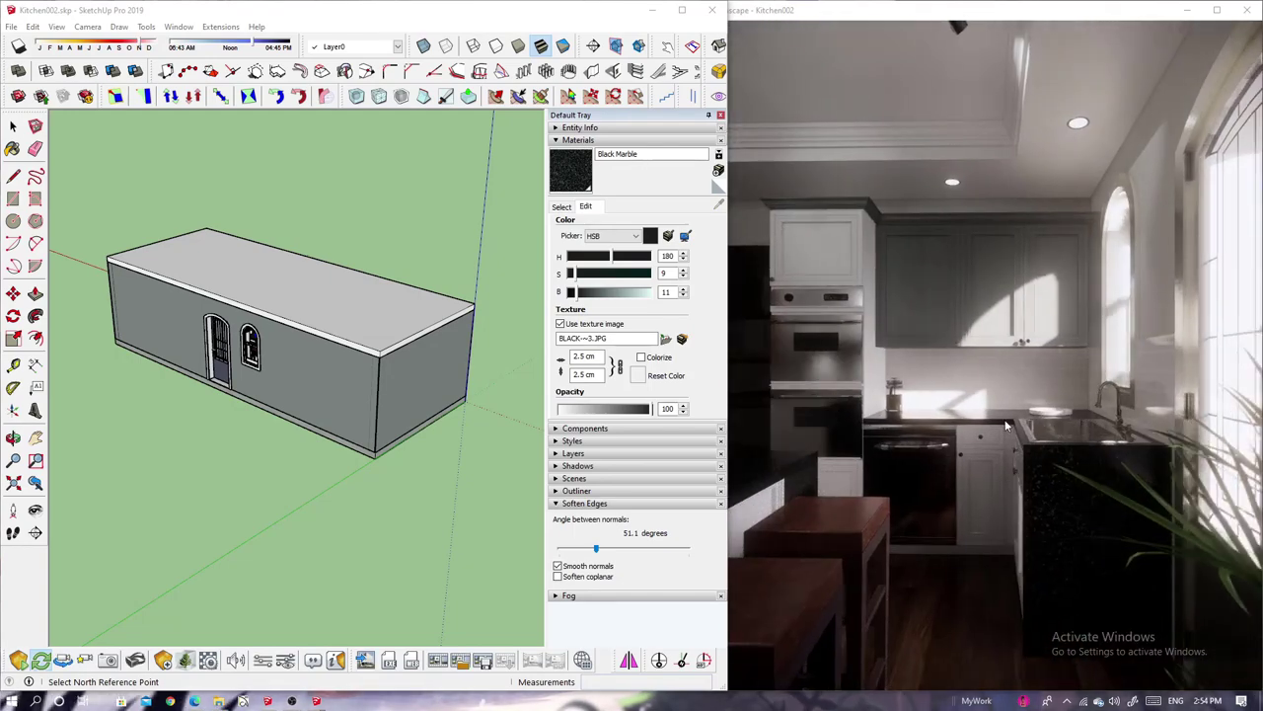
Zoom into the kitchen and move the jug onto the counter beside the oven.
{"action": "left_click", "coordinate": [280, 293]}
{"action": "left_click", "coordinate": [279, 292]}
{"action": "scroll", "coordinate": [296, 306], "scroll_direction": "up", "scroll_amount": 5}
{"action": "scroll", "coordinate": [247, 346], "scroll_direction": "up", "scroll_amount": 4}
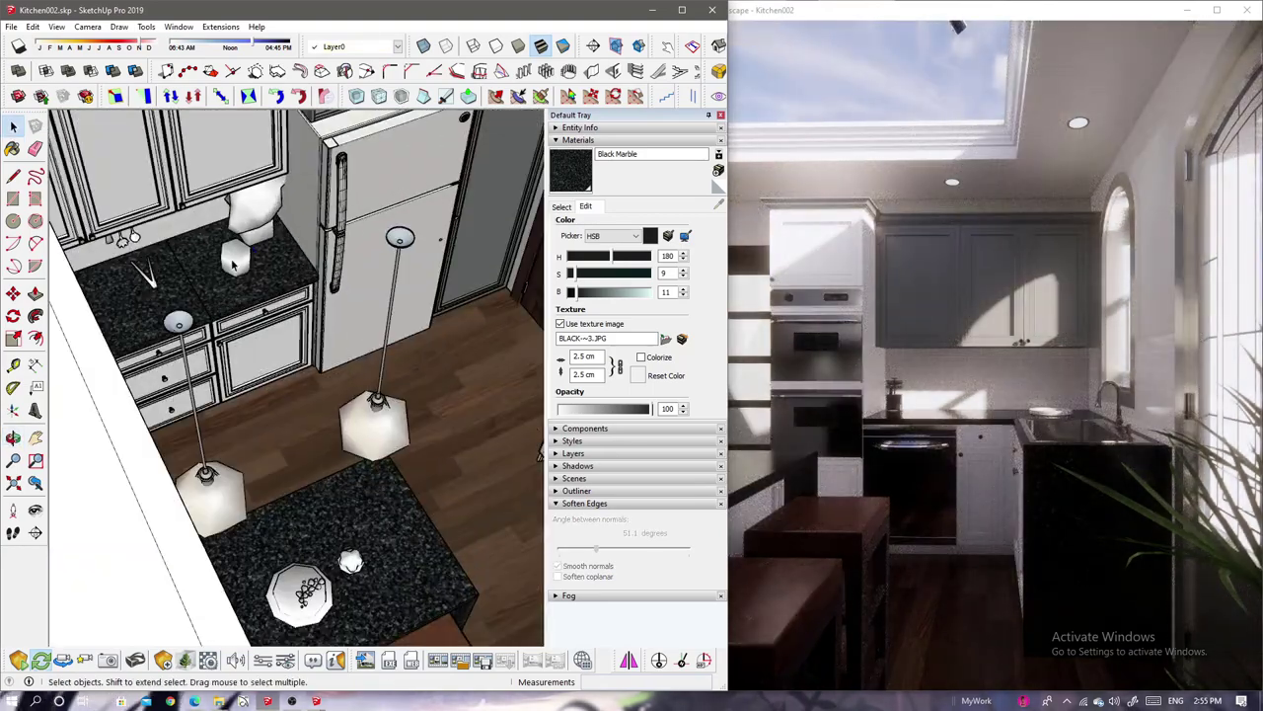
{"action": "scroll", "coordinate": [140, 392], "scroll_direction": "up", "scroll_amount": 3}
{"action": "key", "text": "m"}
{"action": "scroll", "coordinate": [332, 135], "scroll_direction": "up", "scroll_amount": 3}
{"action": "middle_click_drag", "start_coordinate": [333, 134], "coordinate": [316, 176]}
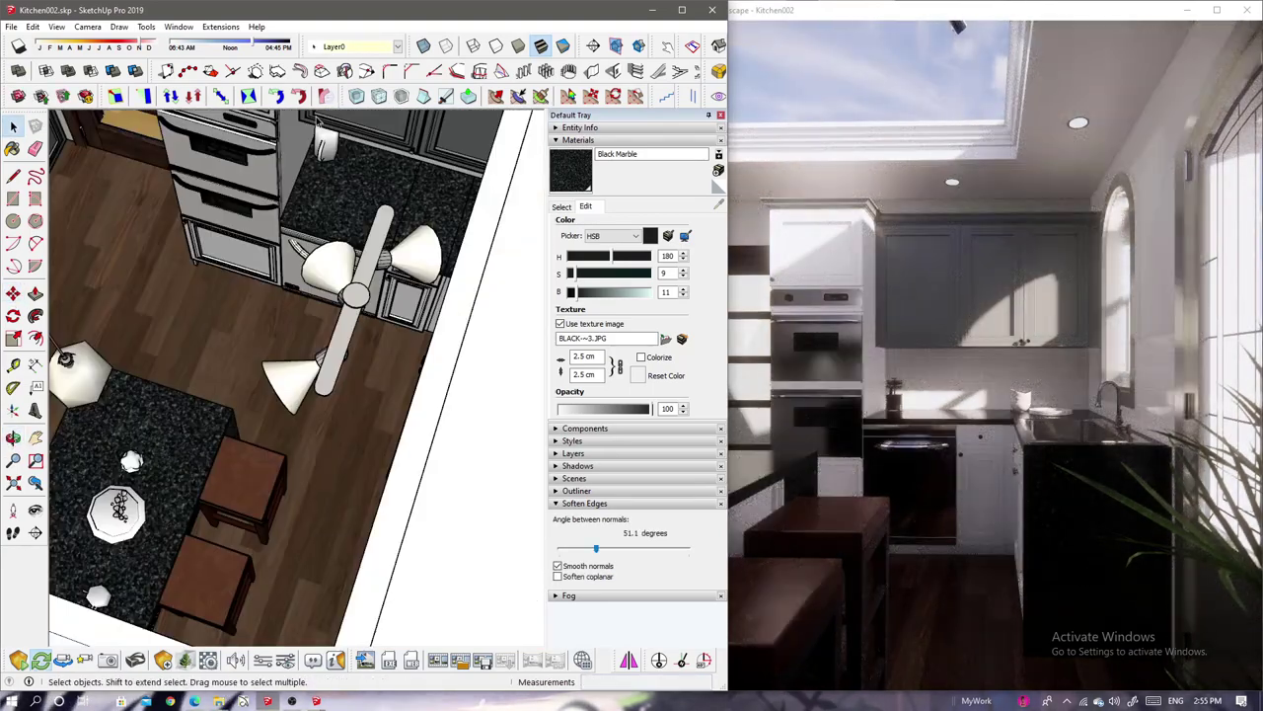
{"action": "scroll", "coordinate": [315, 176], "scroll_direction": "up", "scroll_amount": 2}
Rotate the jug on the counter and paste another jug copy.
{"action": "key", "text": "q"}
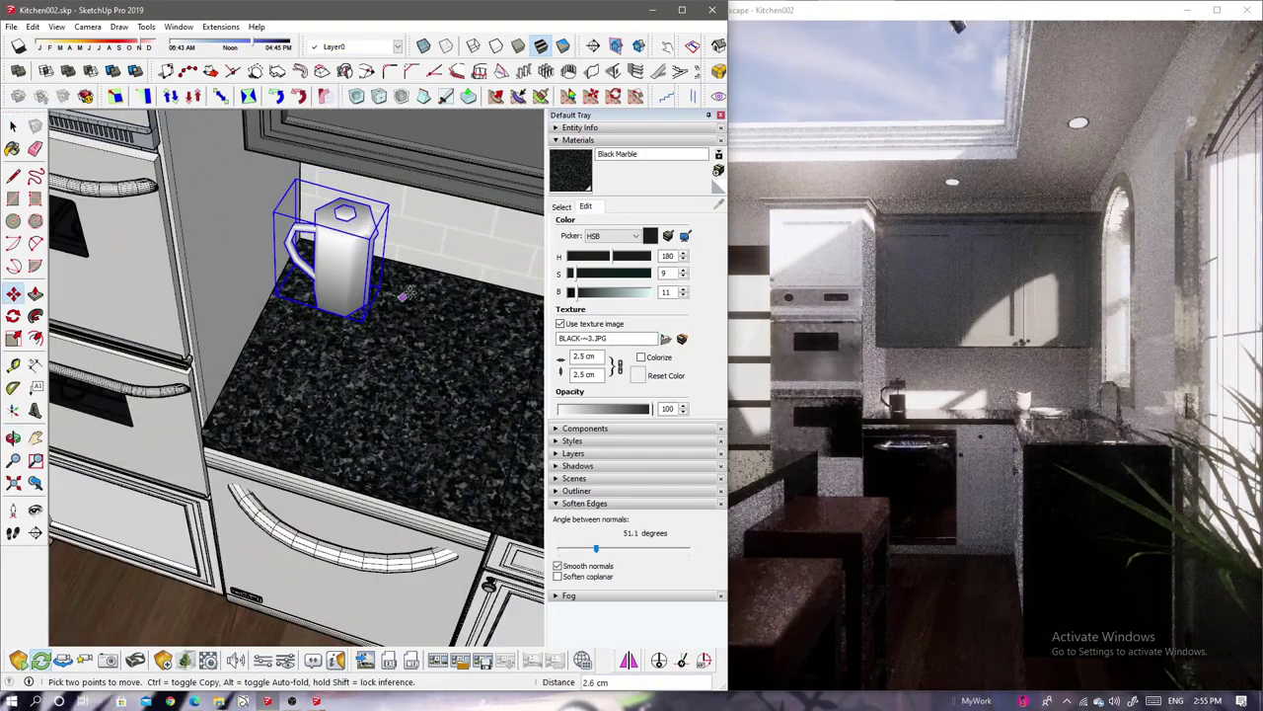
{"action": "key", "text": "space"}
{"action": "scroll", "coordinate": [468, 223], "scroll_direction": "down", "scroll_amount": 5}
{"action": "mouse_move", "coordinate": [469, 223]}
{"action": "middle_mouse_down"}
{"action": "mouse_move", "coordinate": [528, 523]}
{"action": "mouse_move", "coordinate": [394, 382]}
{"action": "middle_mouse_up"}
{"action": "key", "text": "ctrl+v"}
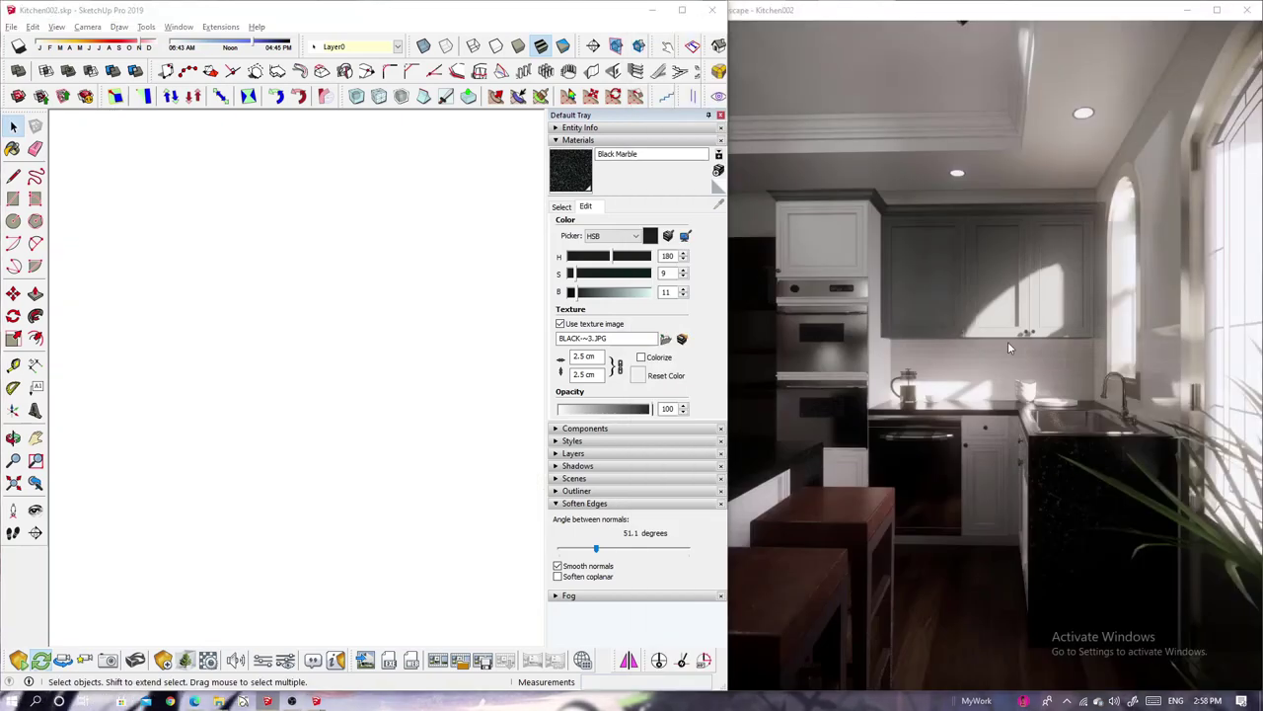
Save another Enscape screenshot and widen the Enscape window over SketchUp.
{"action": "key", "text": "F11"}
{"action": "key", "text": "Return"}
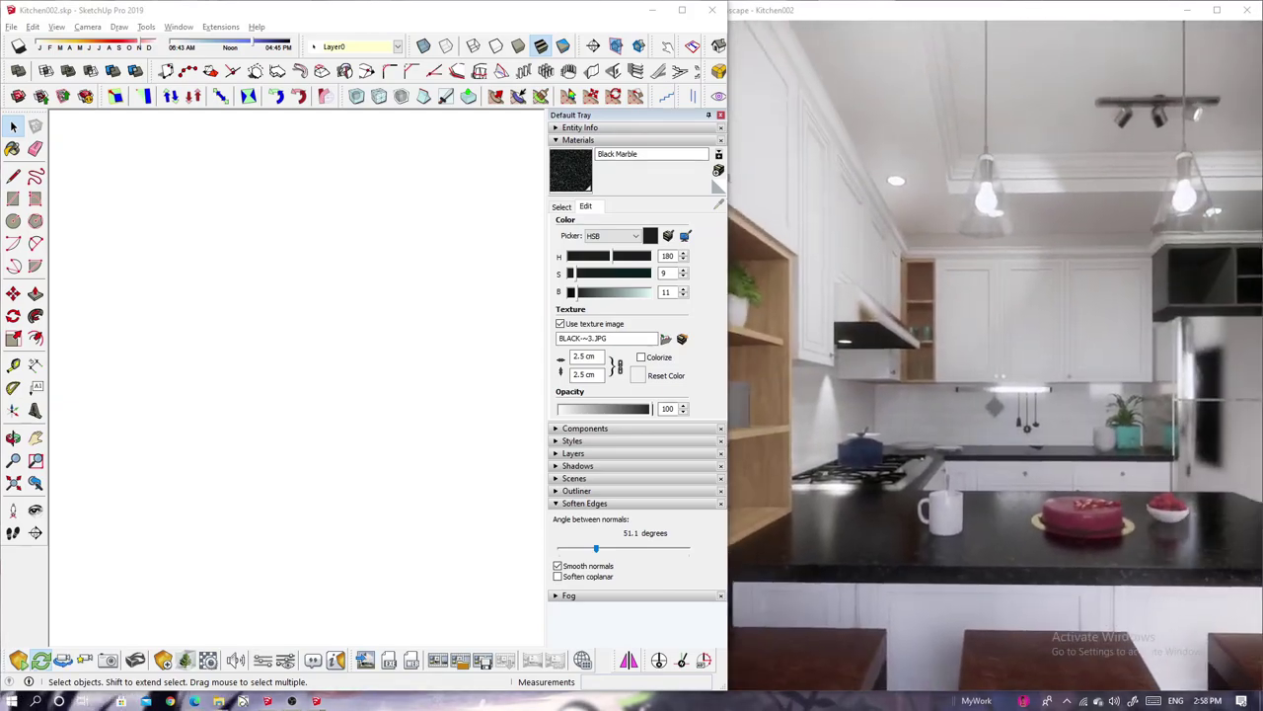
{"action": "left_click_drag", "start_coordinate": [728, 395], "coordinate": [239, 395]}
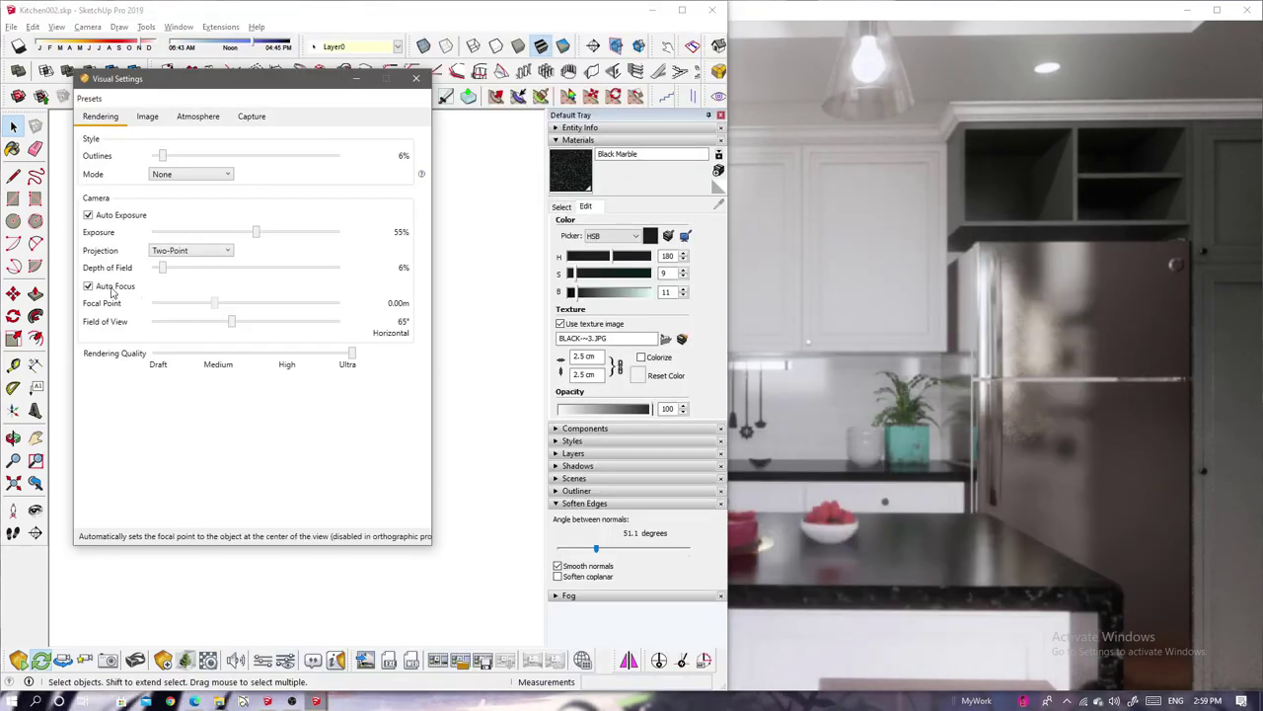
Turn off Auto Focus and set the focal point to 1.57 m.
{"action": "left_click", "coordinate": [88, 285]}
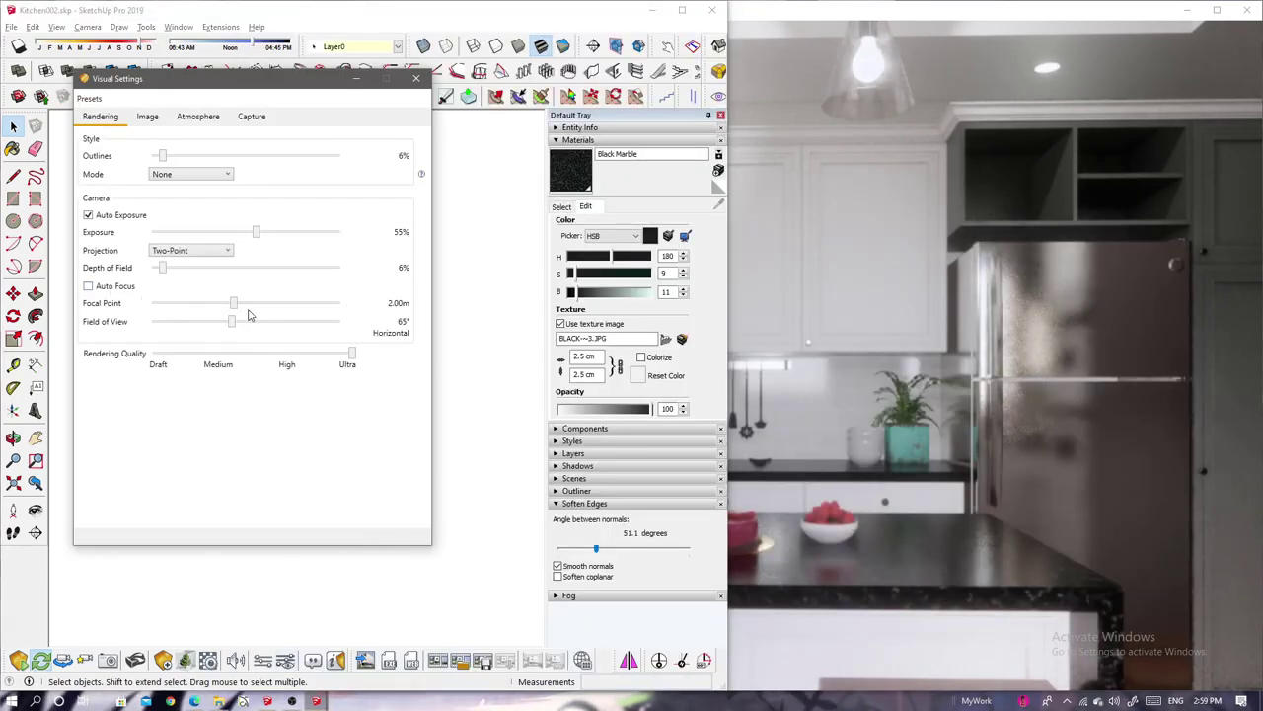
{"action": "left_click_drag", "start_coordinate": [233, 303], "coordinate": [227, 303]}
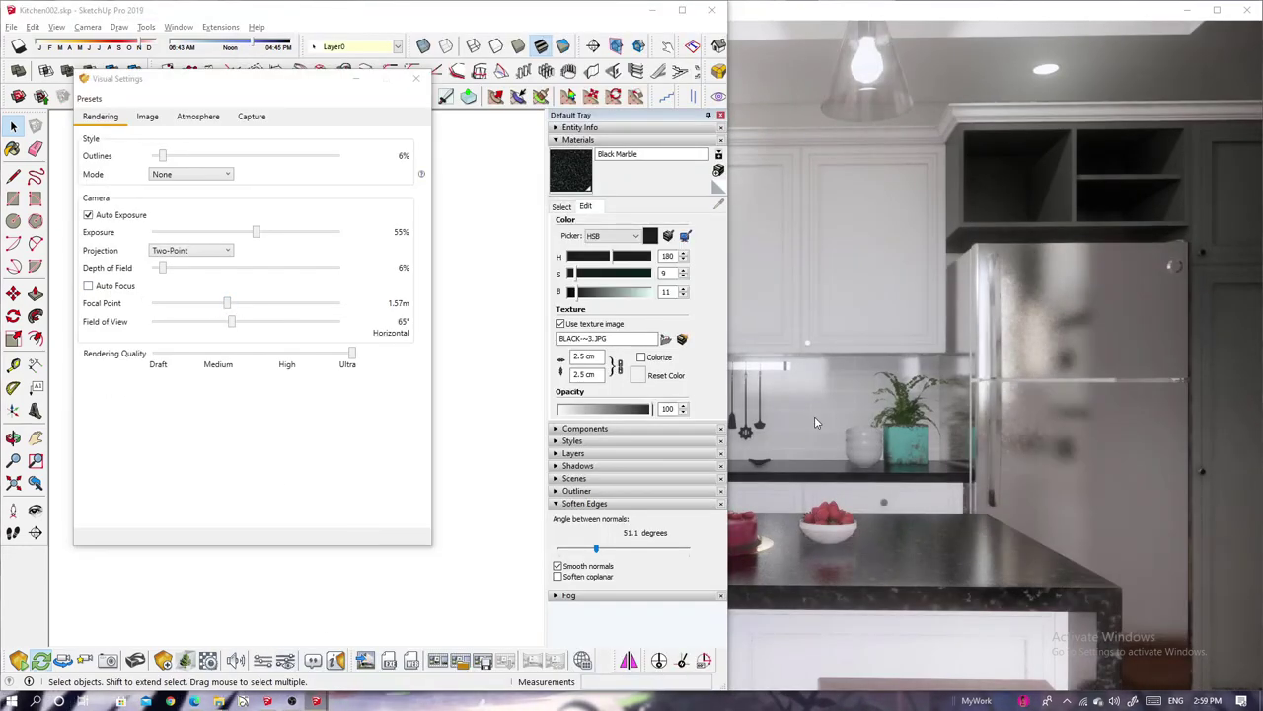
{"action": "left_click", "coordinate": [814, 416]}
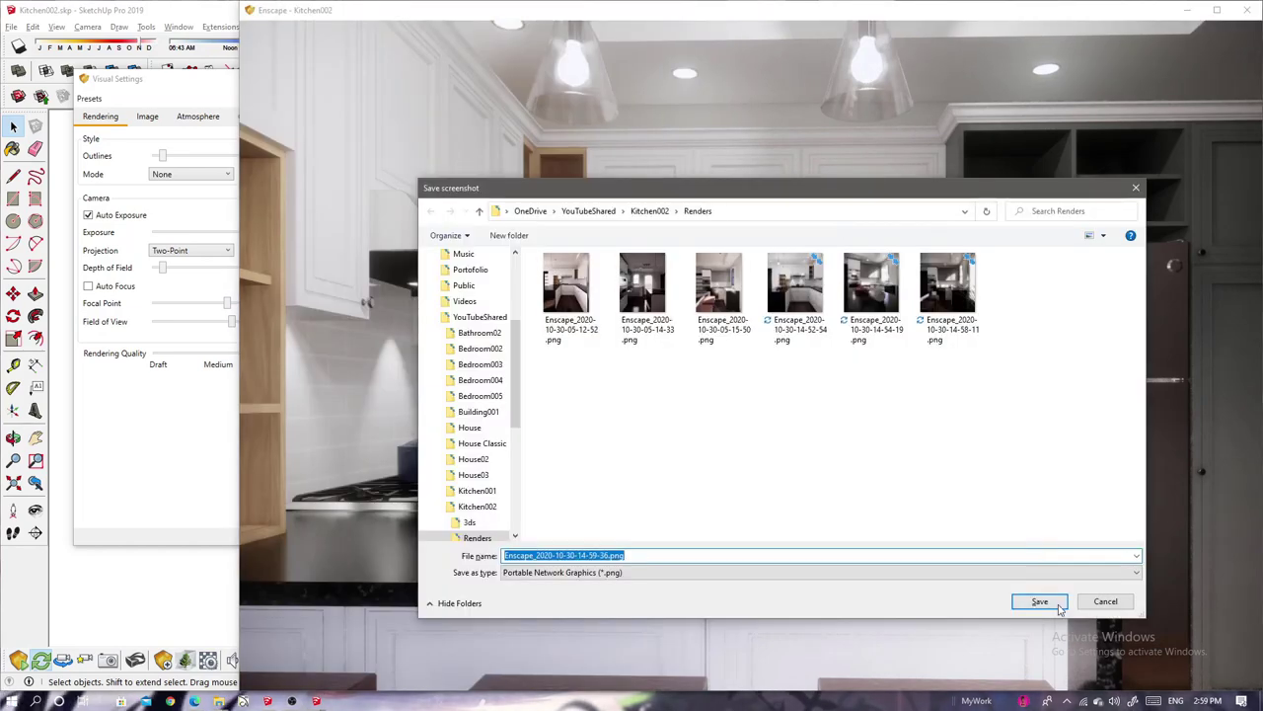
Save several screenshots of the finished kitchen to the Renders folder.
{"action": "left_click", "coordinate": [1036, 599]}
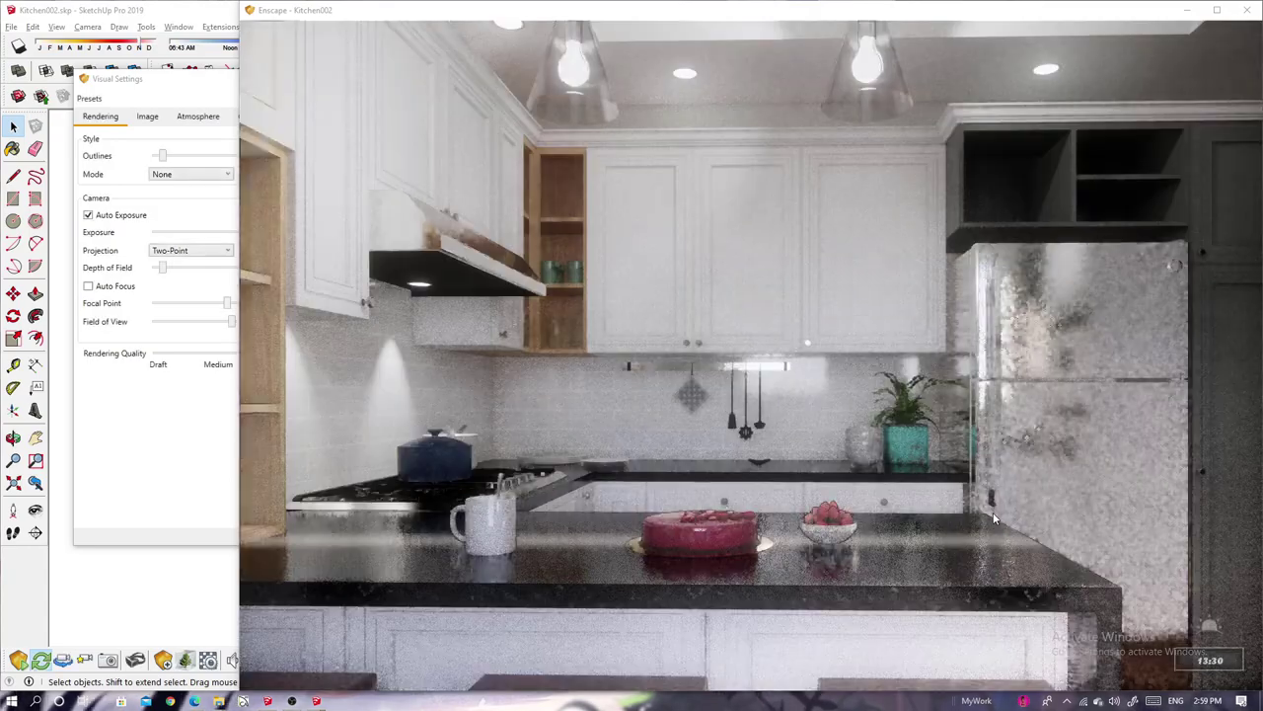
{"action": "left_click_drag", "start_coordinate": [239, 468], "coordinate": [625, 456]}
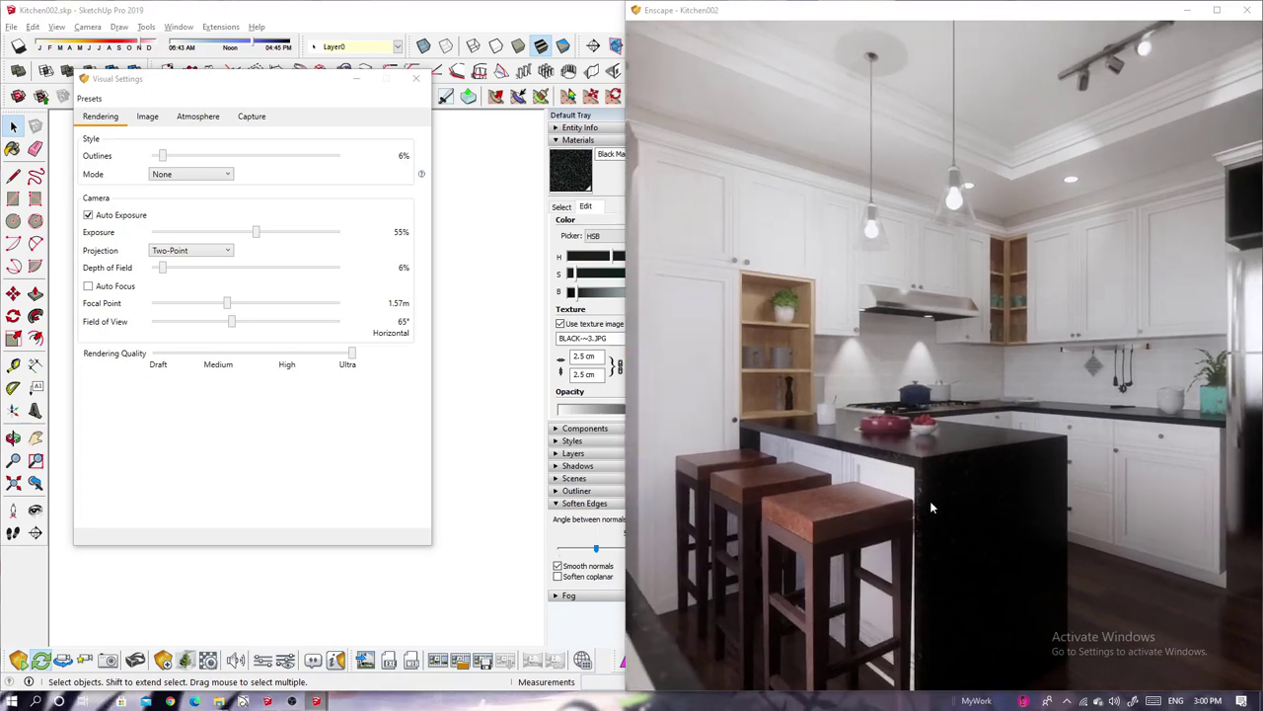
{"action": "key", "text": "F11"}
{"action": "left_click", "coordinate": [1020, 605]}
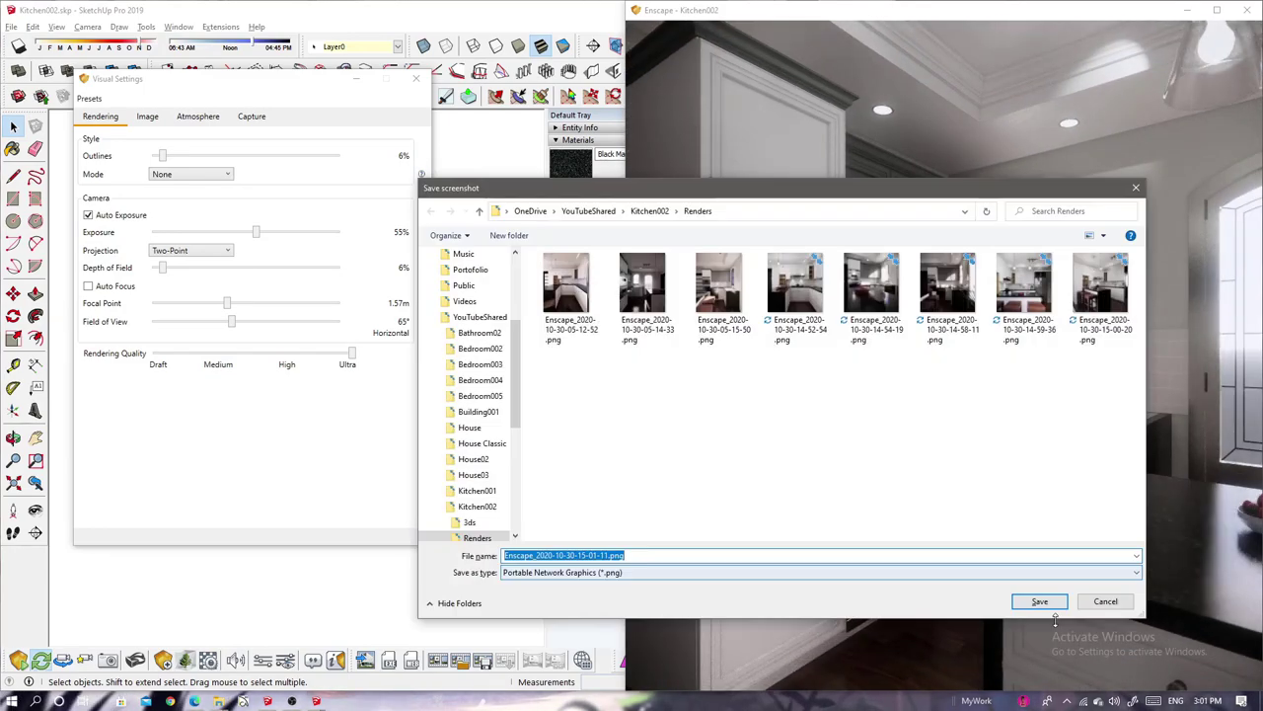
{"action": "left_click", "coordinate": [1038, 602]}
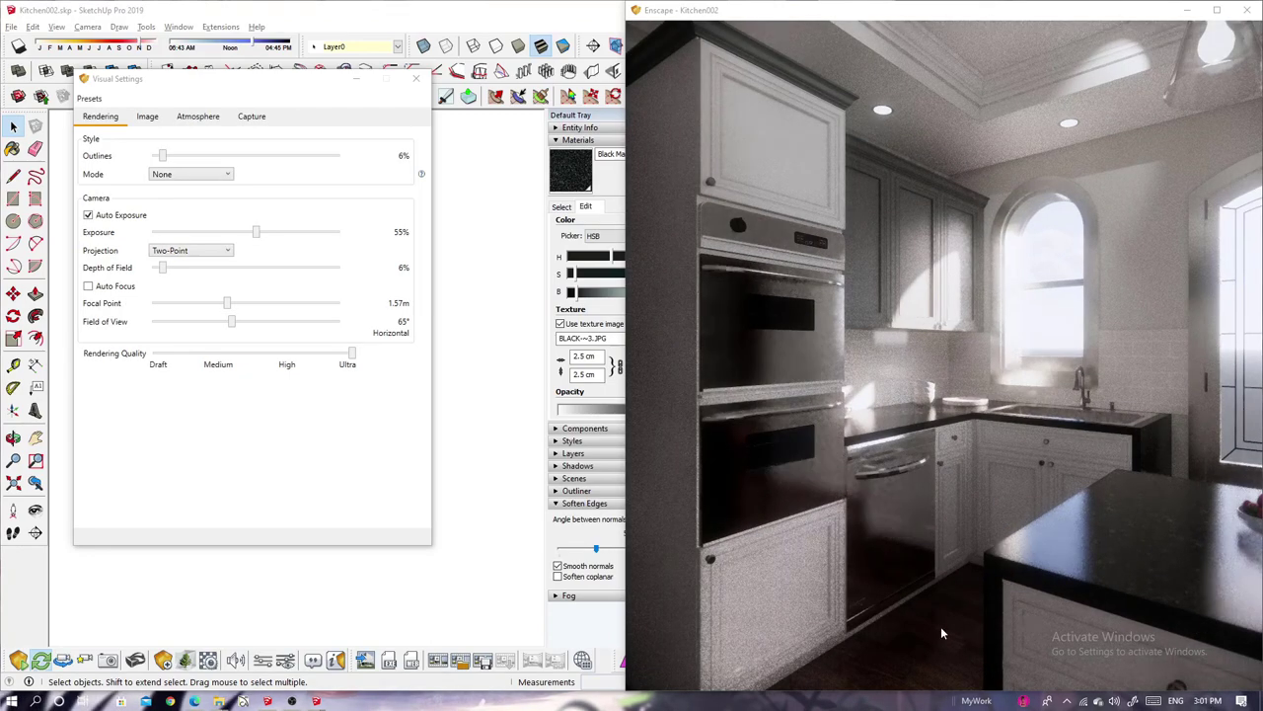
{"action": "left_click", "coordinate": [1133, 700]}
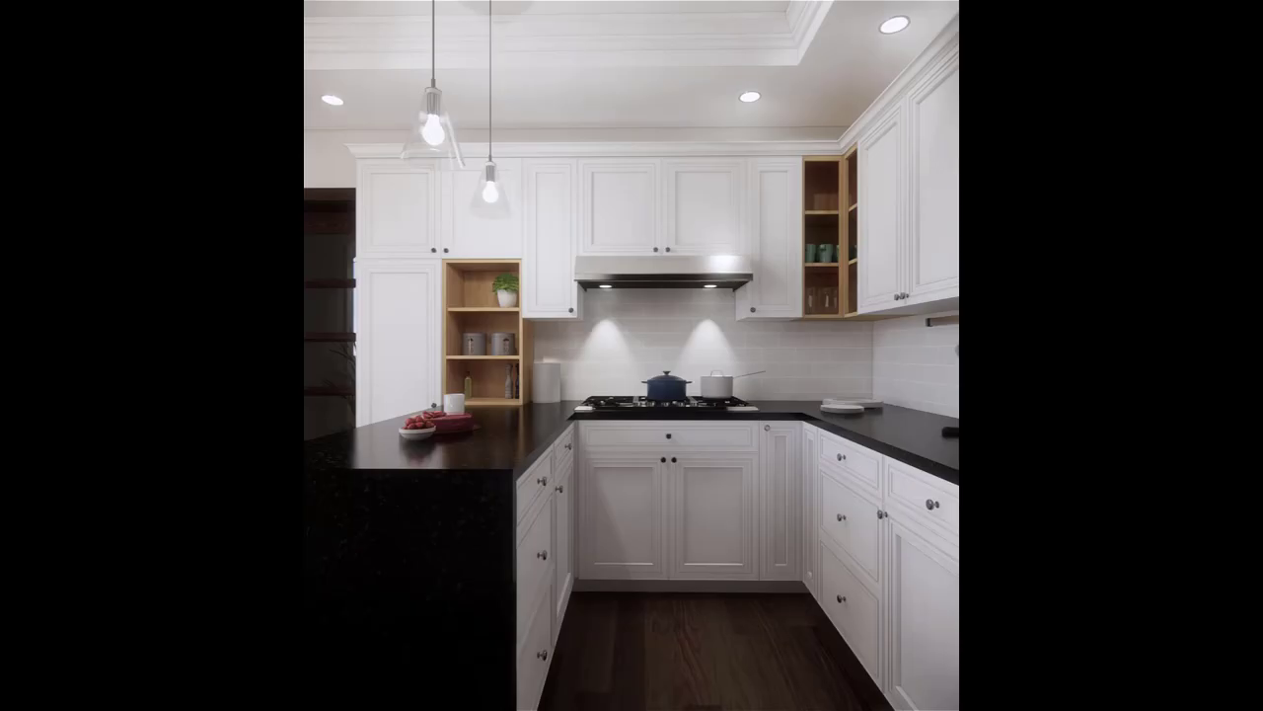